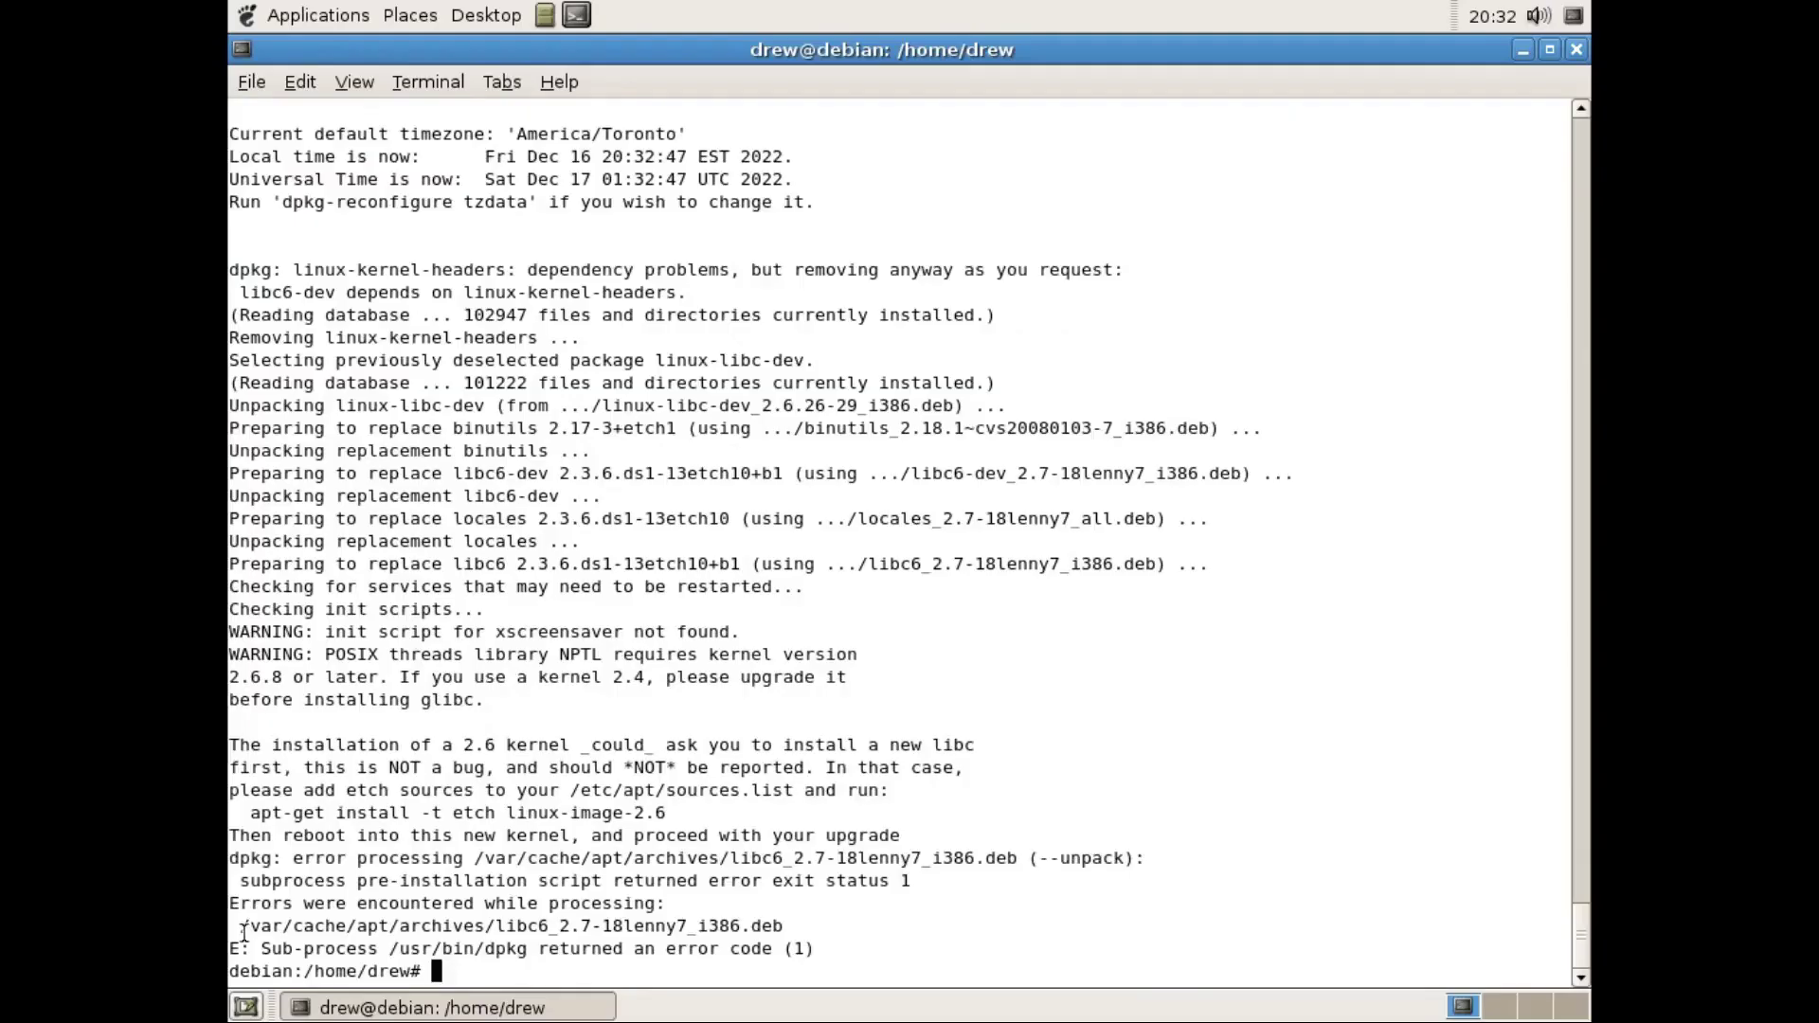
Select the final dpkg error line in the guest terminal.
drag(230, 948, 812, 948)
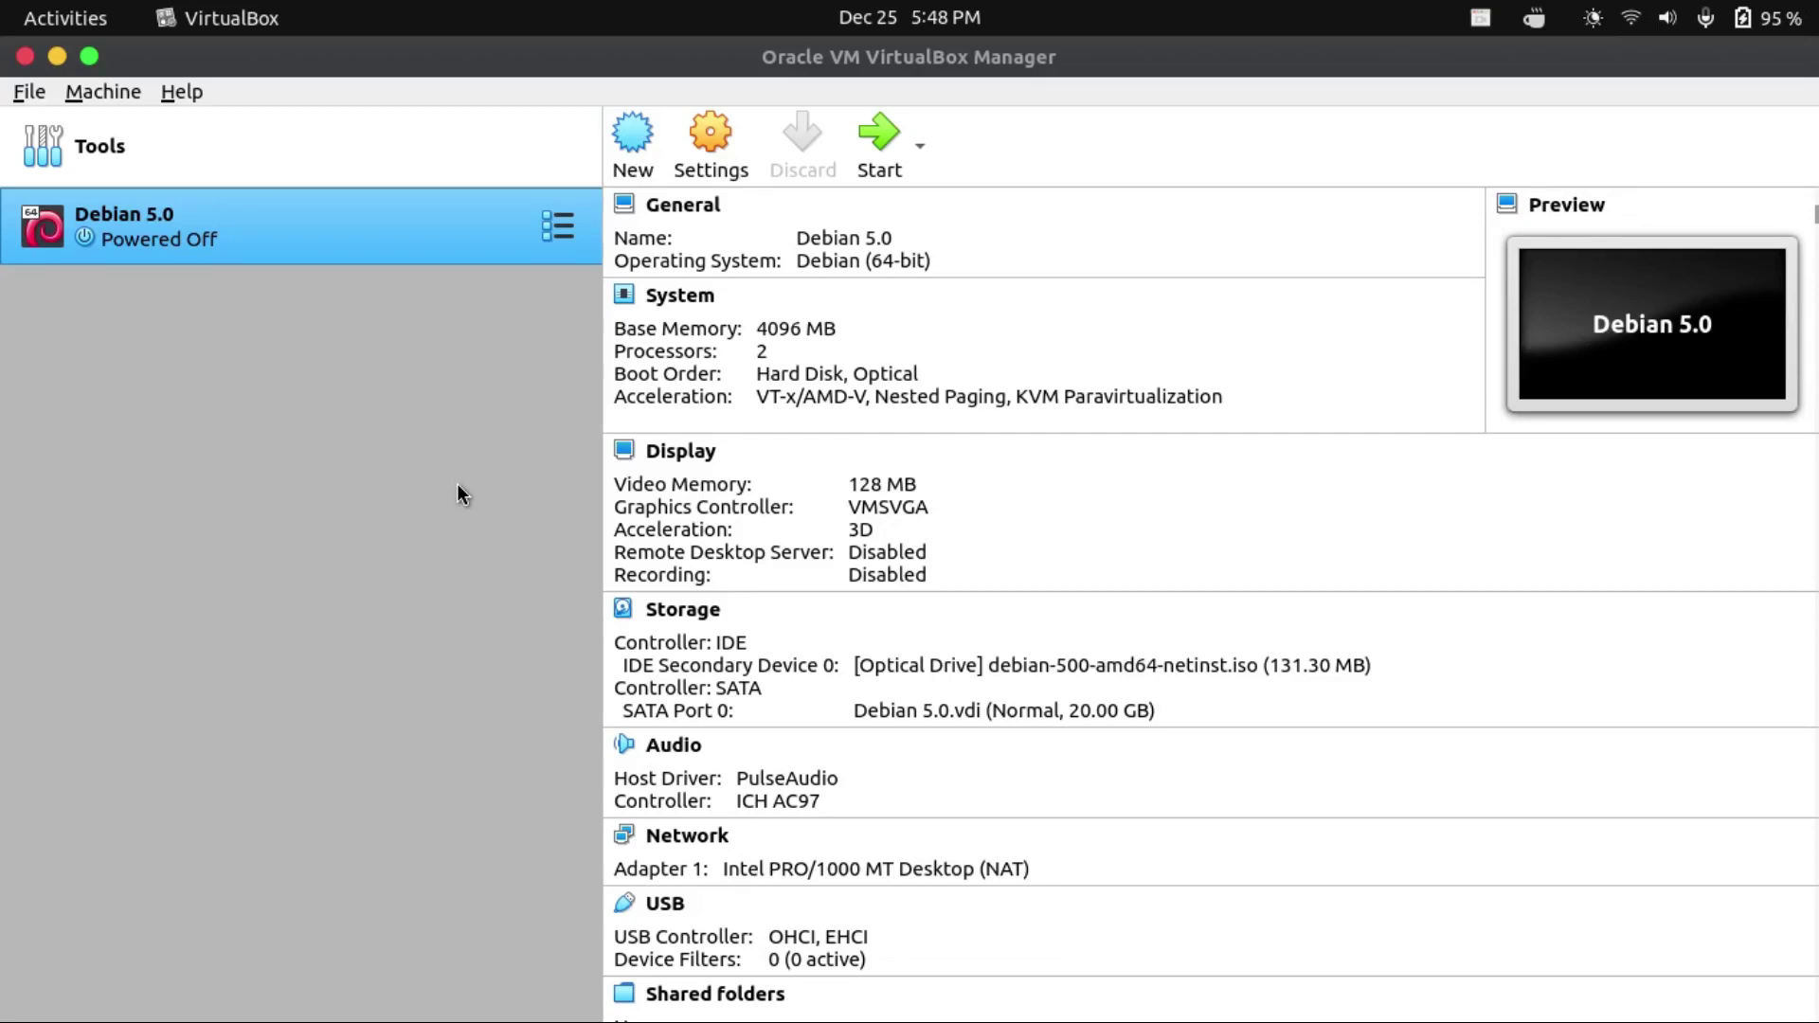
Boot the Debian 5.0 VM into the graphical installer with English language and Canada location.
click(878, 148)
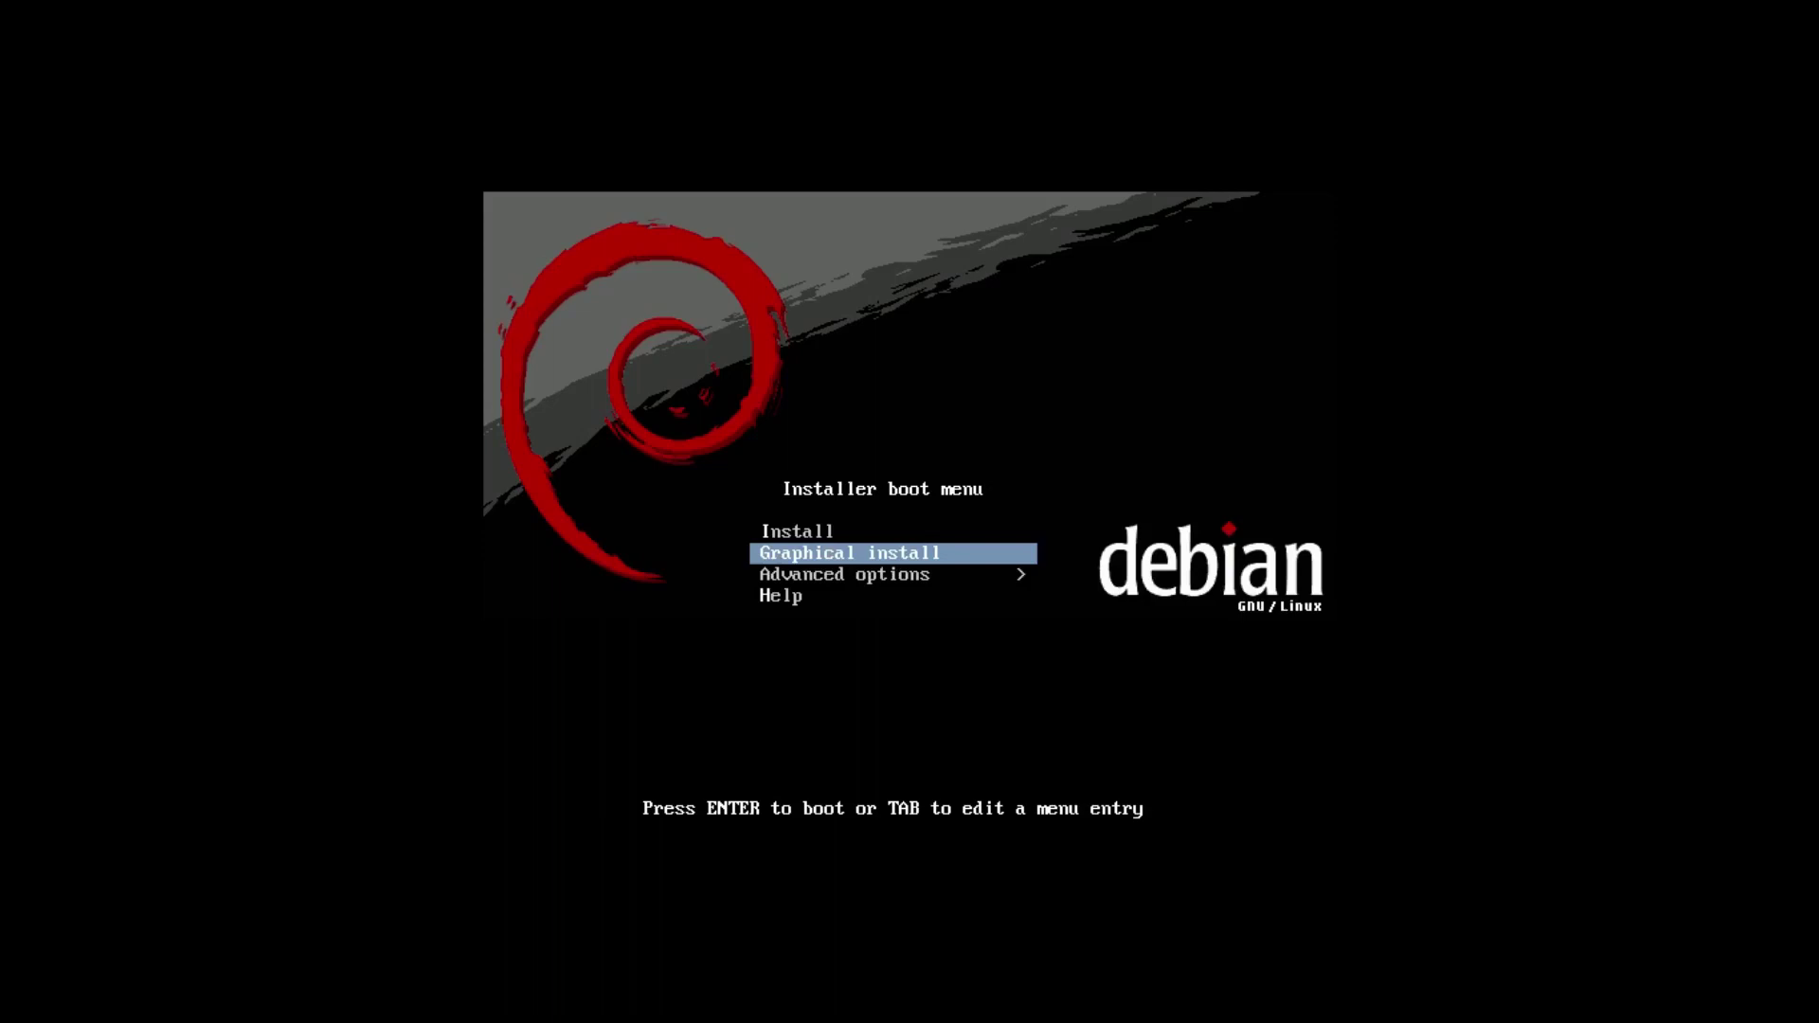
key(Return)
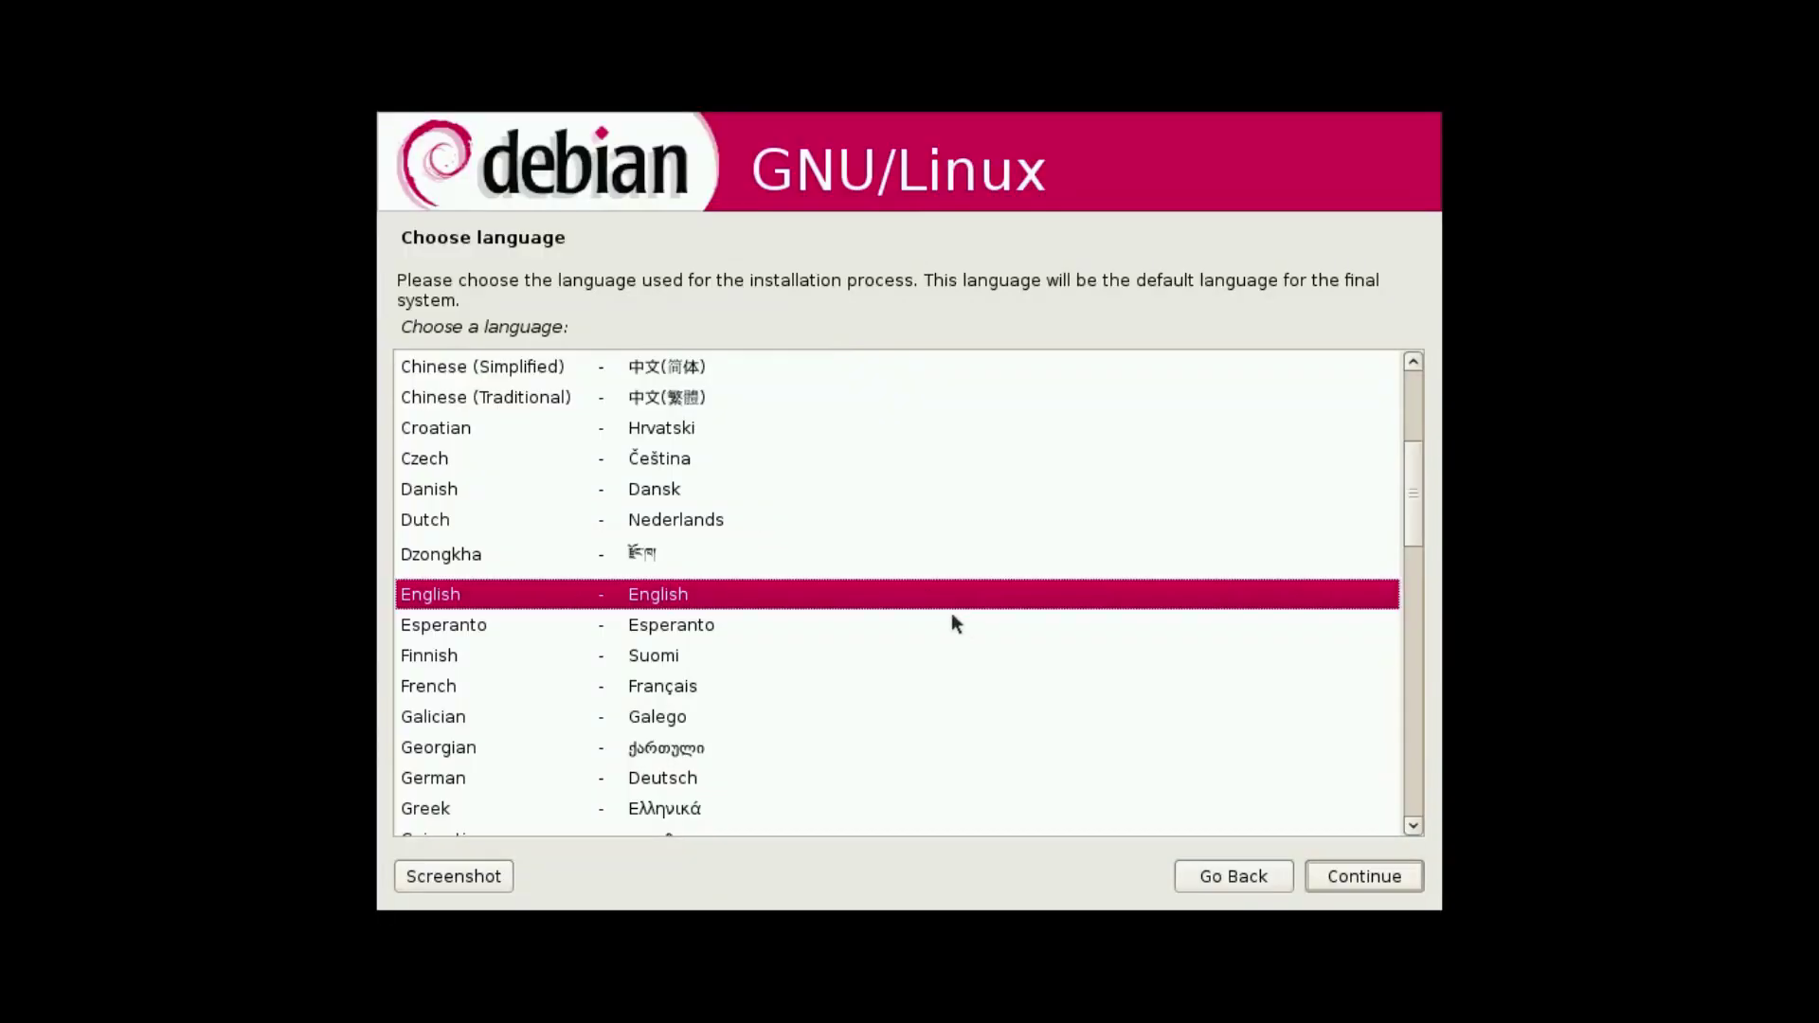
click(1341, 868)
key(c)
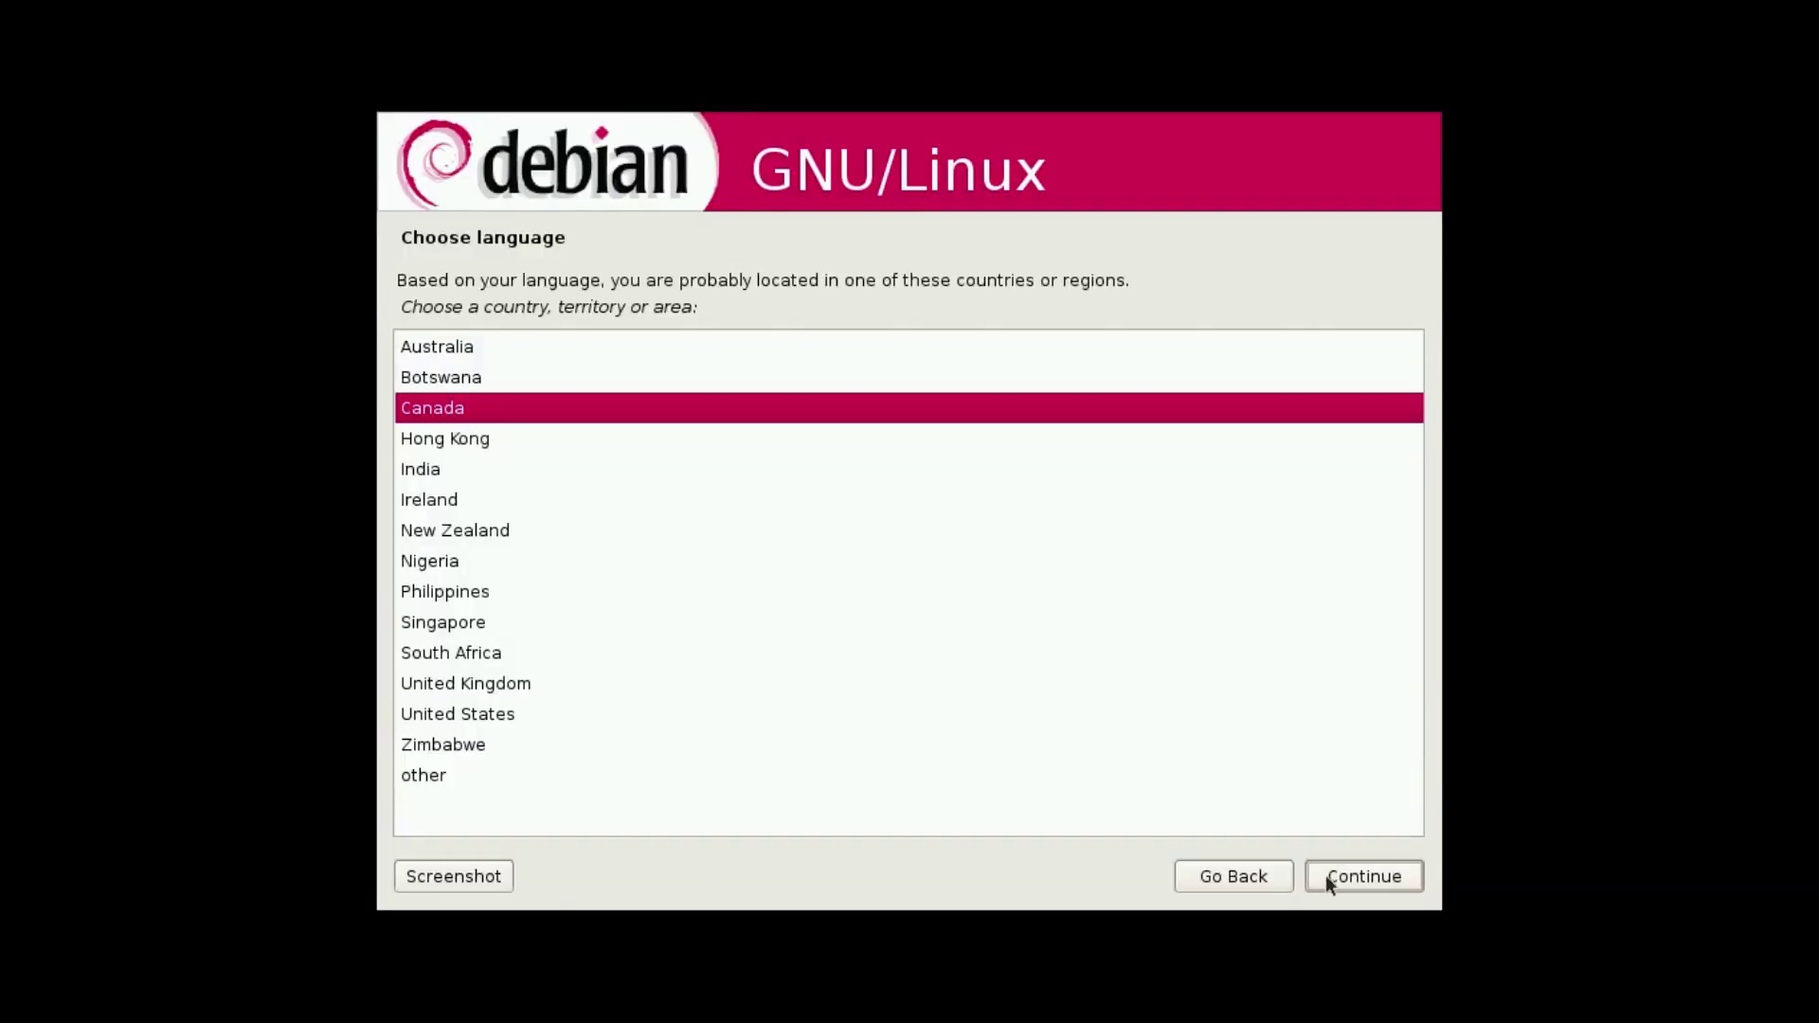
click(1328, 873)
Accept the default keyboard, hostname debian, a blank domain name and the Eastern time zone.
click(1330, 872)
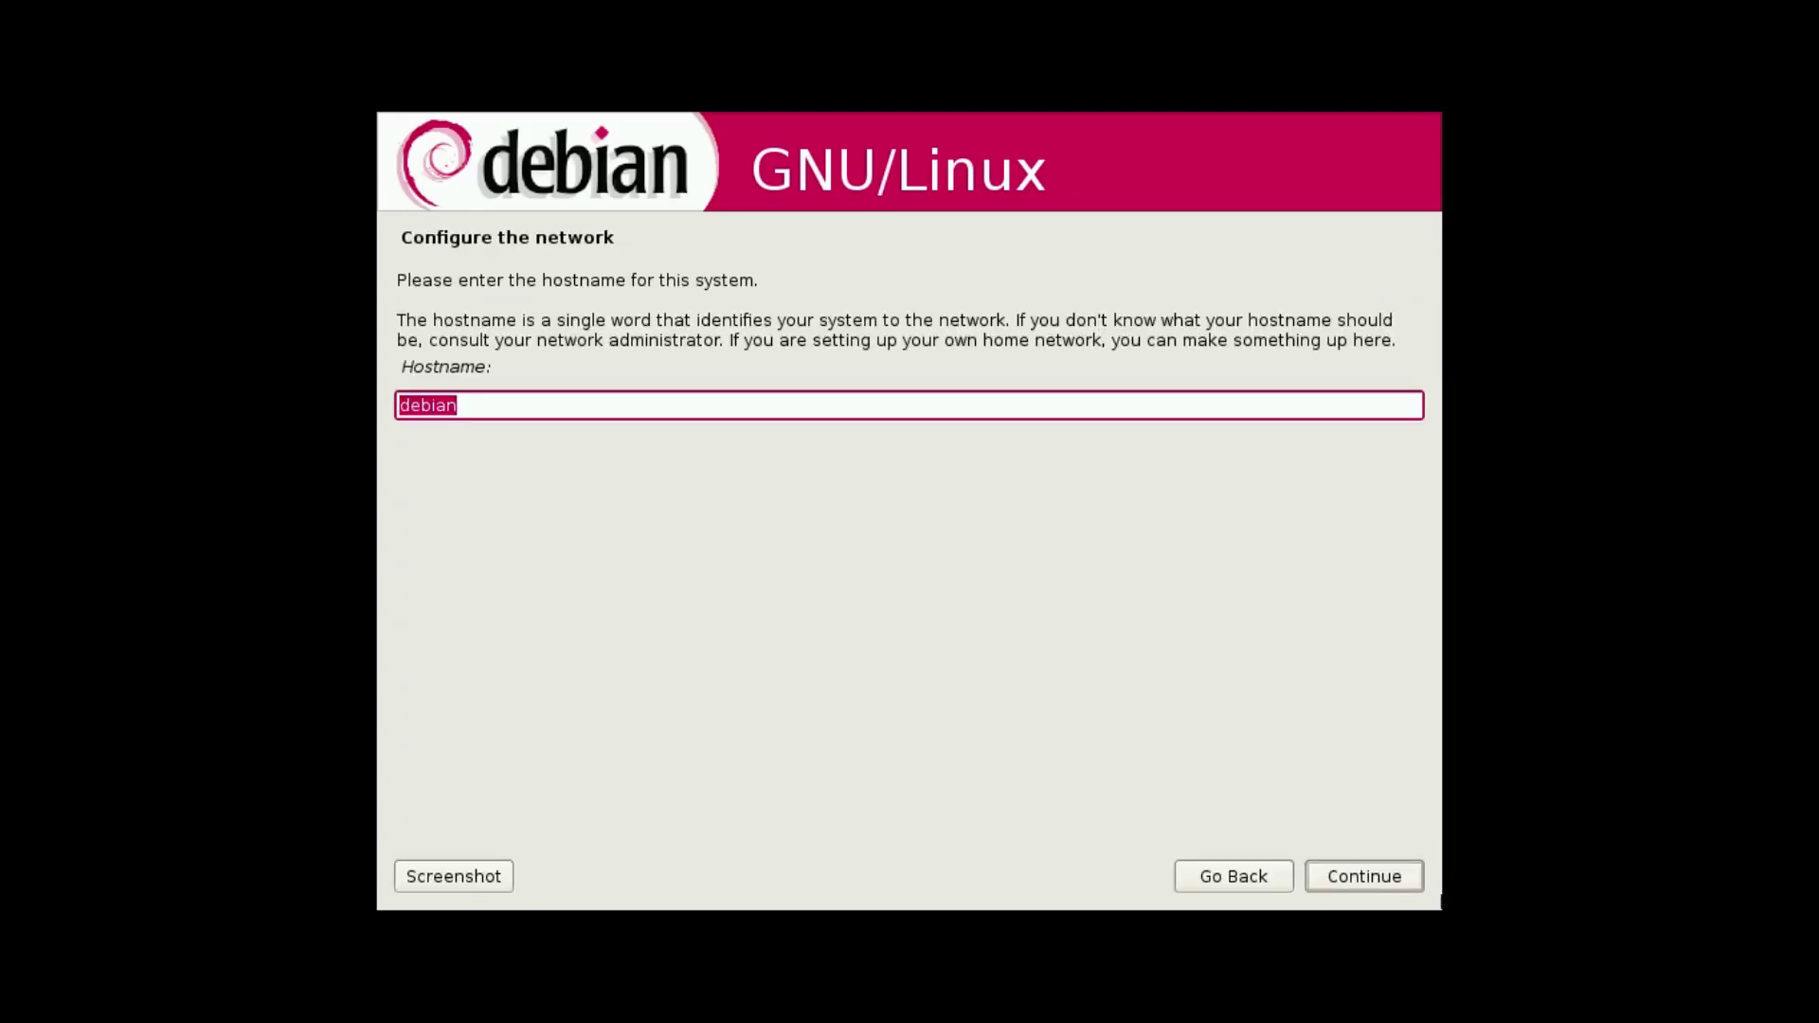
click(1336, 882)
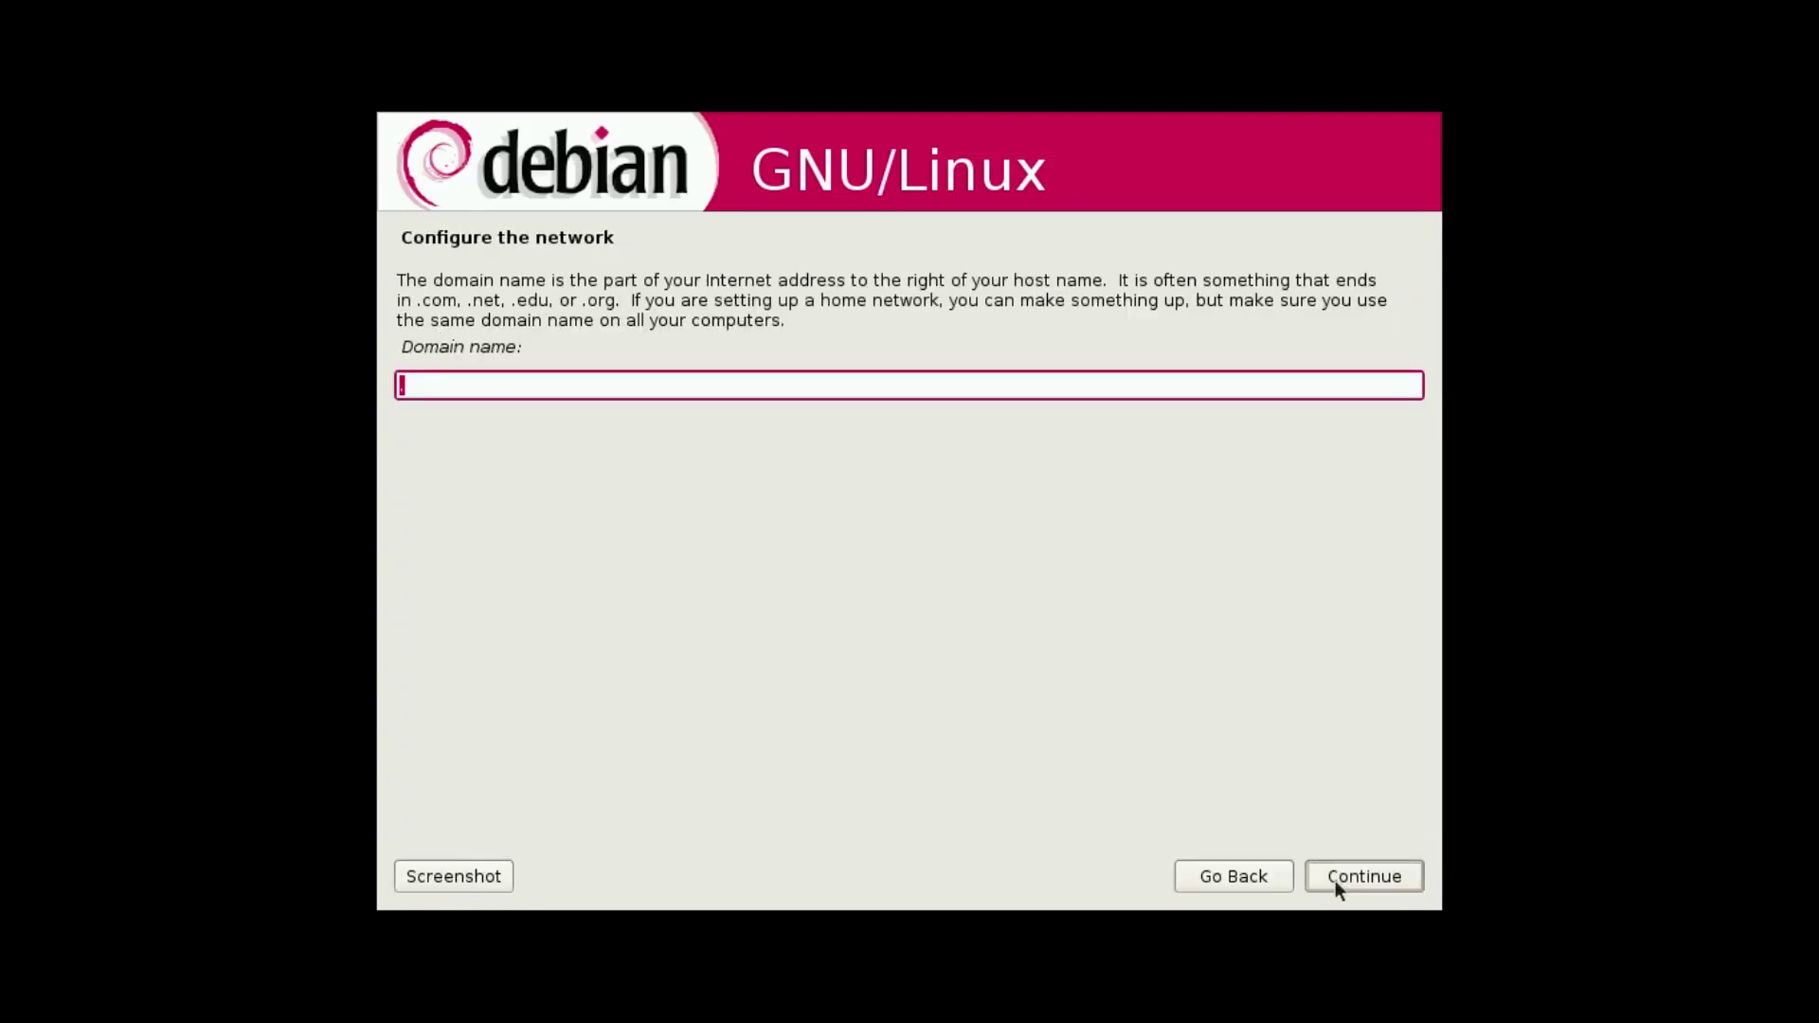
click(1348, 867)
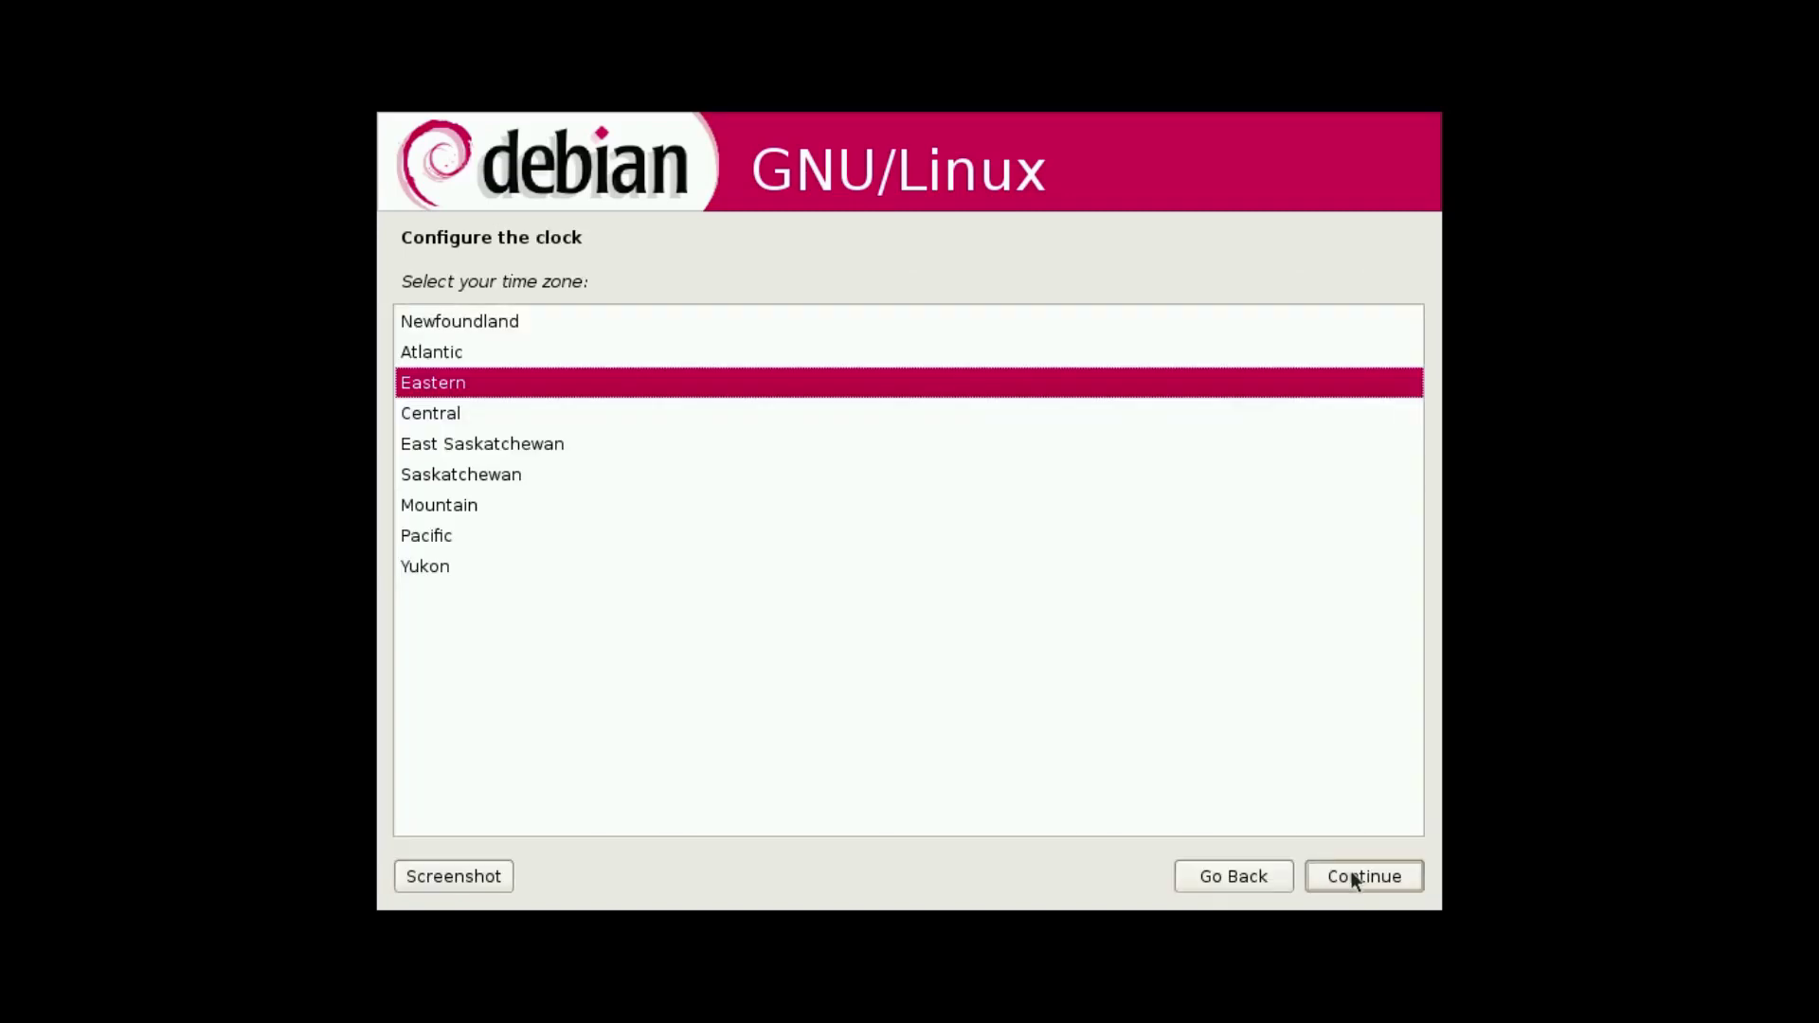
click(1353, 874)
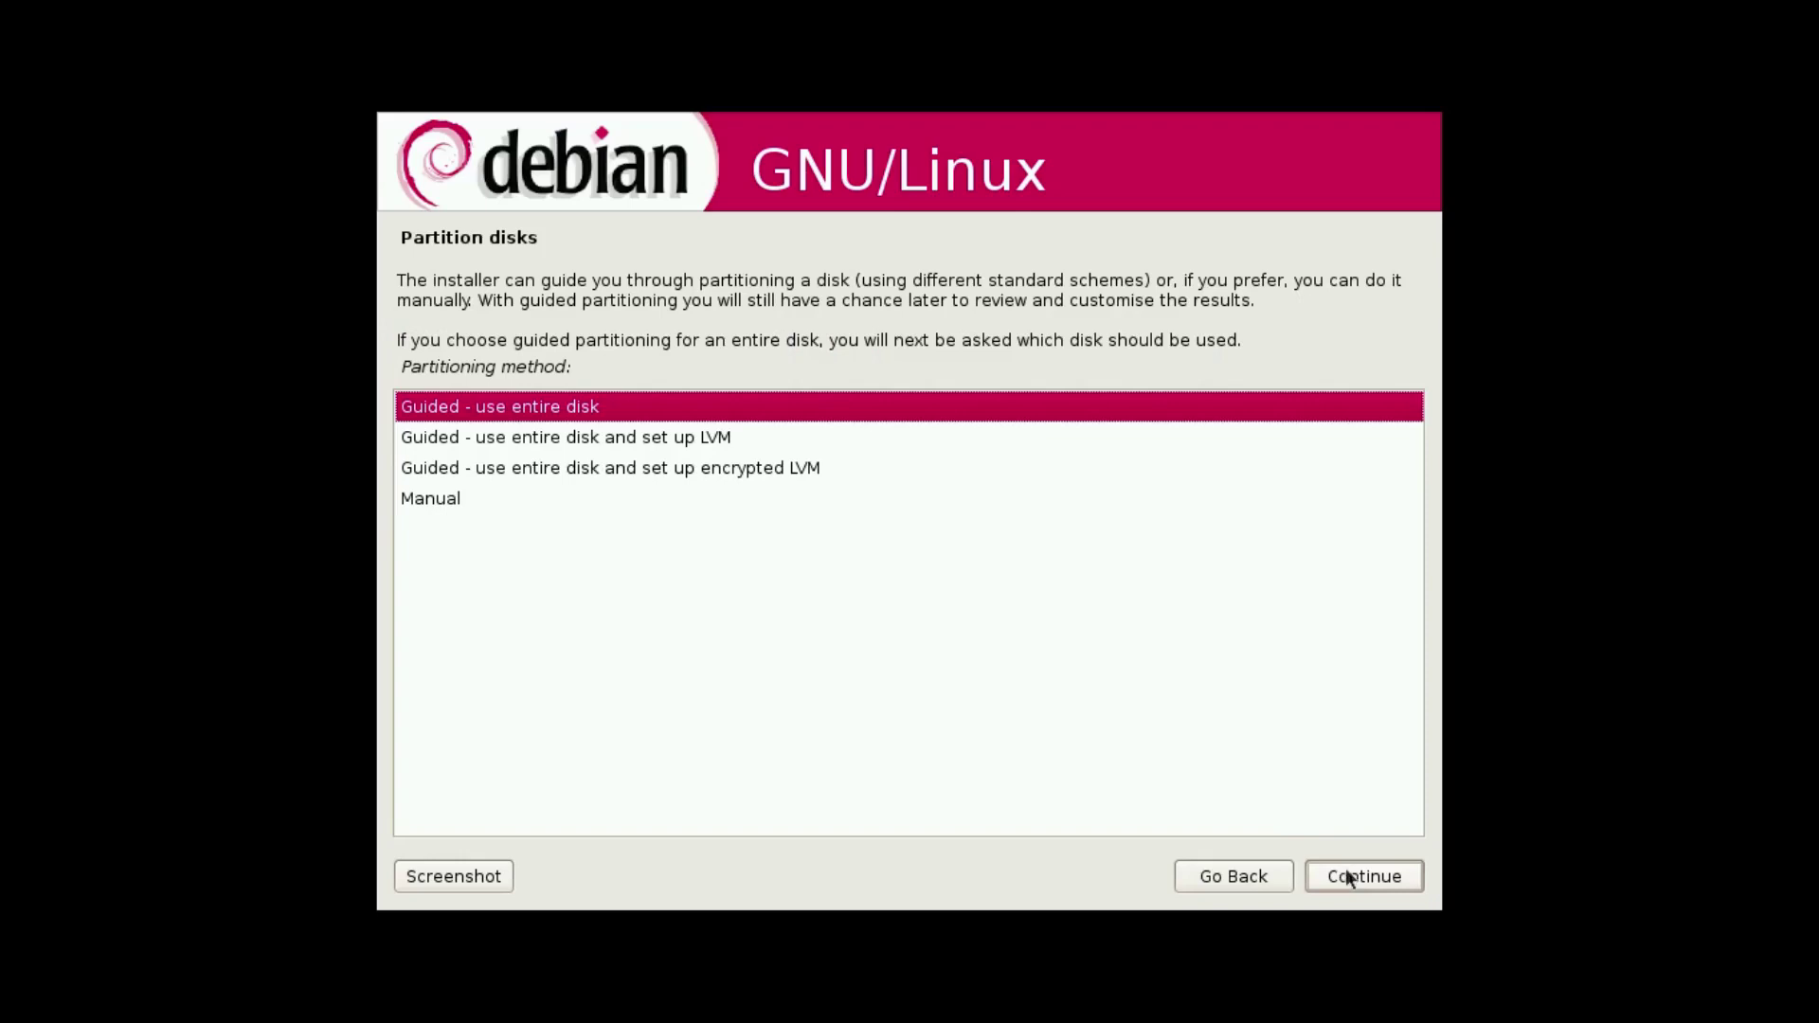
Guided-partition the entire 21.5 GB sda disk with all files in one partition and write the changes.
click(1356, 878)
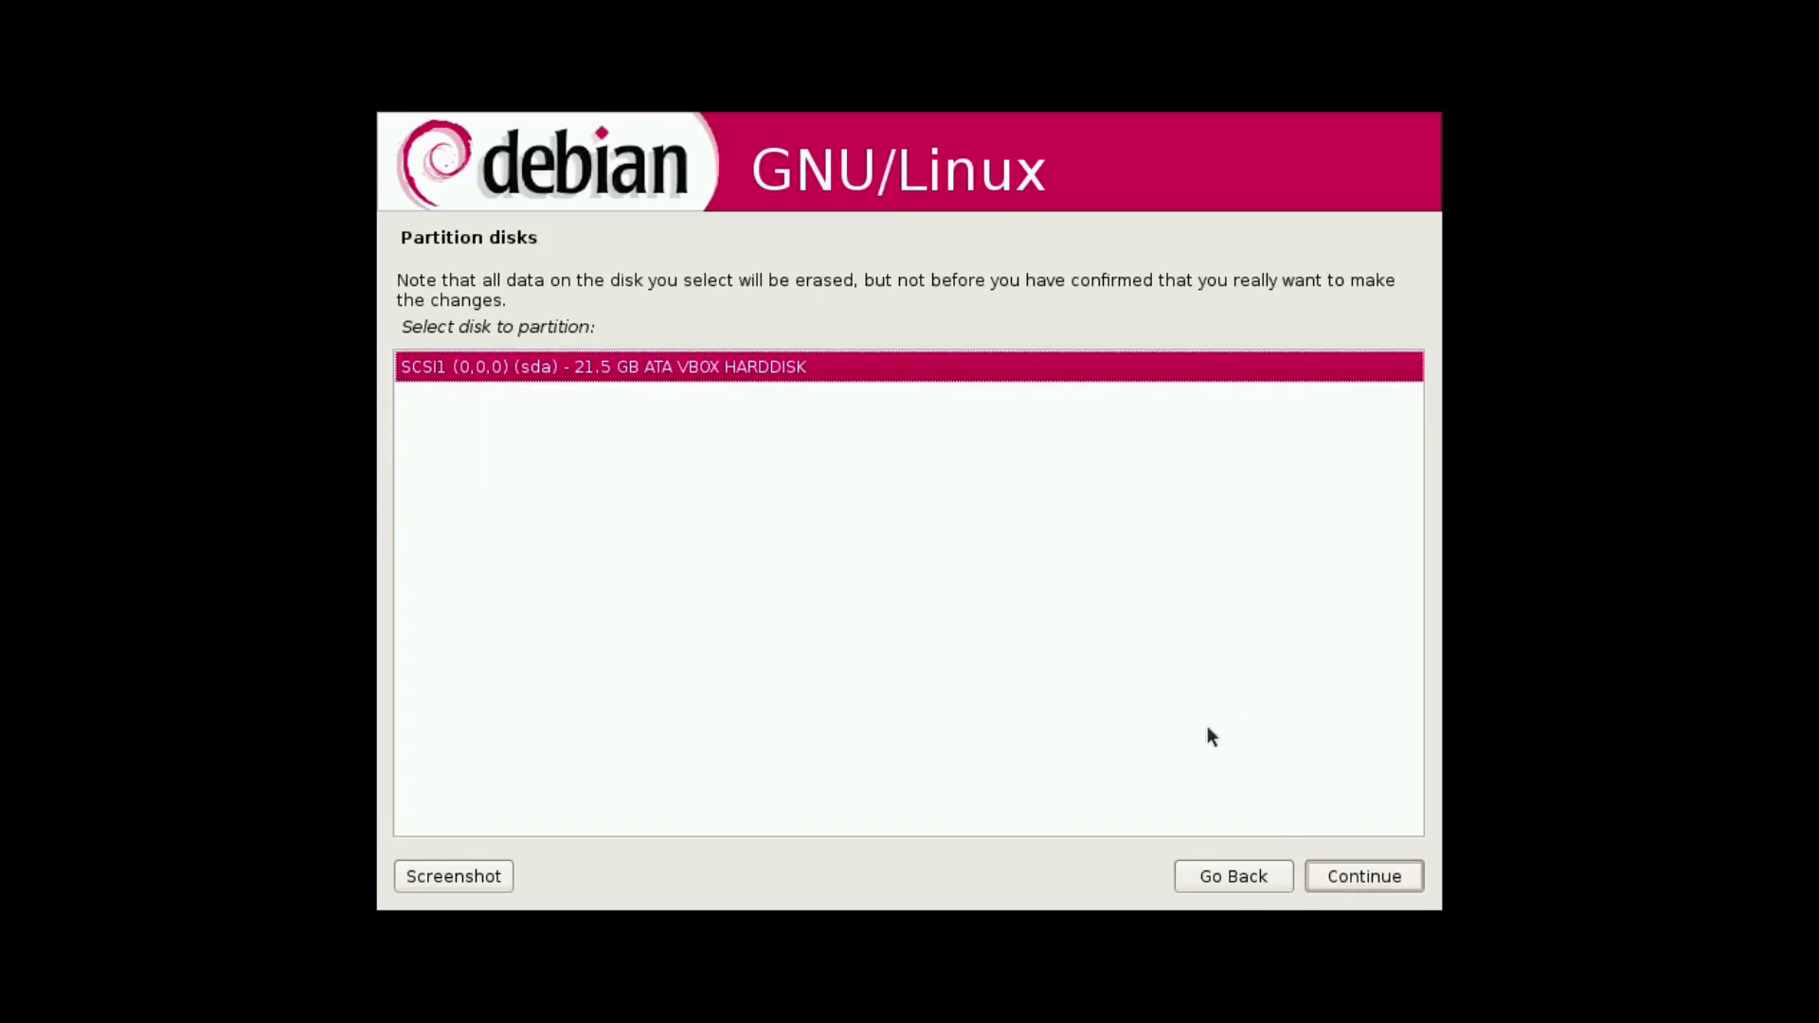
click(1374, 874)
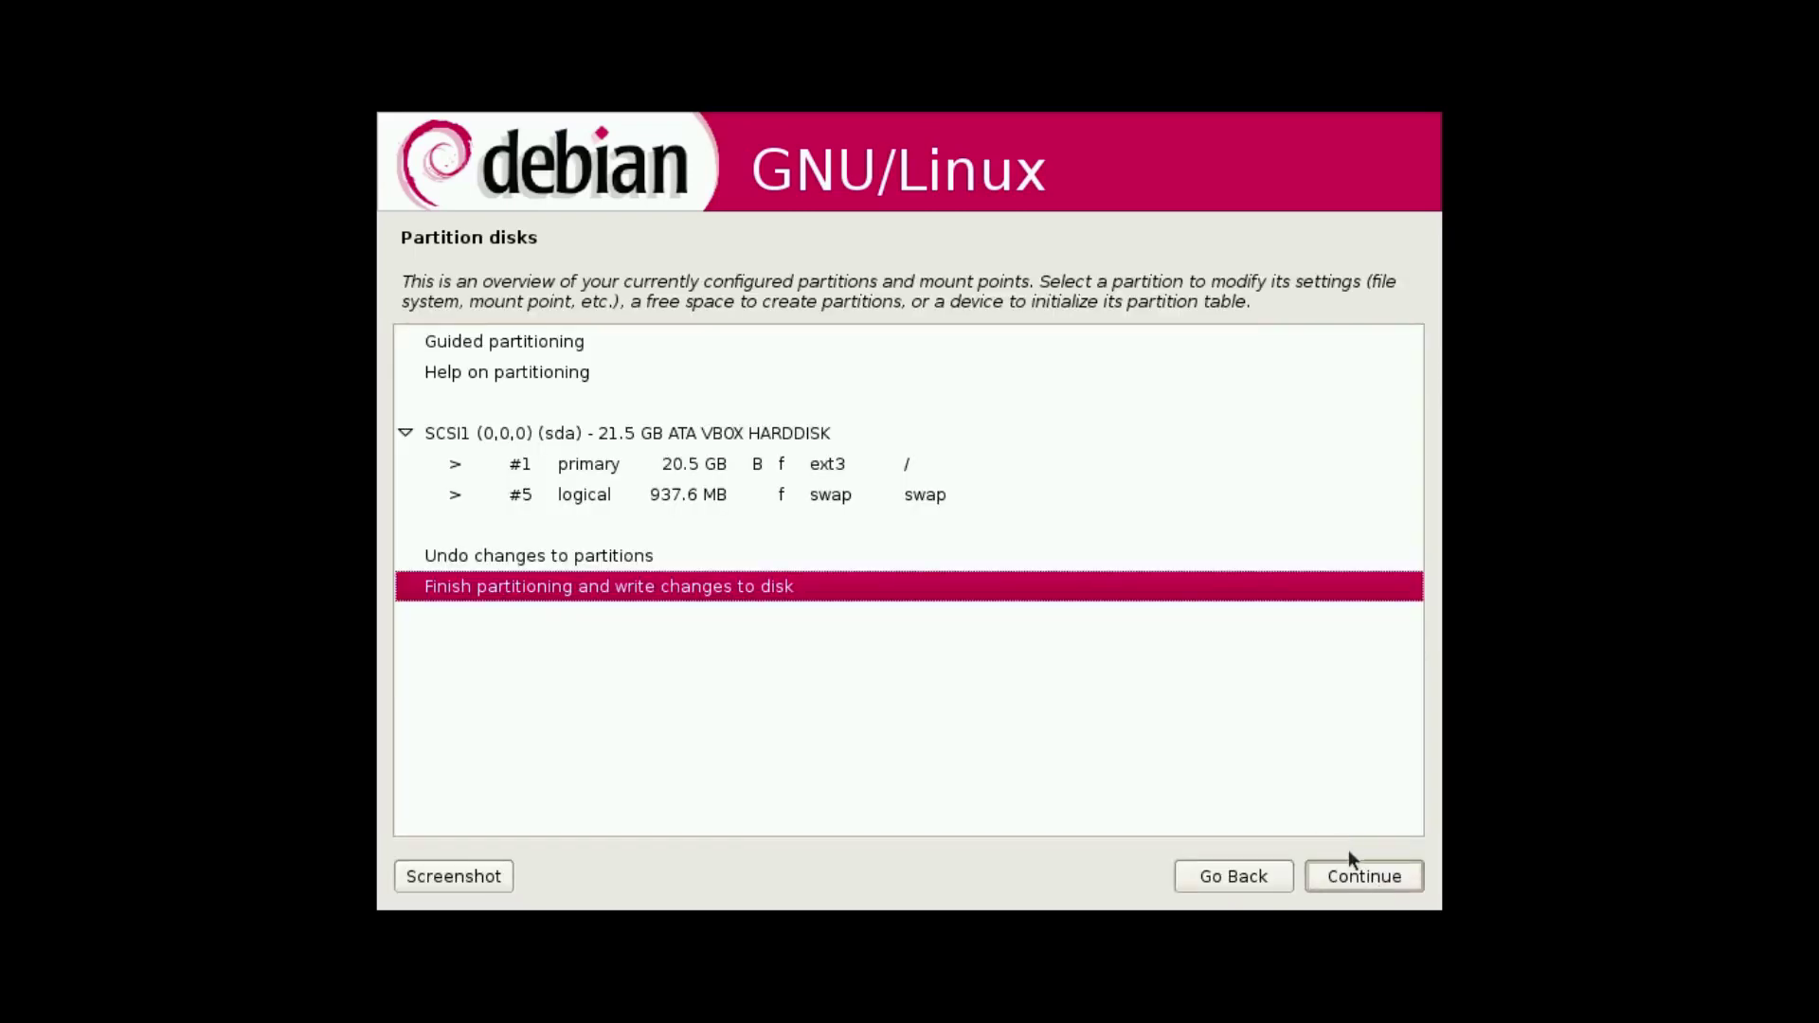
click(1362, 879)
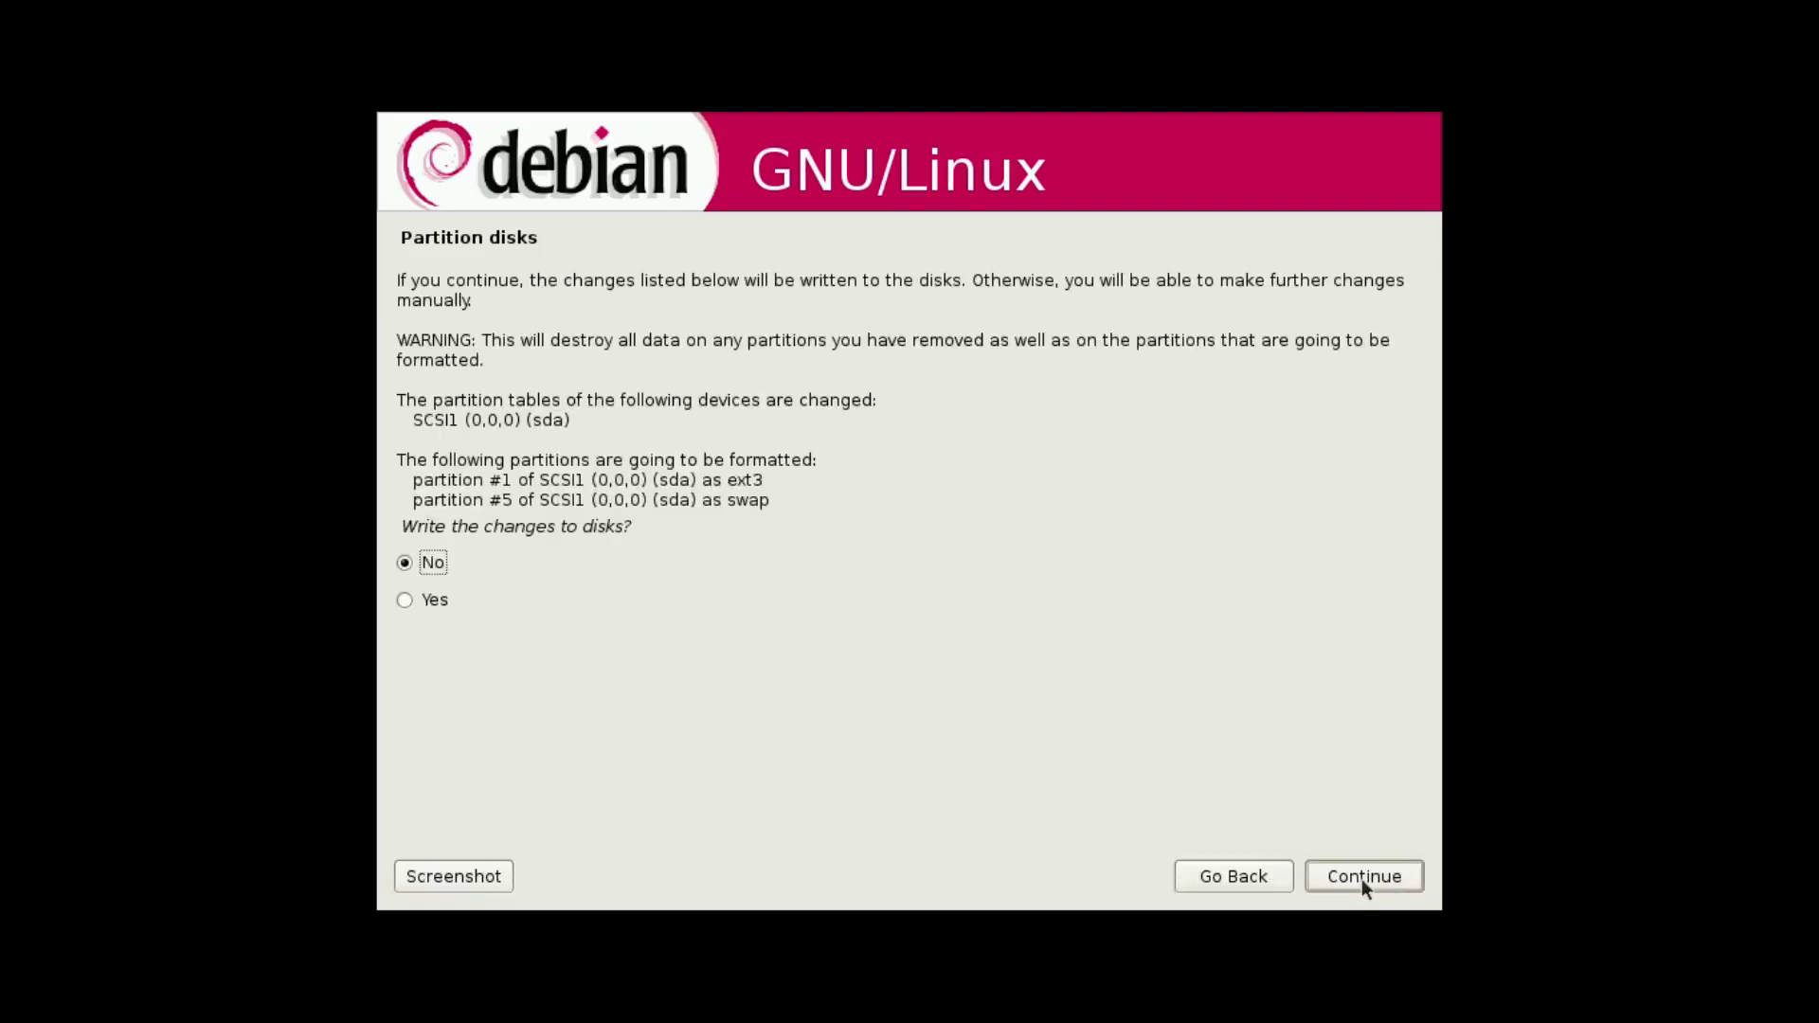
click(422, 599)
click(1326, 873)
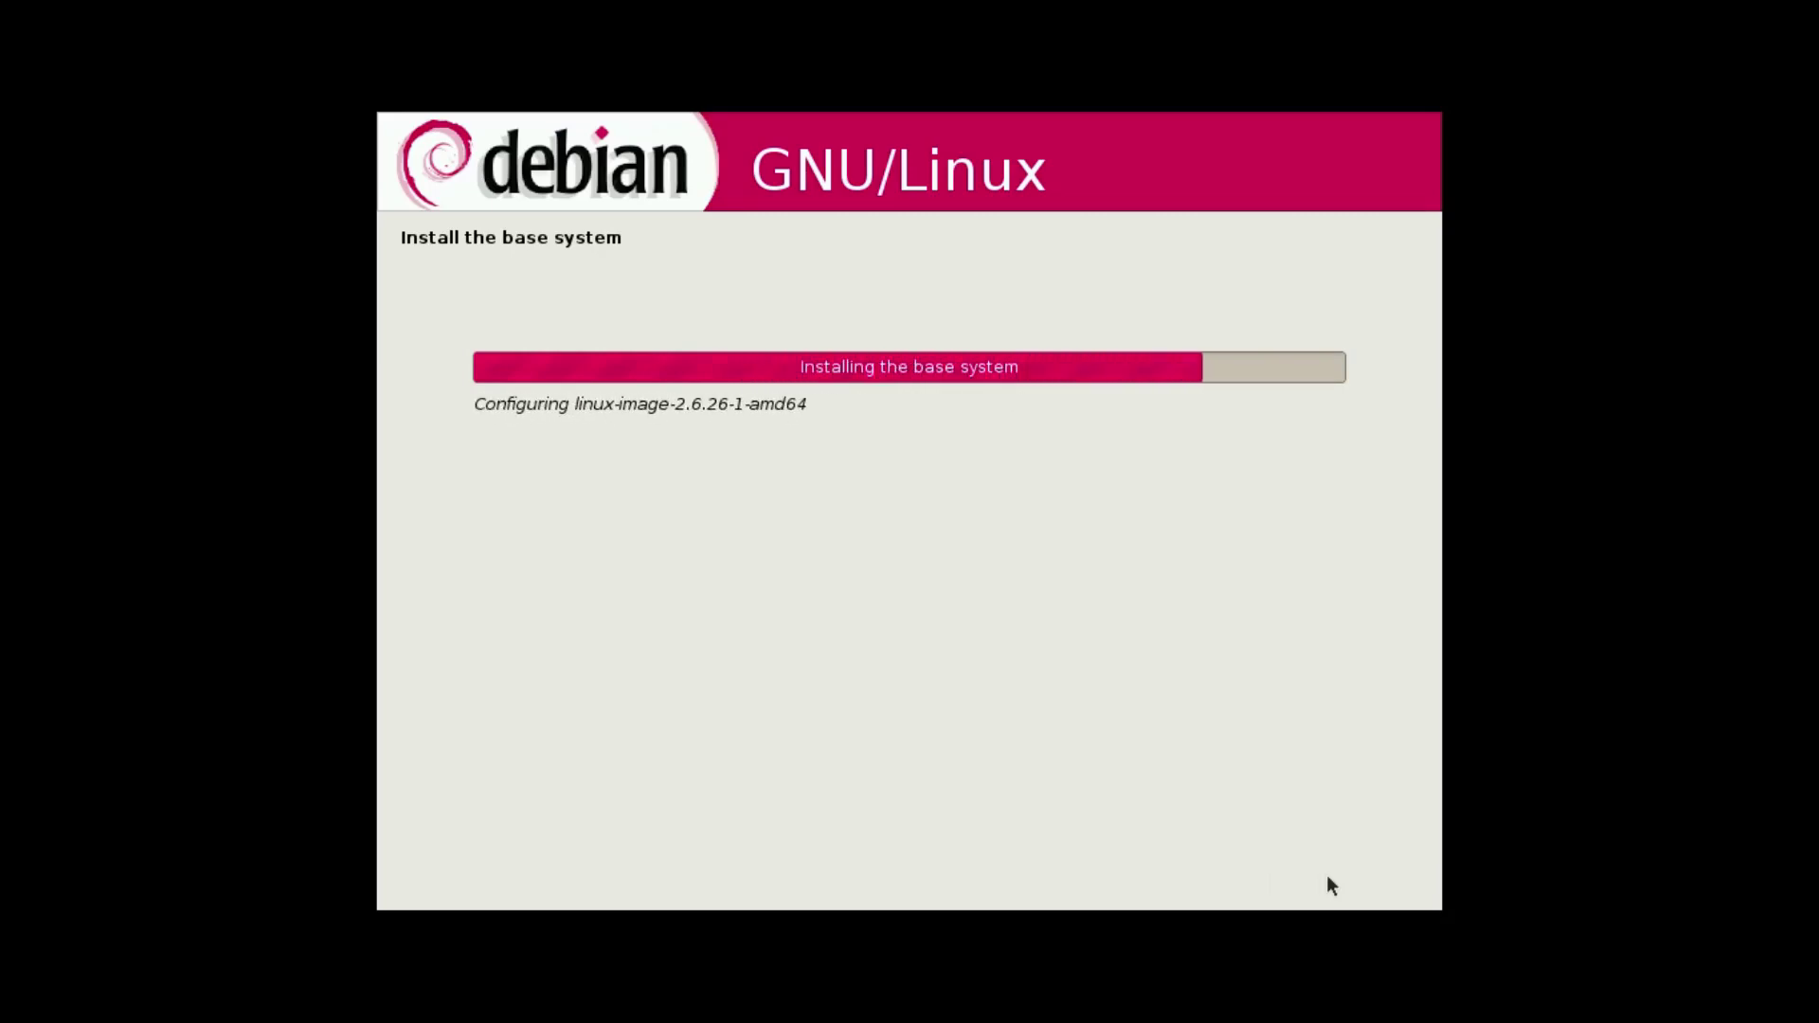
Set the root password and enter the new user's full name.
text(root)
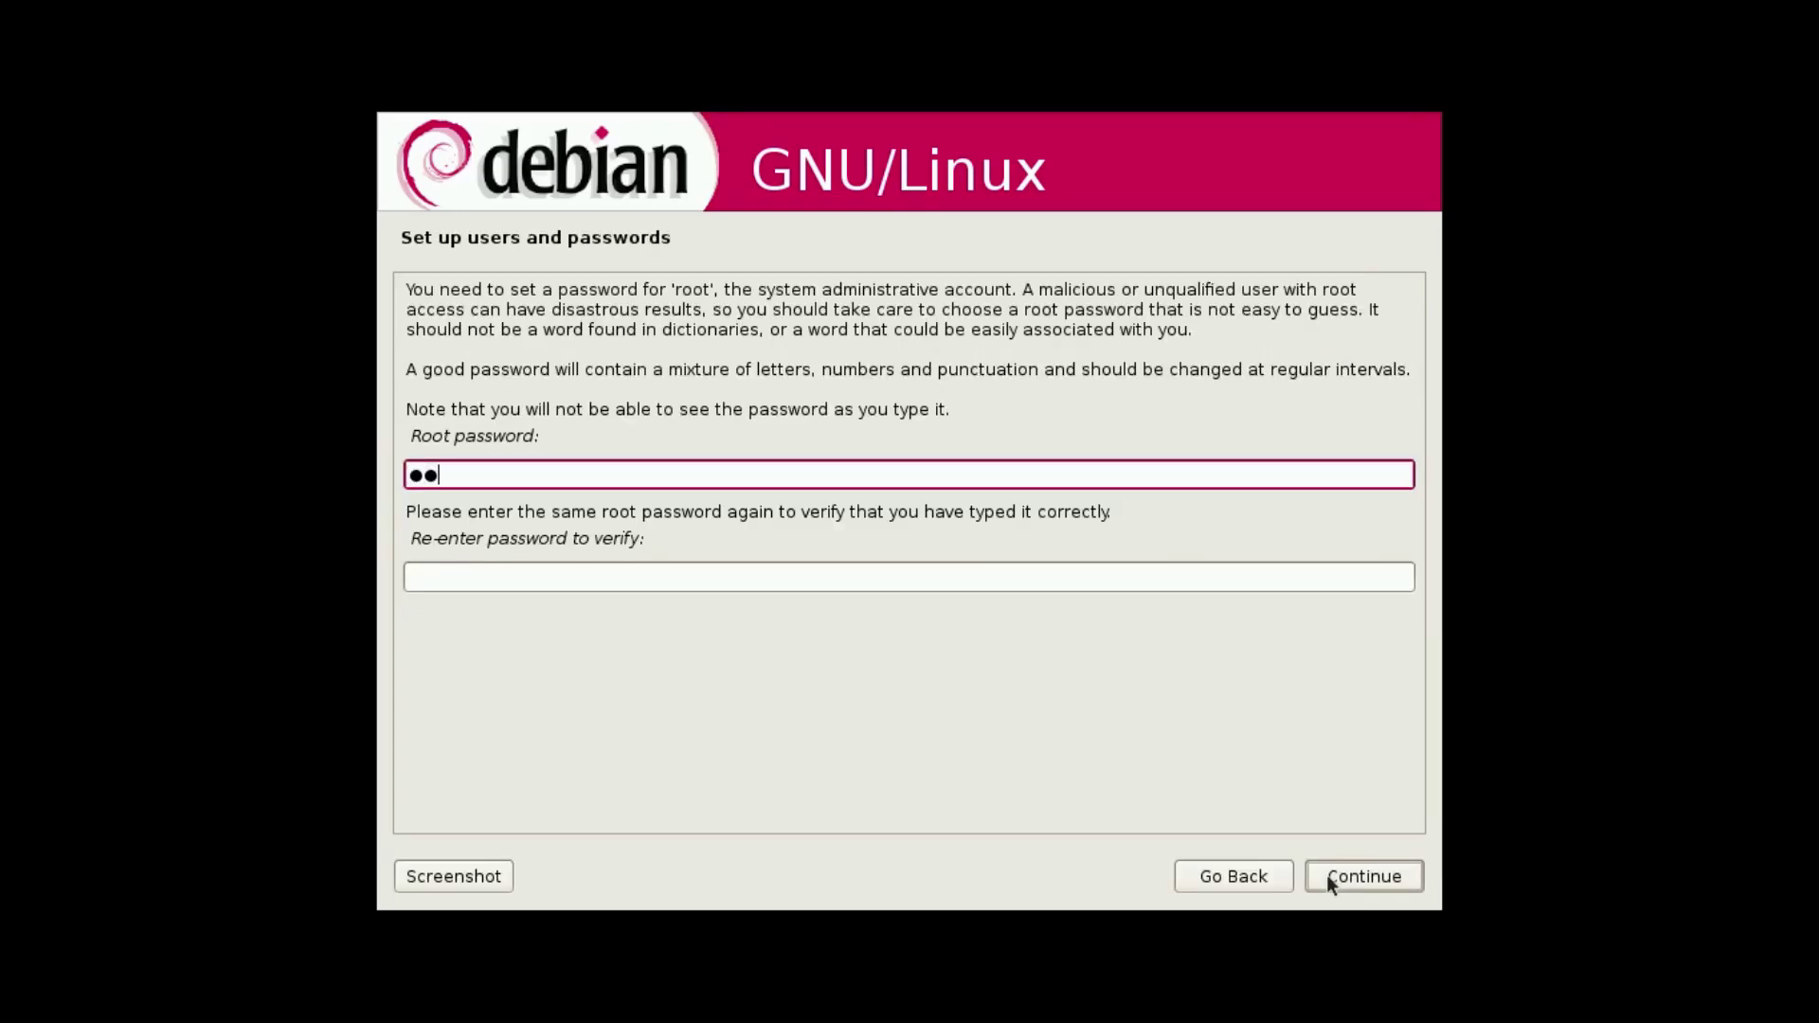
text(123)
text(Drew Howde)
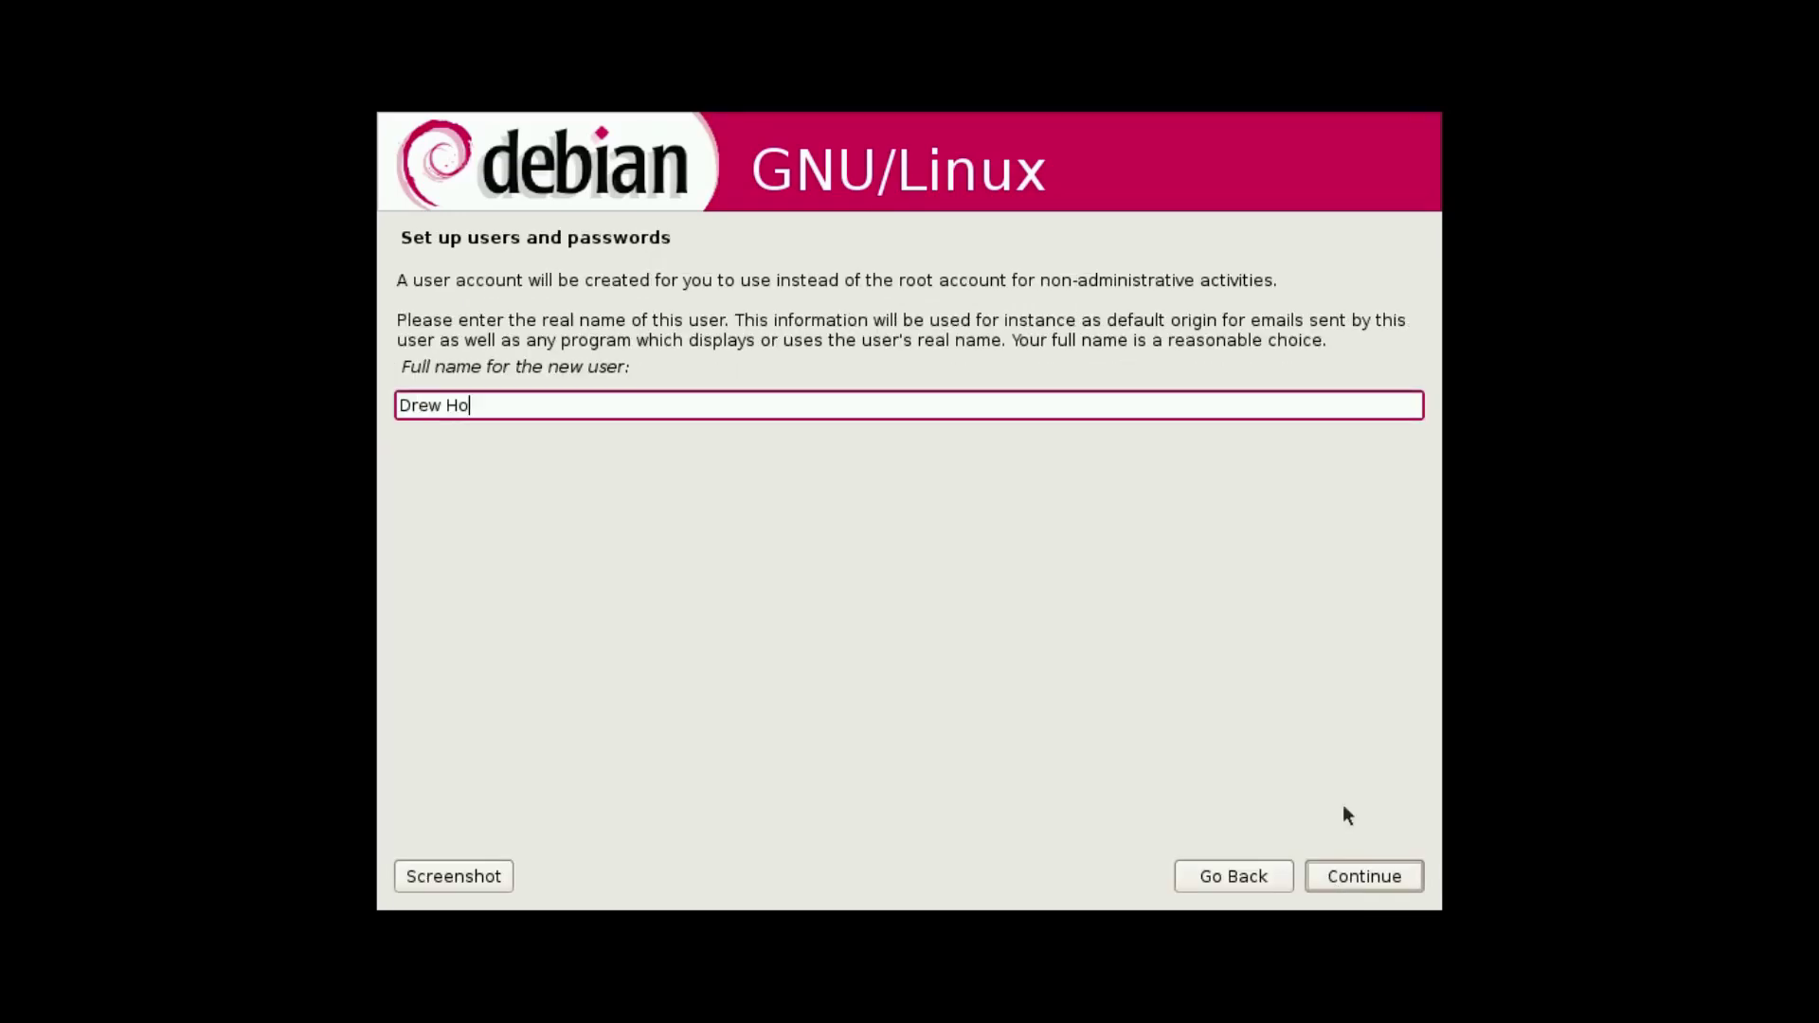
text(n)
key(Return)
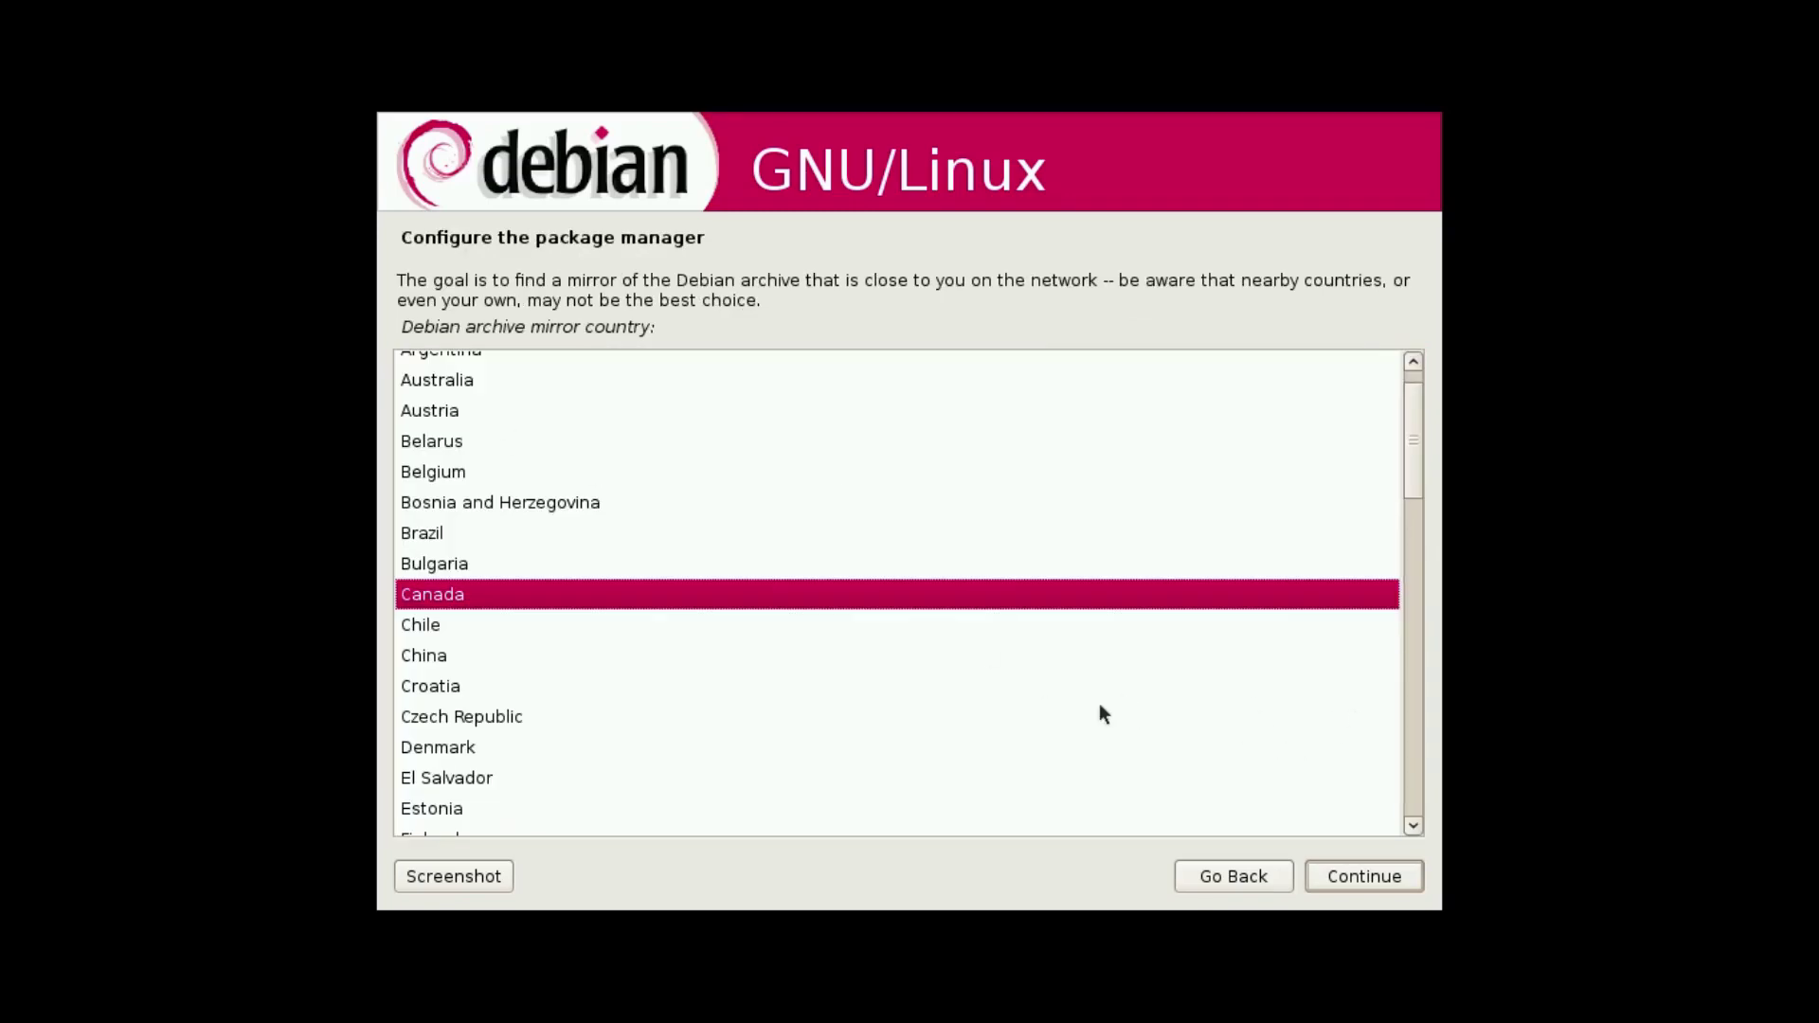
Enter the package mirror manually as archive.debian.org with no HTTP proxy.
click(1380, 874)
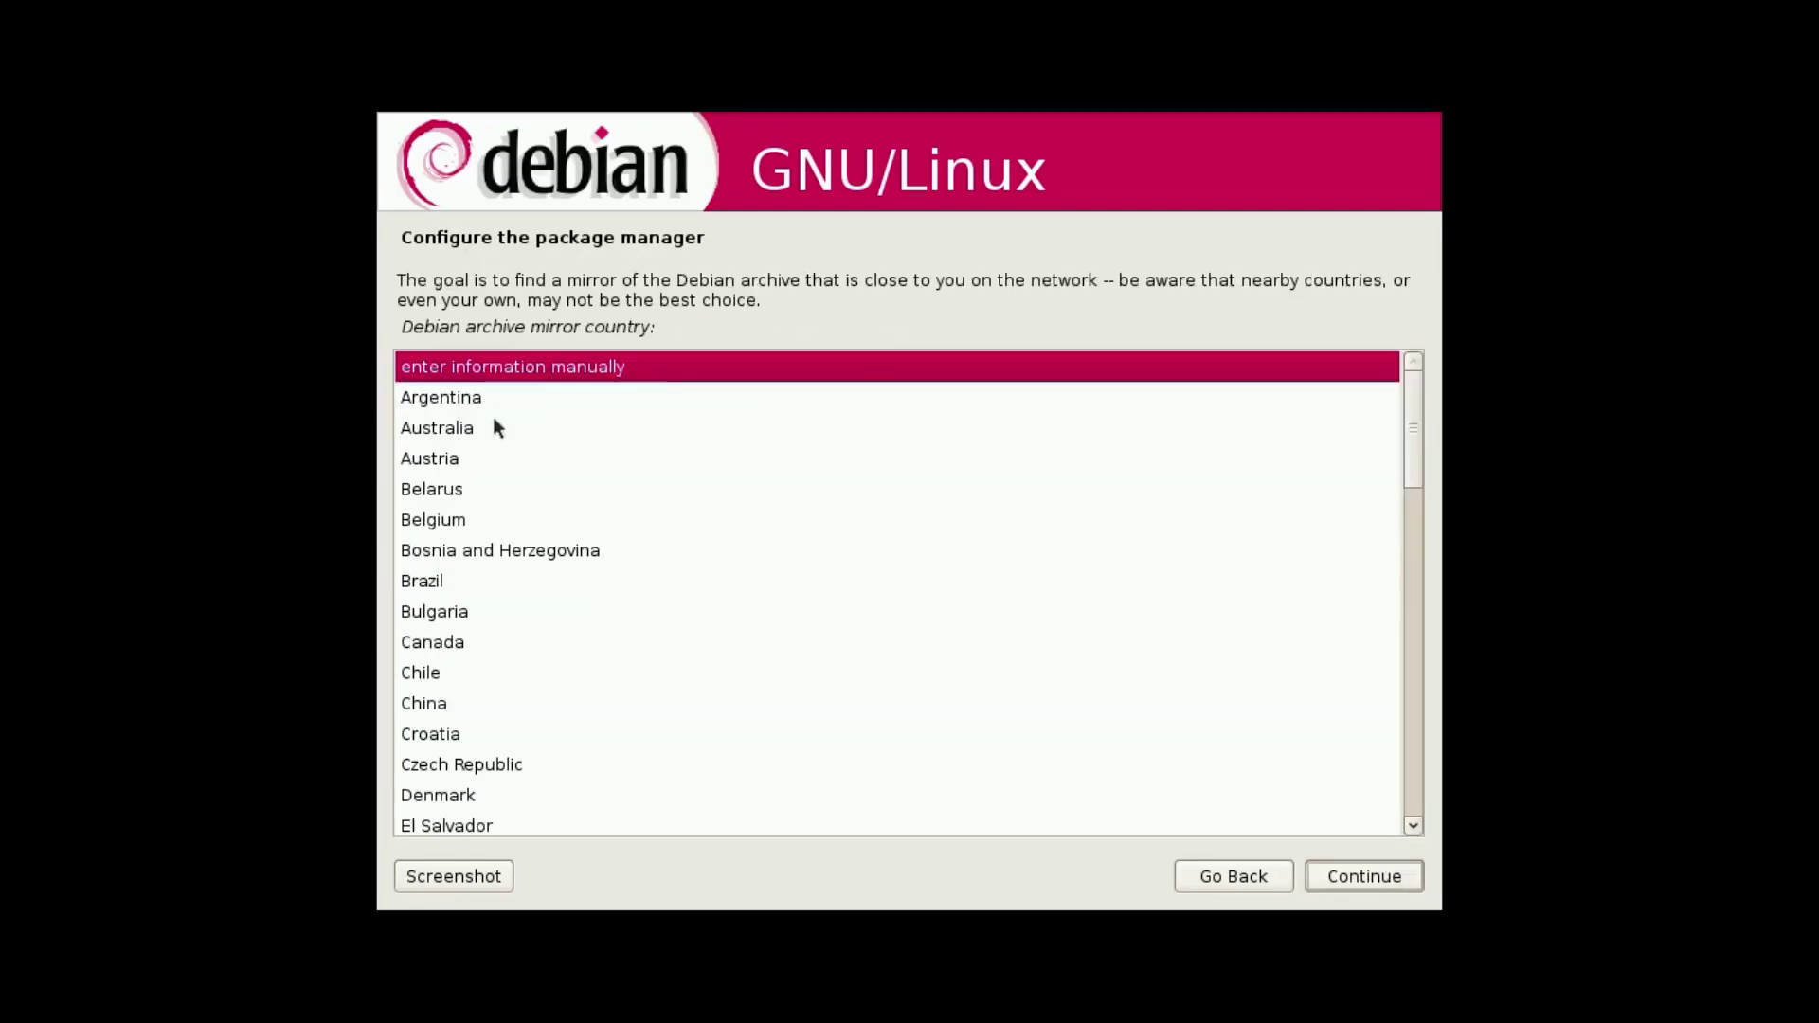
click(1342, 876)
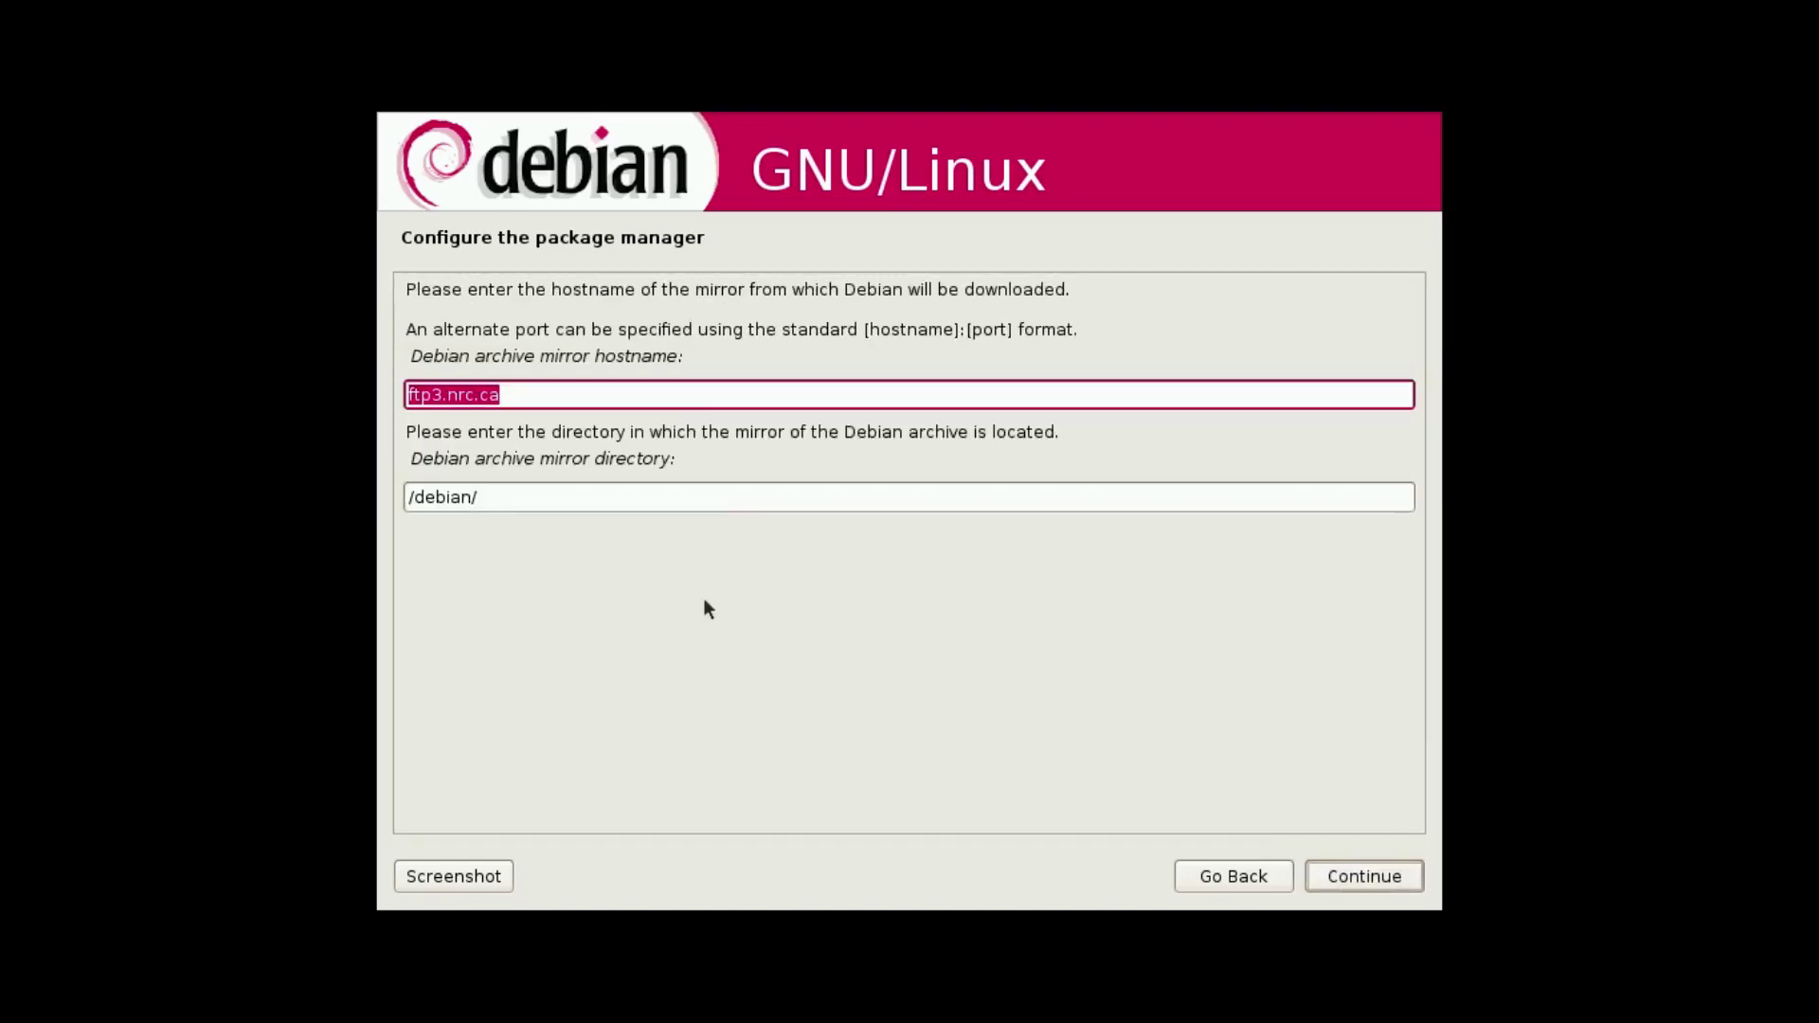
text(archive)
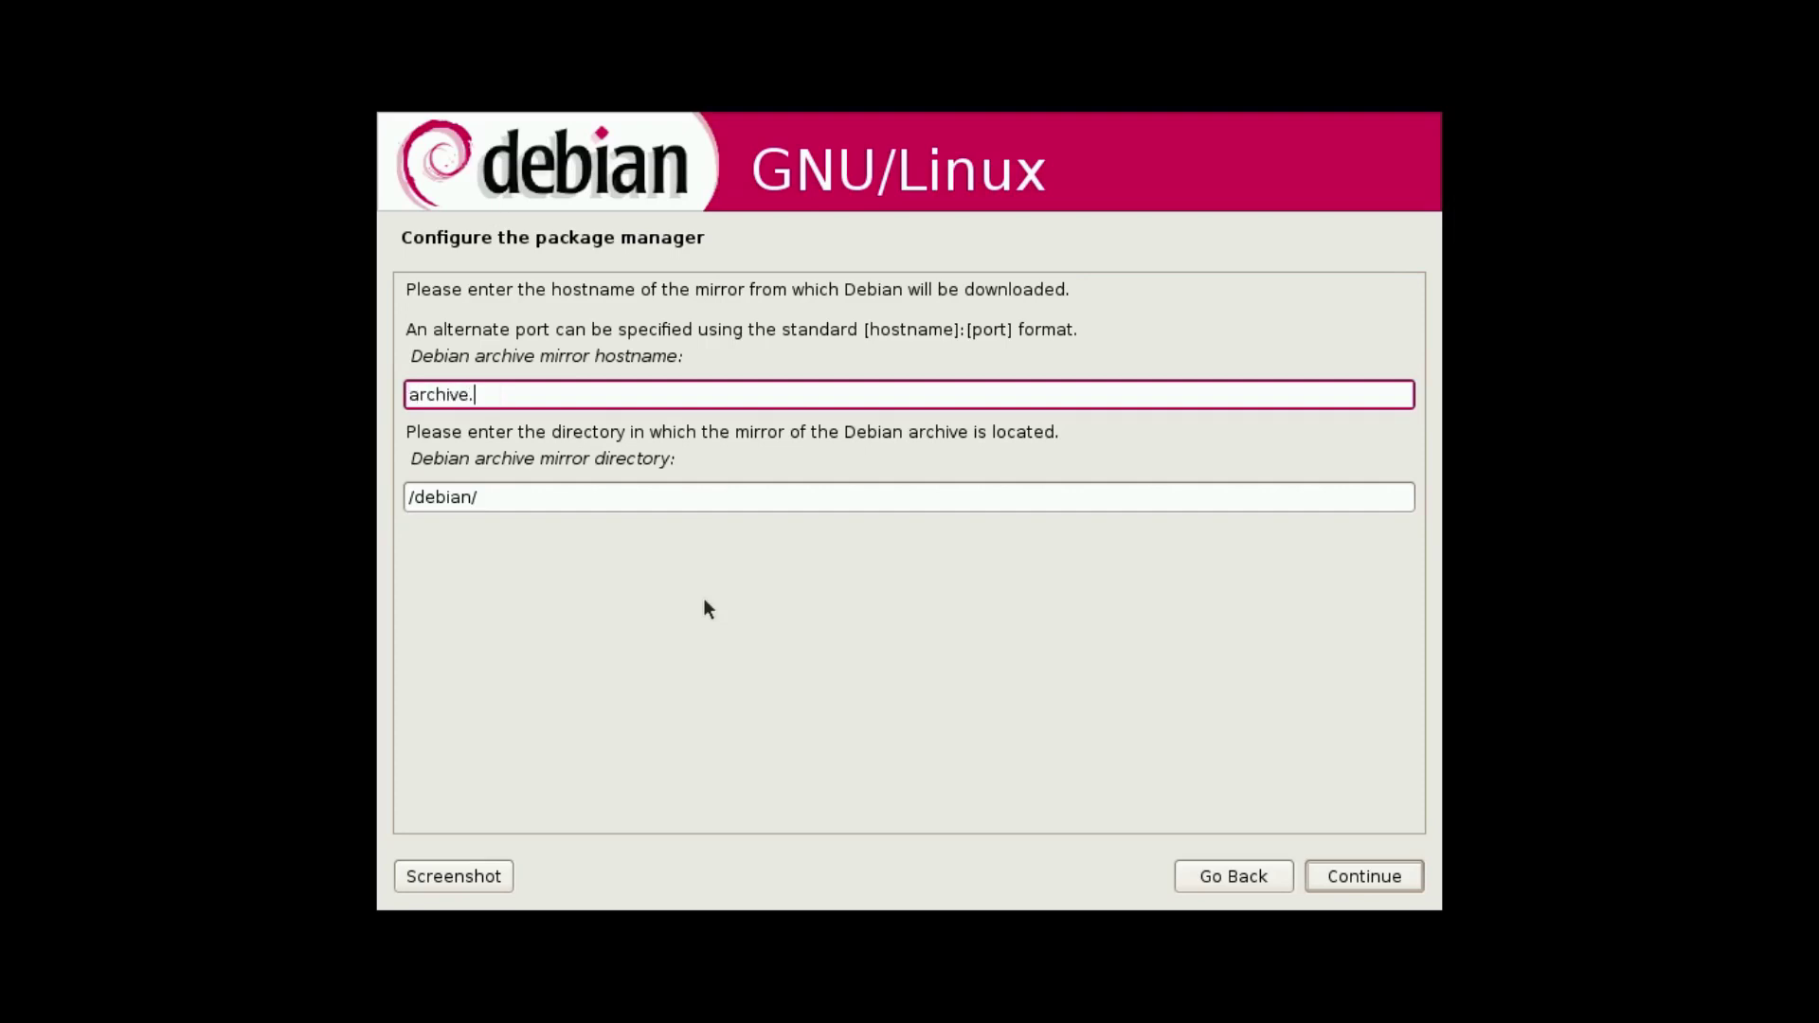
text(.debin)
key(BackSpace)
text(an.org)
click(1357, 875)
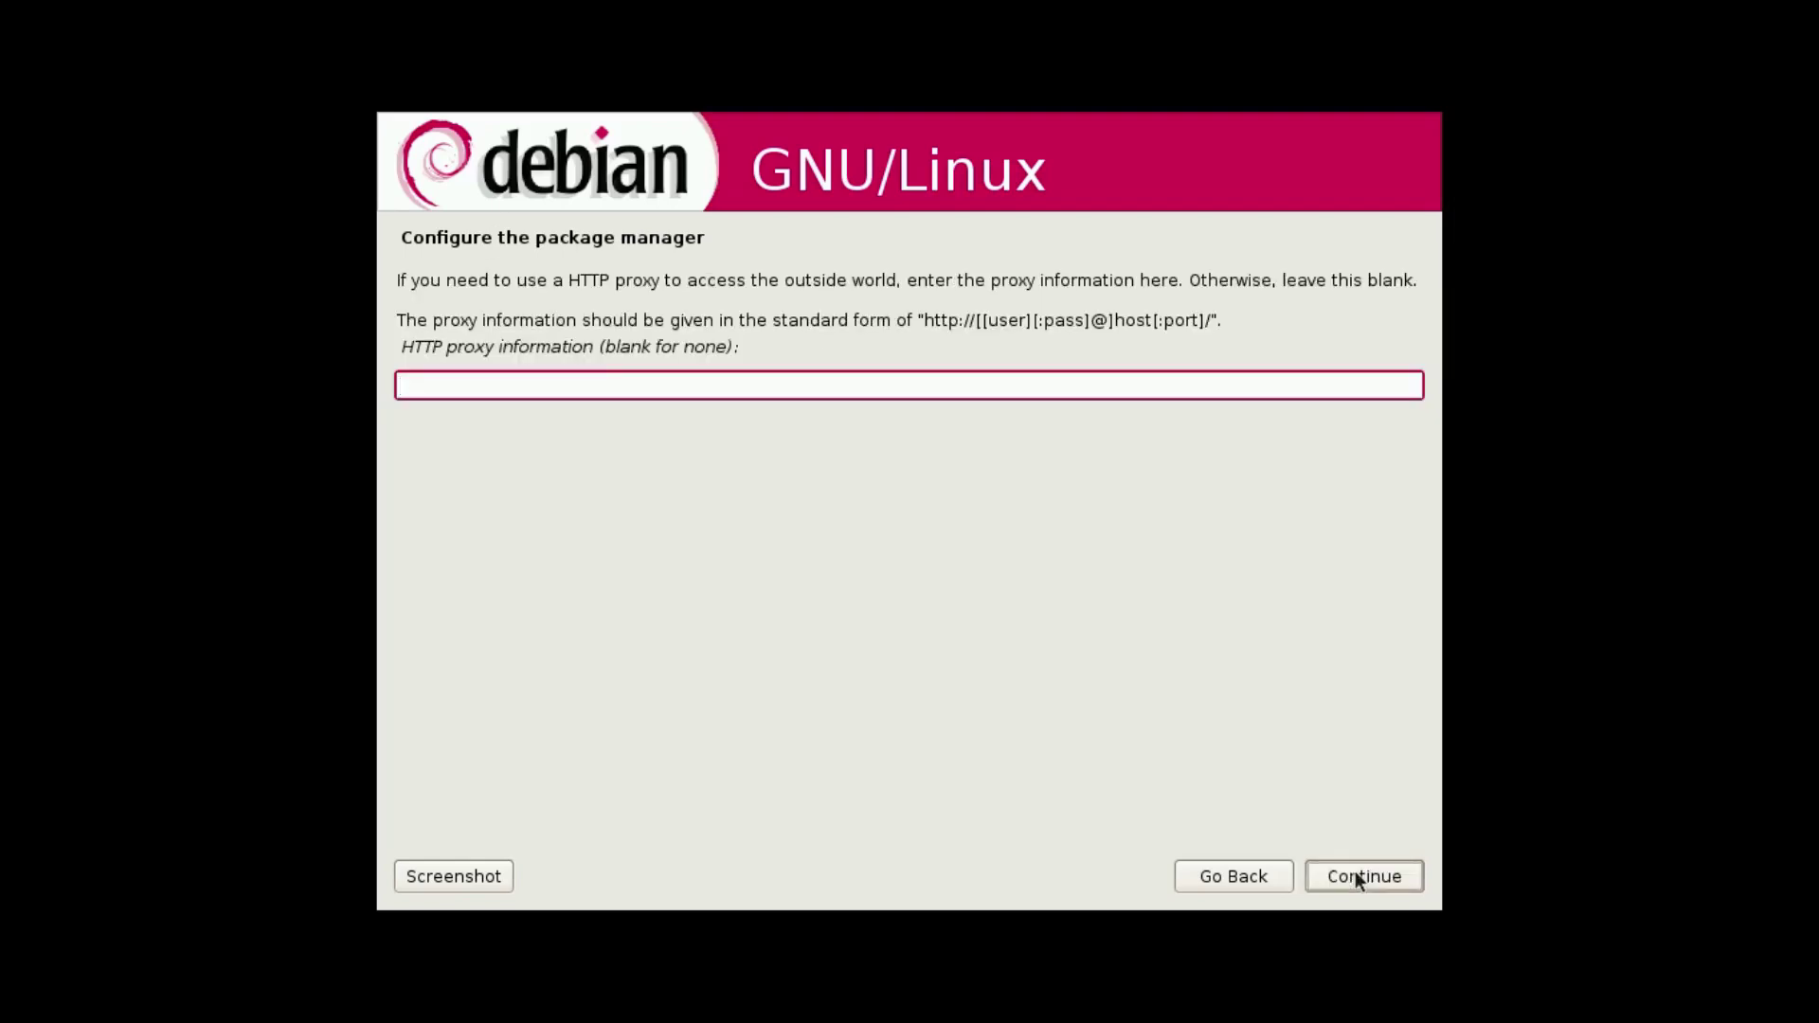
click(1351, 880)
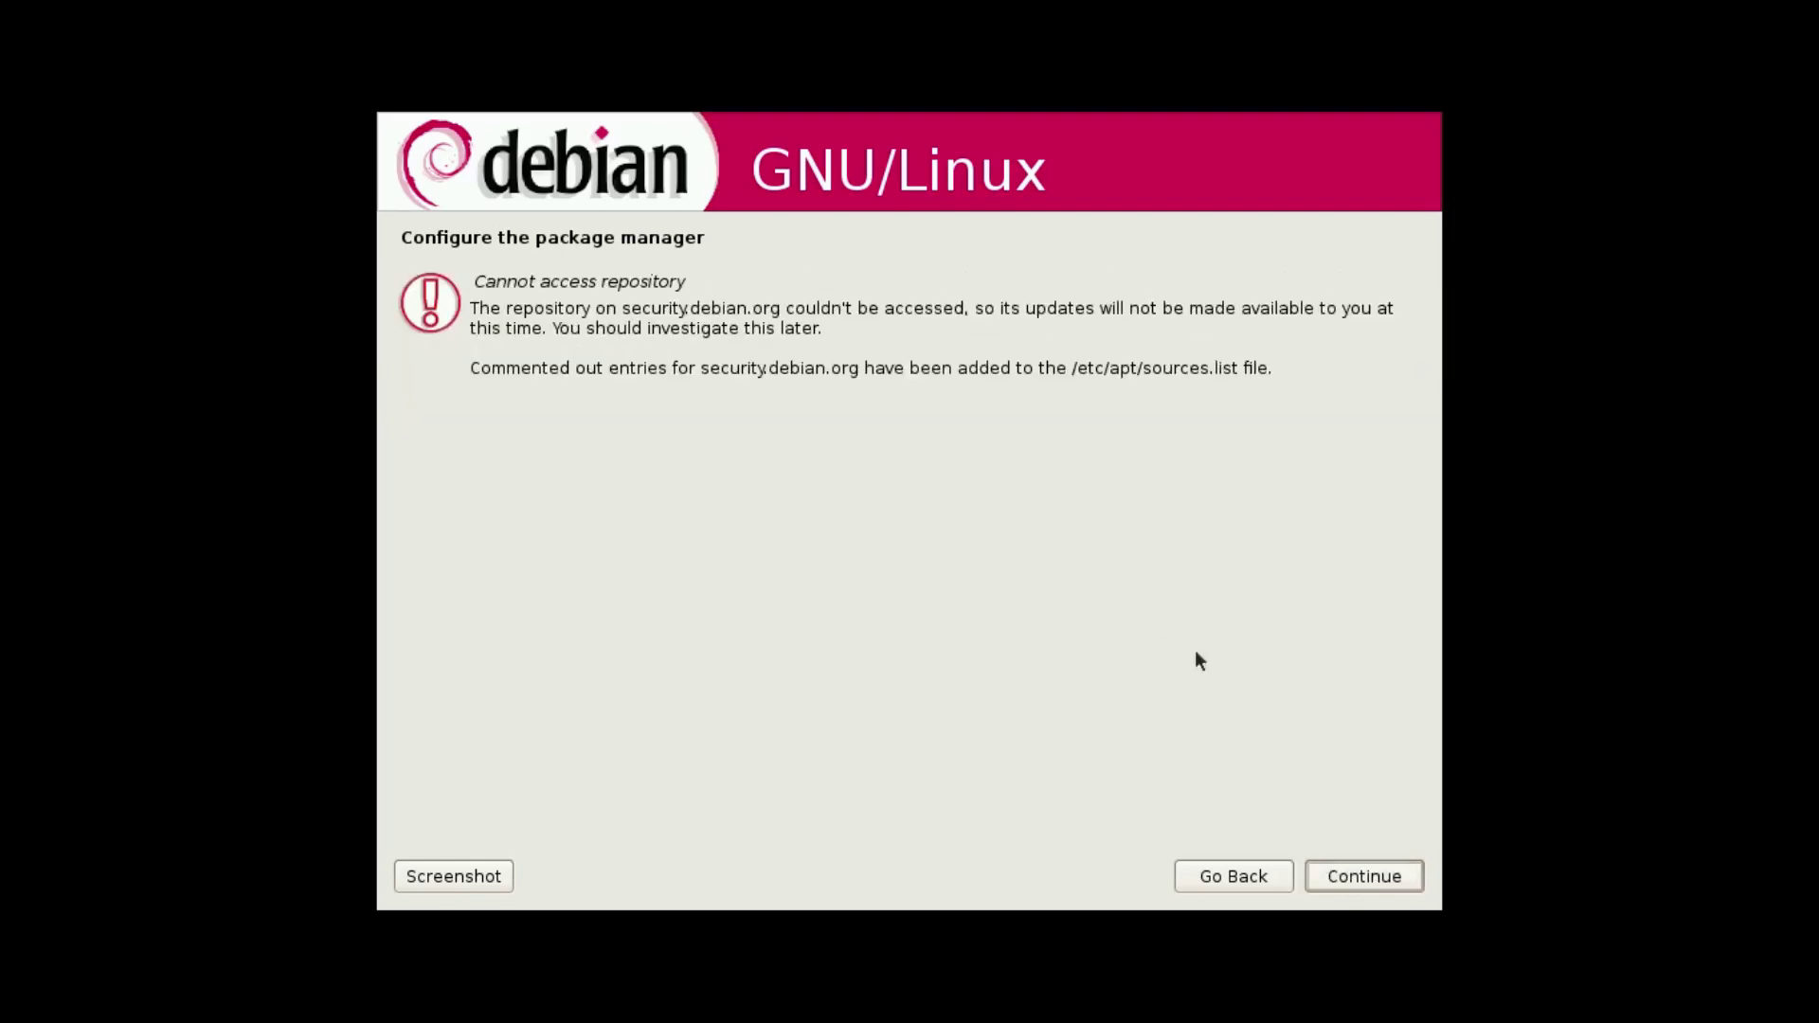
Acknowledge the security repository warning, keep the default software, install GRUB and finish the installation.
click(1341, 877)
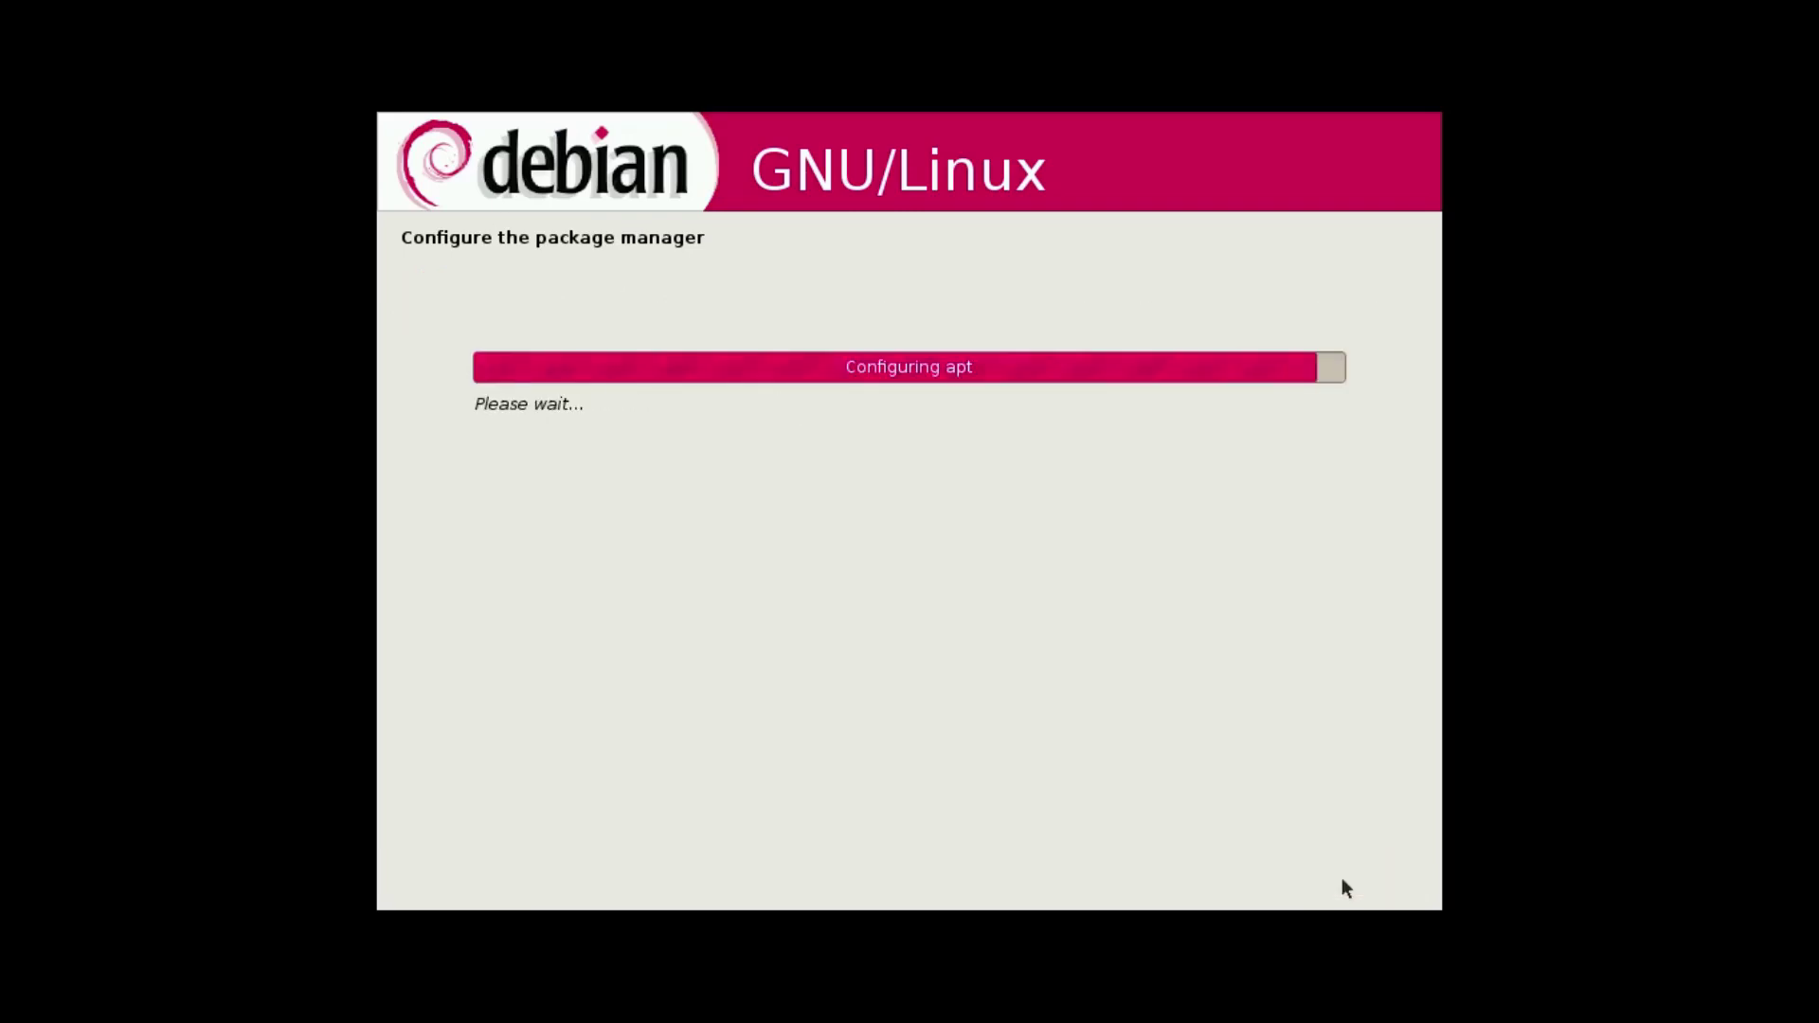
click(1336, 877)
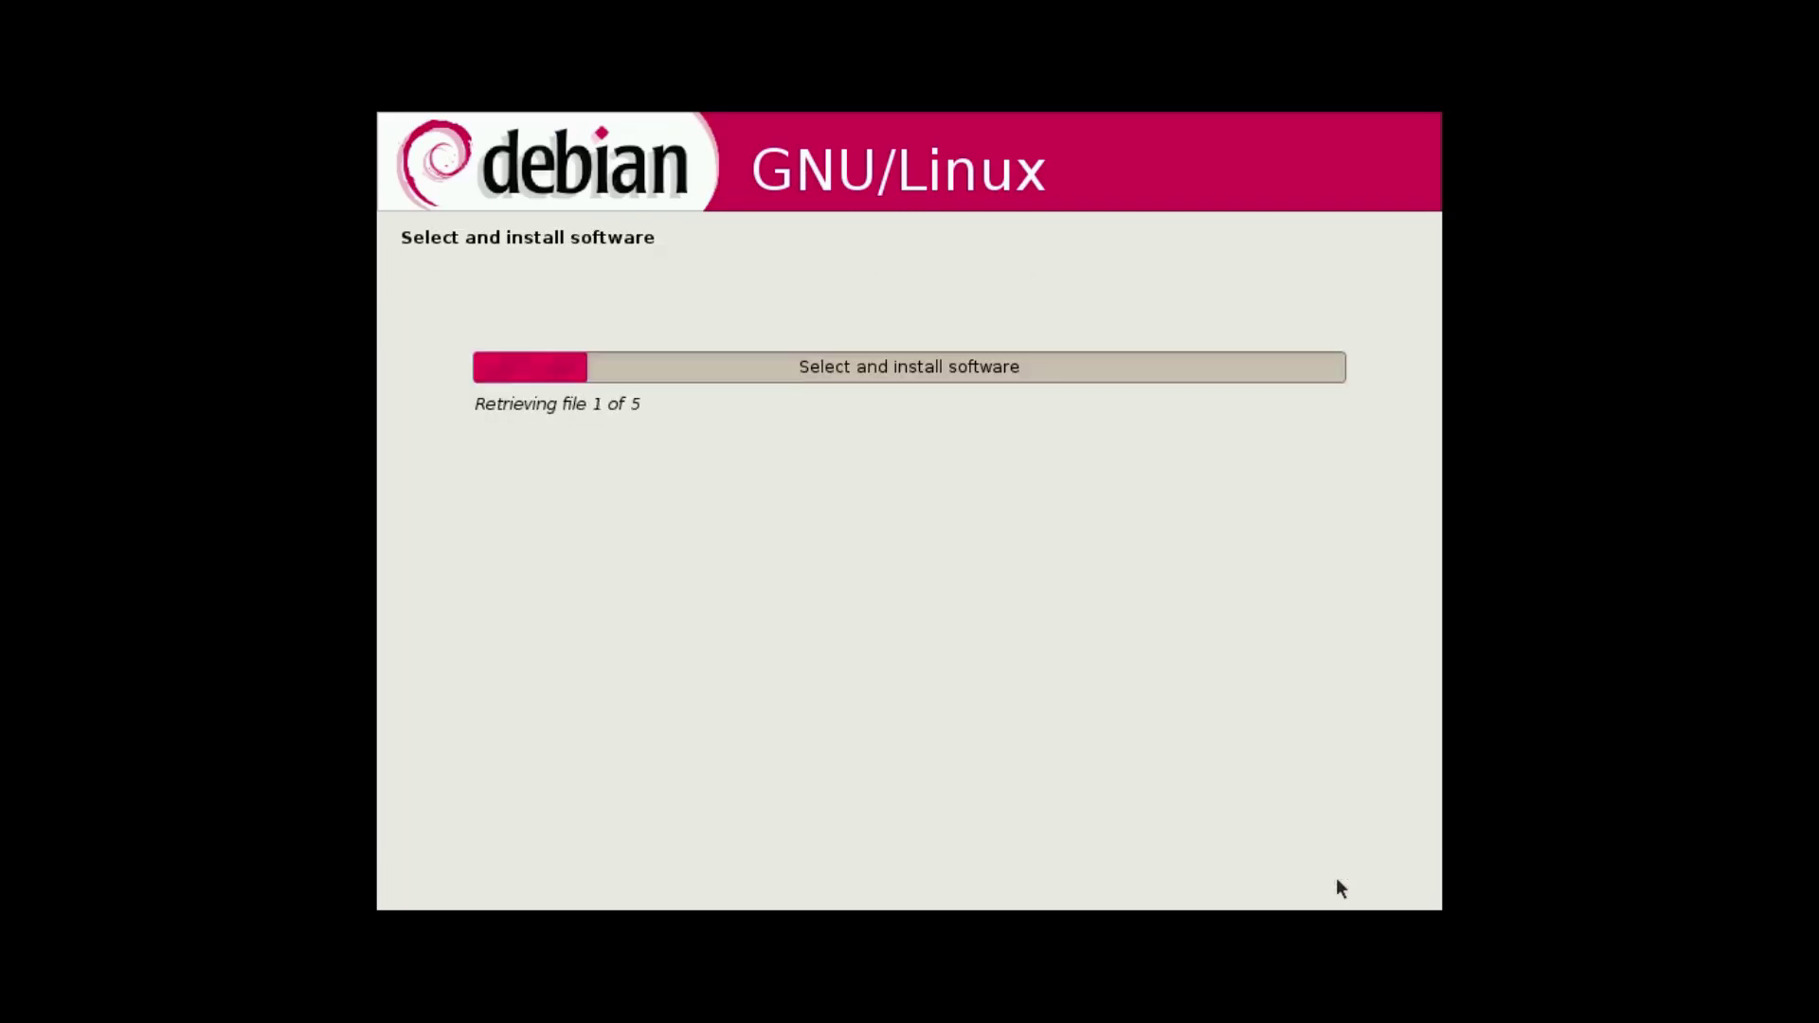
click(1348, 876)
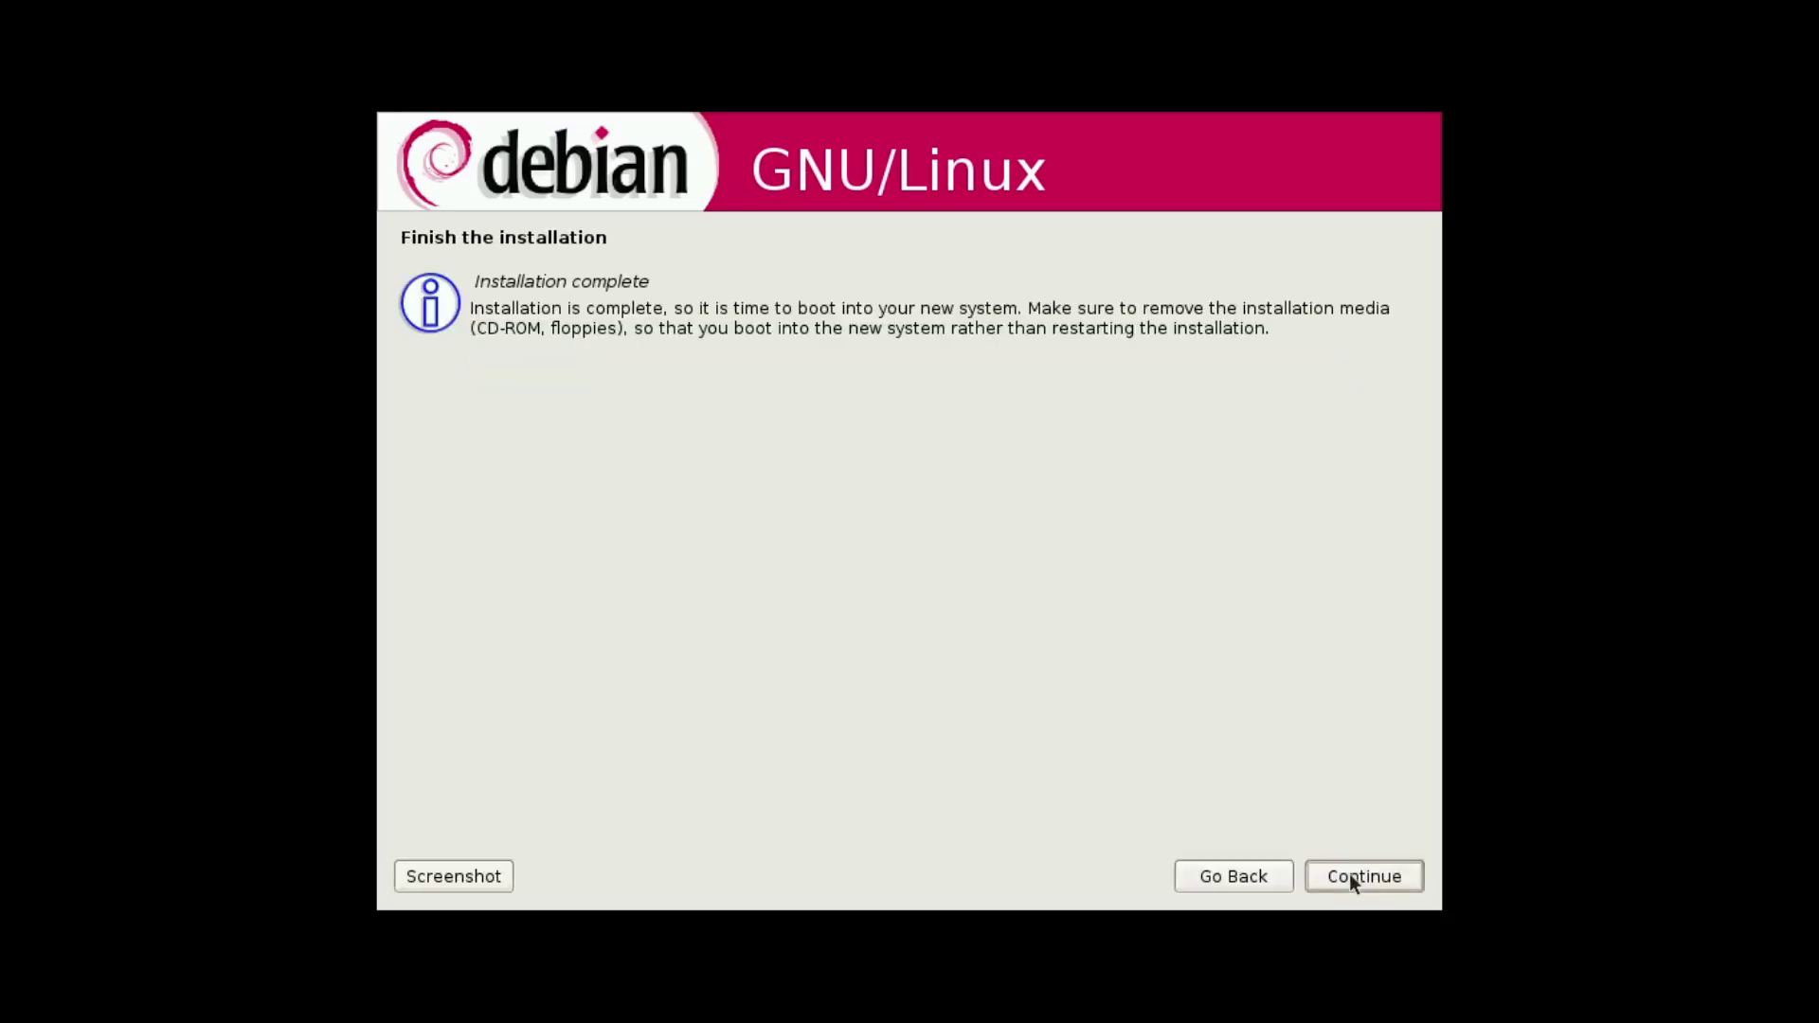
click(1349, 873)
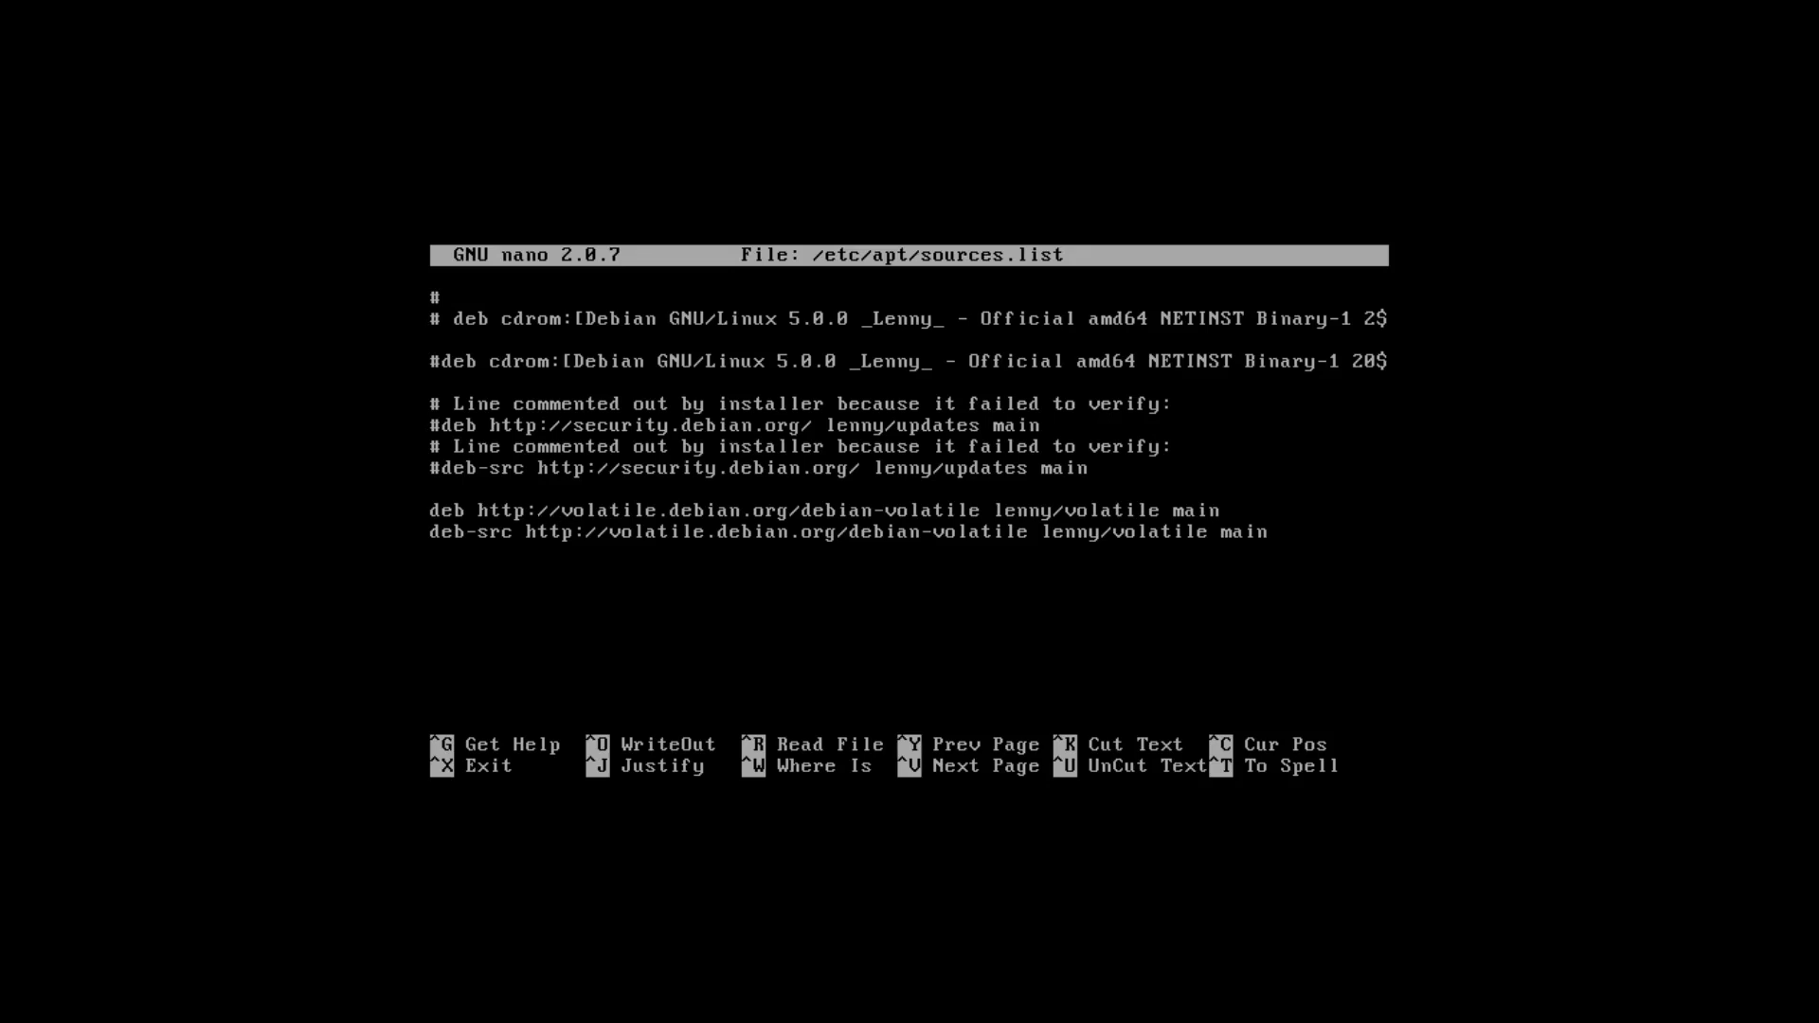
key(Delete)
key(Delete)
key(Delete)
key(Delete)
key(Delete)
key(Delete)
key(Delete)
key(Delete)
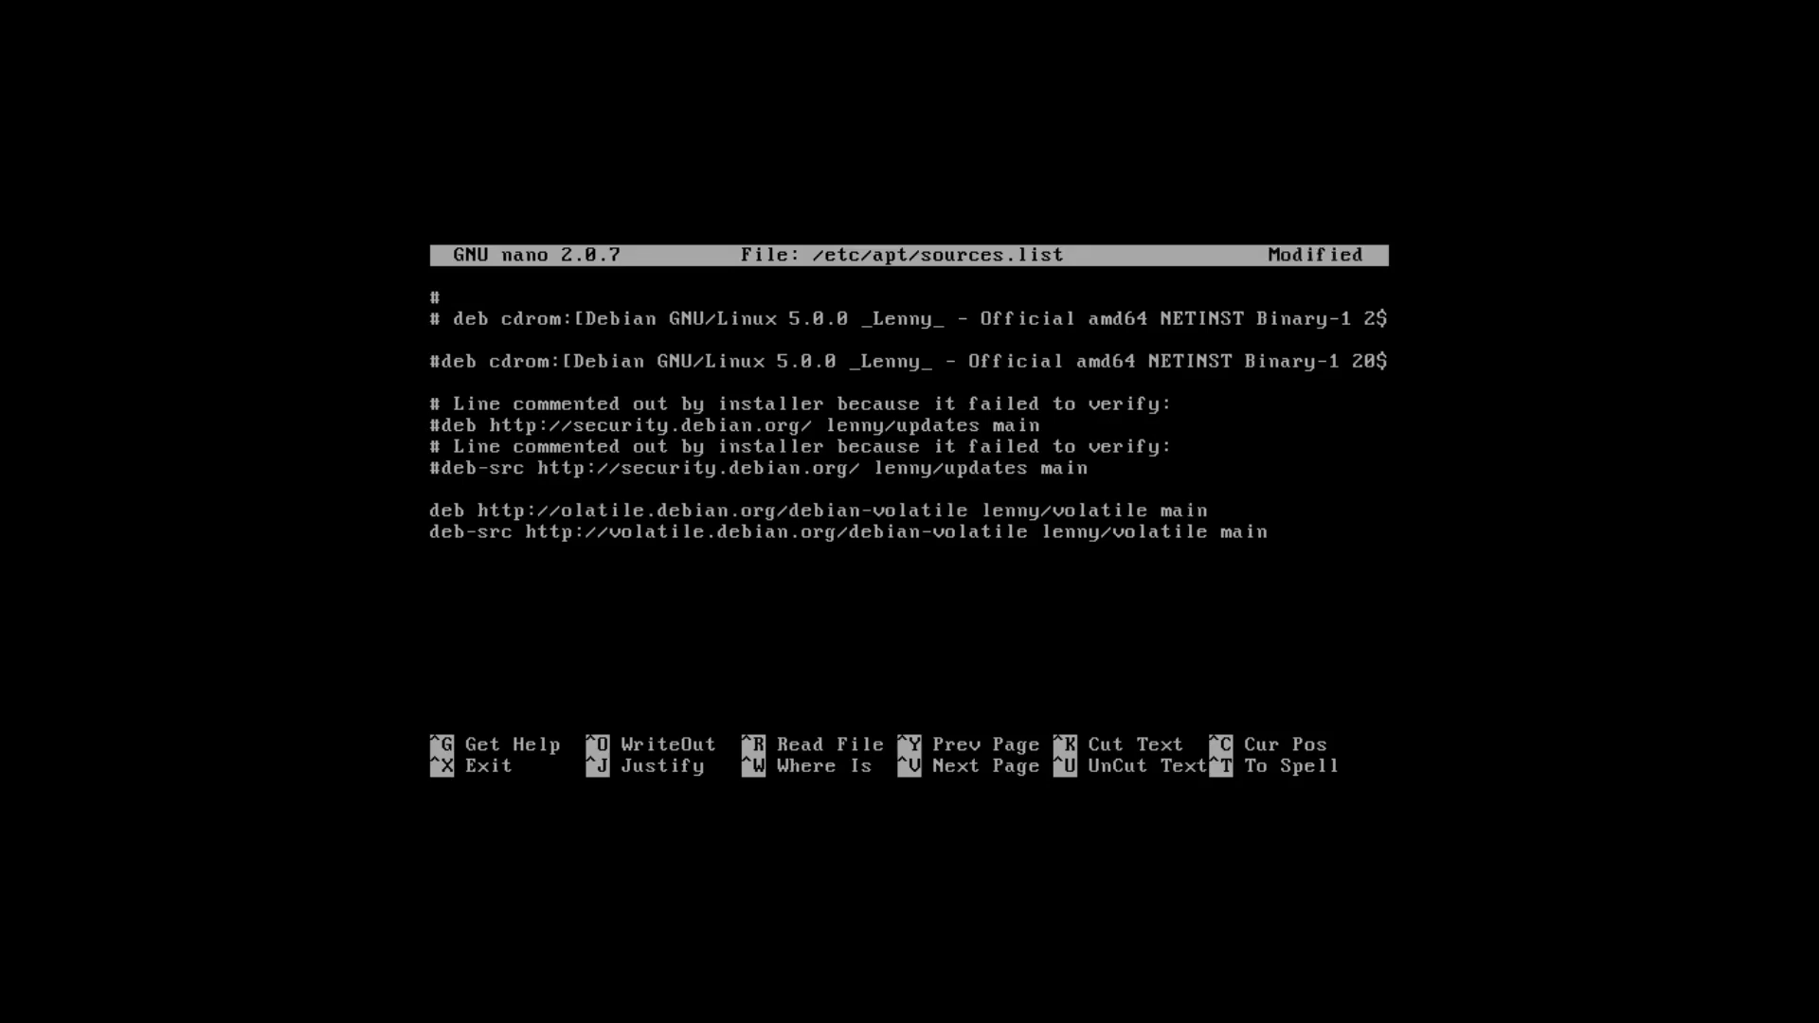
text(arc)
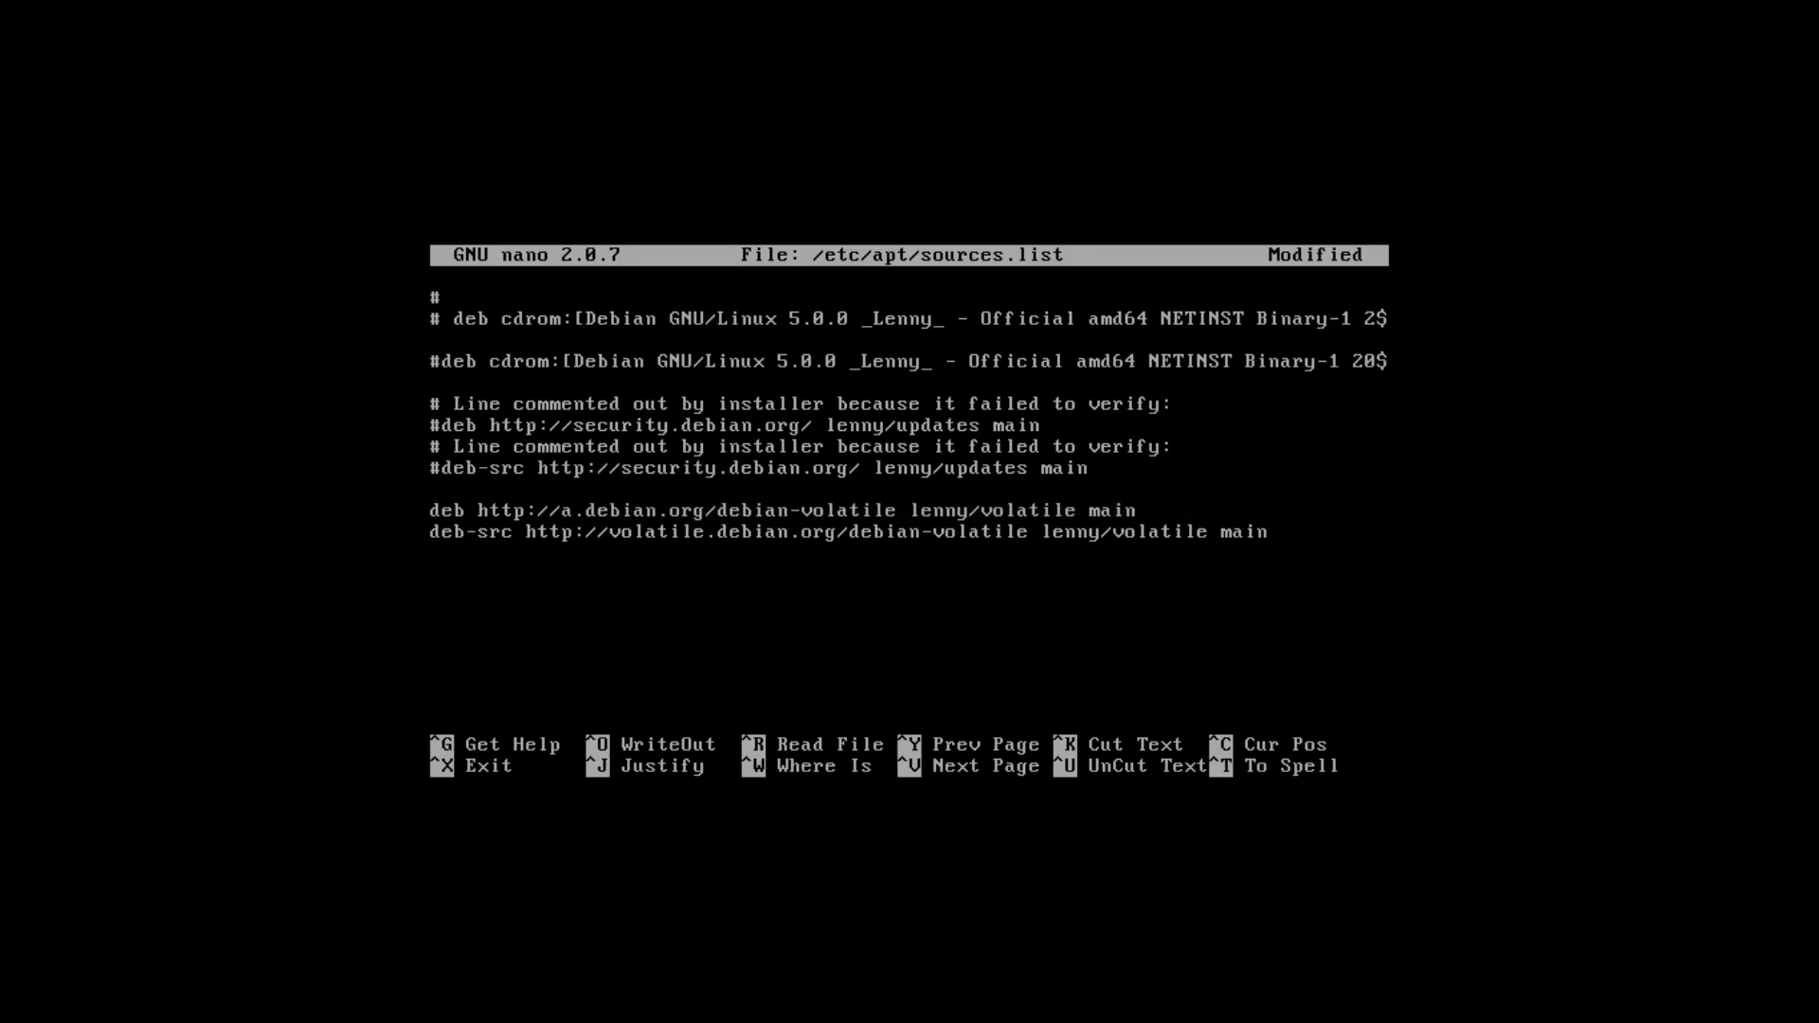
text(hive)
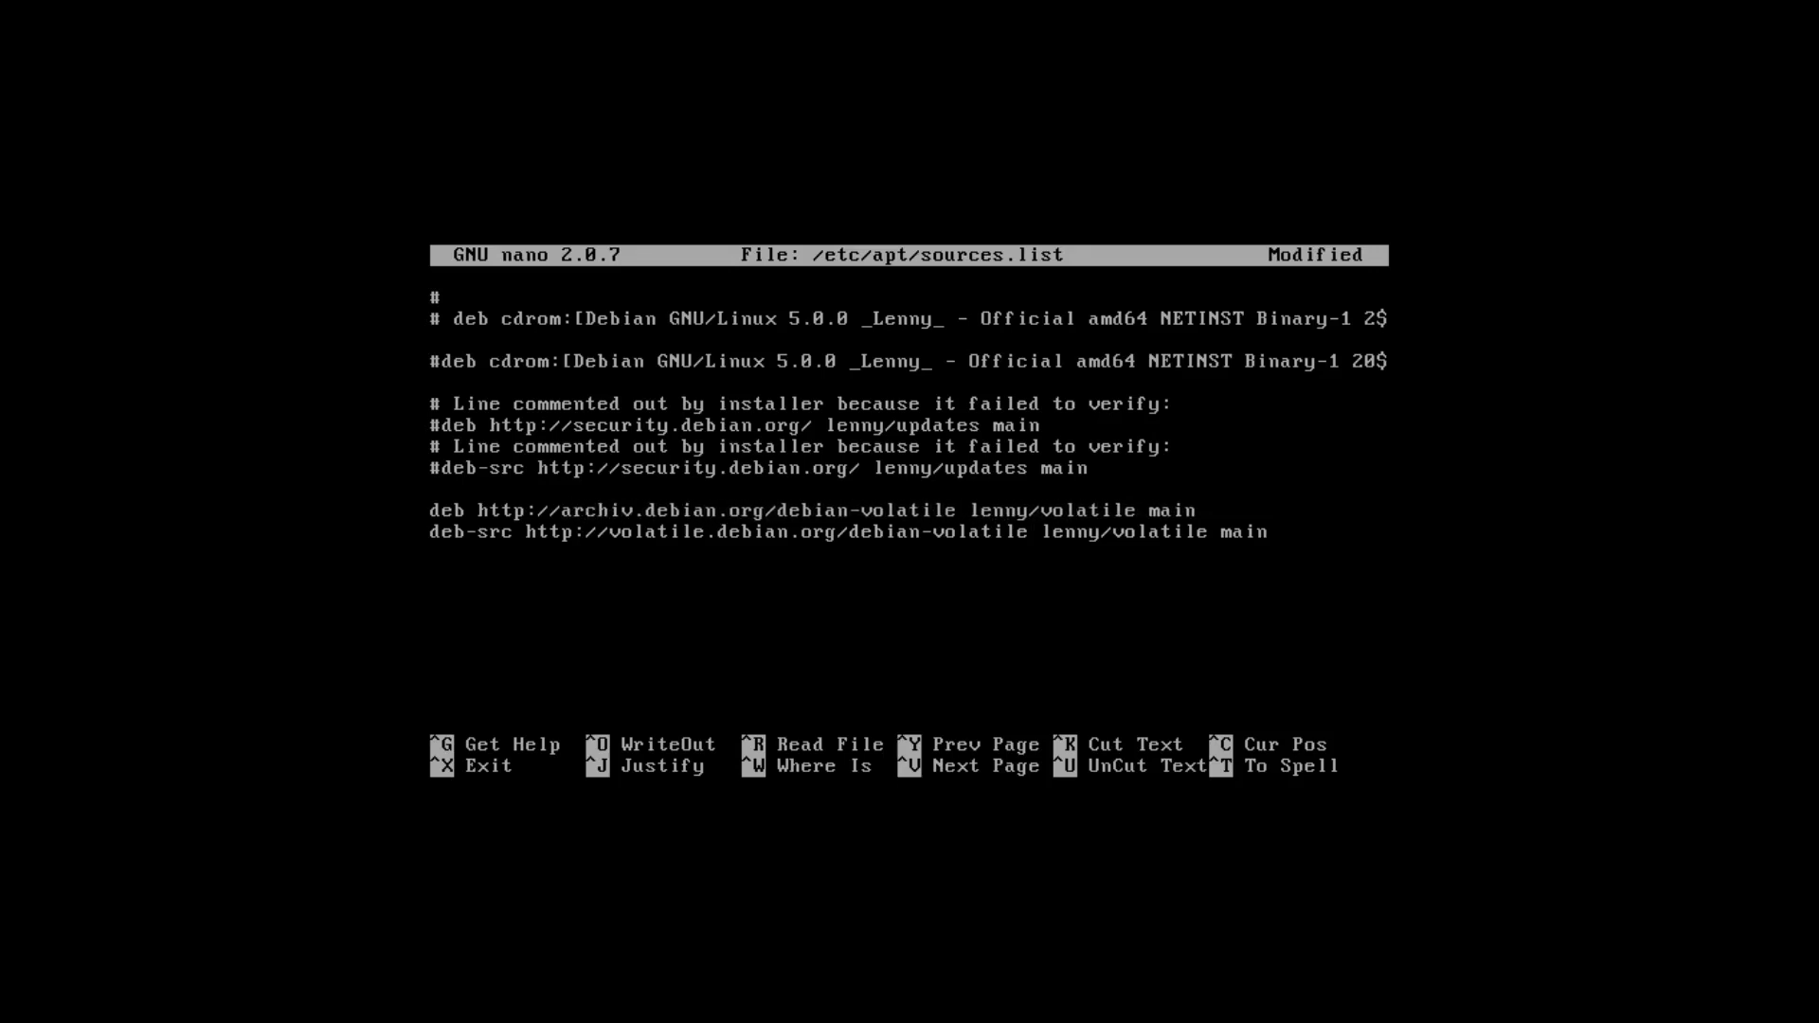
key(Down)
key(Home)
text(#)
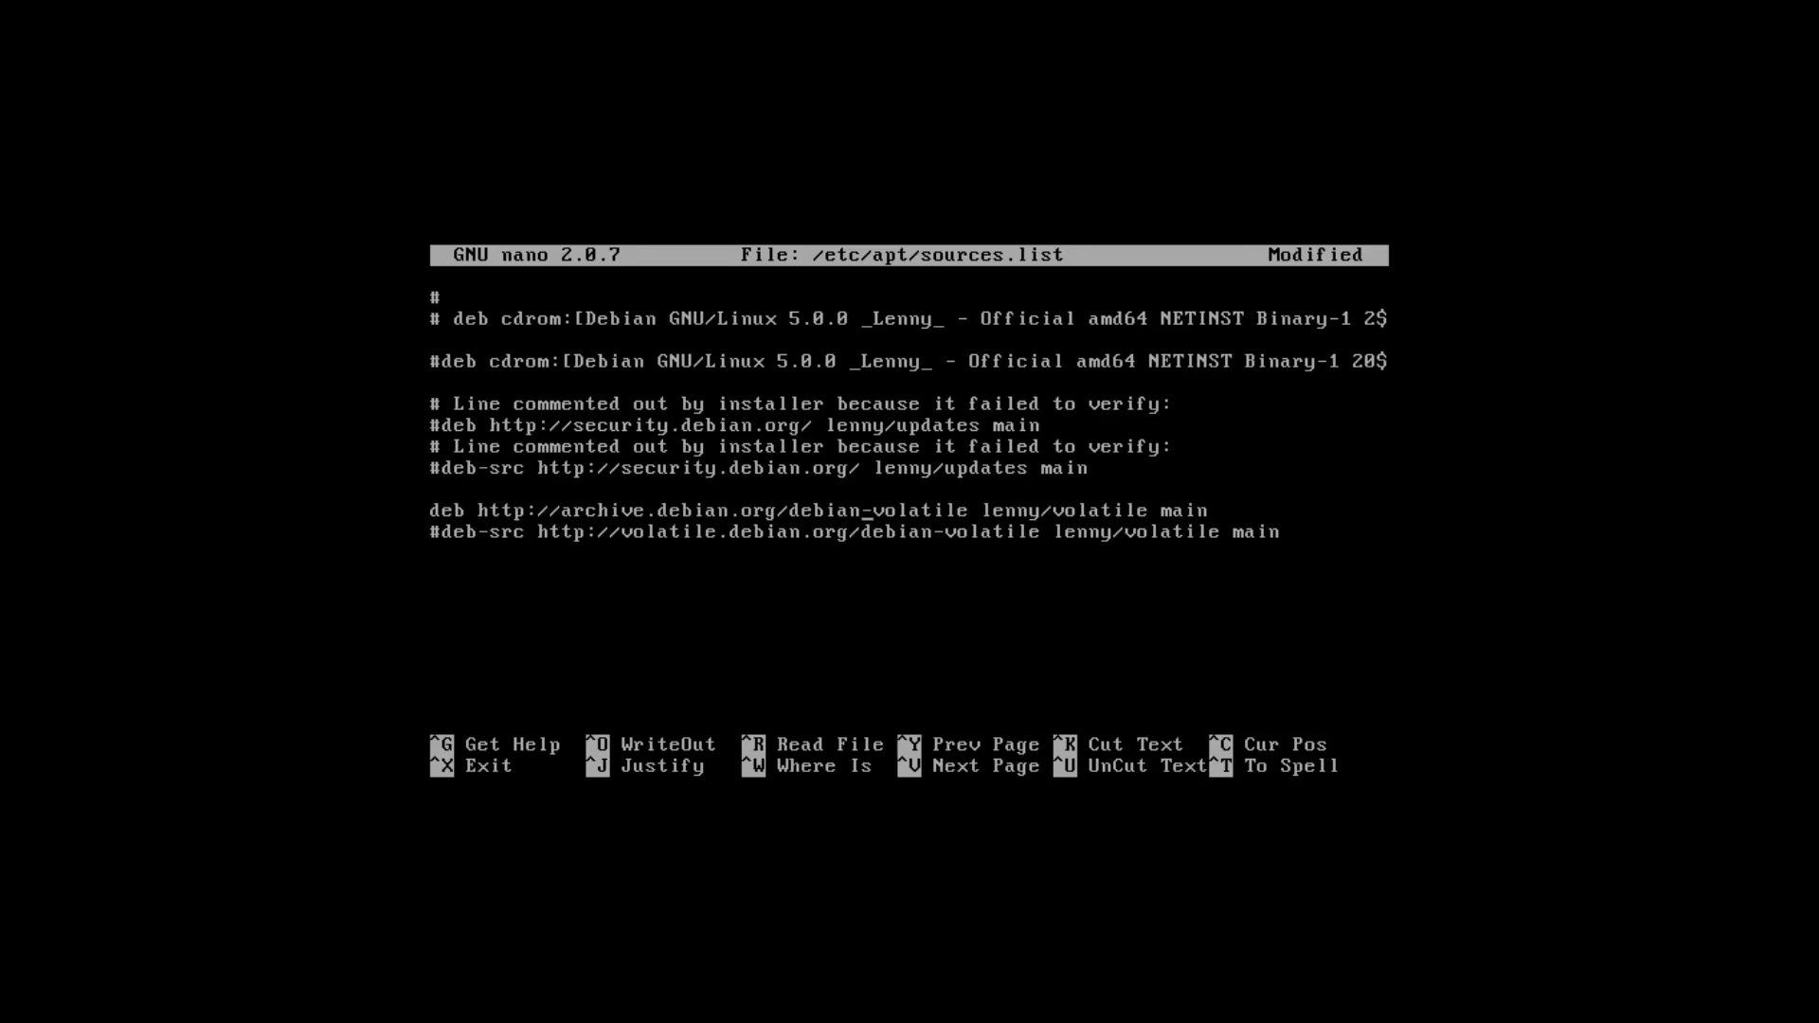
key(Delete)
key(Delete)
key(Delete)
key(Delete)
key(Delete)
key(Delete)
key(Delete)
key(Delete)
key(Delete)
key(Right)
key(Right)
key(Right)
key(Right)
key(Right)
key(Right)
key(Delete)
key(Delete)
key(Delete)
key(Delete)
key(Delete)
key(Delete)
key(Delete)
key(Delete)
key(Delete)
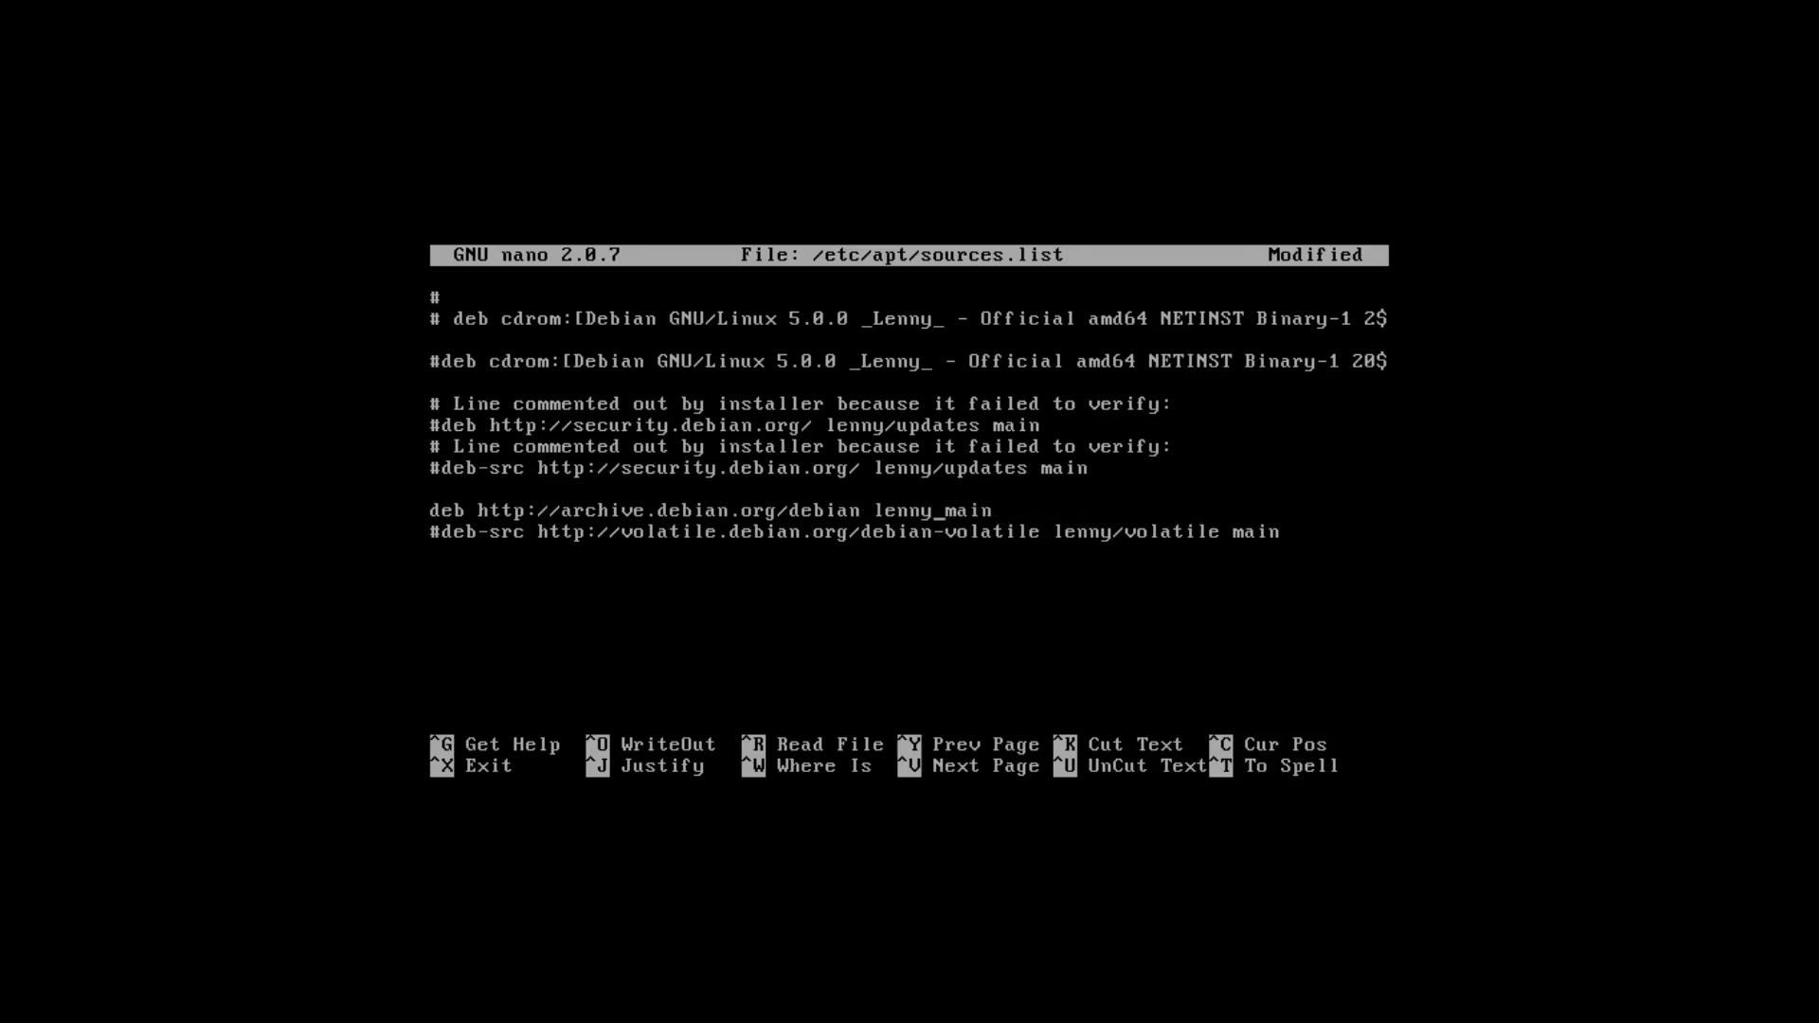
Save sources.list, exit nano and begin typing the apt-get update command.
key(ctrl+x)
key(y)
key(Return)
text(apt )
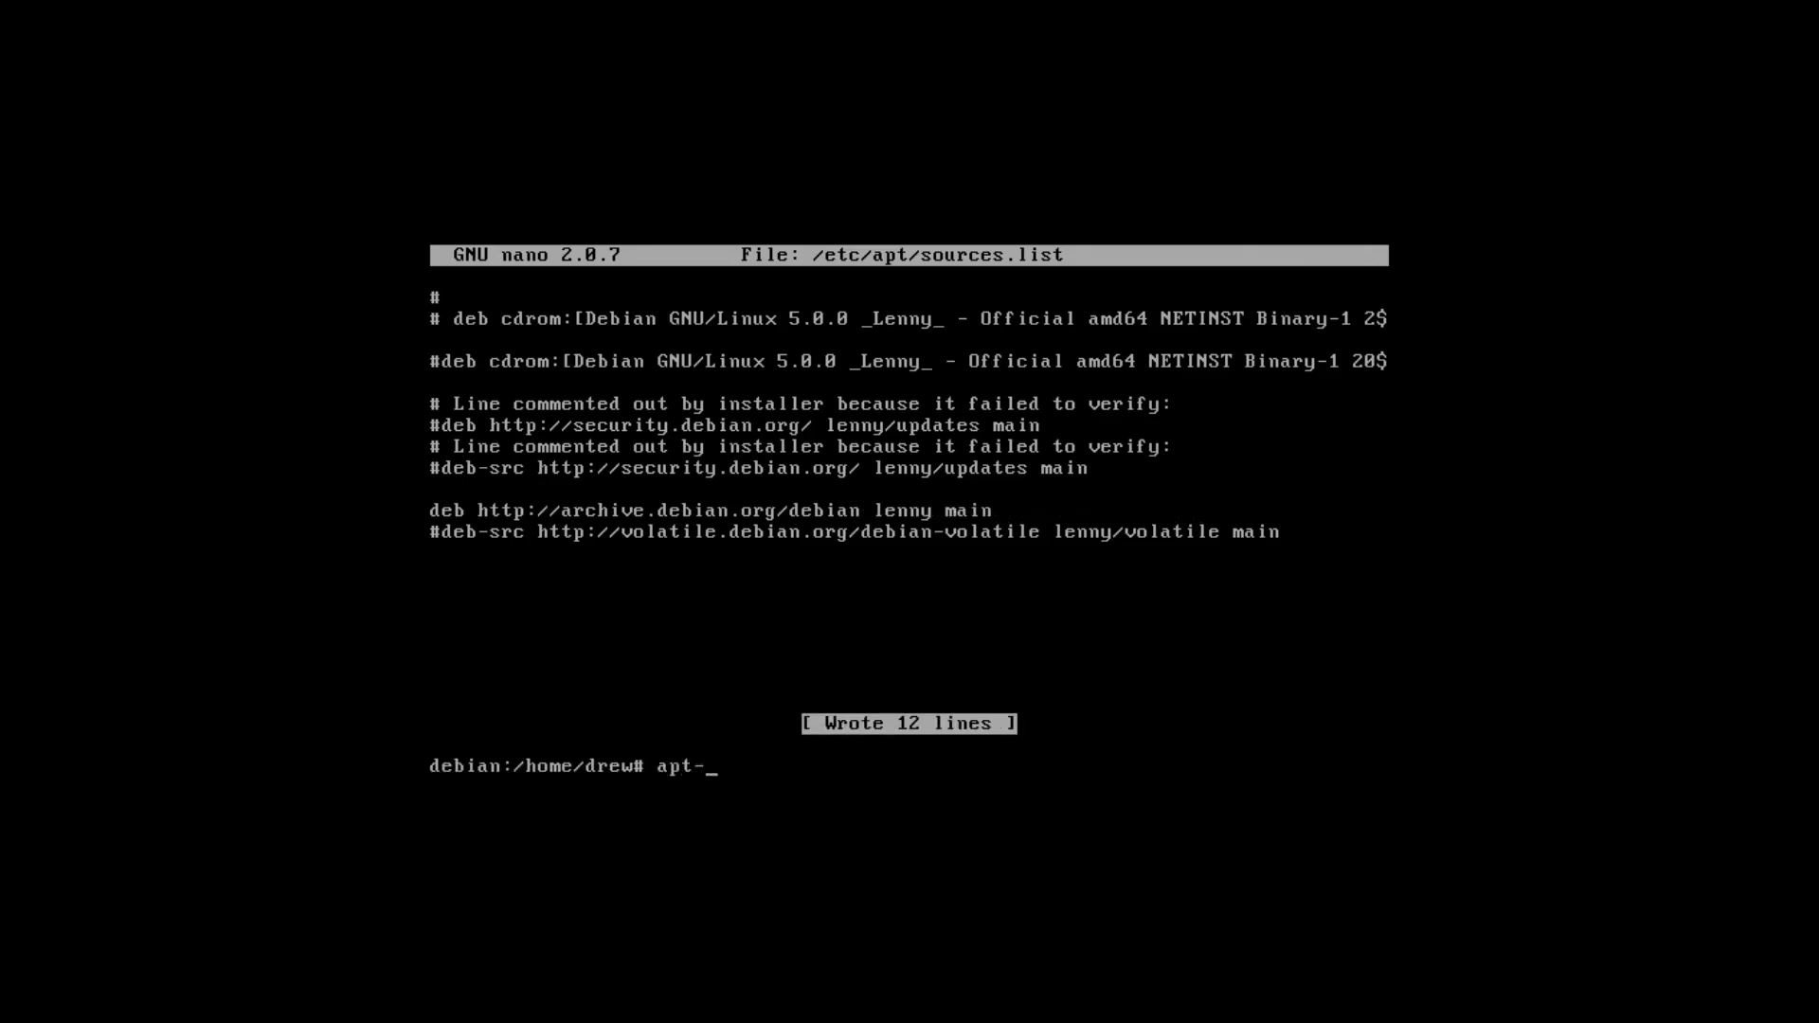
text(get upd)
Run apt-get update, then apt-get upgrade and confirm the upgrade.
text(ate)
key(Return)
text(apt-get upd)
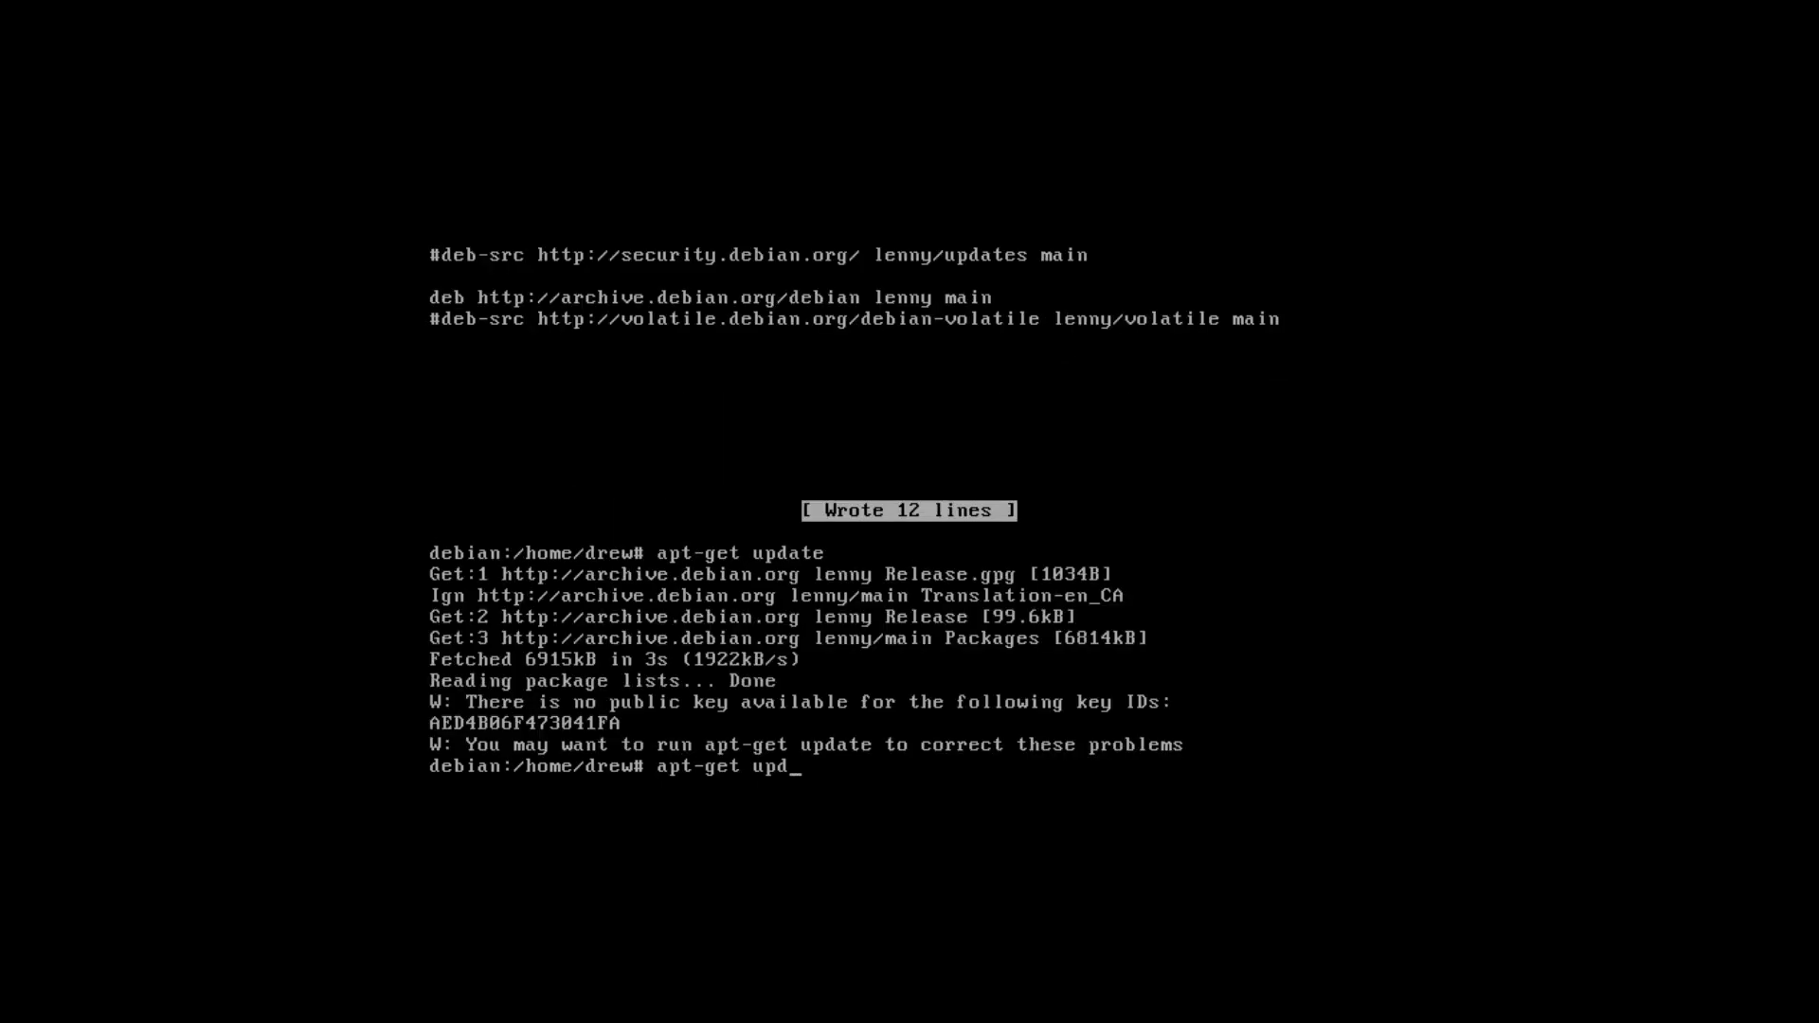
key(BackSpace)
text(grade)
key(Return)
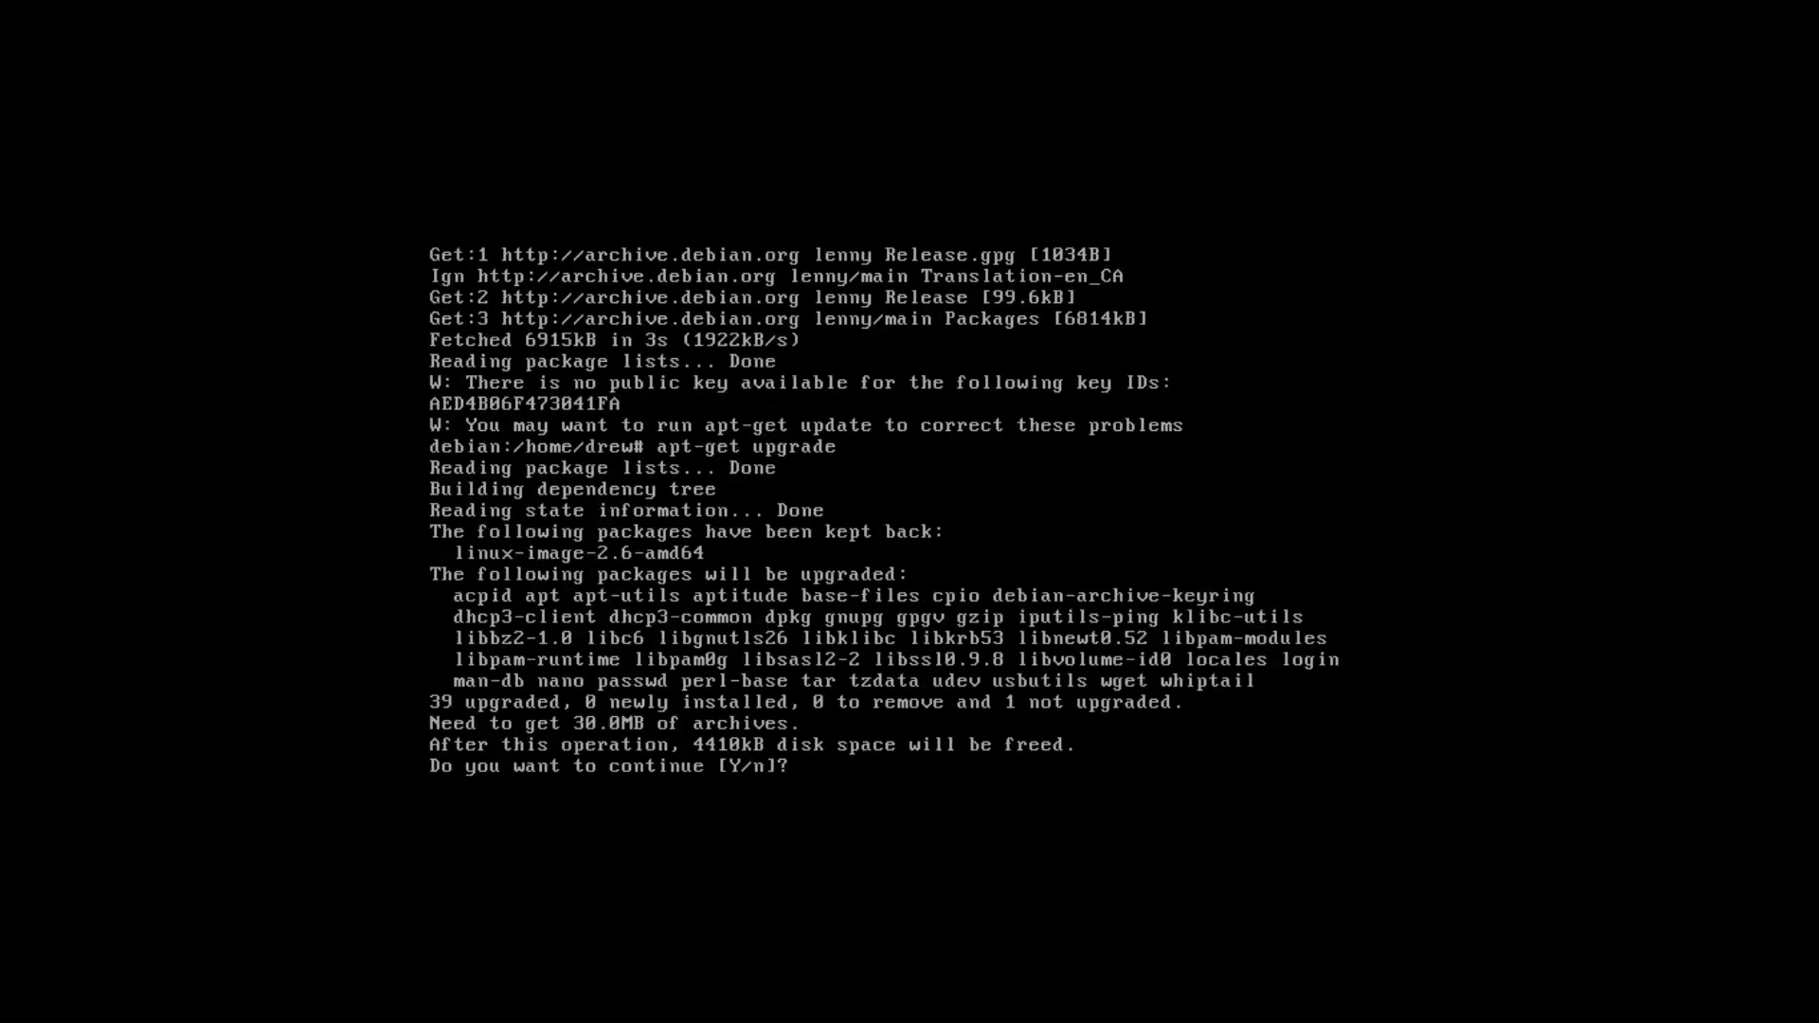
key(Return)
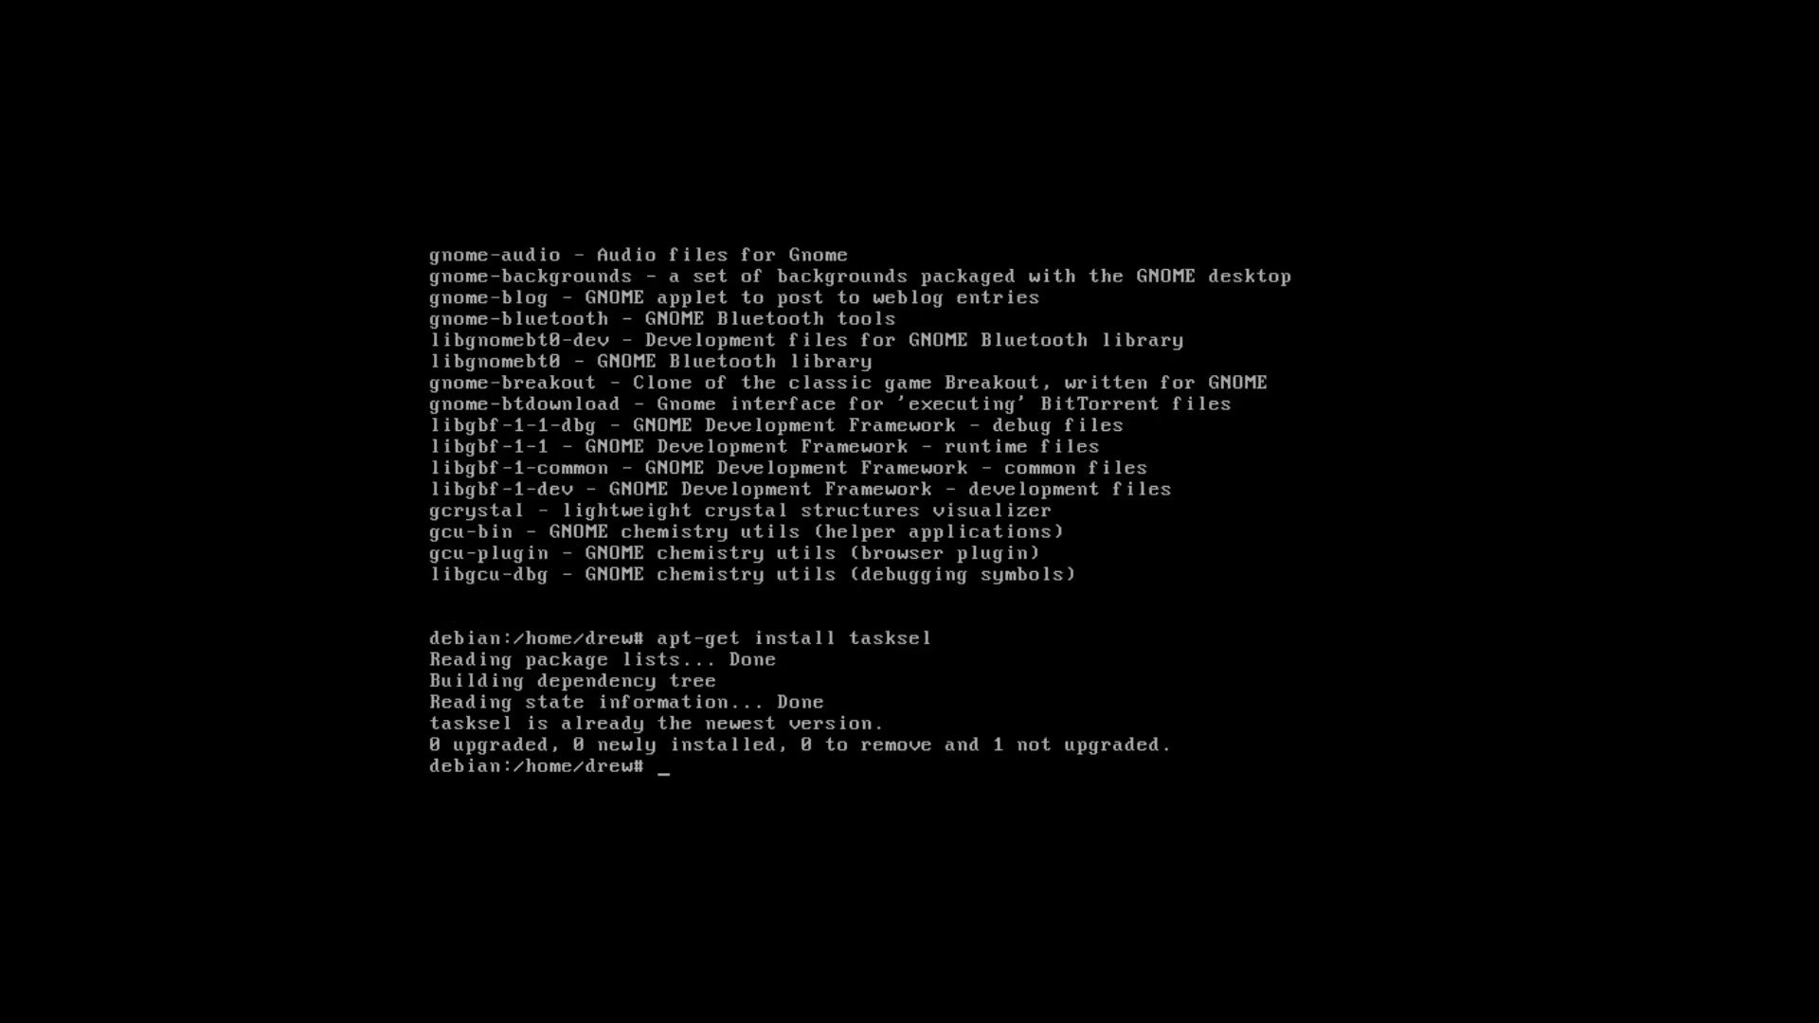
Install the gnome-desktop task with tasksel install gnome-desktop, then reboot the guest.
text(tasksel install desktop)
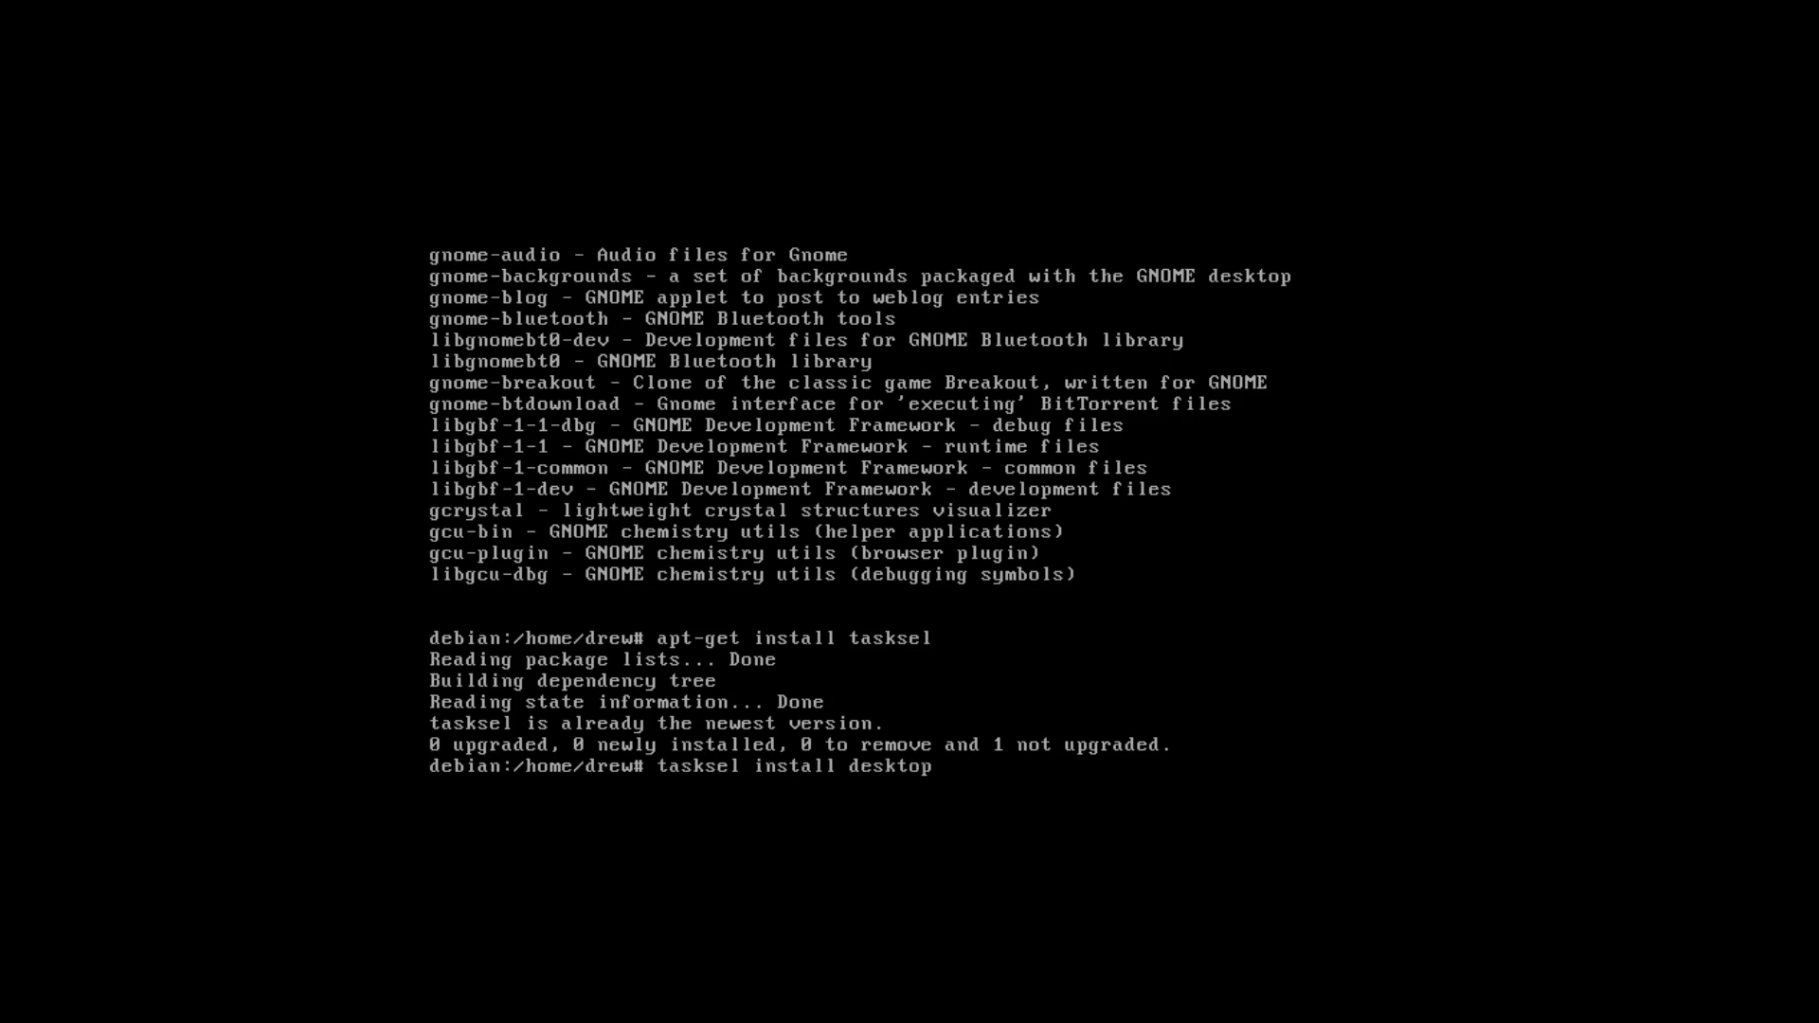
text( gnome-desktop)
key(Return)
key(Up)
key(Left)
key(Left)
key(Left)
key(Left)
key(Left)
key(Left)
key(Left)
key(Left)
key(Left)
key(Left)
key(Left)
key(Left)
key(Left)
key(BackSpace)
key(BackSpace)
key(BackSpace)
key(BackSpace)
key(BackSpace)
key(BackSpace)
key(BackSpace)
key(BackSpace)
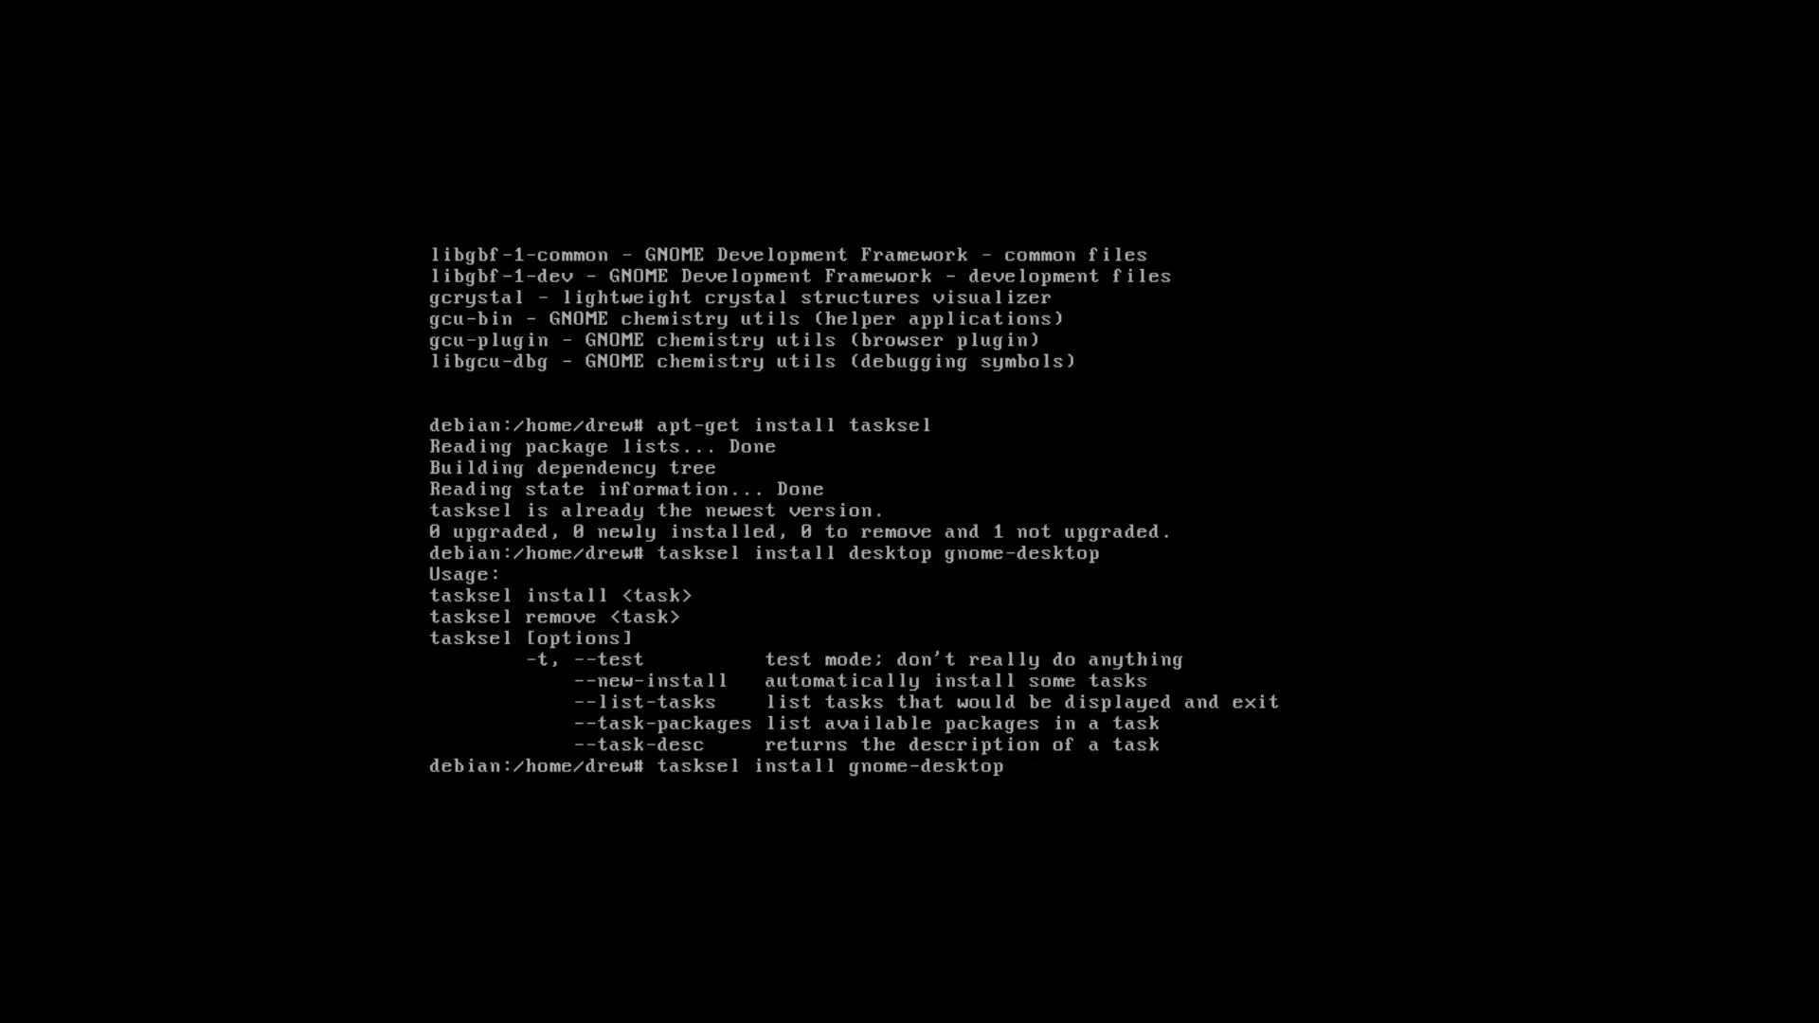
key(Return)
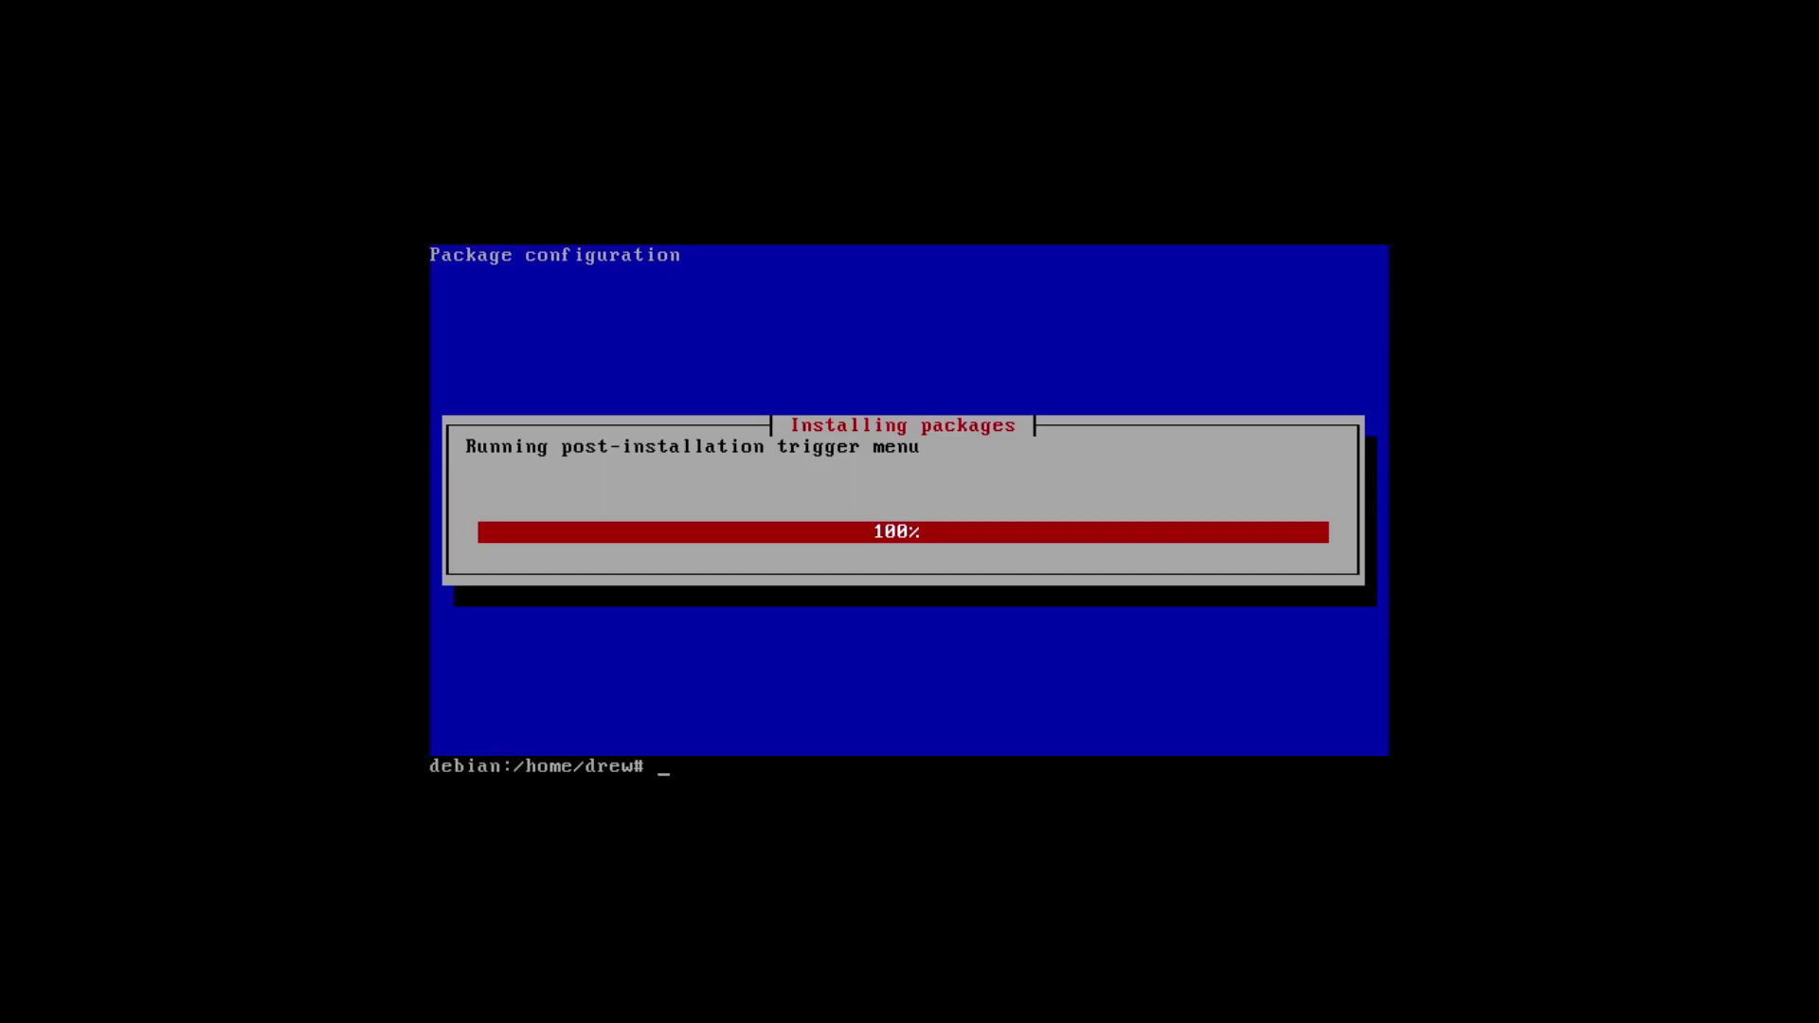
text(ot)
key(Return)
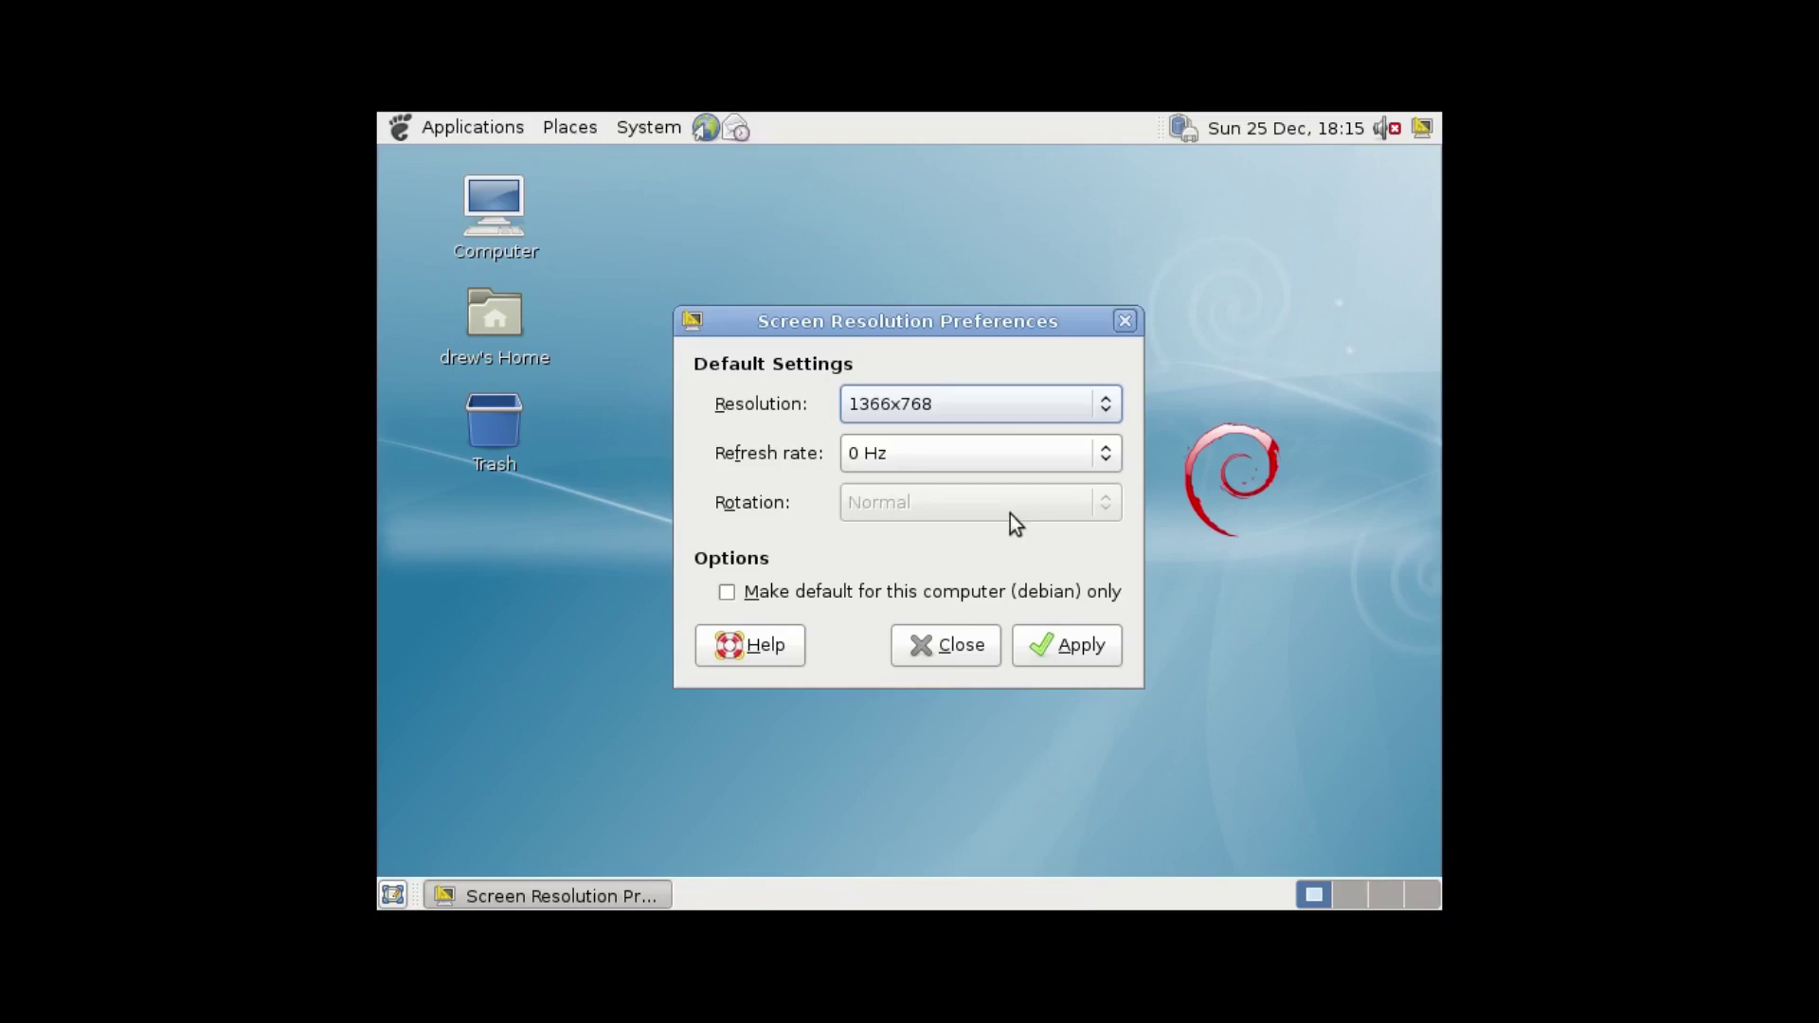
Apply the 1366x768 screen resolution and keep it.
click(1059, 647)
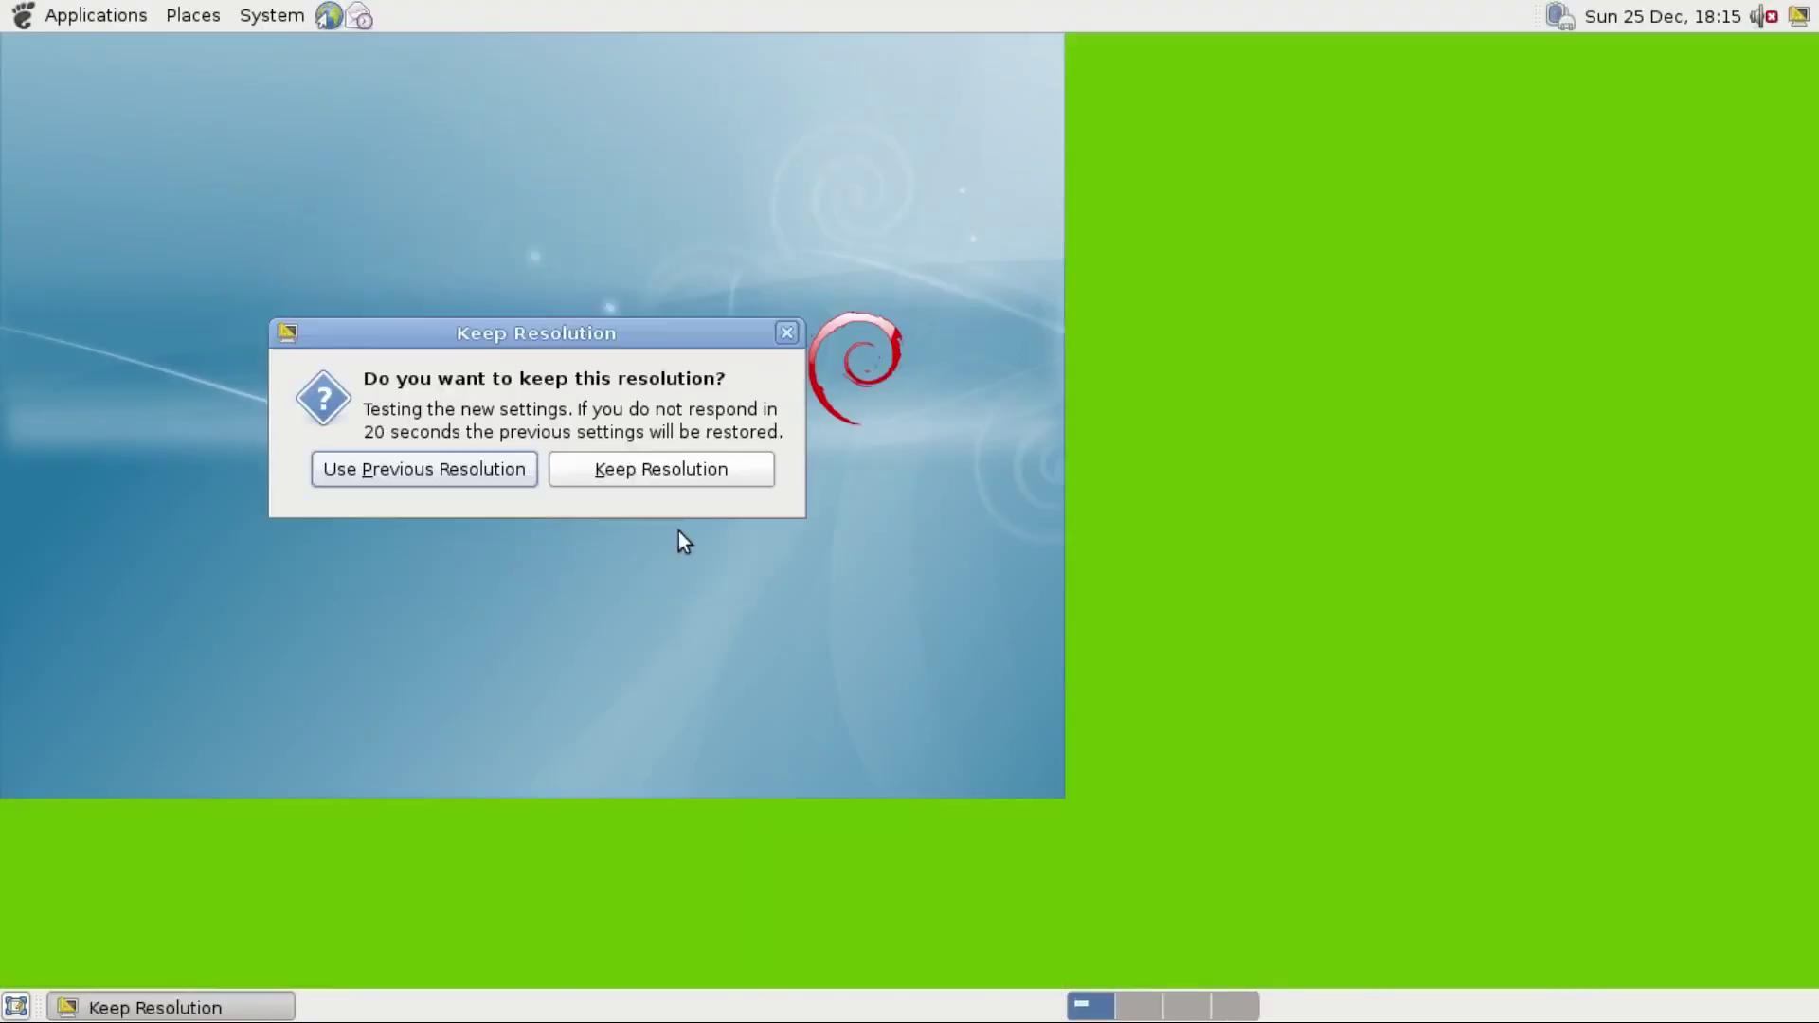
click(589, 469)
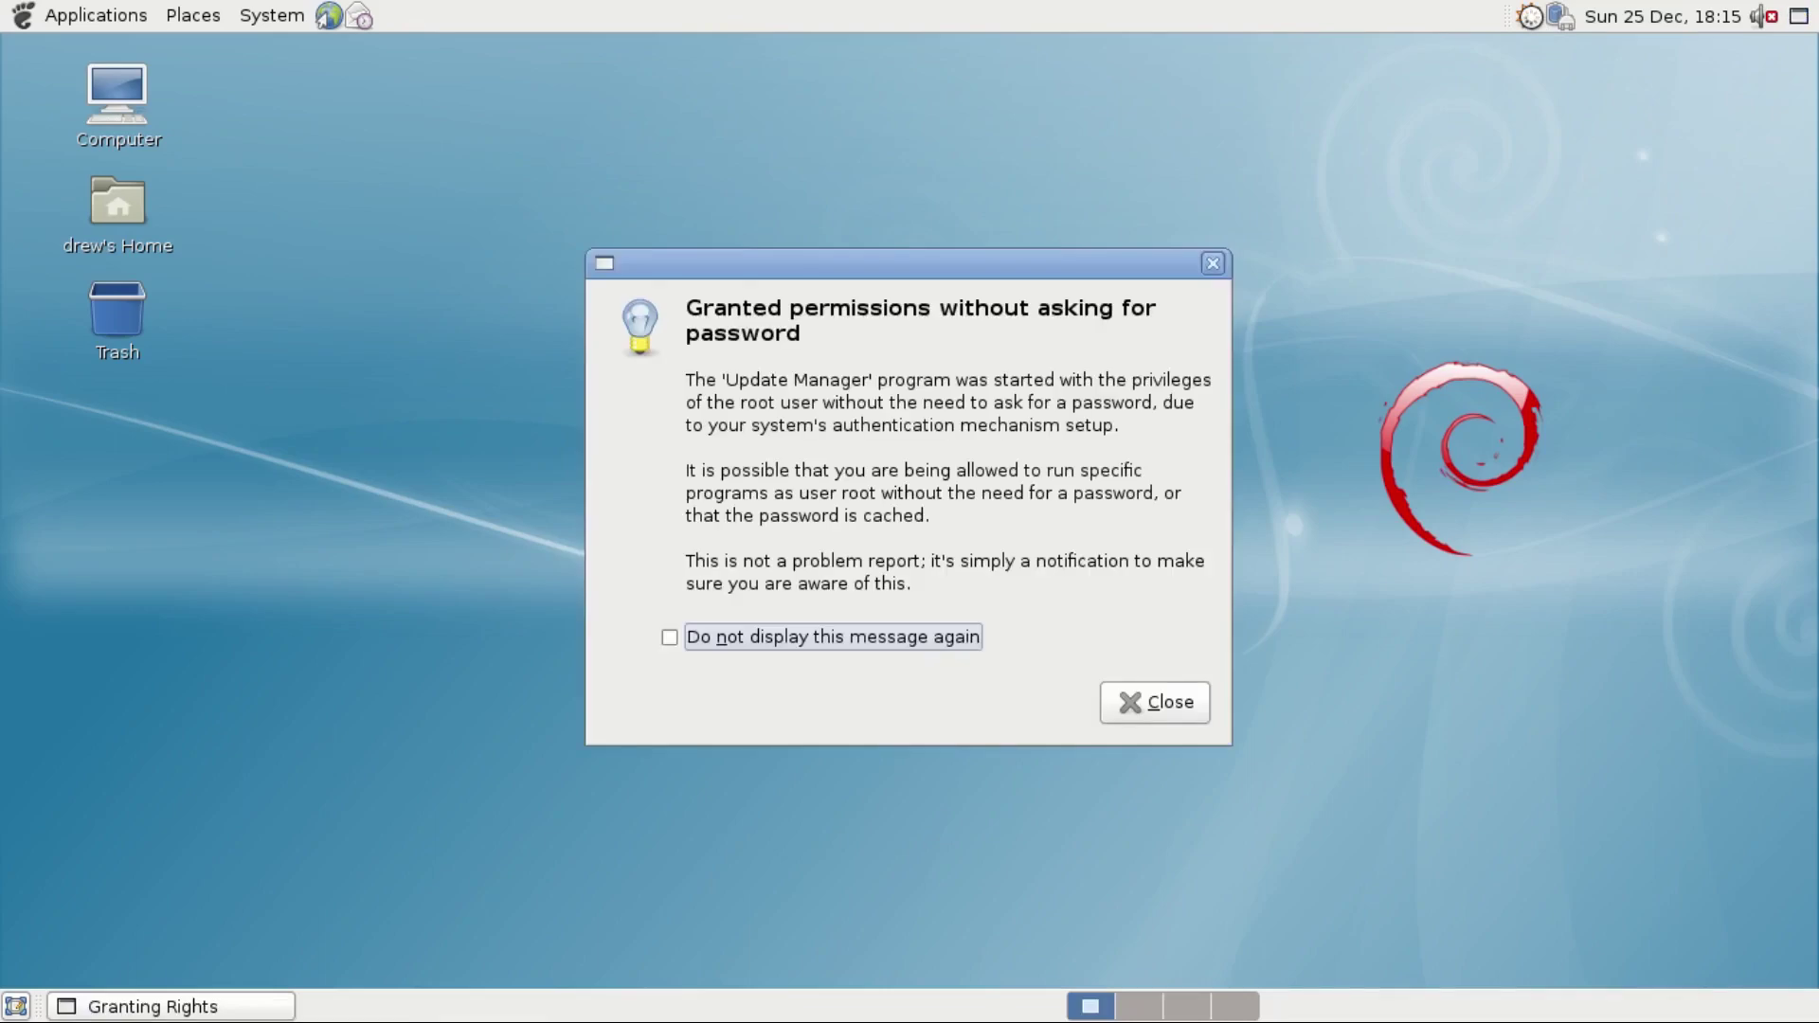
Dismiss the permissions notice and install the linux-image-2.6-amd64 update via Smart Upgrade.
click(1126, 710)
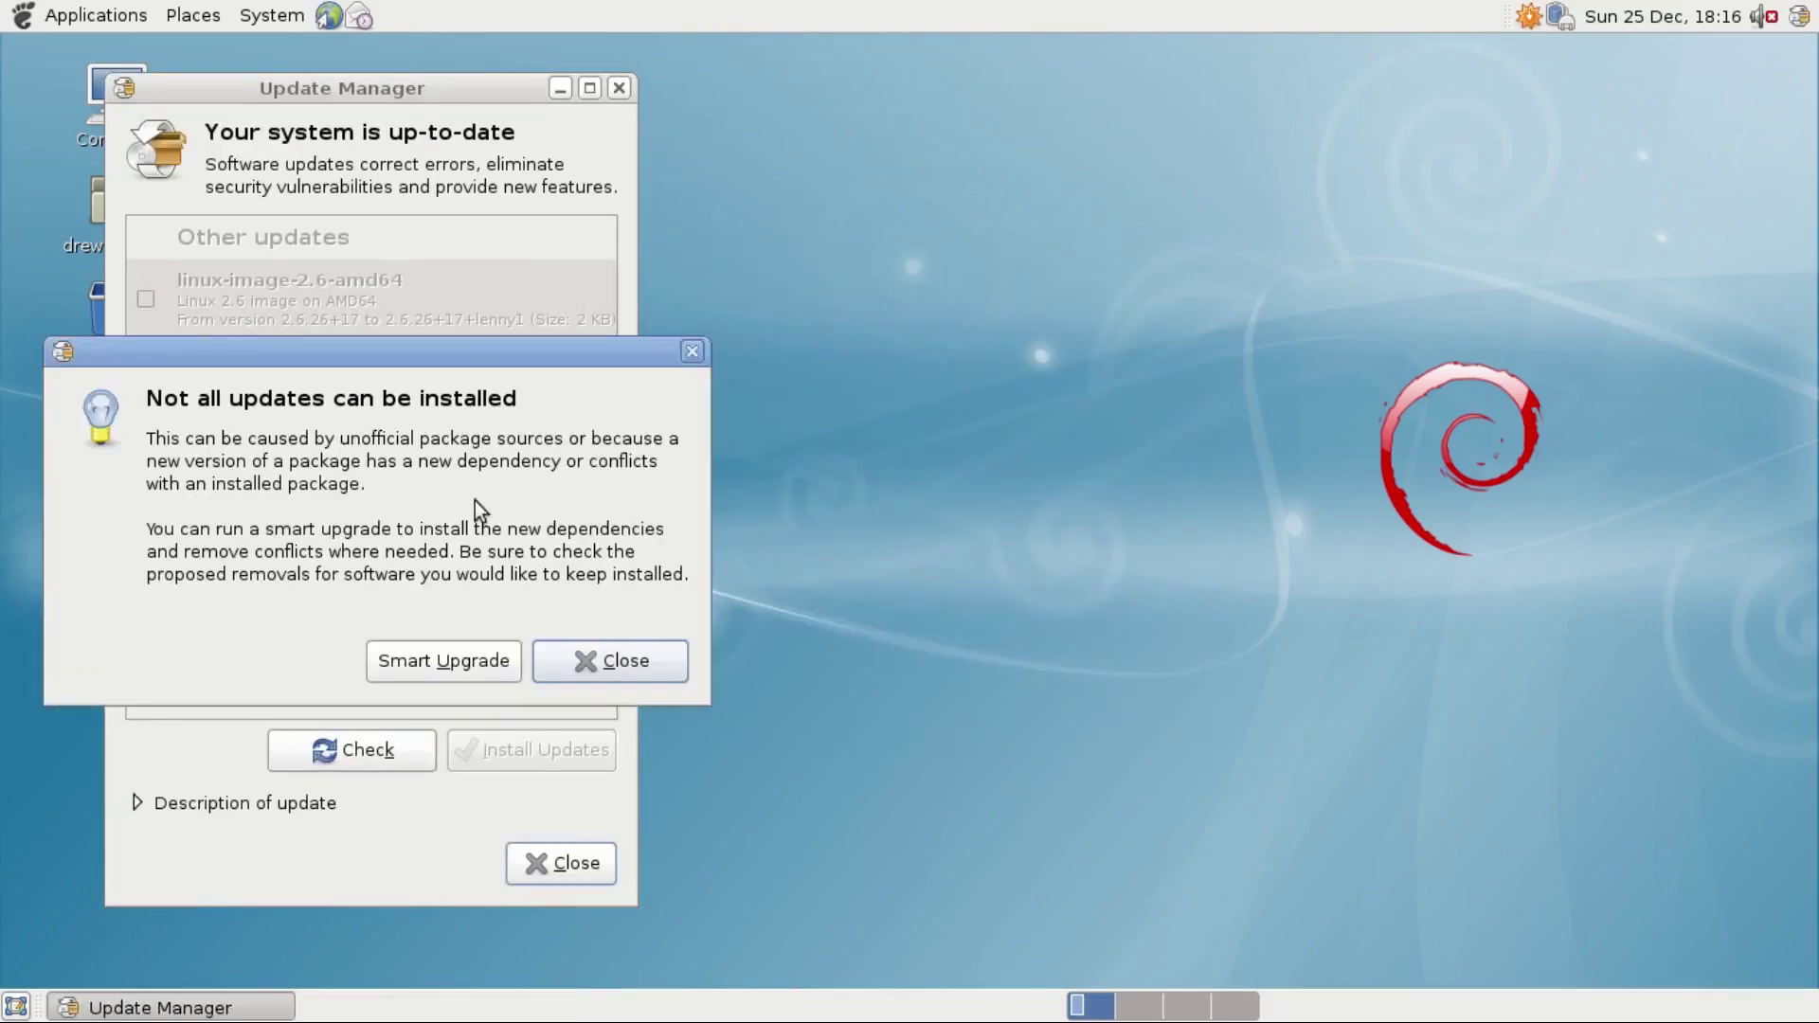
click(451, 659)
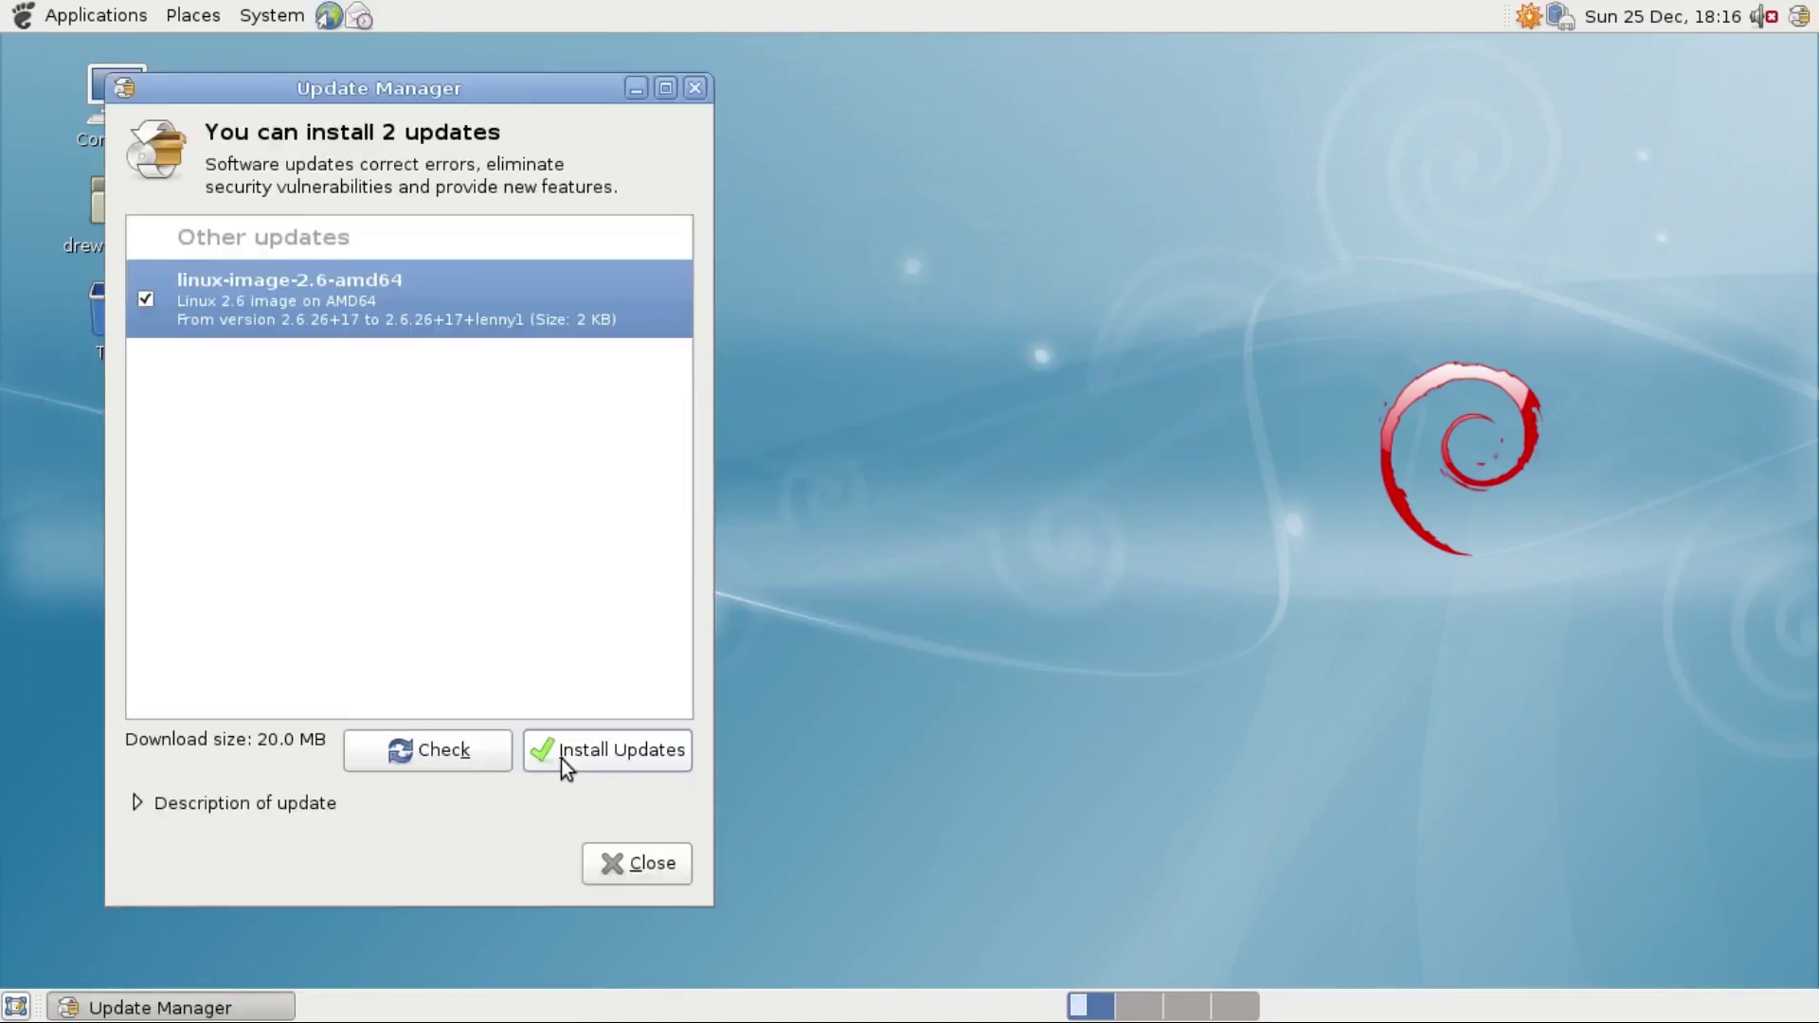
click(562, 758)
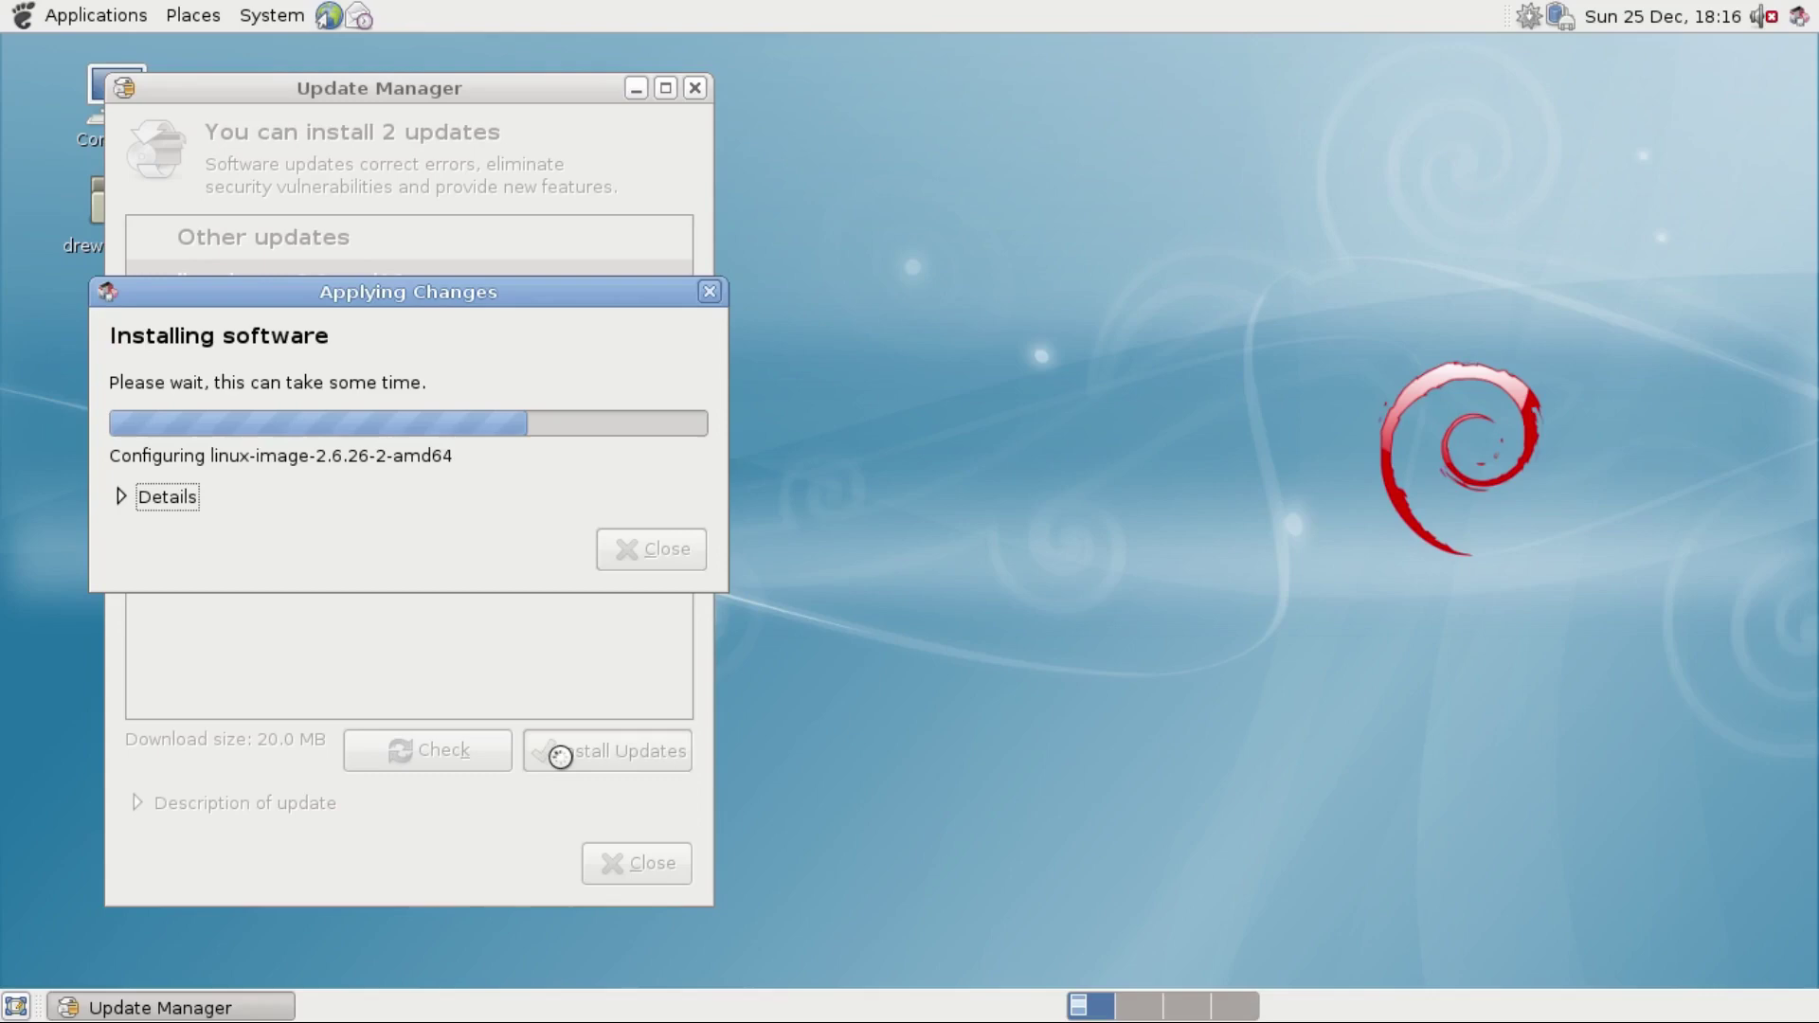
click(666, 490)
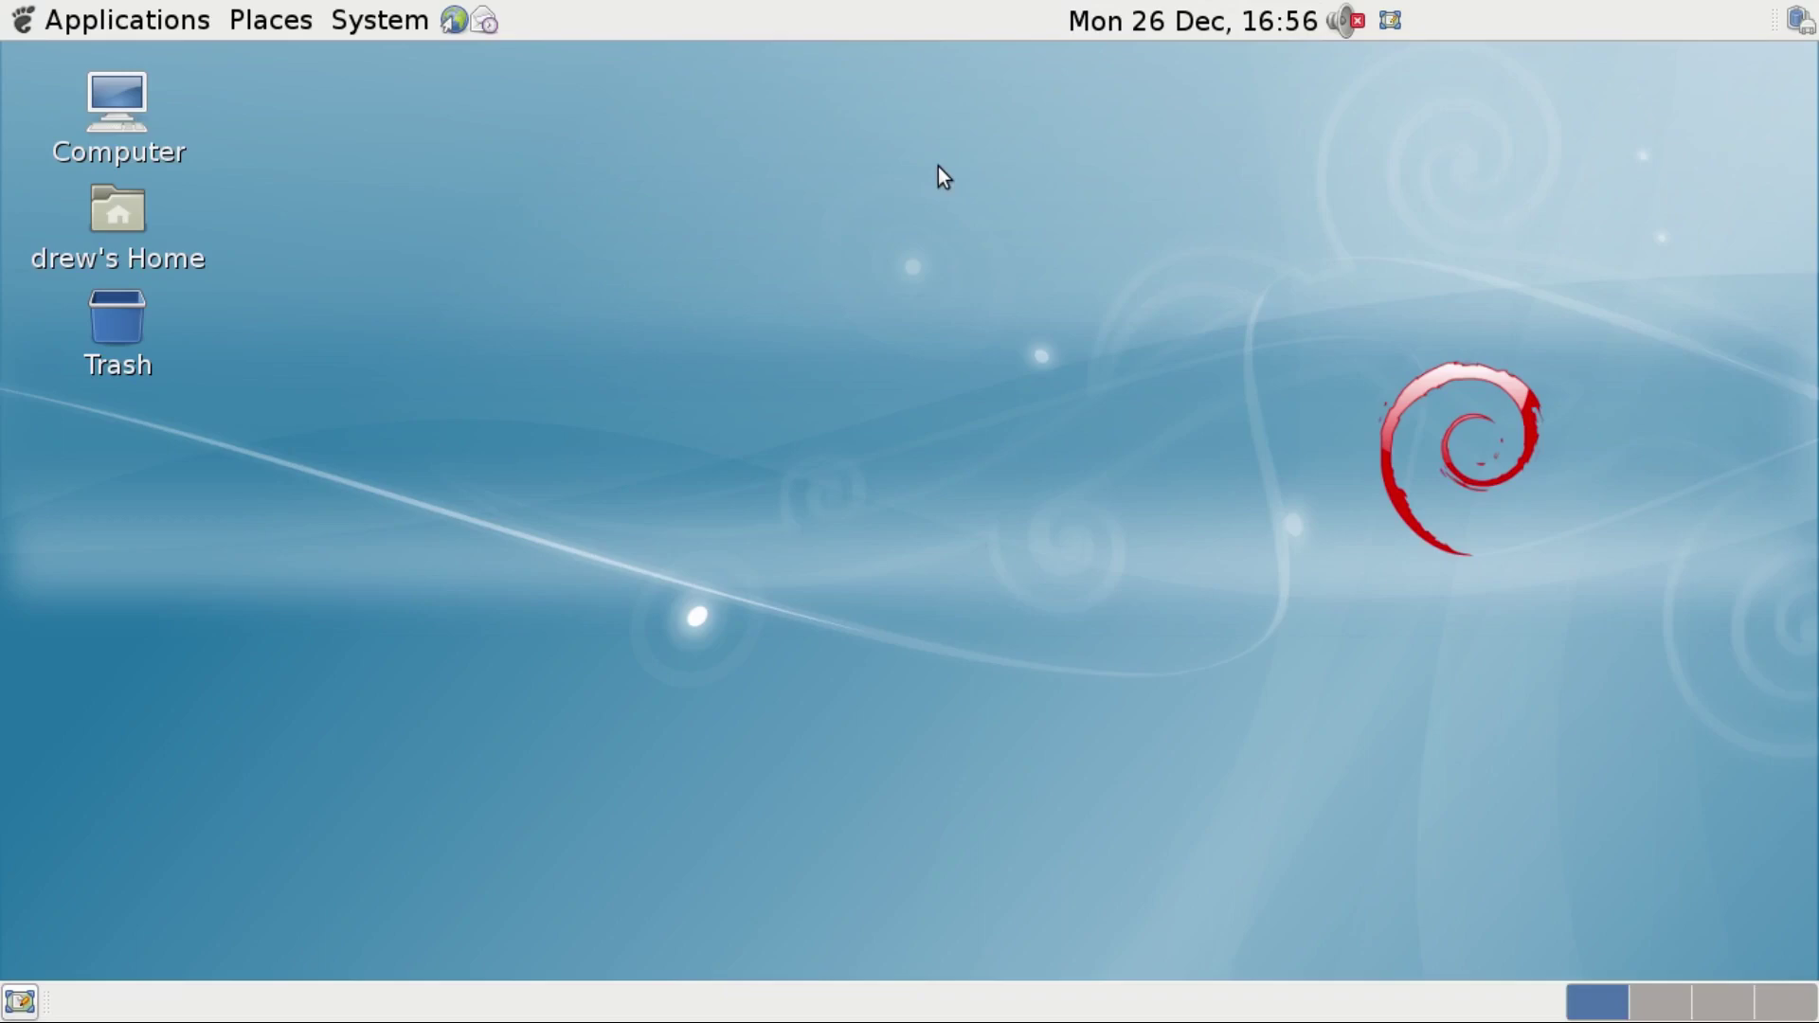
Open a maximized Terminal from Accessories and switch to root with su.
click(199, 20)
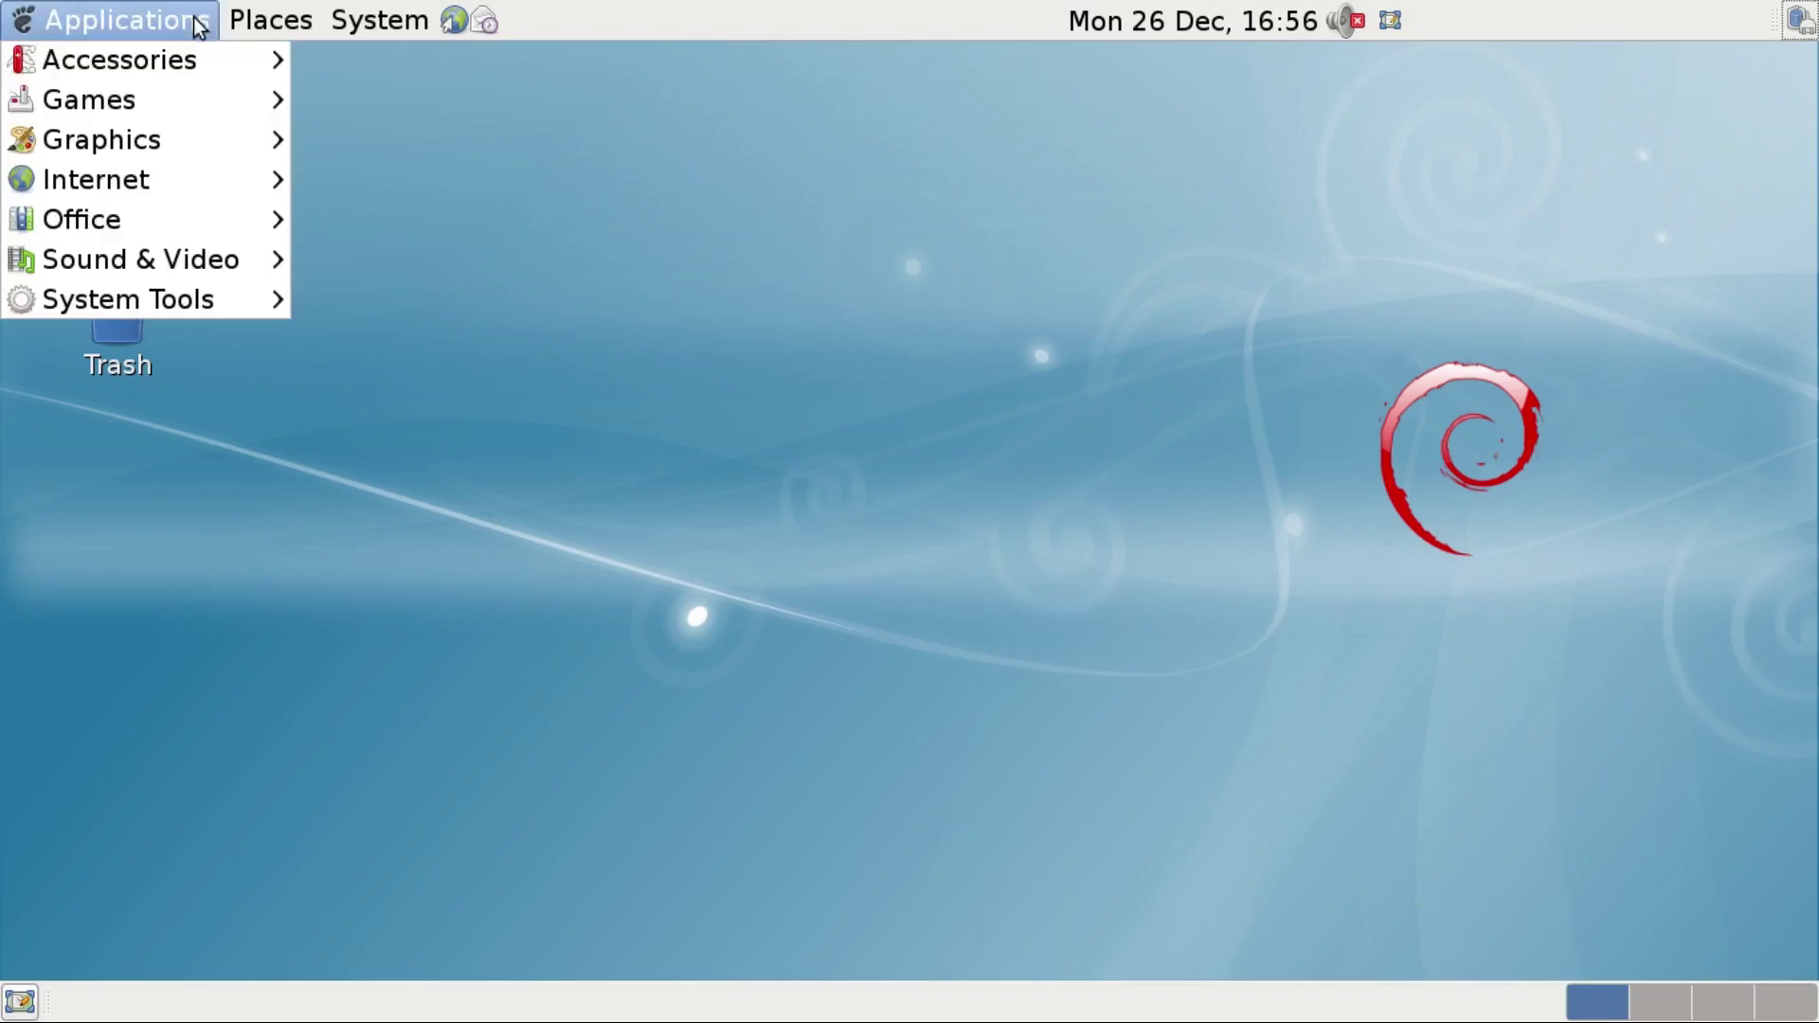
mouse_move(189, 60)
click(341, 337)
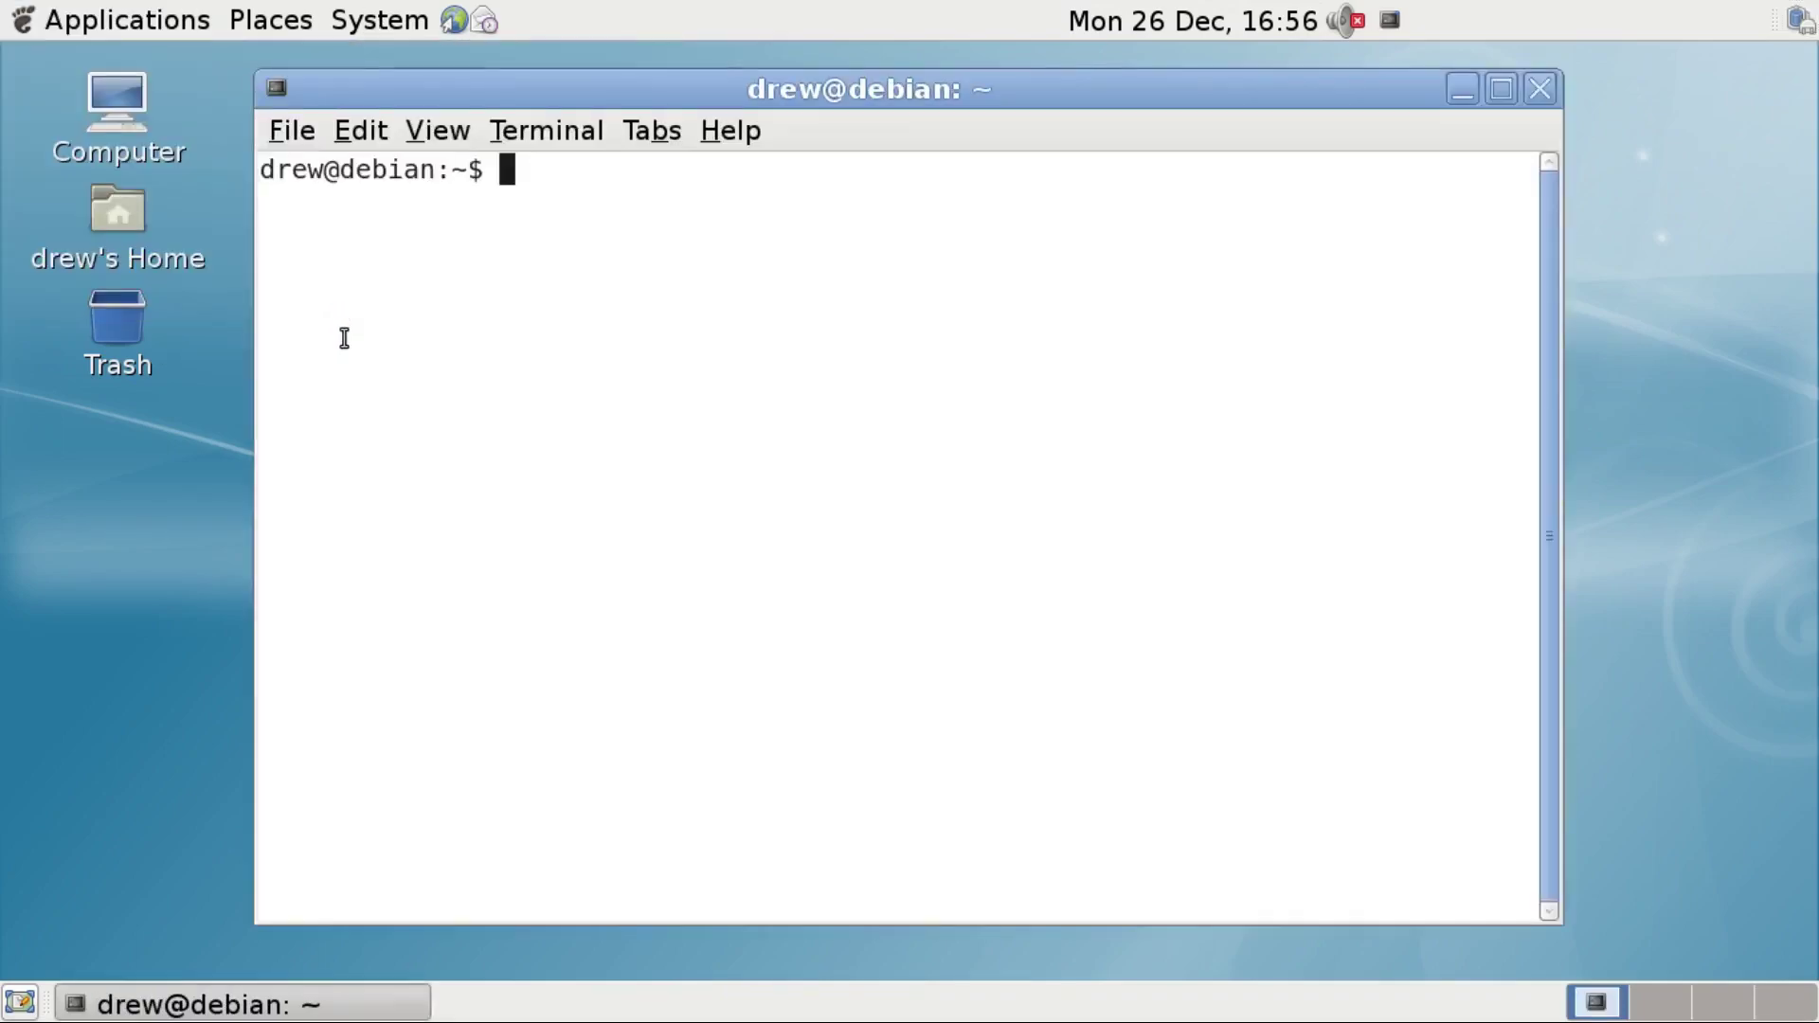
click(1492, 95)
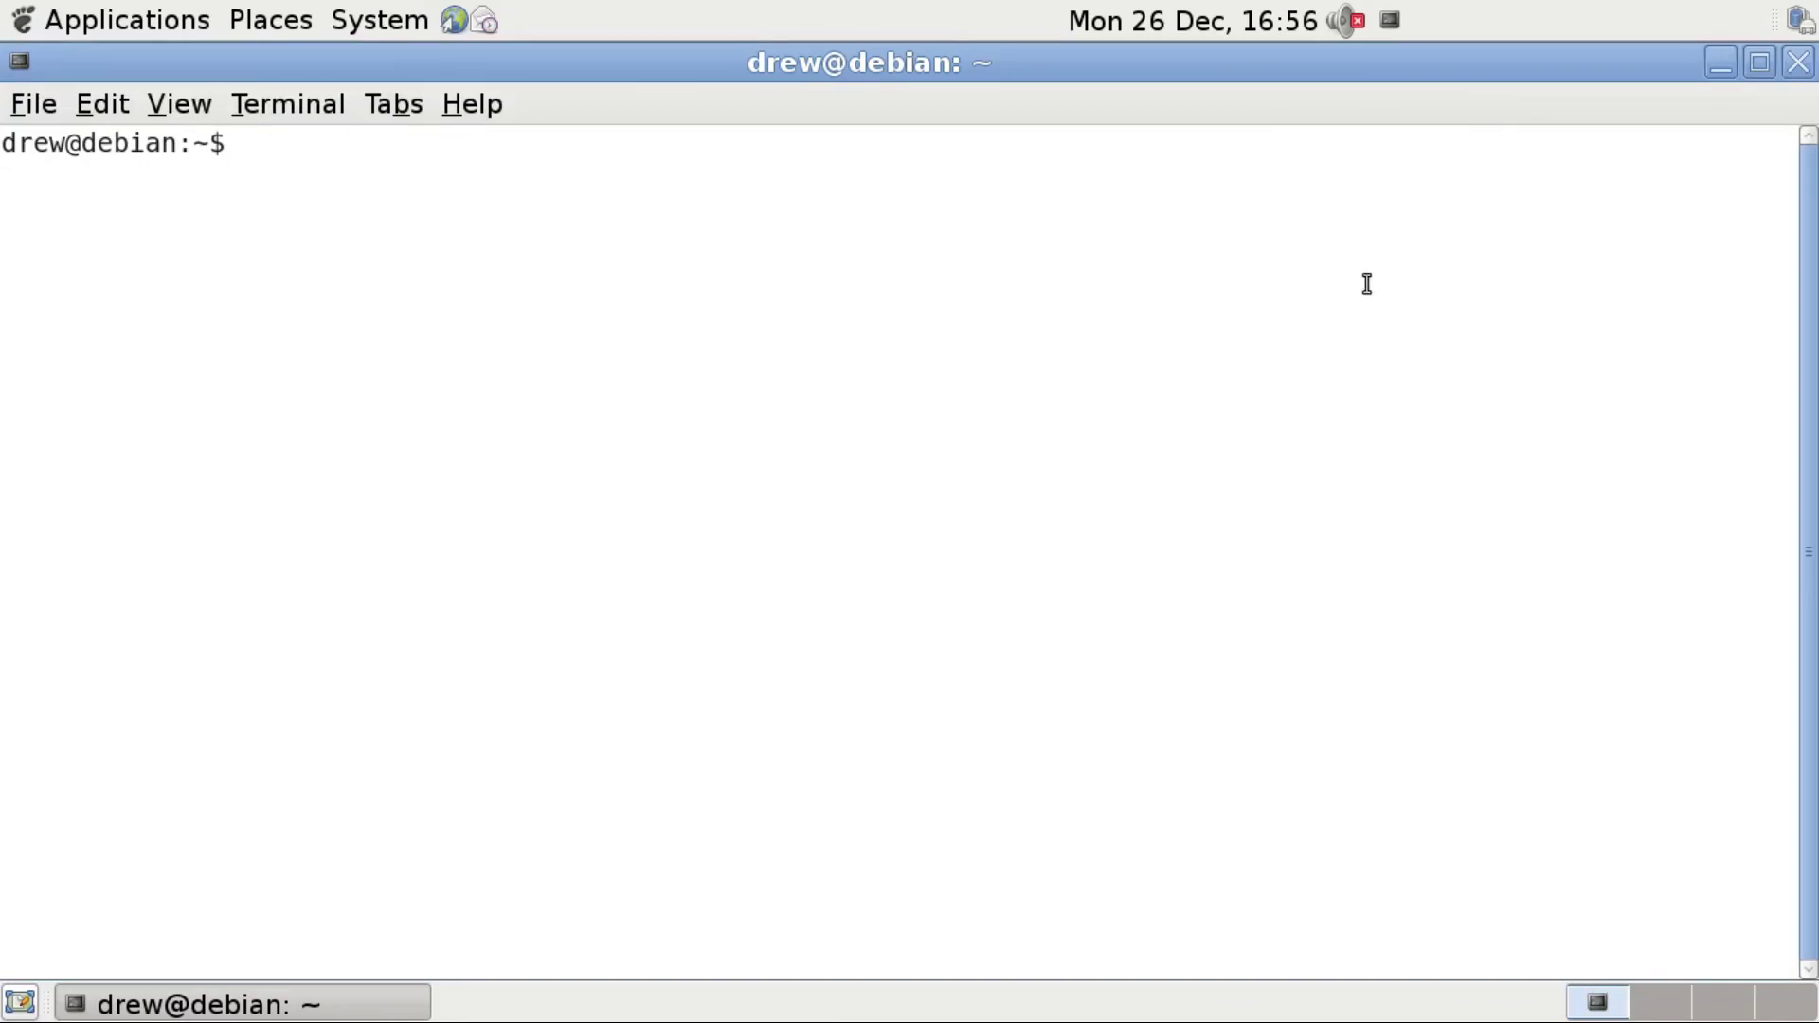
text(su)
key(Return)
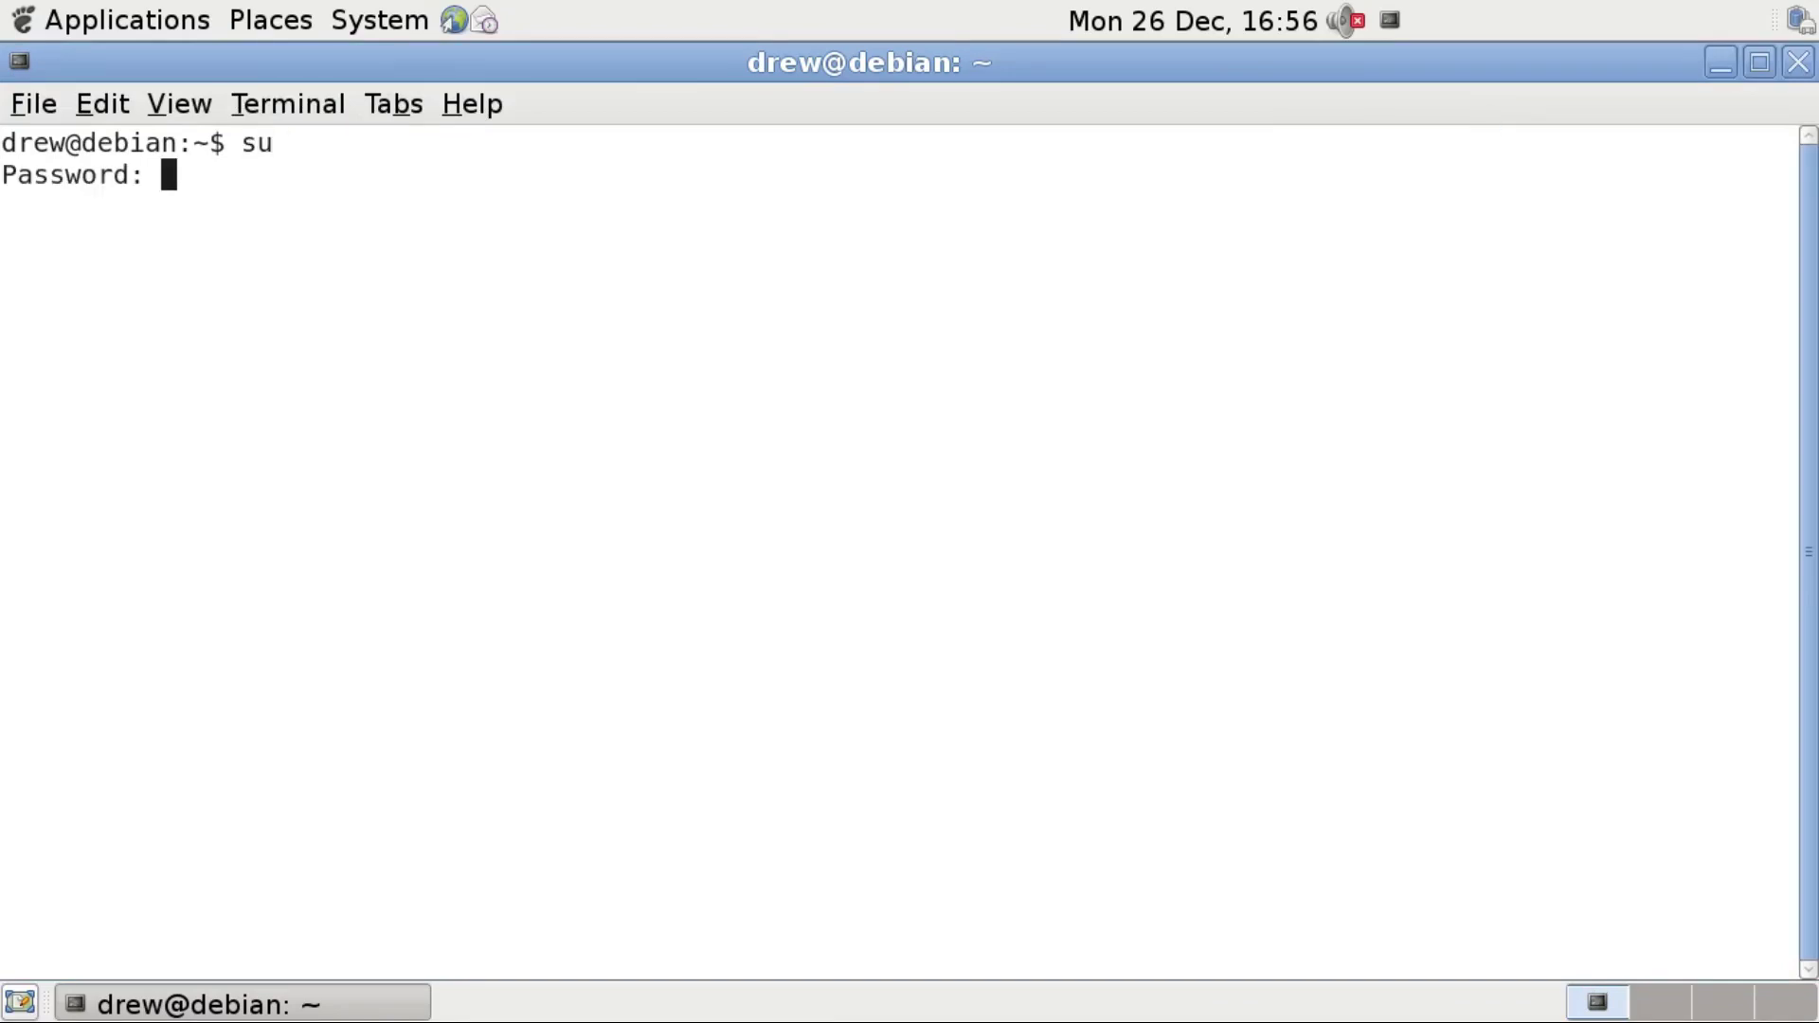
key(Return)
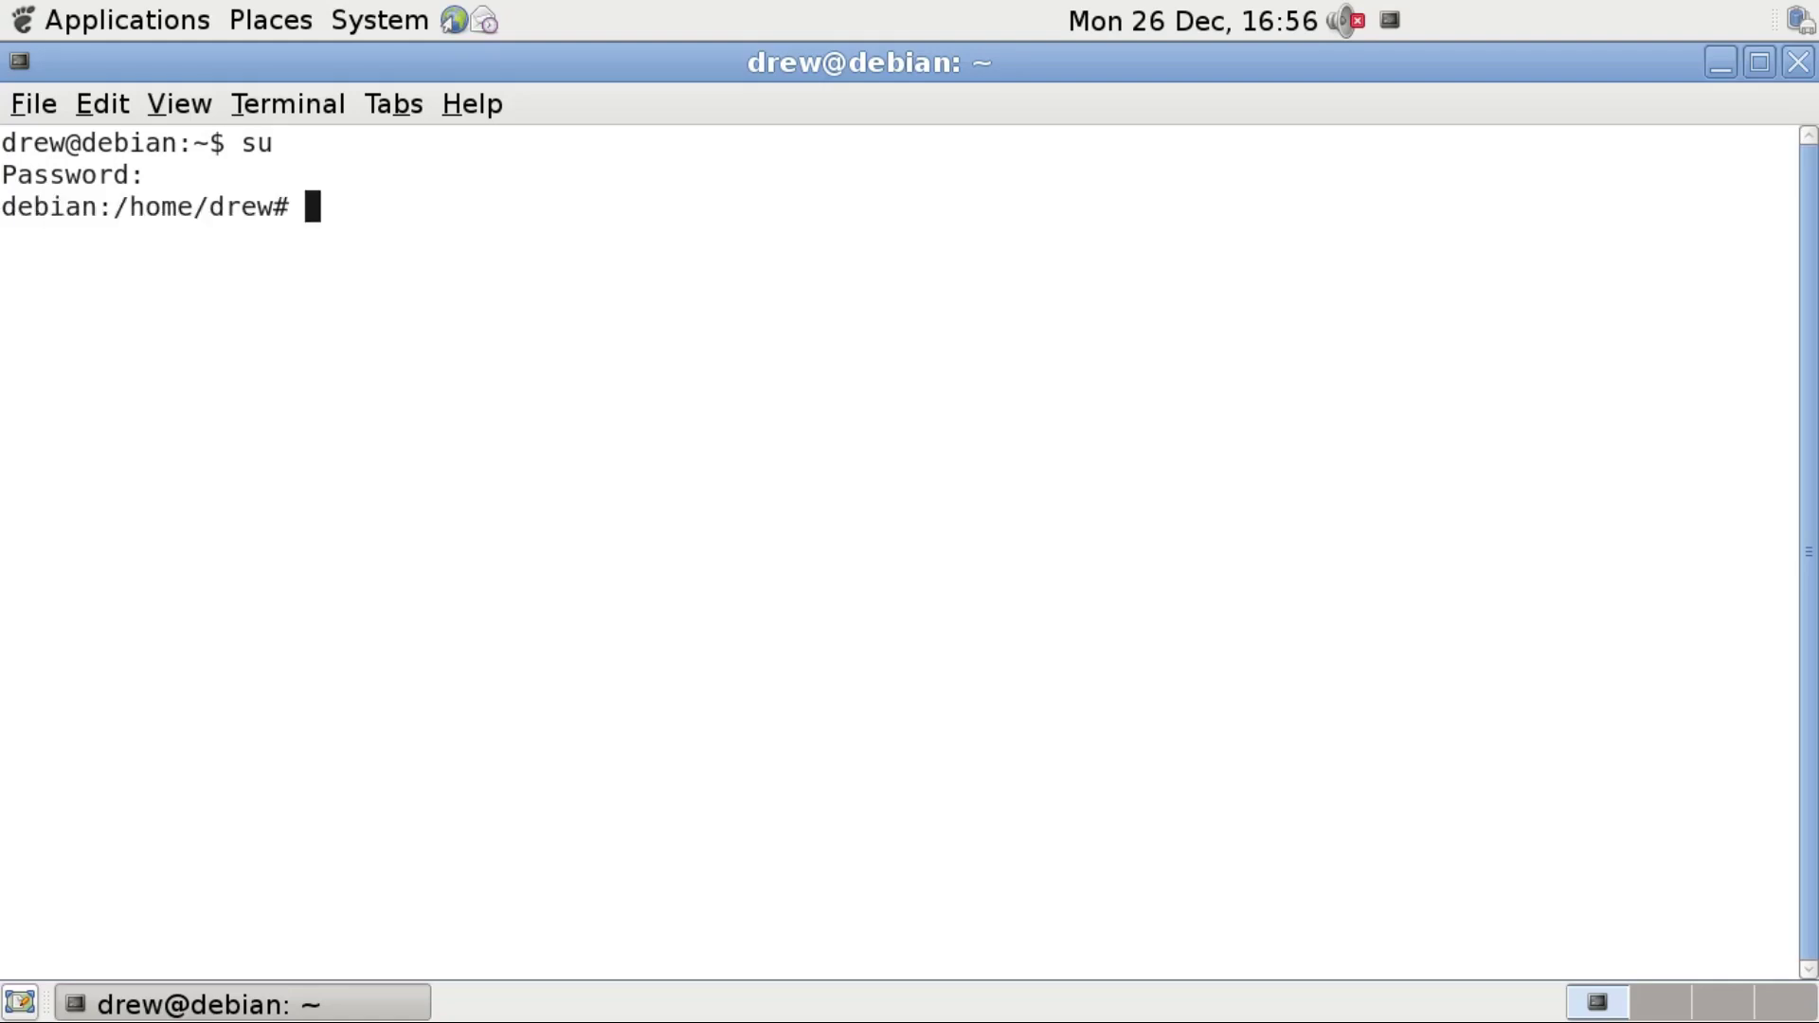
Replace lenny with squeeze in /etc/apt/sources.list using nano and save the file.
text(nano /etc/apt/sources.)
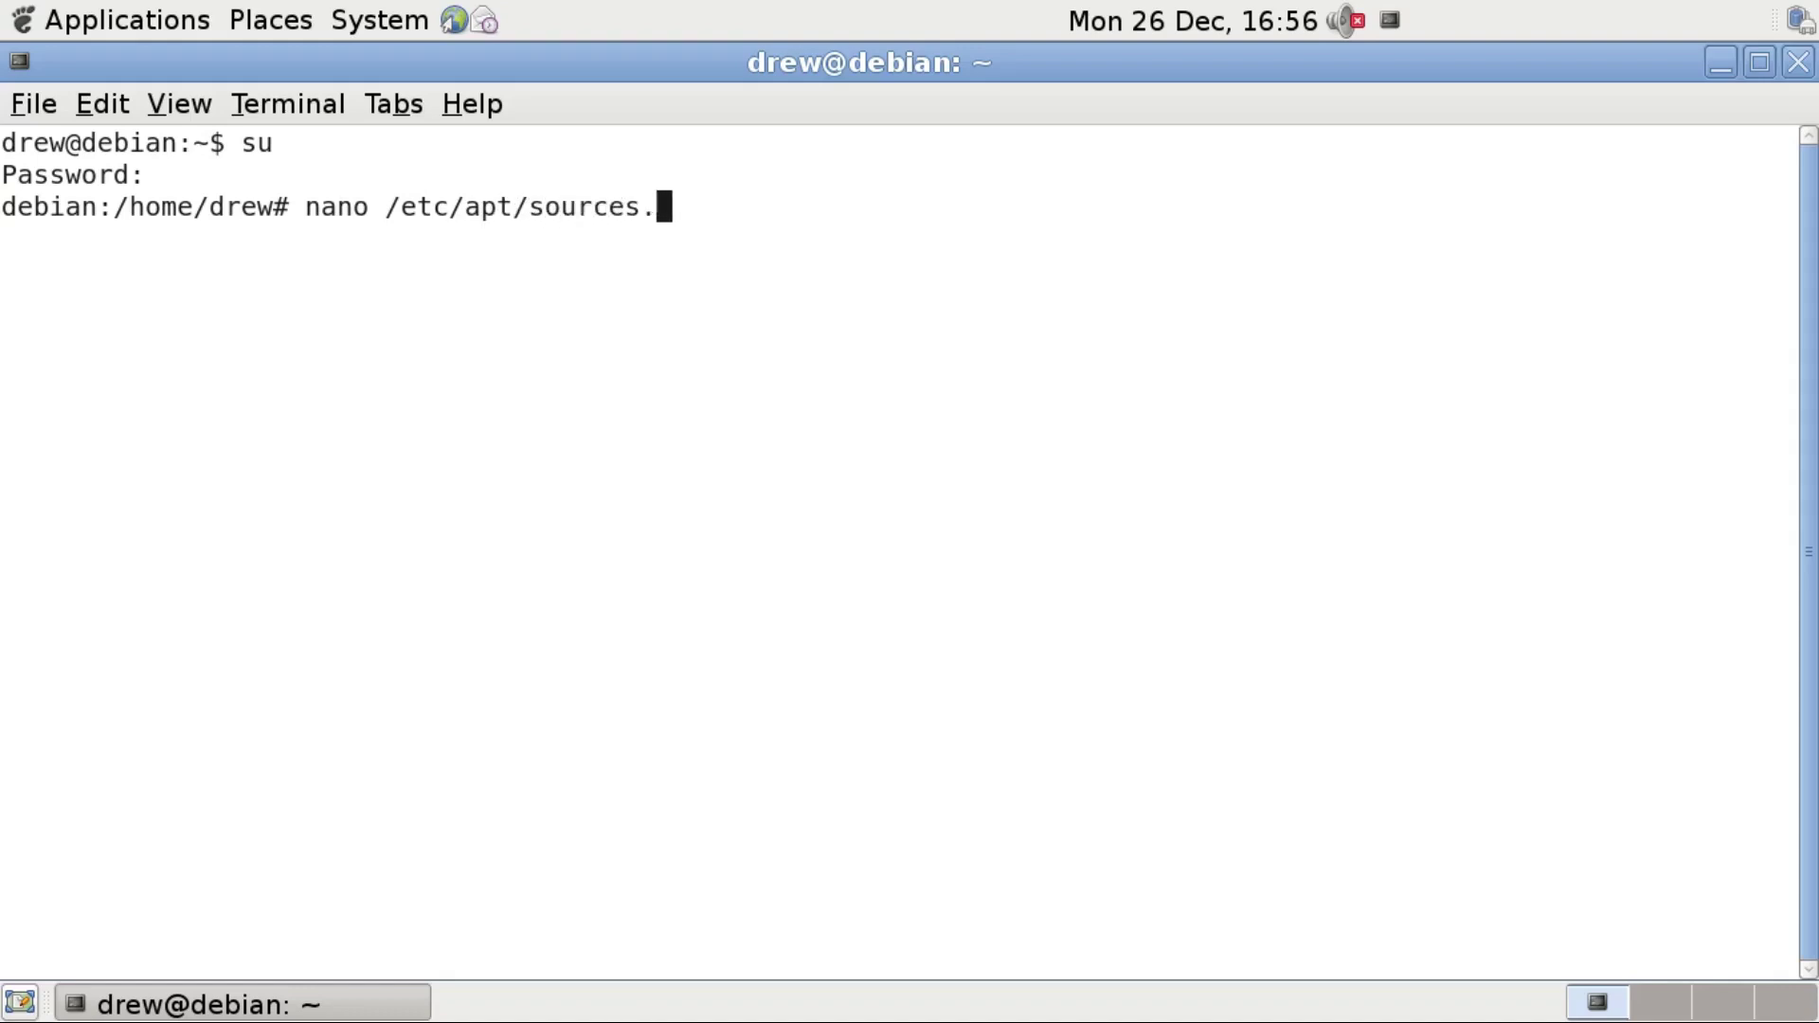
text(list)
key(Return)
key(Delete)
key(Delete)
key(Delete)
key(Delete)
key(Delete)
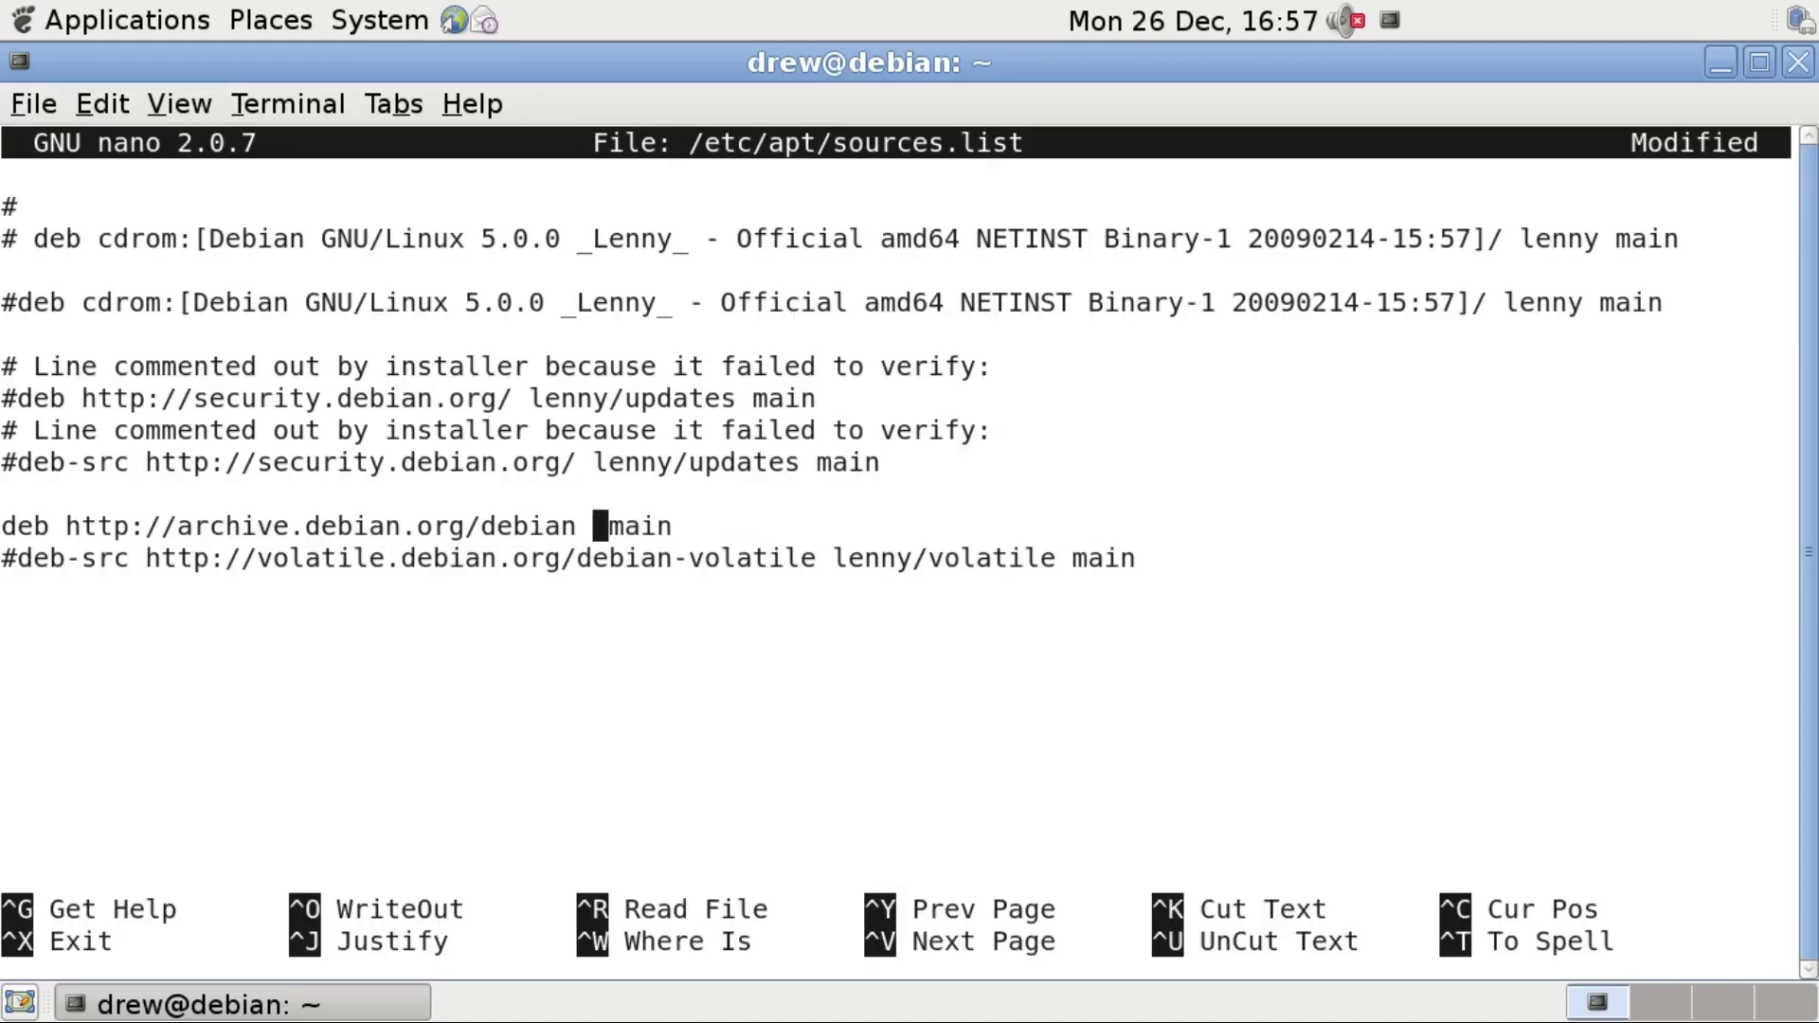
text(squeeze)
key(ctrl+x)
key(y)
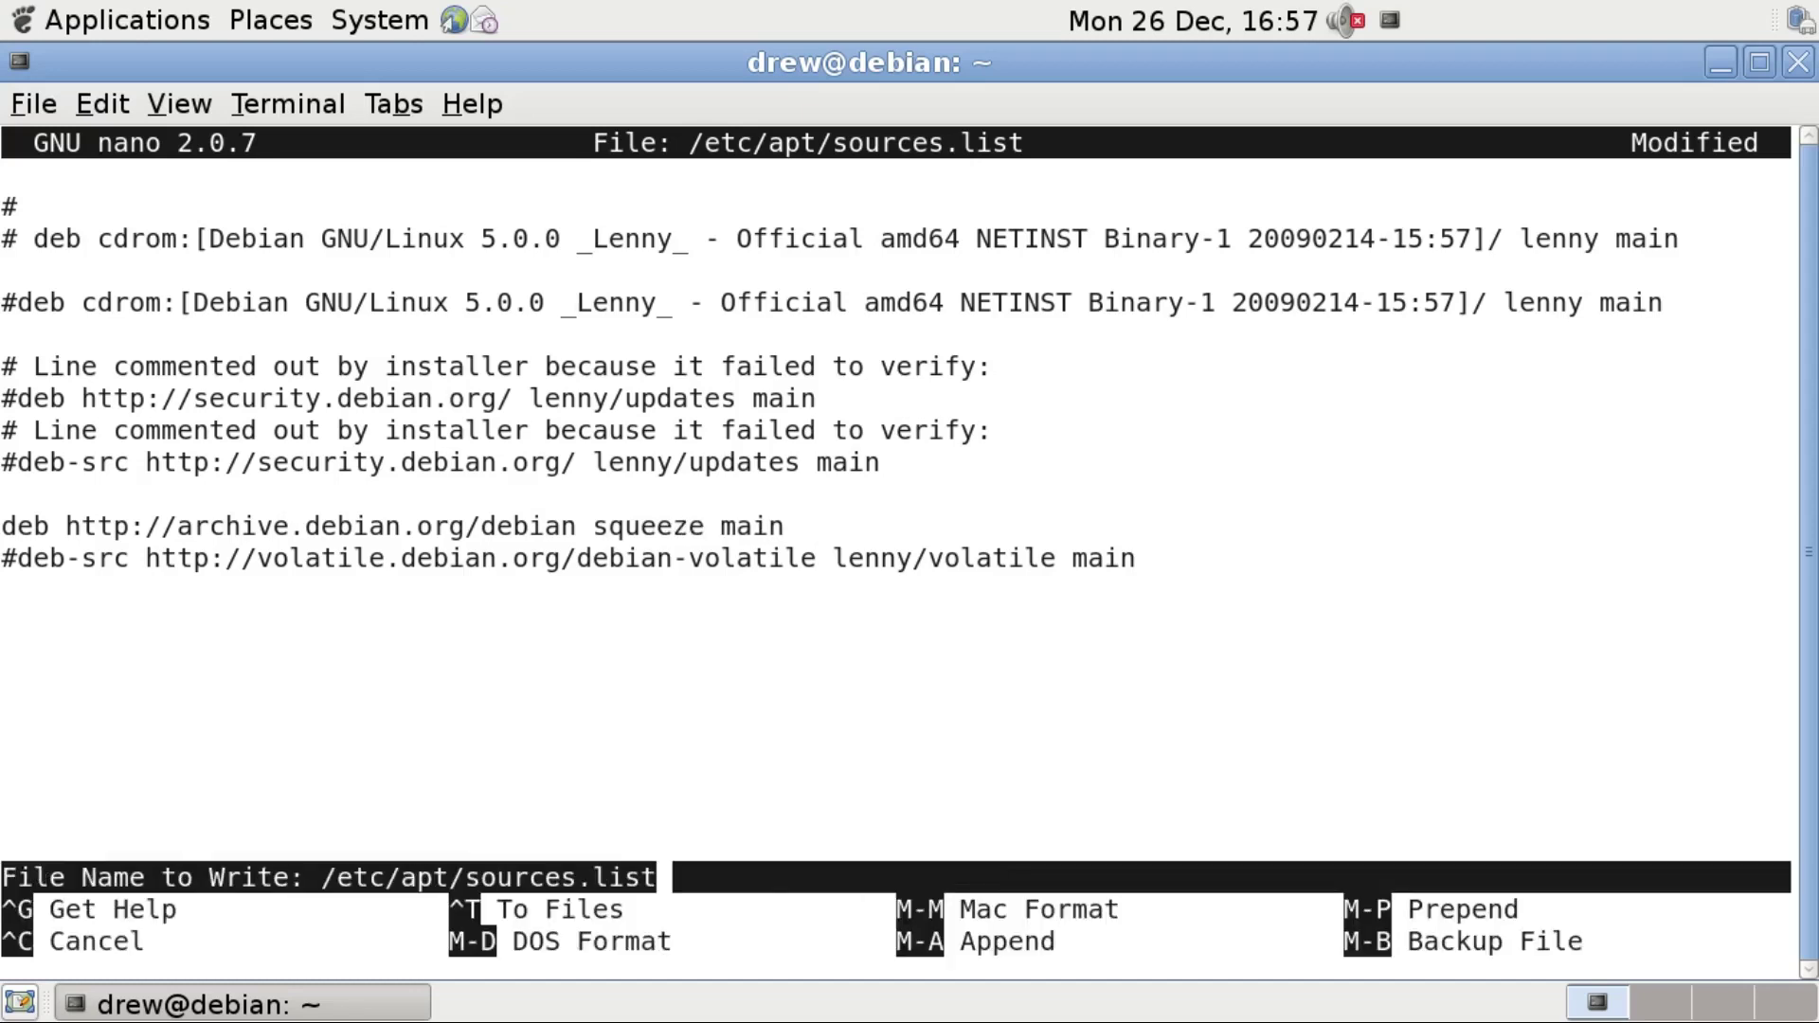
key(Return)
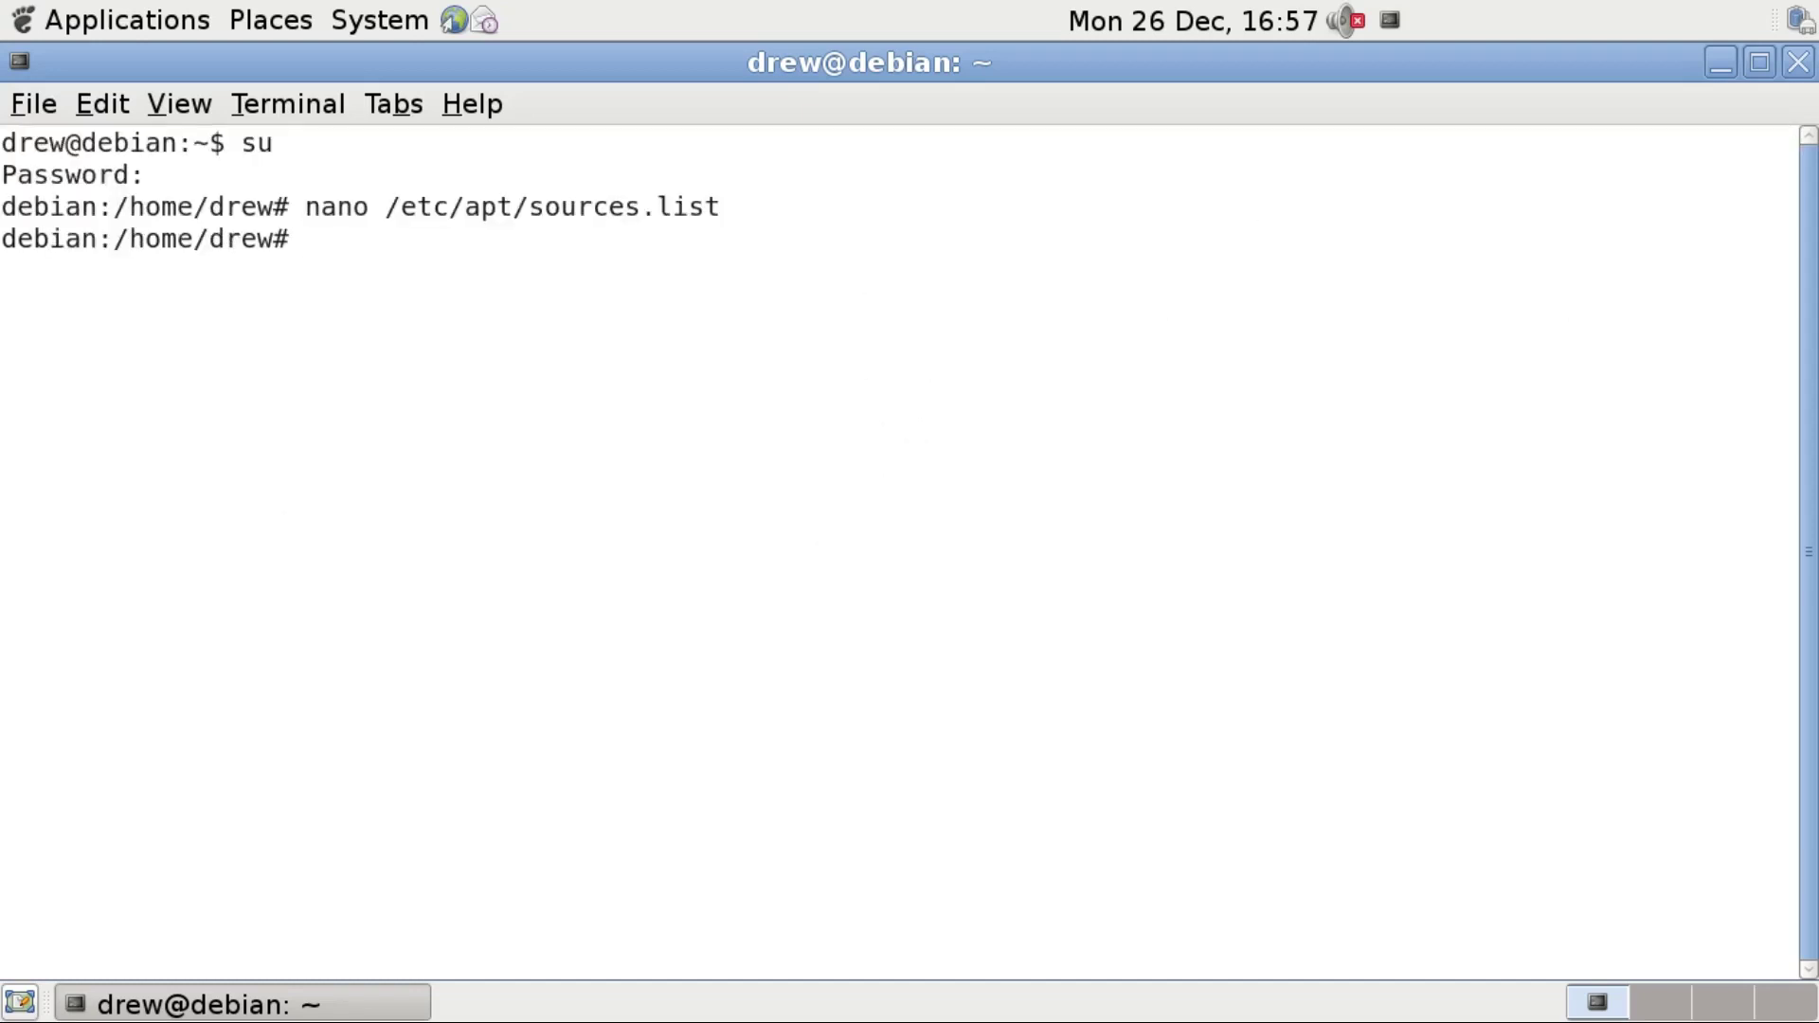
Run apt-get update, then apt-get dist-upgrade and confirm with y.
text(apt-get update)
key(Return)
text(apt-get upda)
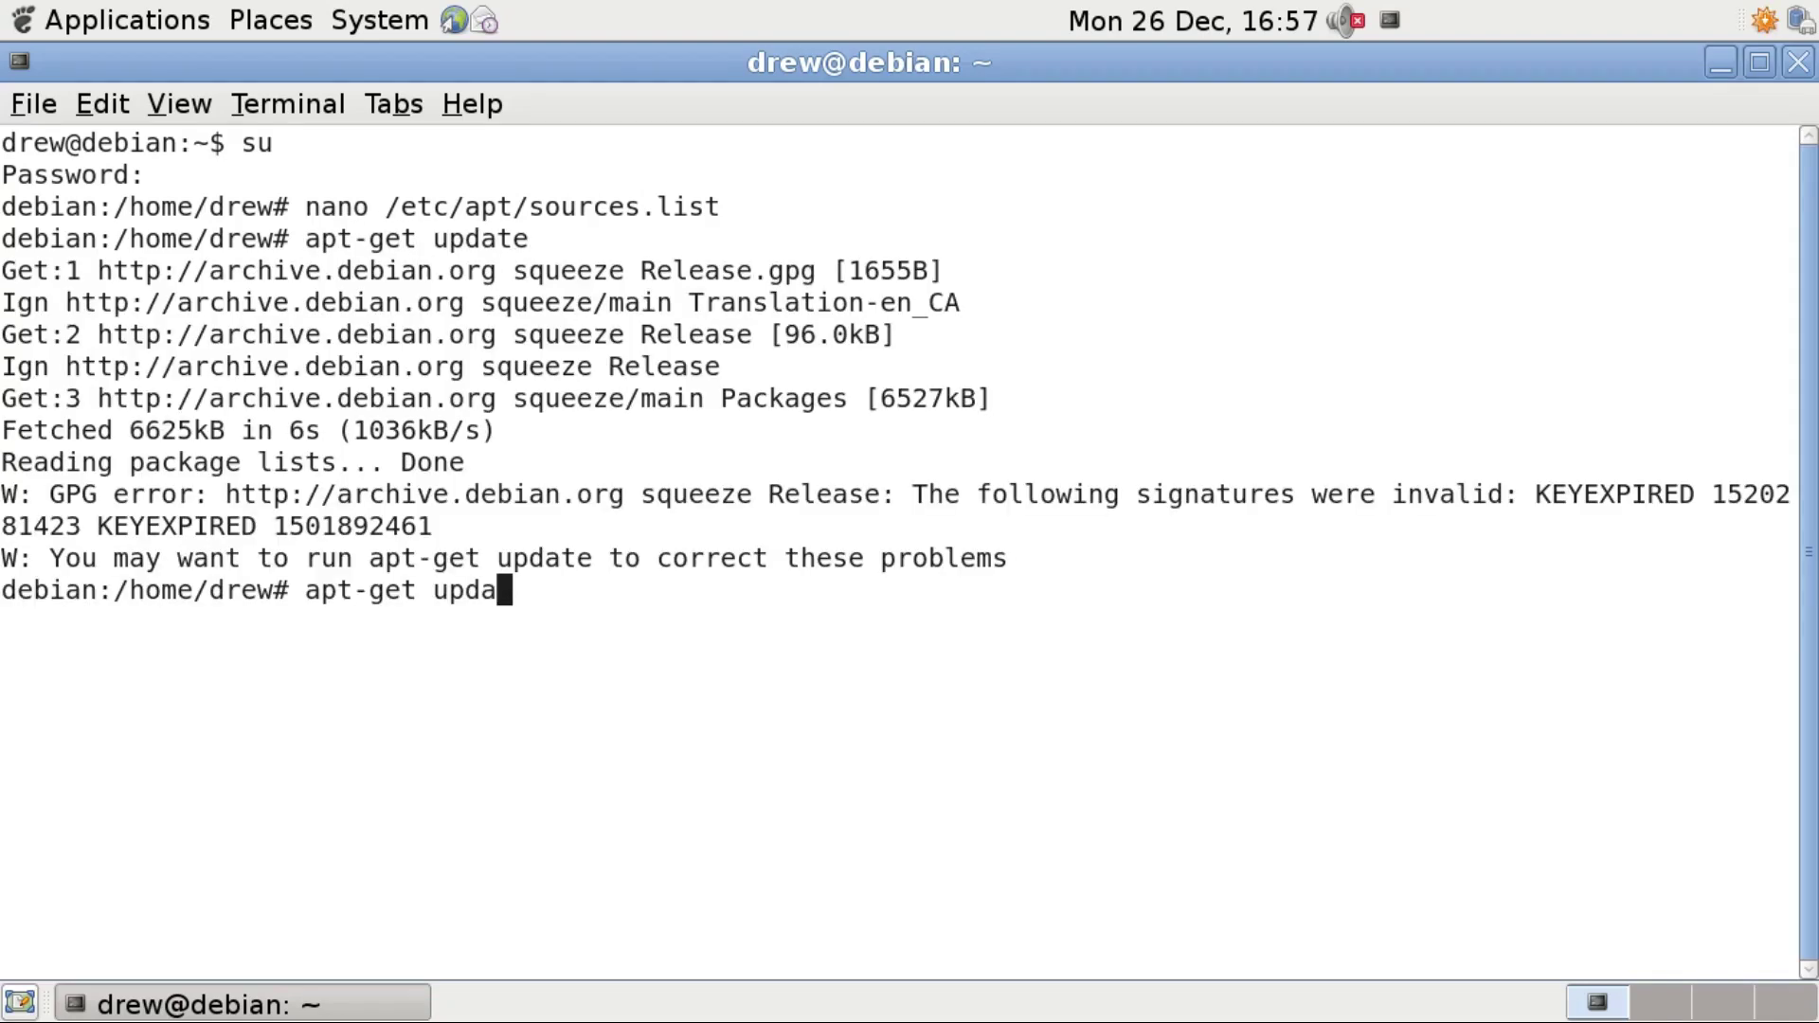
key(BackSpace)
key(BackSpace)
text(grade)
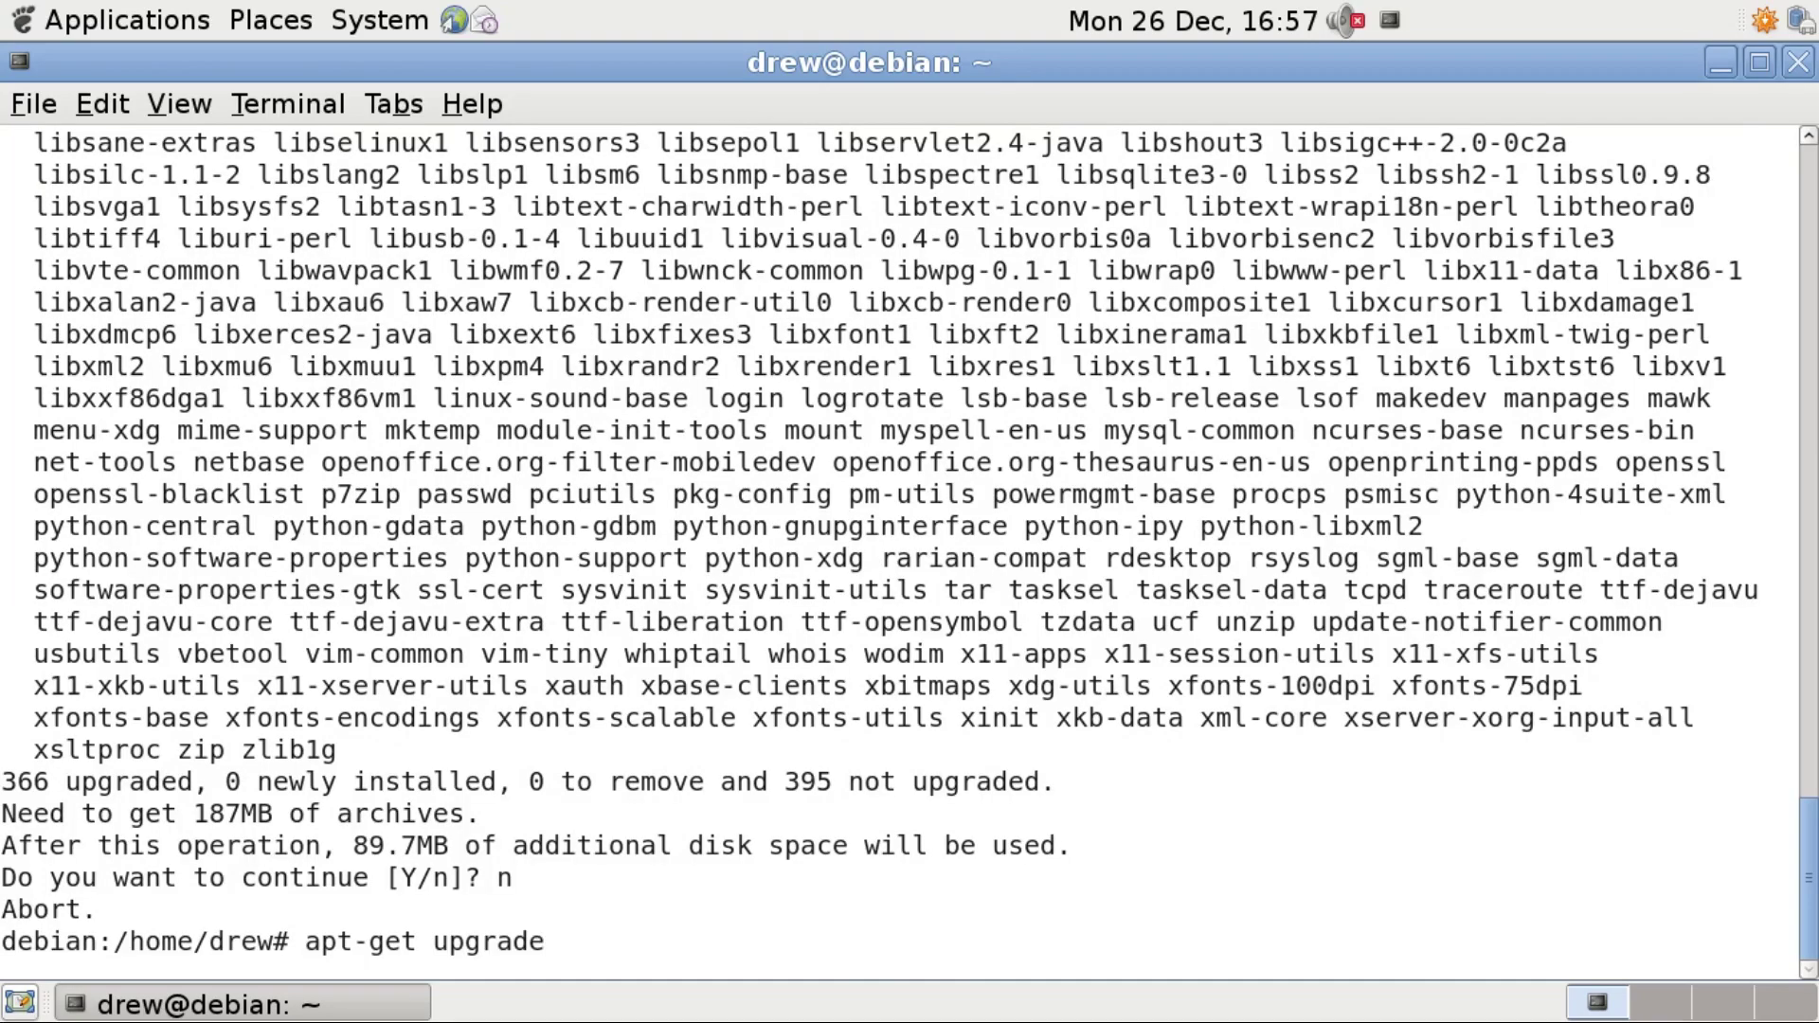
key(Left)
key(Left)
key(Left)
key(Left)
key(Left)
key(Left)
key(Left)
text(dist-)
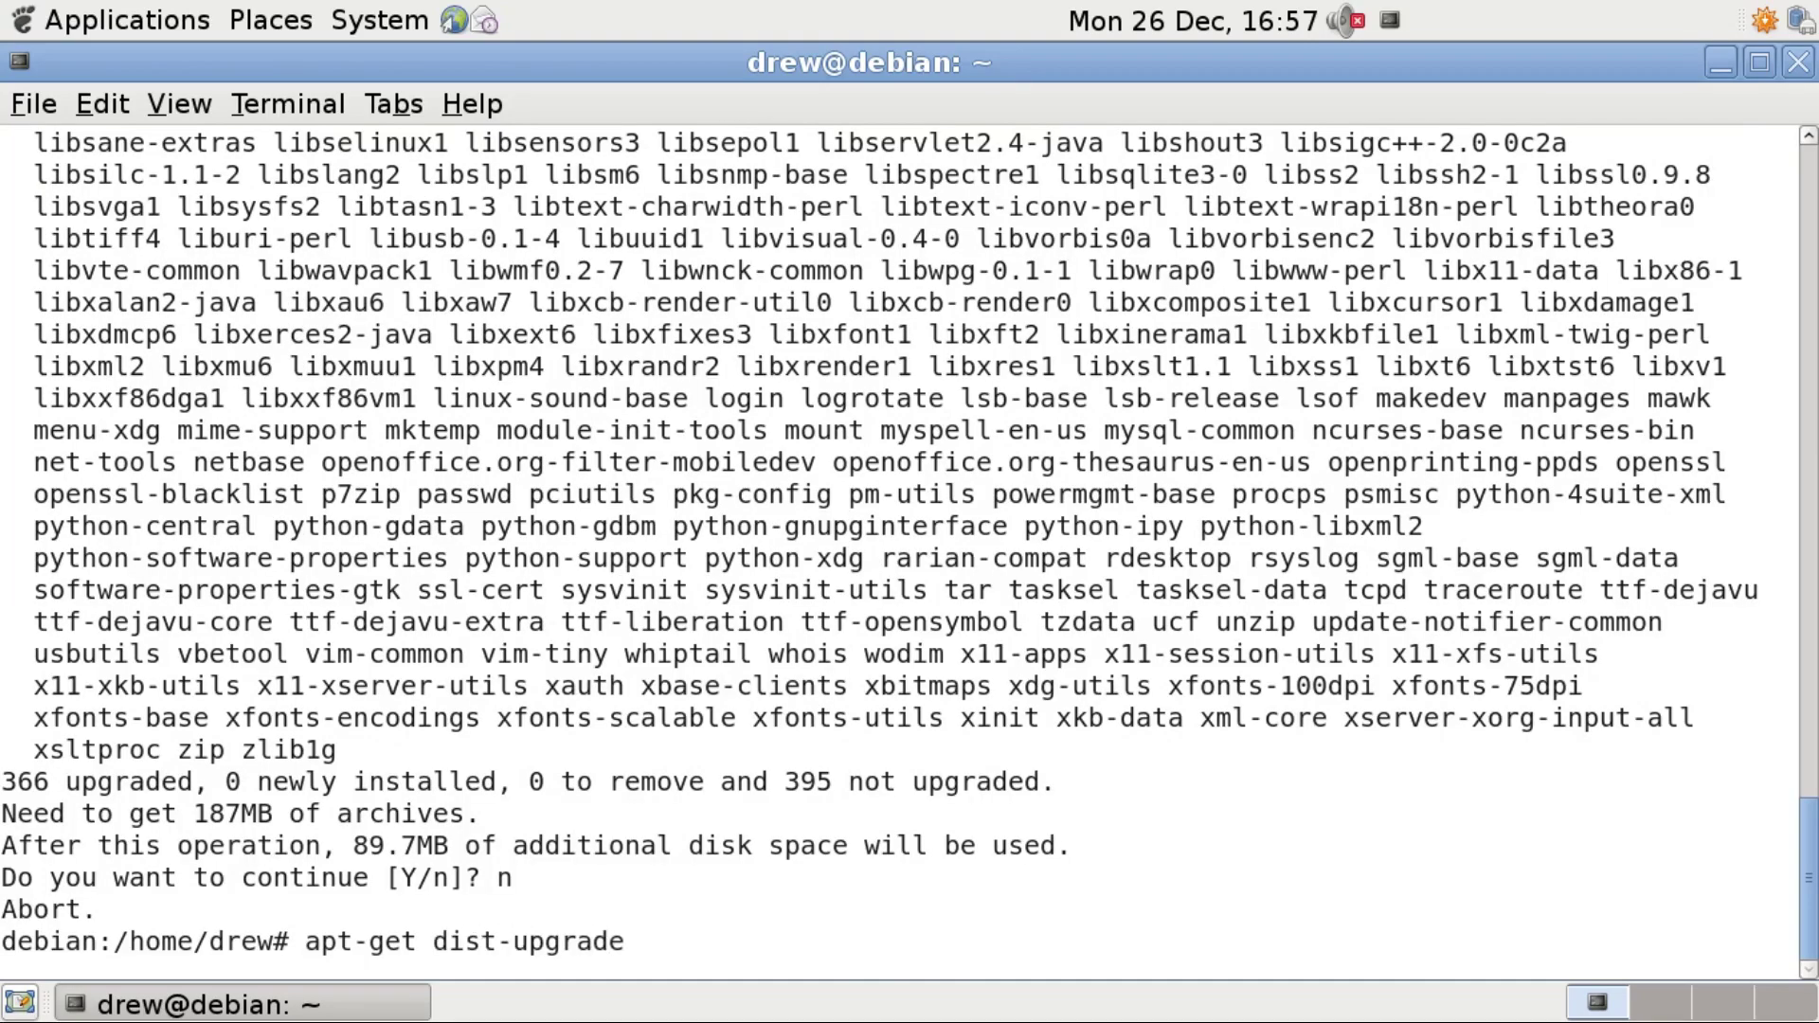
key(Return)
key(Return)
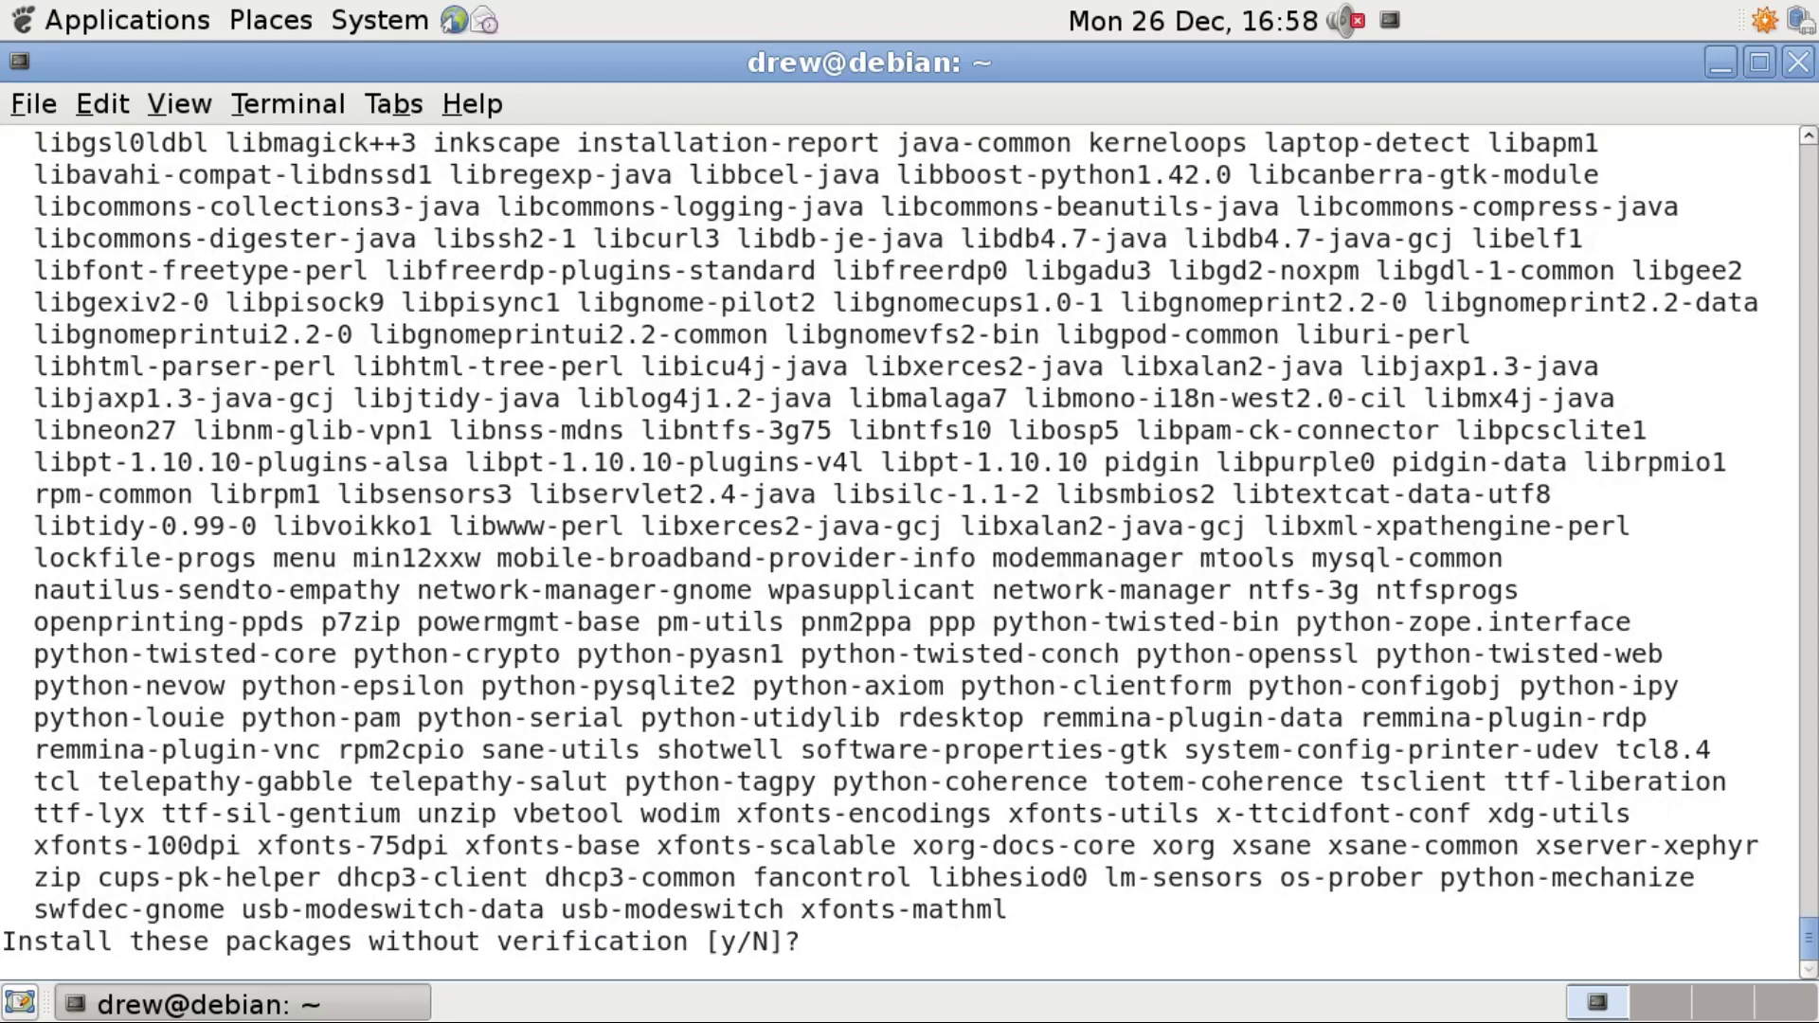
text(y)
key(Return)
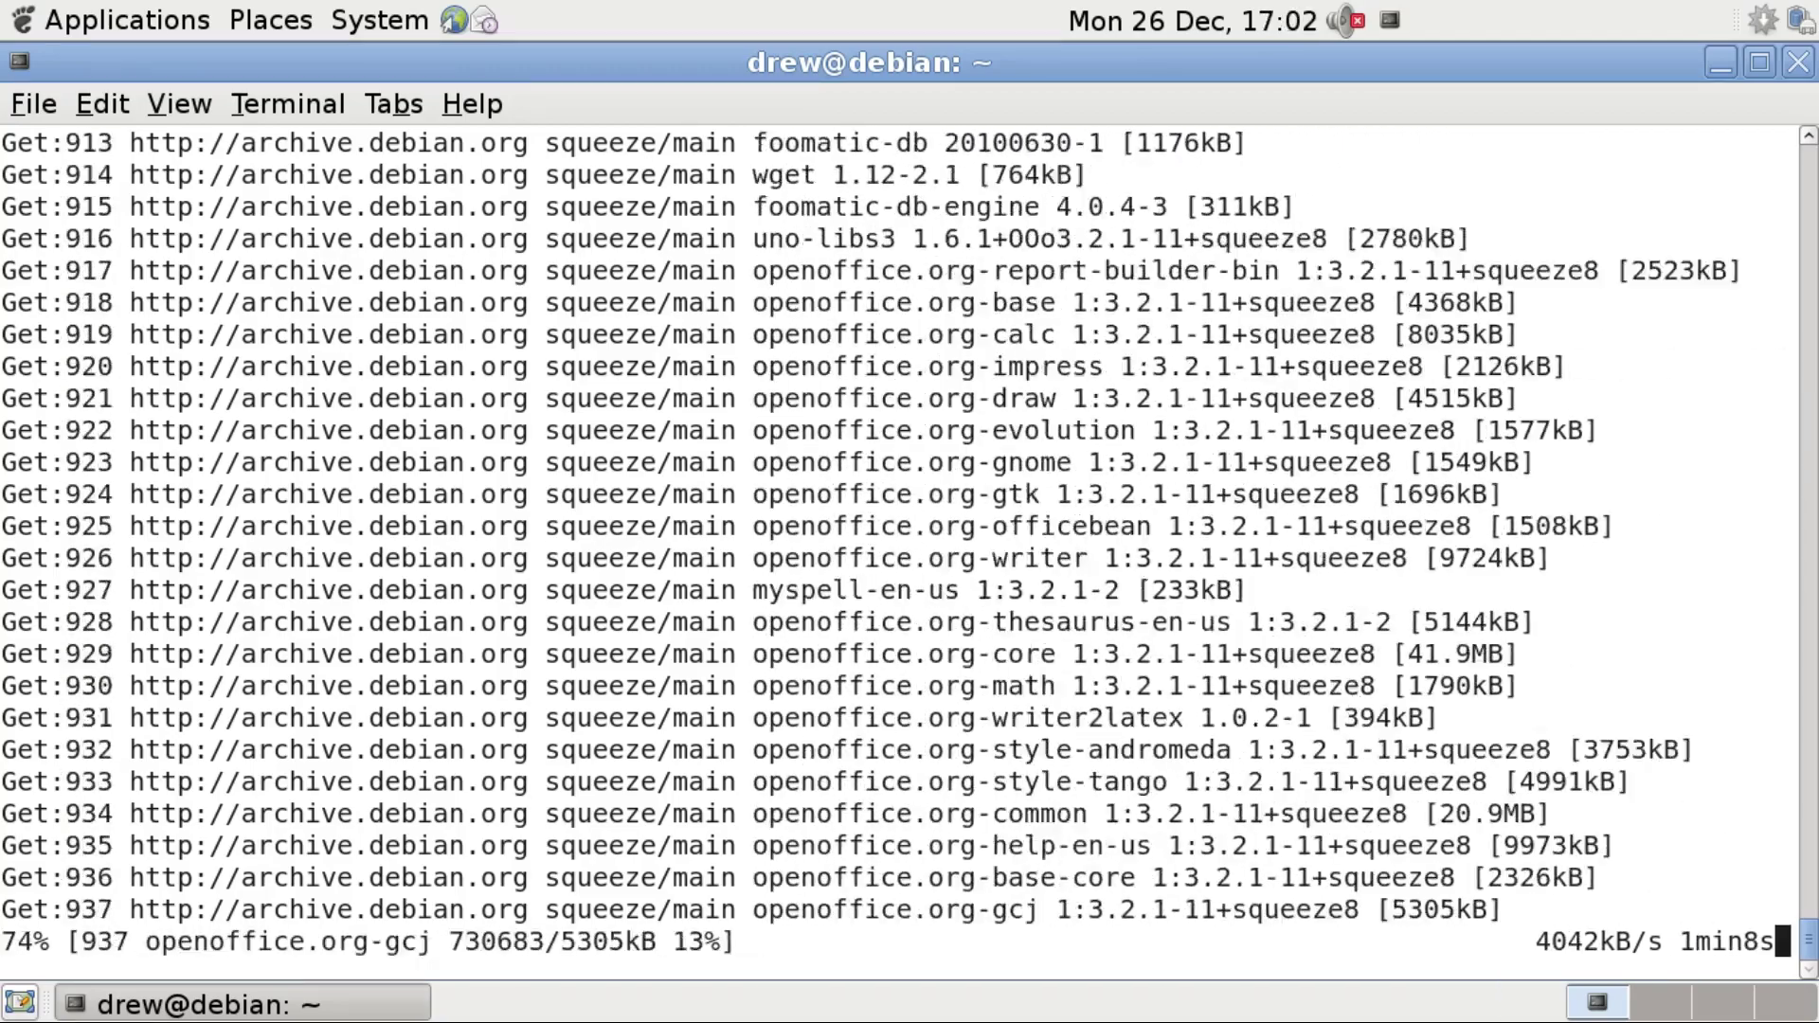
Accept the dash setting, GRUB 2 chainloading from menu.lst, and the maintainer's config version.
key(Return)
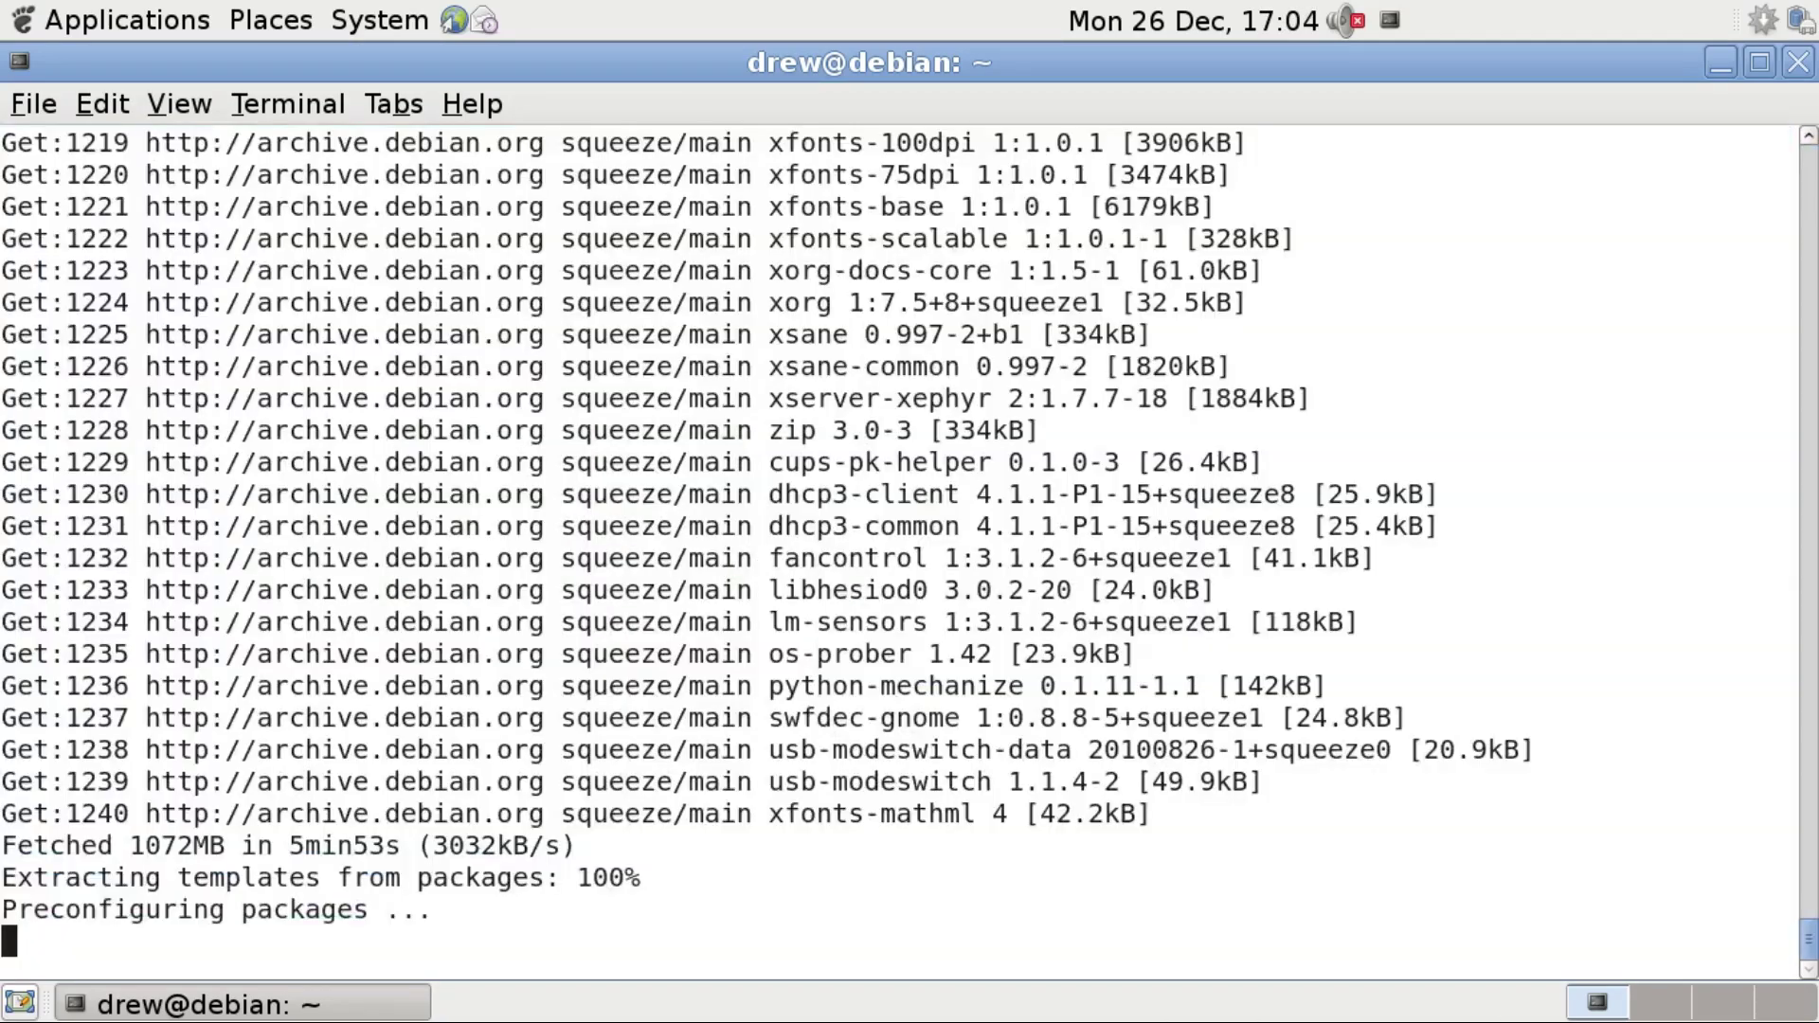
key(Return)
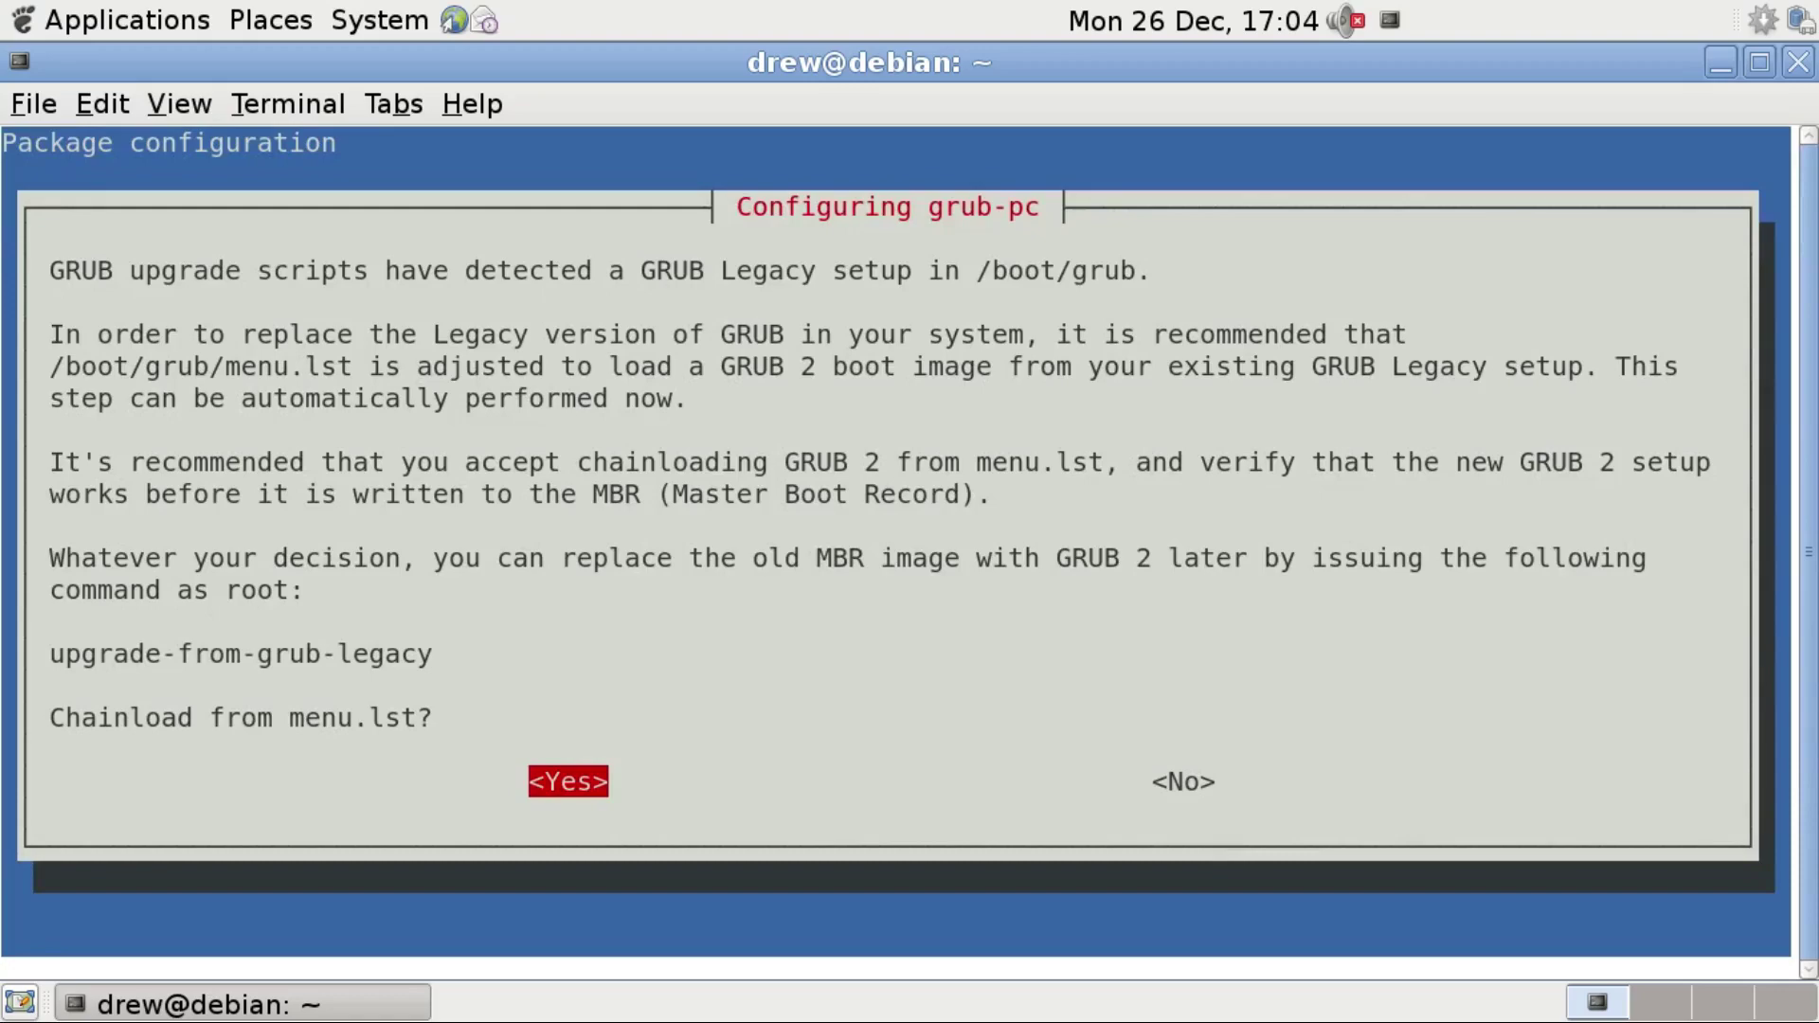
key(Return)
key(Return)
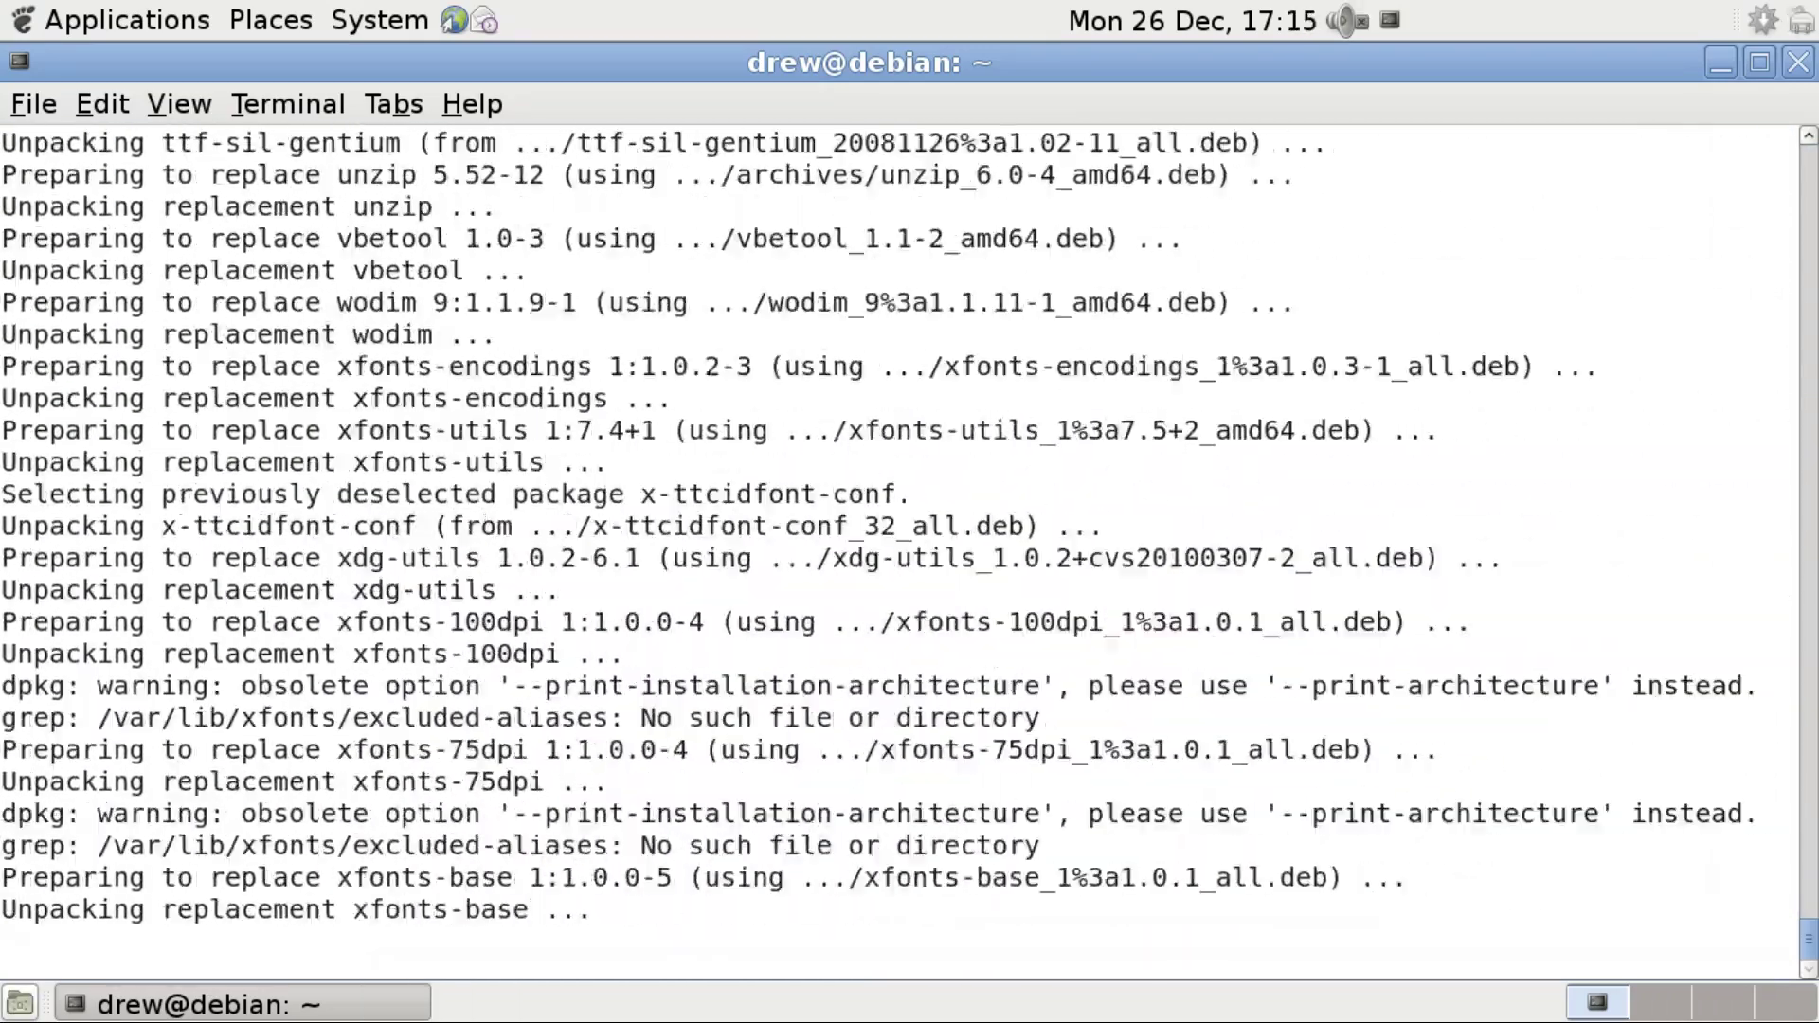
text(y)
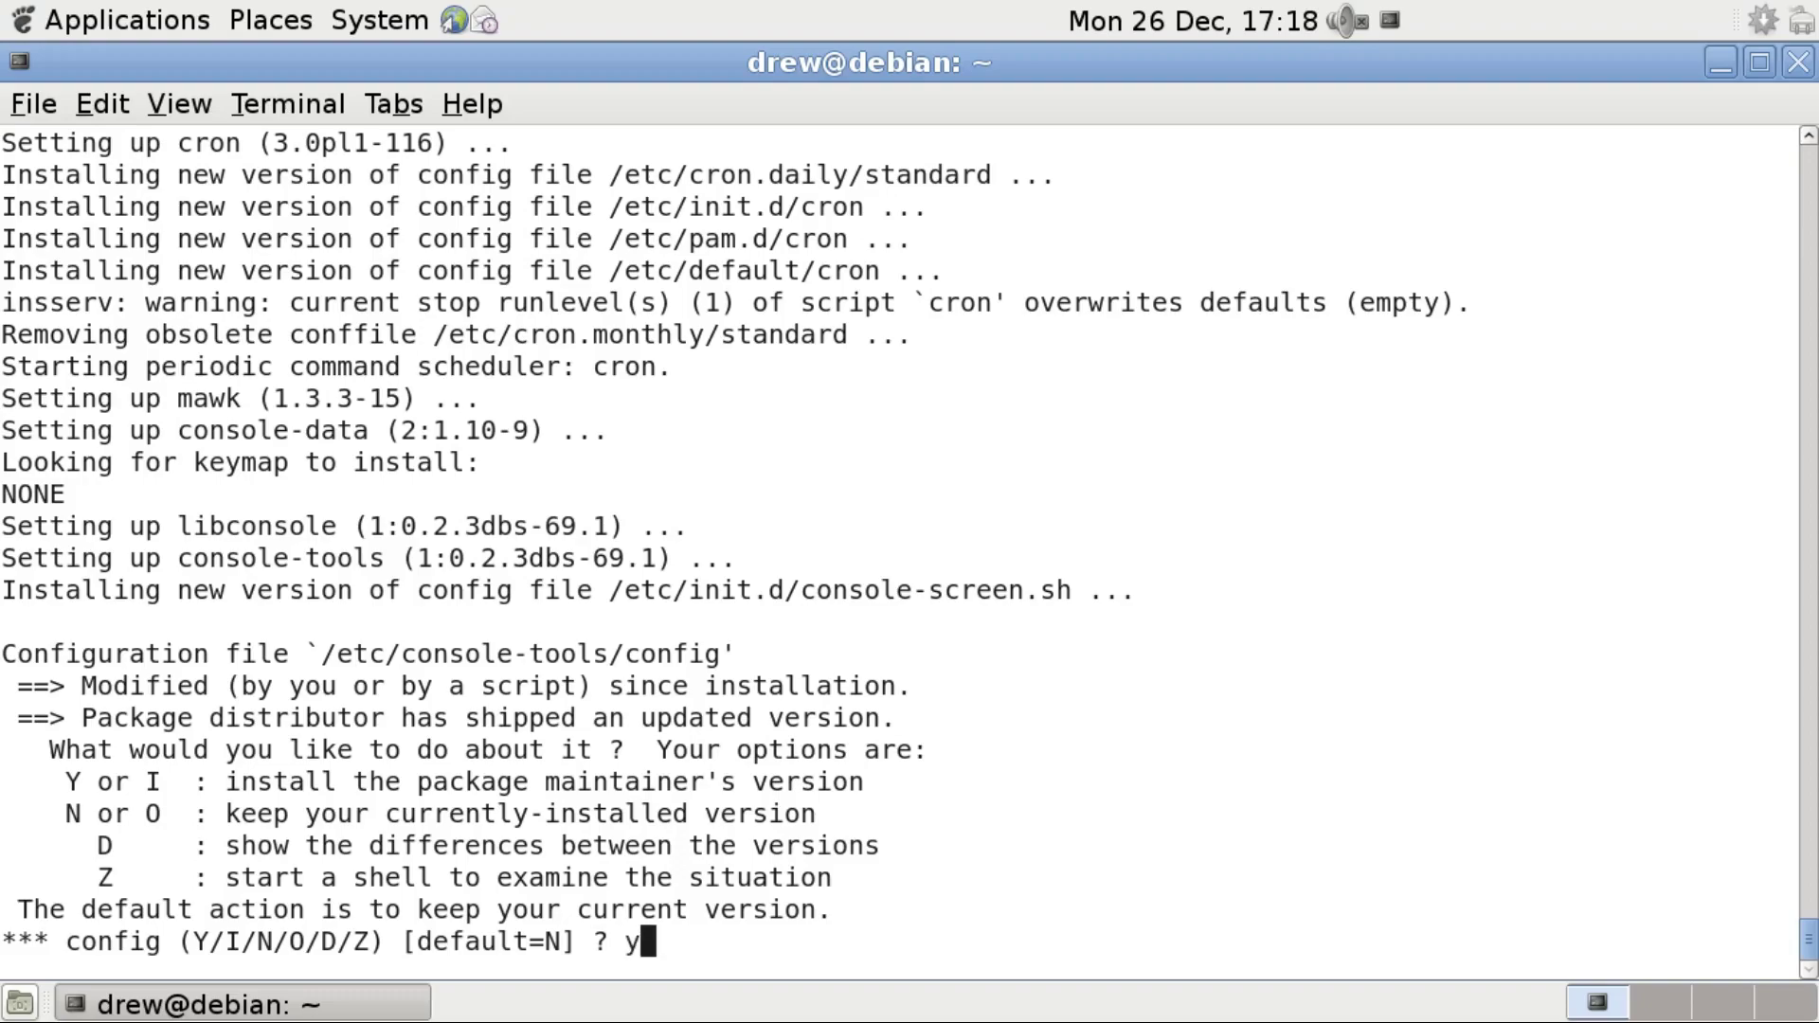
key(Return)
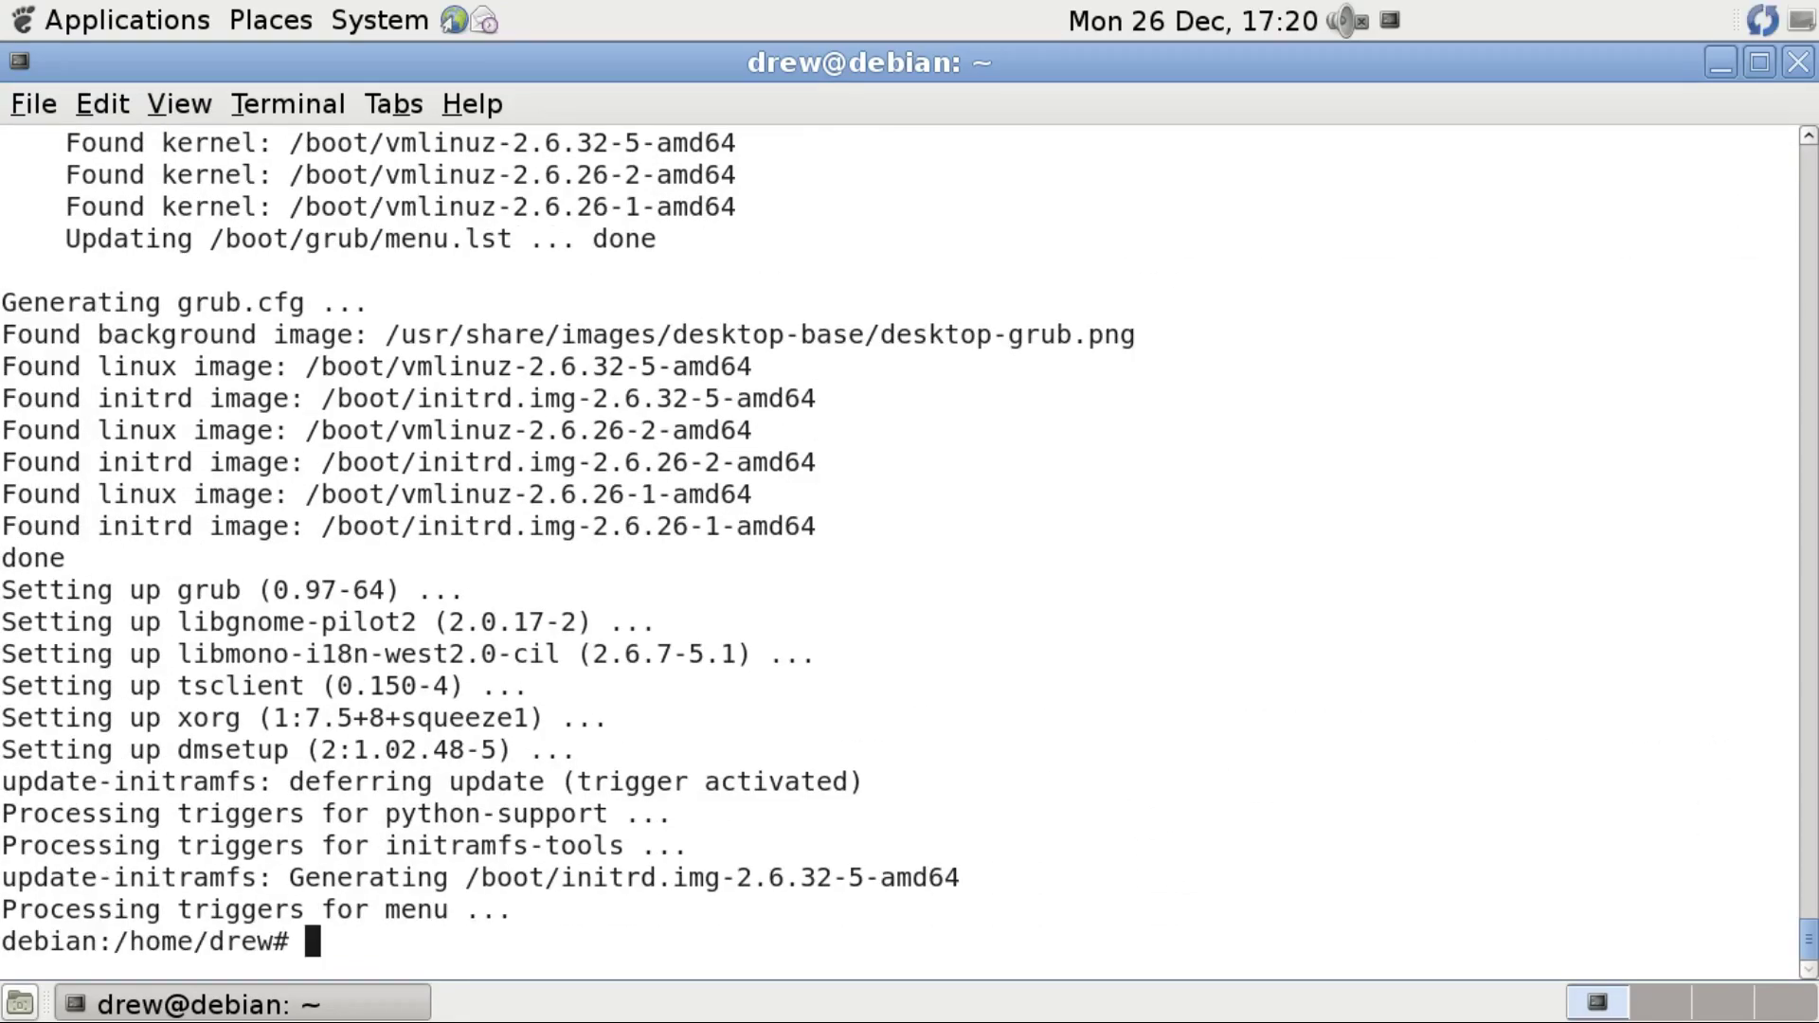
Reboot the Debian guest and log back in with the password to the GNOME desktop.
text(reboot)
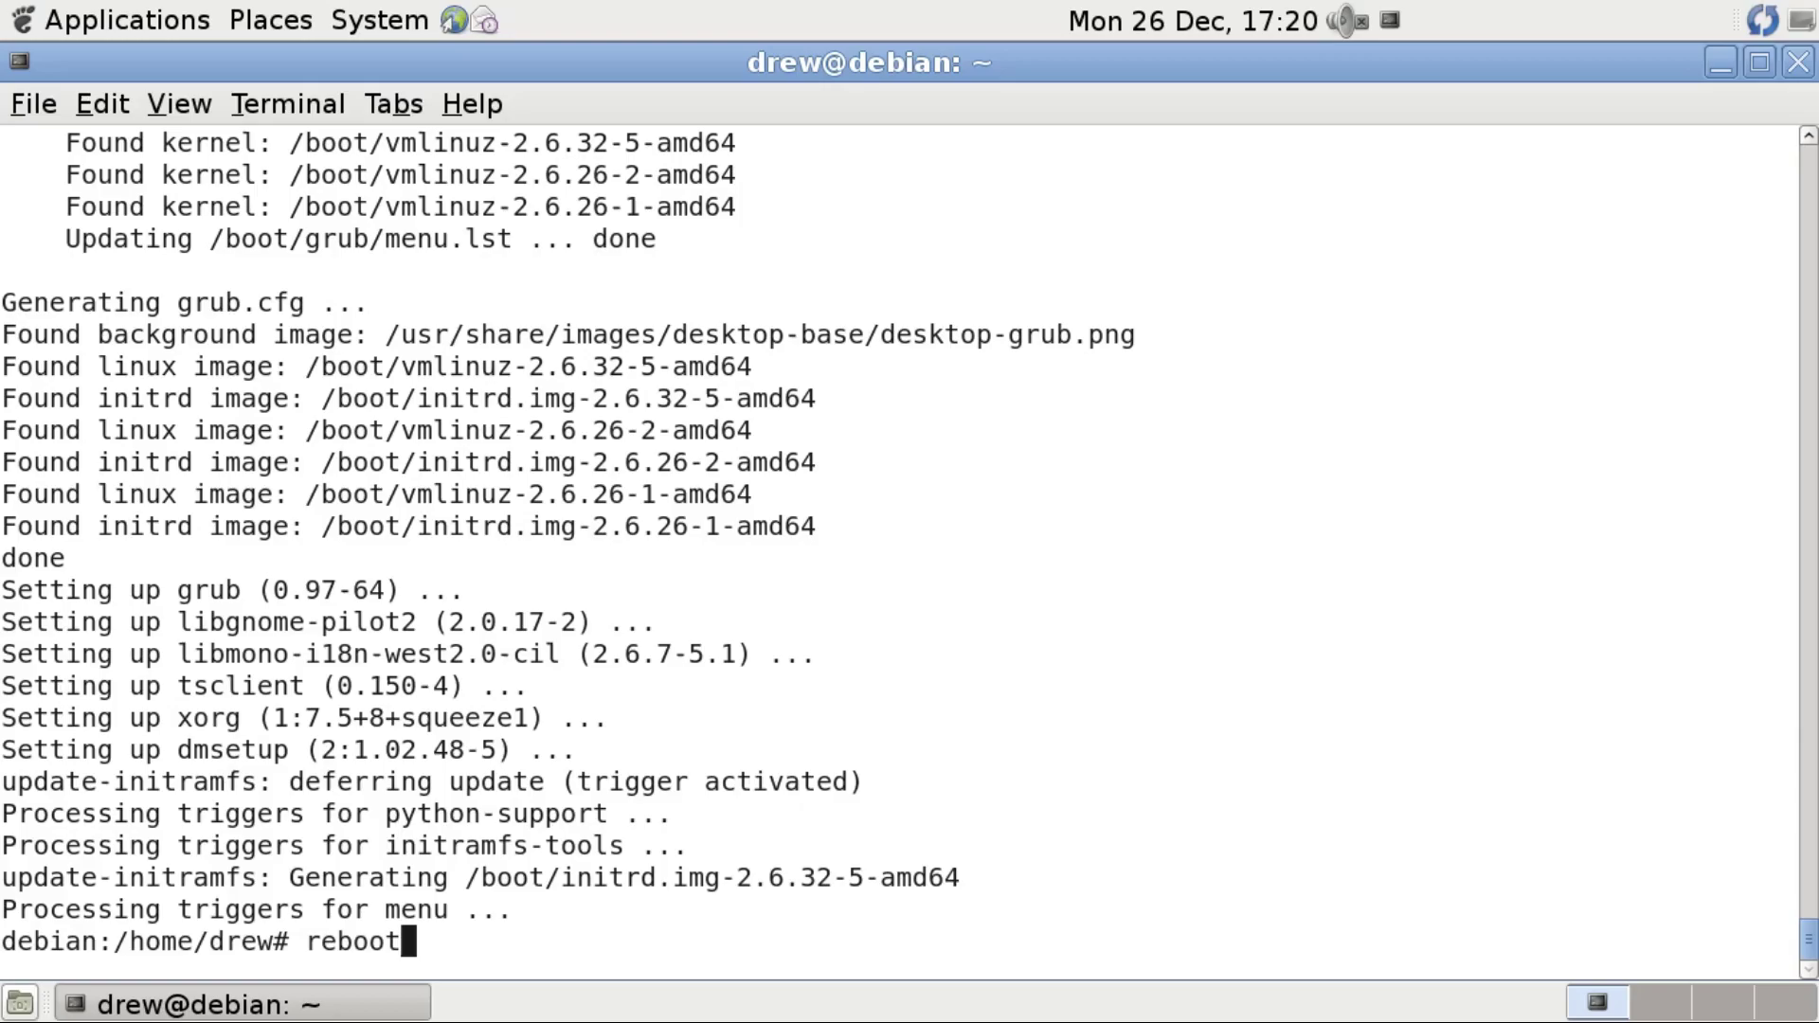
key(Return)
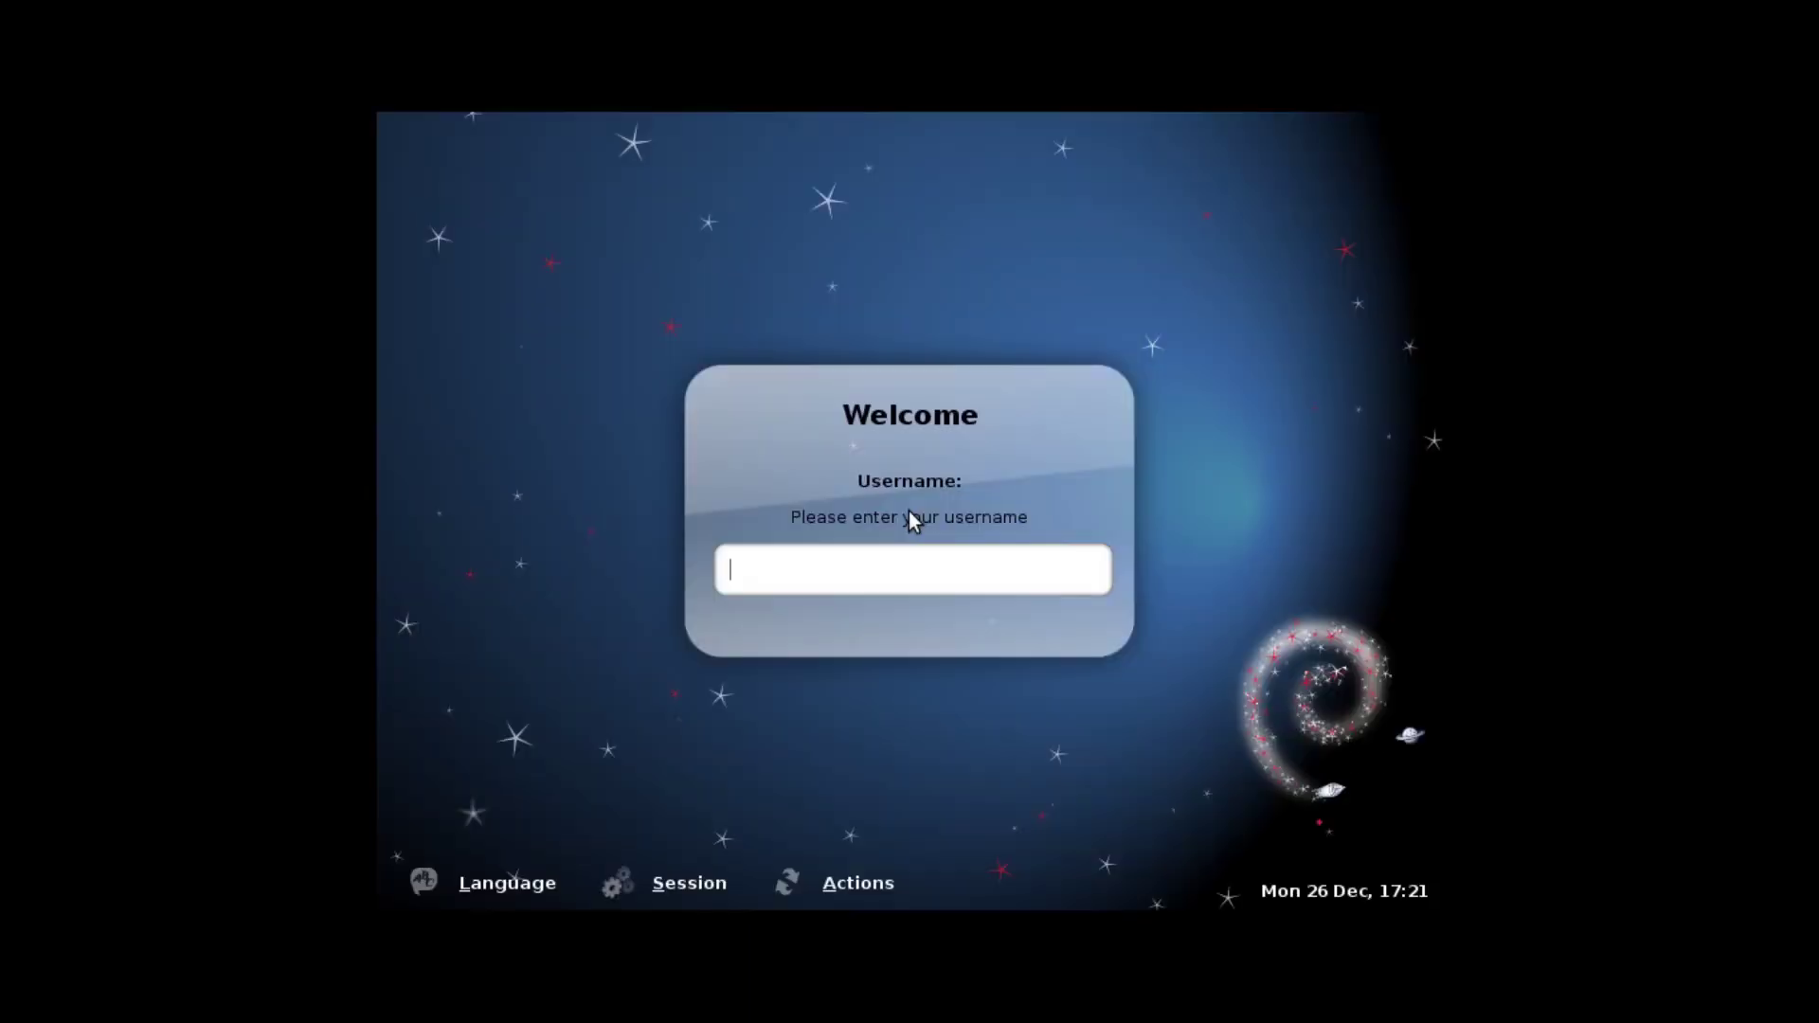
key(Return)
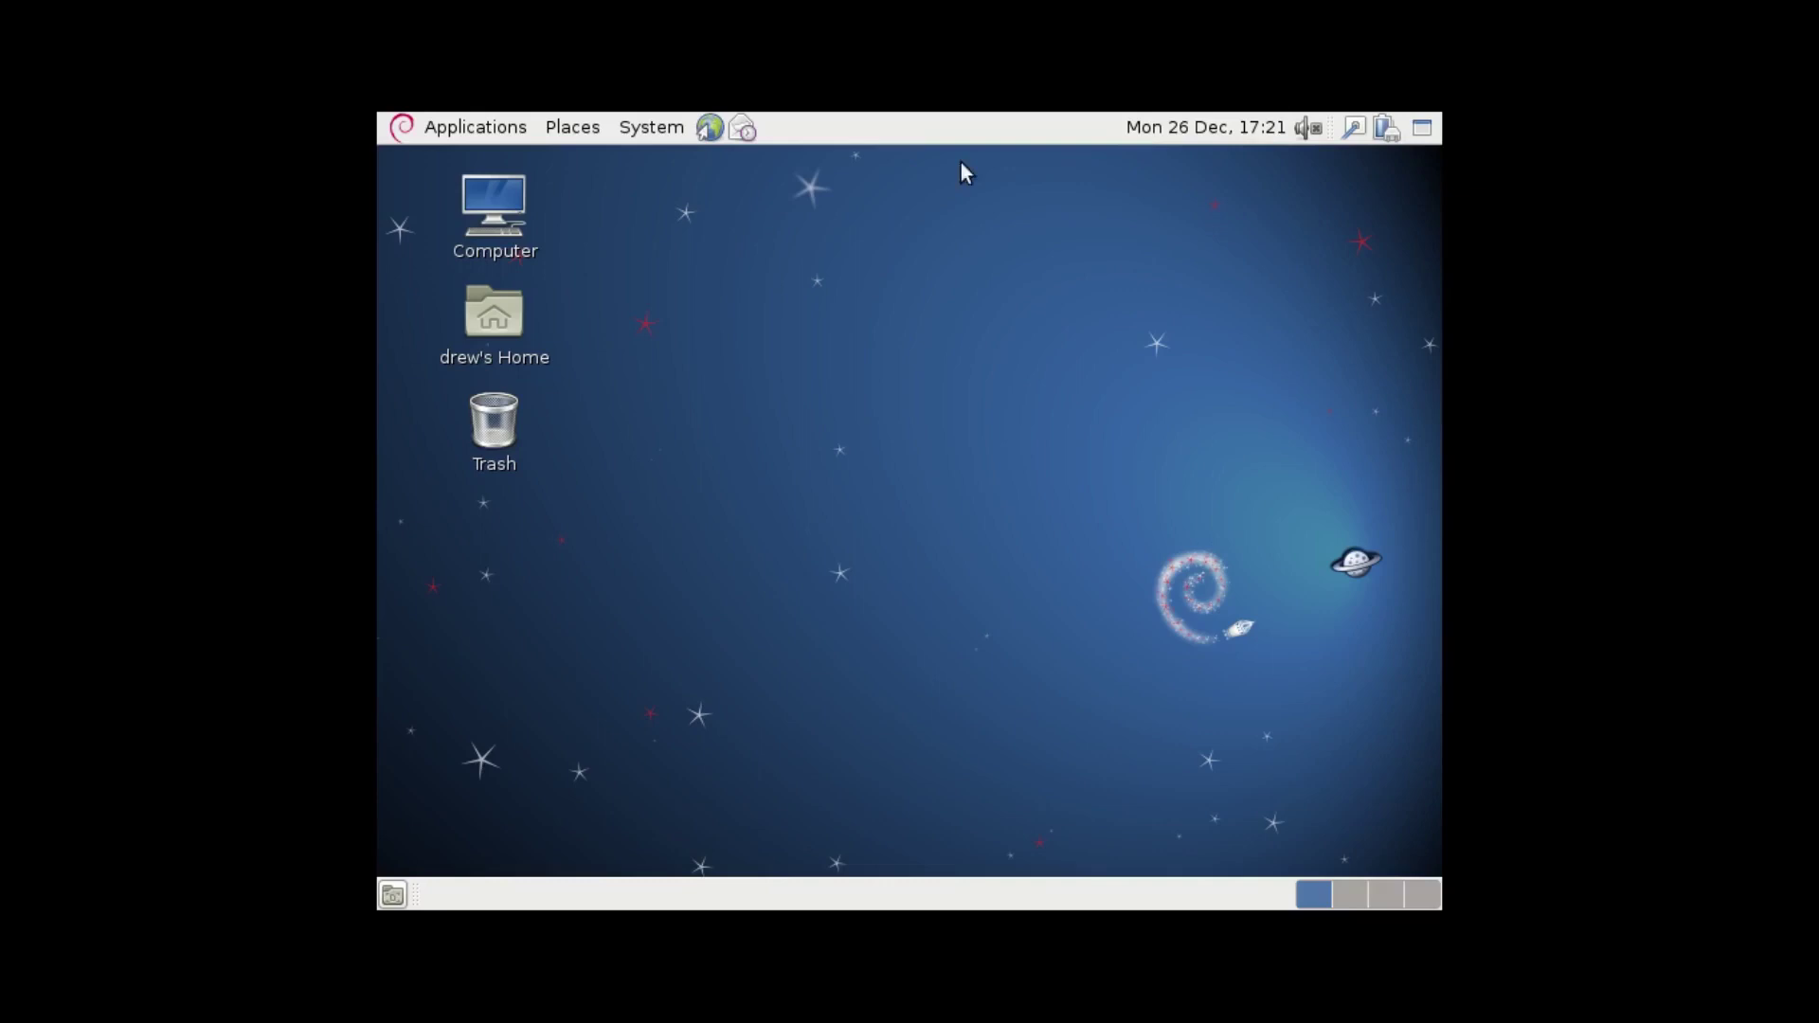
Browse the System > Preferences menu on the guest desktop.
click(651, 127)
mouse_move(691, 171)
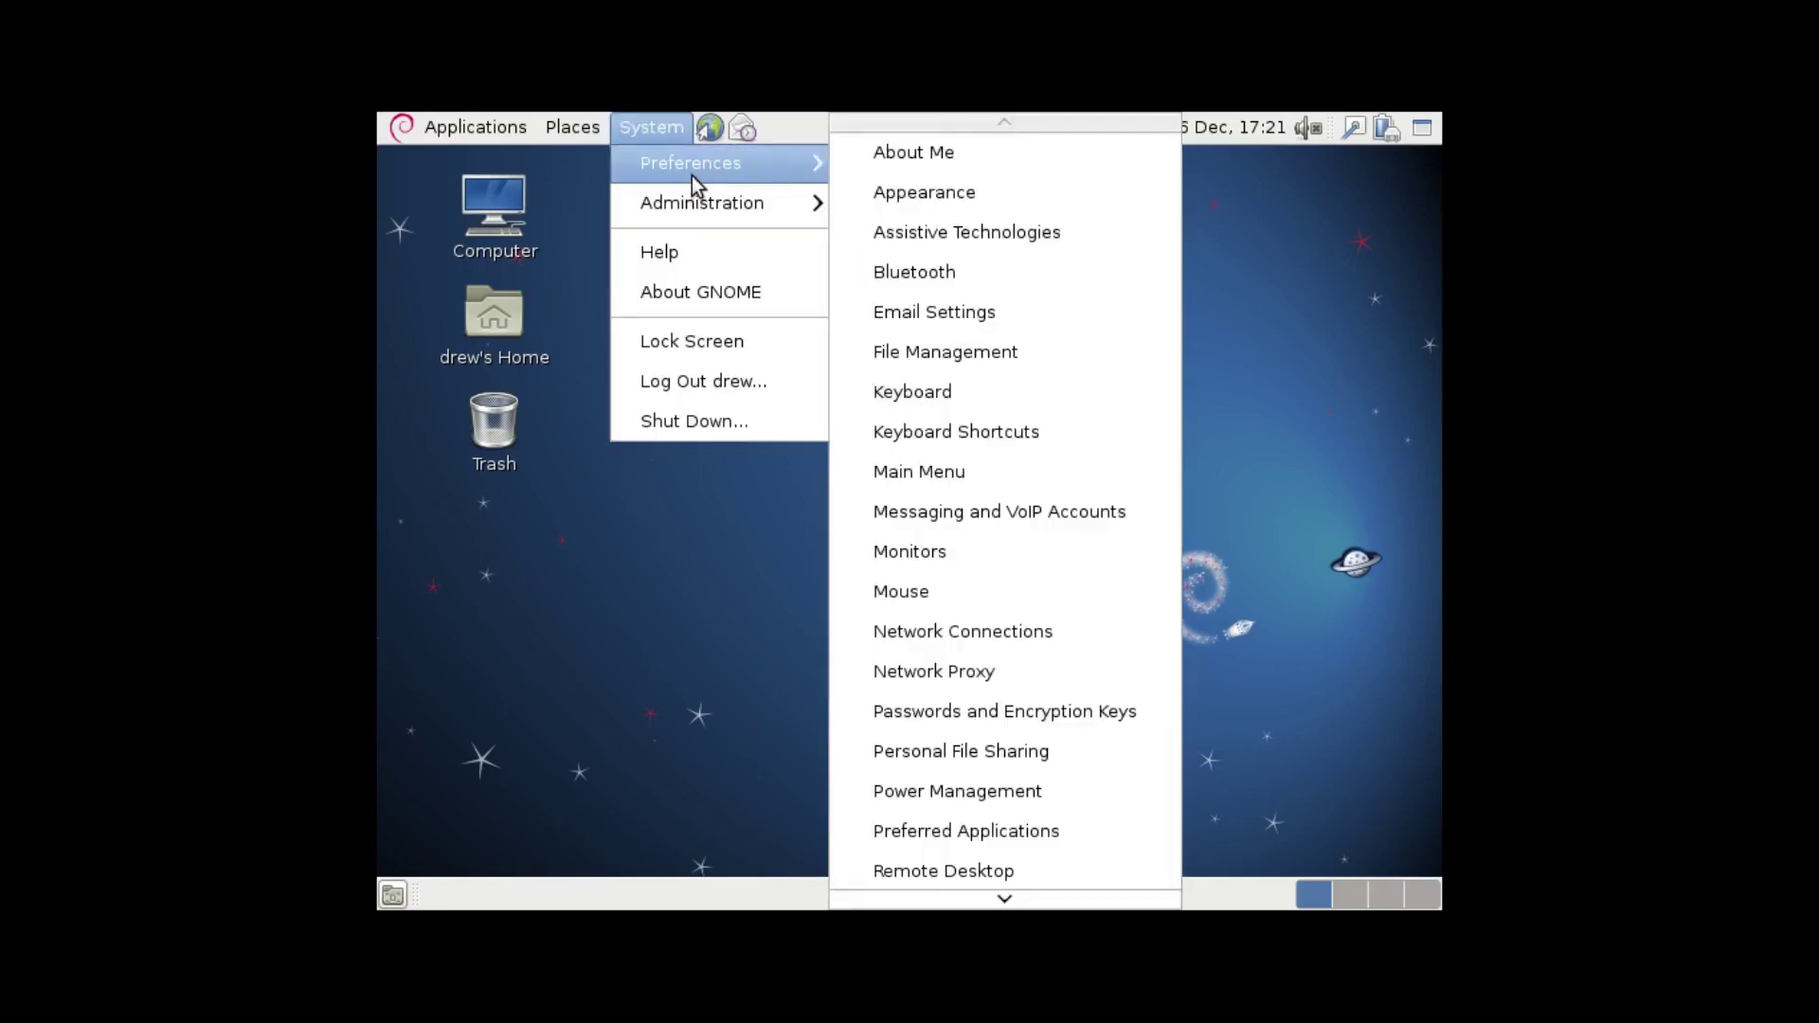
scroll(966, 843, down, 4)
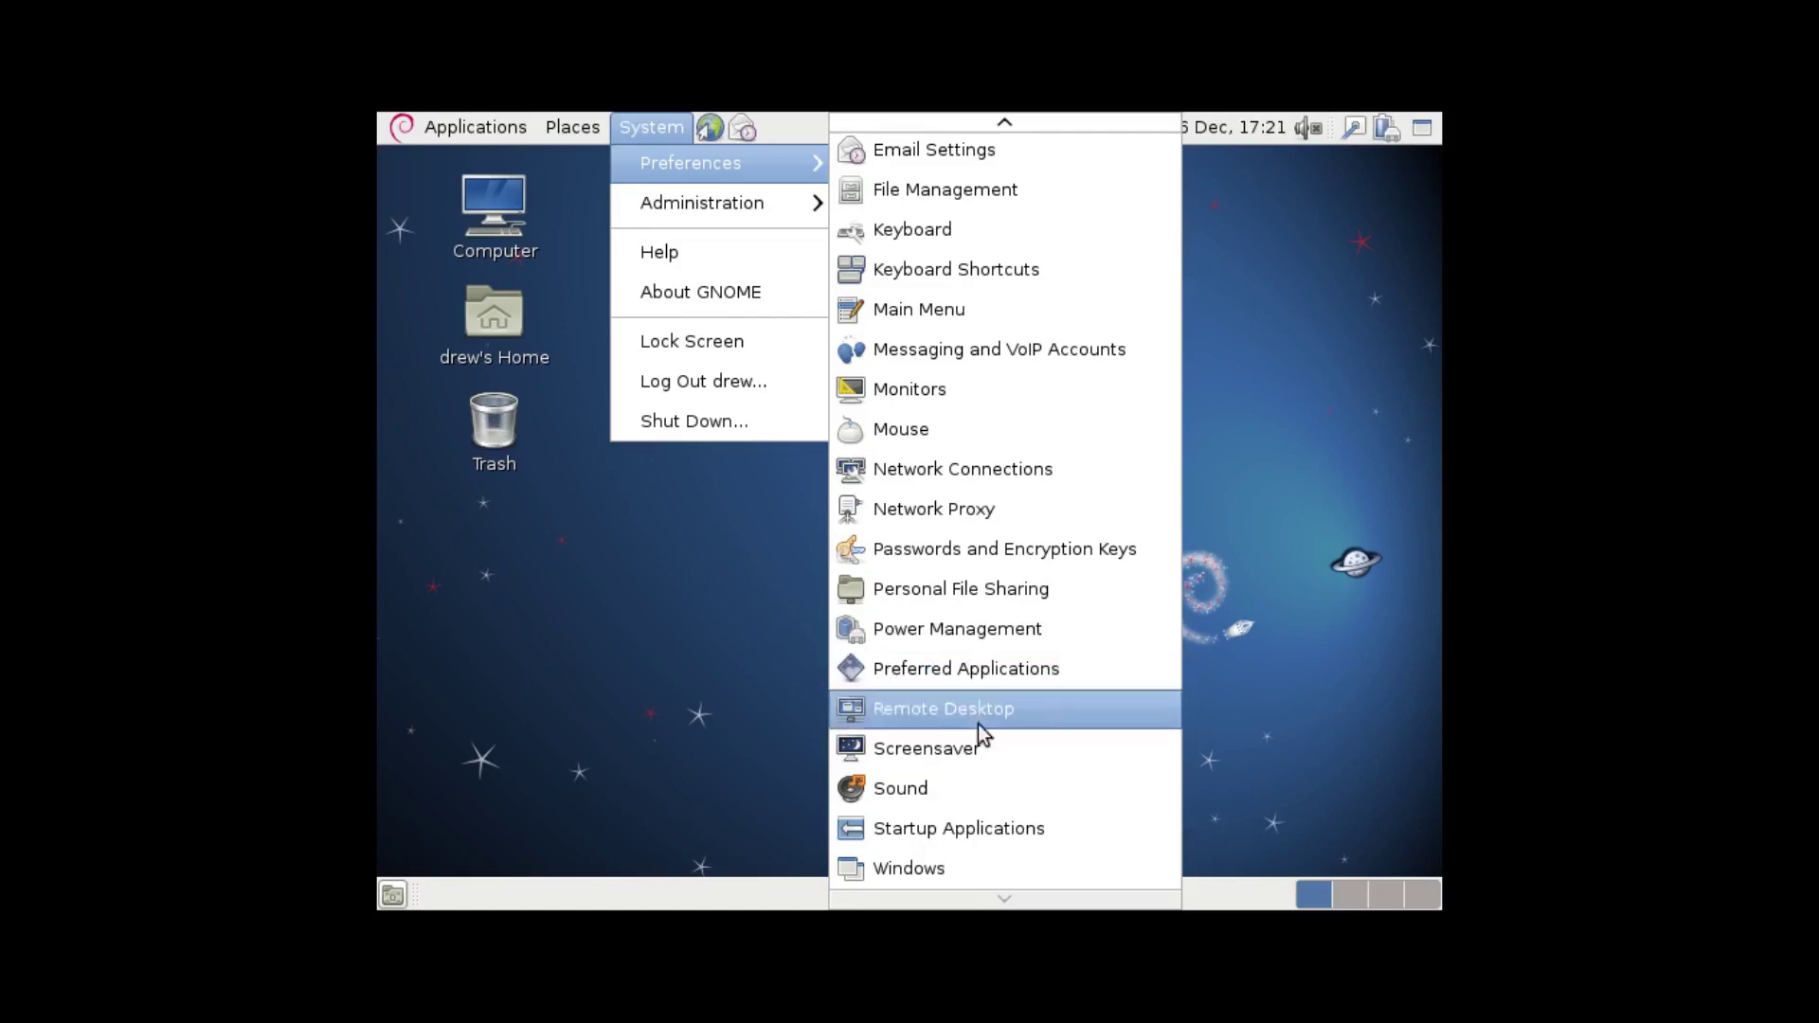
Launch a maximized terminal from Accessories and switch to root with su.
click(475, 127)
mouse_move(453, 150)
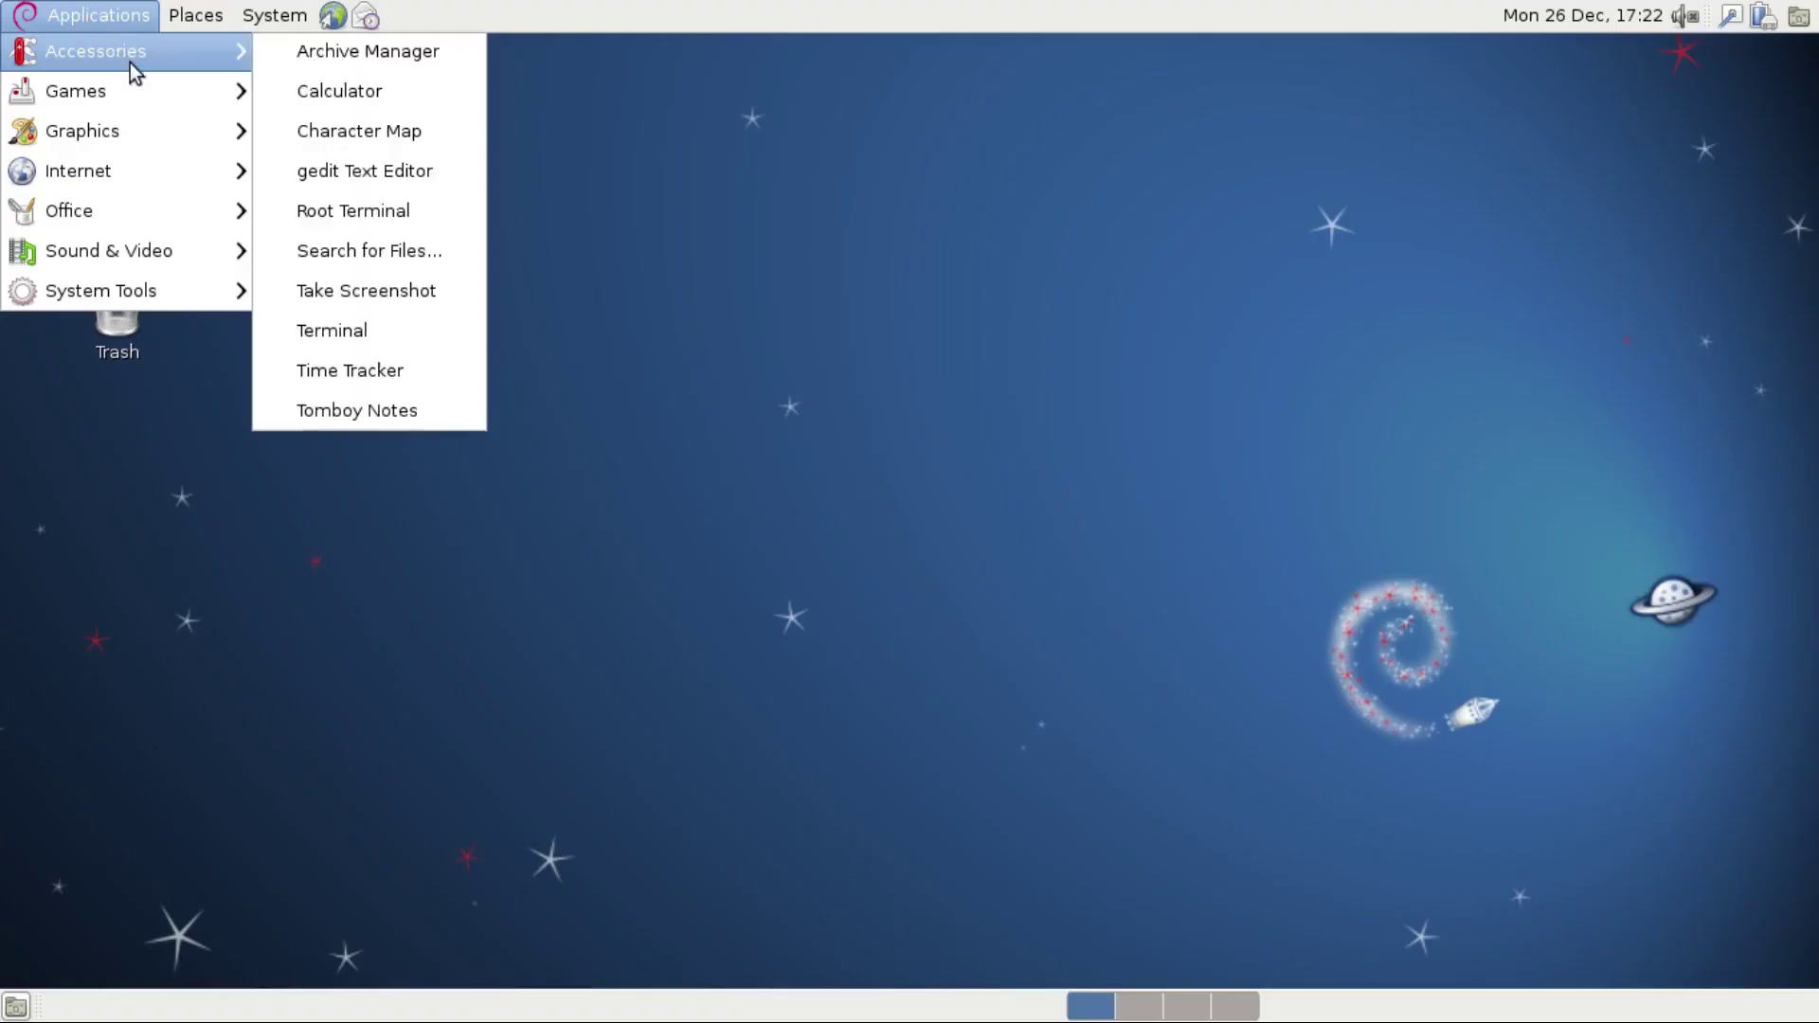
click(331, 330)
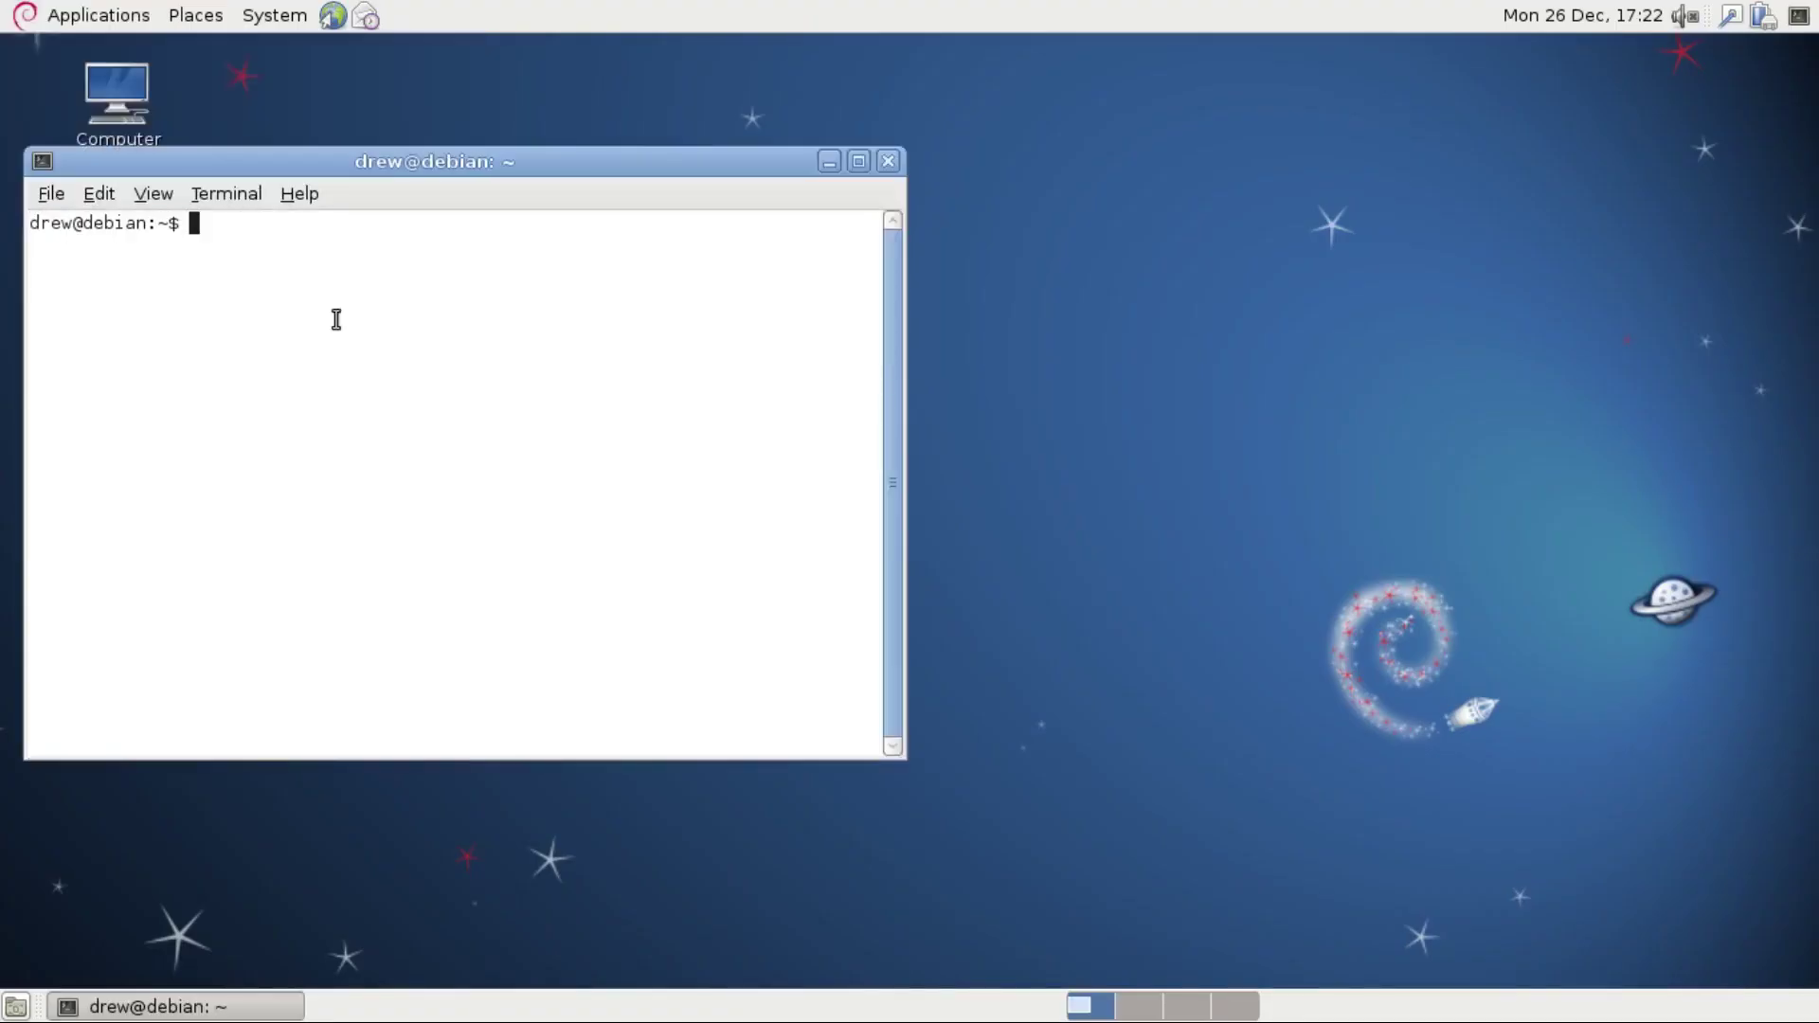
key(alt+F10)
text(su)
key(Return)
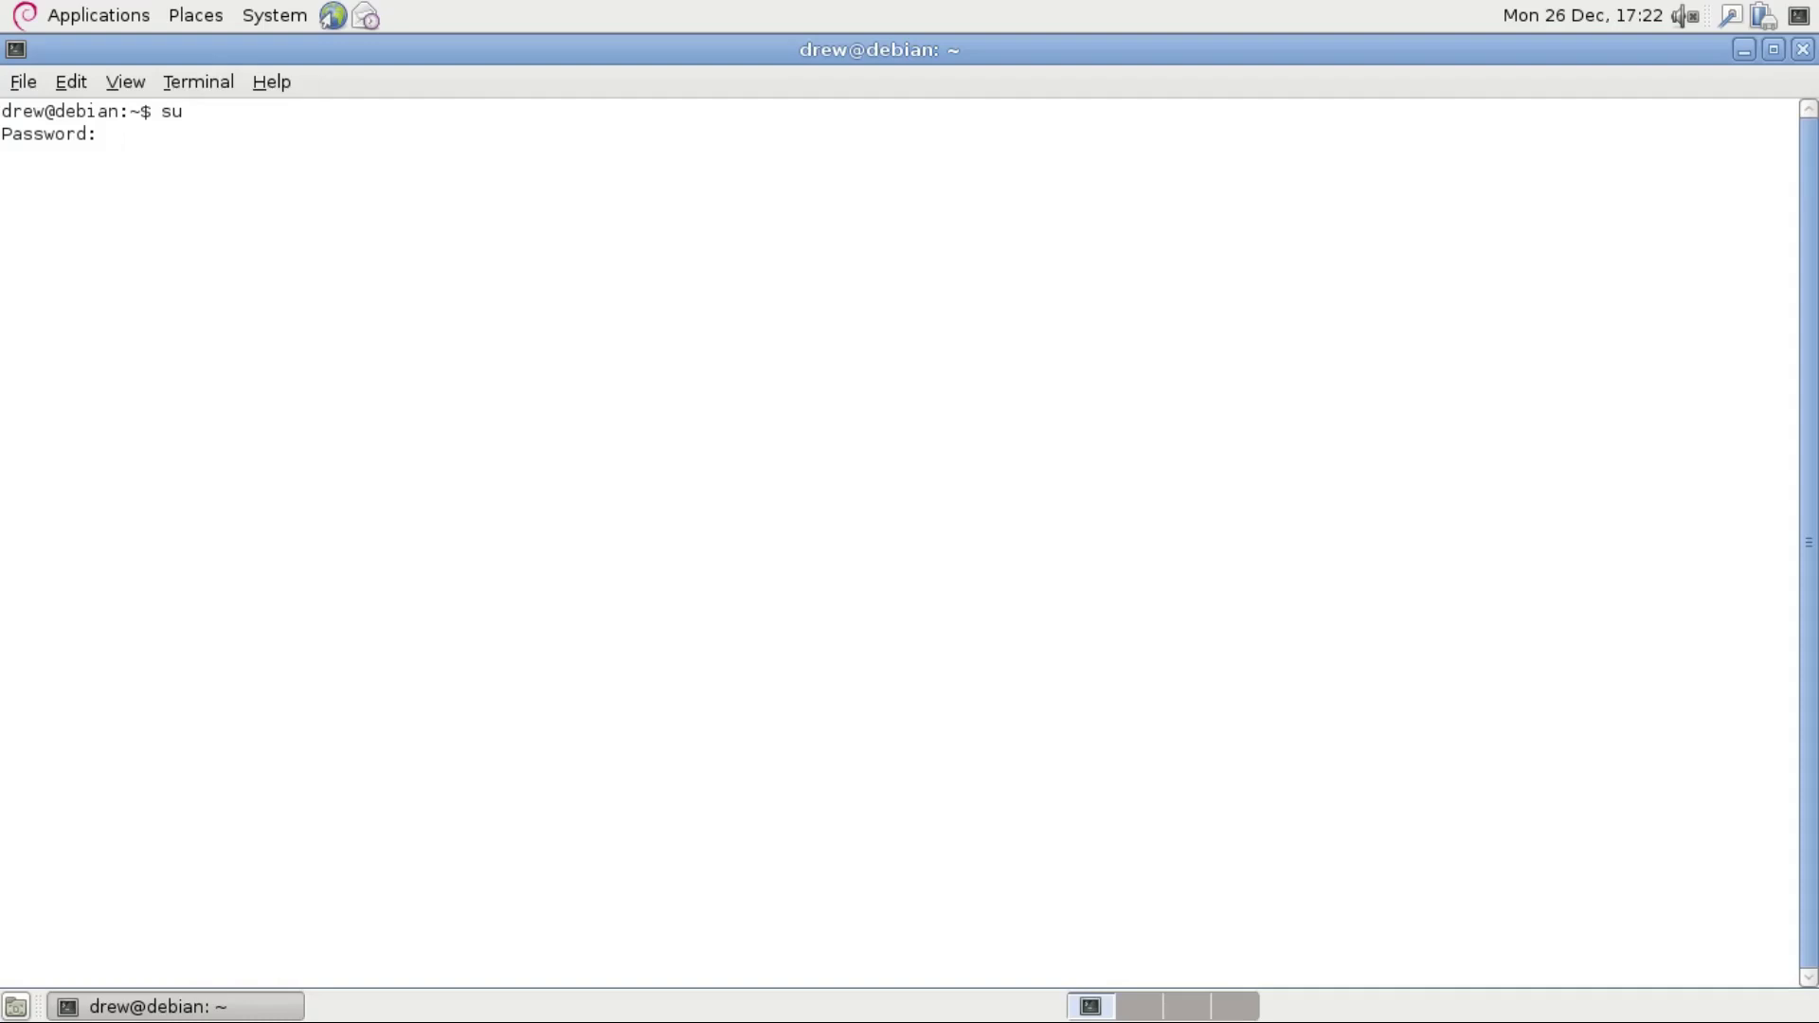
In nano, replace squeeze with wheezy in /etc/apt/sources.list and save the file.
text(nano /etc/apt/sources.list)
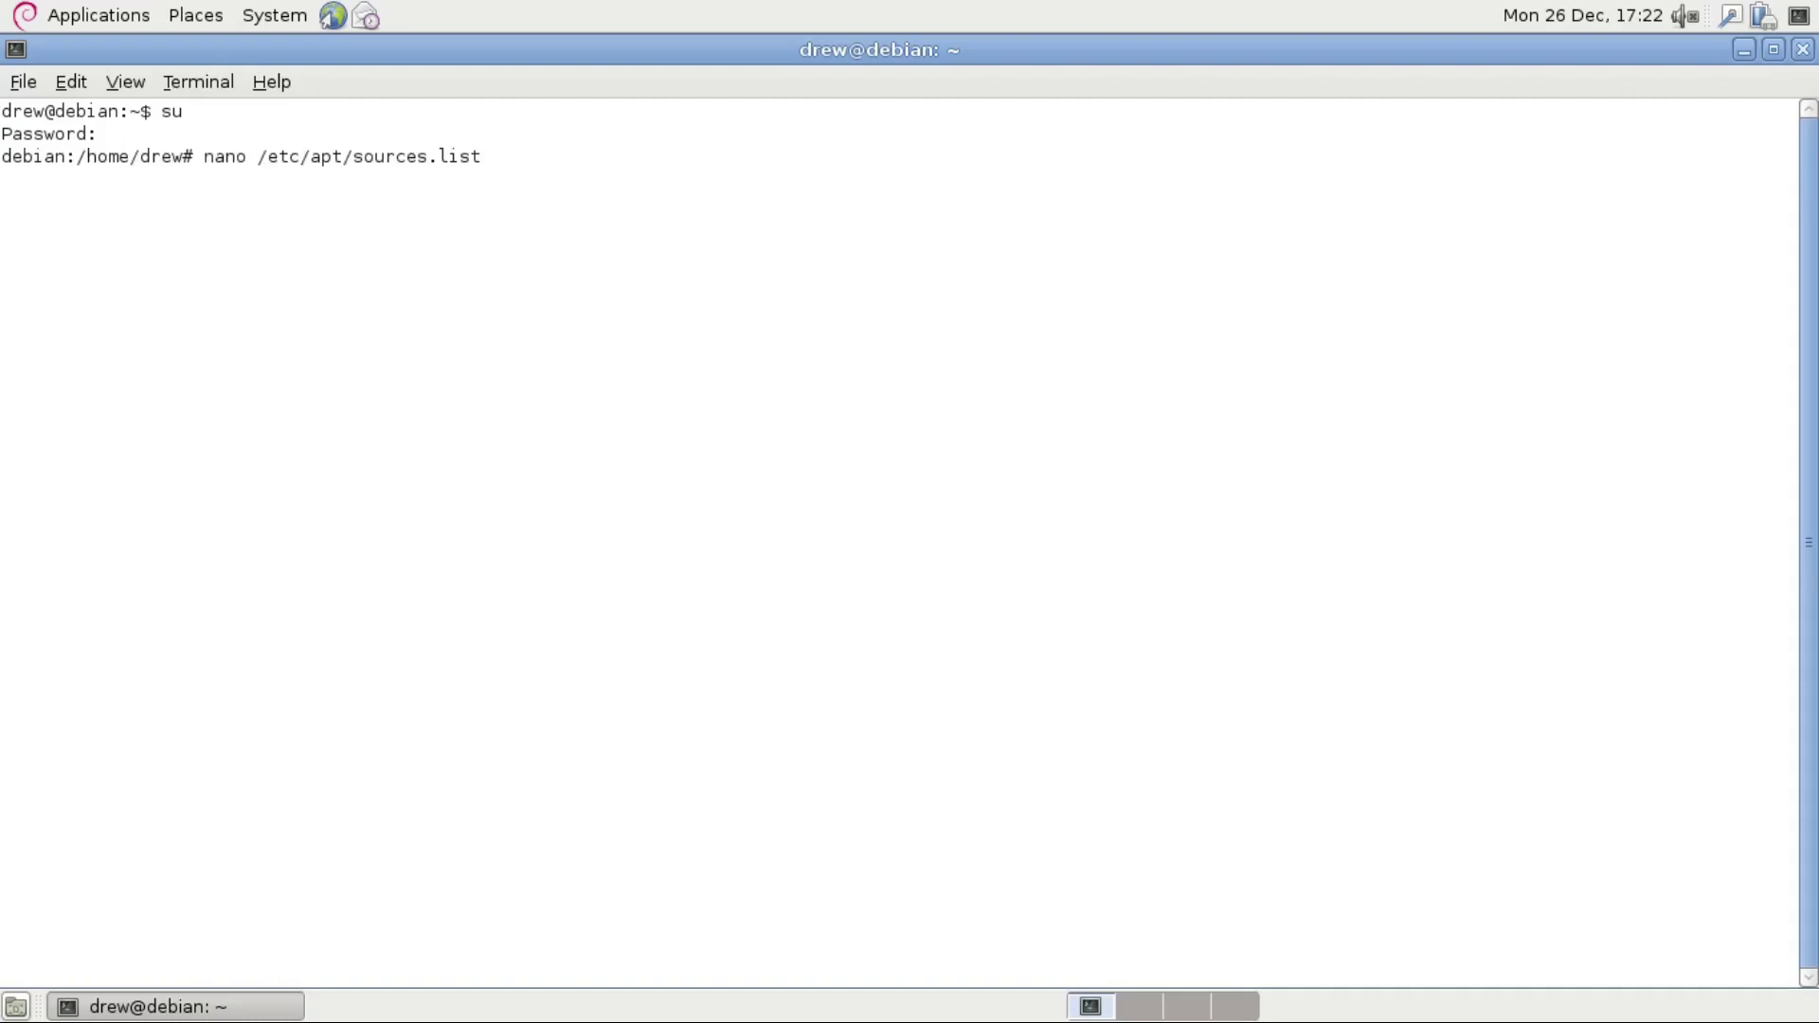
key(Return)
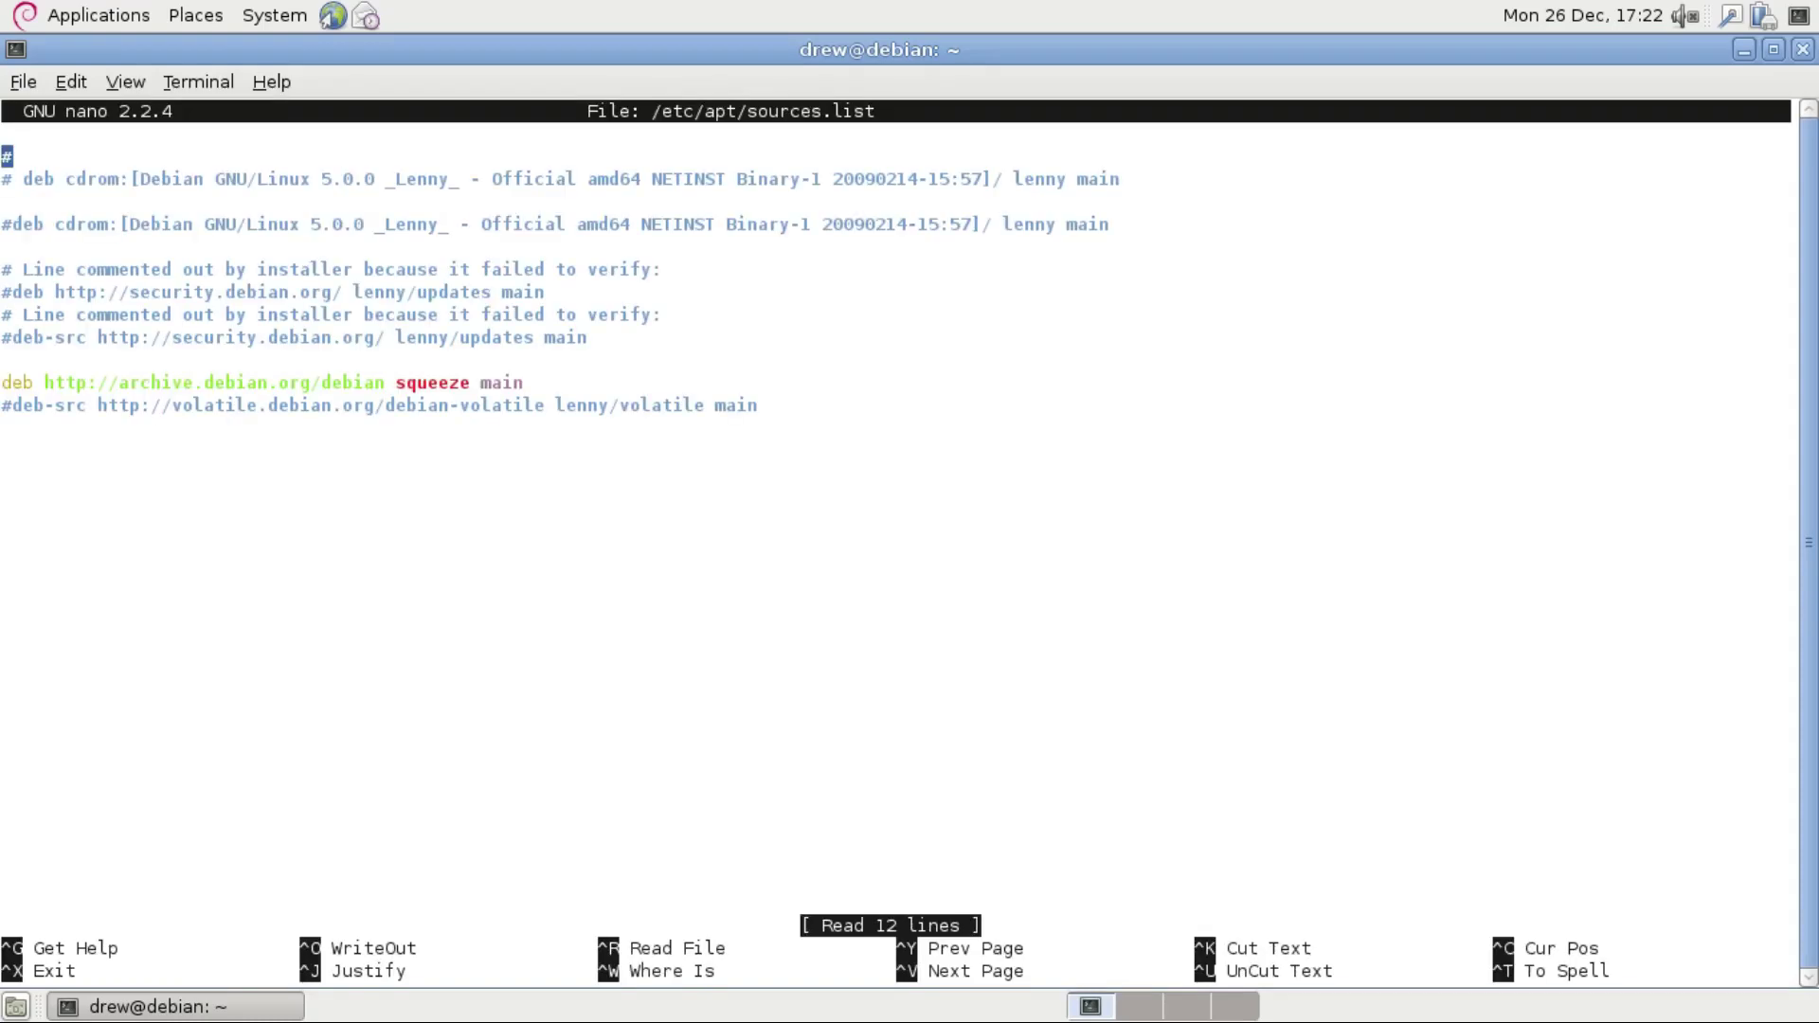
key(Down)
key(Down)
key(Down)
key(Down)
key(Down)
key(Down)
key(Down)
key(Down)
key(Down)
key(Down)
key(Right)
key(Right)
key(Right)
key(Right)
key(Right)
key(Right)
key(Right)
key(Right)
key(Right)
key(Right)
key(Right)
key(Right)
key(Right)
key(Right)
key(Right)
key(Right)
key(Right)
key(Right)
key(Right)
key(Right)
key(Right)
key(Right)
key(Right)
key(Right)
key(Right)
key(Right)
key(Right)
key(Right)
key(Right)
key(Right)
key(Right)
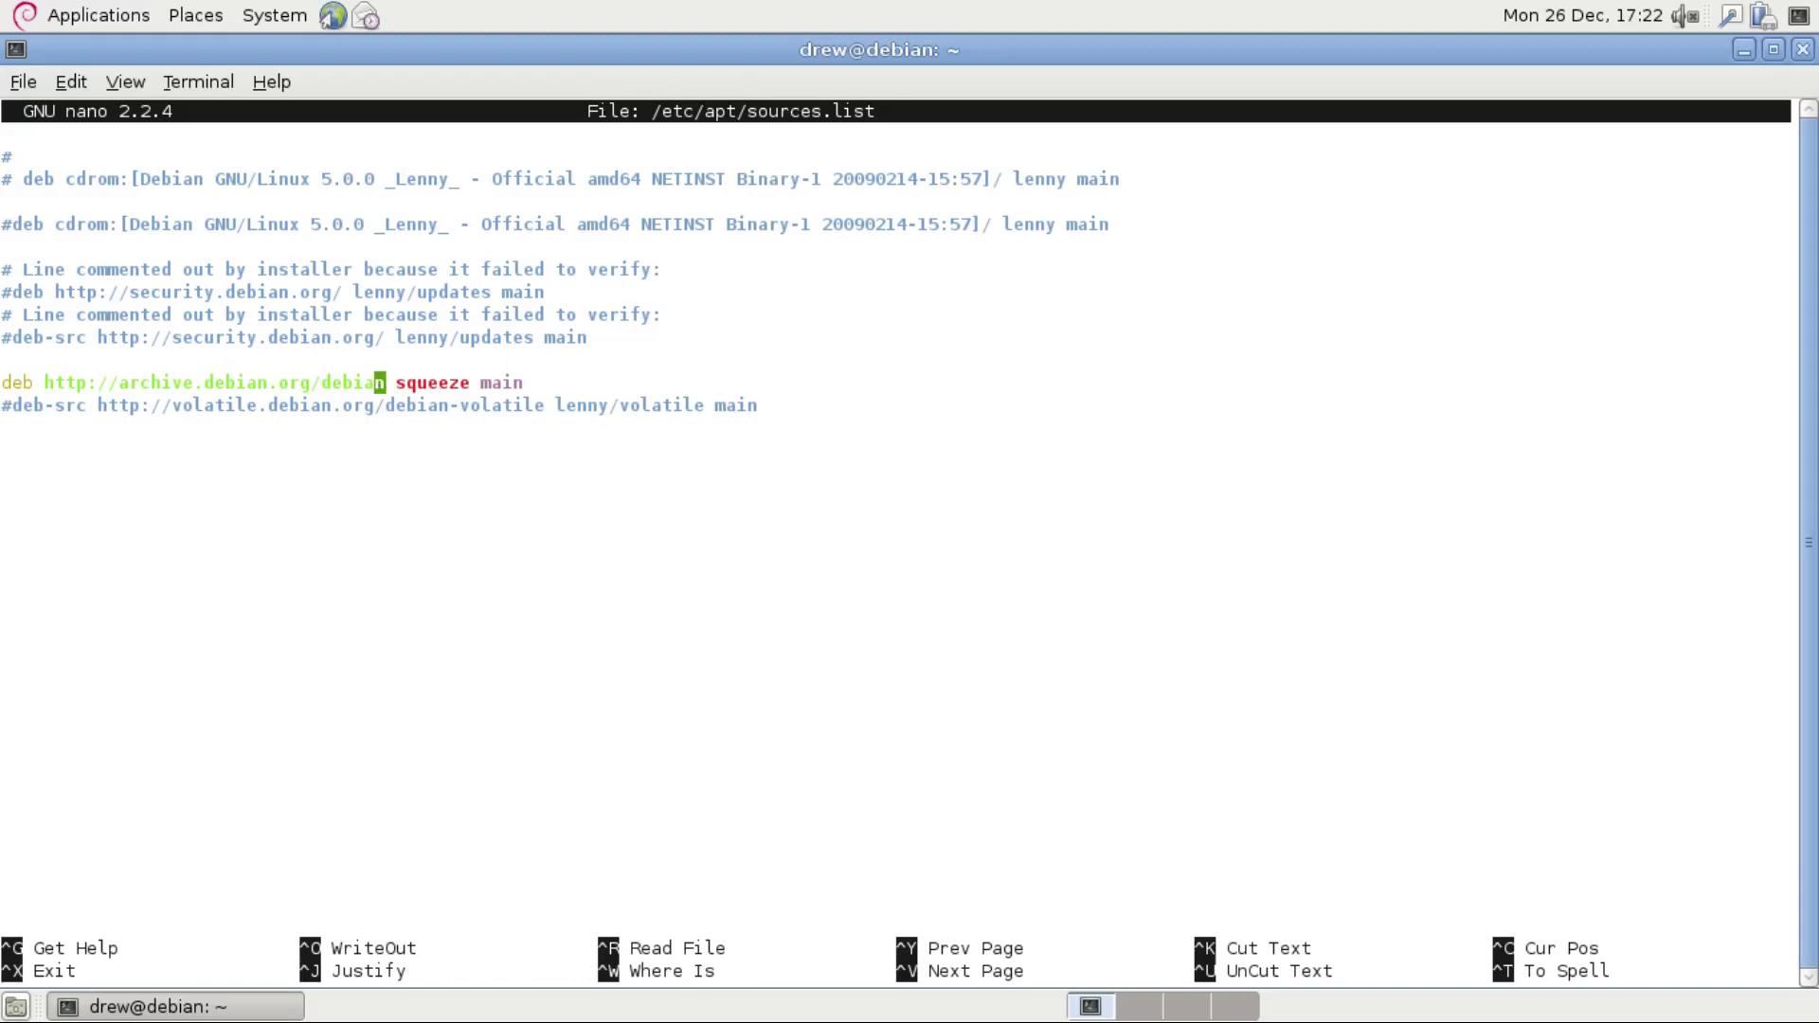
key(Delete)
key(Delete)
key(Delete)
key(Delete)
key(Delete)
key(Delete)
key(Delete)
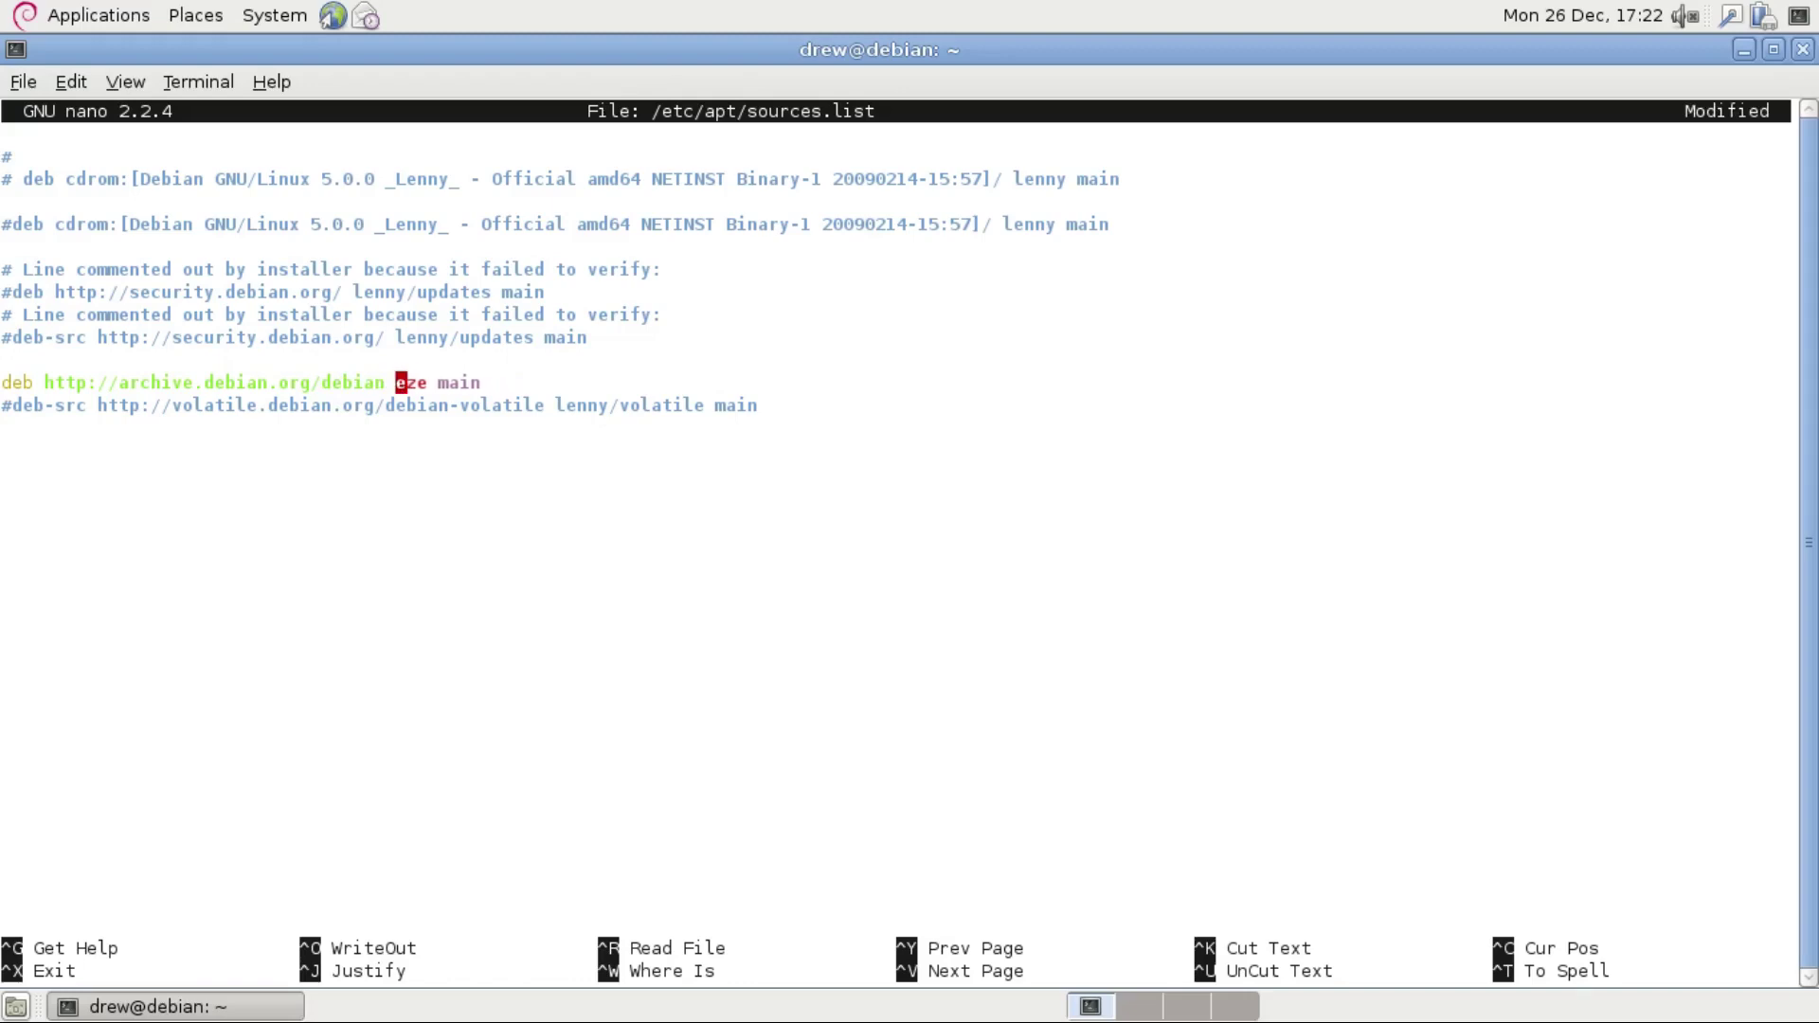
text(wheezy)
key(ctrl+x)
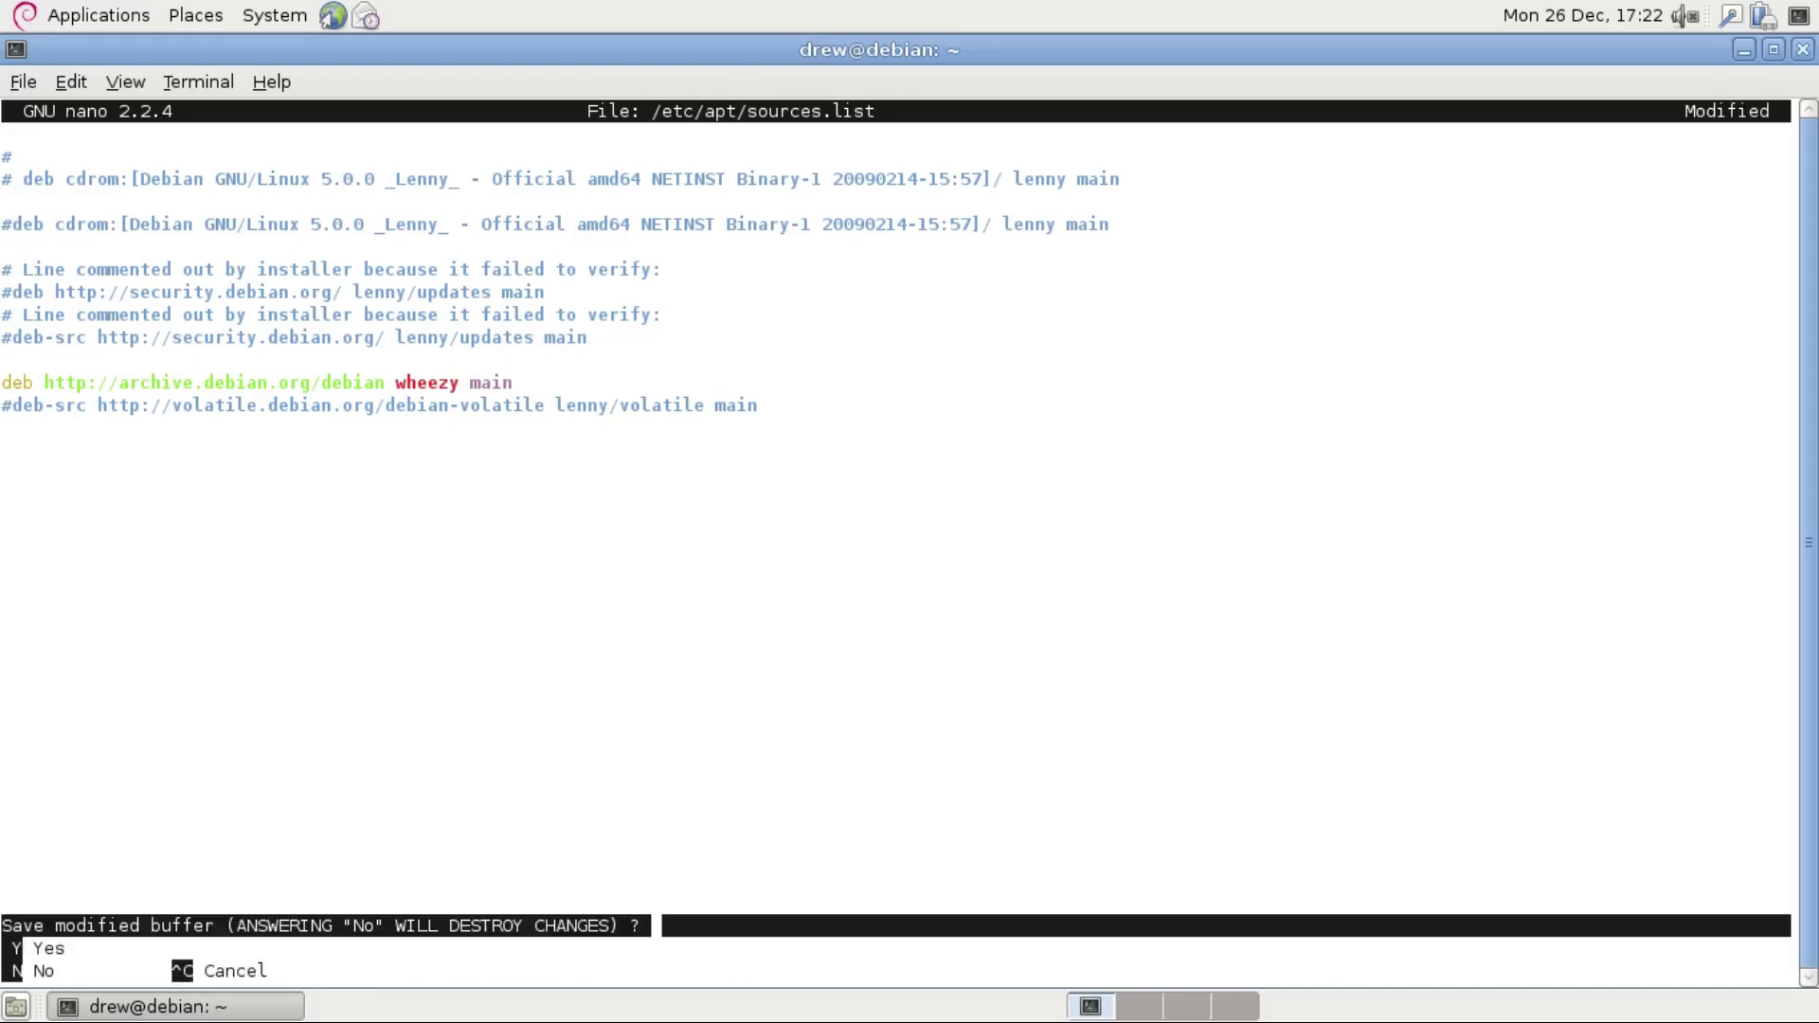
key(y)
key(Return)
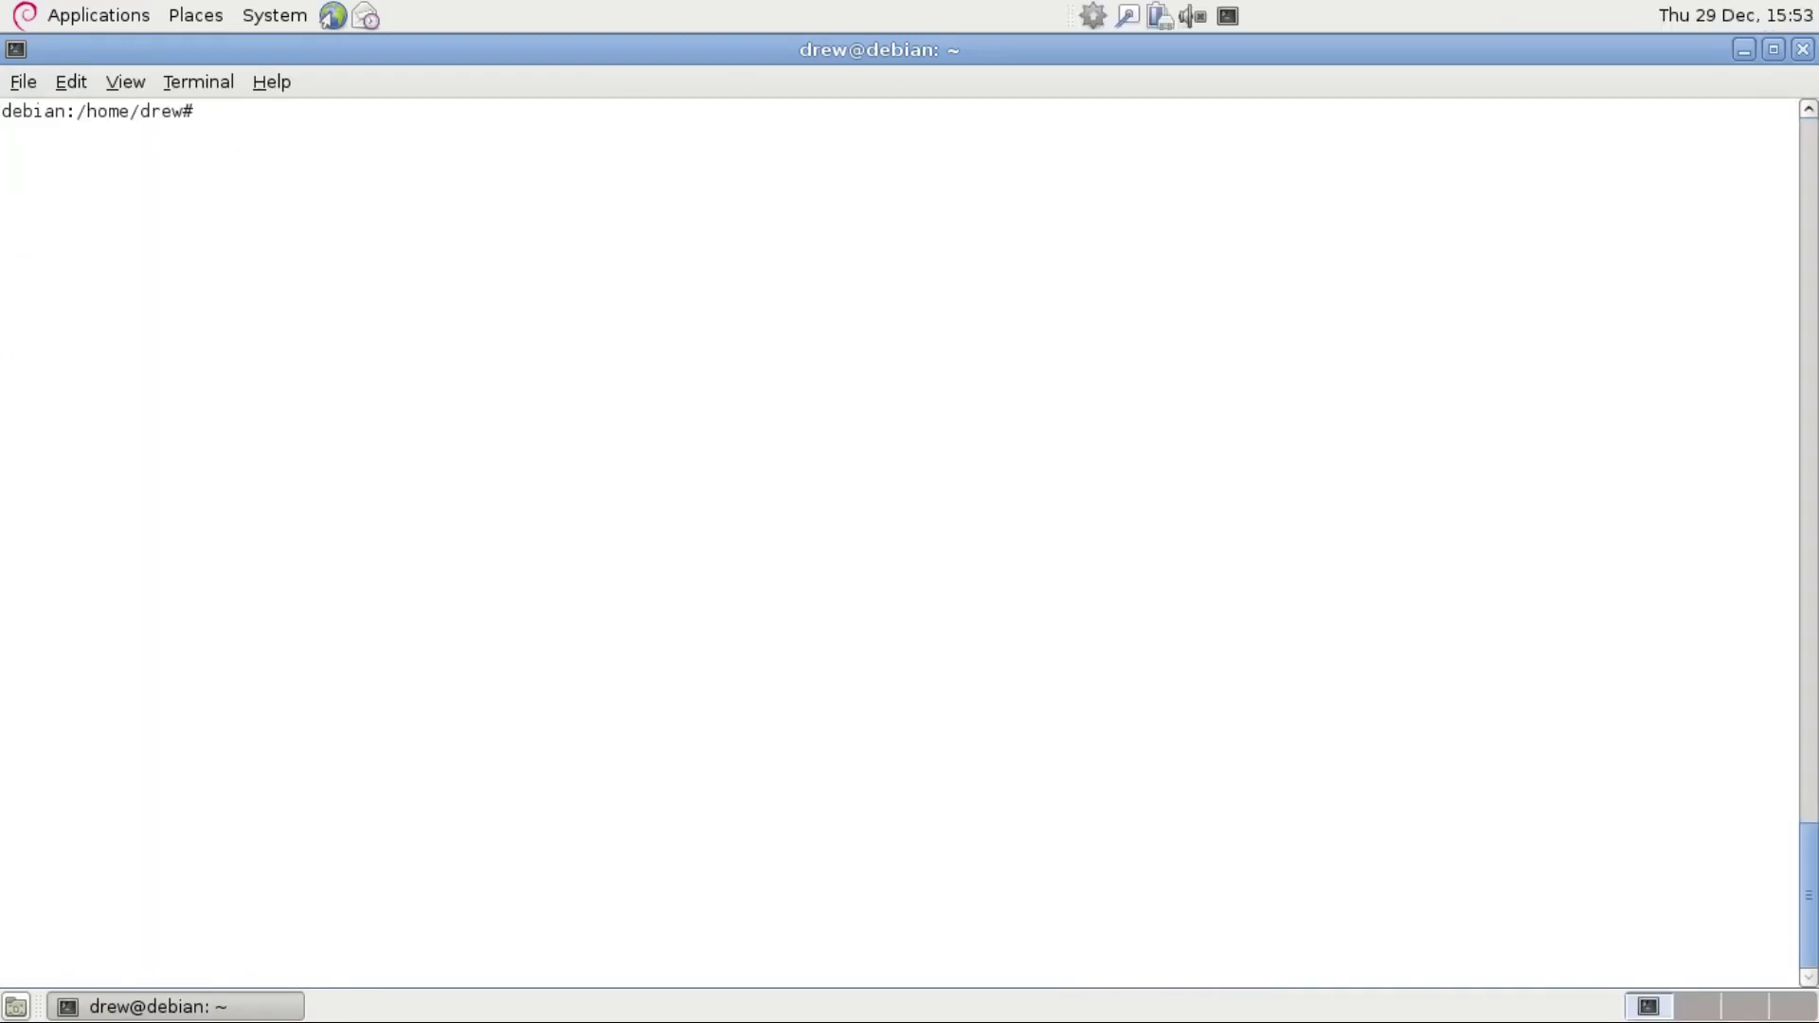
Run apt-get update, then apt-get dist-upgrade, agreeing to continue and install unverified packages.
text(apt-get upda)
text(te)
key(Return)
key(Up)
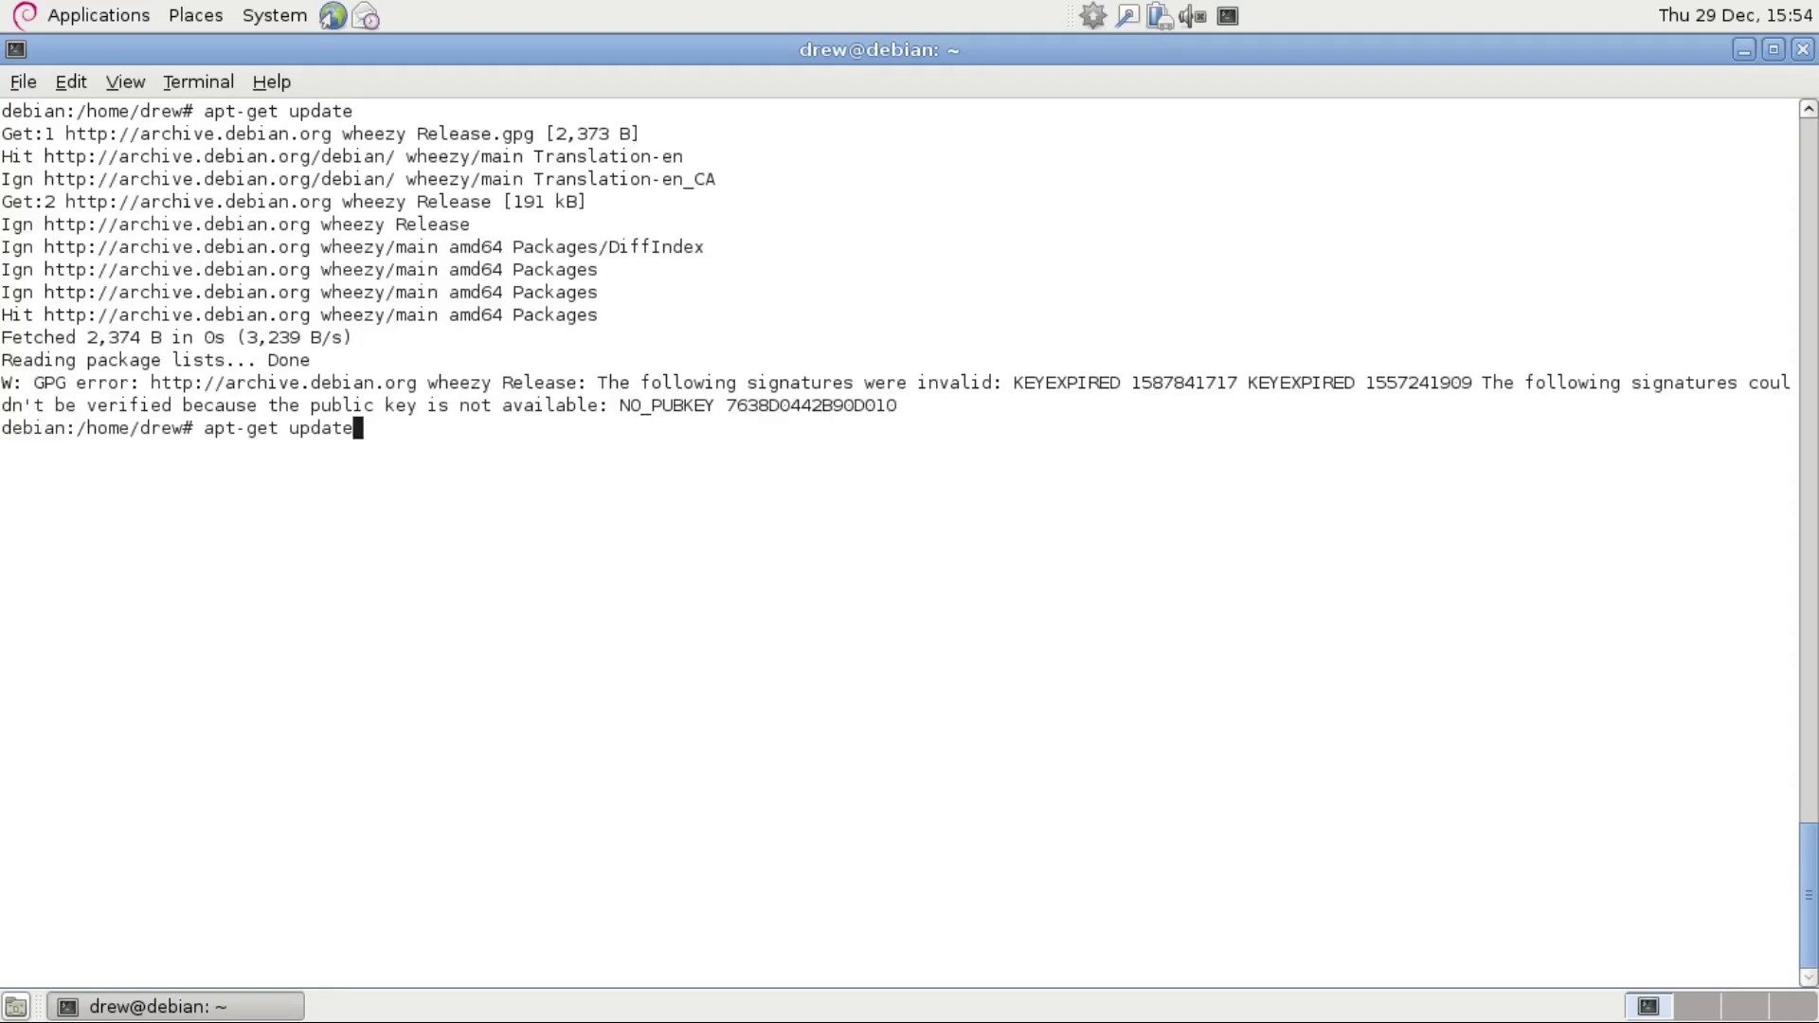
key(BackSpace)
key(BackSpace)
key(BackSpace)
key(BackSpace)
key(BackSpace)
key(BackSpace)
text(dist-upgrade)
key(Return)
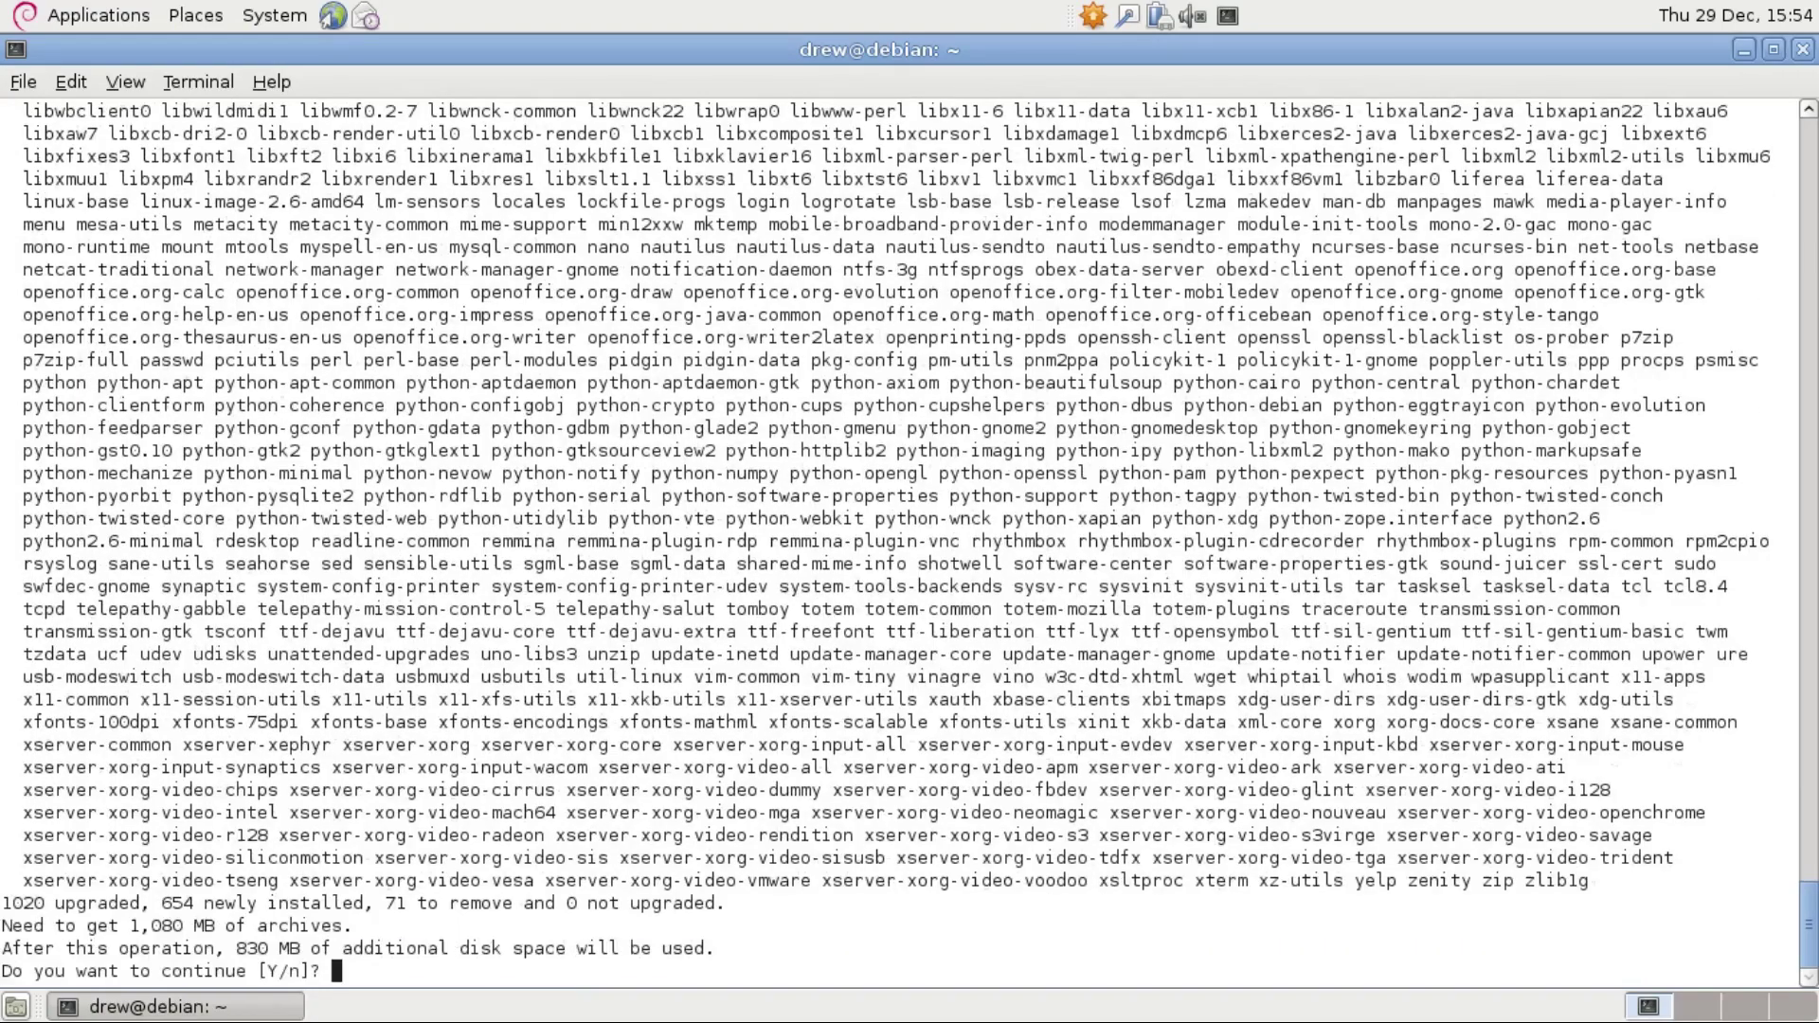
key(Return)
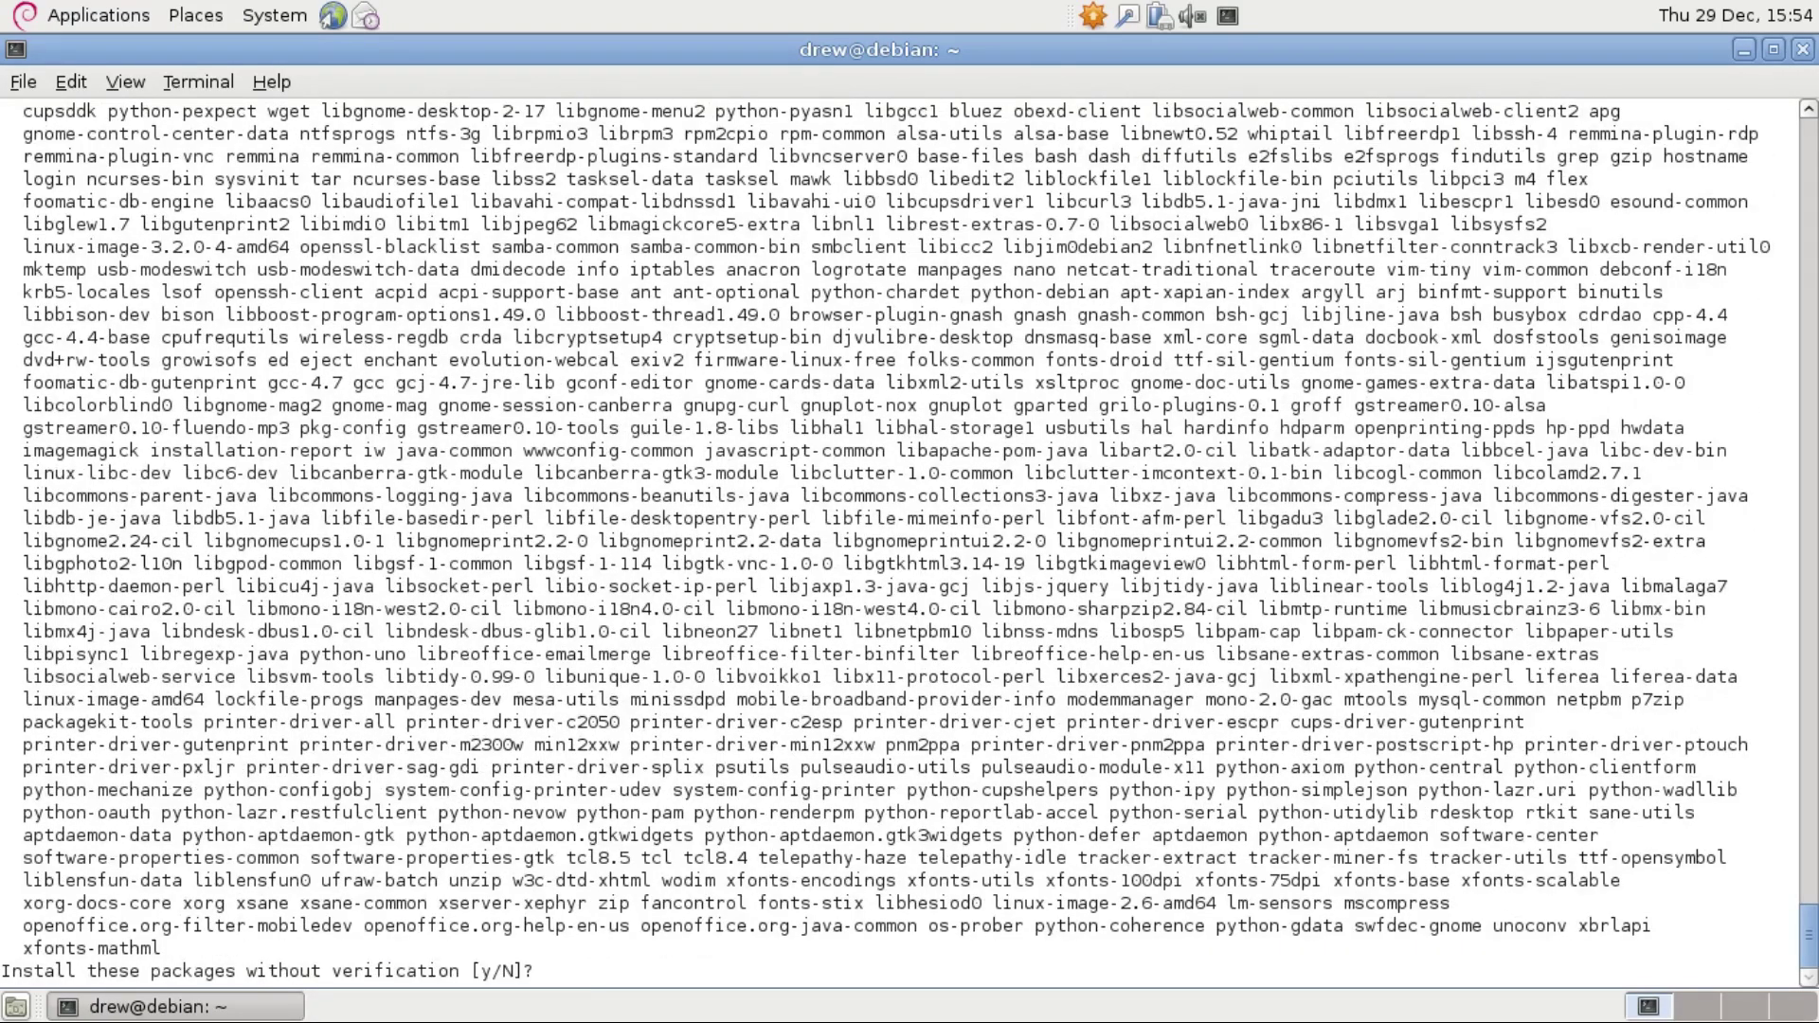
text(y)
key(Return)
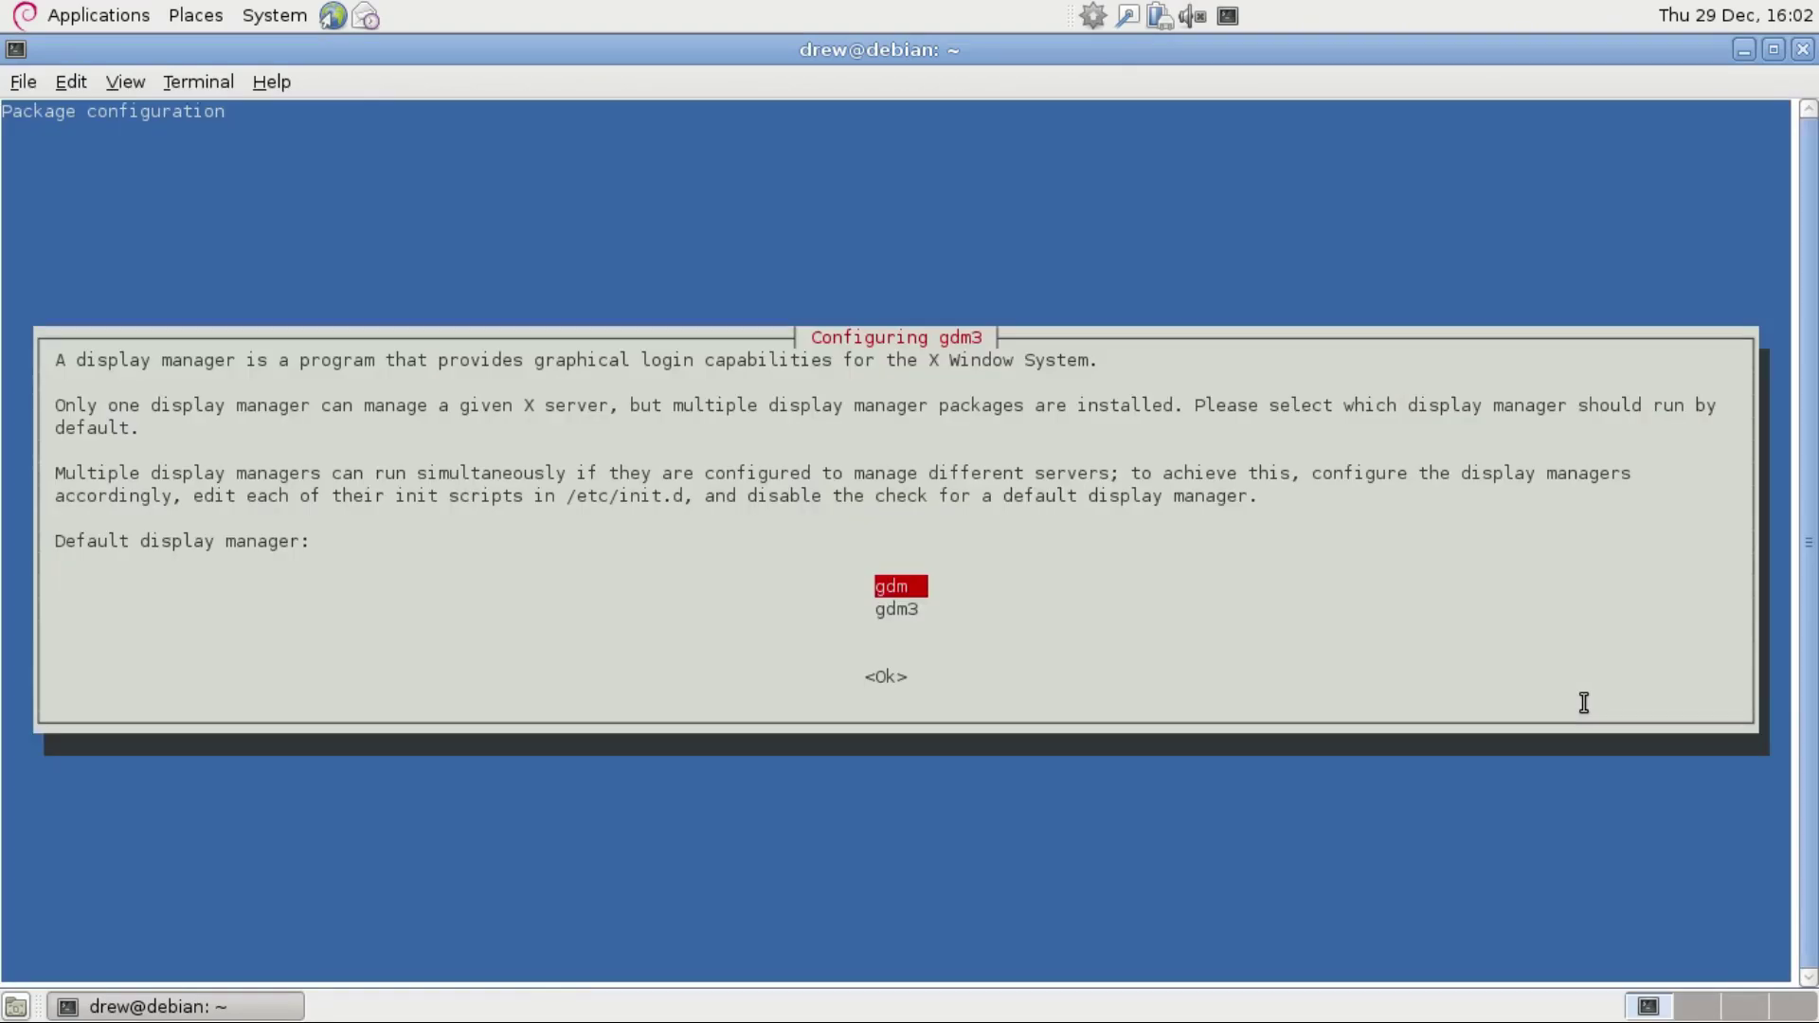
Pick gdm3 as display manager, allow service restarts, and install GRUB on /dev/sda.
key(Down)
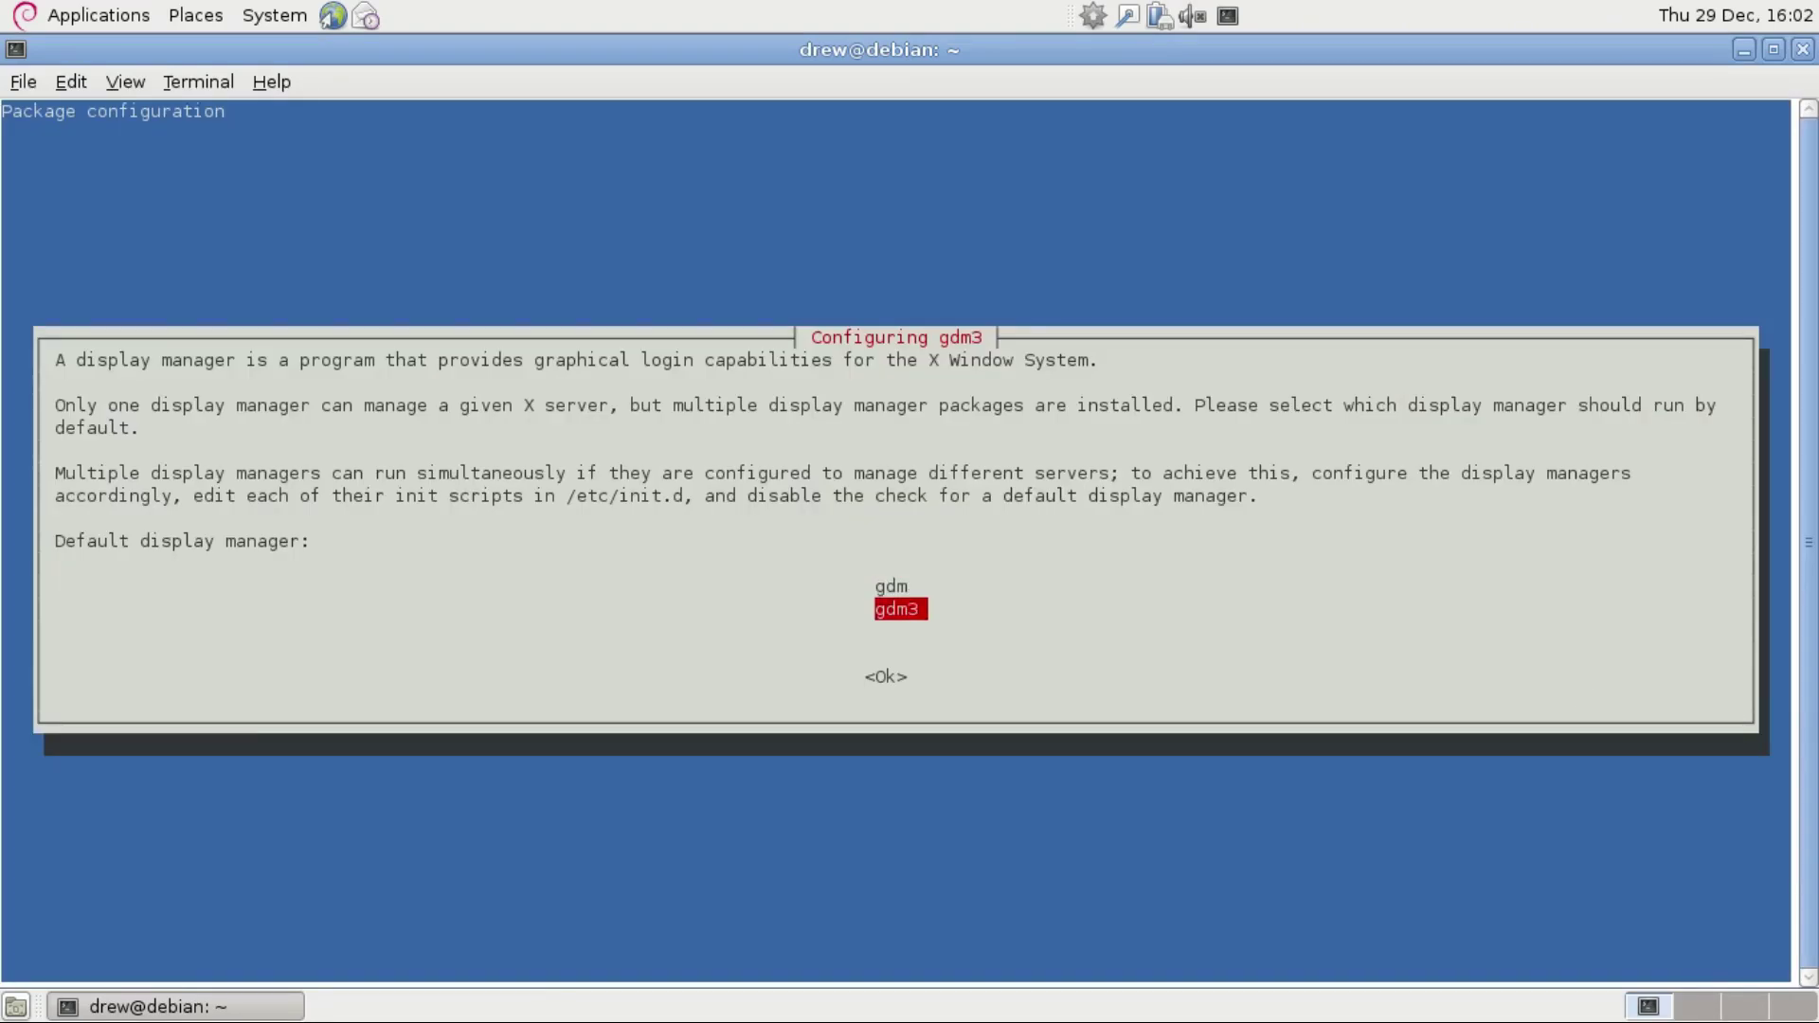
key(Return)
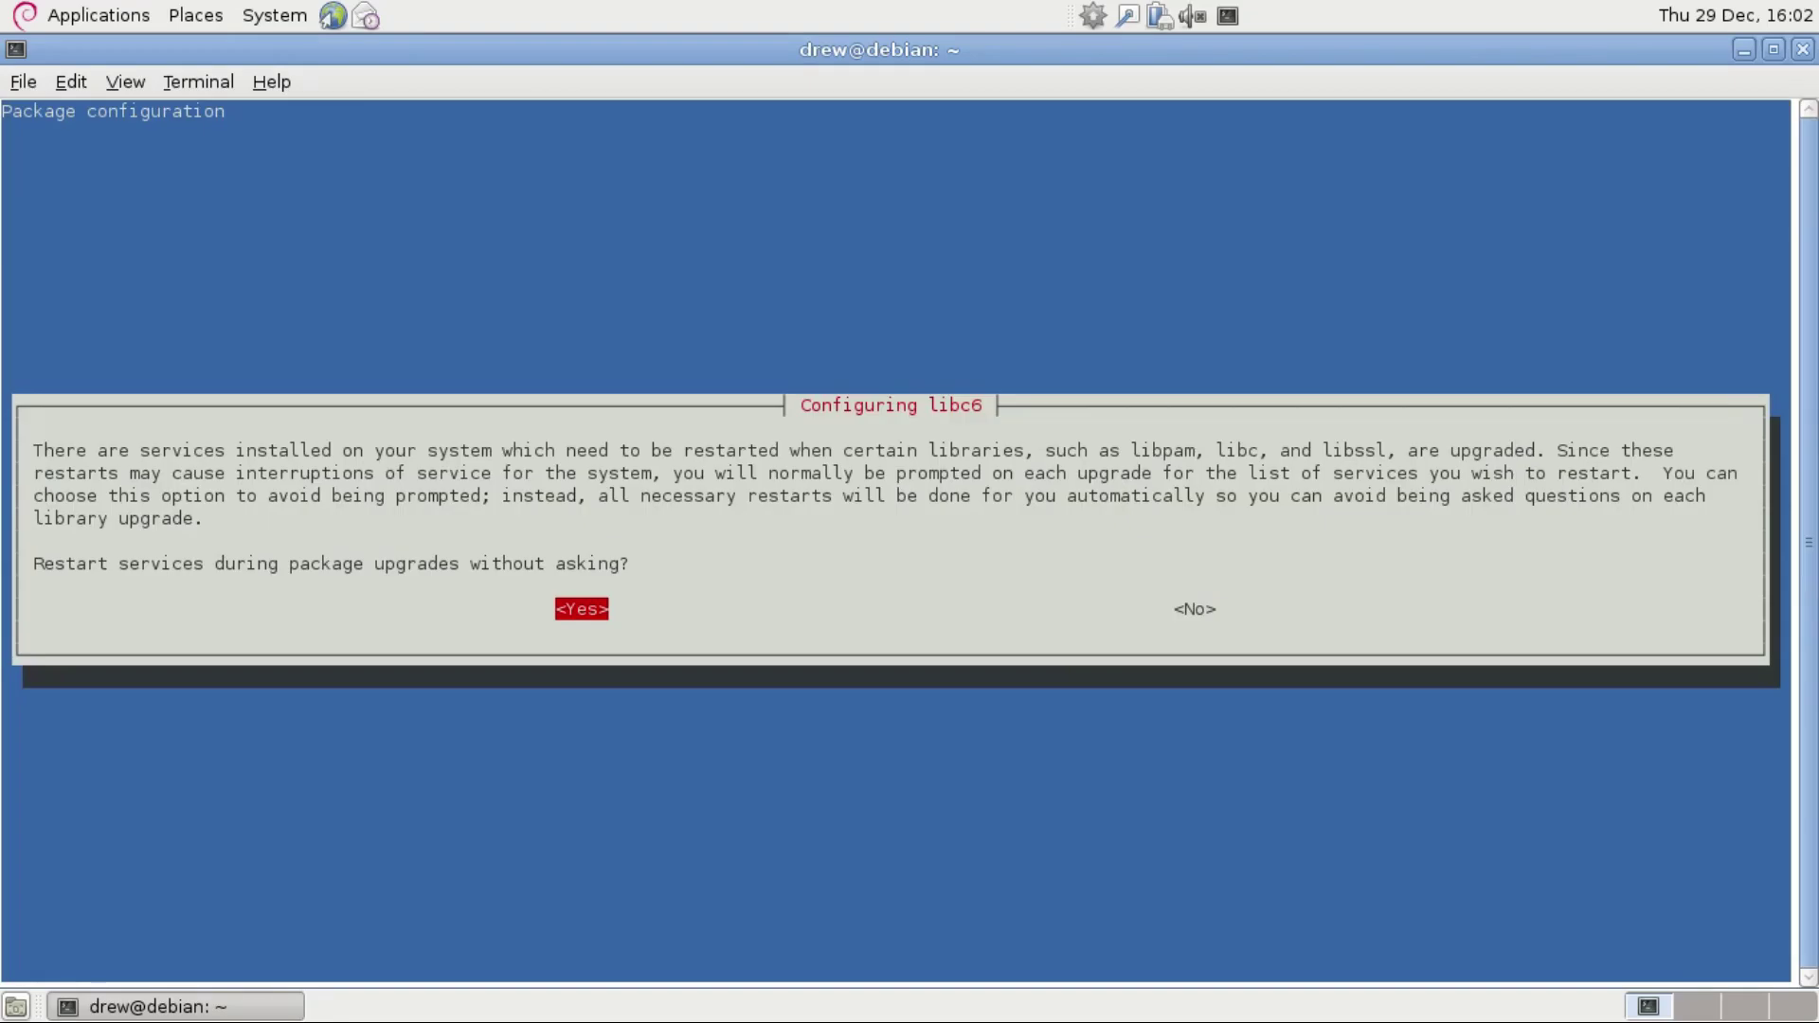
key(Return)
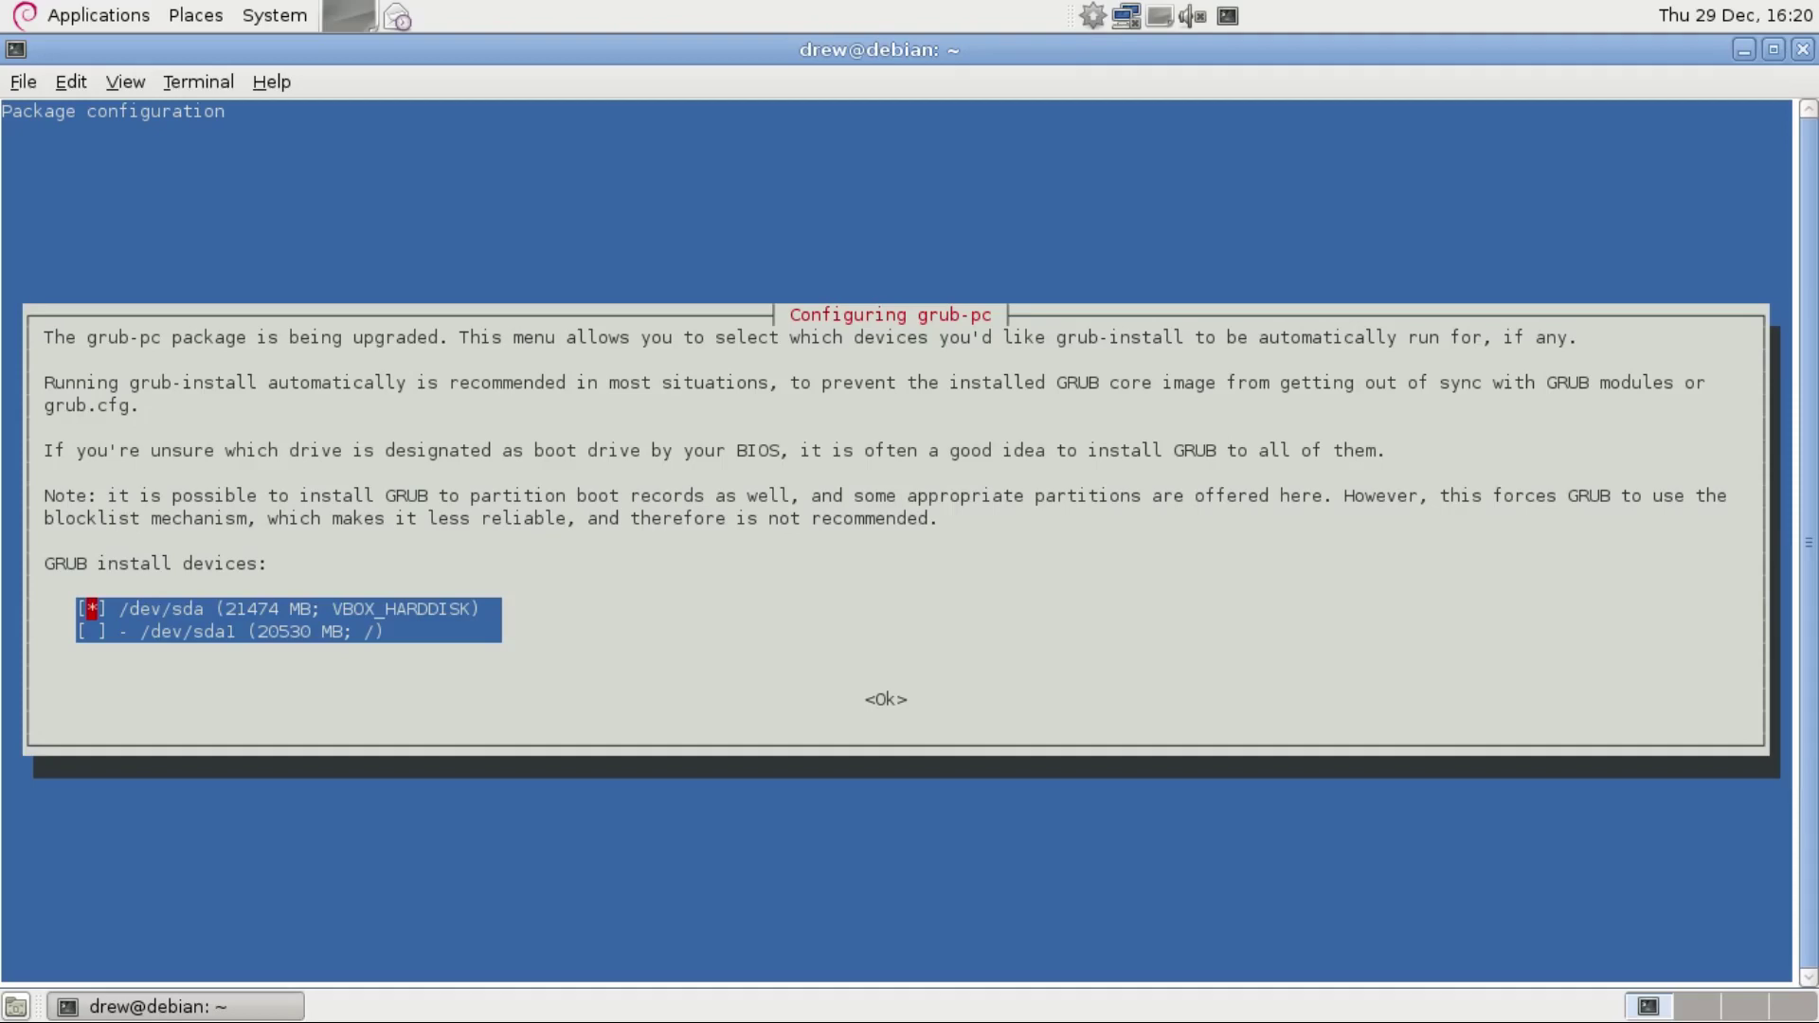
key(Return)
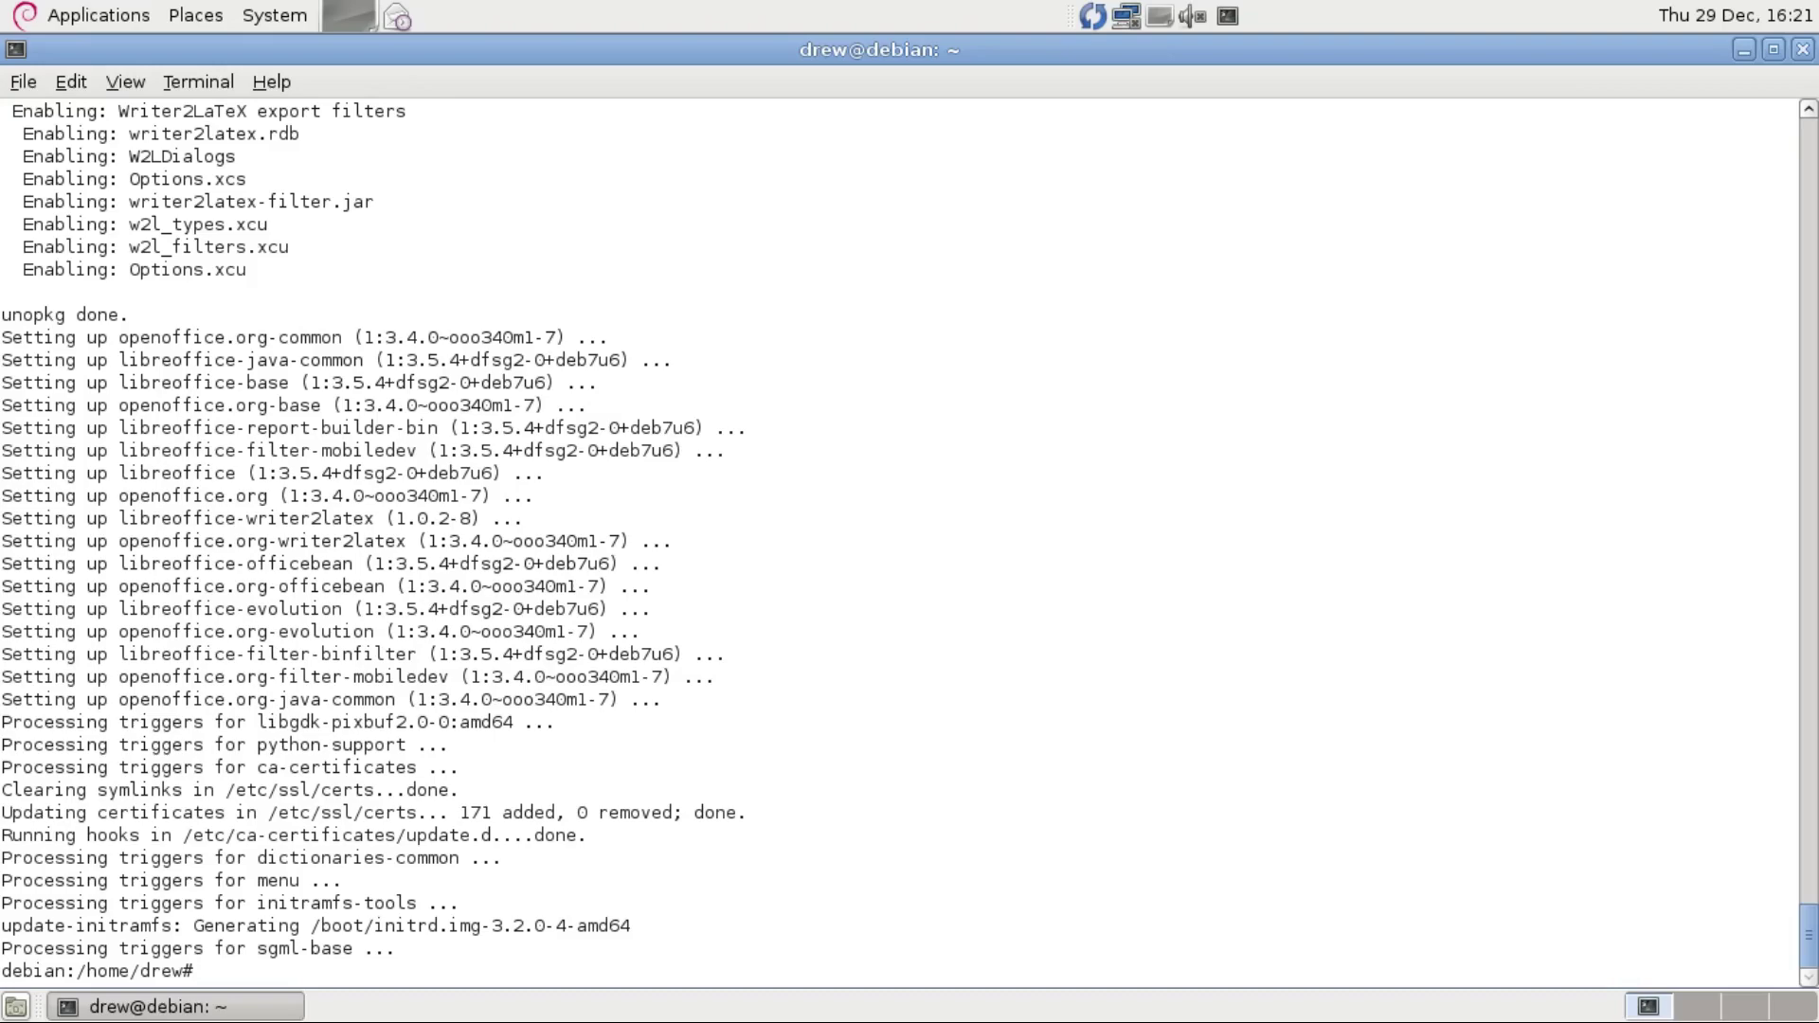
Reboot into the 3.2.0-4-amd64 kernel and sign in as the desktop user with the account password.
text(reboot)
key(Return)
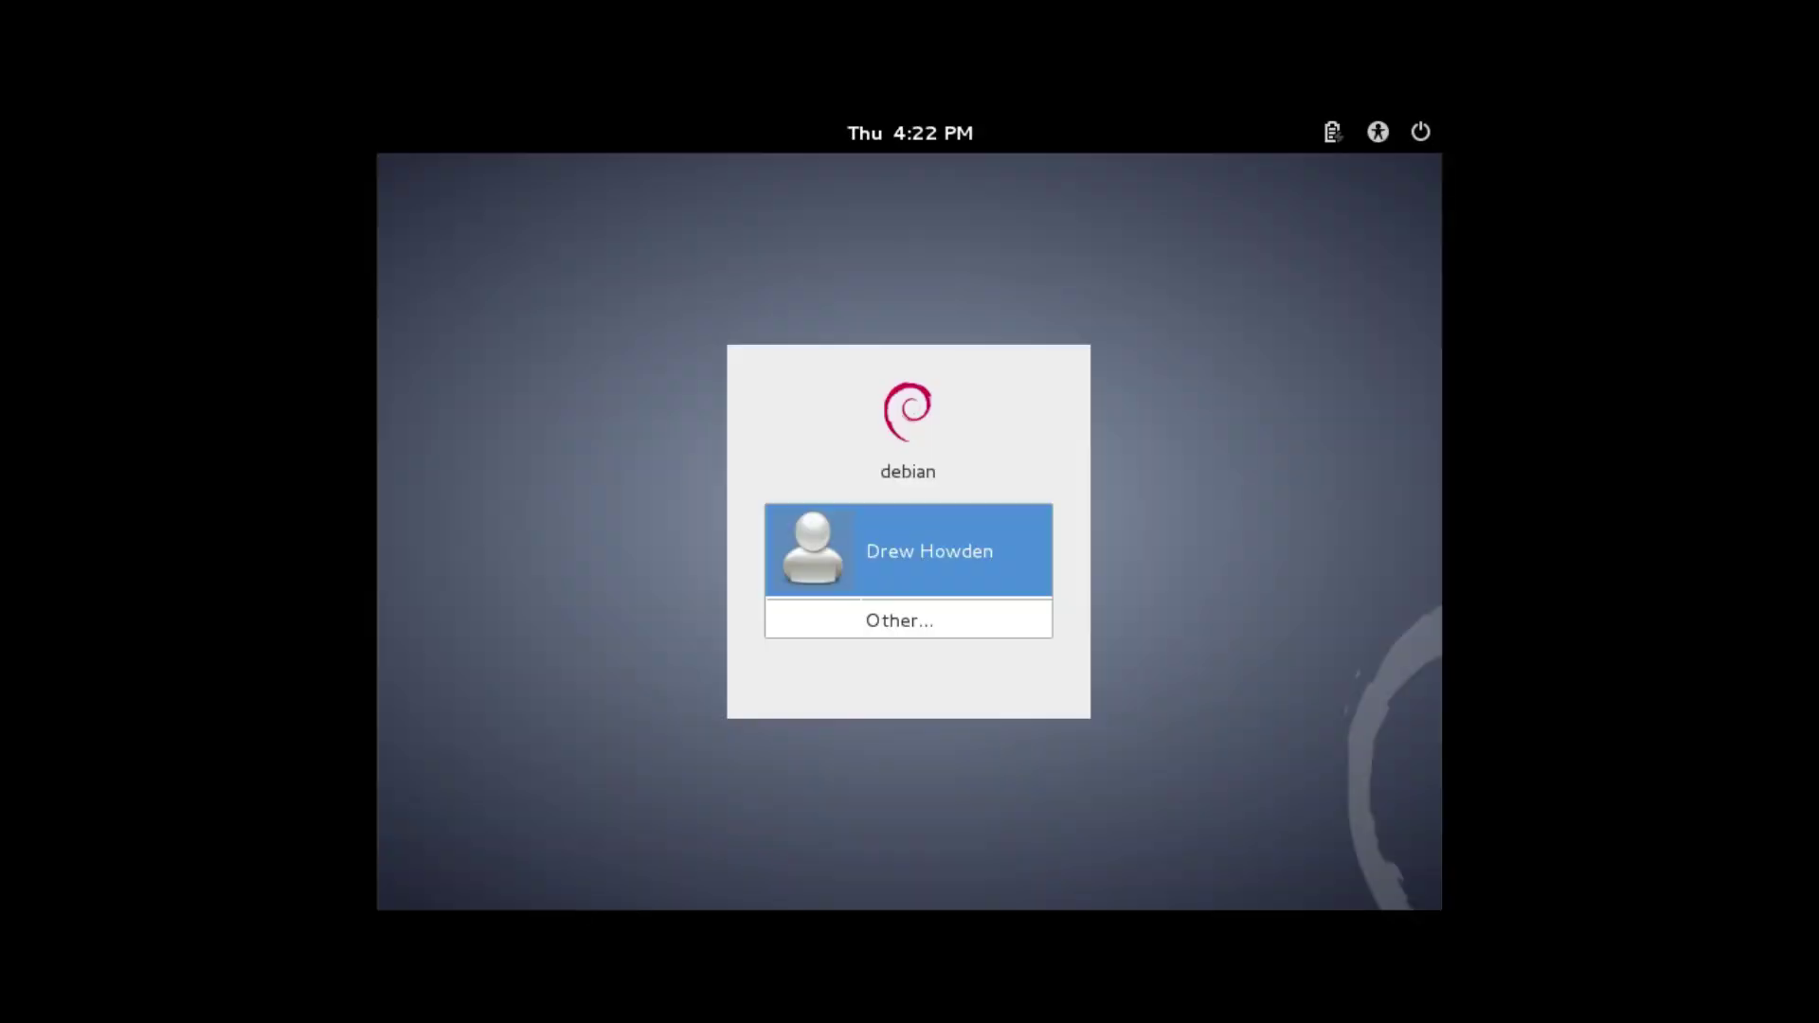
key(Return)
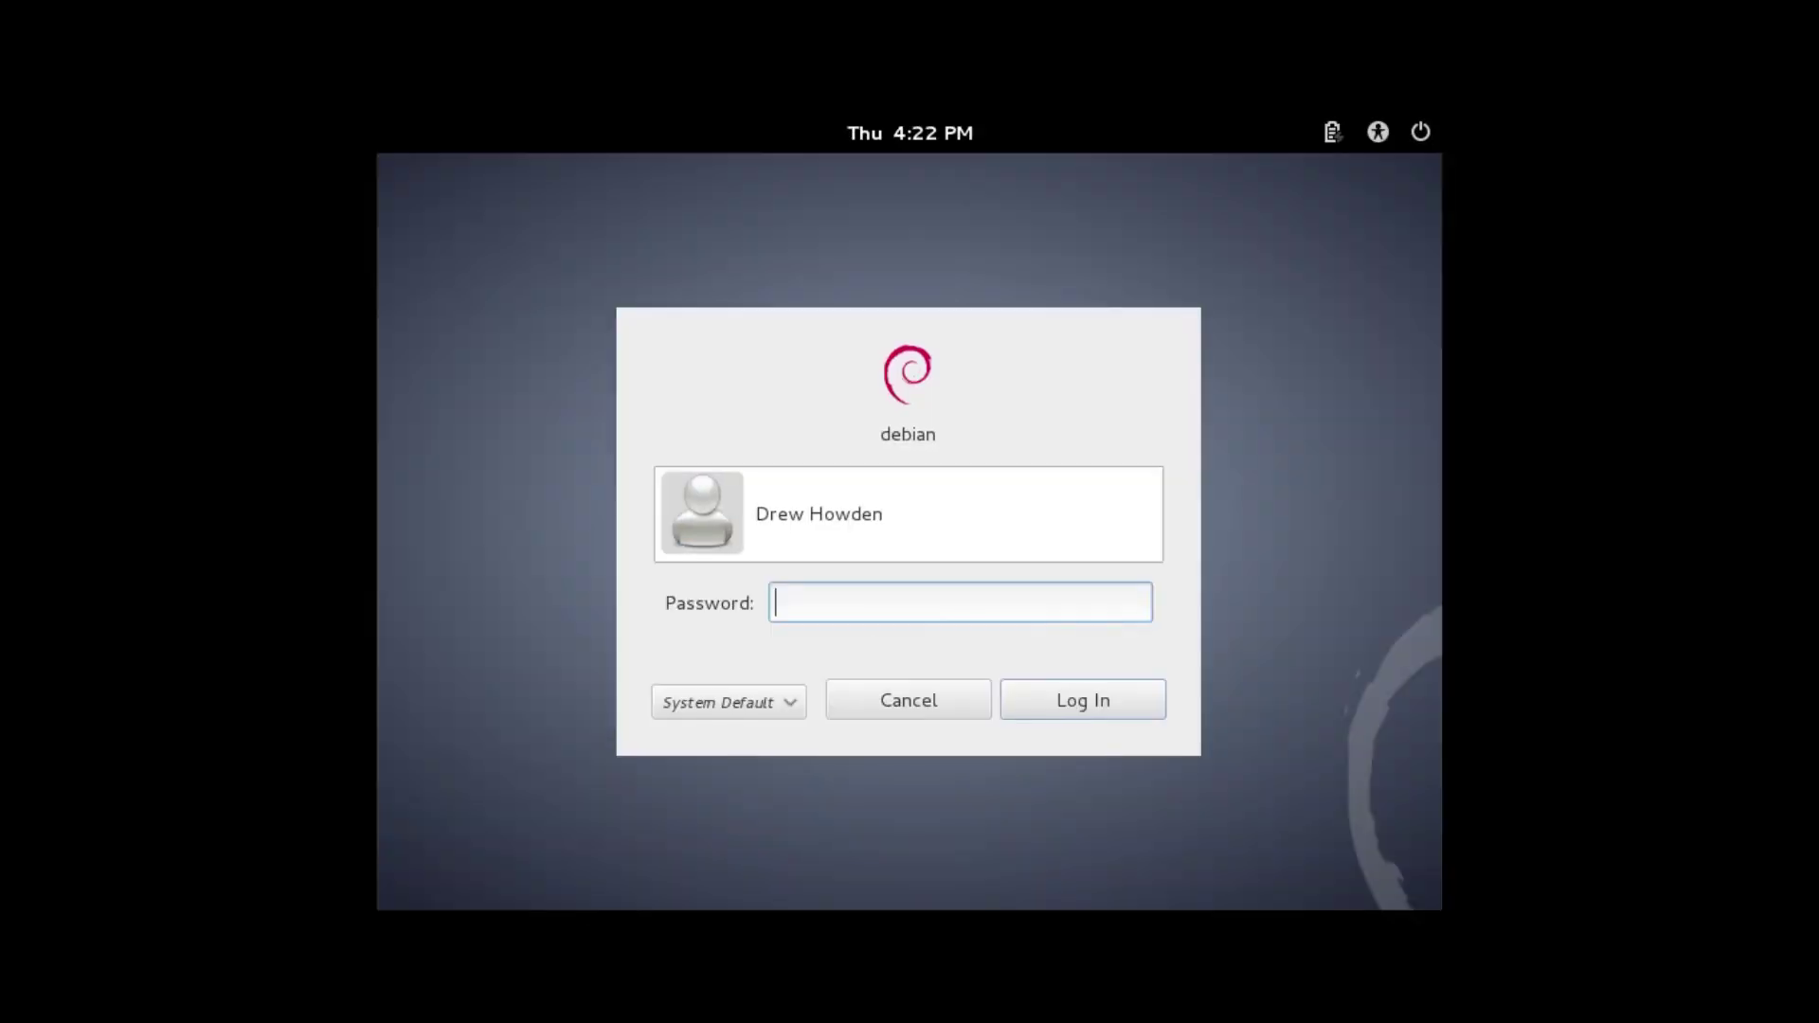
text(**********)
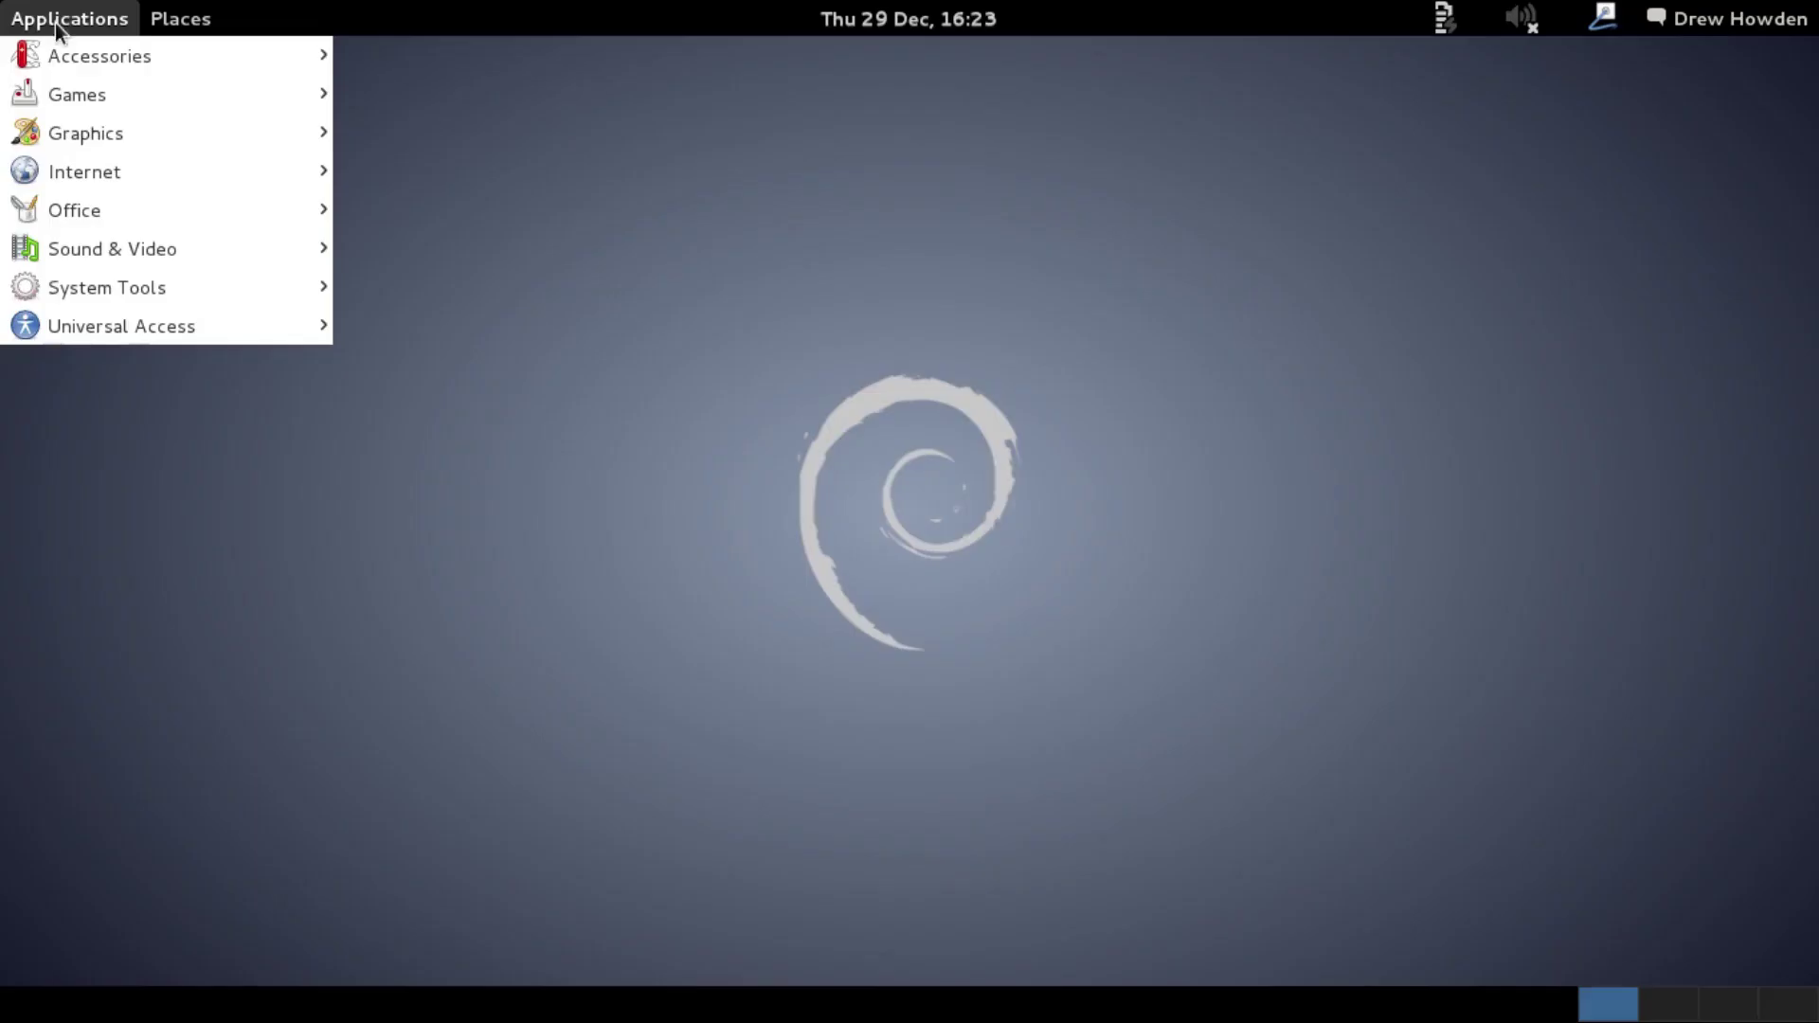
Open a terminal, confirm Debian 7.11 wheezy with lsb_release -a, and try sudo on sources.list.
mouse_move(128, 55)
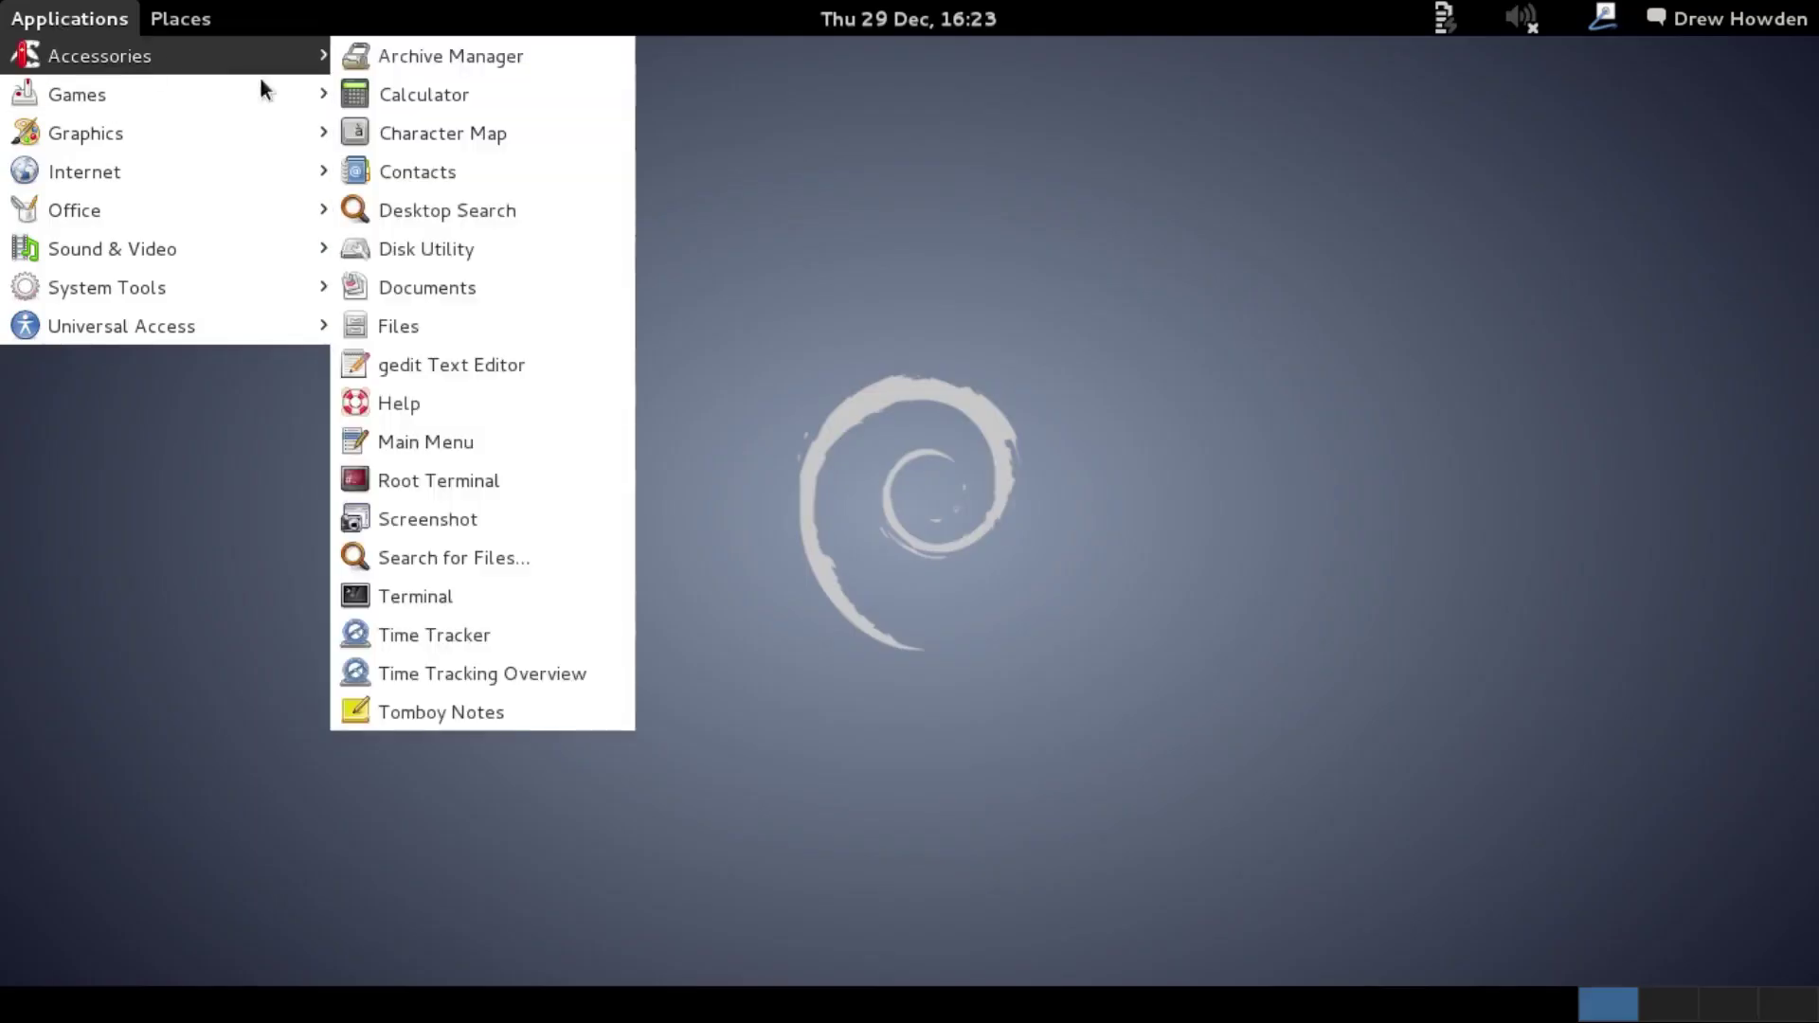
click(455, 595)
text(lsb_release -a)
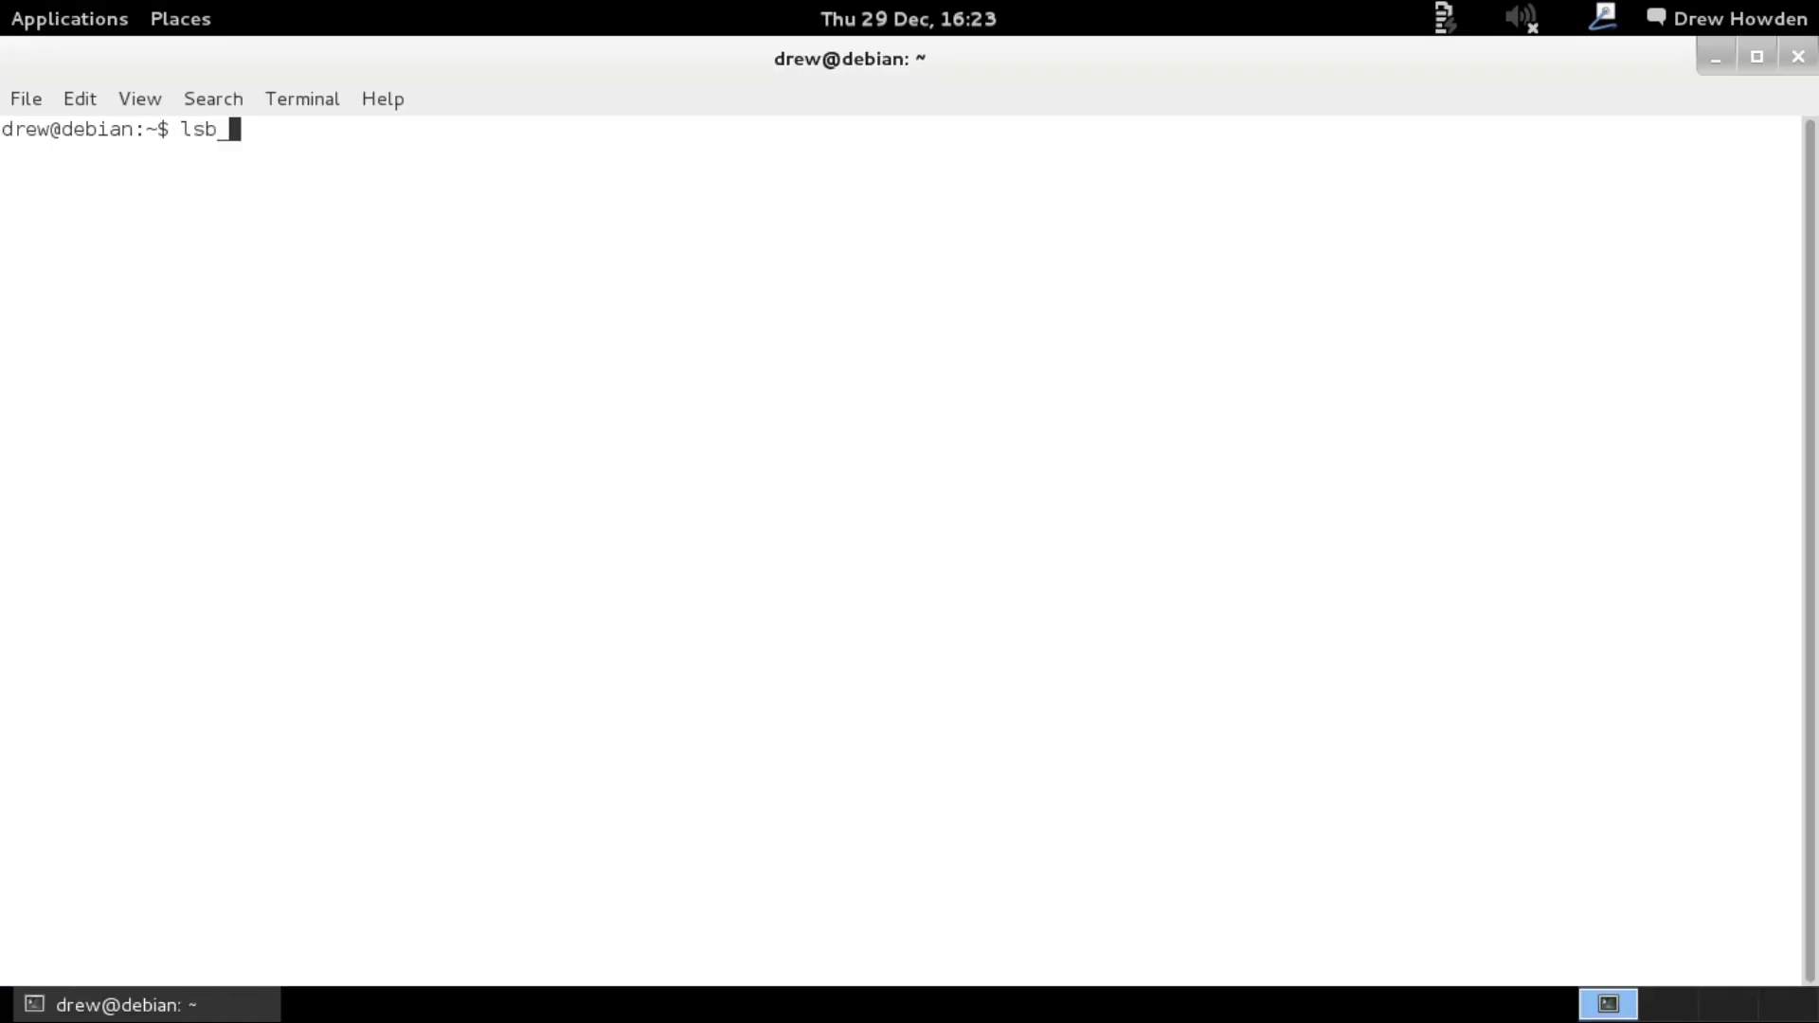
key(Return)
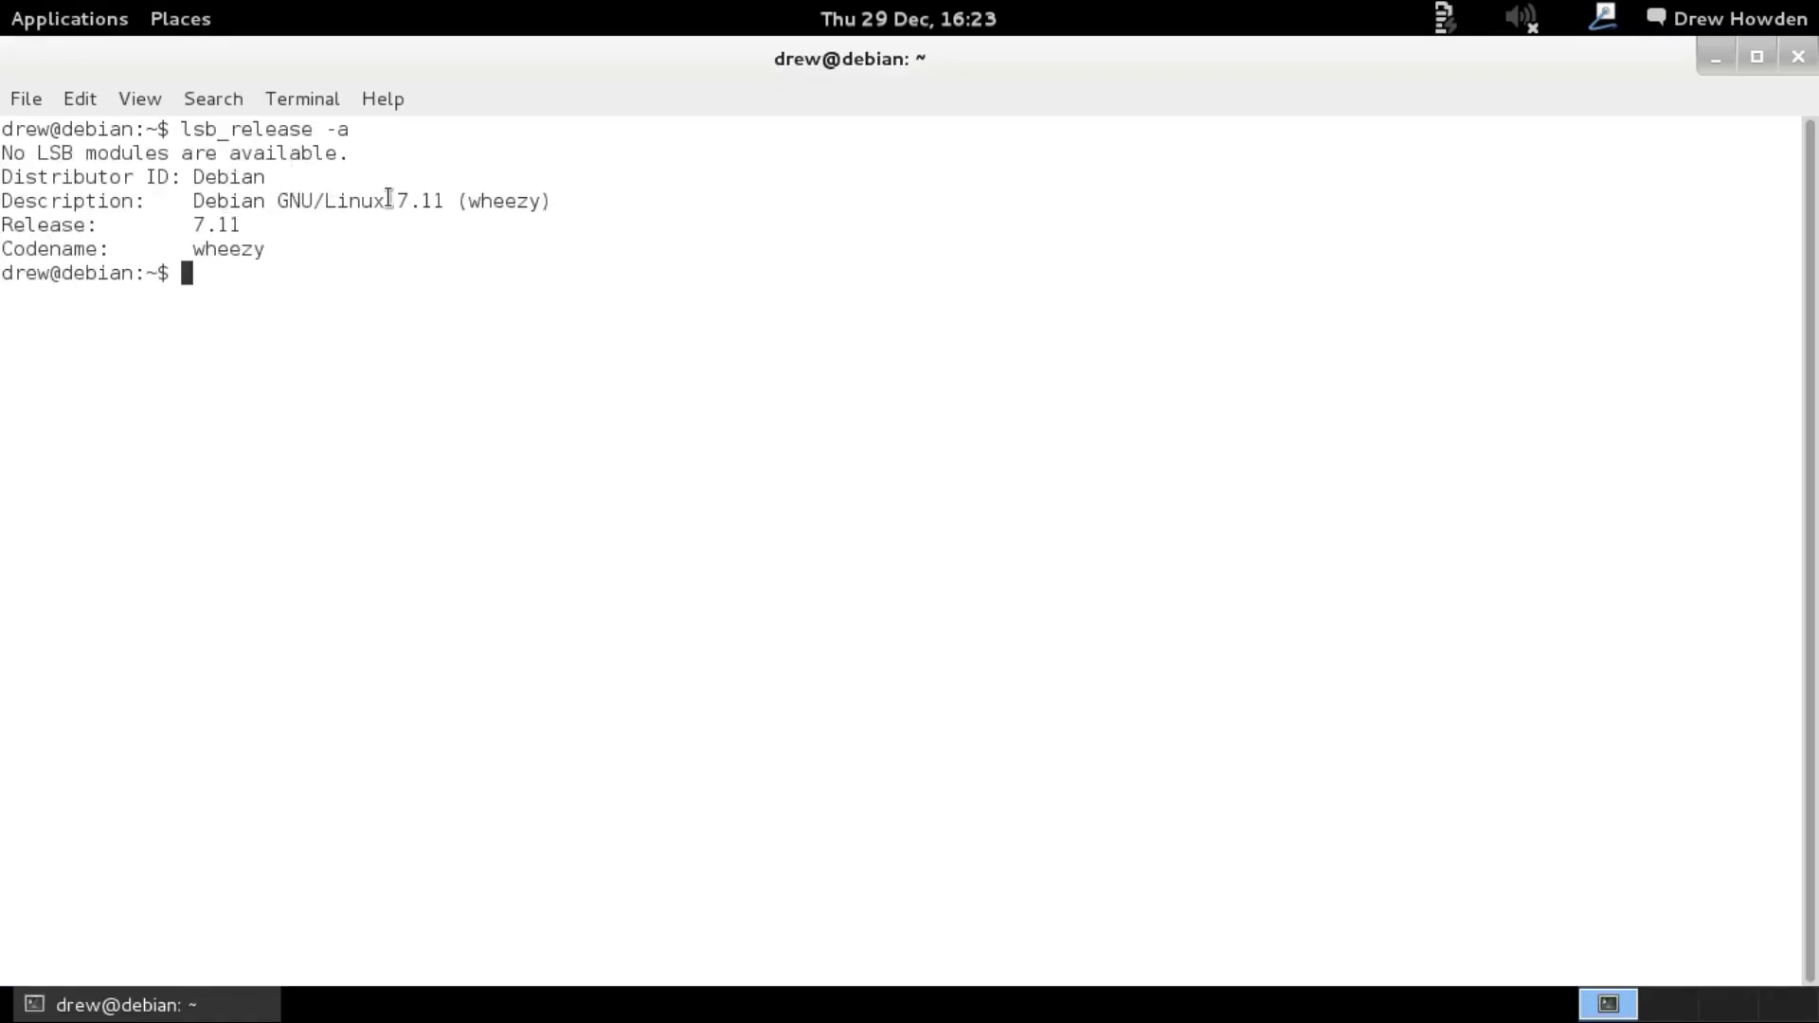
text(sudo /etc/a)
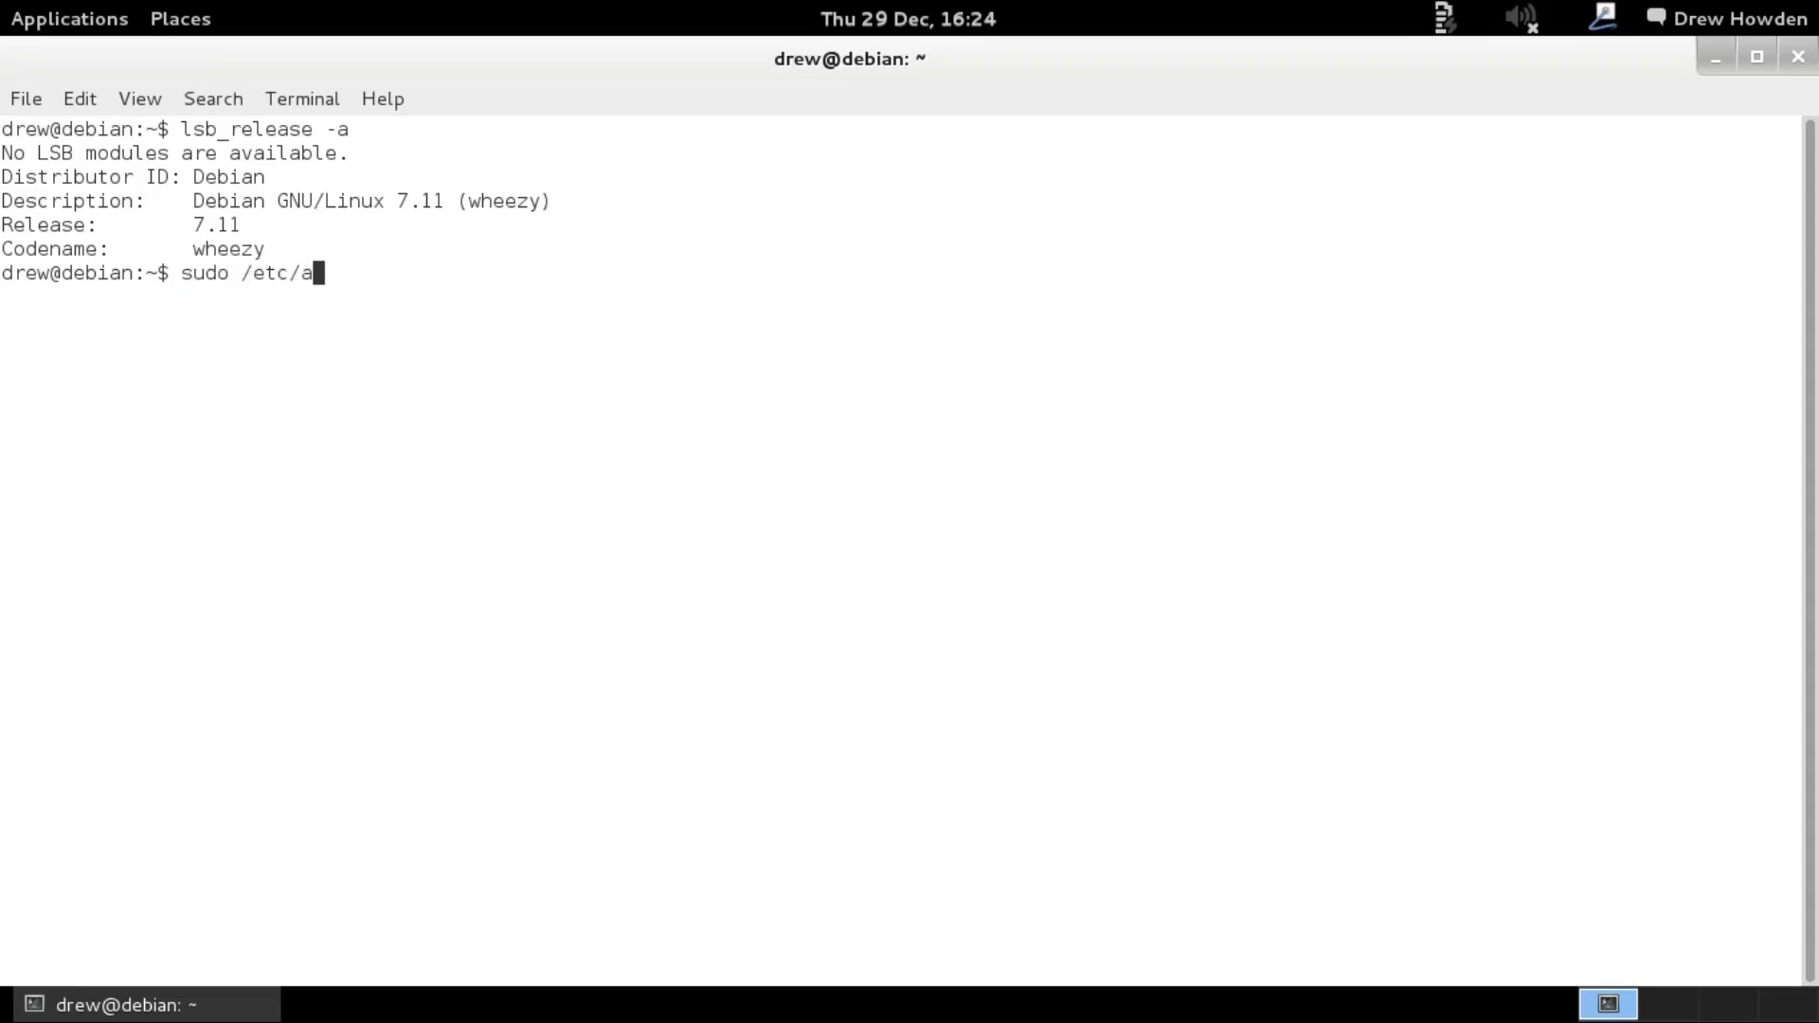
text(pt/sources.list)
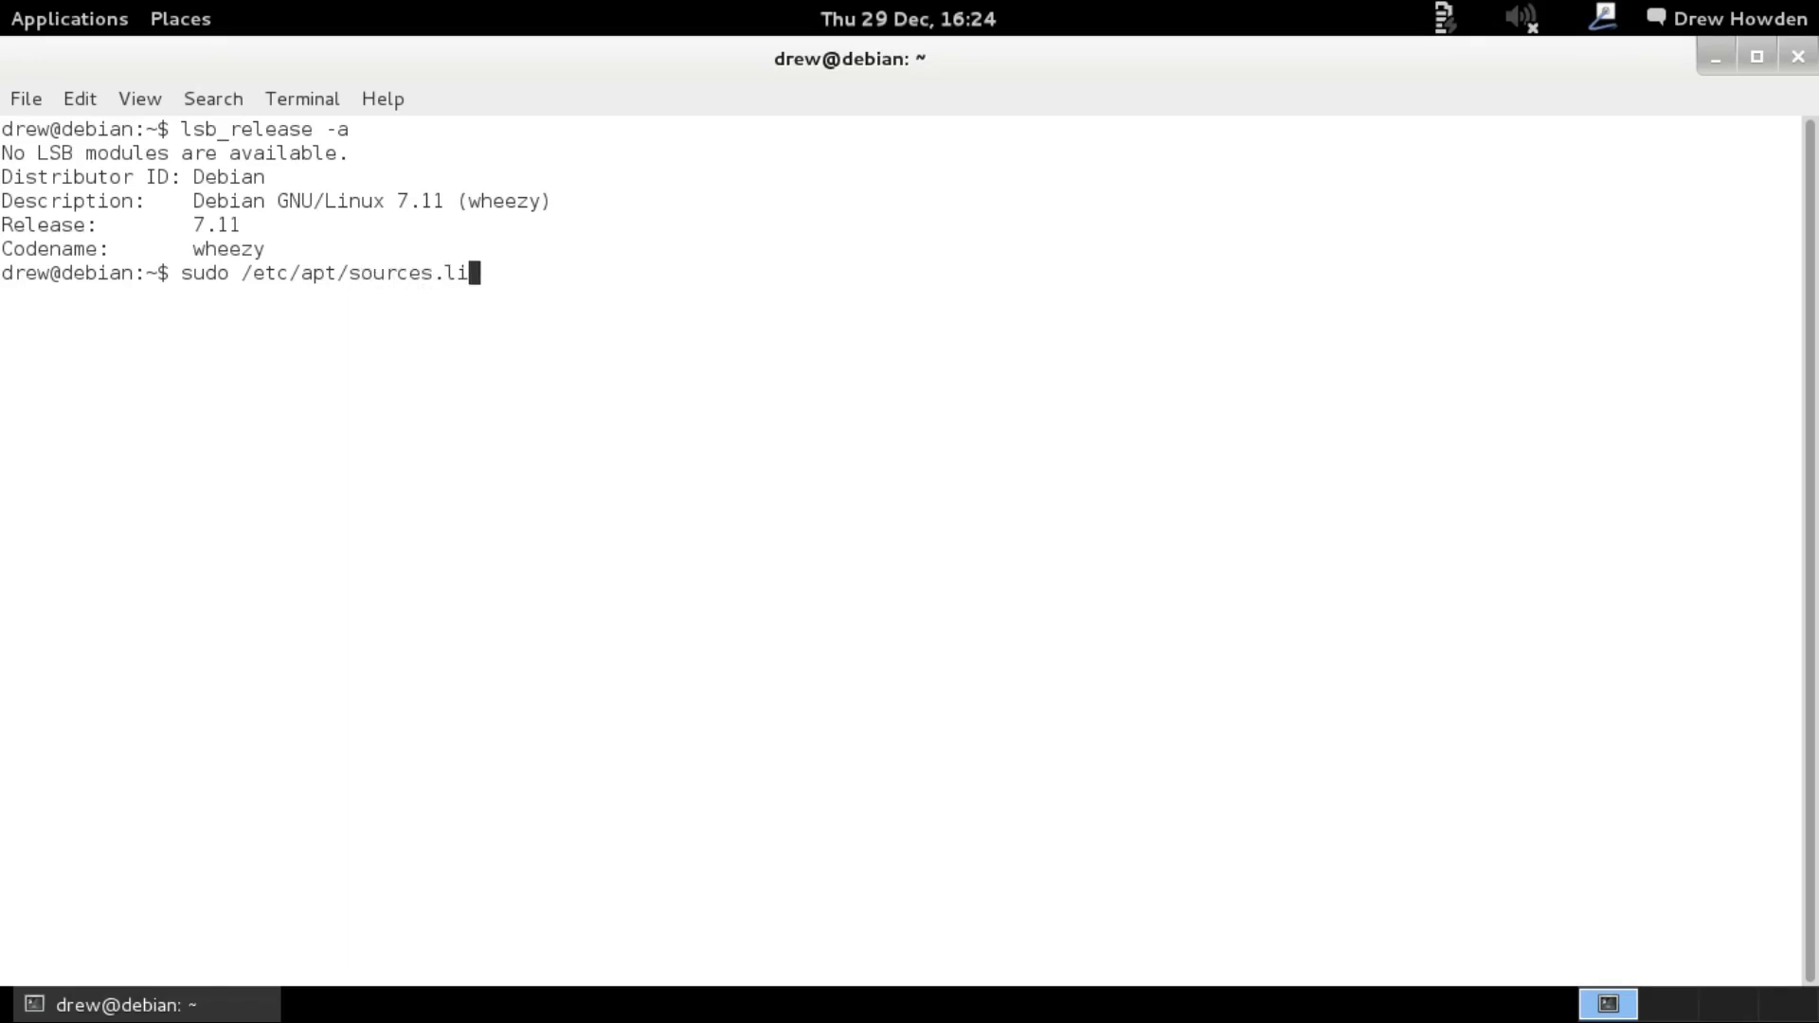
key(Return)
Become root with the root password and add the desktop user to the sudo group.
text(su)
key(Return)
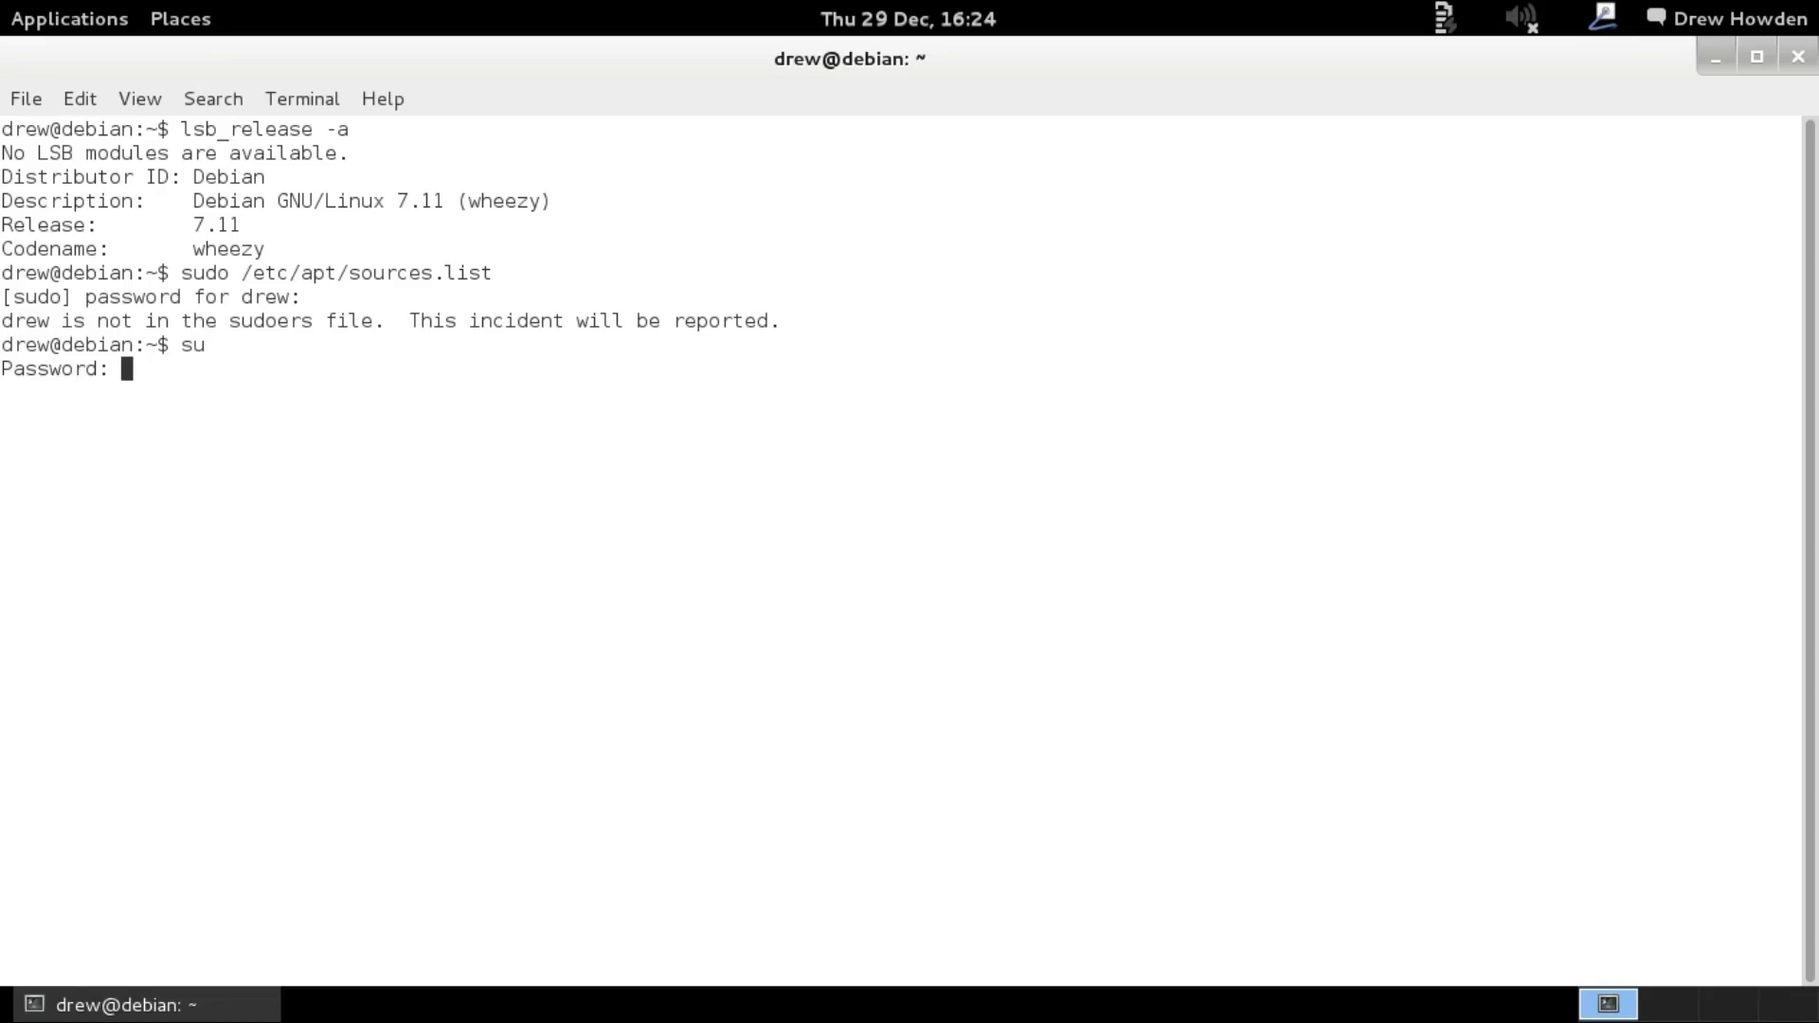
key(Return)
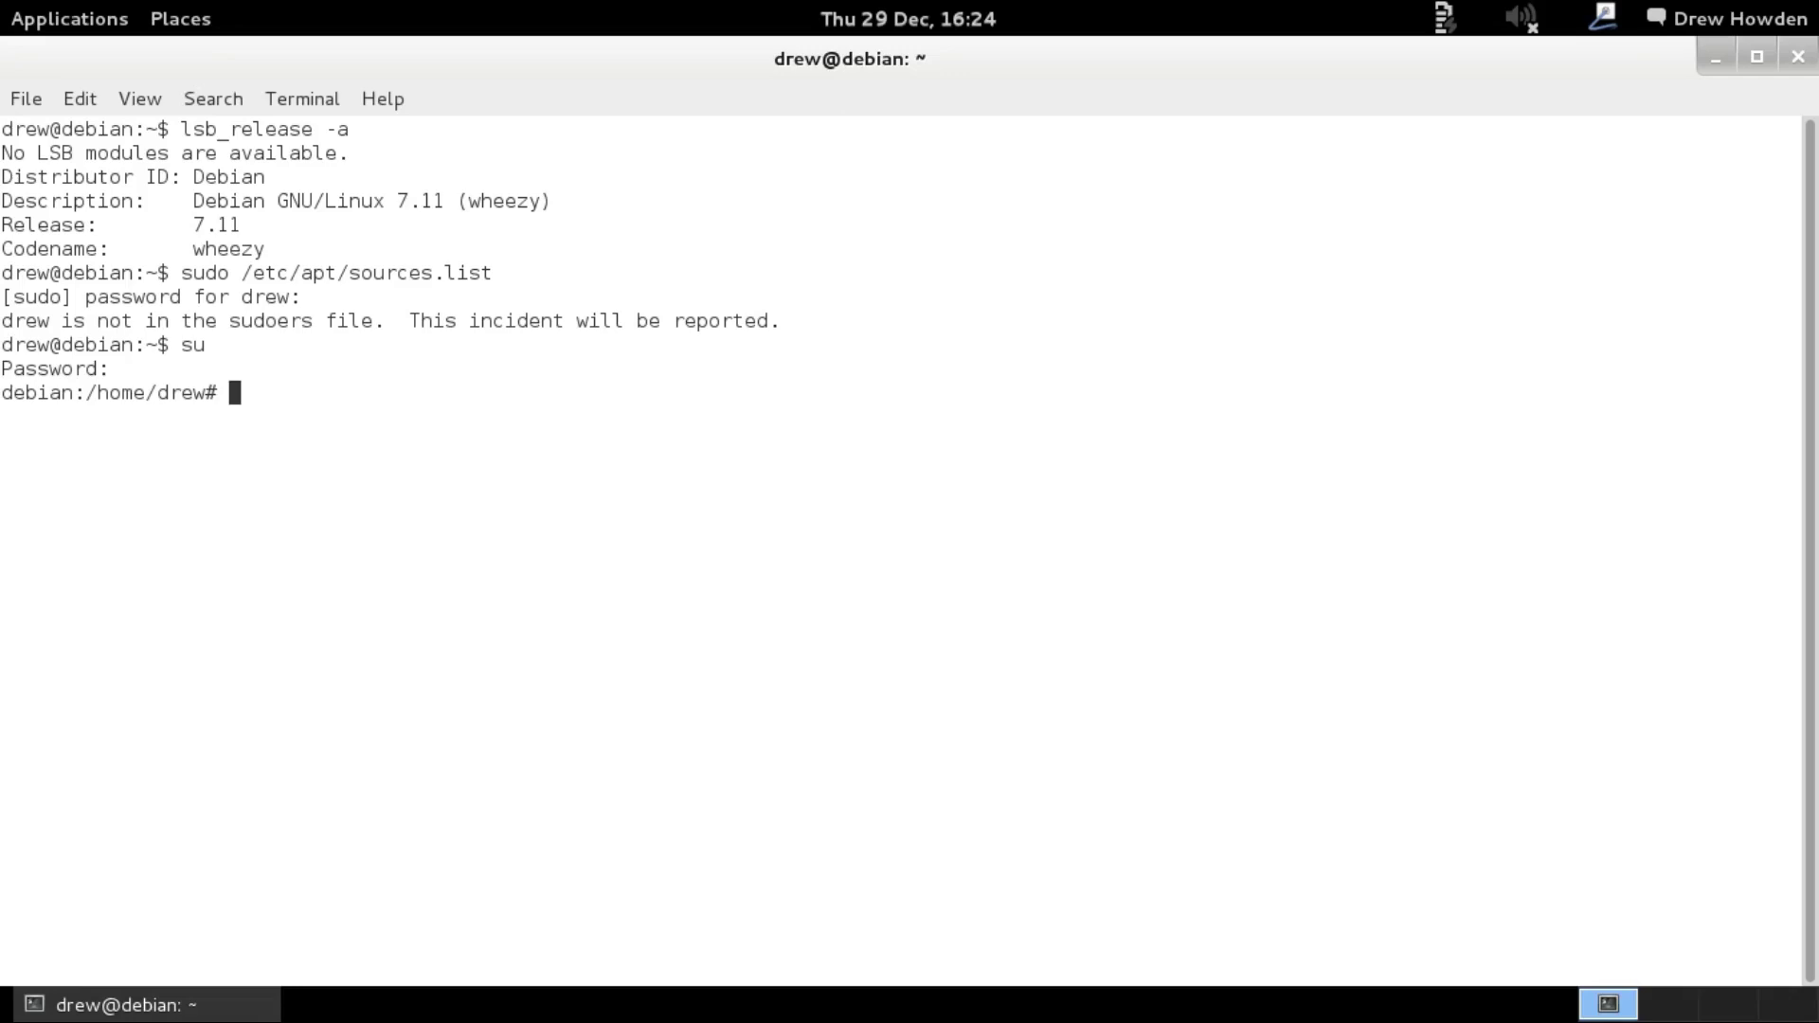
text(adduser drew s)
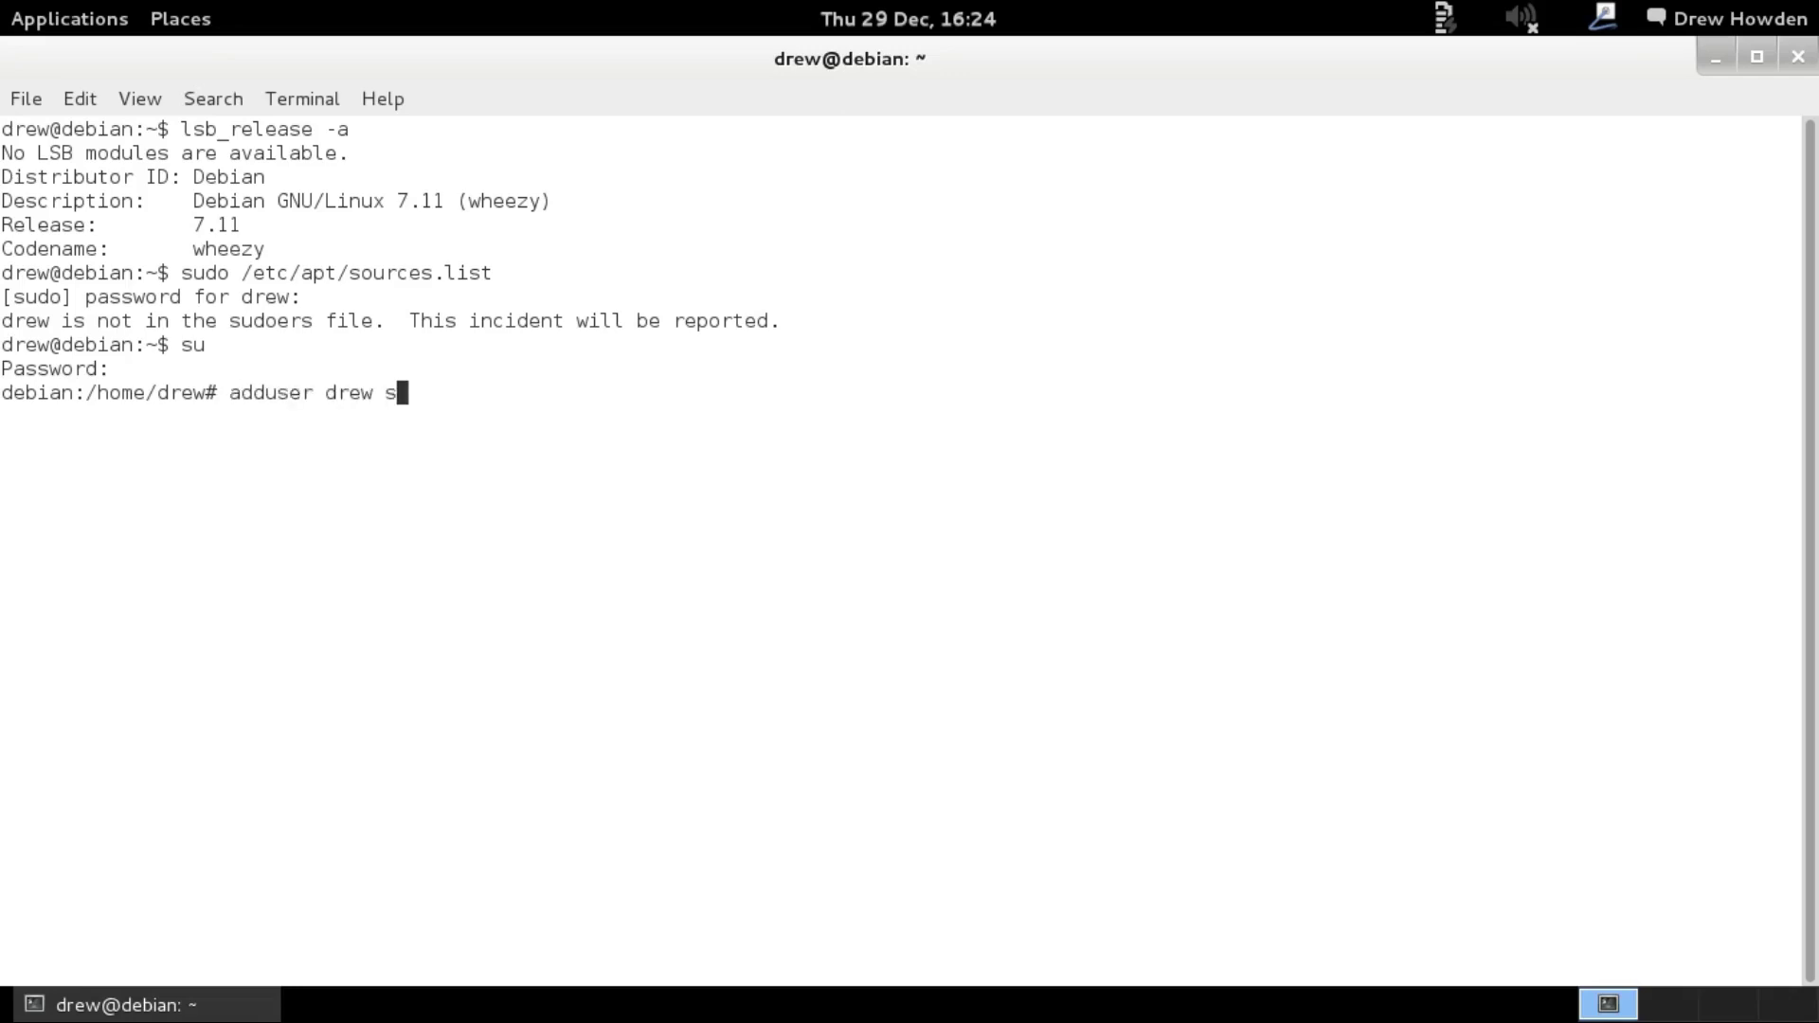
text(udo)
key(Return)
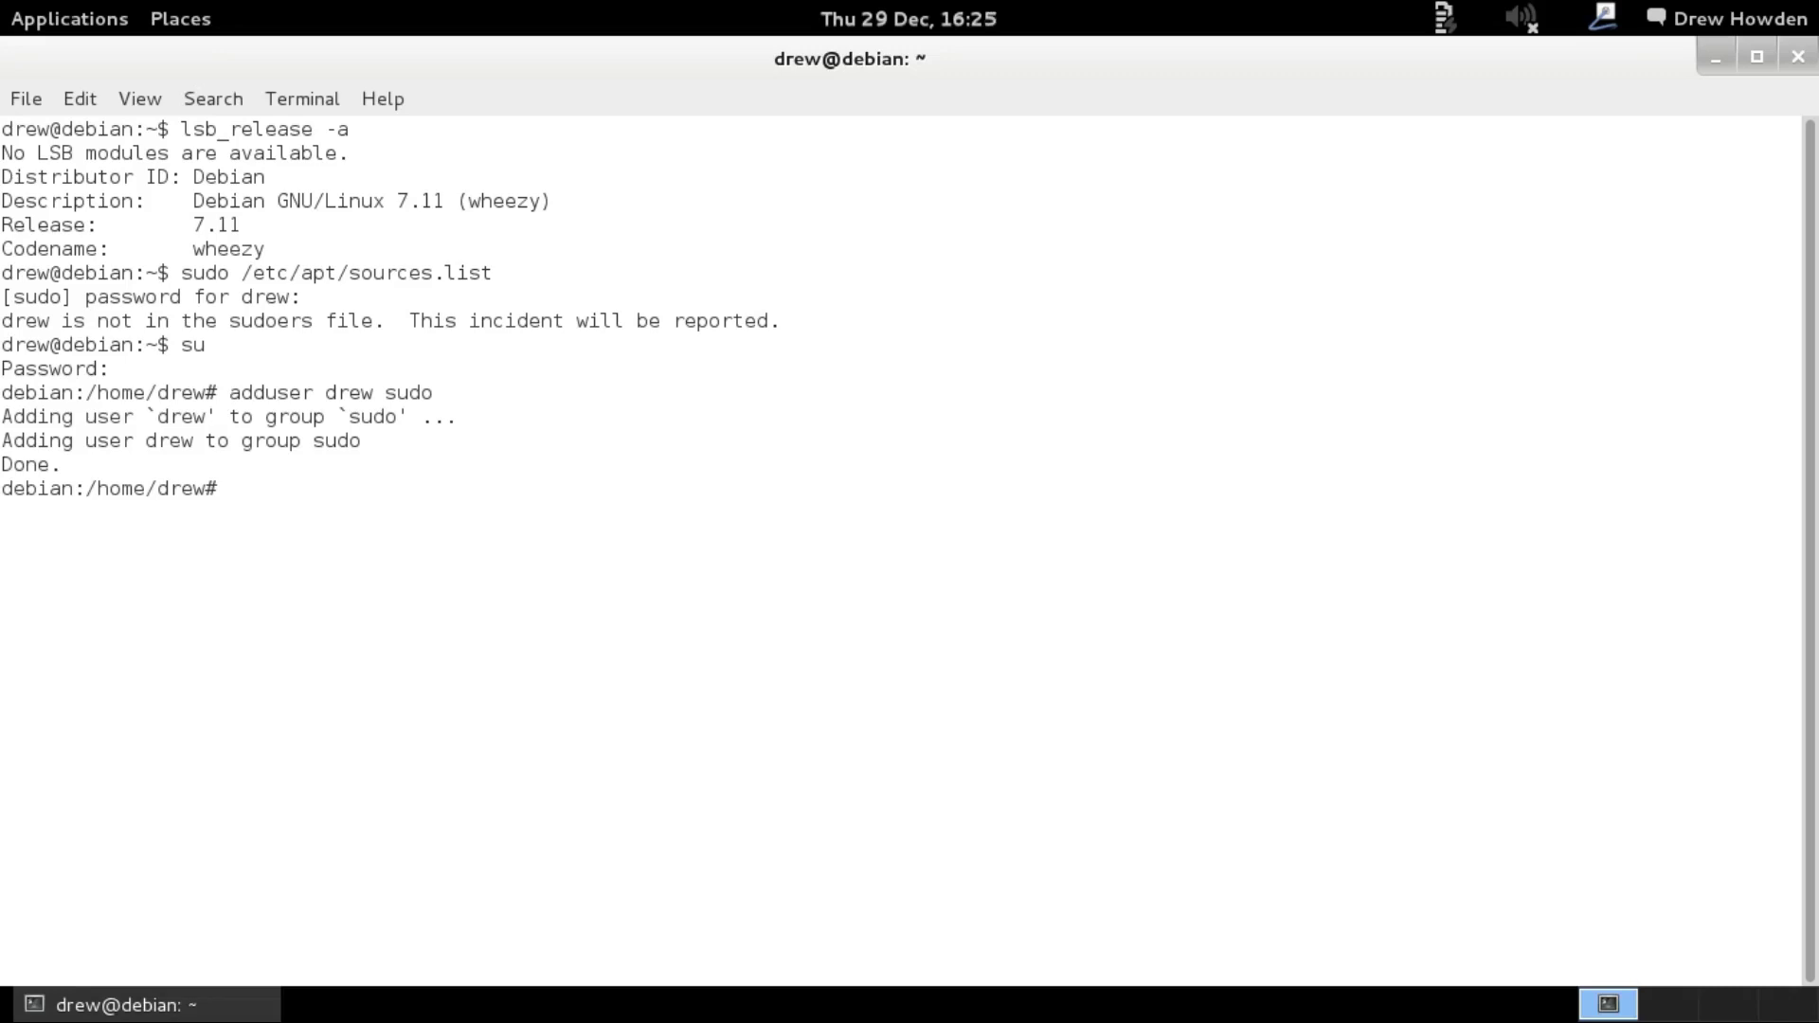
Open sources.list in nano and change the main line to deb.debian.org jessie.
text(nano /etc/apt/sources)
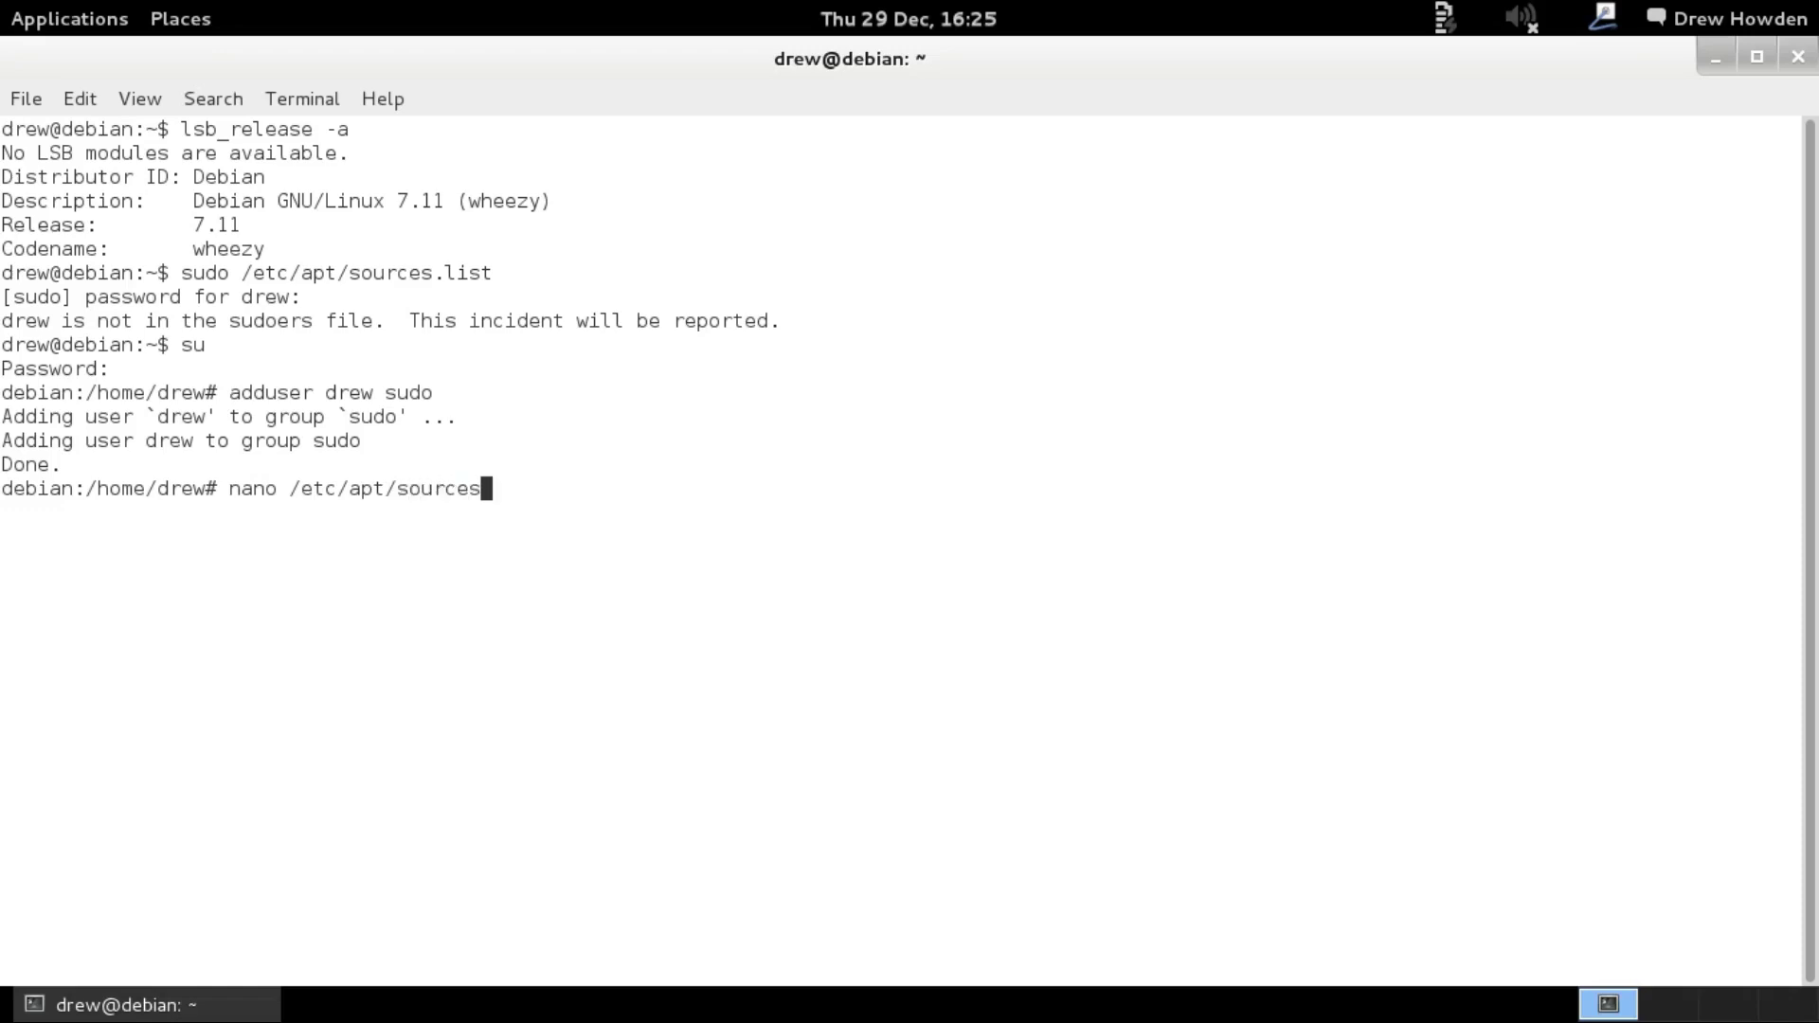
text(.list)
key(Return)
key(Left)
key(Left)
key(Left)
key(Left)
key(Left)
key(Left)
key(Left)
key(Left)
key(Left)
key(Left)
key(Left)
key(Left)
key(Left)
key(Left)
key(Left)
key(Left)
key(Left)
key(Left)
key(Left)
key(Left)
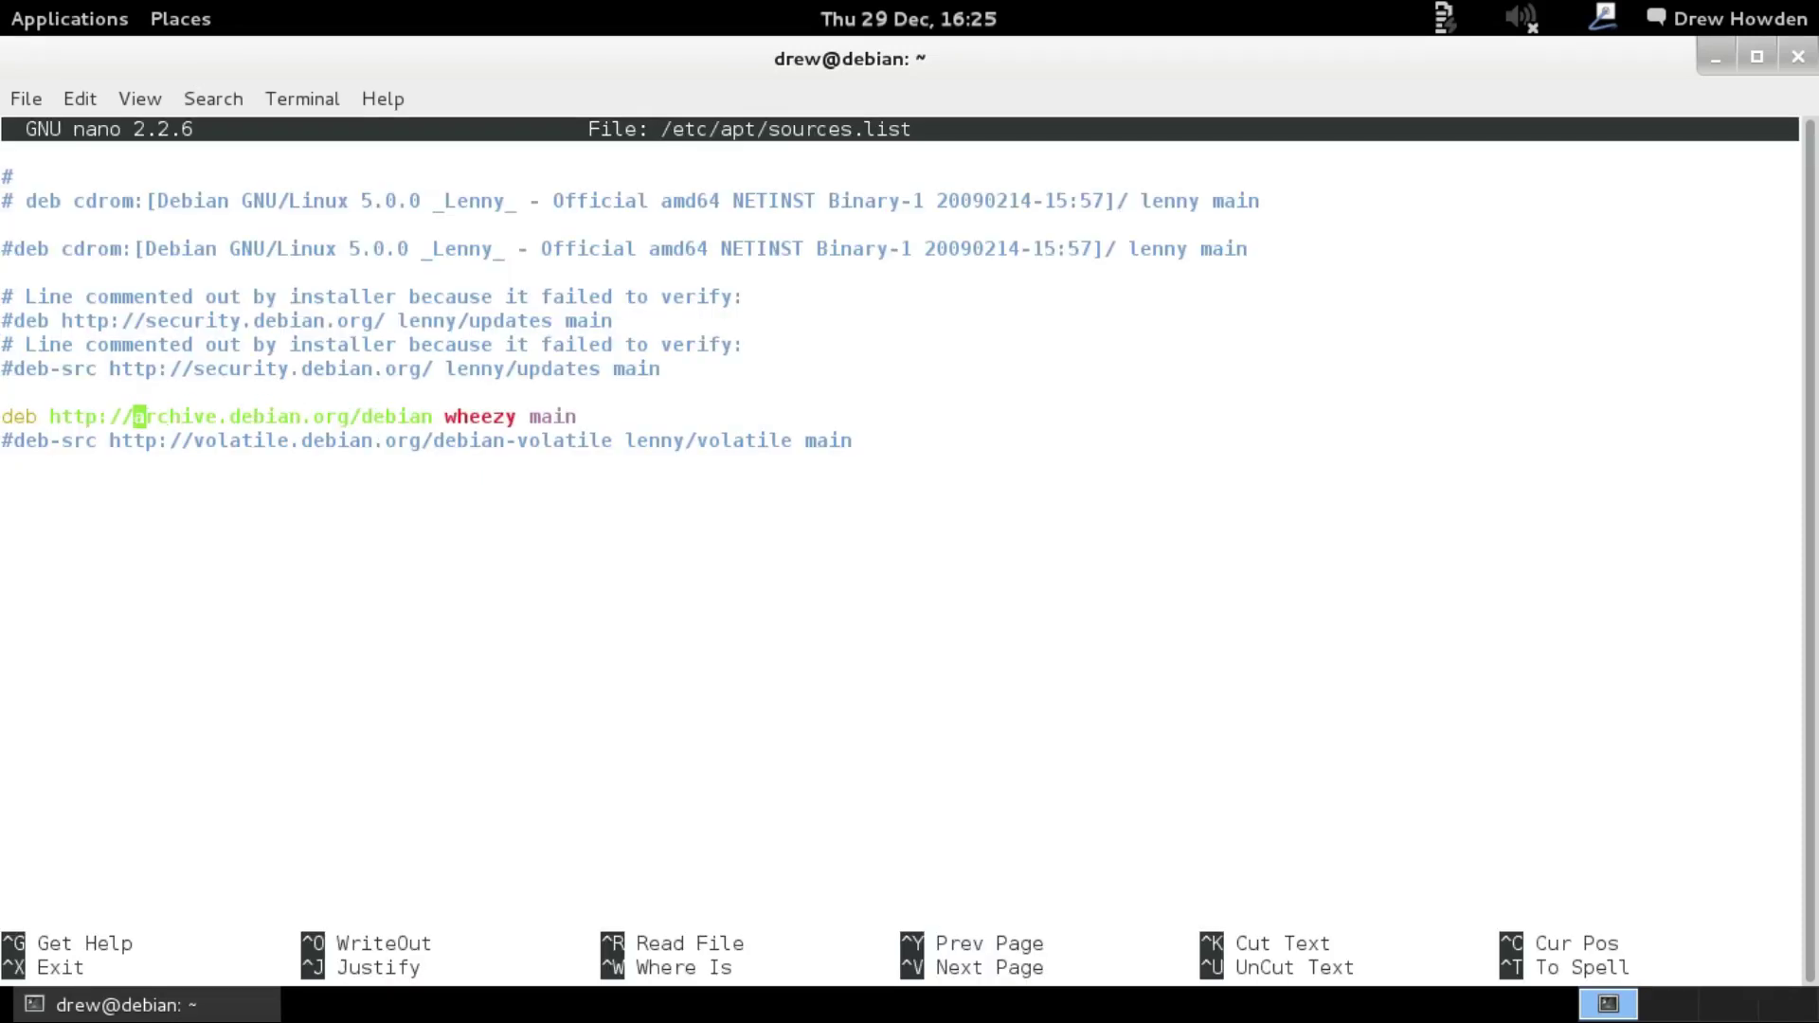
key(Delete)
key(Delete)
key(Delete)
key(Delete)
key(Delete)
key(Delete)
key(Delete)
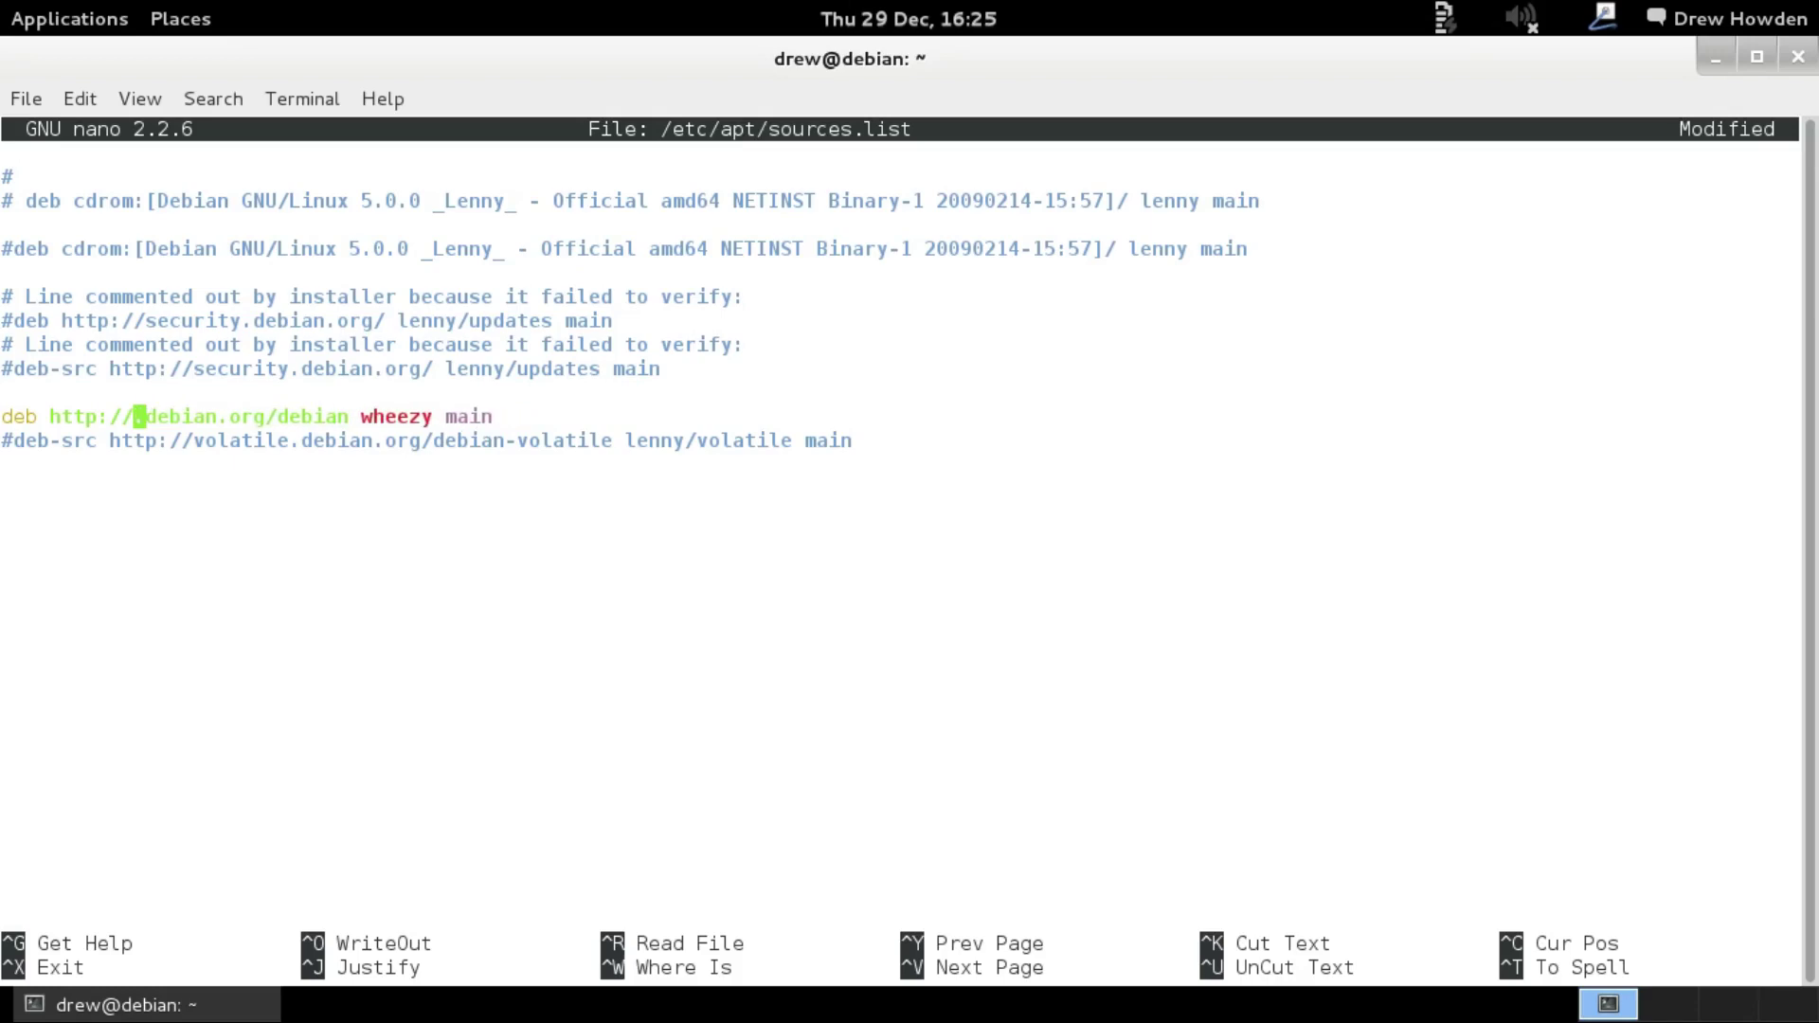
text(deb)
key(Right)
key(Right)
key(Right)
key(Right)
key(Right)
key(Right)
key(Right)
key(Right)
key(Right)
key(Right)
key(Right)
key(Right)
key(Right)
key(Right)
key(Right)
key(Right)
key(Right)
key(Right)
key(Right)
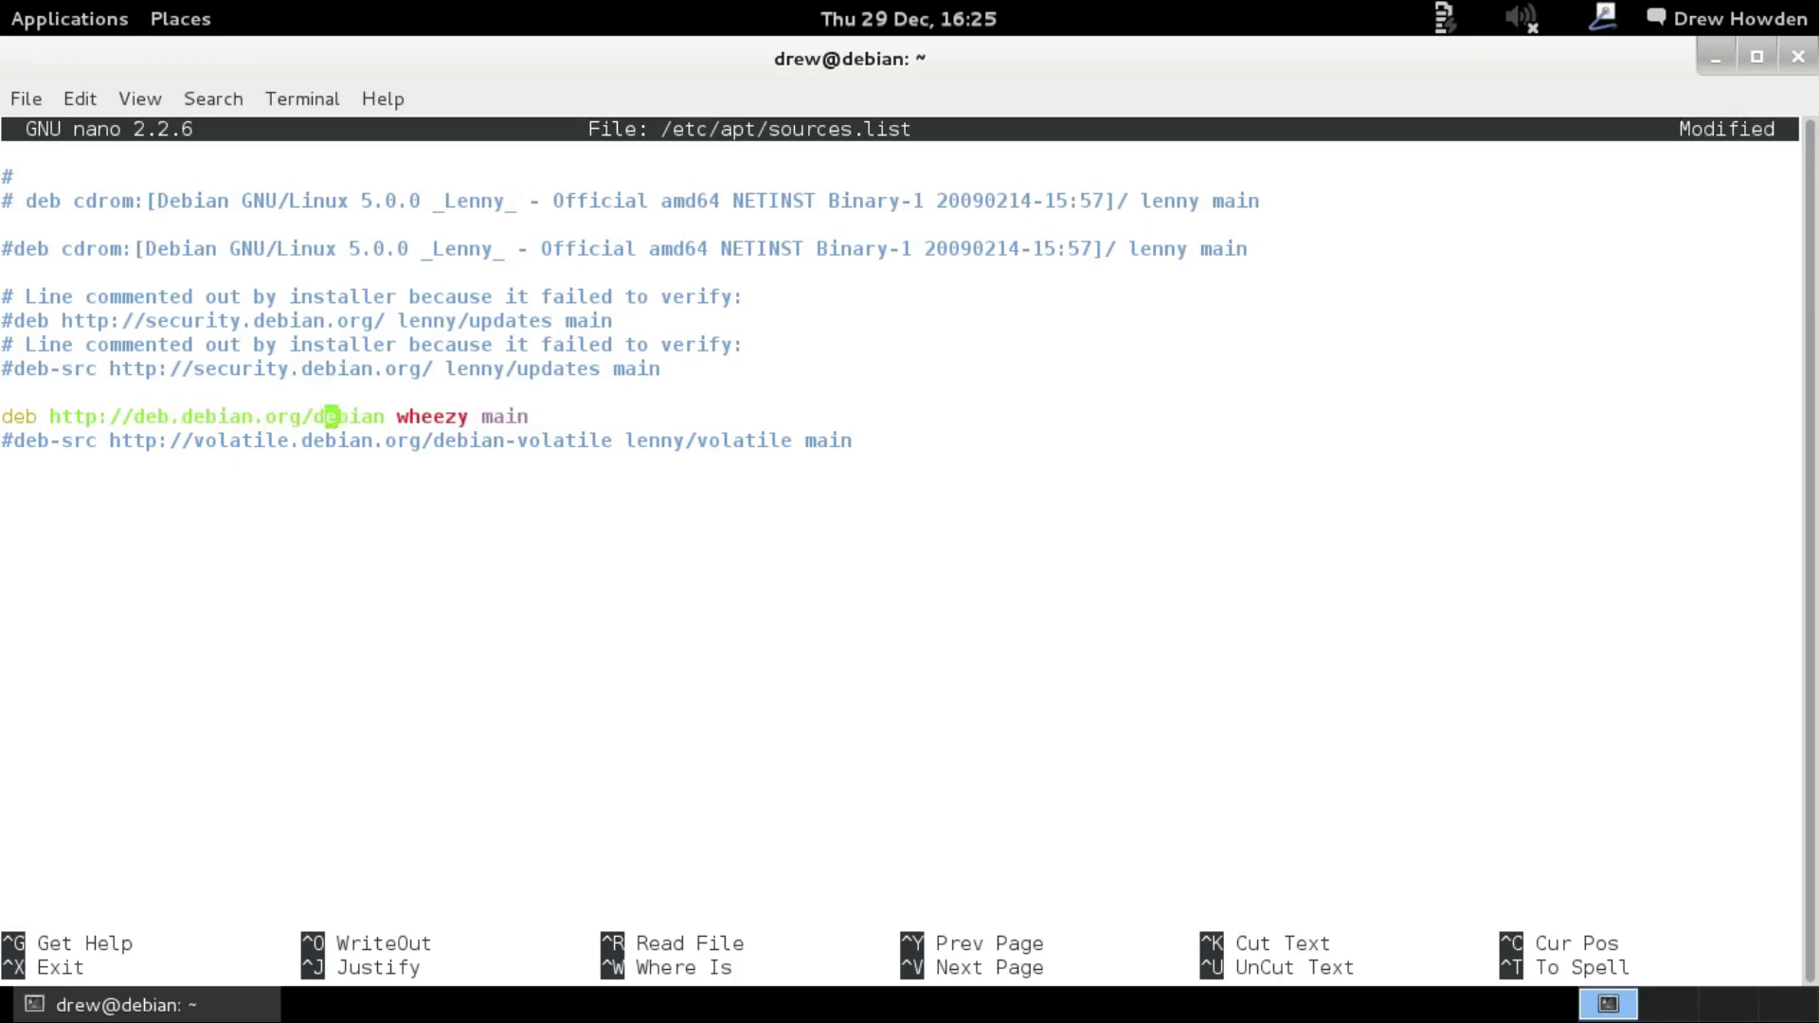
key(Delete)
key(Delete)
key(Delete)
key(Delete)
key(Delete)
key(Delete)
text(jessie)
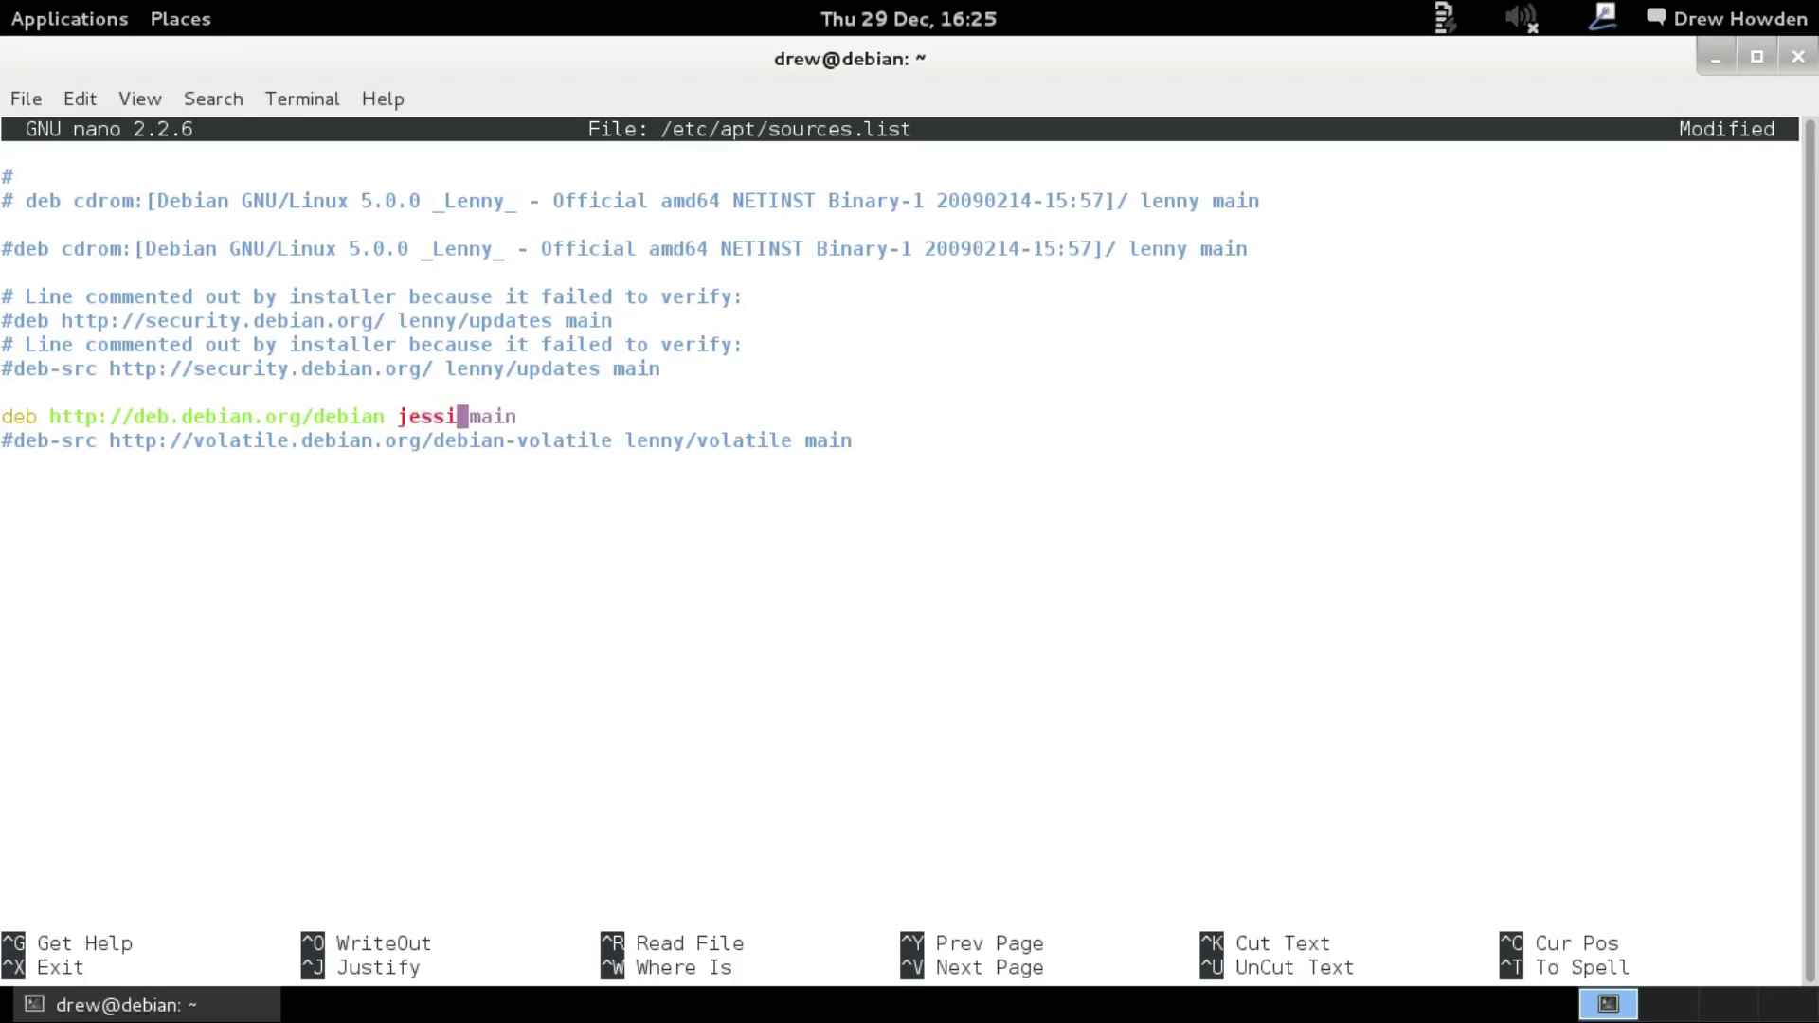
Uncomment the security line as debian-security jessie and save sources.list.
key(Up)
key(Up)
key(Up)
key(Up)
key(Left)
key(Left)
key(Left)
key(Left)
key(Left)
key(Left)
key(Left)
key(Left)
key(Left)
key(Left)
key(Left)
key(Left)
key(Left)
key(Left)
key(Left)
key(Left)
key(Left)
key(Left)
key(Left)
key(Left)
key(Left)
key(Left)
key(Left)
key(Delete)
key(Right)
key(Right)
key(Right)
key(Right)
key(Right)
key(Right)
key(Right)
key(Right)
key(Right)
key(Right)
key(Right)
key(Right)
key(Right)
key(Right)
key(Right)
key(Right)
key(Right)
key(Right)
key(Right)
key(Right)
key(Right)
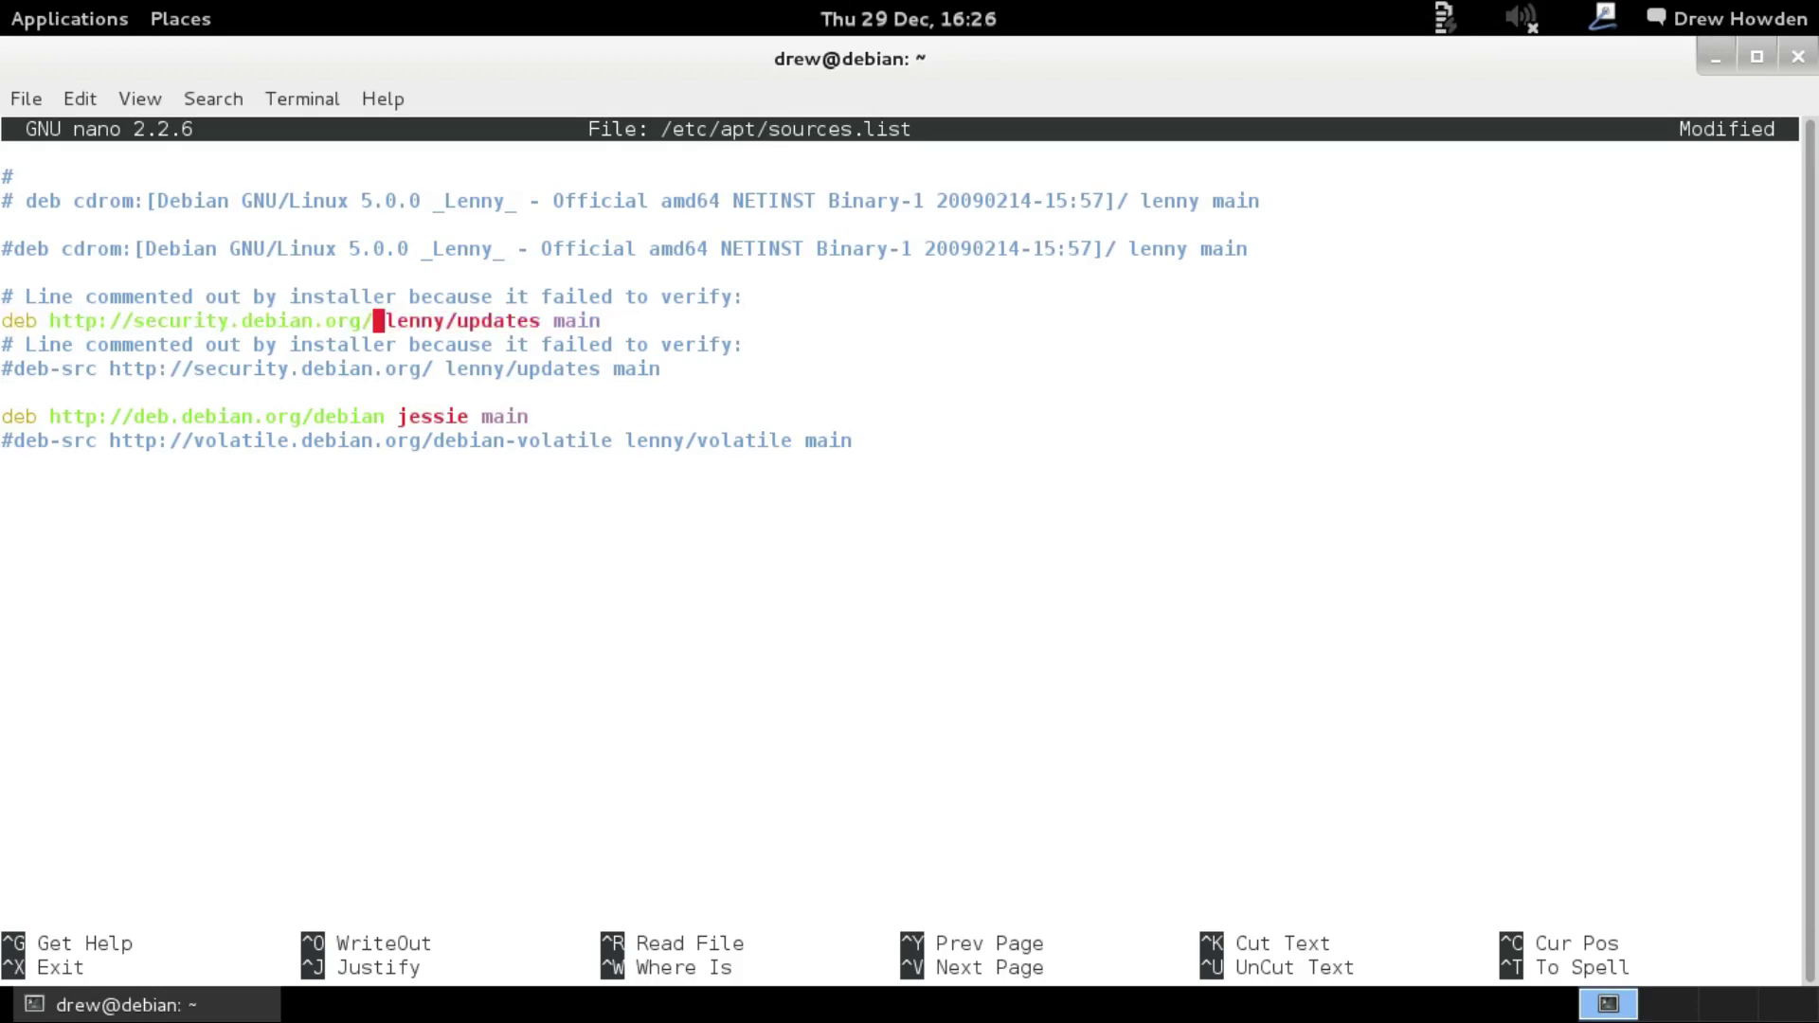
text(debian-)
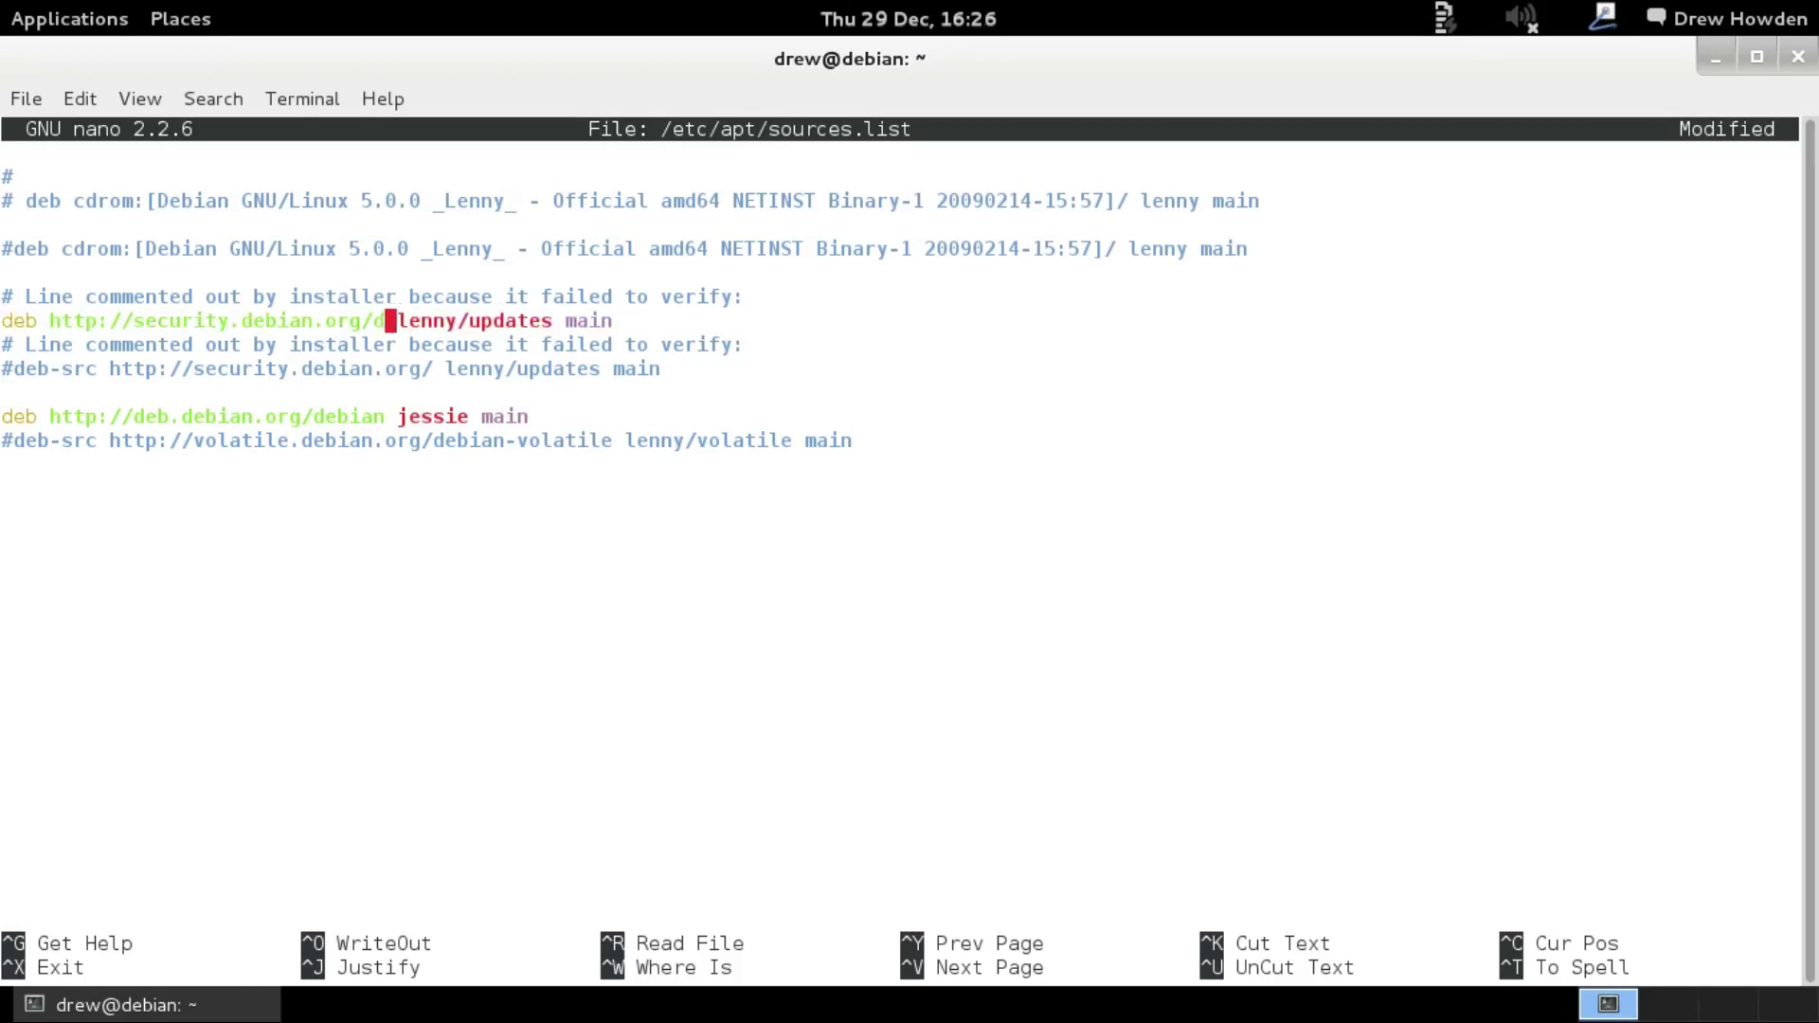
text(security)
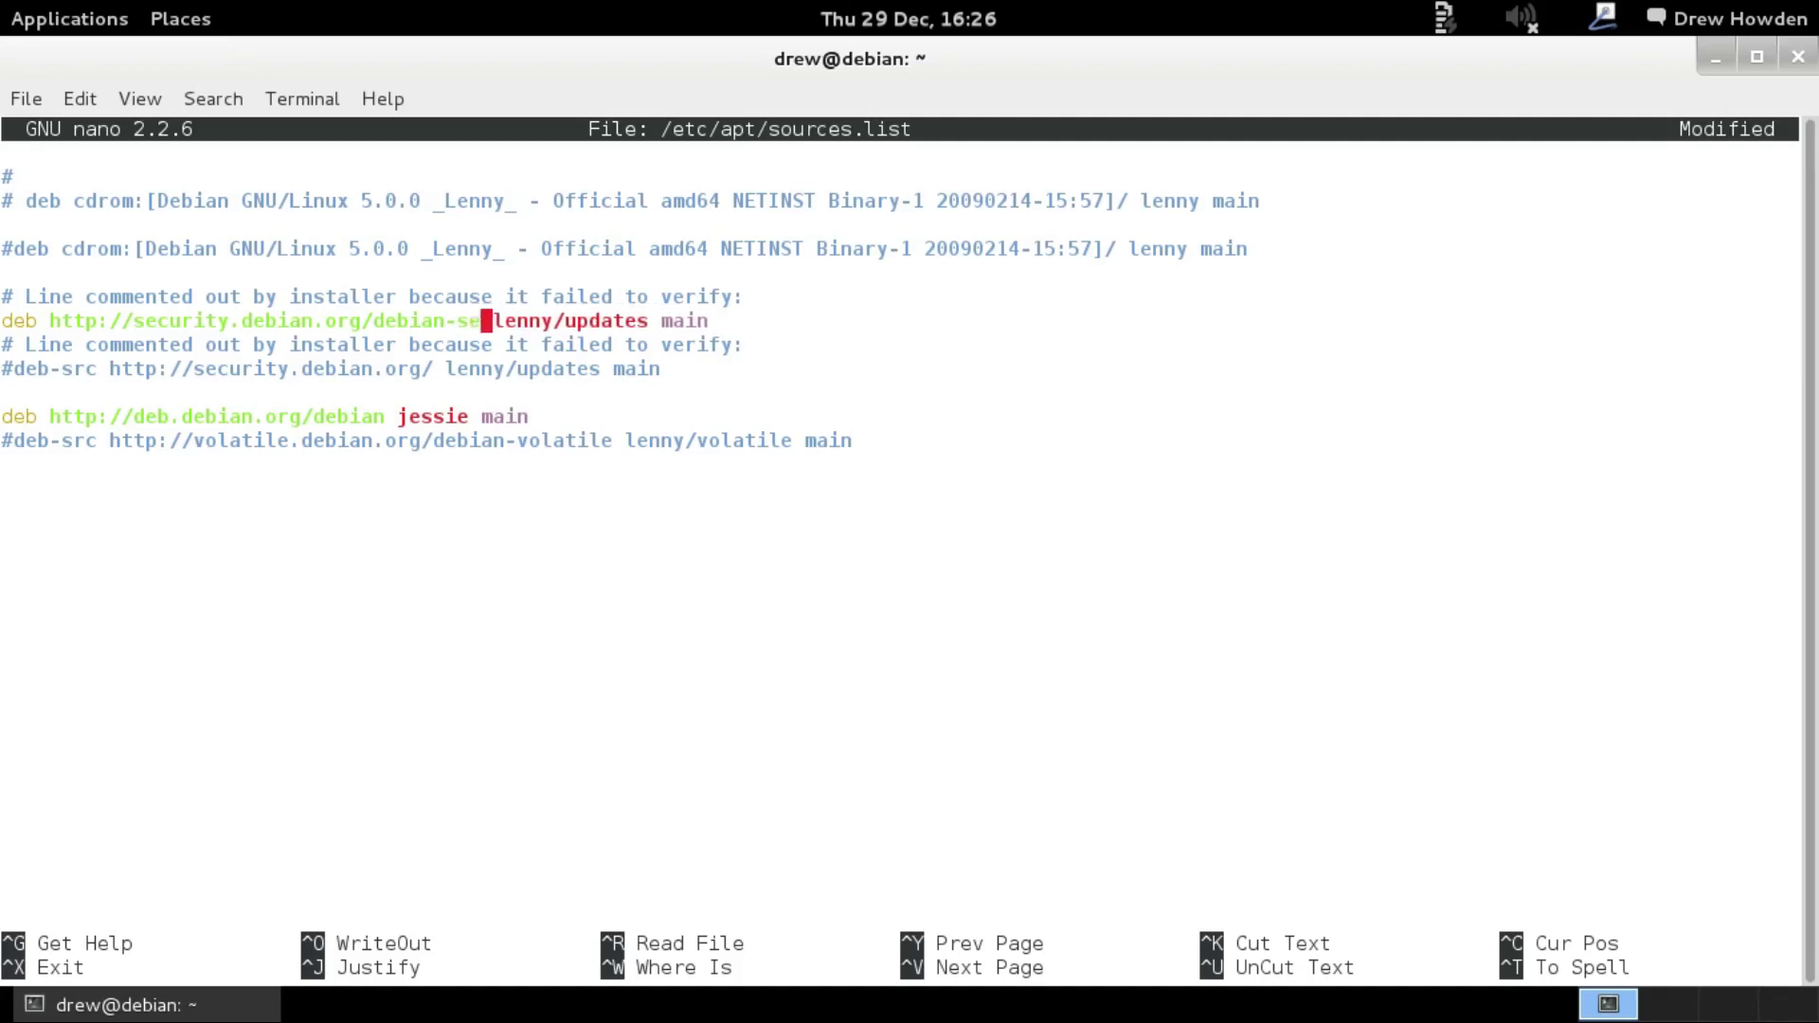
key(Delete)
key(Delete)
key(Delete)
key(Delete)
key(Delete)
key(Delete)
key(Delete)
key(Delete)
key(Delete)
key(Delete)
key(Delete)
key(Delete)
key(Delete)
text(jessie)
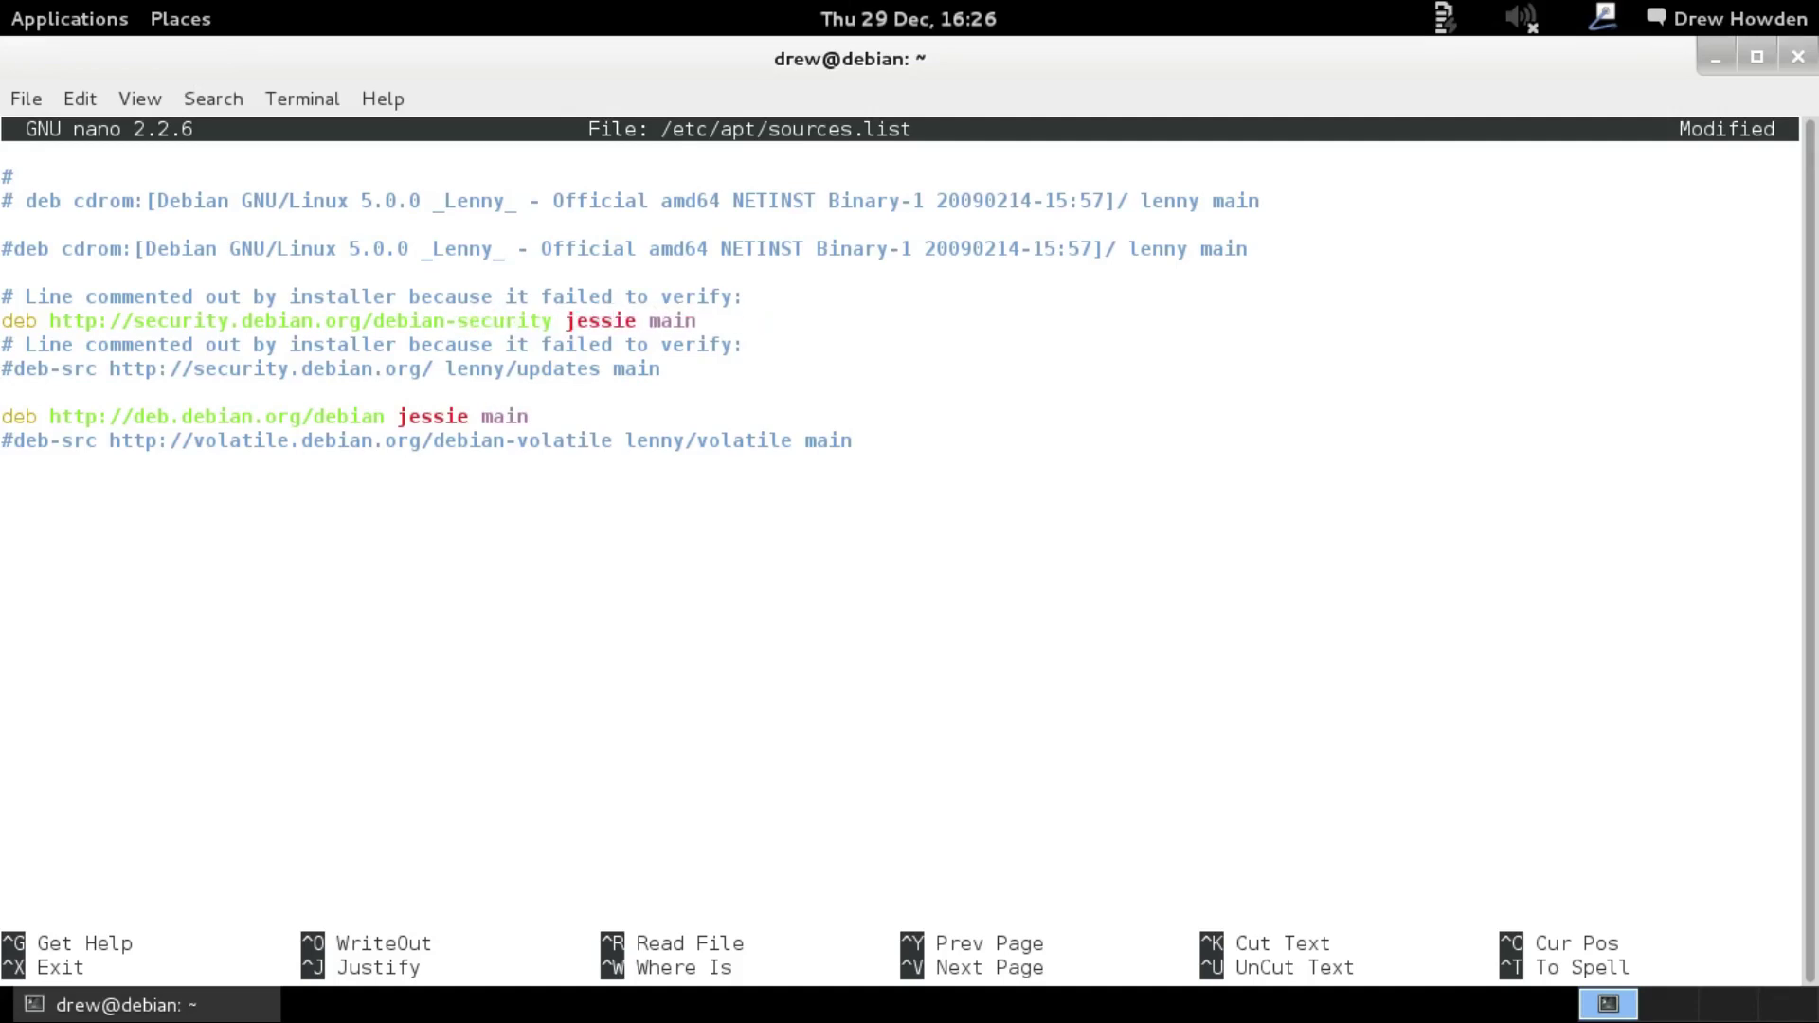
key(ctrl+x)
key(y)
key(Return)
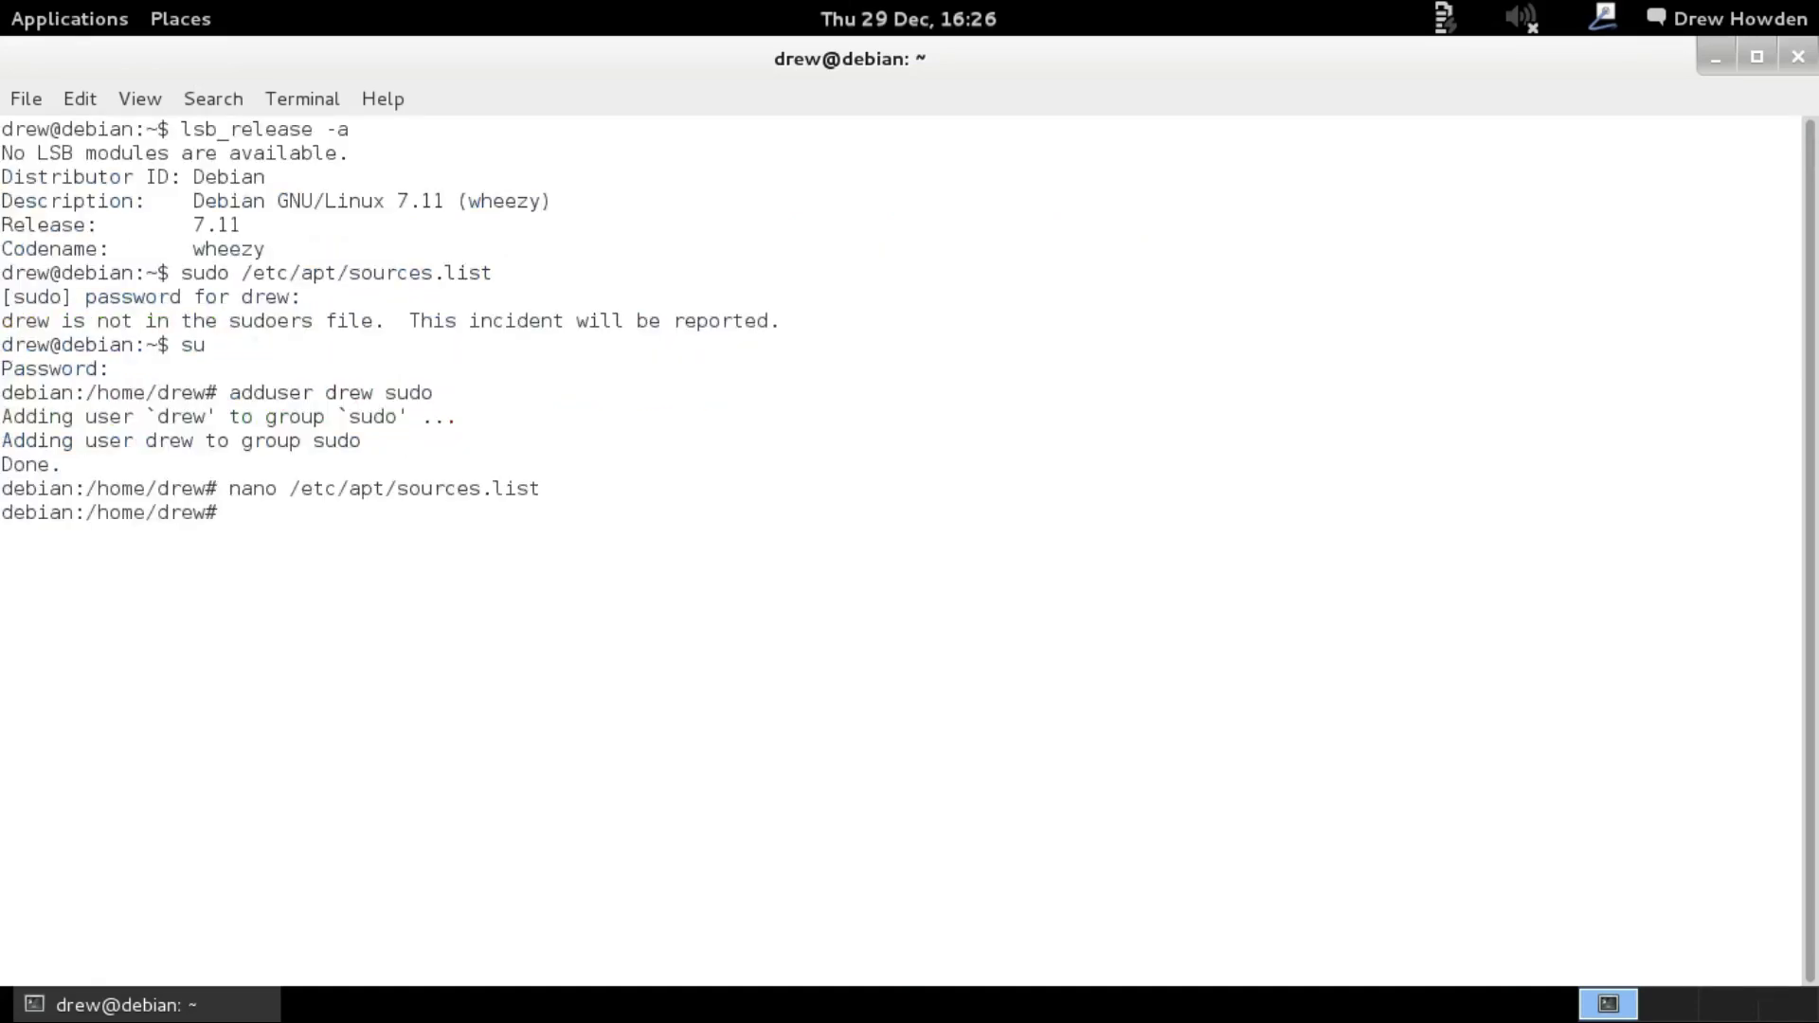
Run apt-get update, then change the security suite in sources.list to jessie/updates.
text(apt-get up)
text(date)
key(Return)
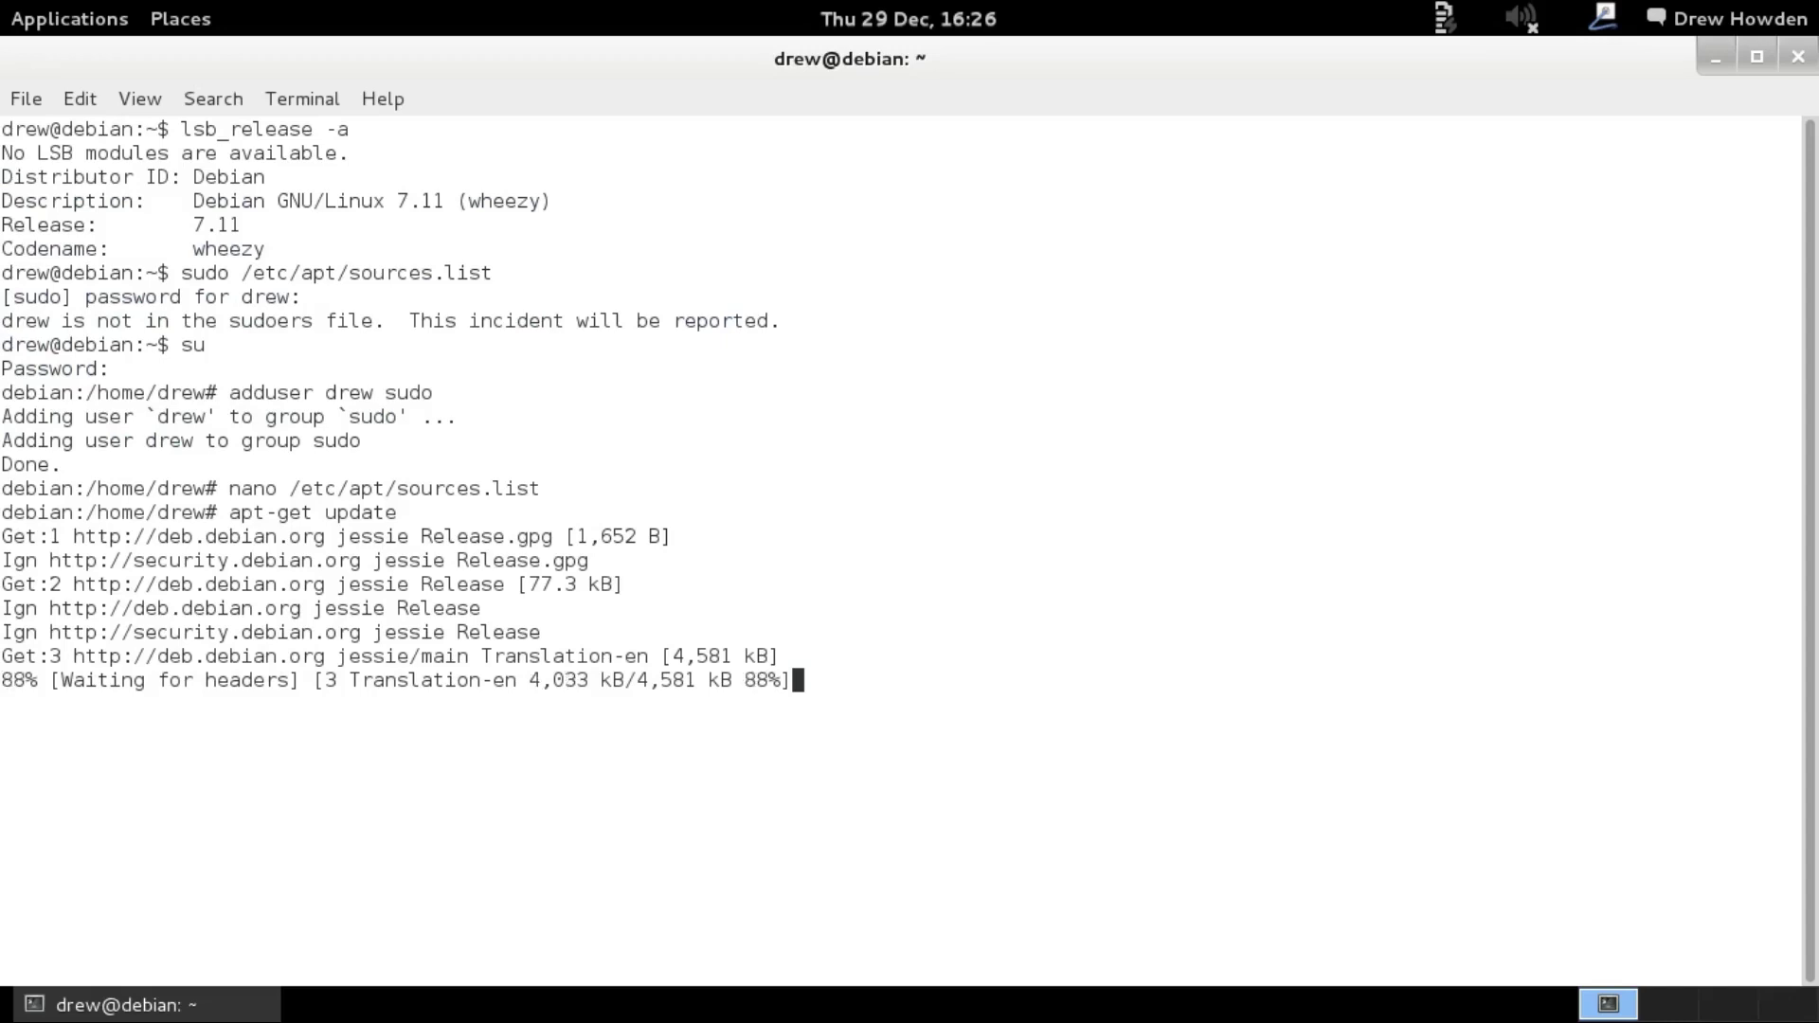
key(Down)
key(Down)
key(Down)
key(Down)
key(Down)
key(Down)
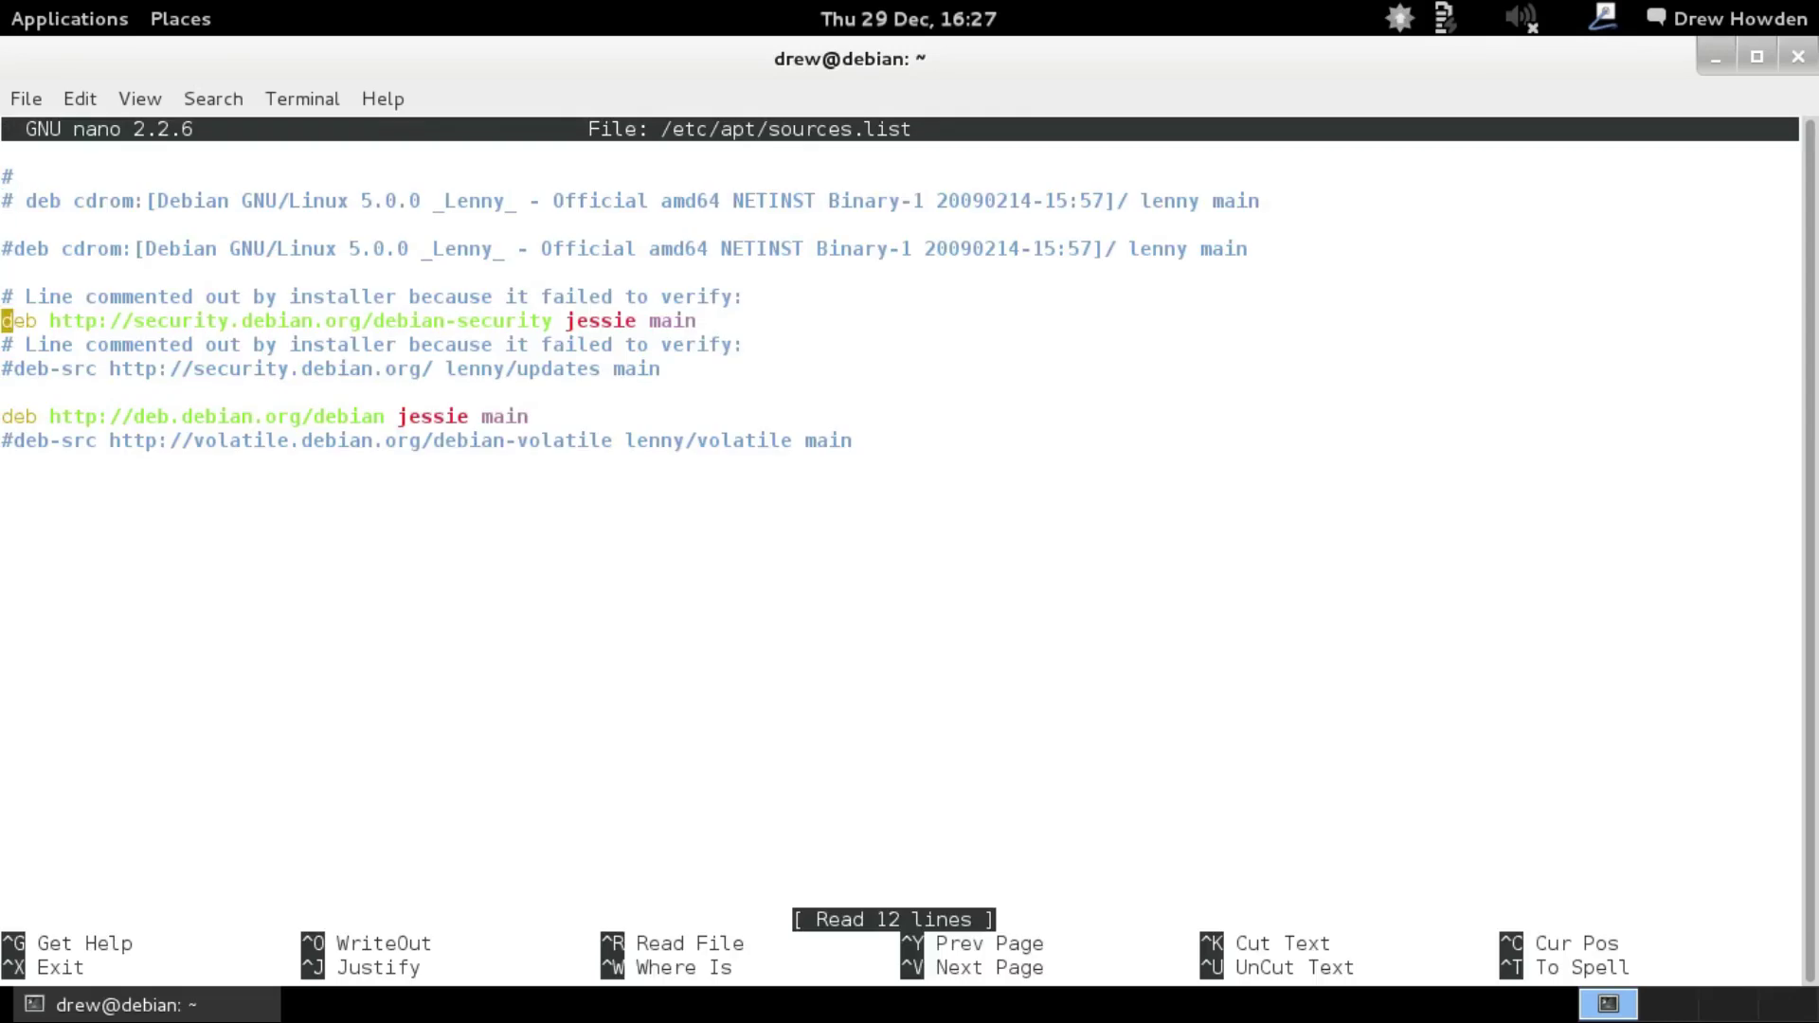
key(Right)
key(Right)
key(Right)
key(Right)
key(Right)
key(Right)
key(Right)
key(Right)
key(Right)
key(Right)
key(Right)
key(Right)
key(Right)
key(Right)
key(Right)
key(Right)
key(Right)
key(Right)
key(Right)
key(Right)
key(Right)
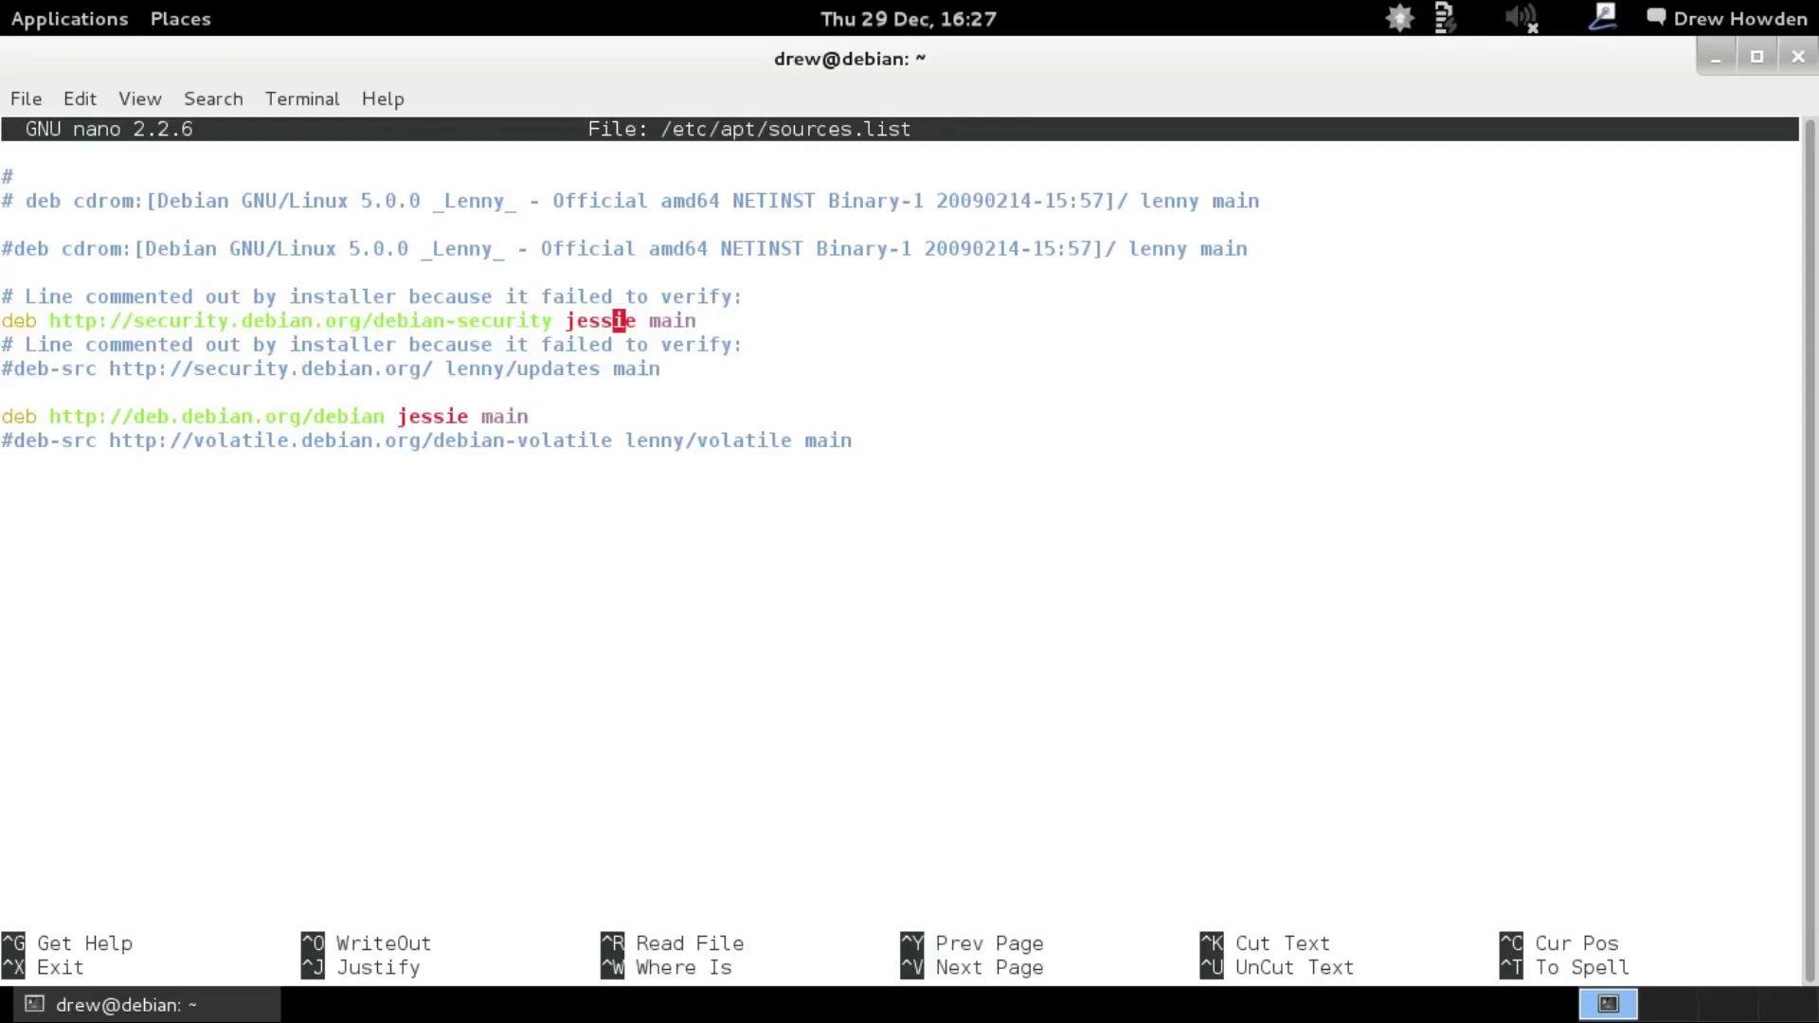
key(Right)
text(/)
key(BackSpace)
key(Right)
text(/)
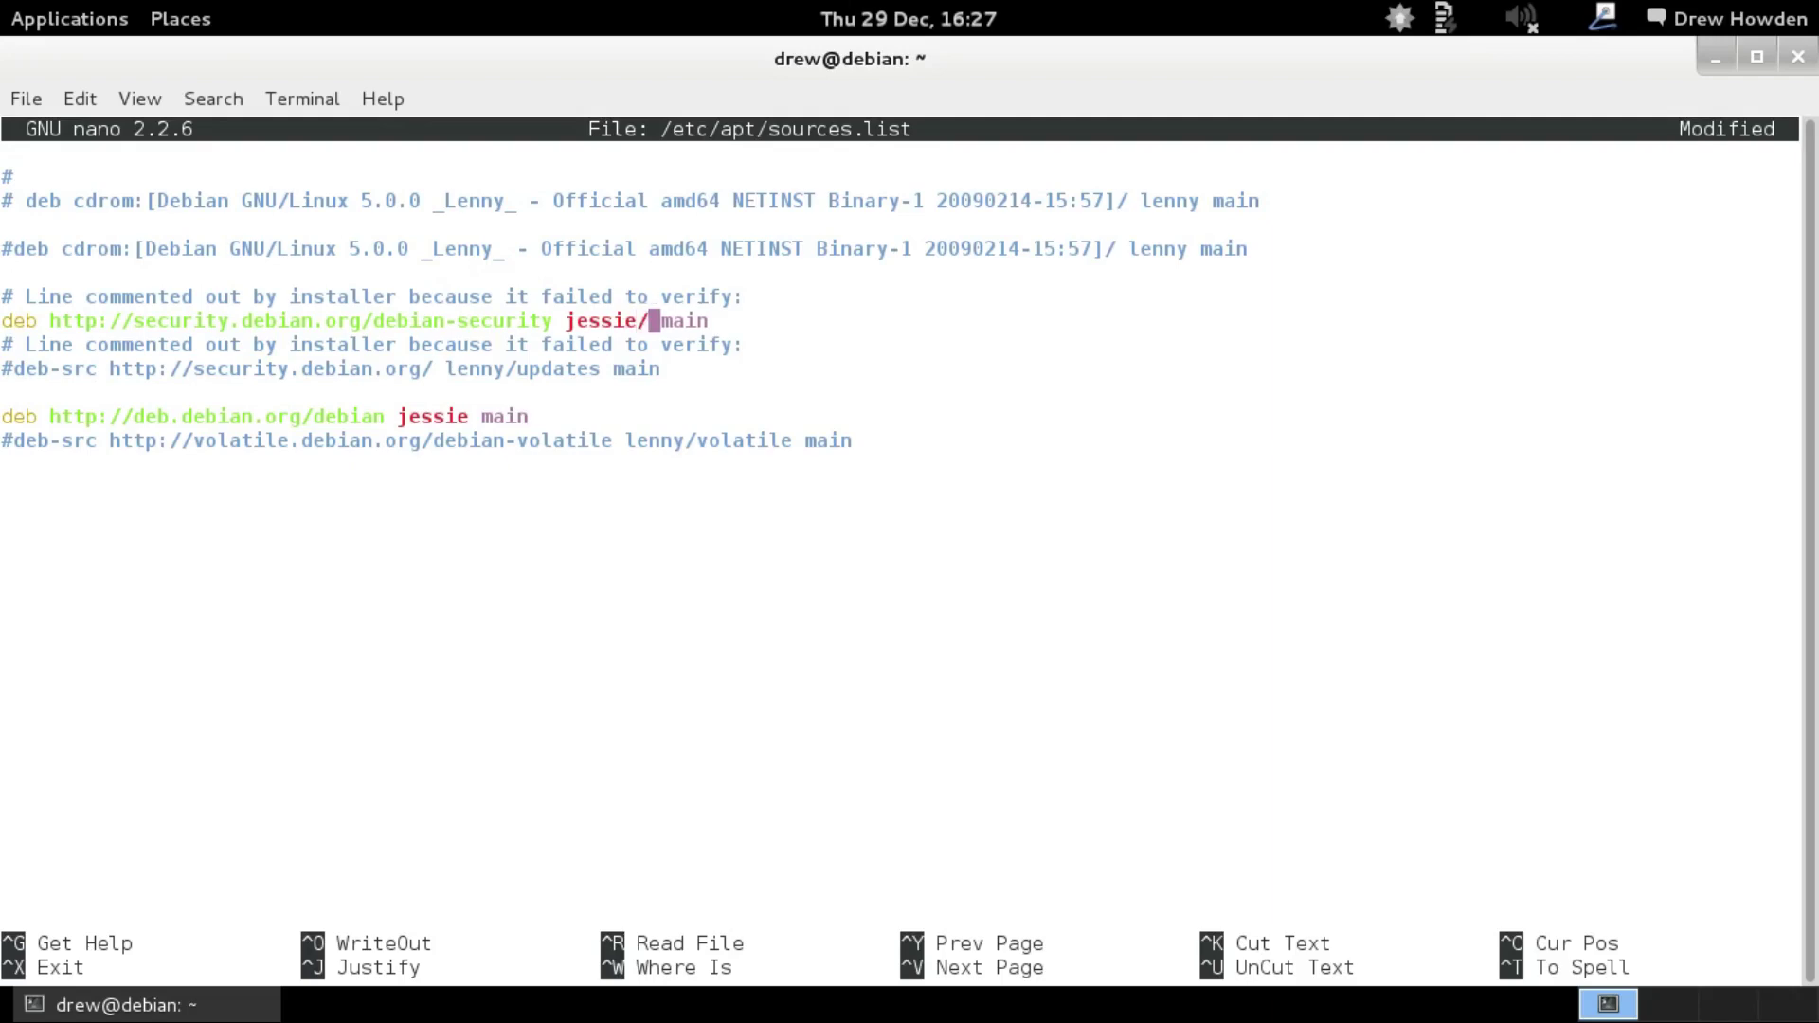
text(updates)
Save sources.list and rerun apt-get update, fetching 1,228 kB.
key(ctrl+x)
key(y)
key(Return)
key(Up)
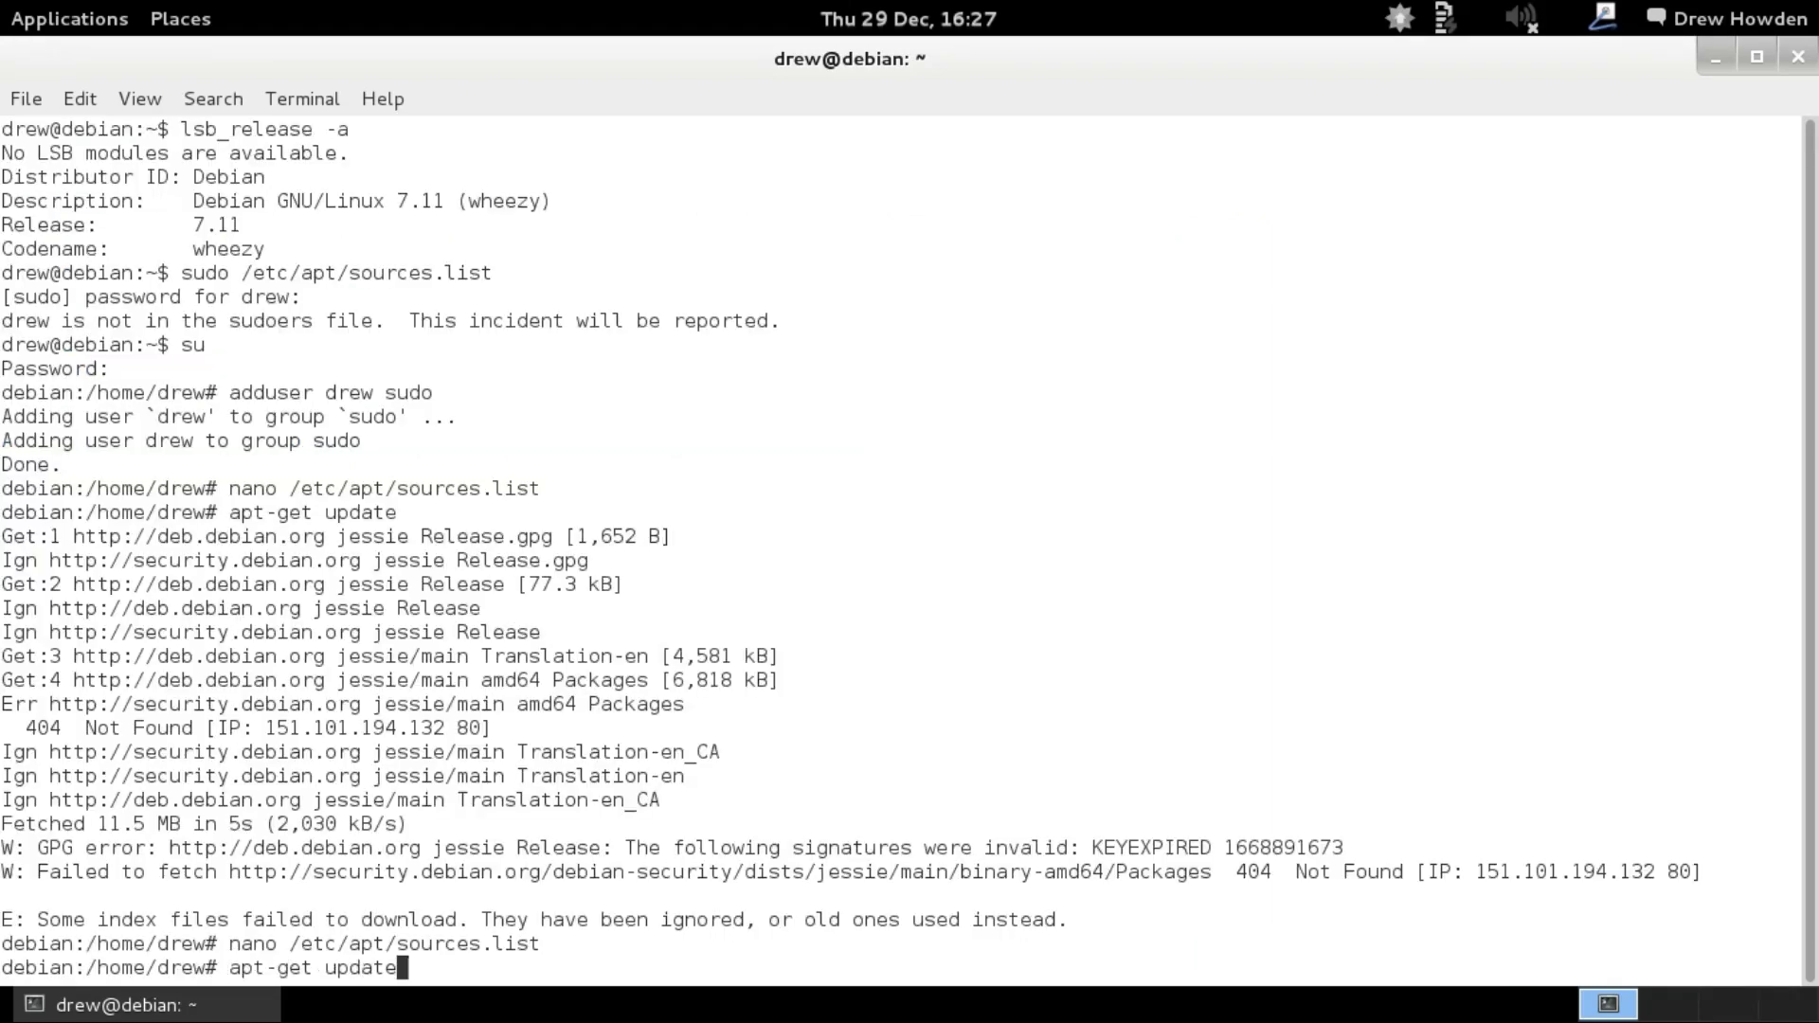
key(Return)
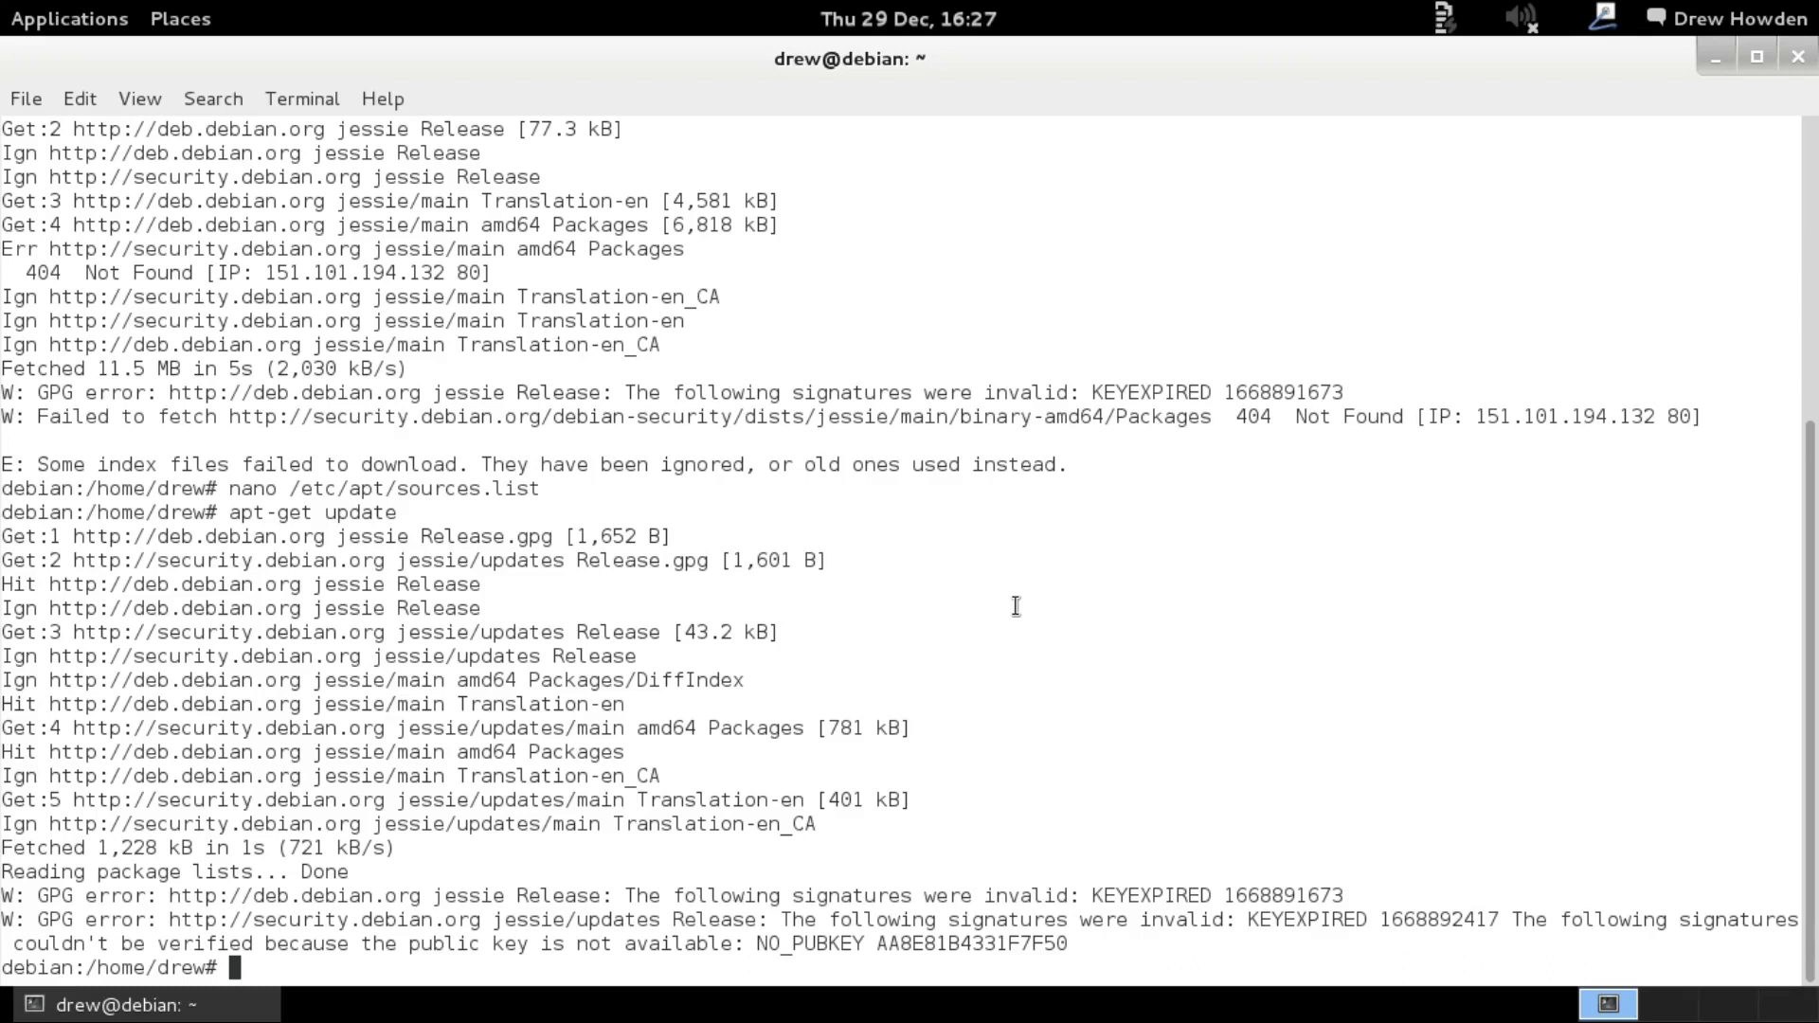
Run apt-get dist-upgrade to jessie, answering y to continue and y for unverified packages.
text(apt-get di)
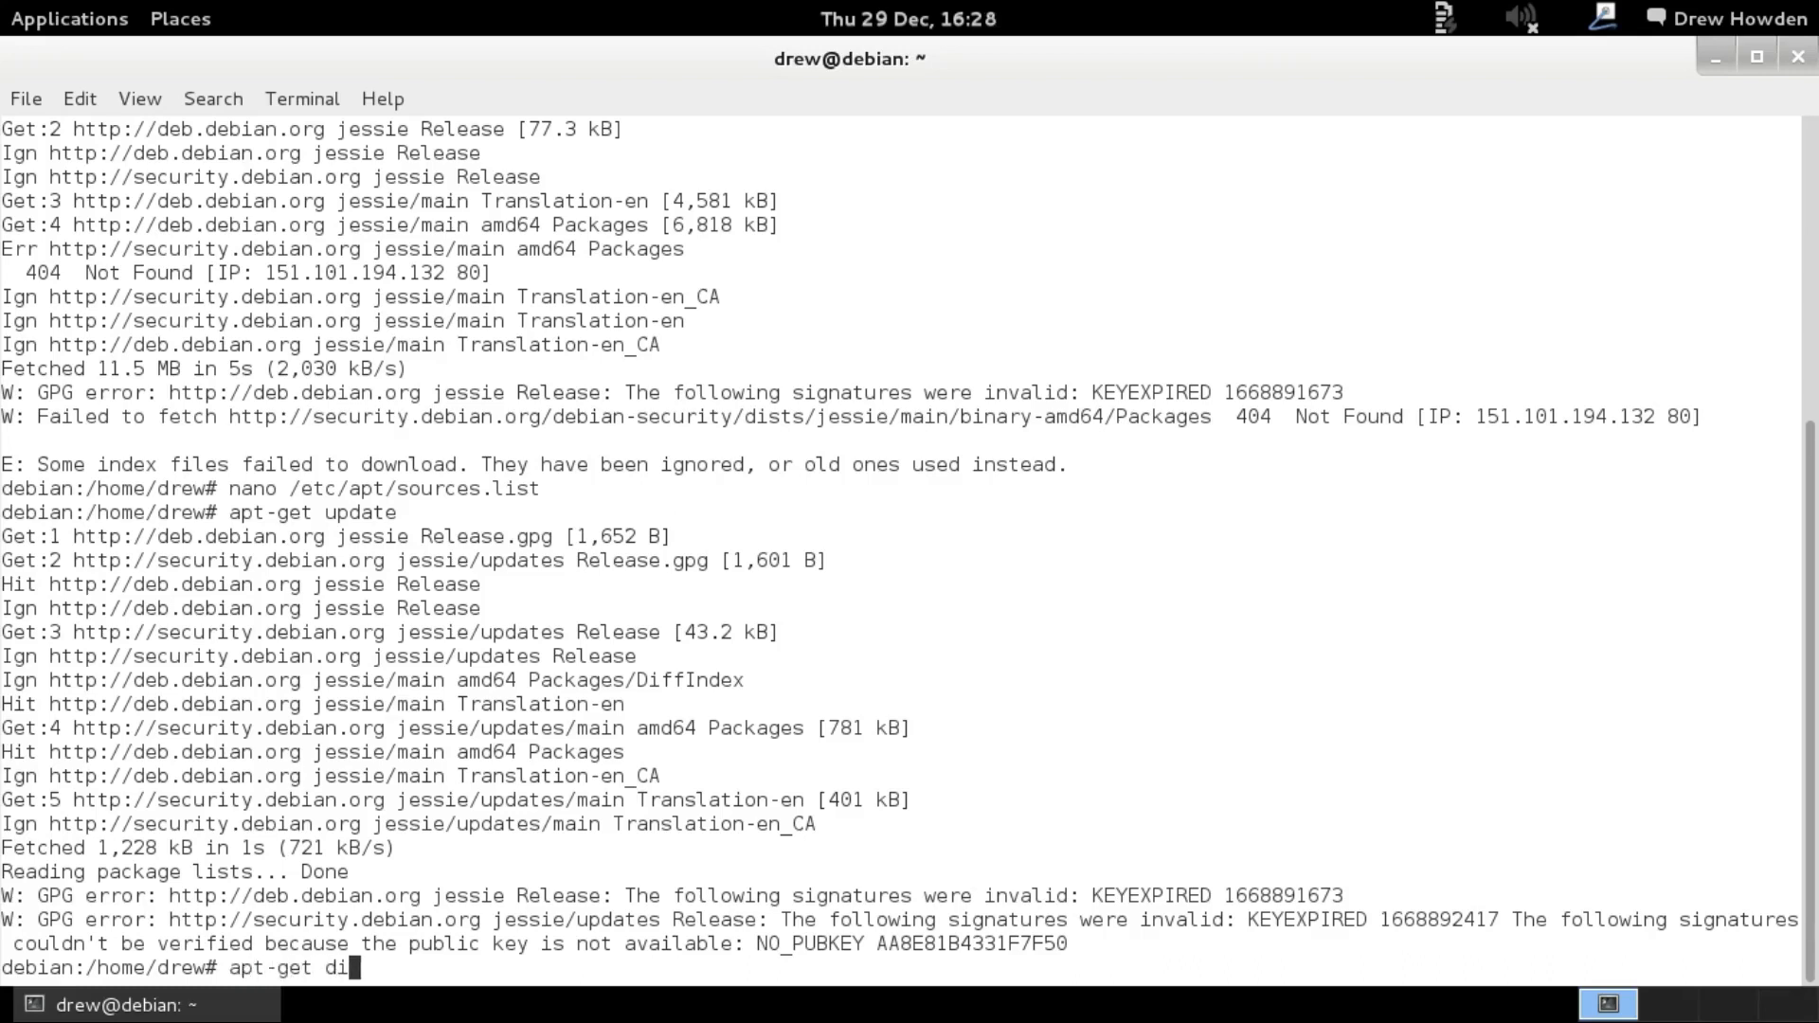
text(st-upgrade)
key(Return)
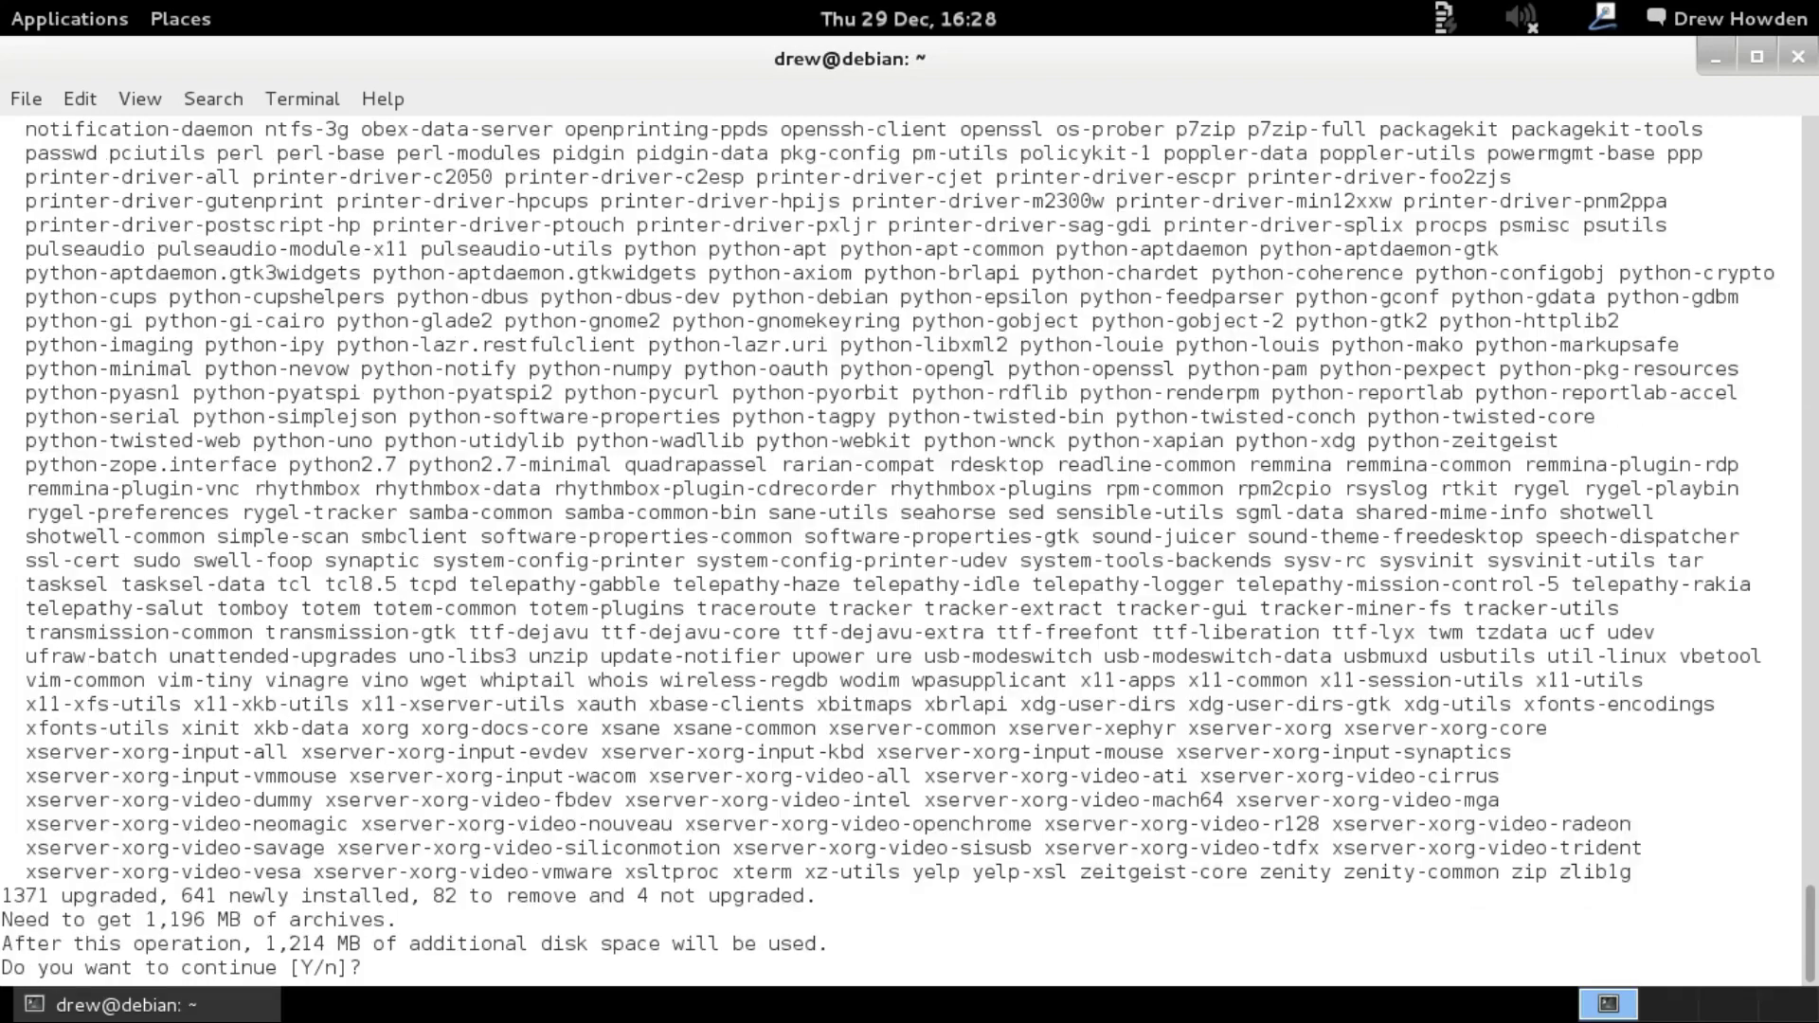
text(y)
key(Return)
text(y)
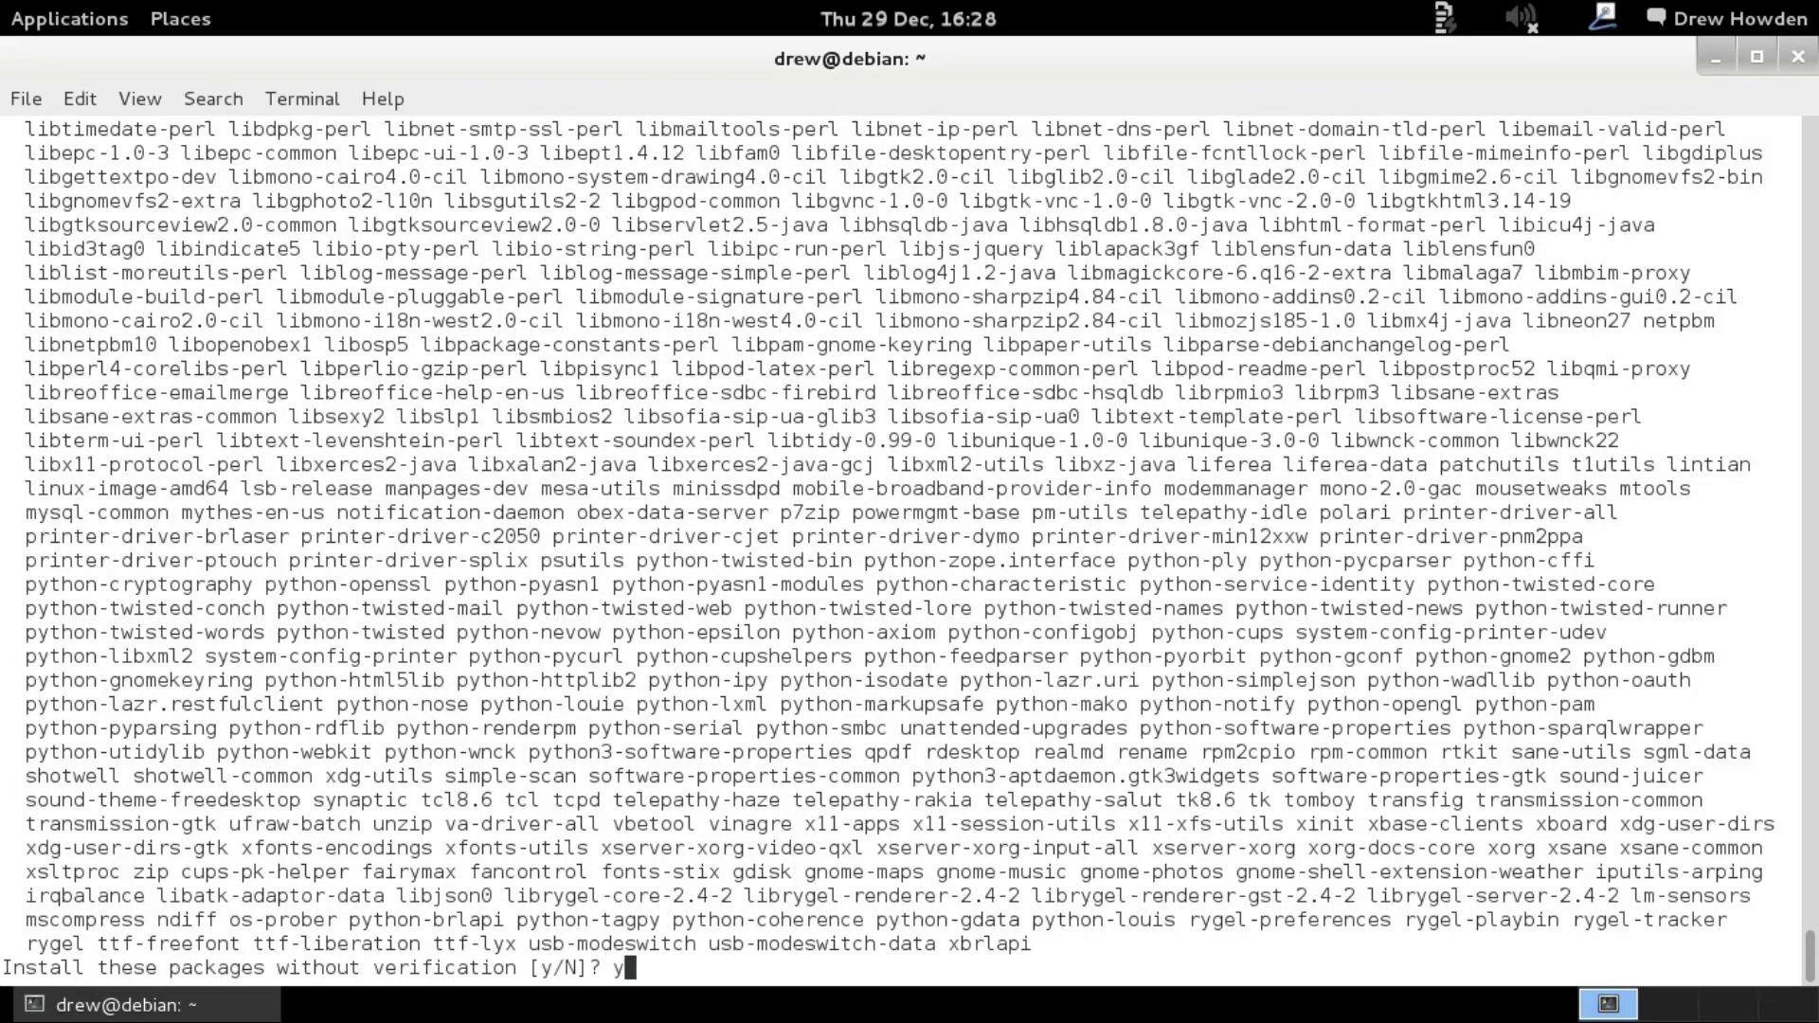
key(Return)
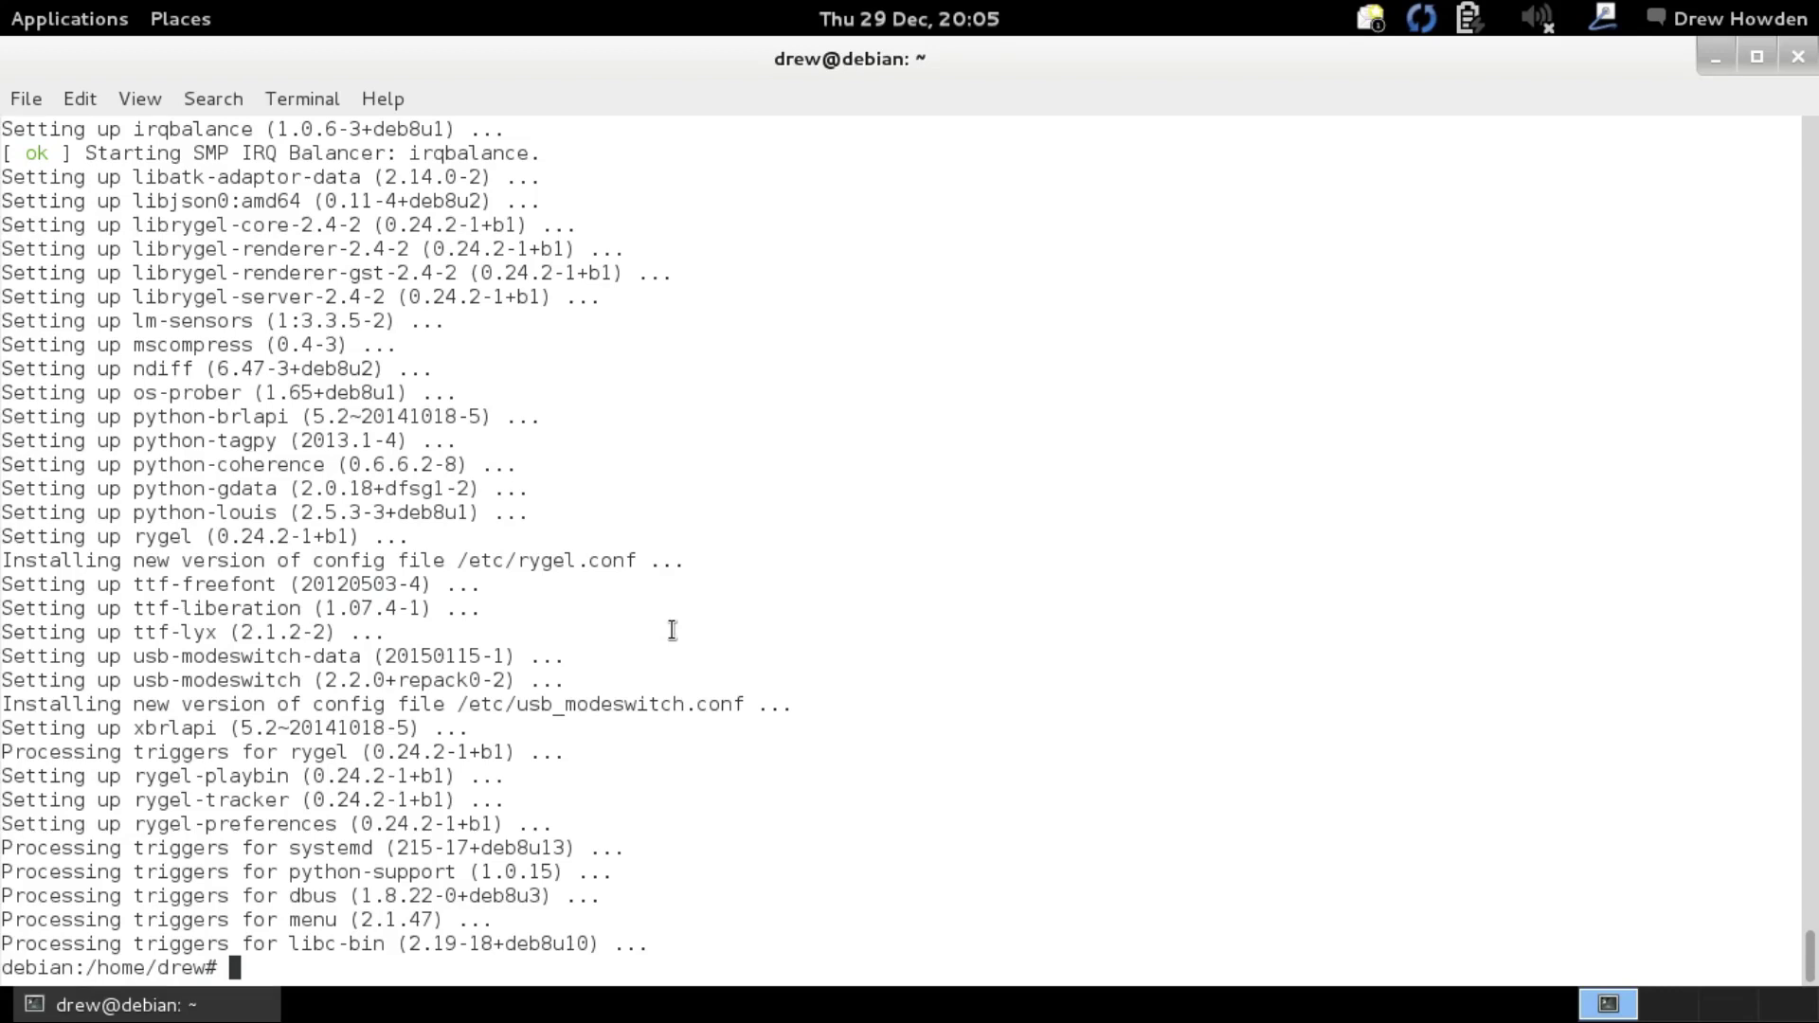
Reboot the guest and try rebooting again from the text console.
text(reboot)
key(Return)
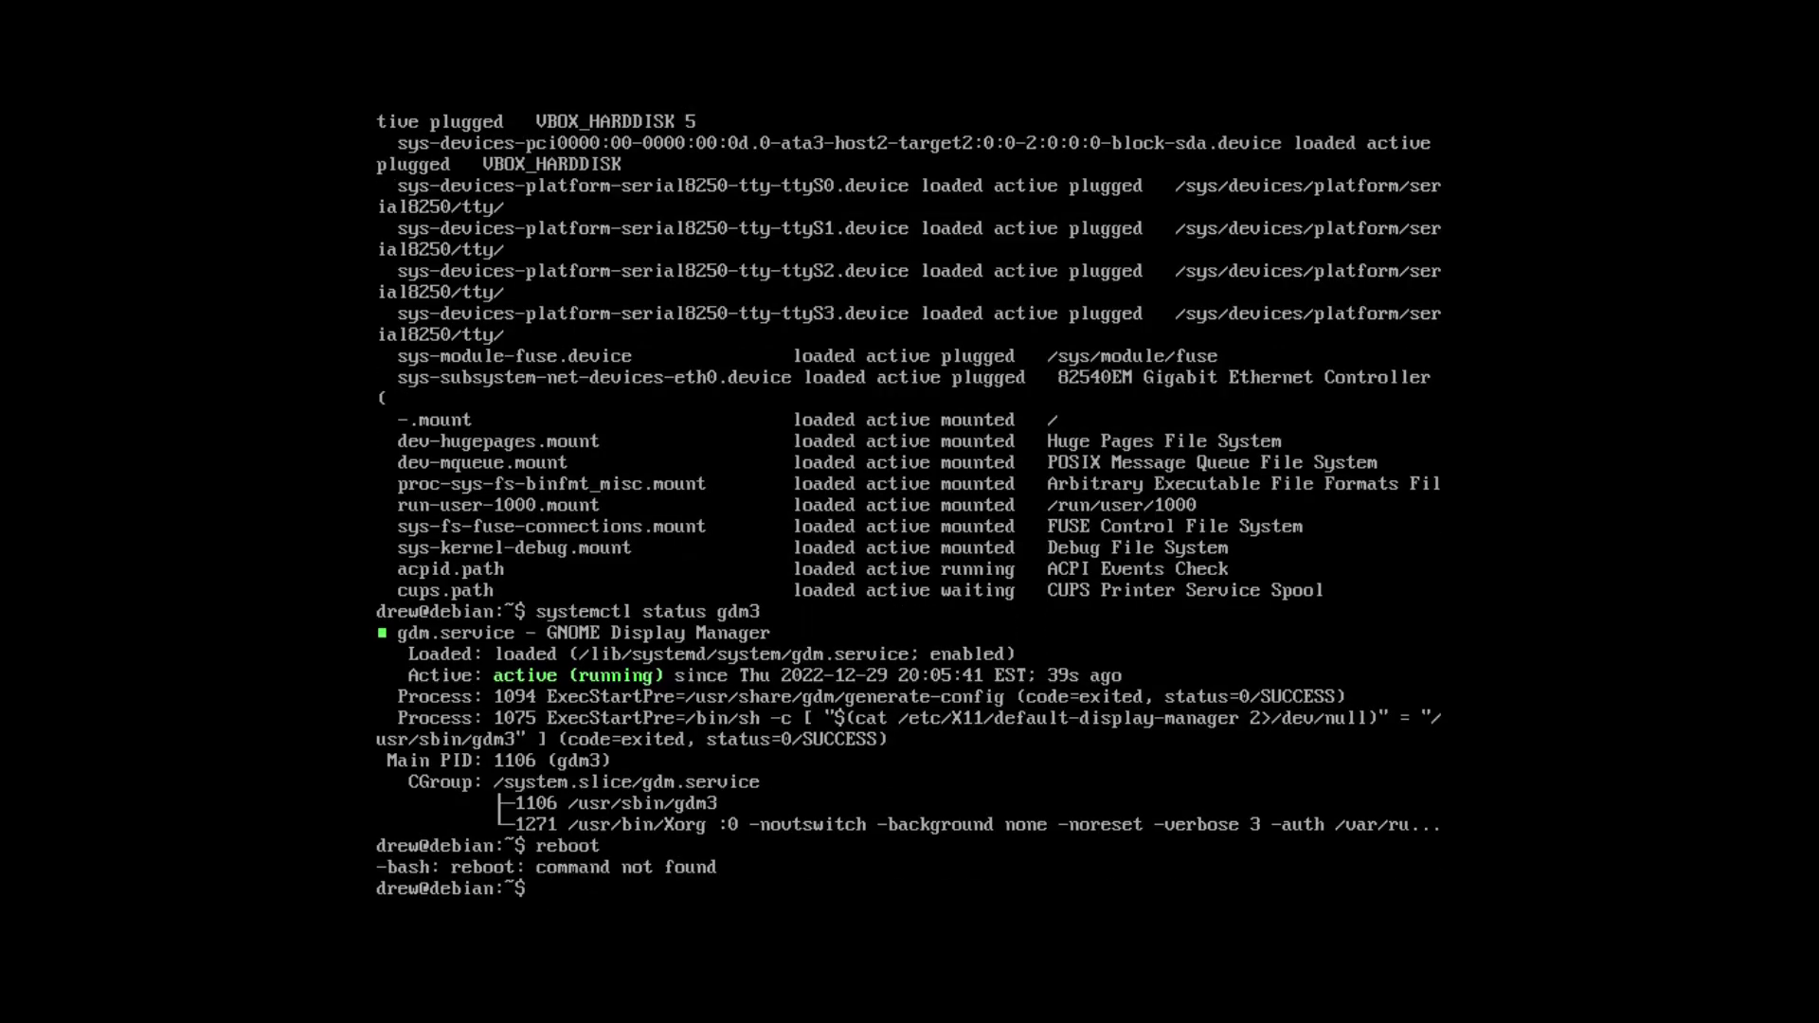
text(su)
Switch to root and retry apt-get dist-upgrade, which fails on a read-only file system.
key(Return)
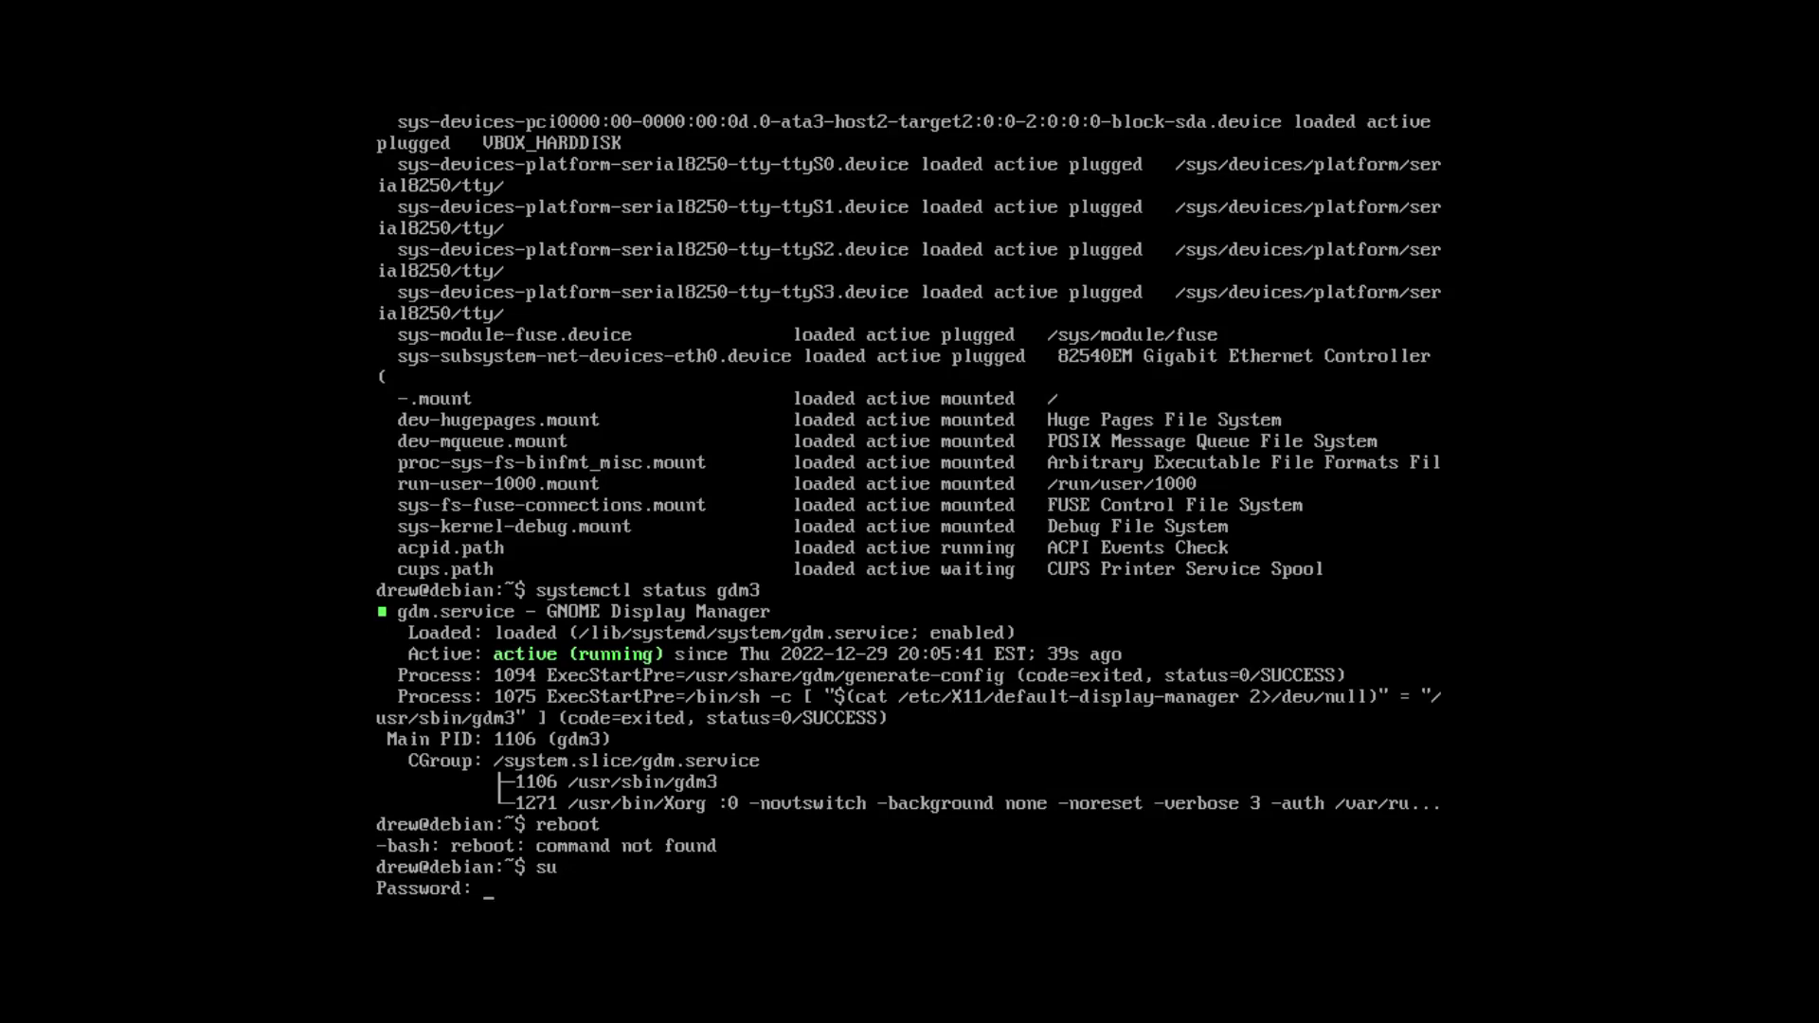
key(Return)
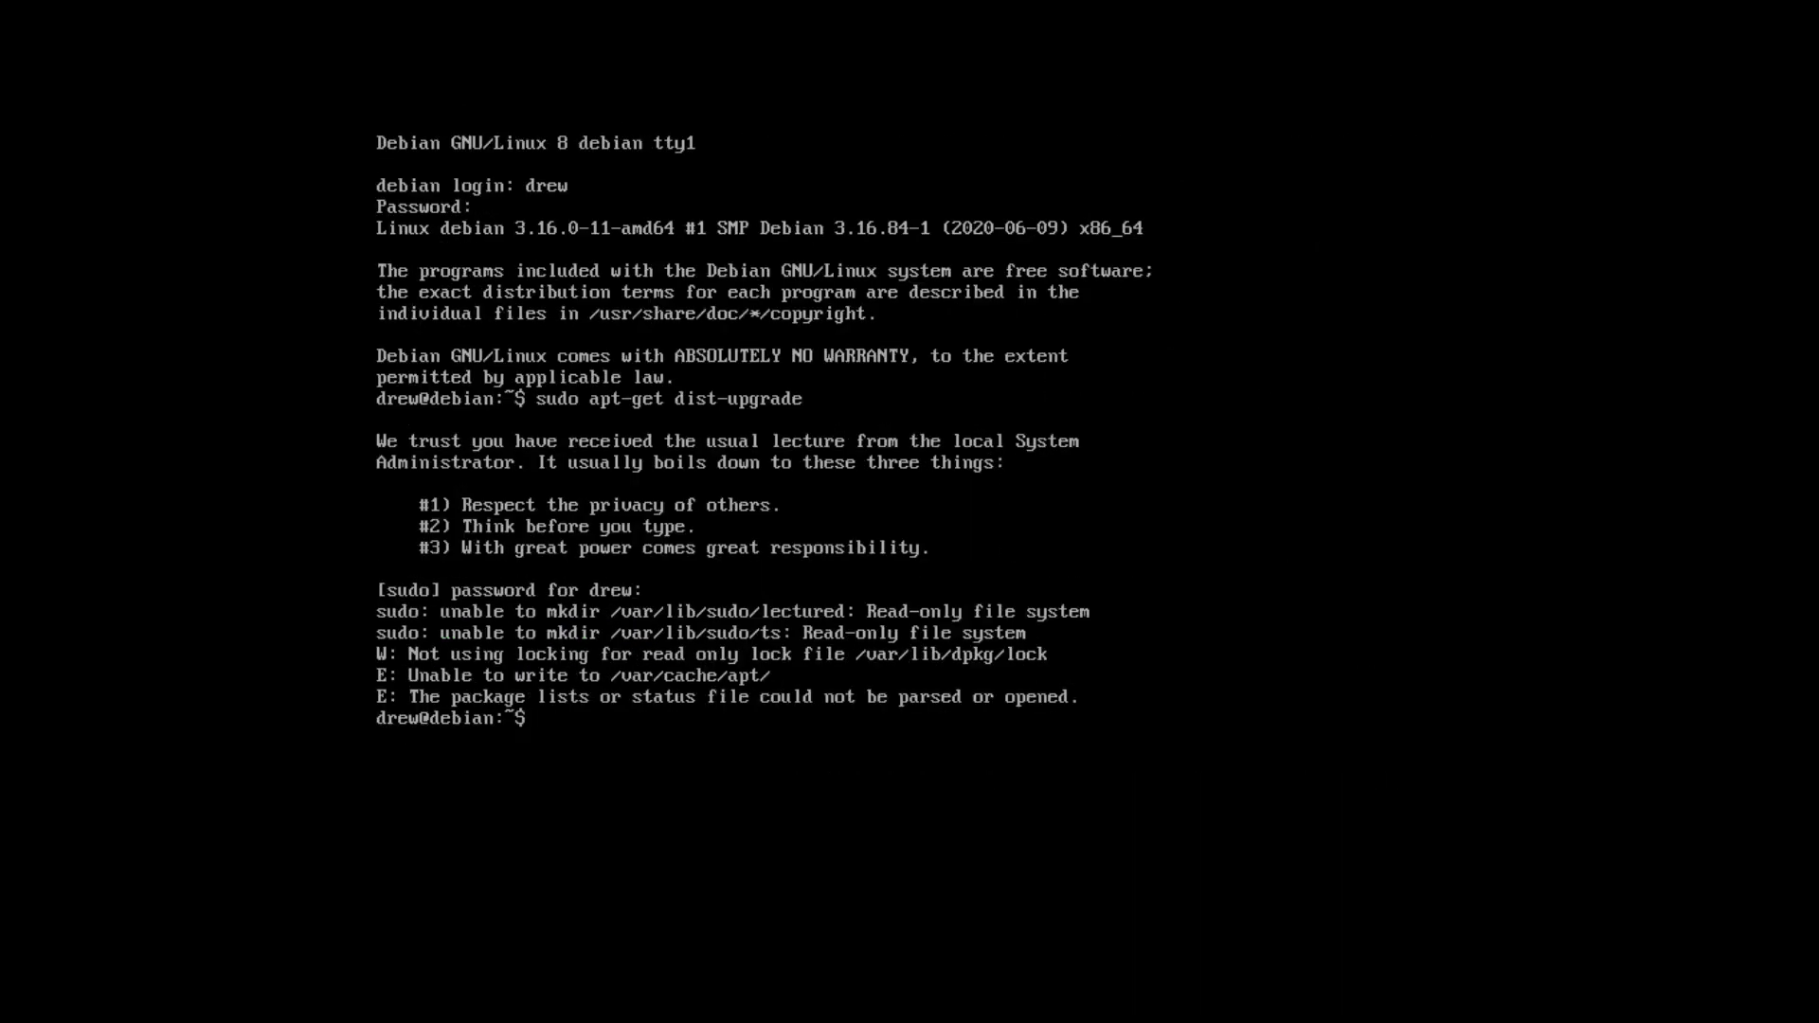
text(su)
key(Return)
key(Return)
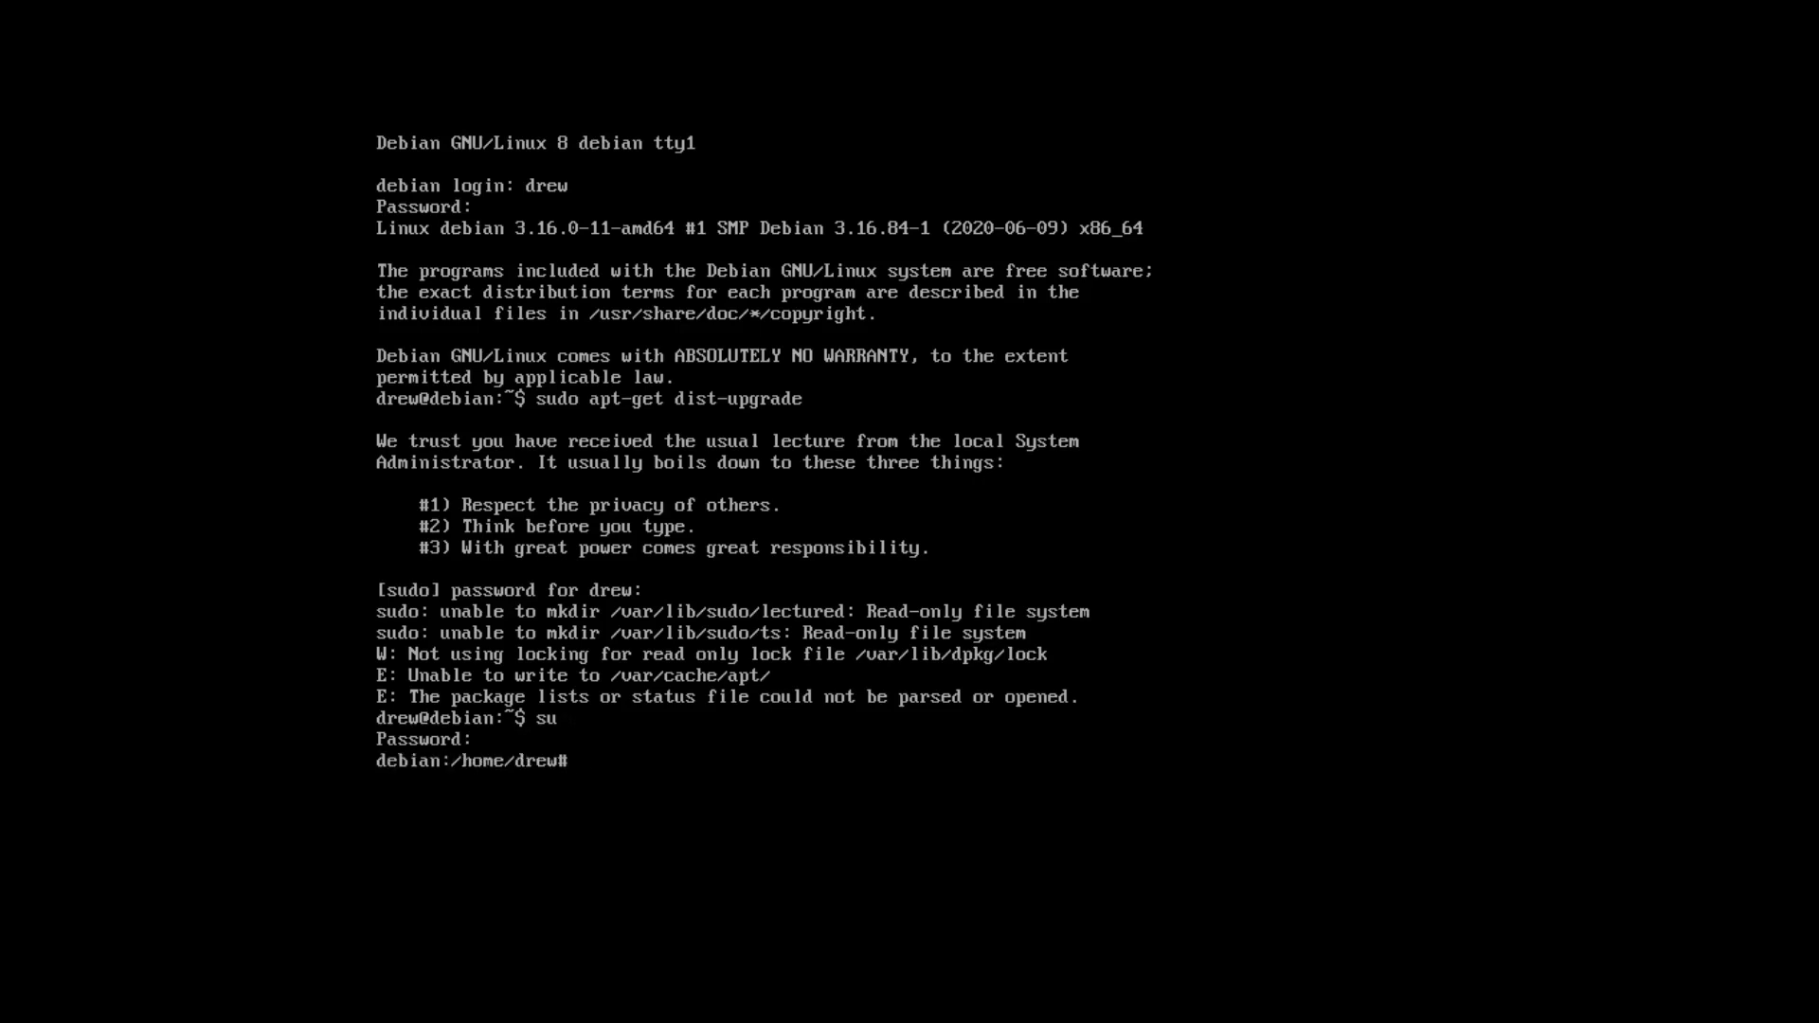
text(apt-get dist-upgrade)
key(Return)
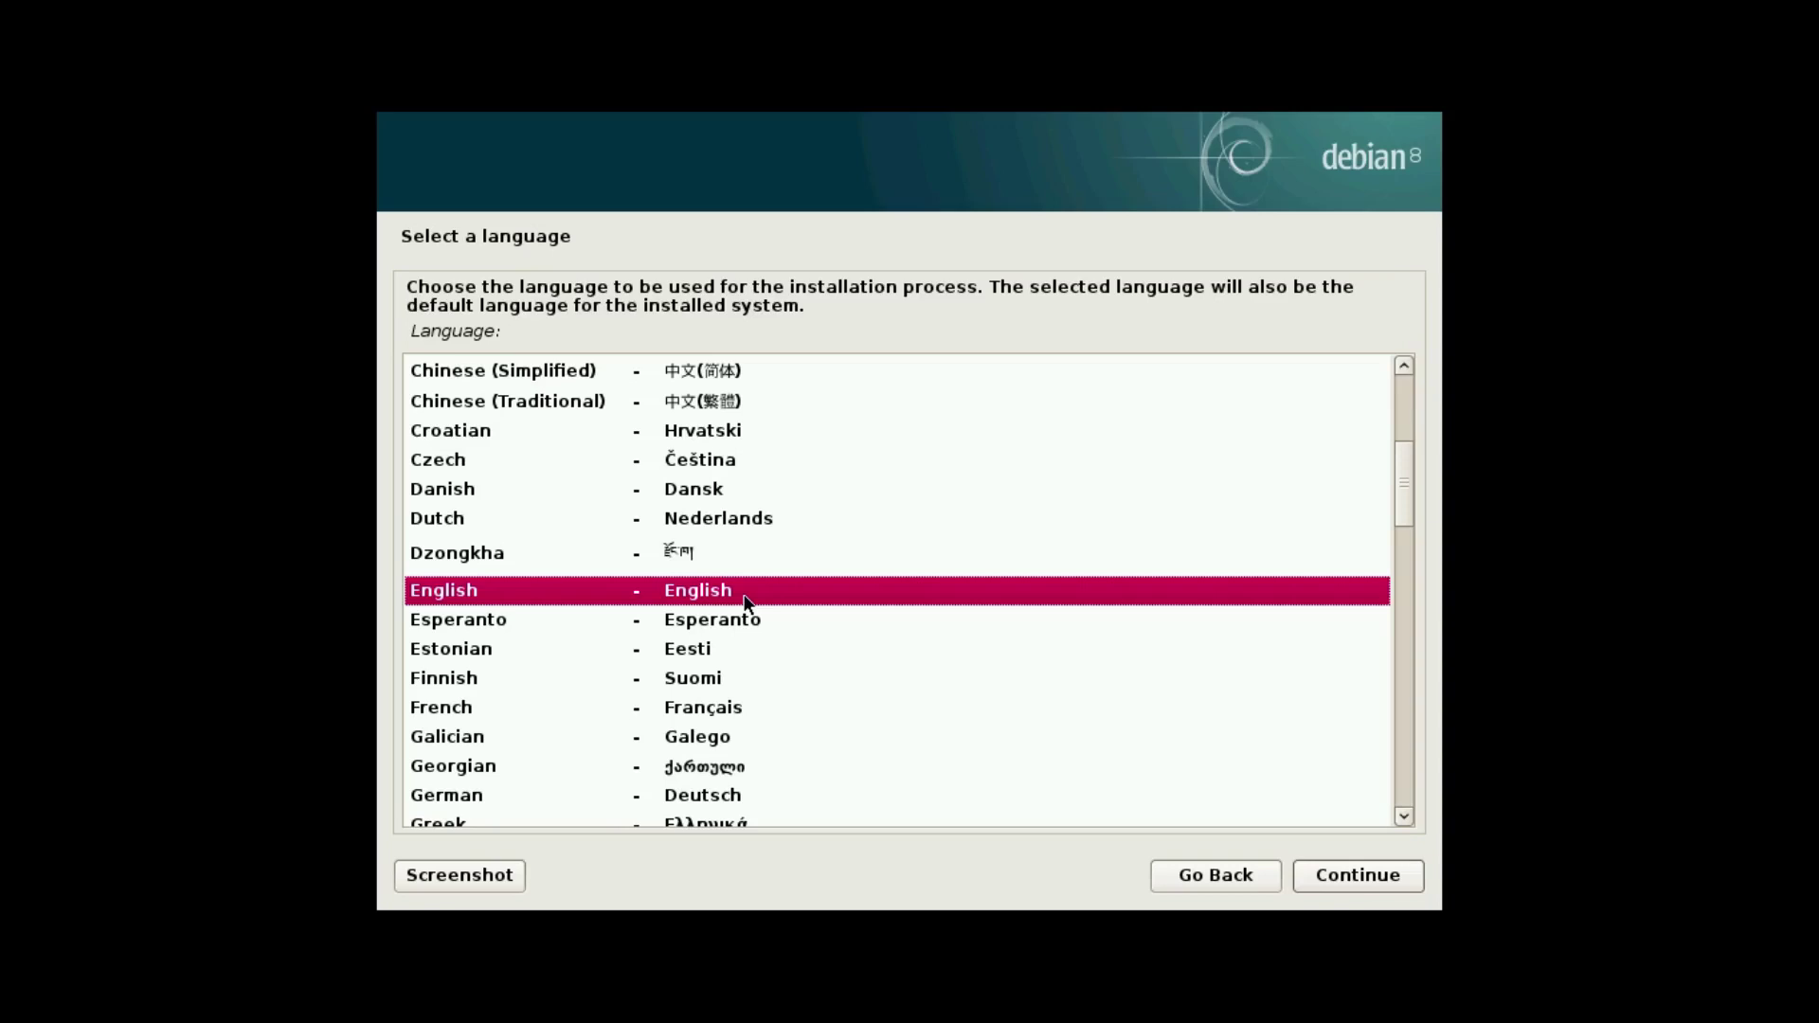
Choose English, keep the hostname, leave the domain empty, and enter a root password and the user's full name.
click(1322, 880)
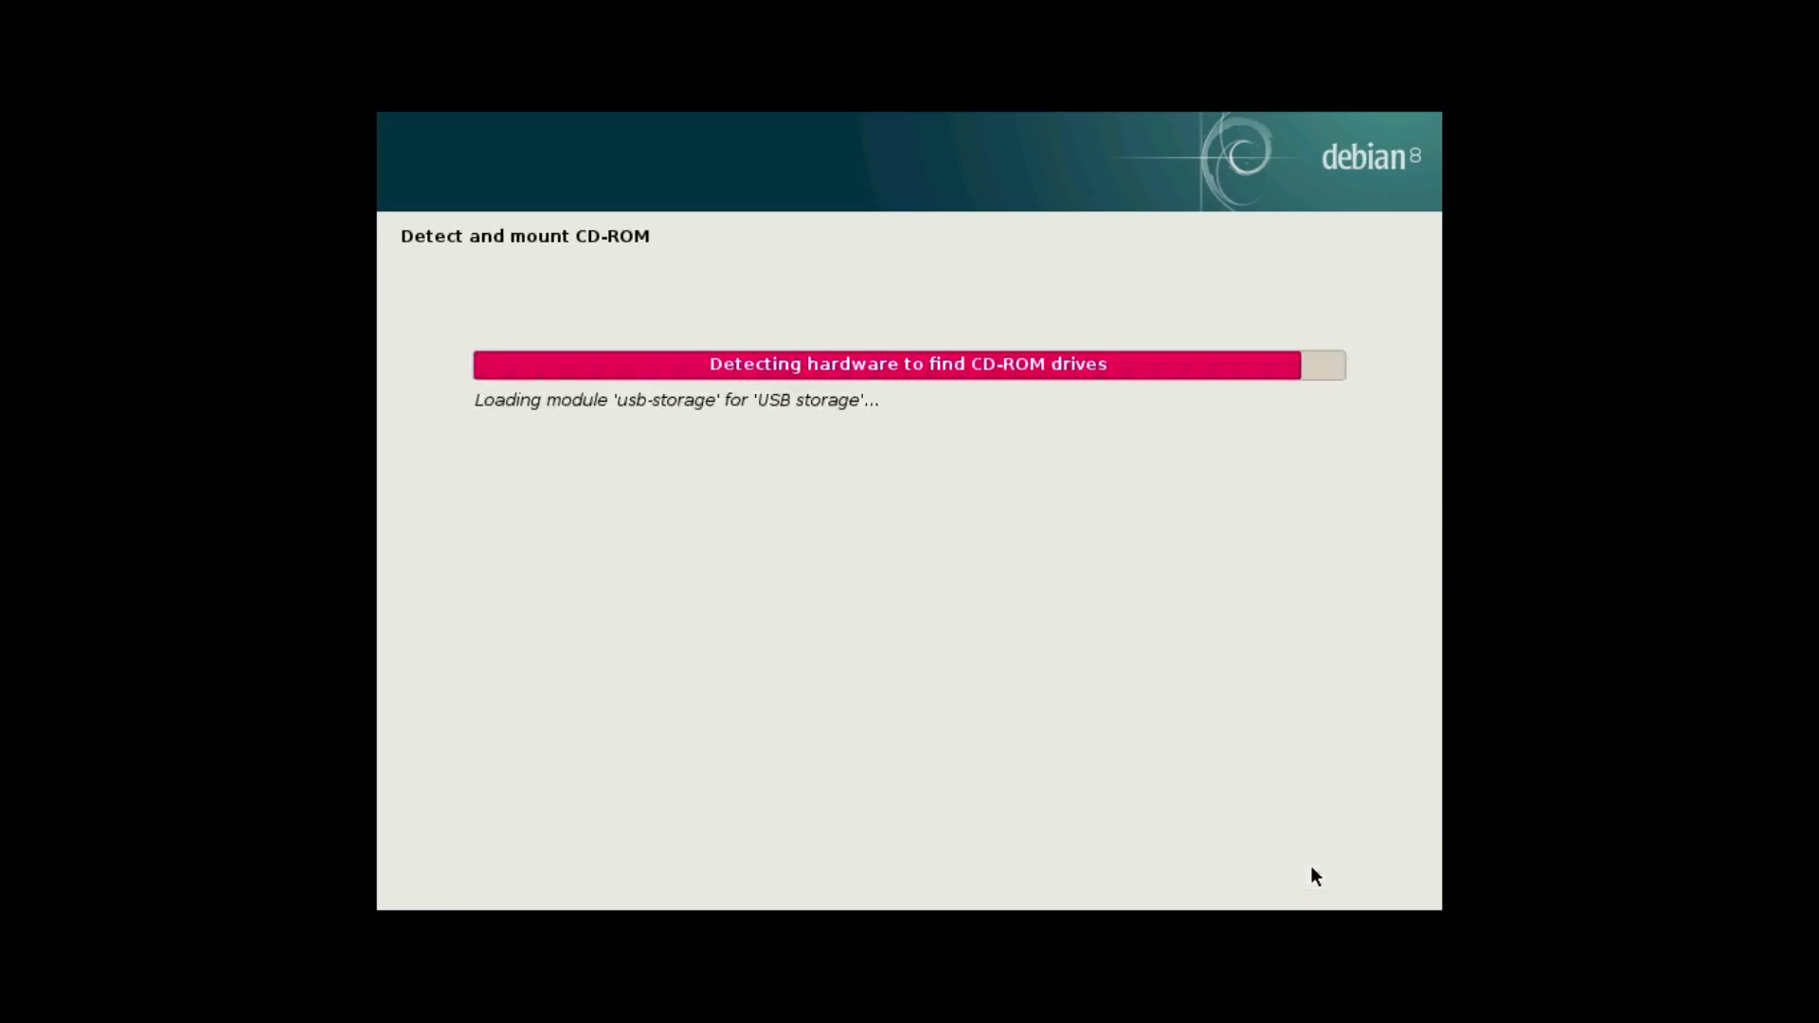
click(1333, 881)
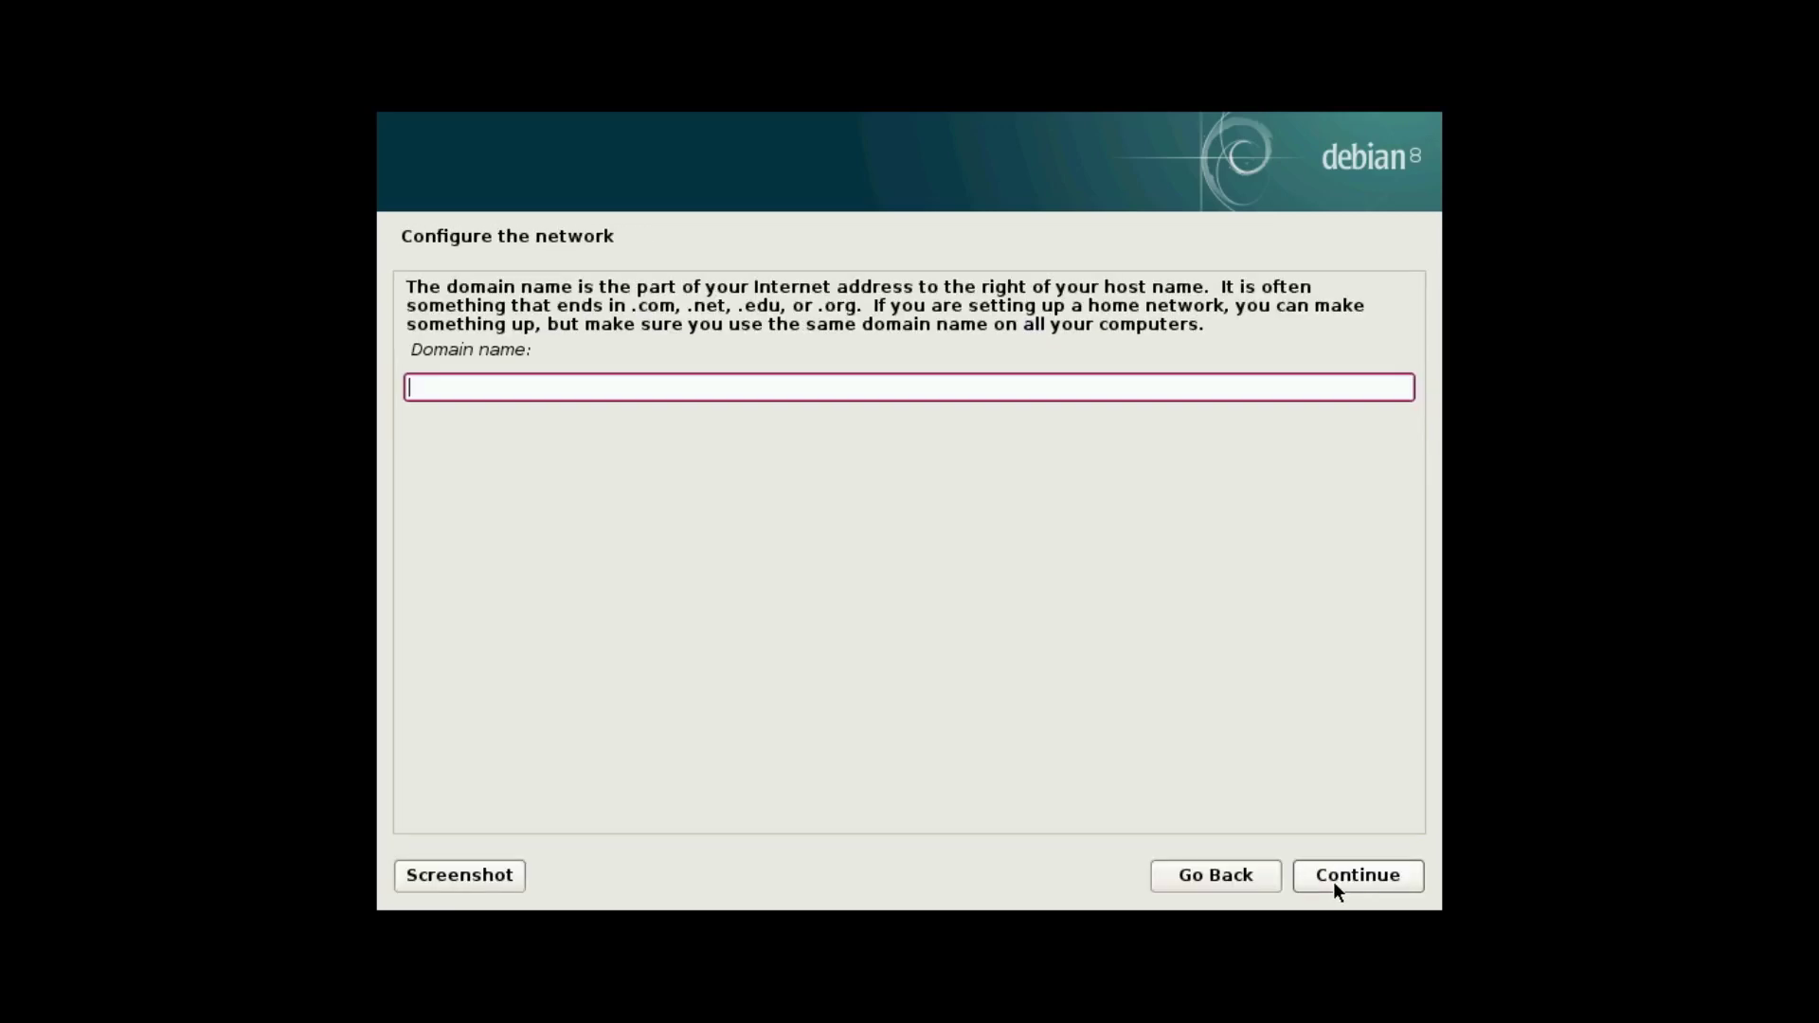
click(1327, 880)
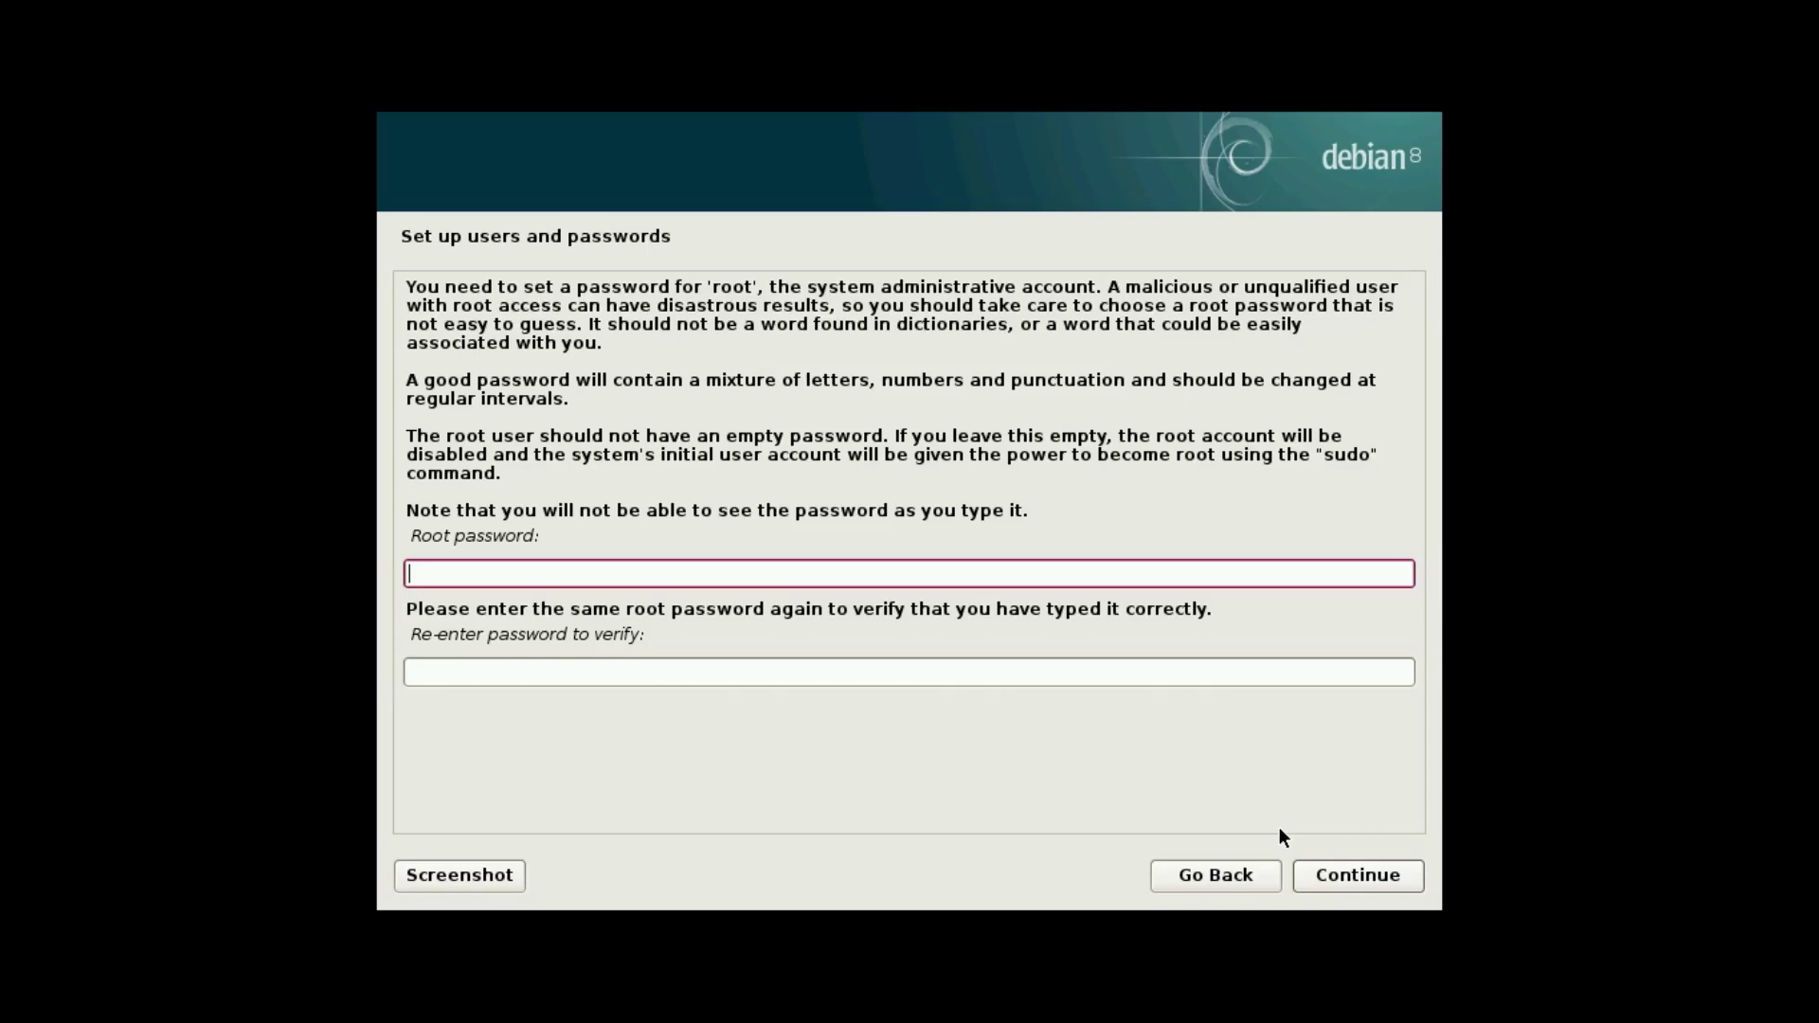
text(●●●●●●●●●●●●●●)
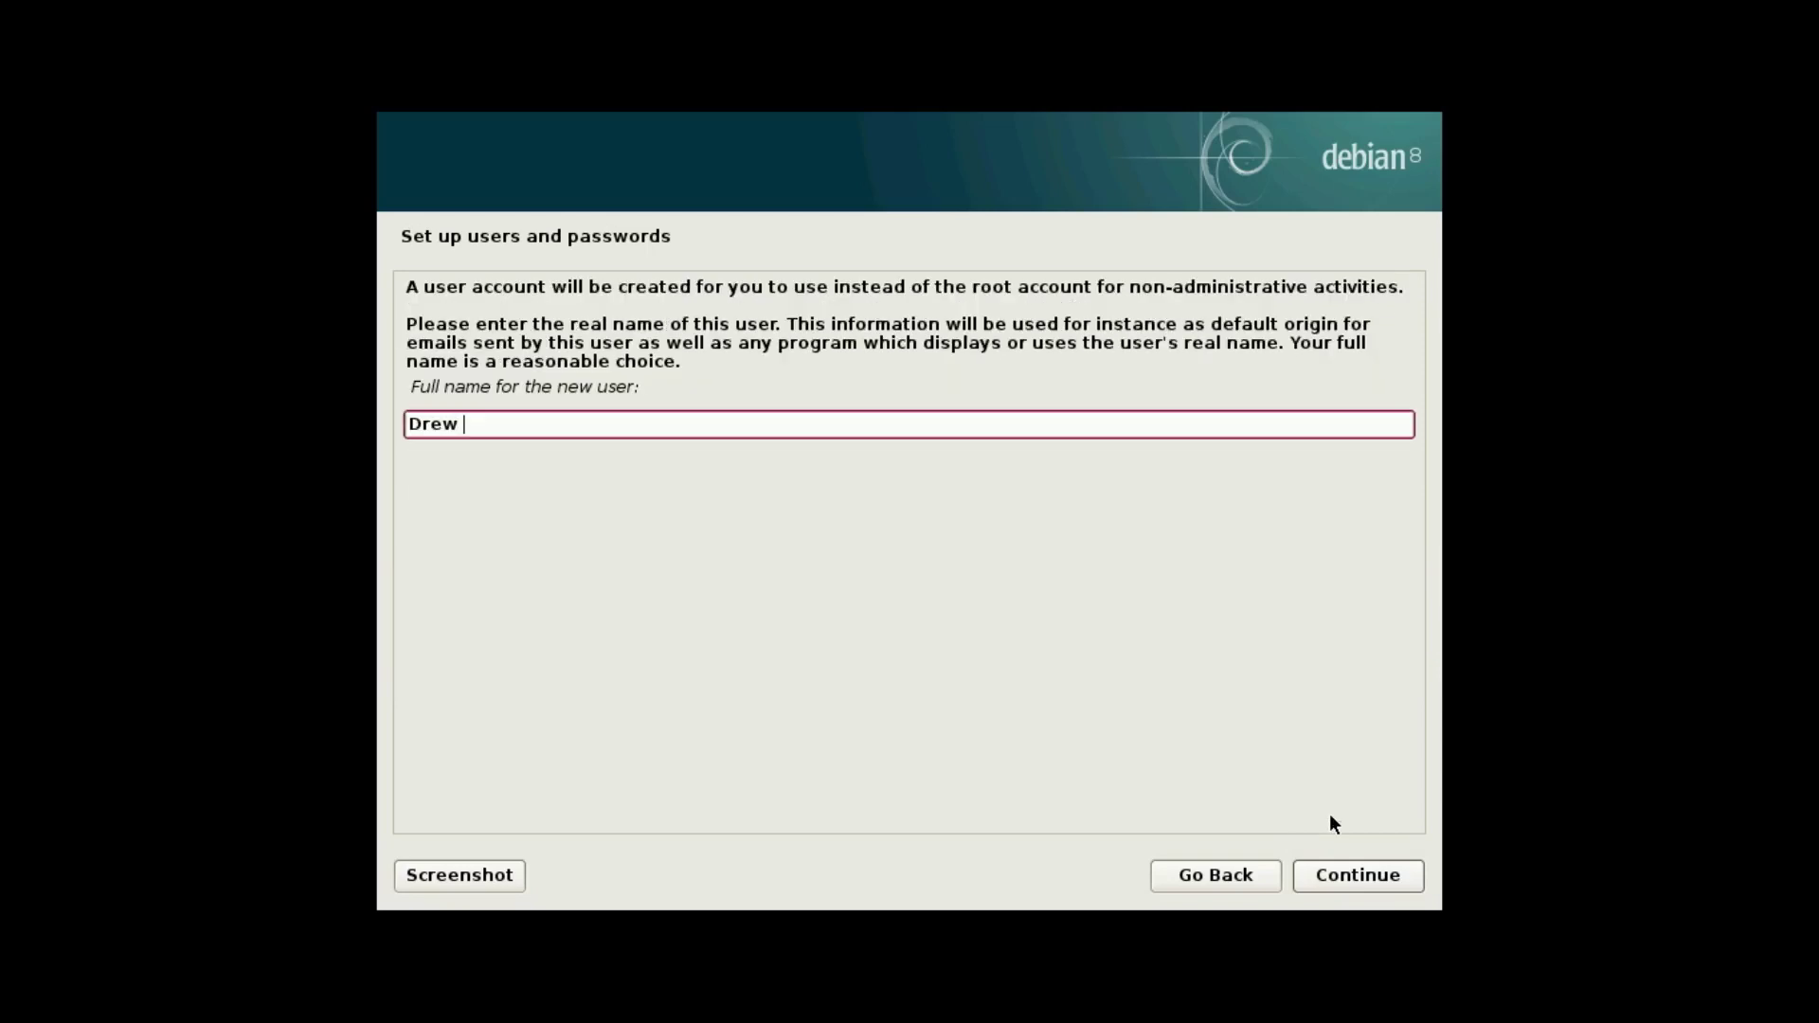
text(Howde)
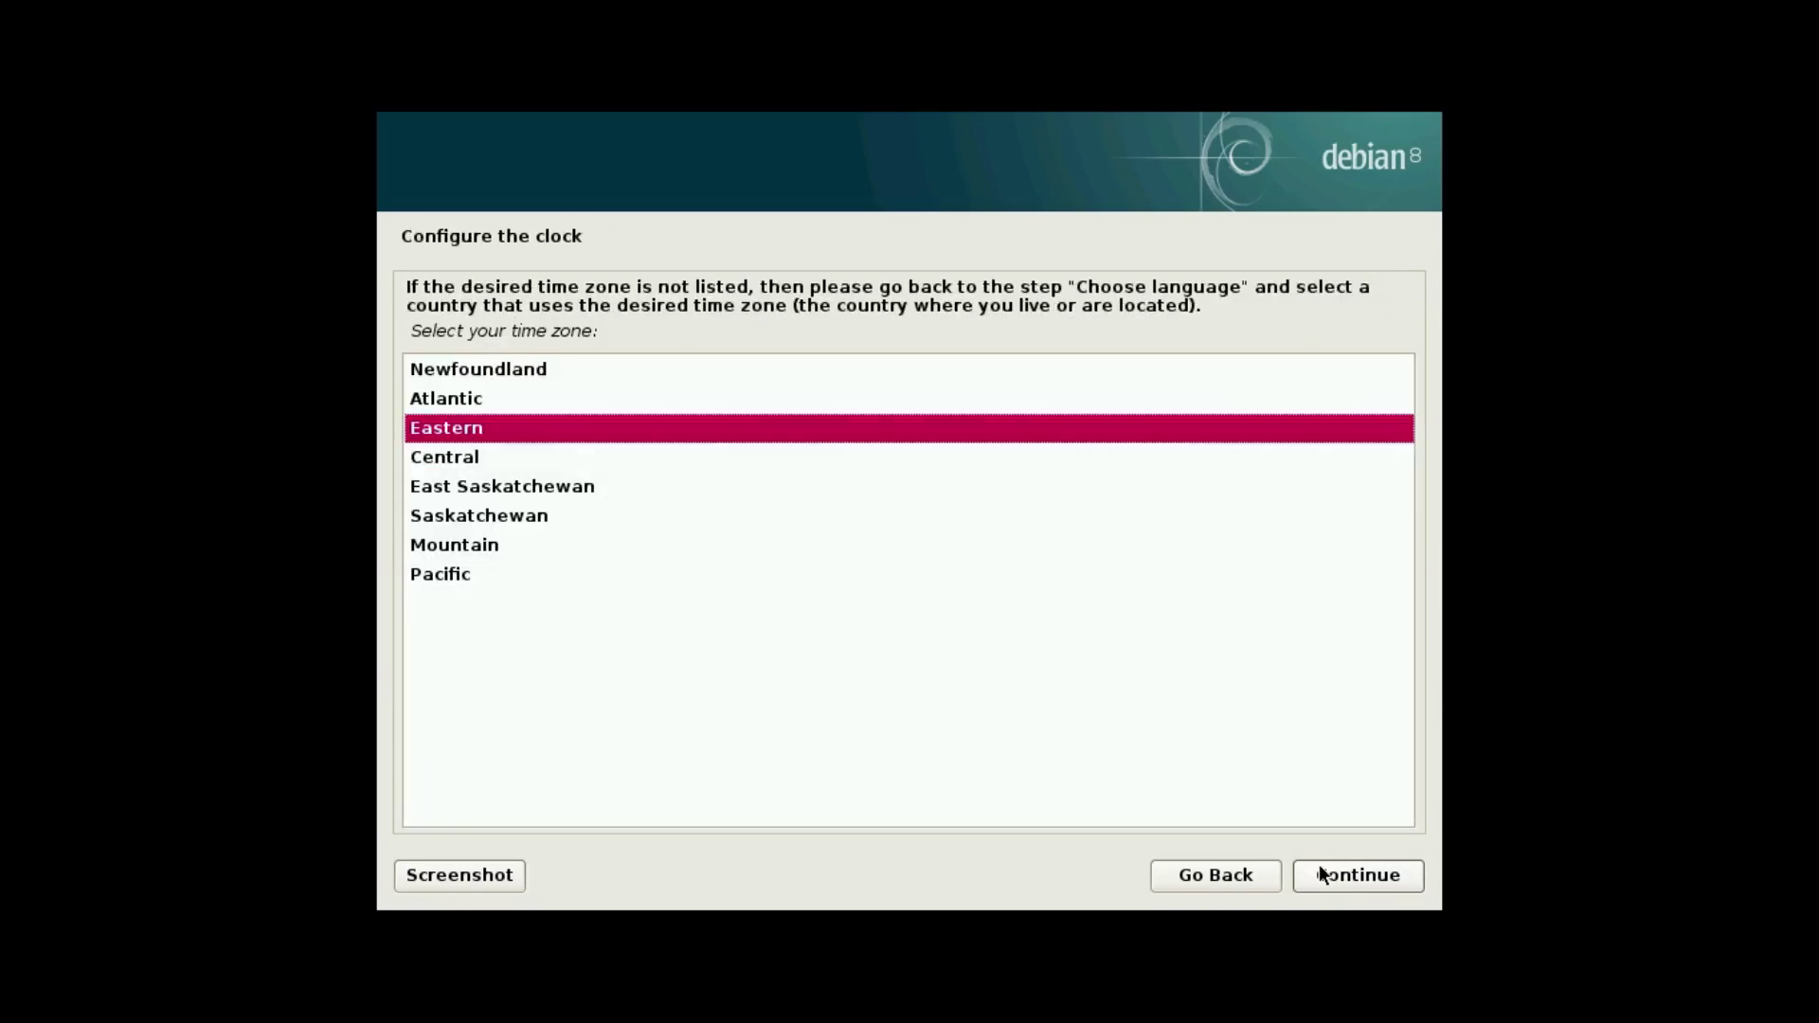
click(1322, 872)
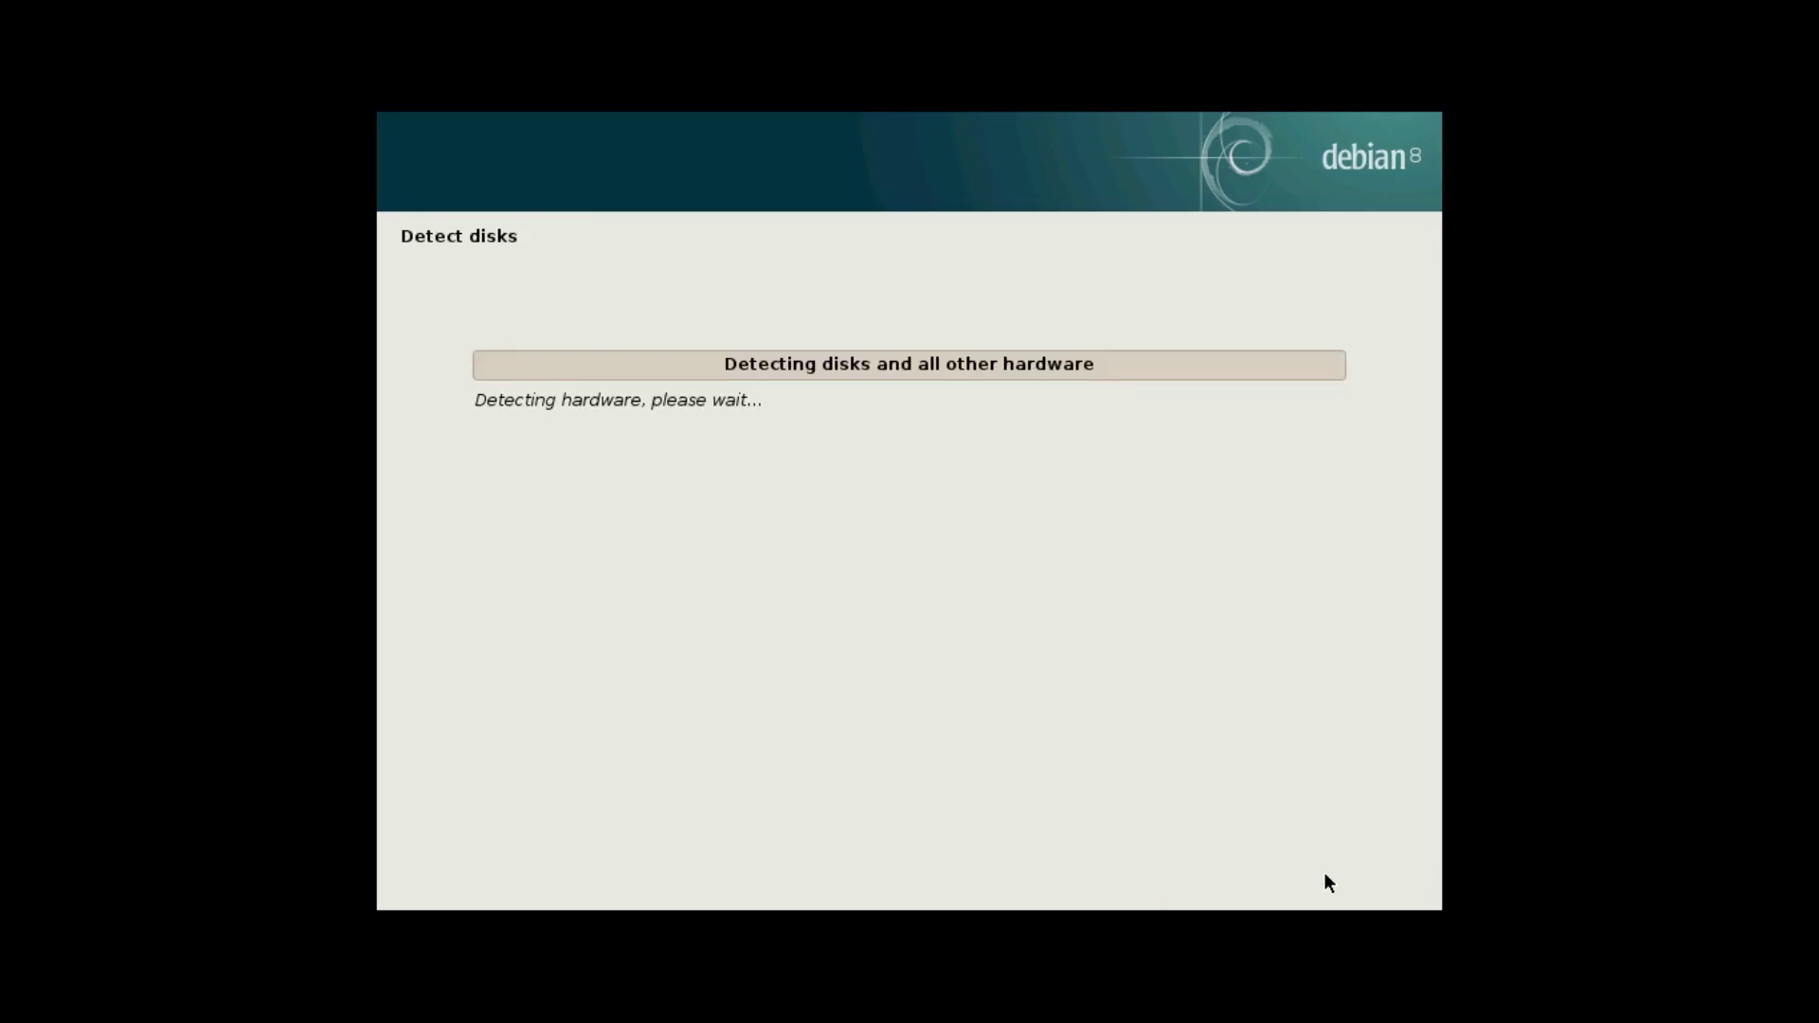
With manual partitioning, set the 20.5 GB partition to ext3 mounted as root (/).
click(698, 516)
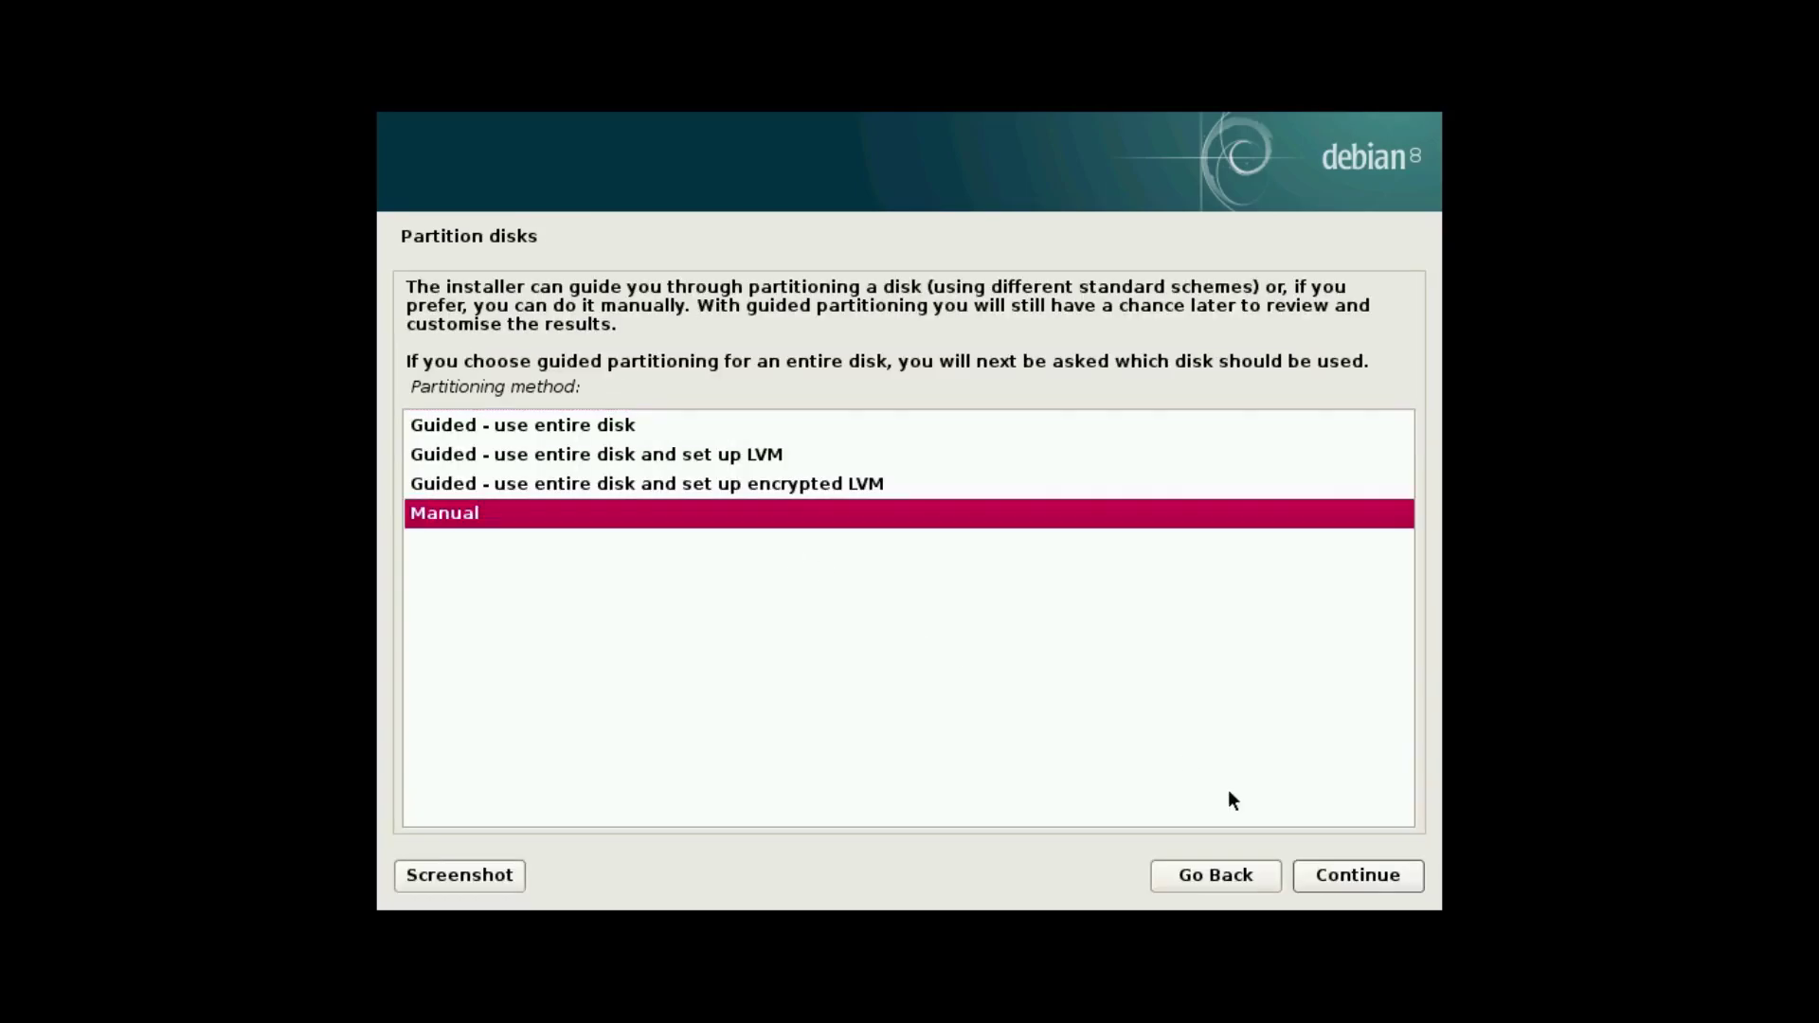
click(1344, 865)
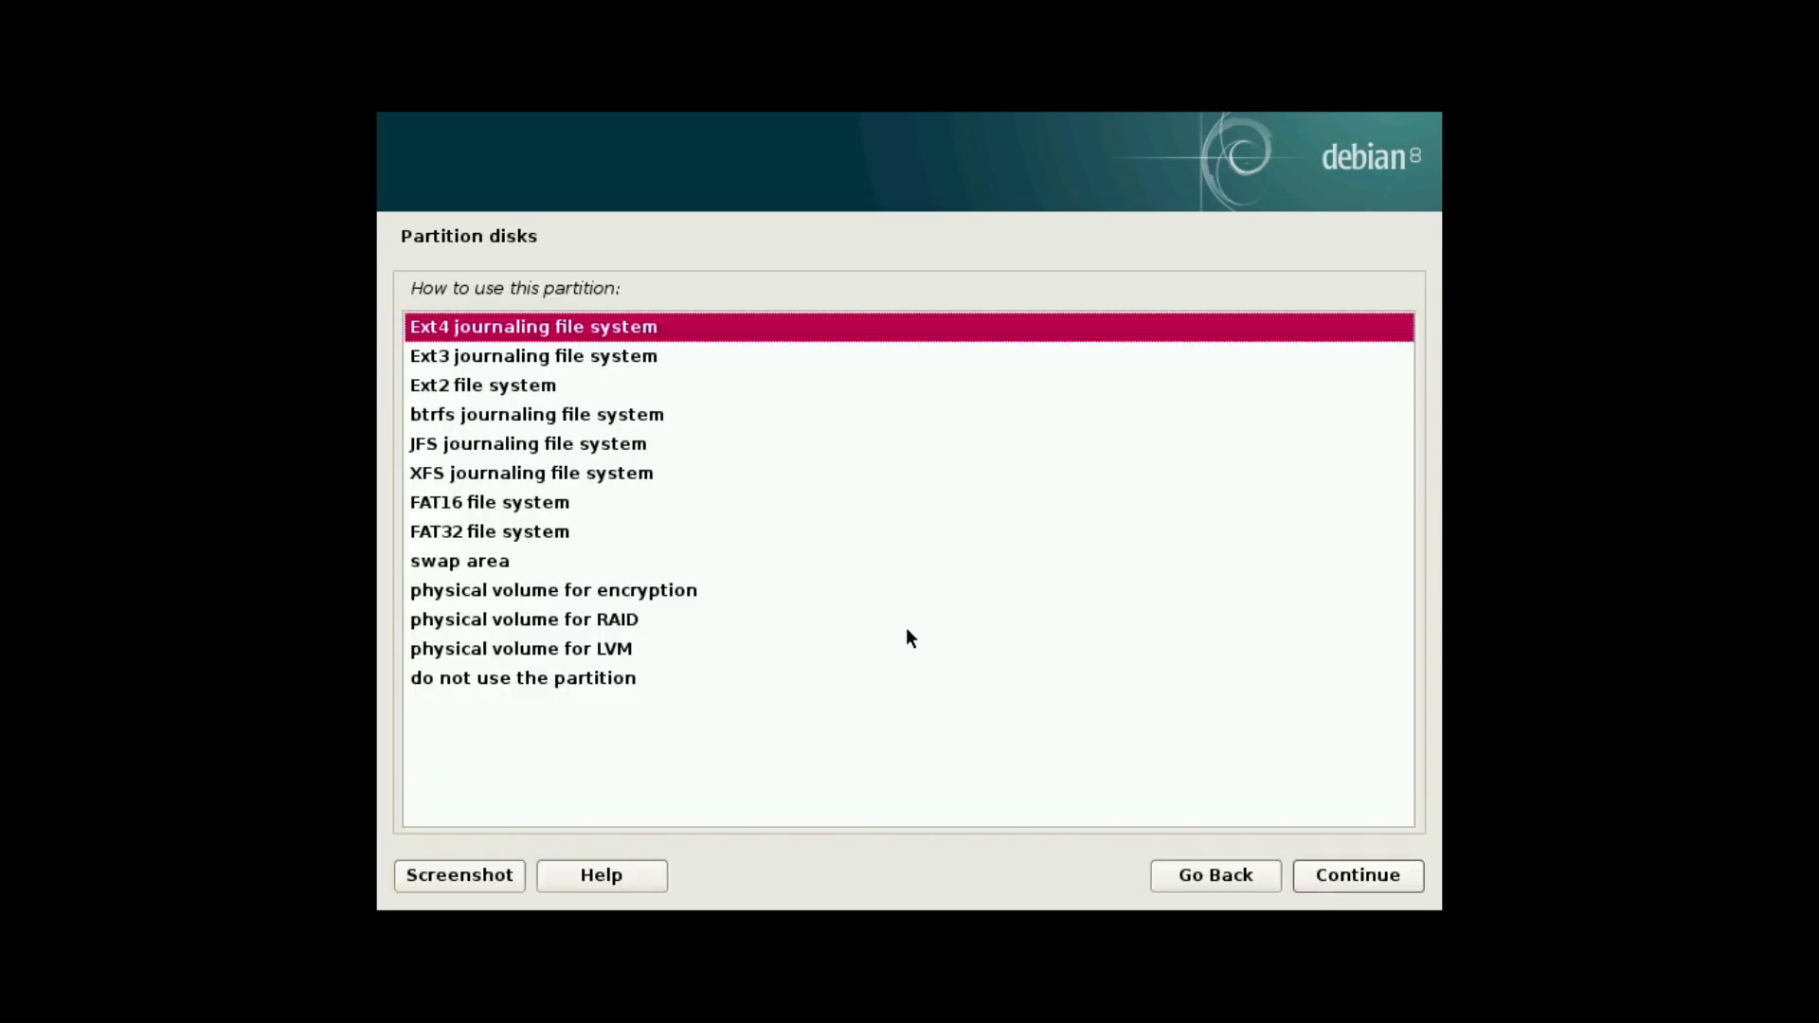
click(622, 358)
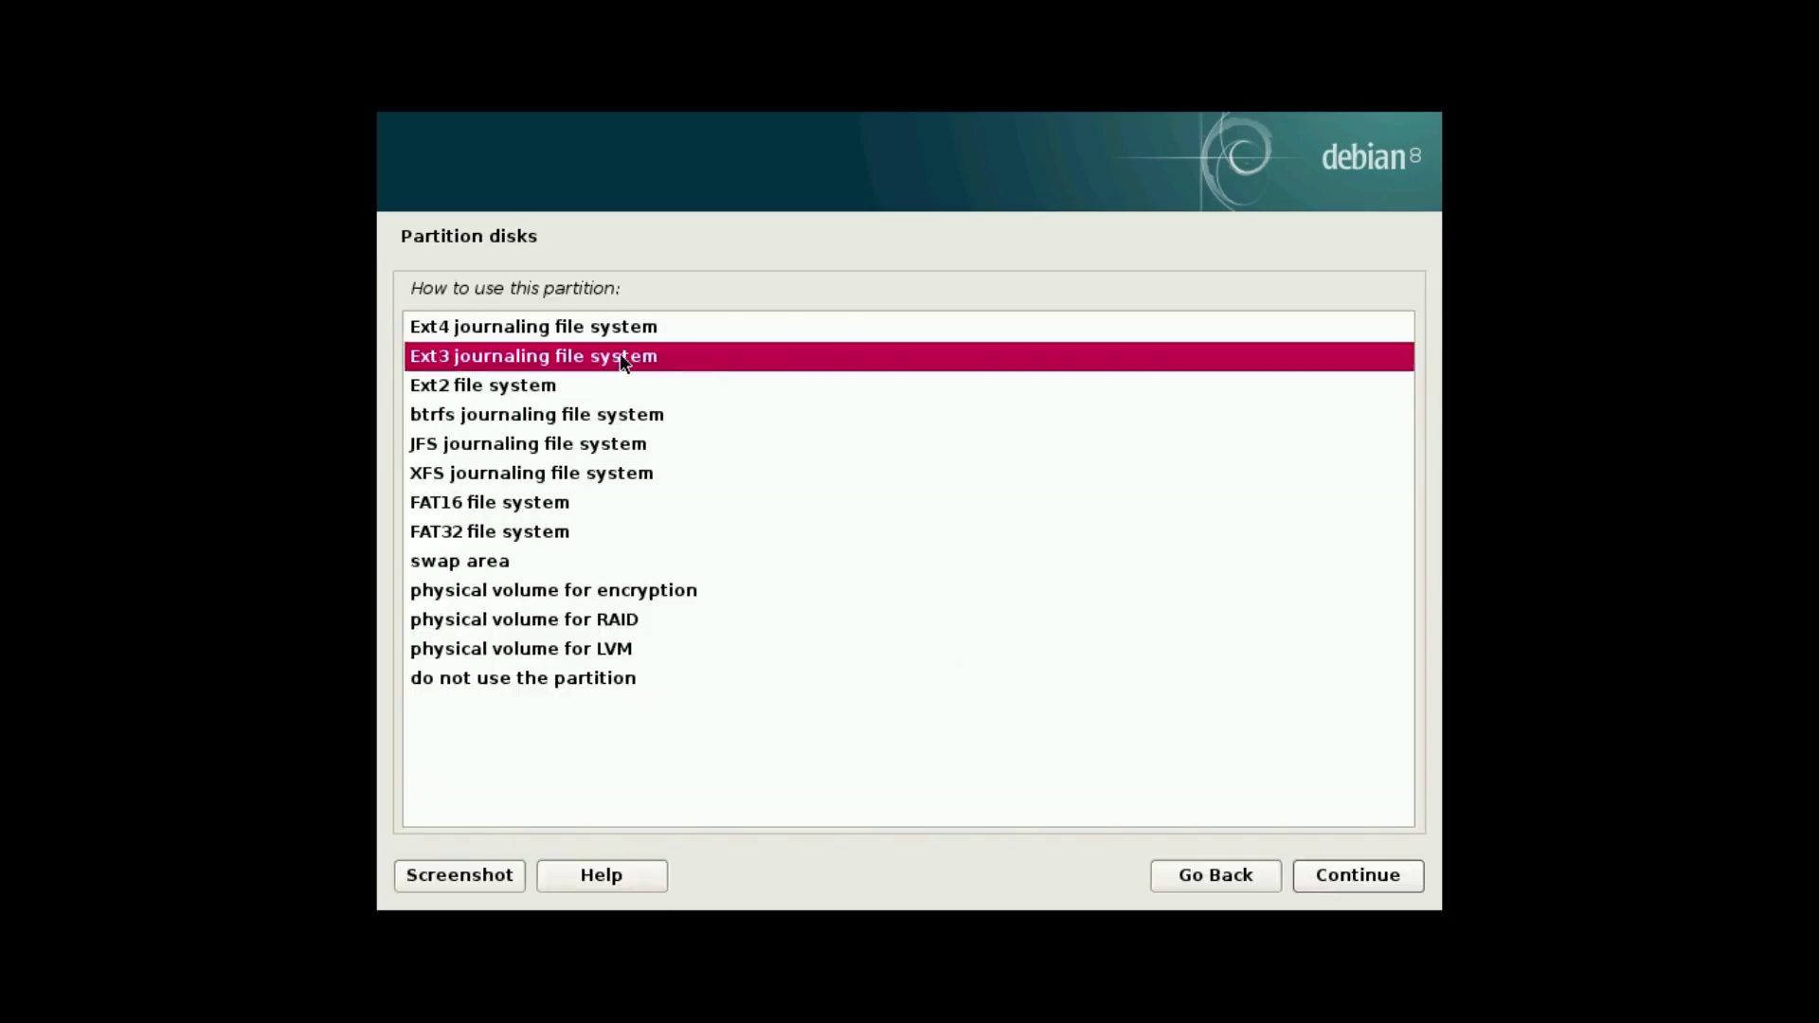
click(1331, 872)
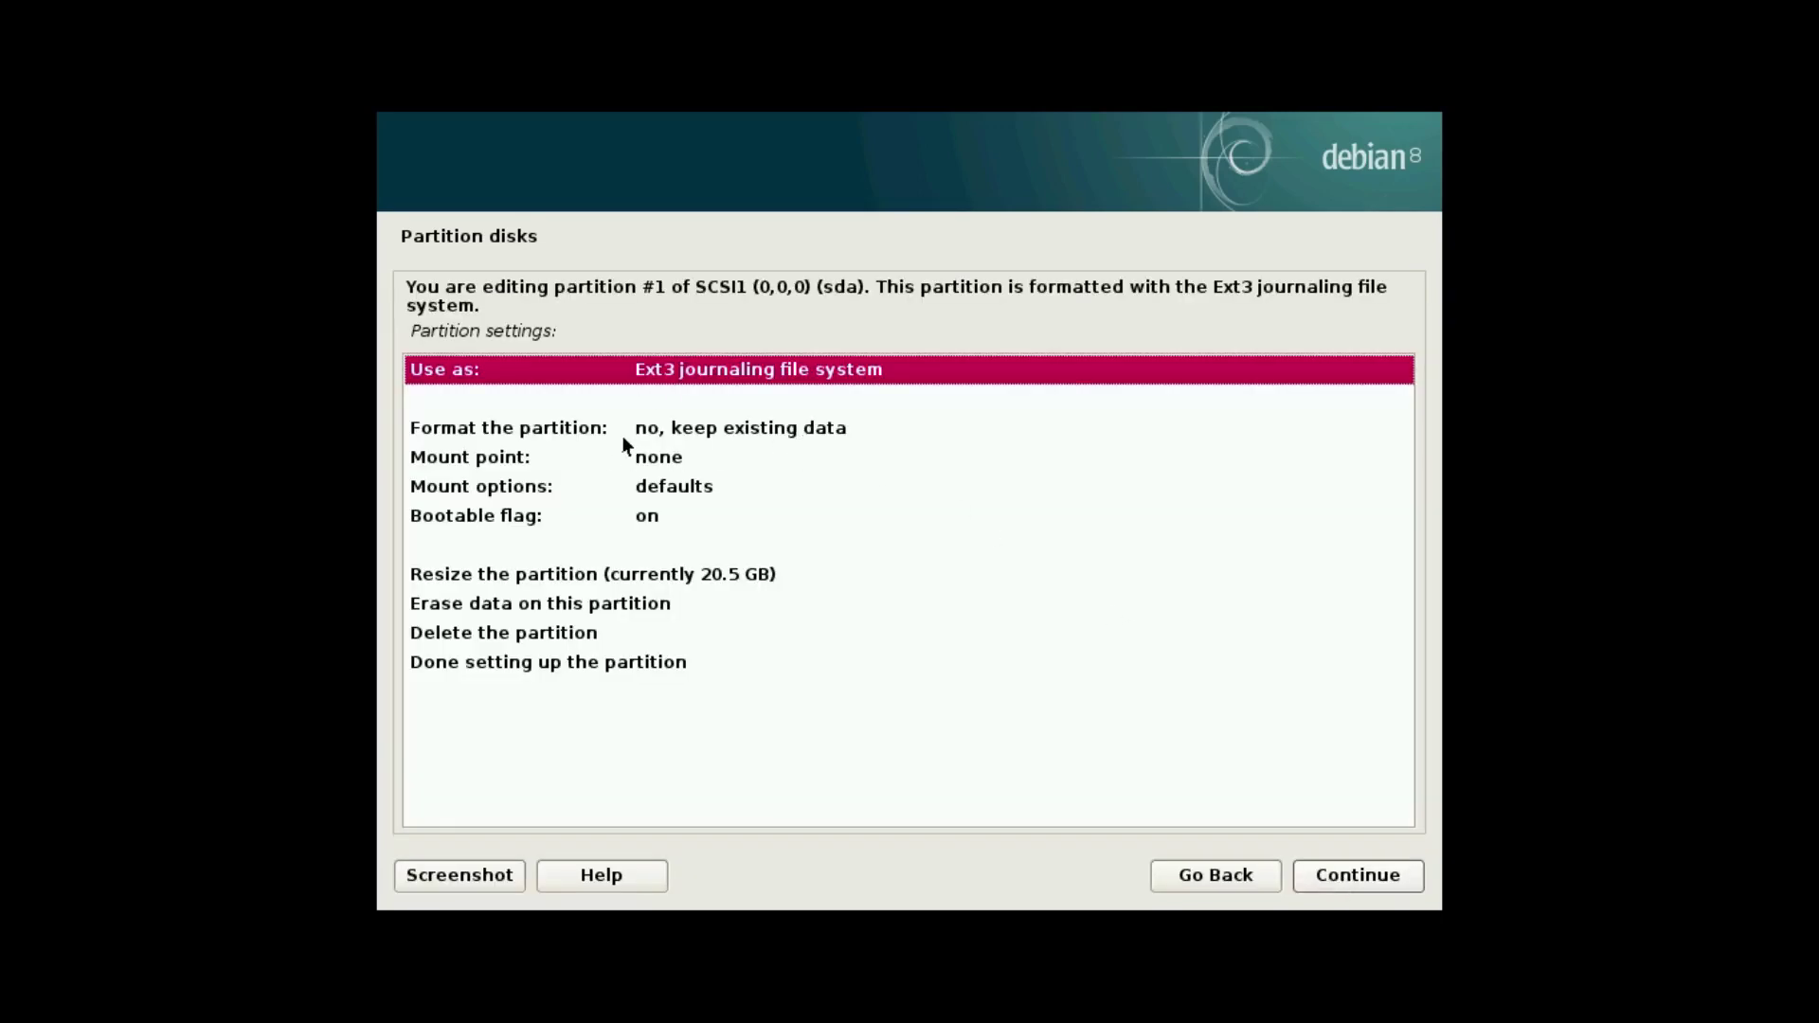
click(659, 459)
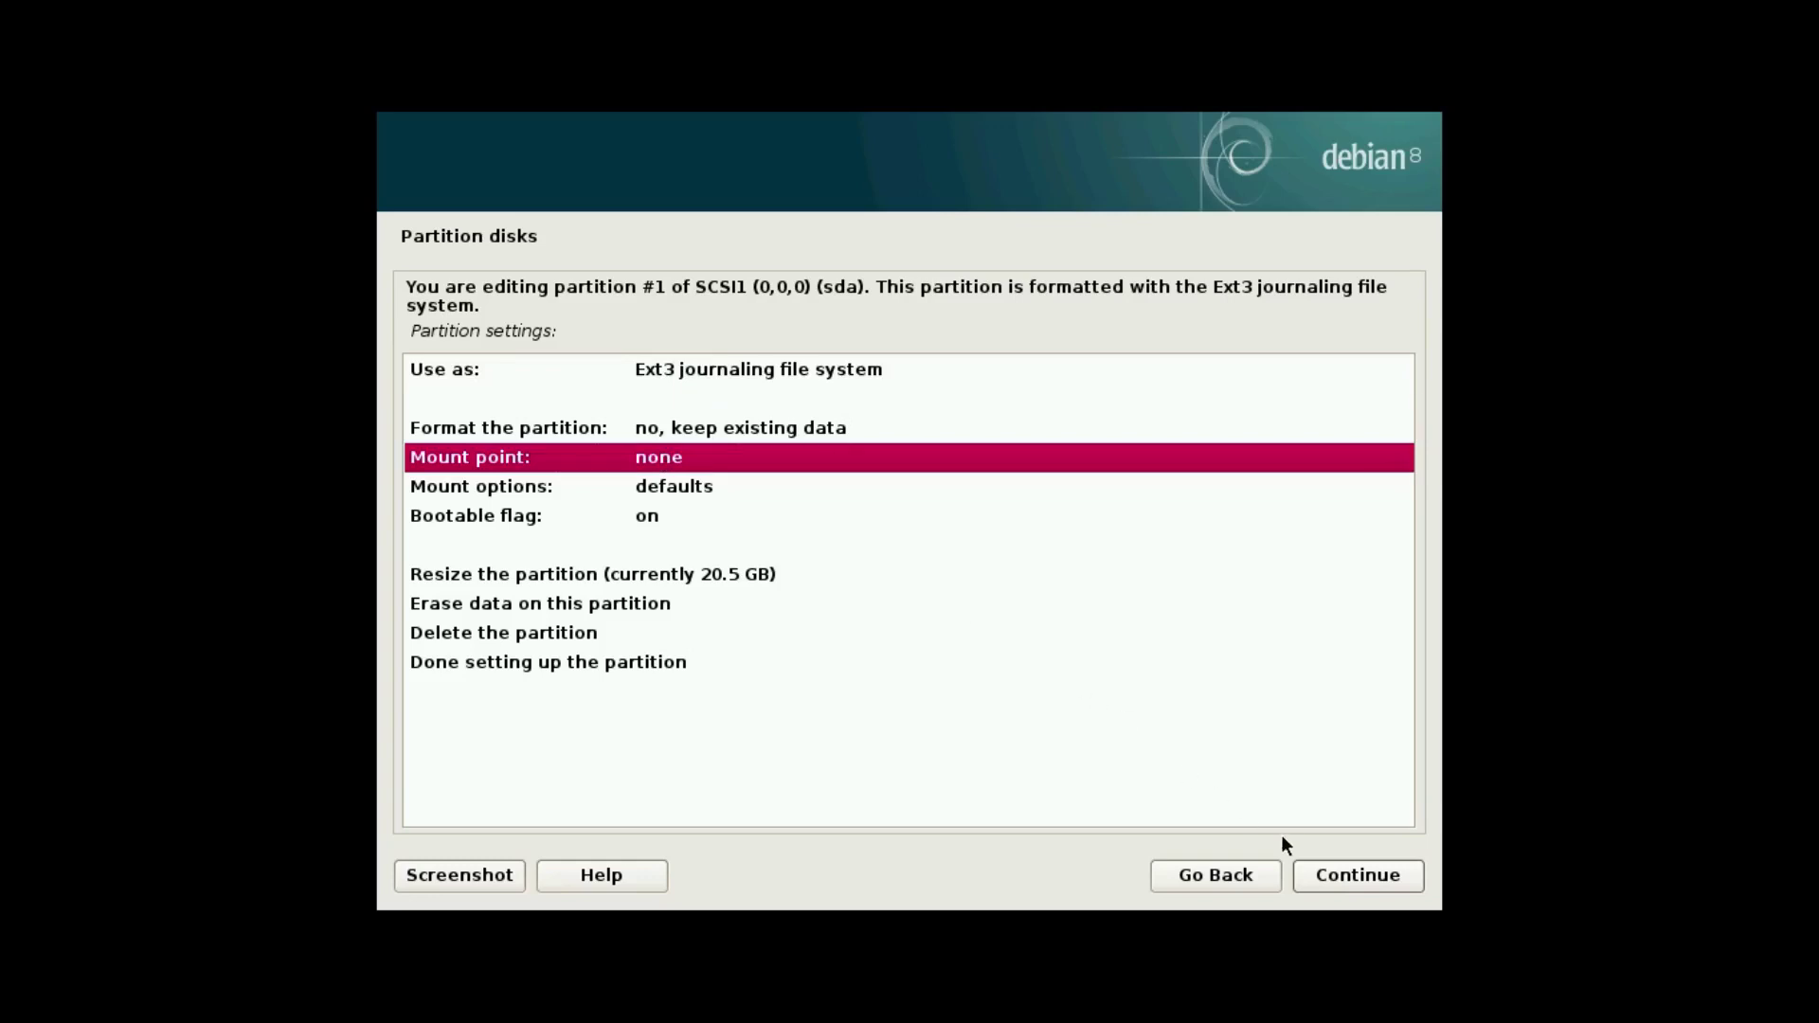
click(1350, 872)
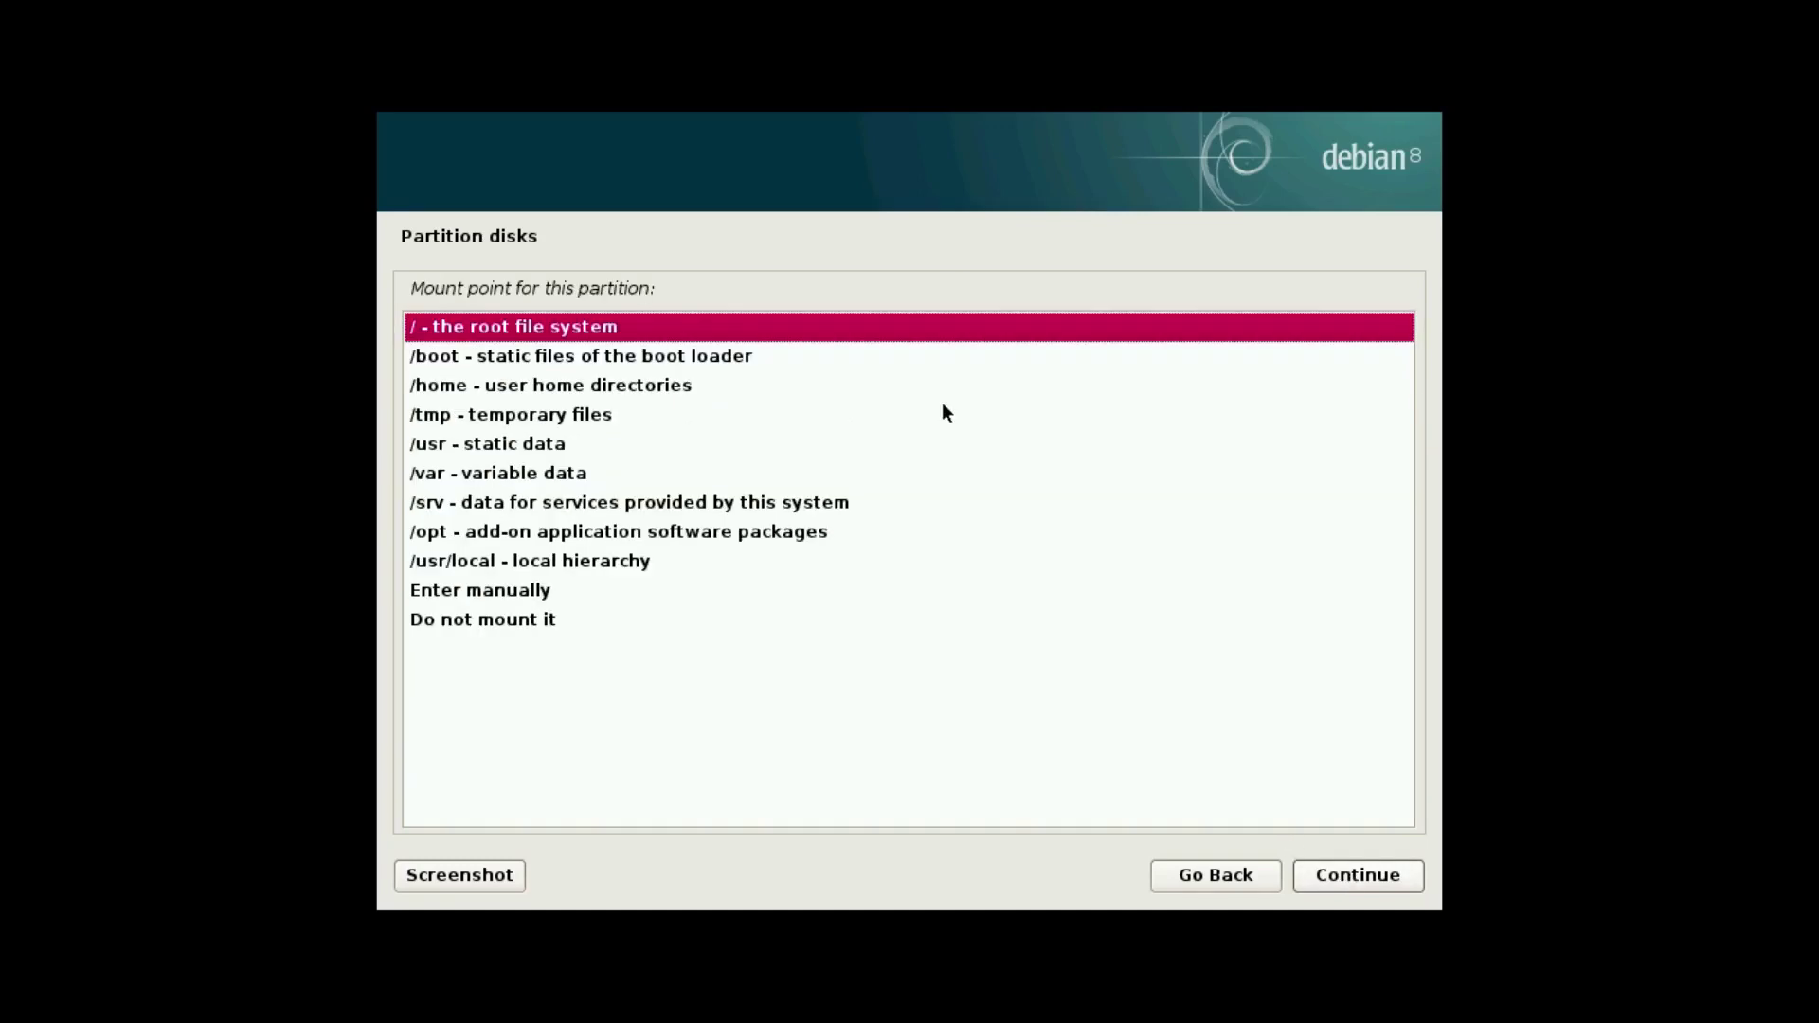
click(1336, 876)
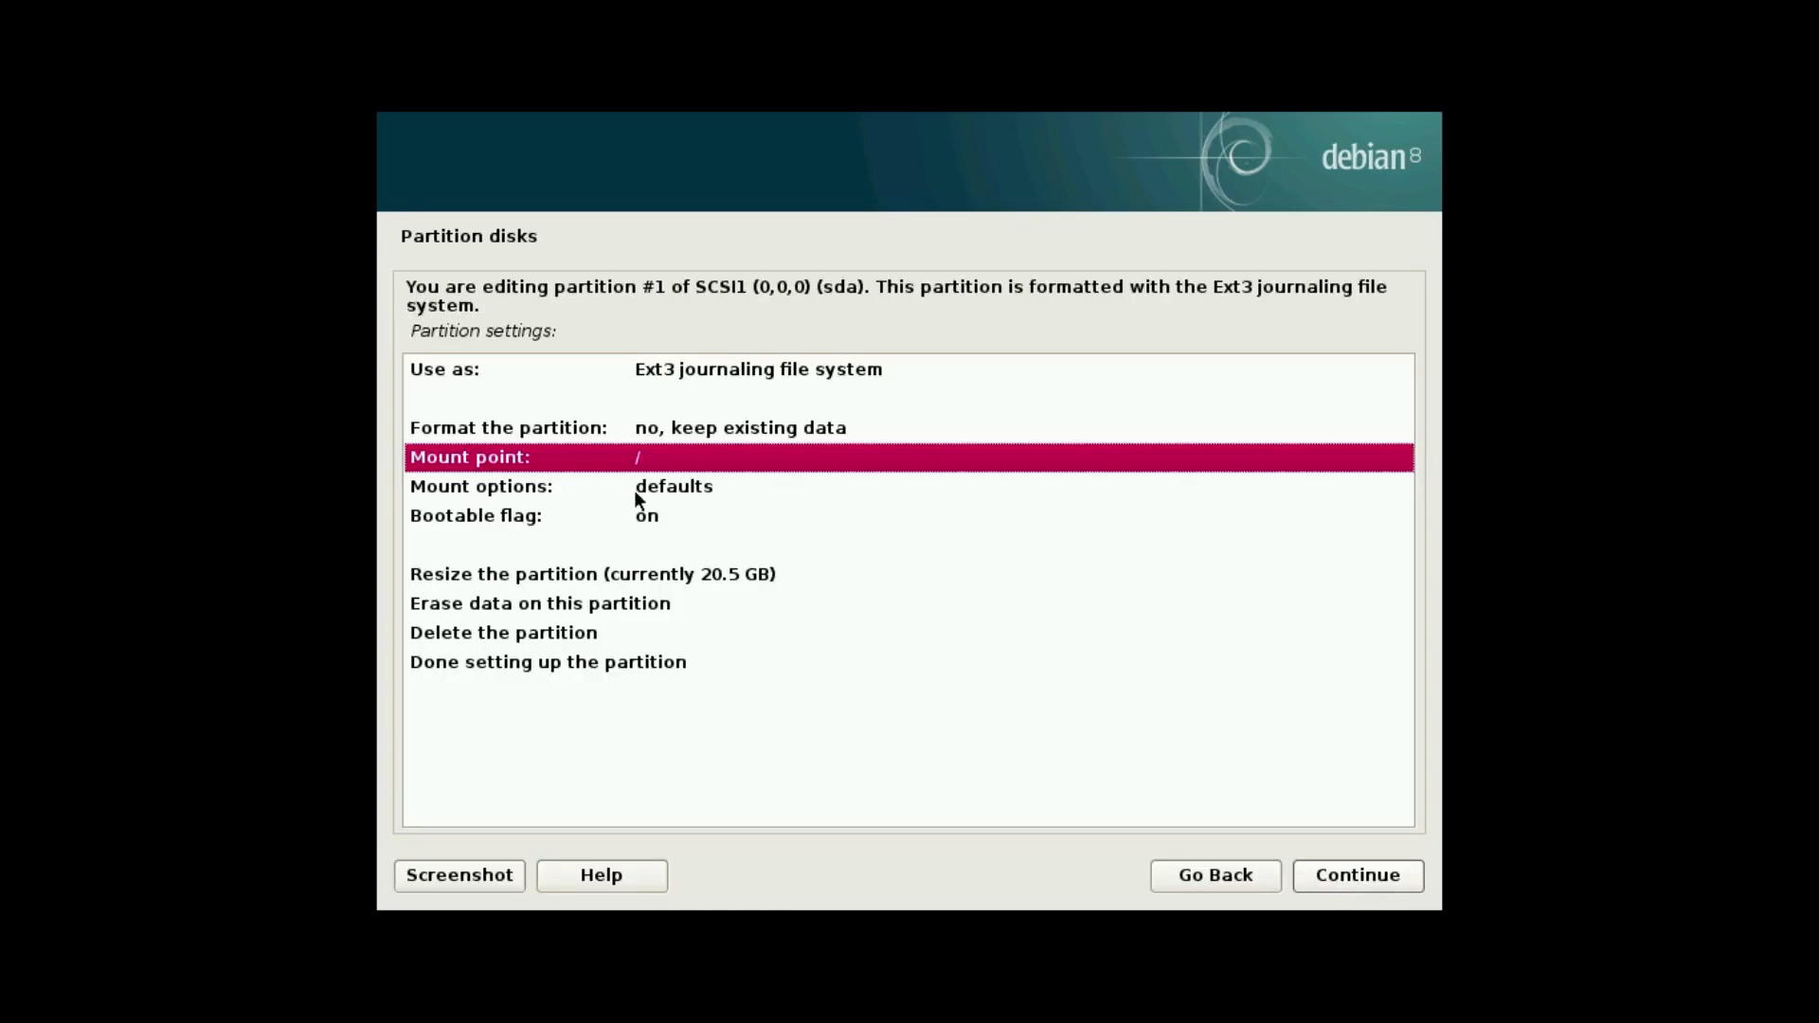
click(667, 486)
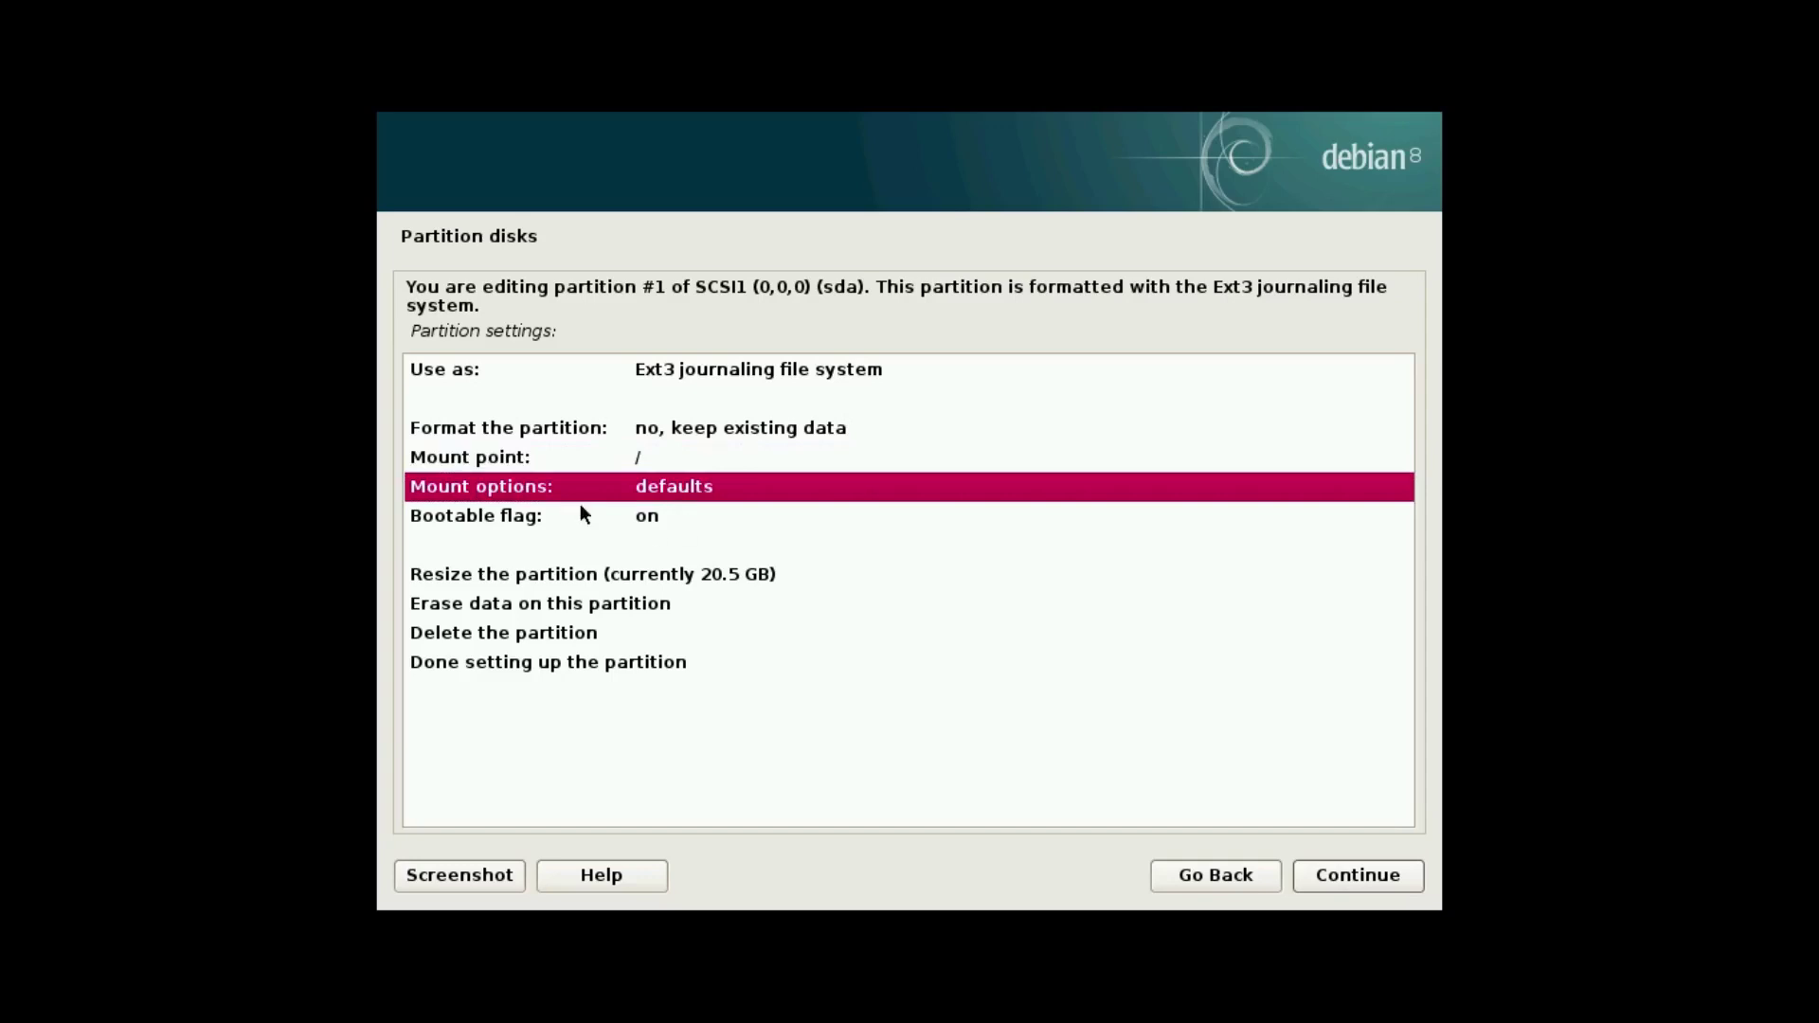
click(698, 517)
Finish the partition setup and agree to write the changes to disk.
click(682, 663)
click(1339, 879)
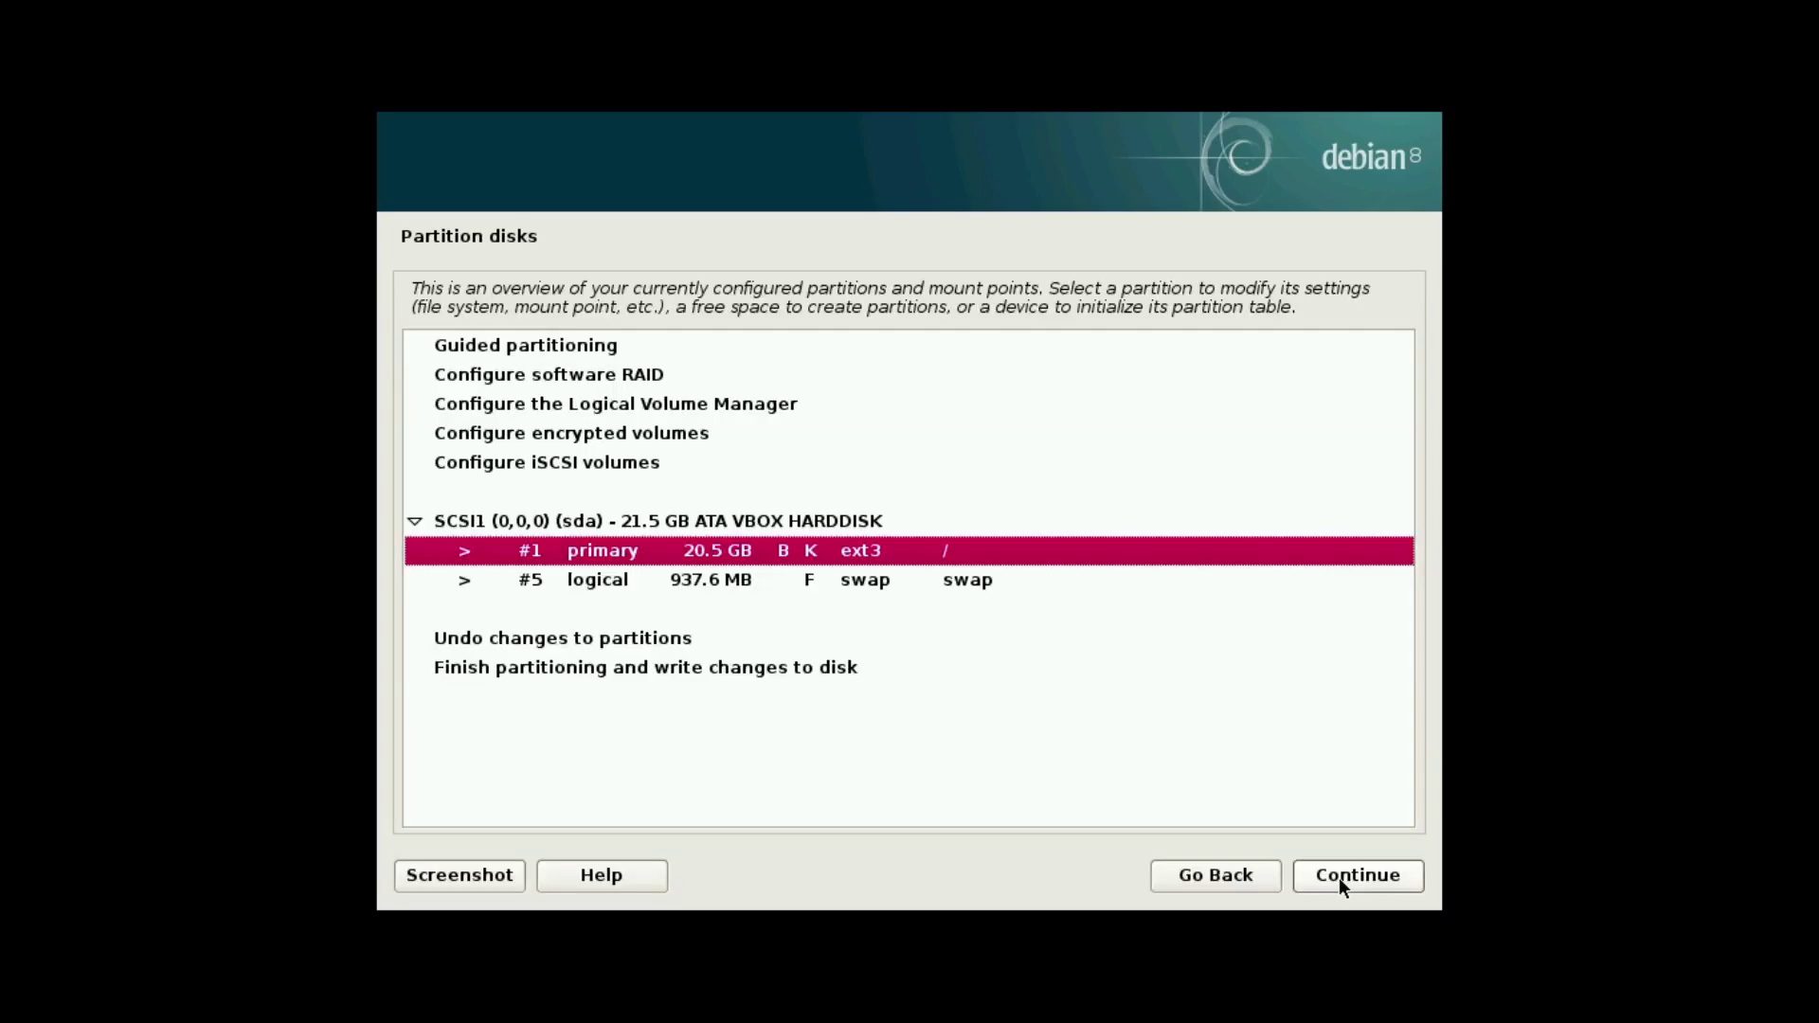
click(857, 668)
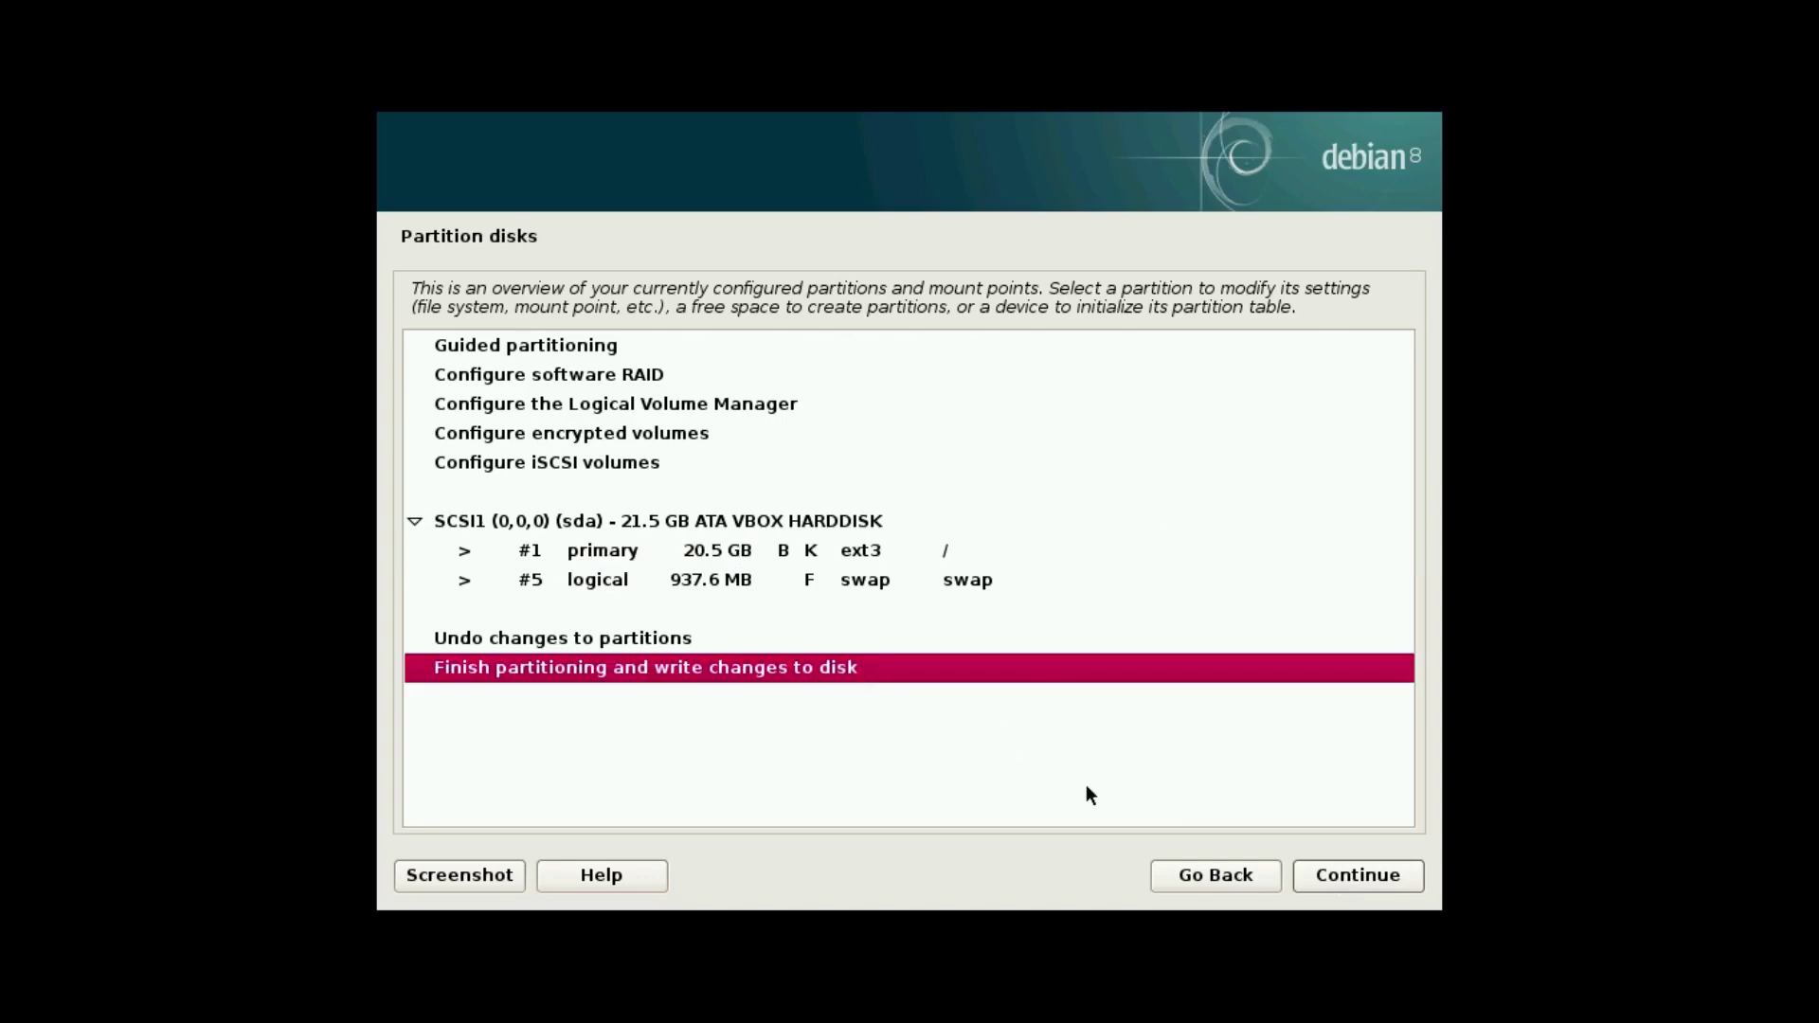
click(1366, 874)
key(Down)
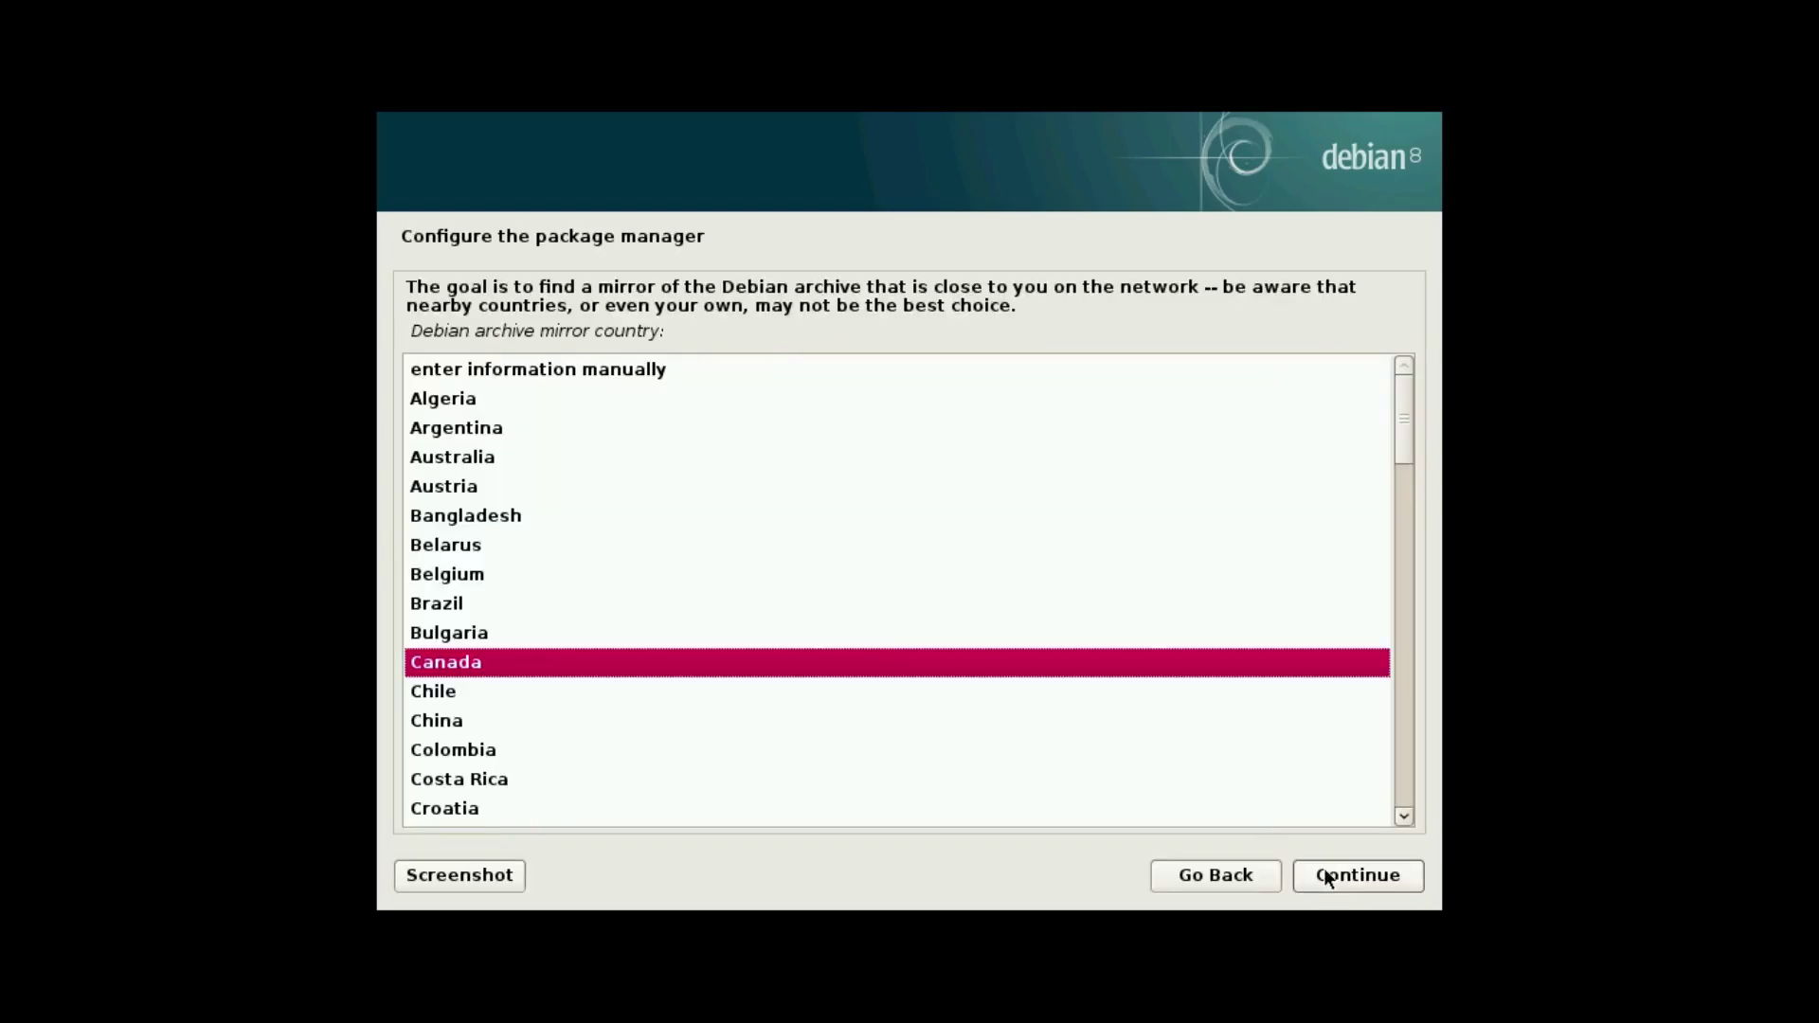
Keep Canada as mirror country, use archive.debian.org as mirror hostname, and leave the HTTP proxy blank.
click(1327, 874)
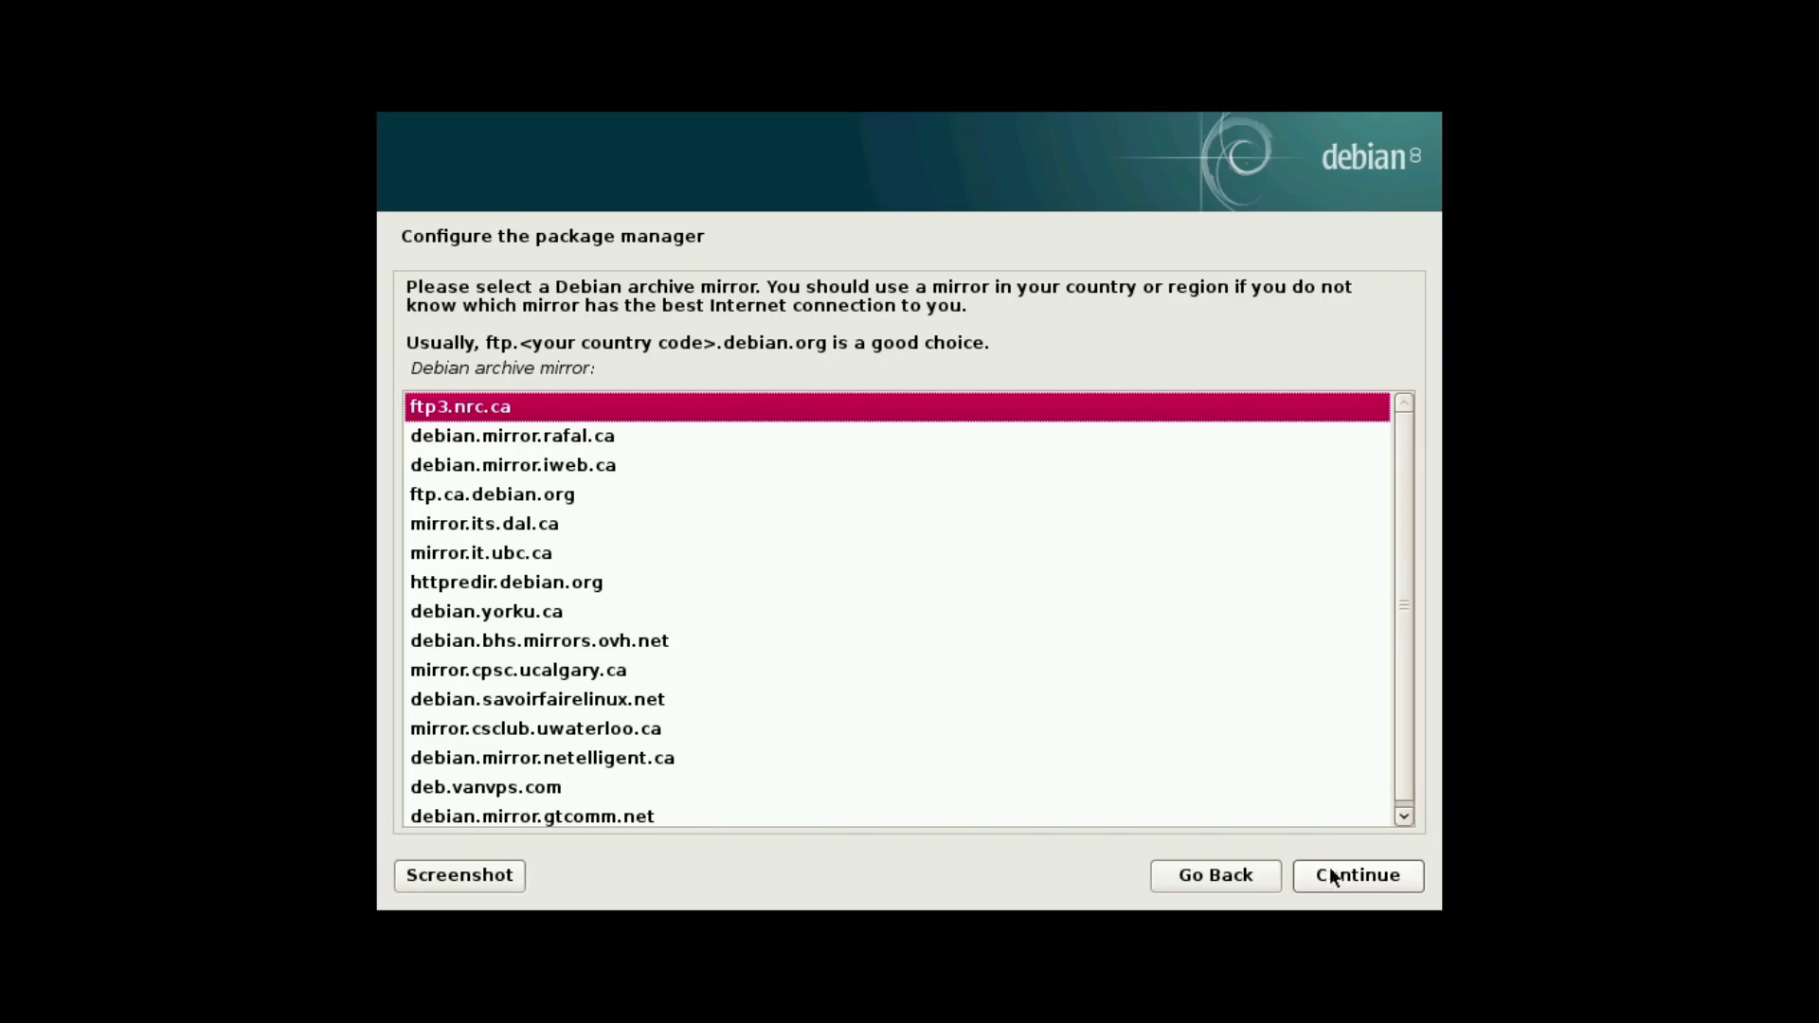
click(1331, 874)
text(deb.d)
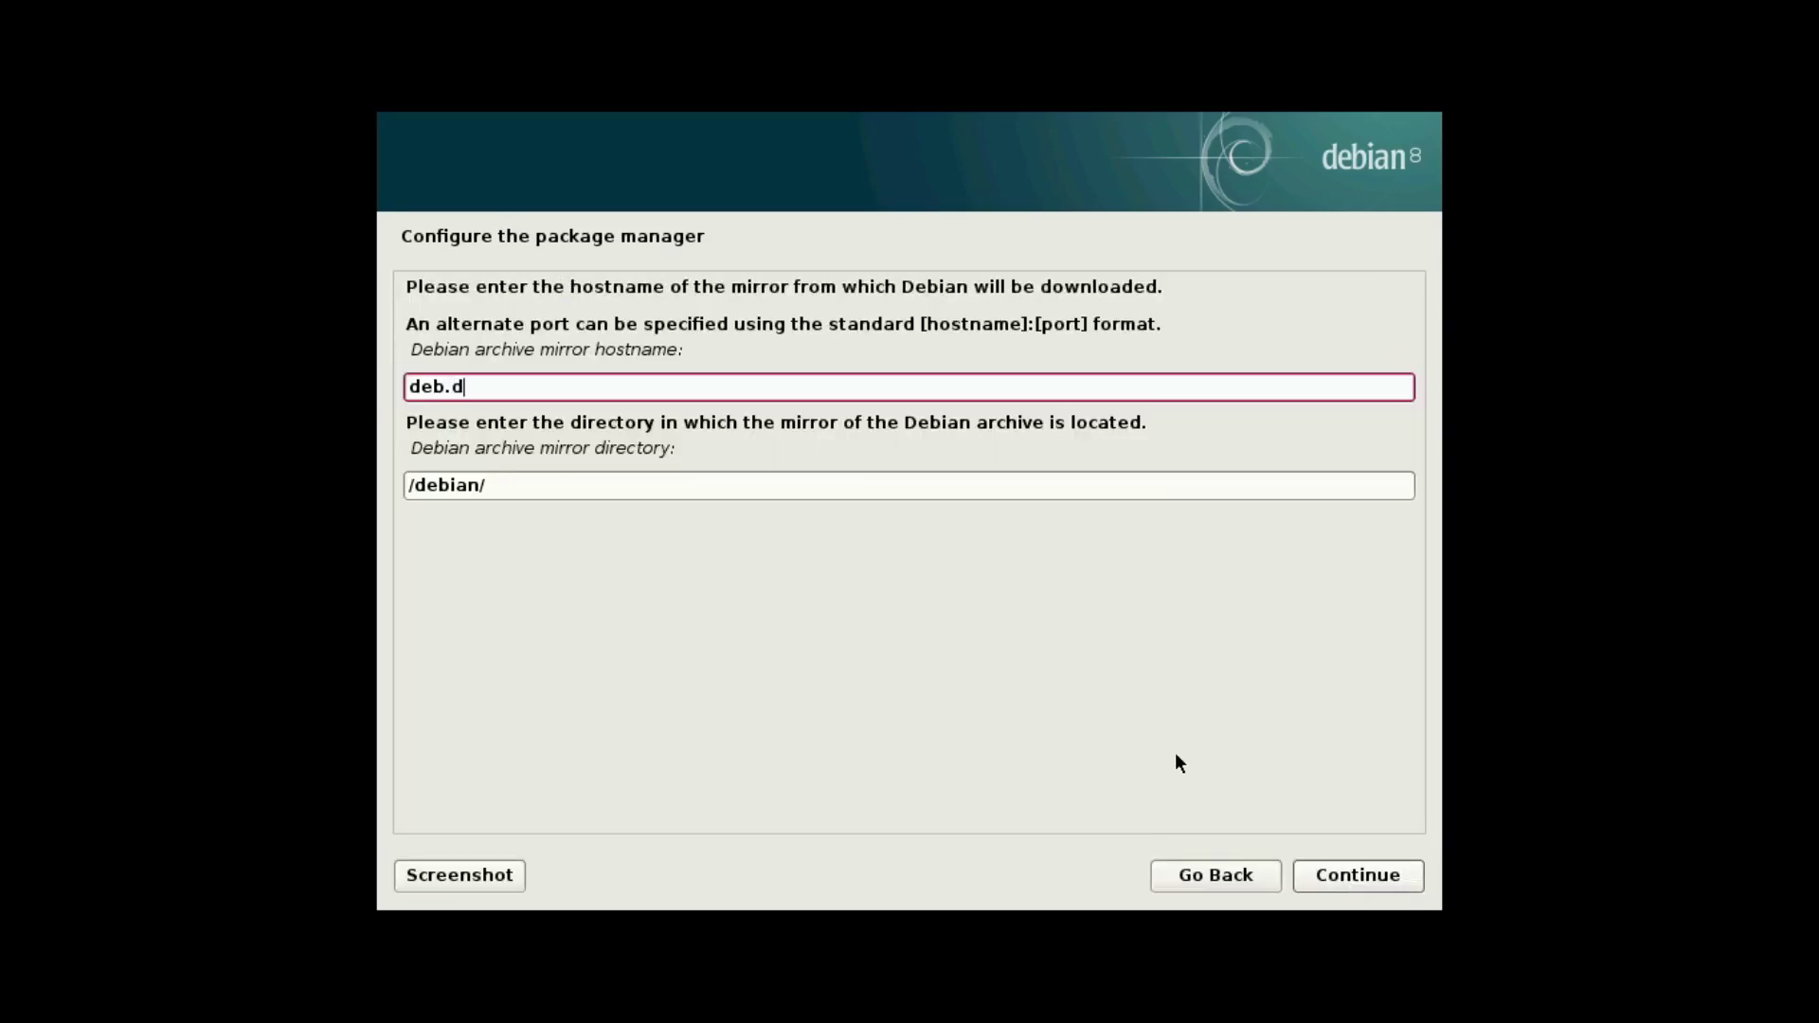
text(ebian.org)
click(1344, 876)
key(Escape)
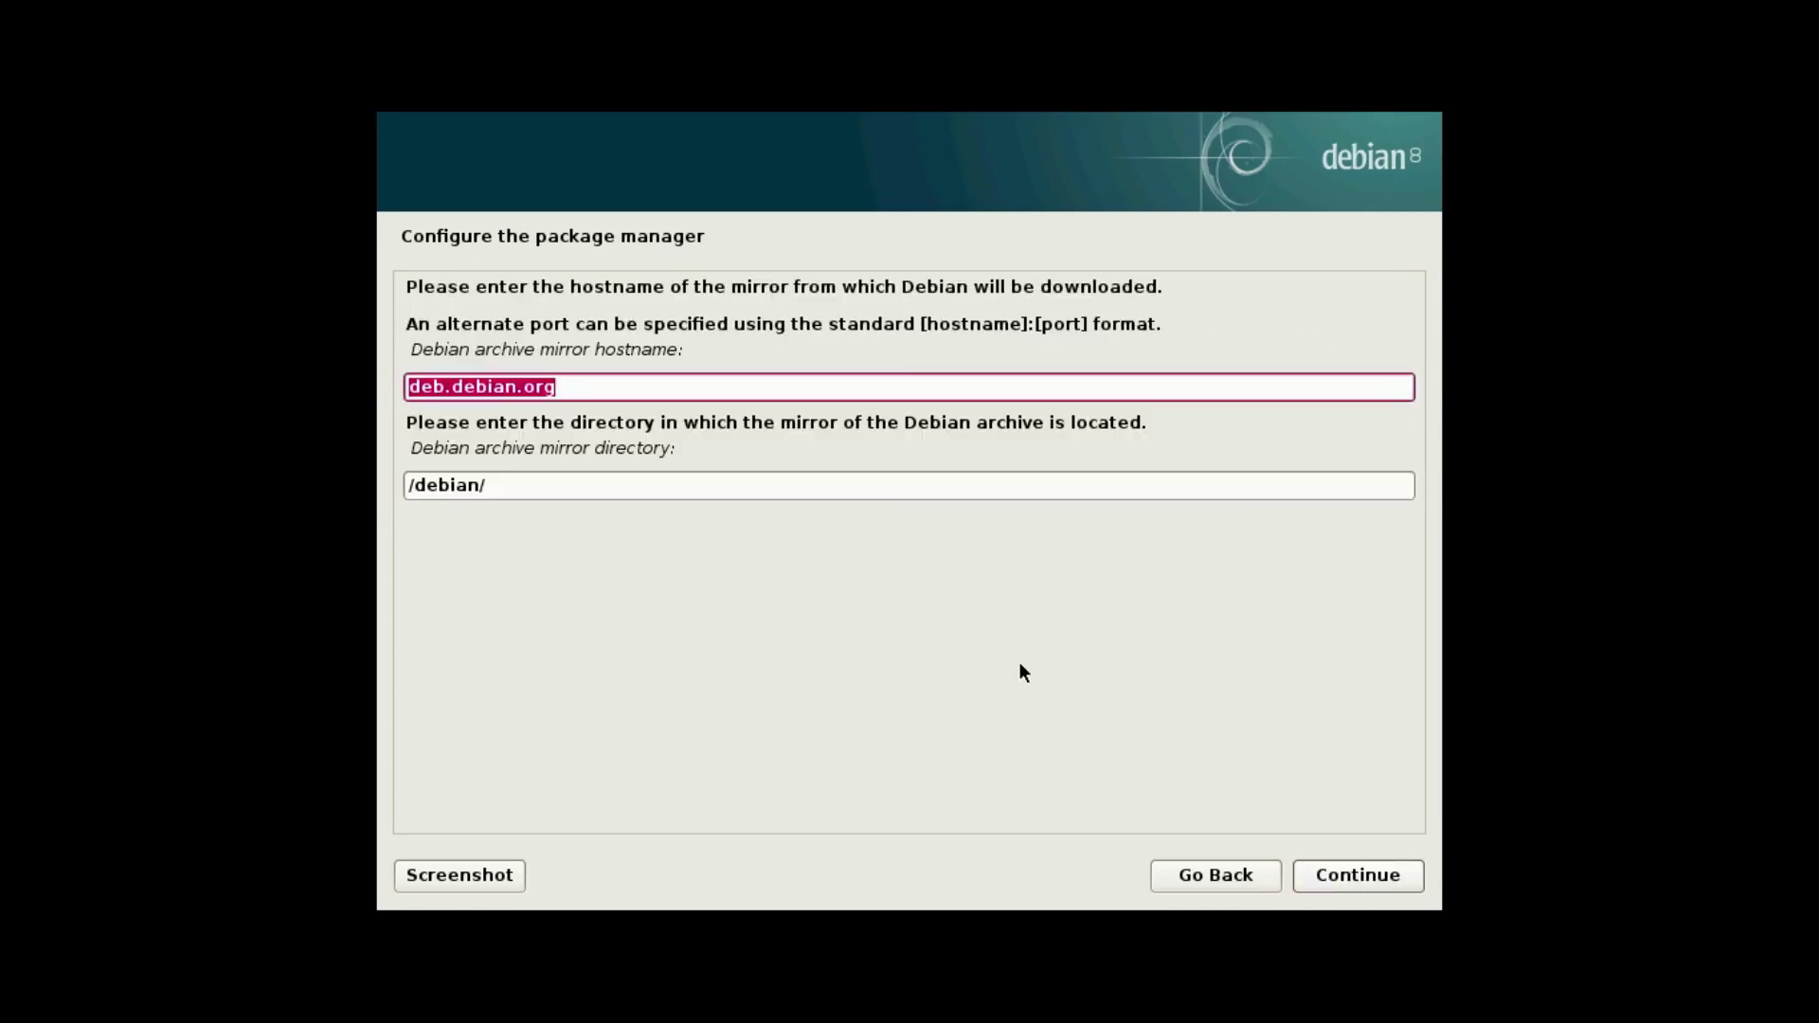
double_click(428, 386)
text(arc)
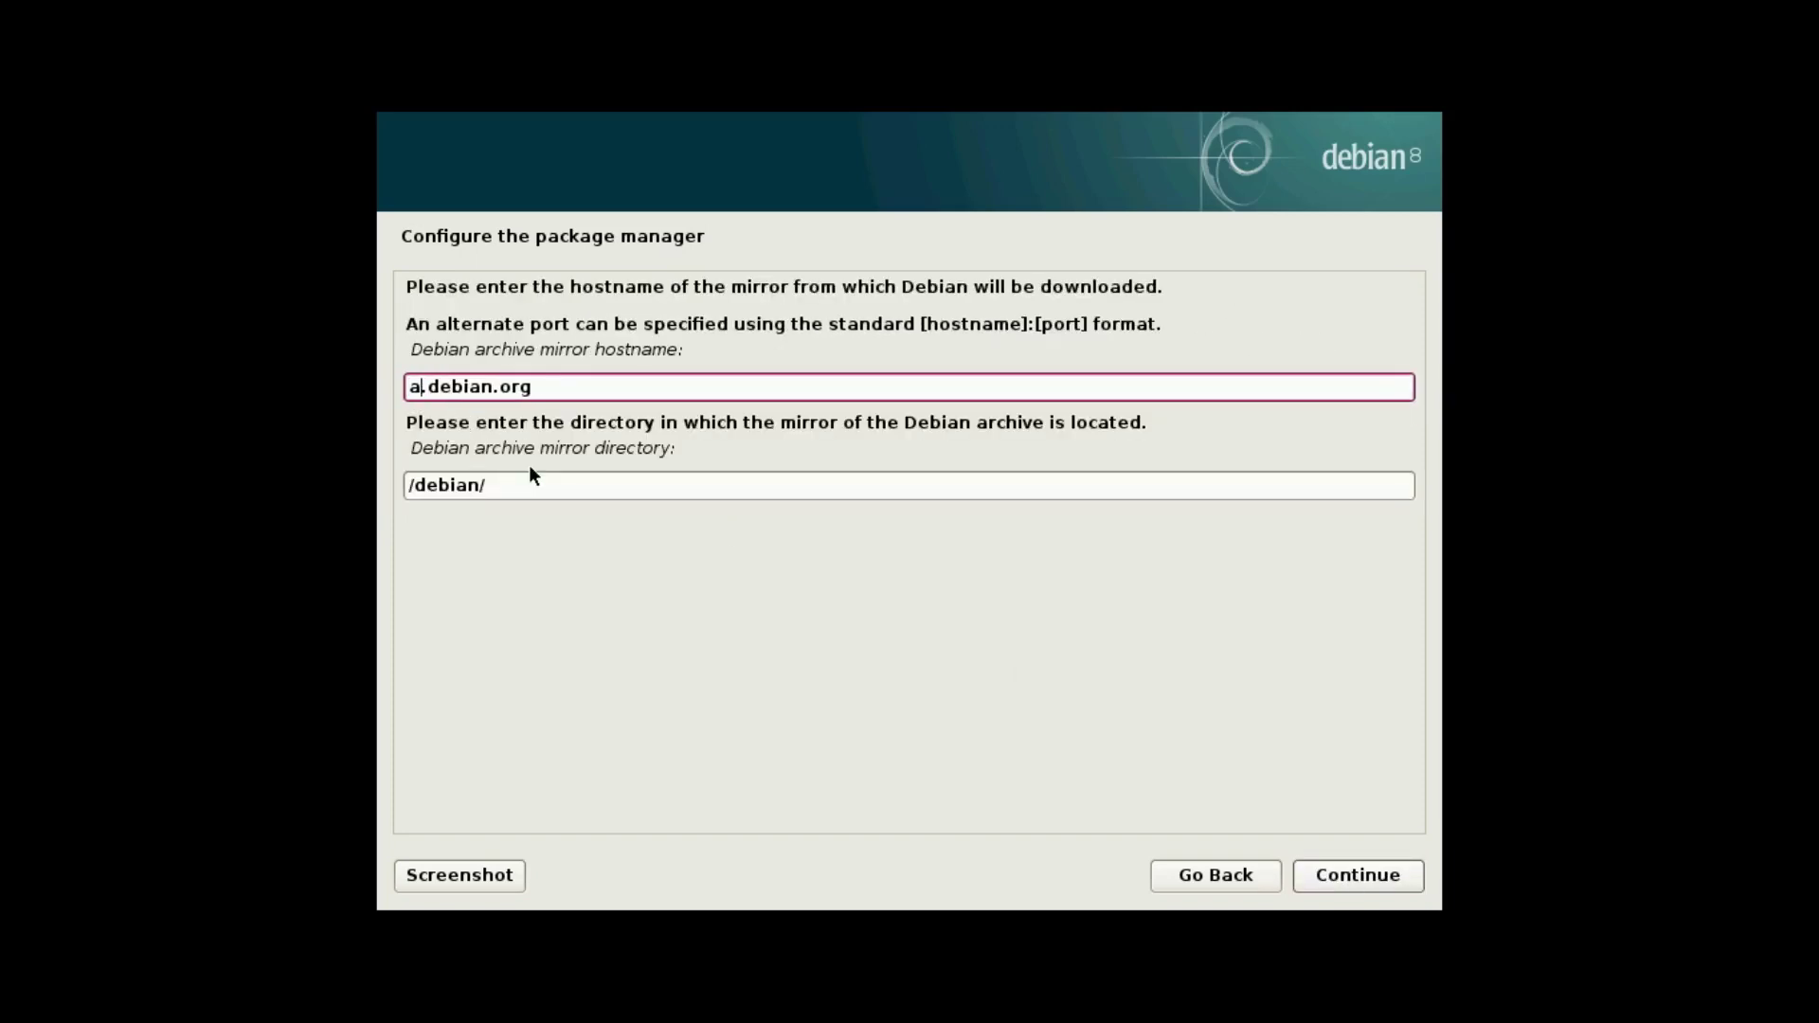
text(hive)
click(1316, 873)
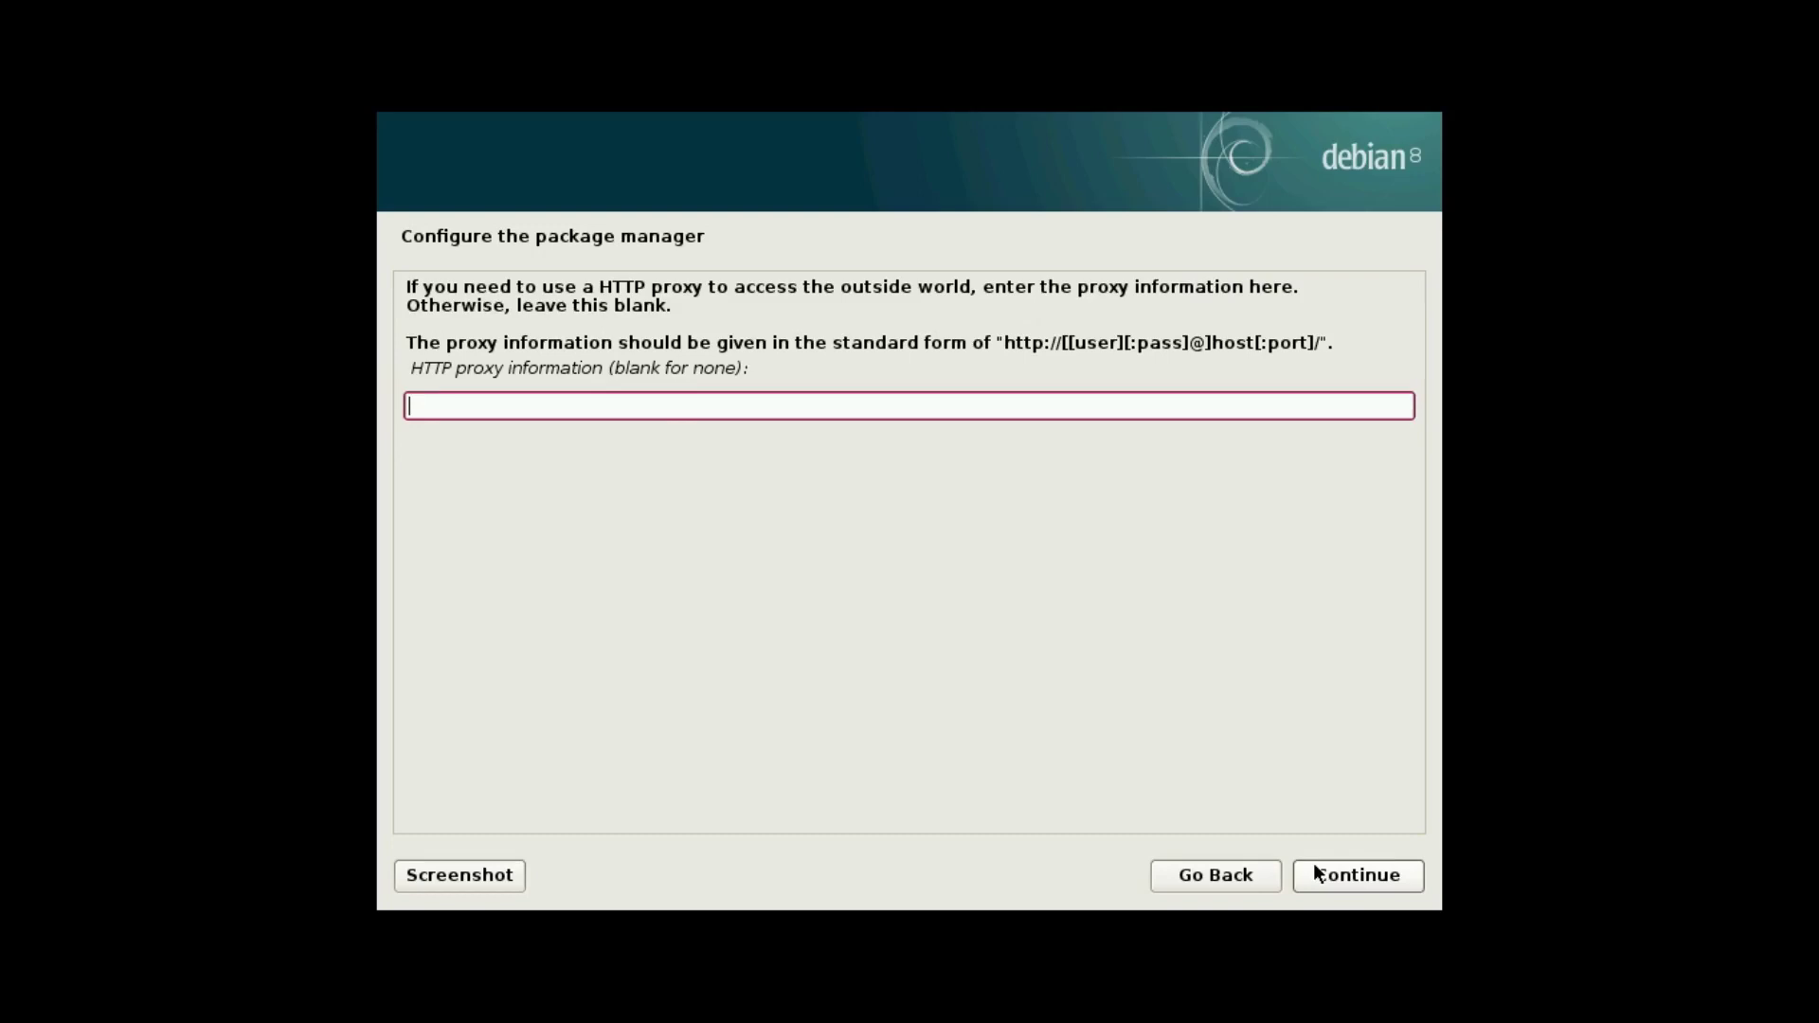
click(1317, 873)
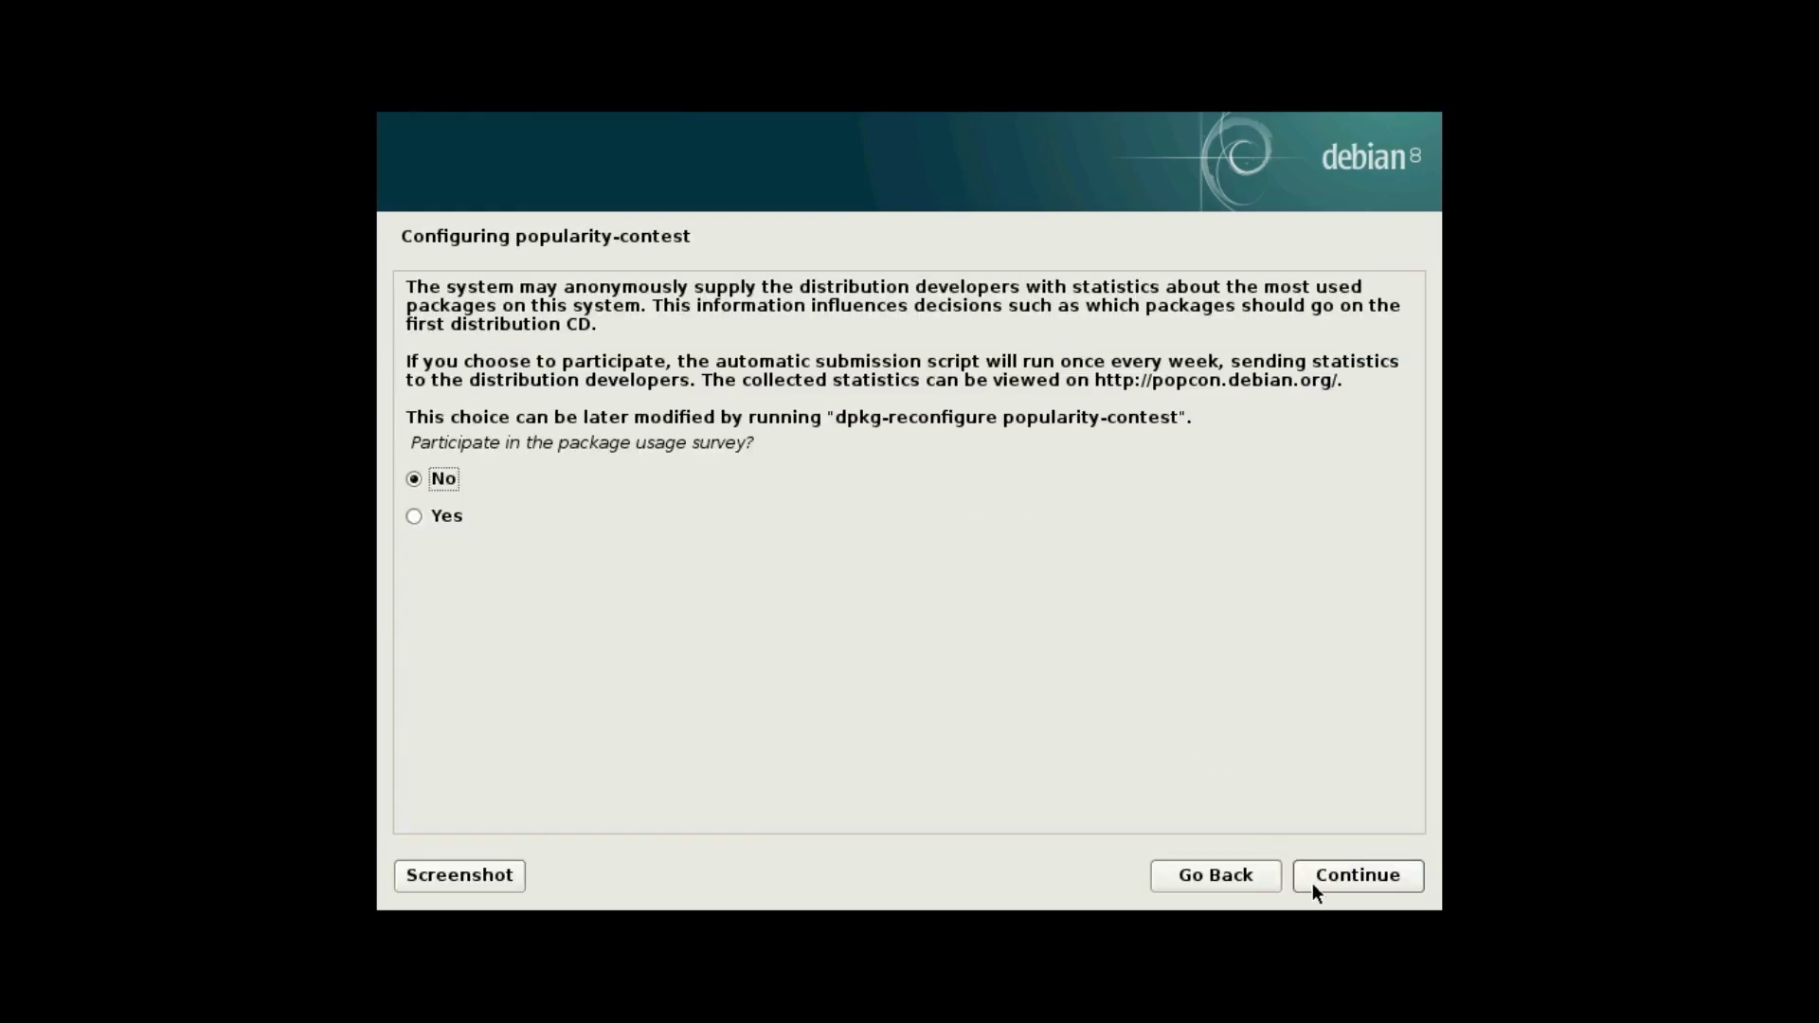
Decline popularity-contest, leave out the print server, install GRUB on /dev/sda, and finish installing.
click(1315, 872)
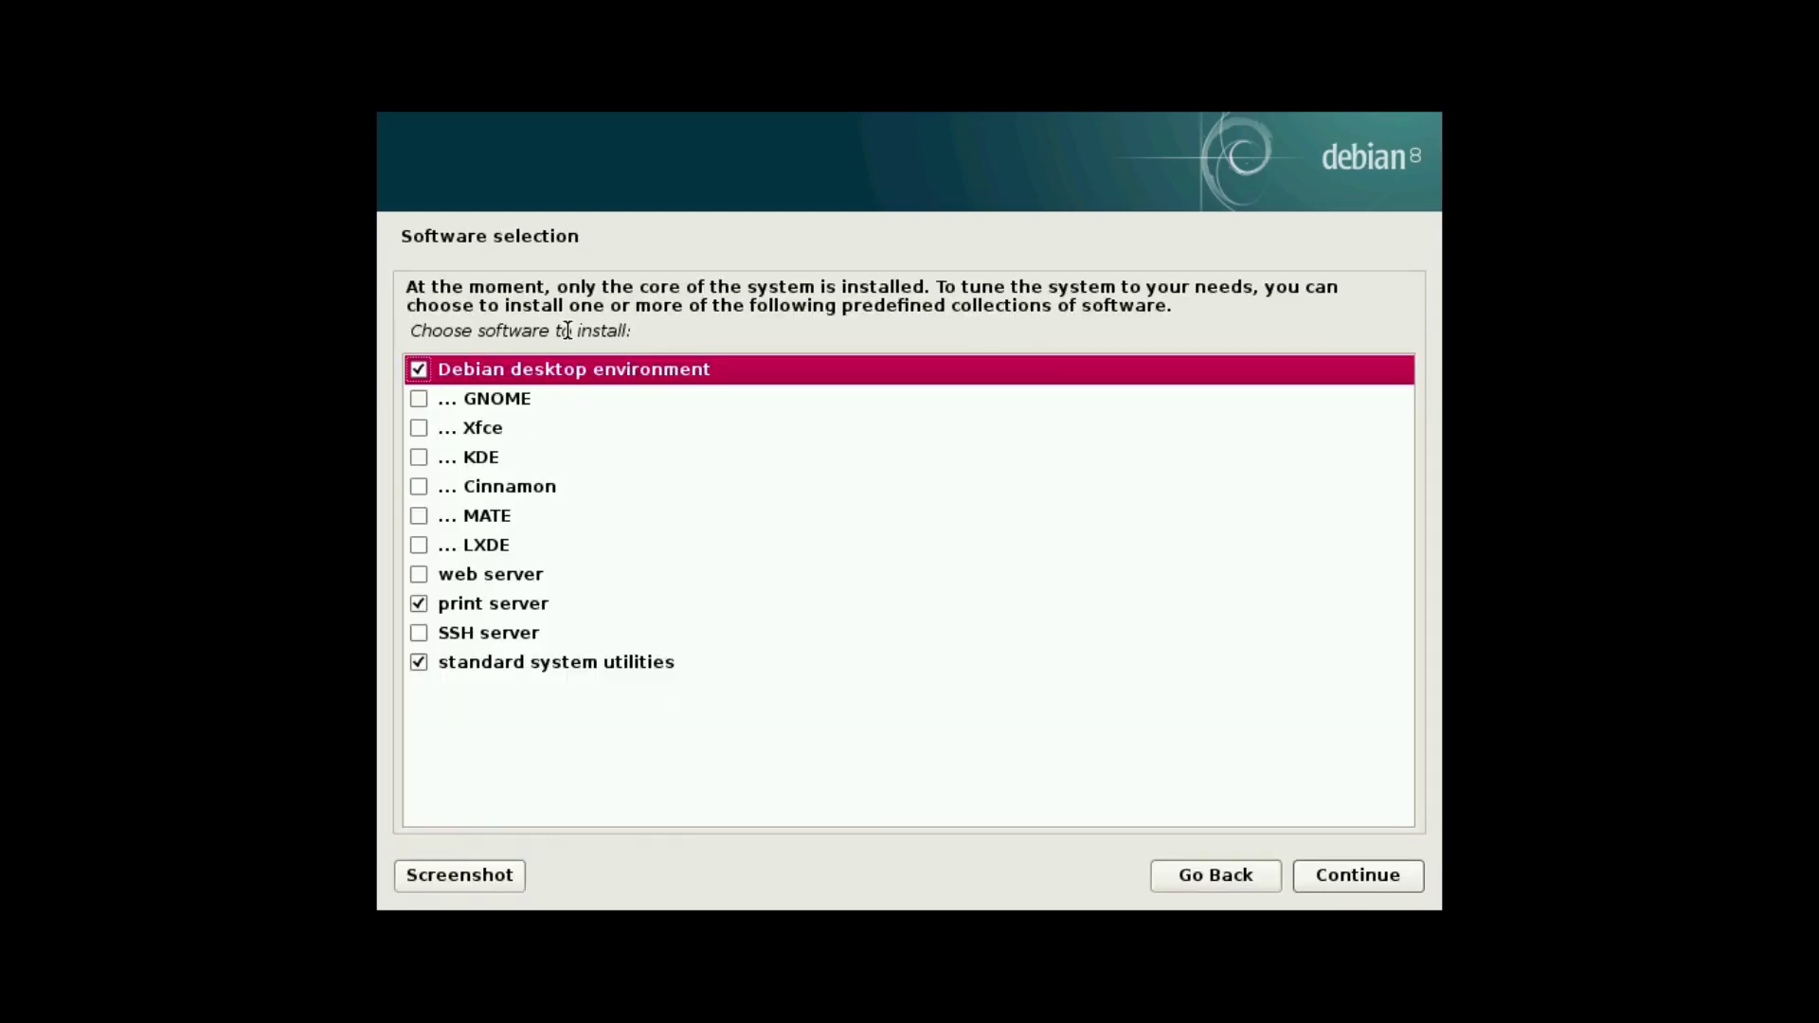
click(416, 604)
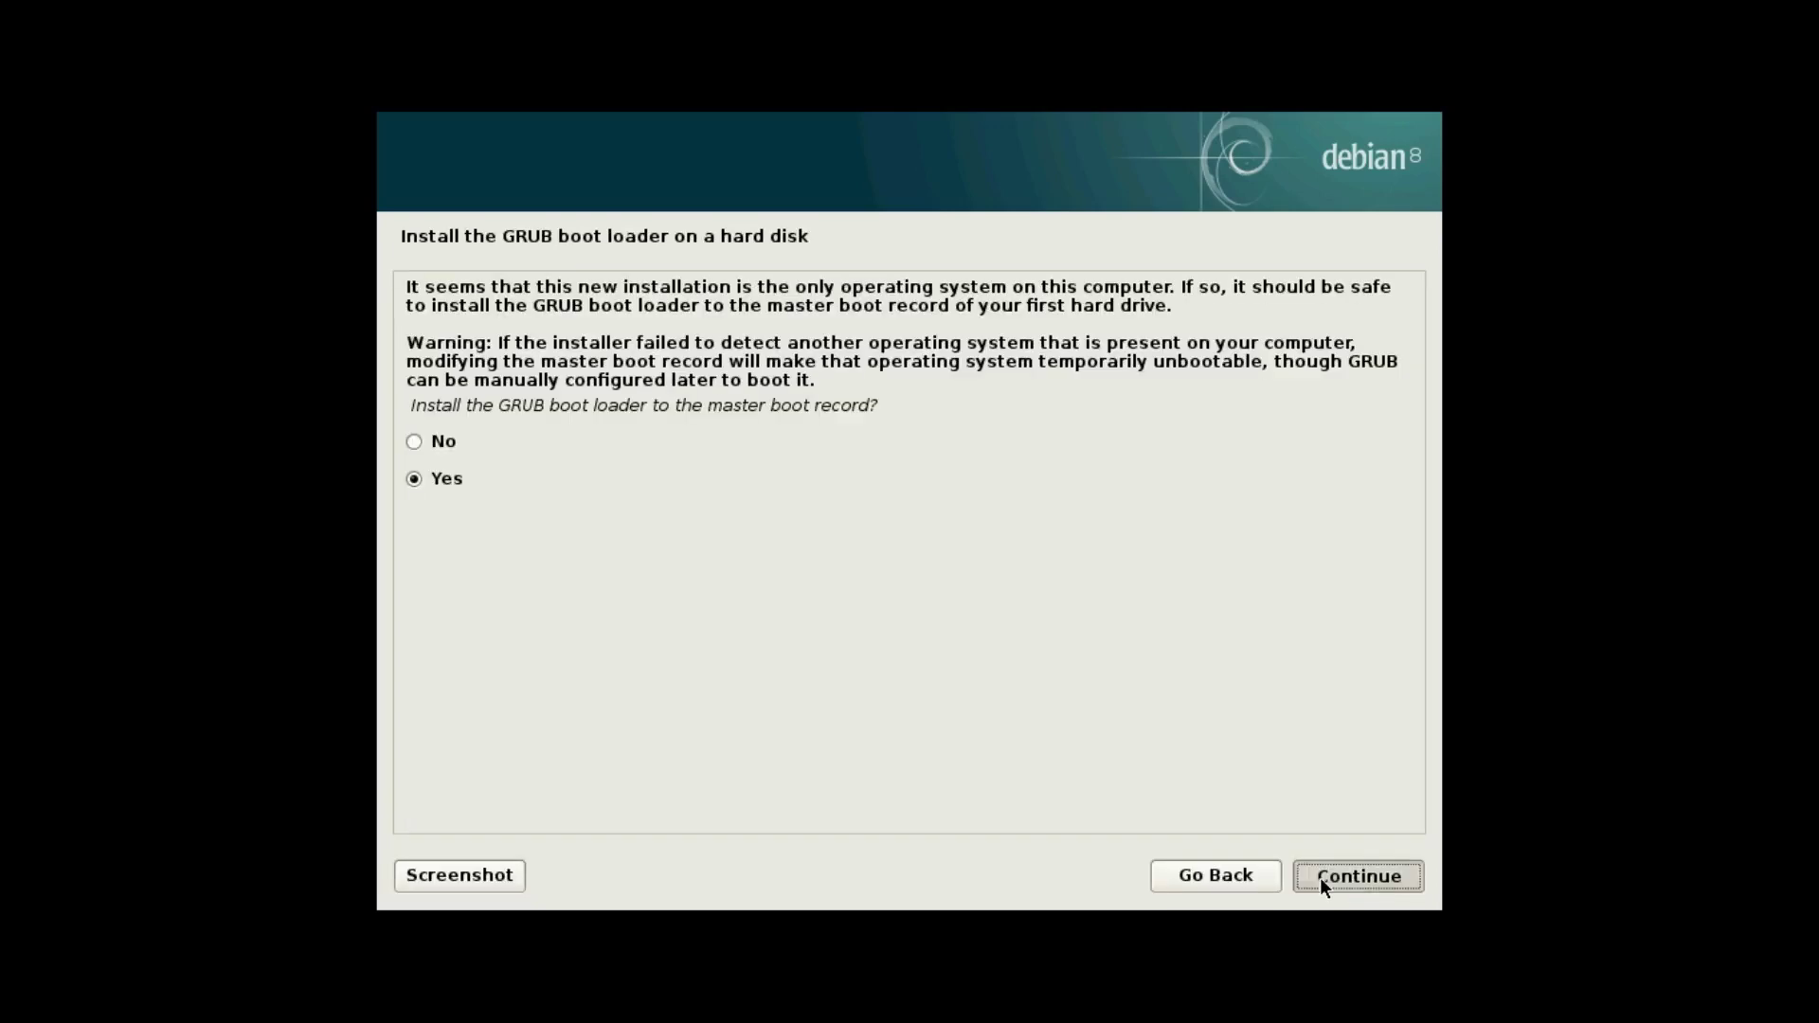
click(1320, 877)
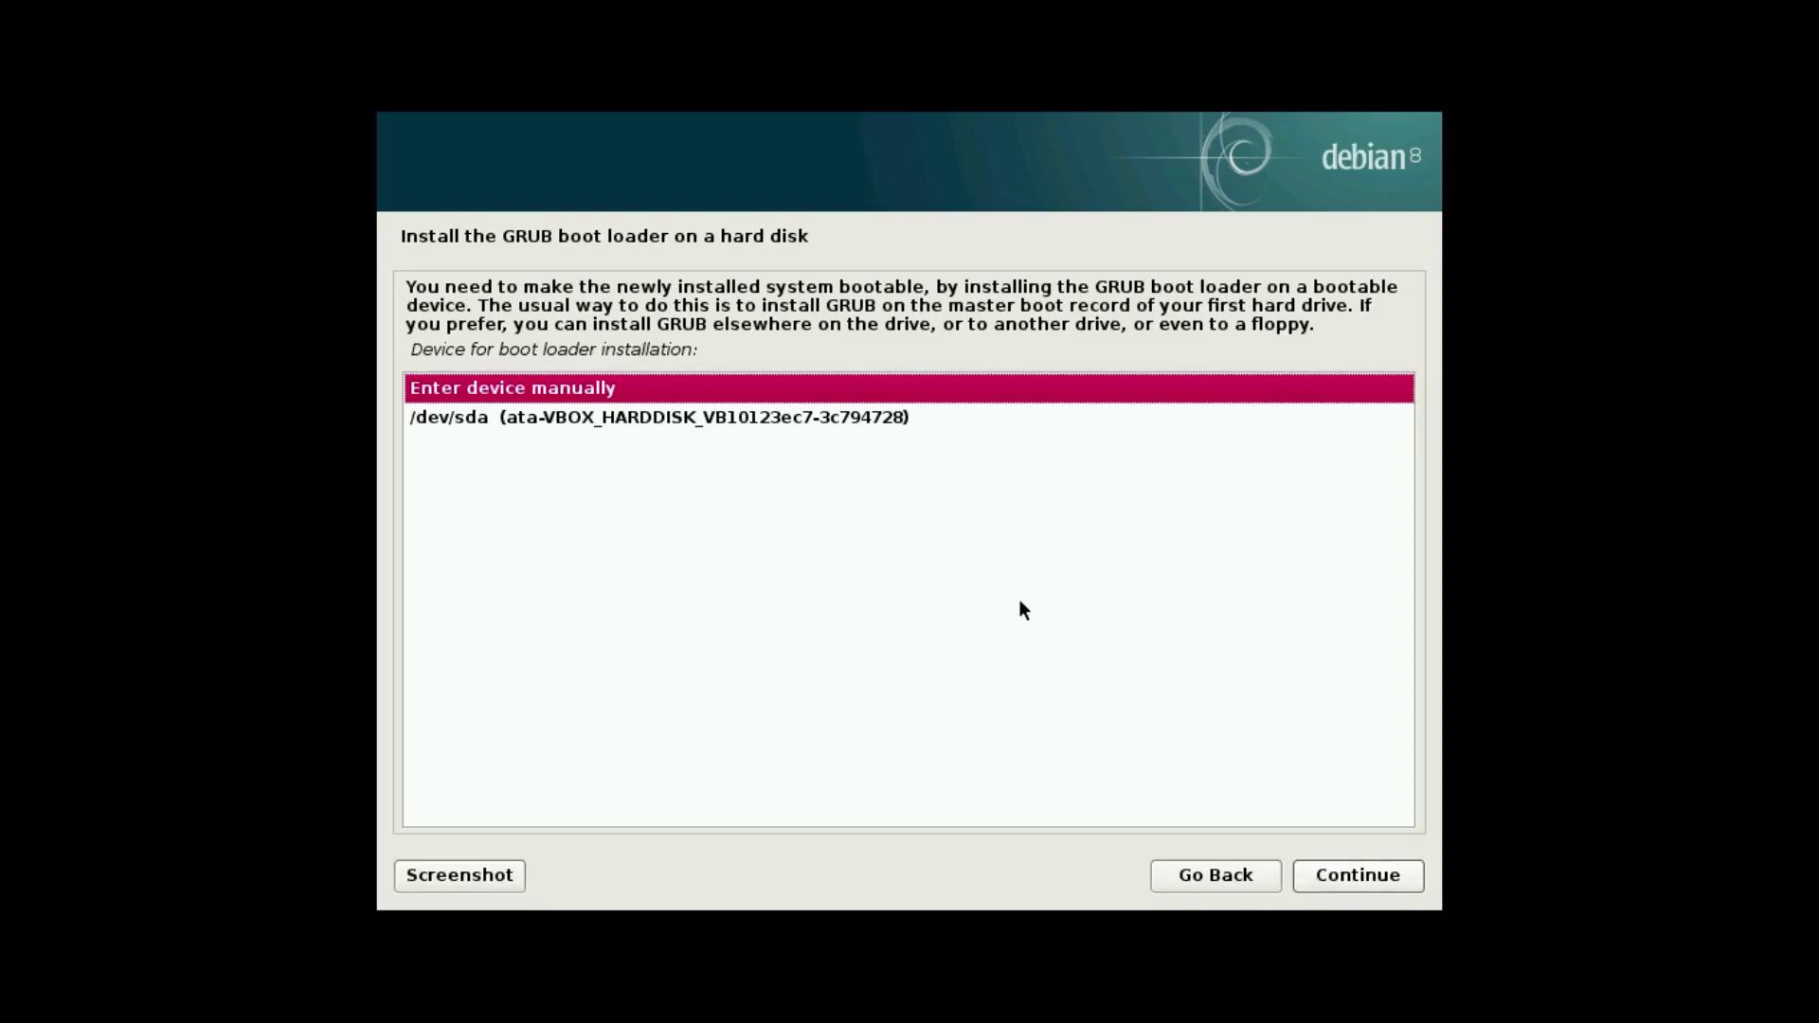
click(870, 422)
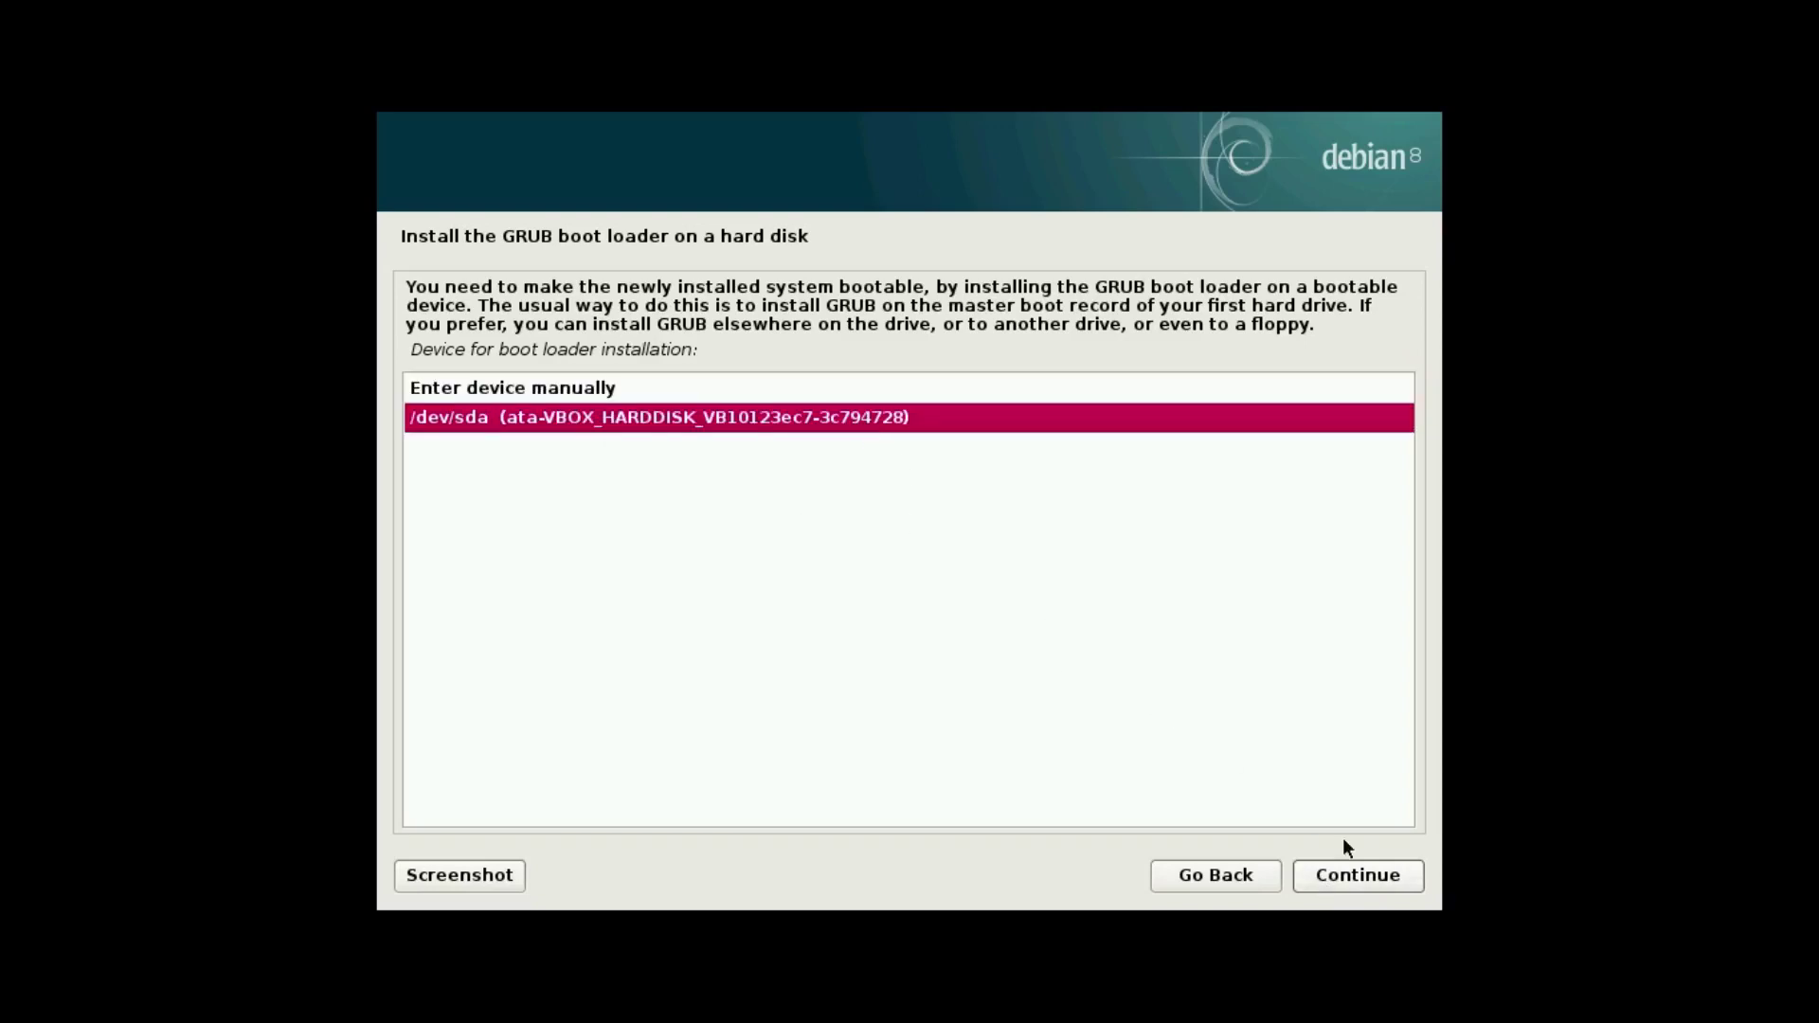
click(1360, 879)
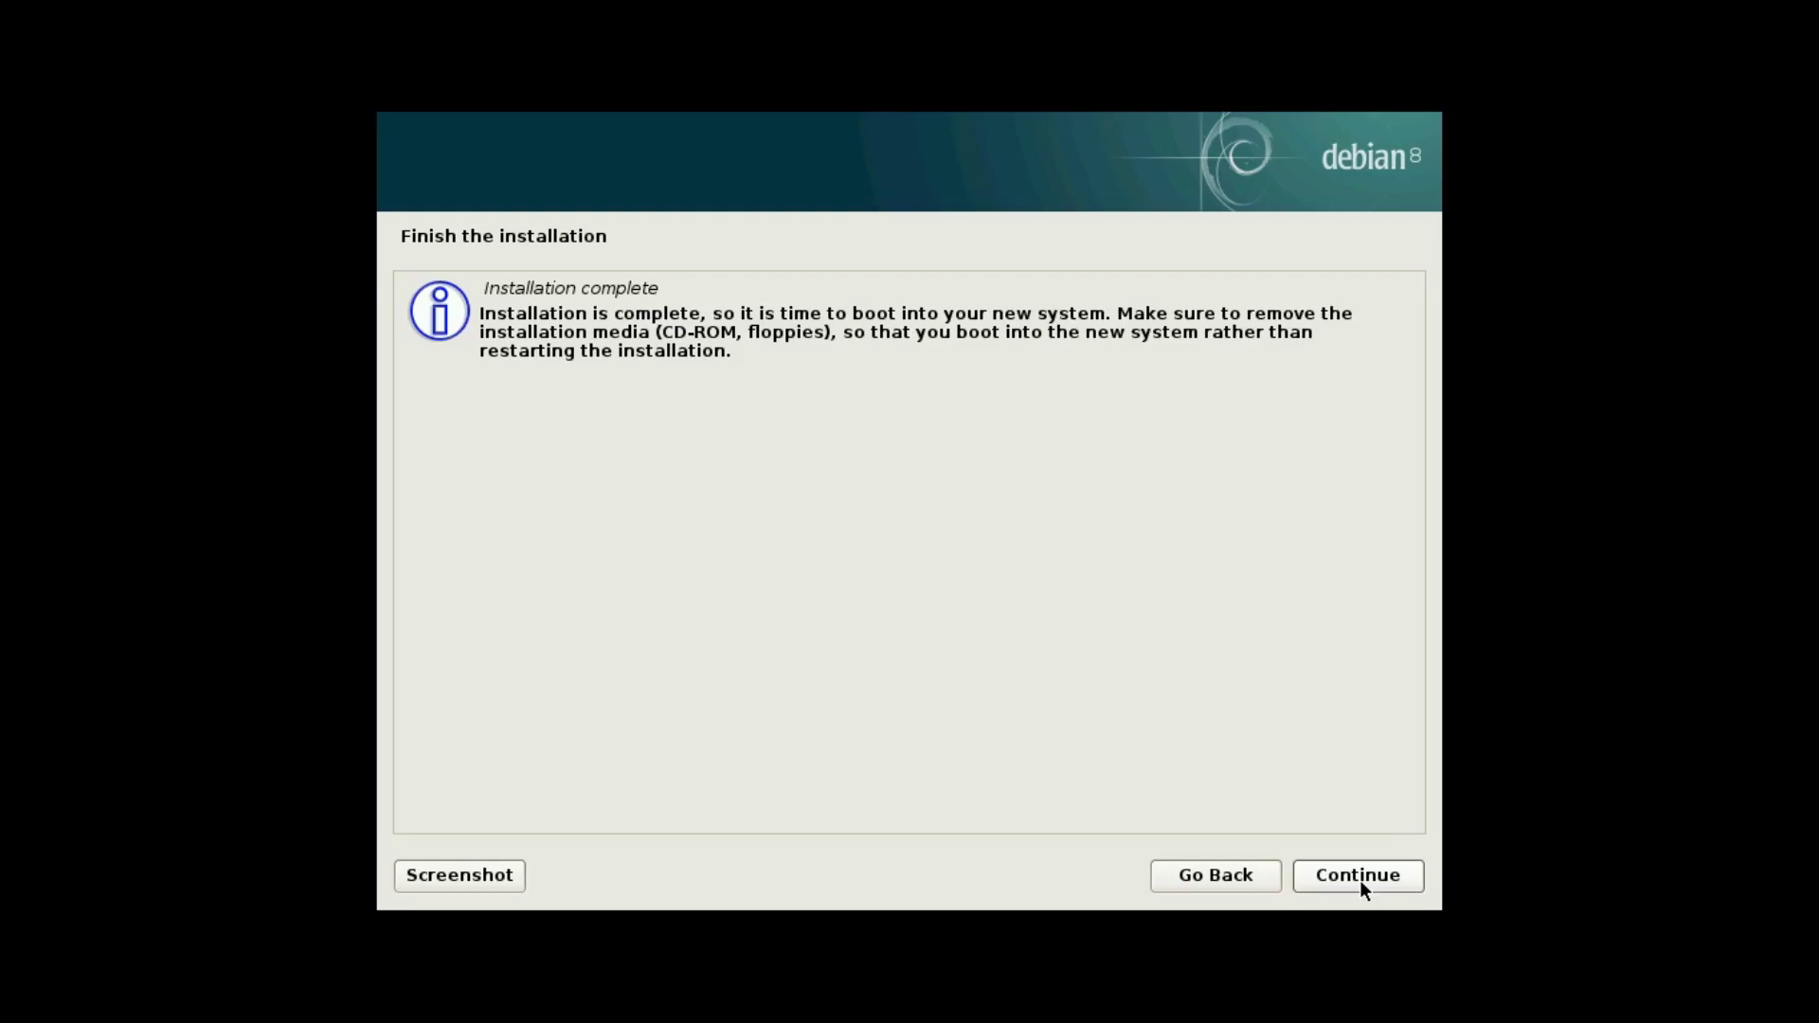
click(1341, 881)
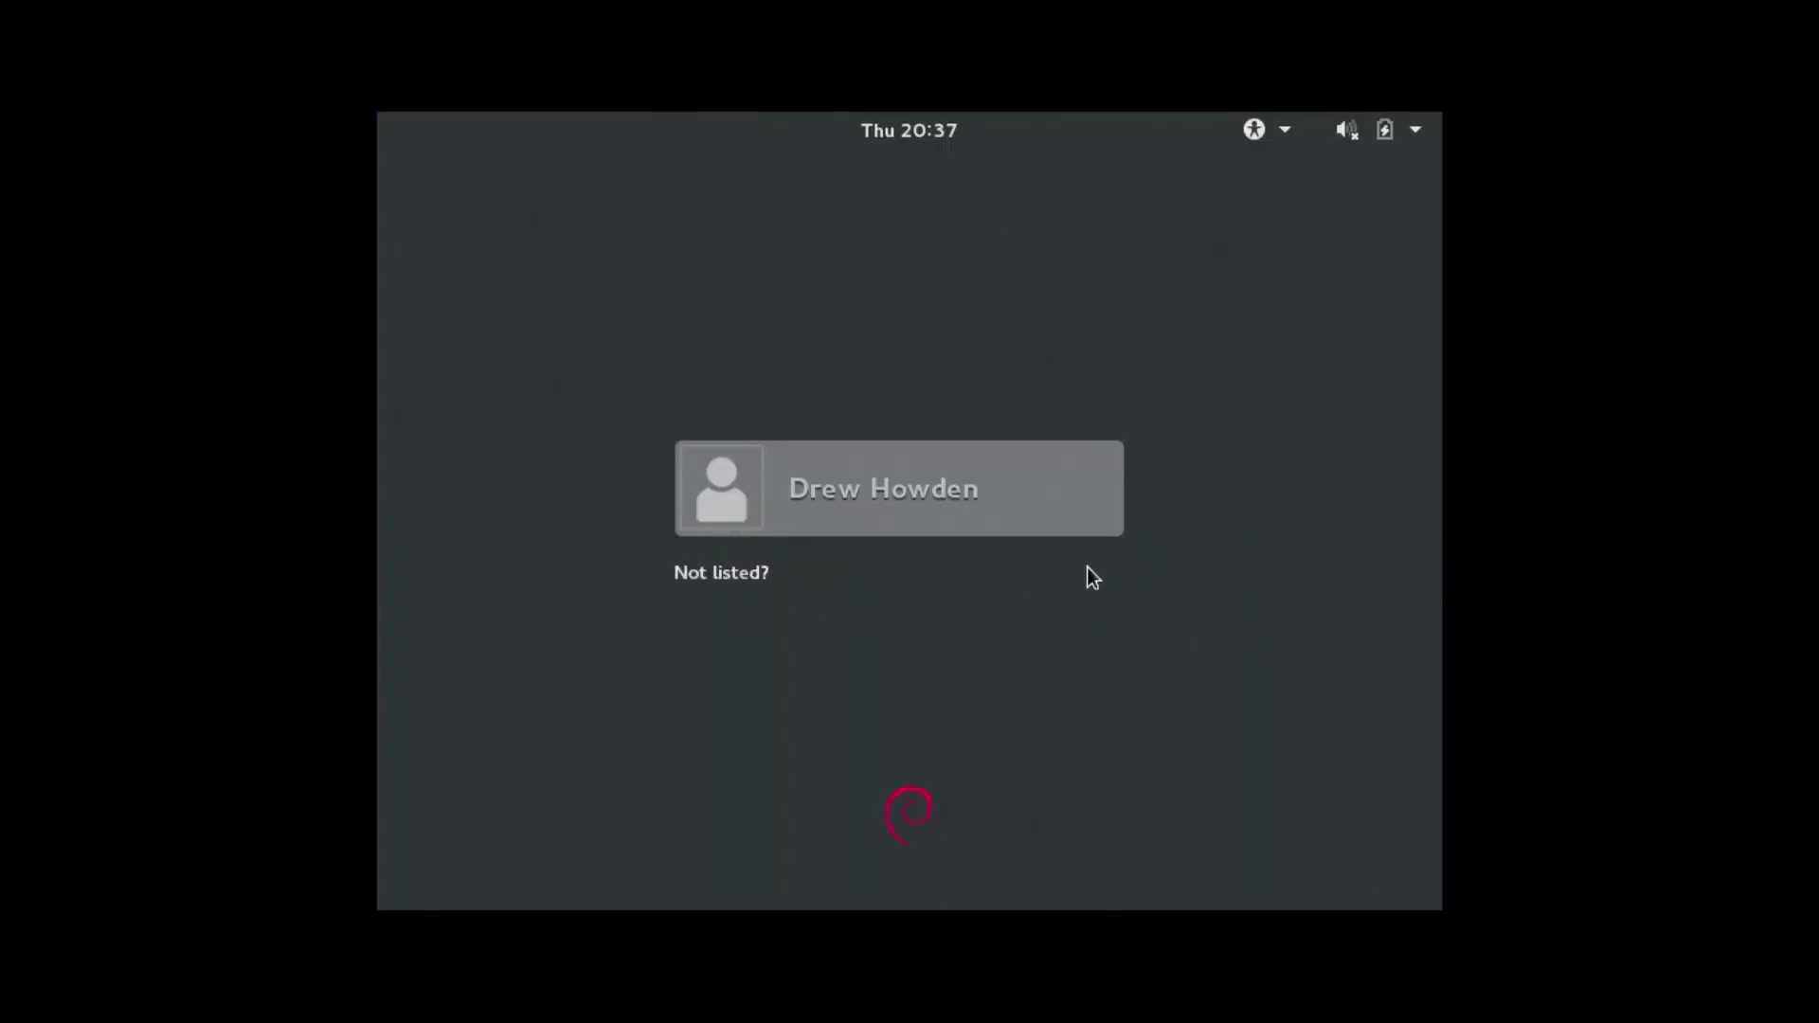
Sign in with the account password, keep the new display settings, close Displays and open Activities.
click(1022, 488)
text(*****)
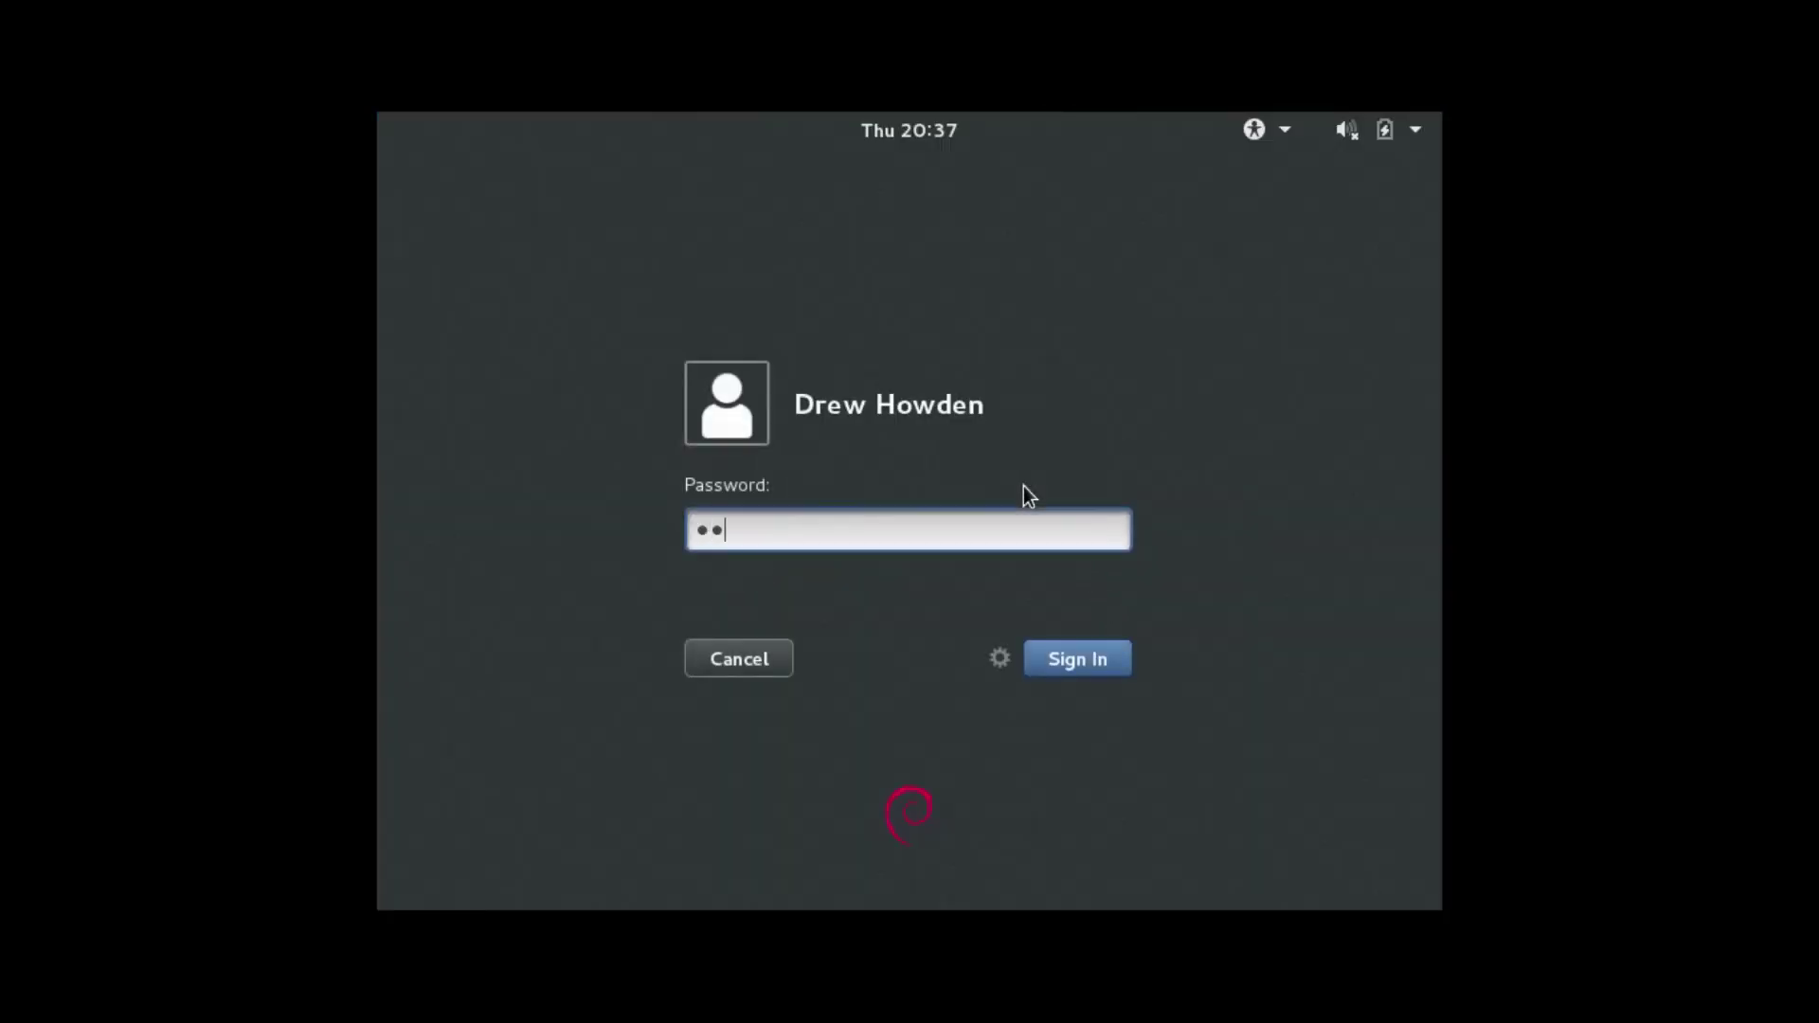
key(Return)
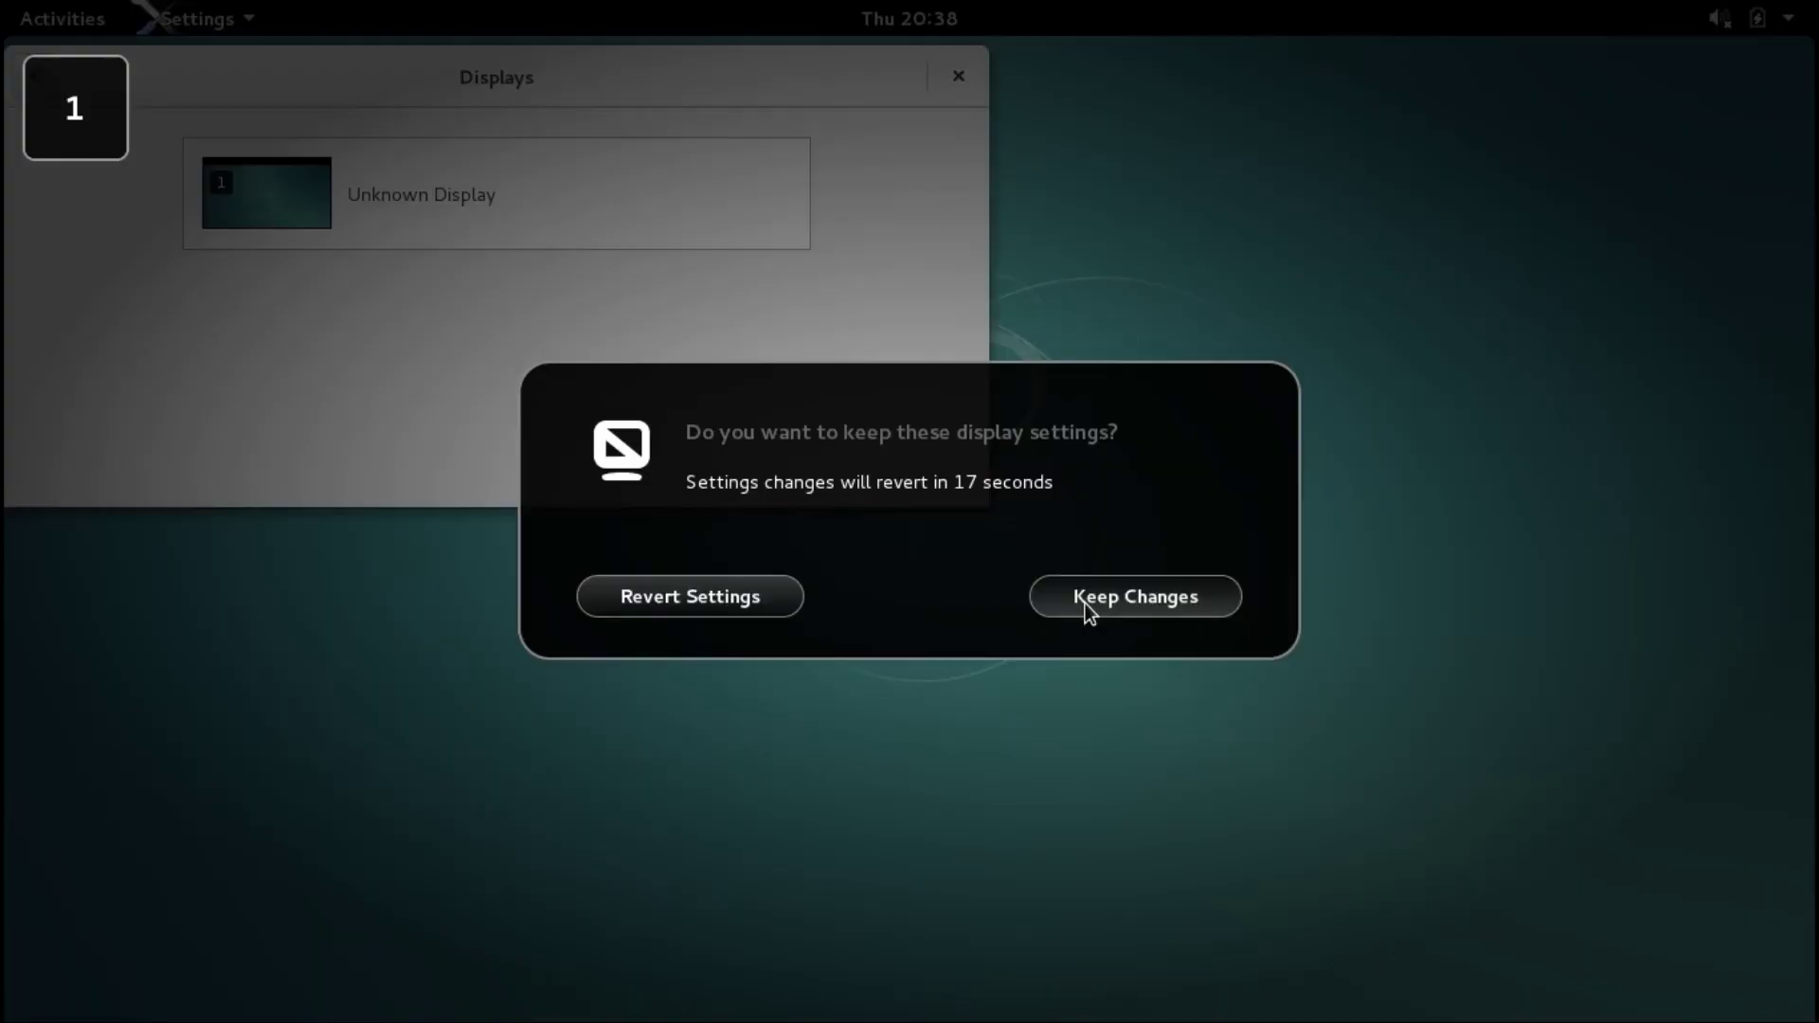
click(1084, 607)
click(957, 76)
key(super)
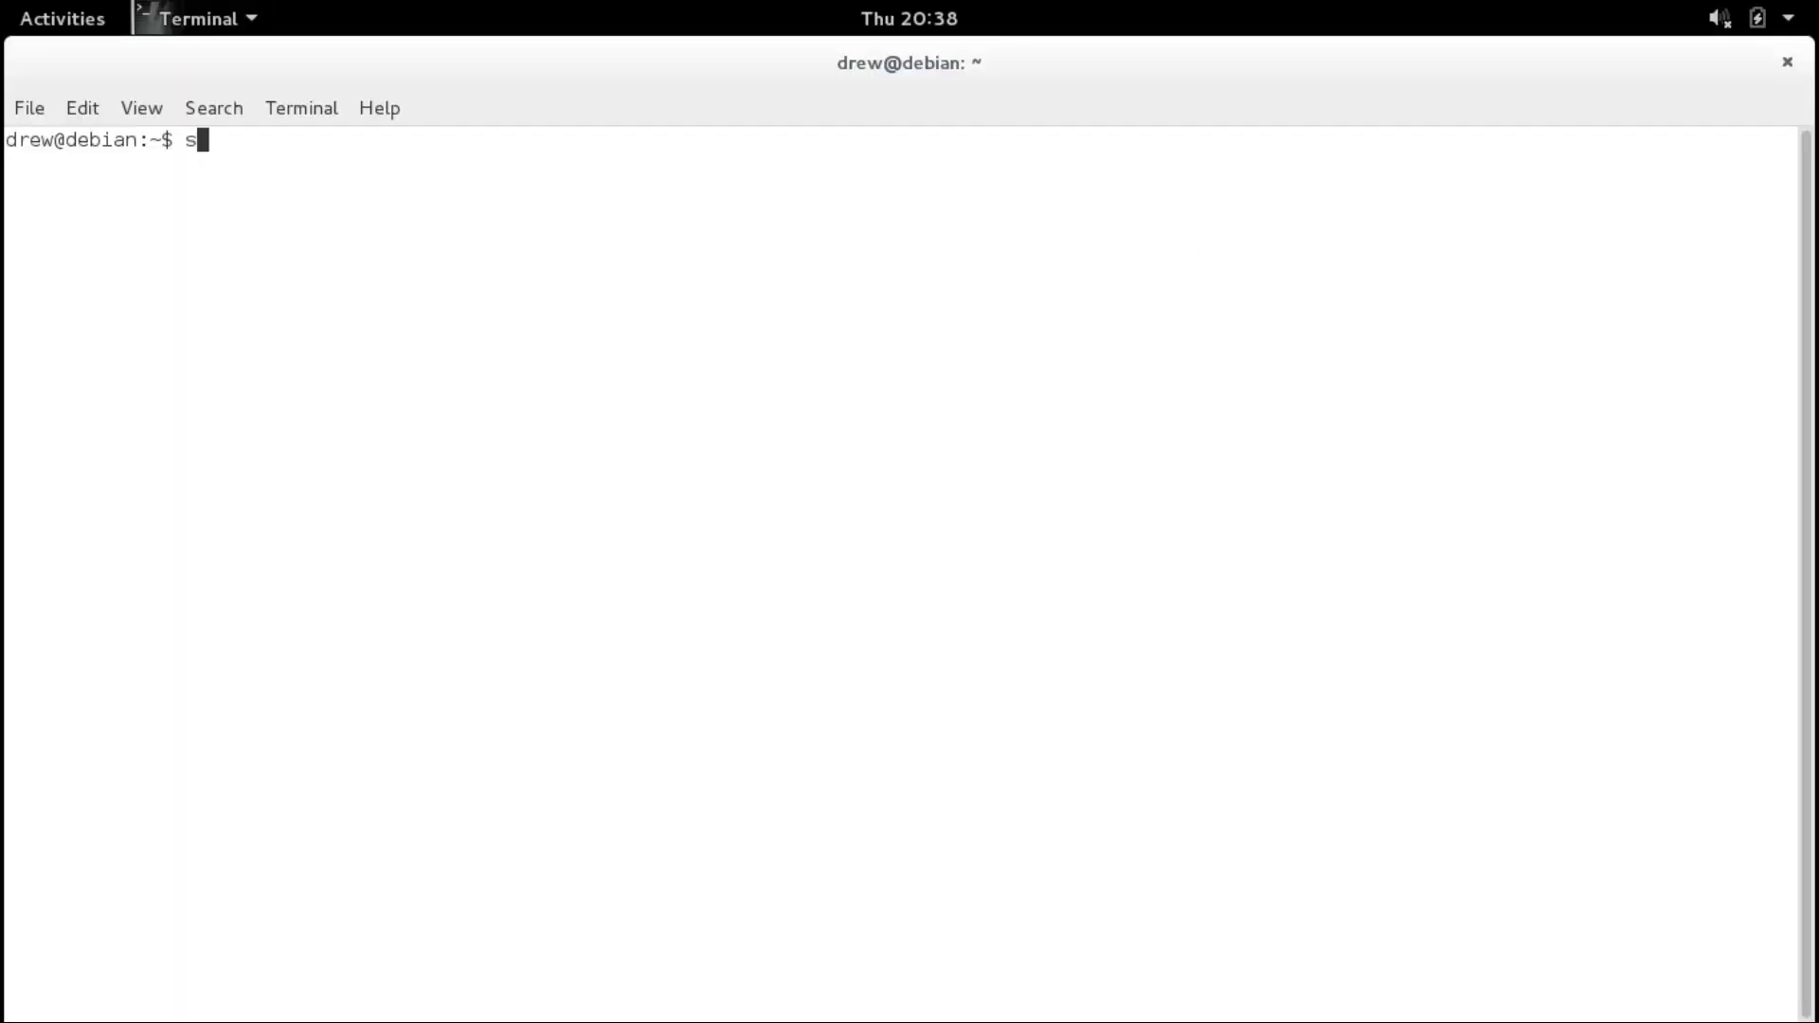
Edit /etc/apt/sources.list with sudo nano, replacing jessie with stretch, and save it.
text(sudo nano /etc/apt/sourc)
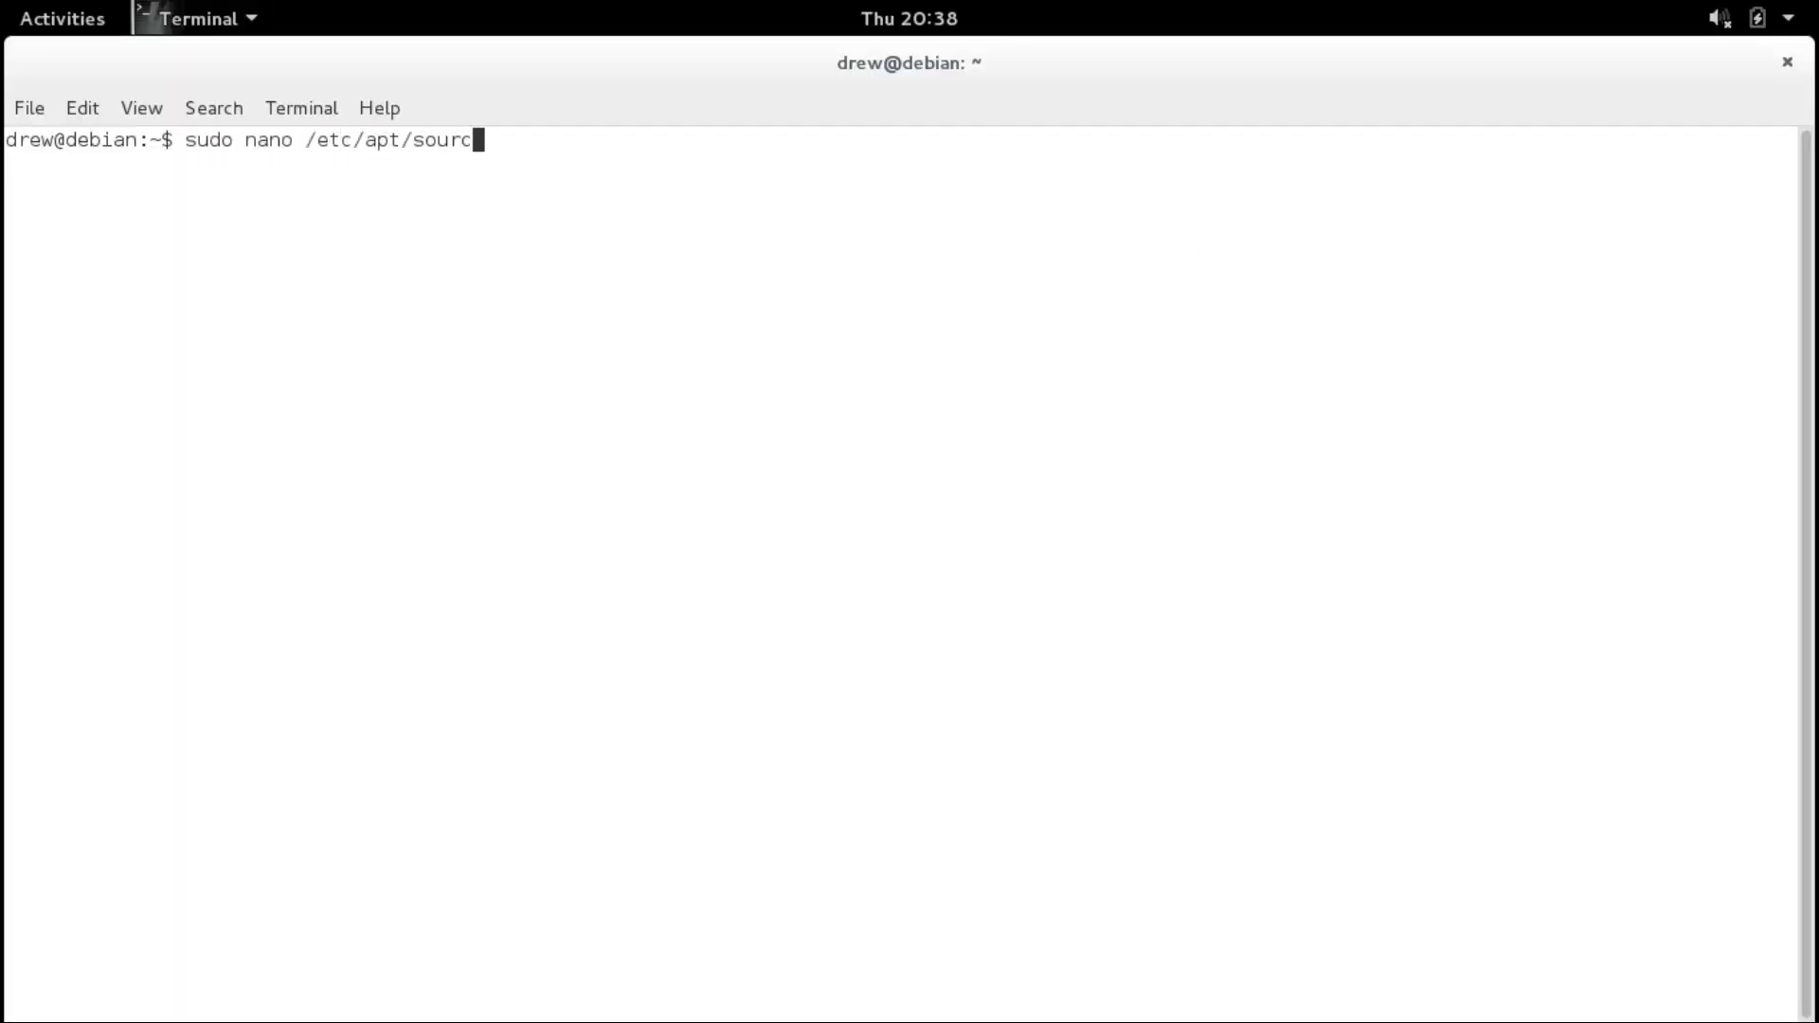
text(es.list)
key(Return)
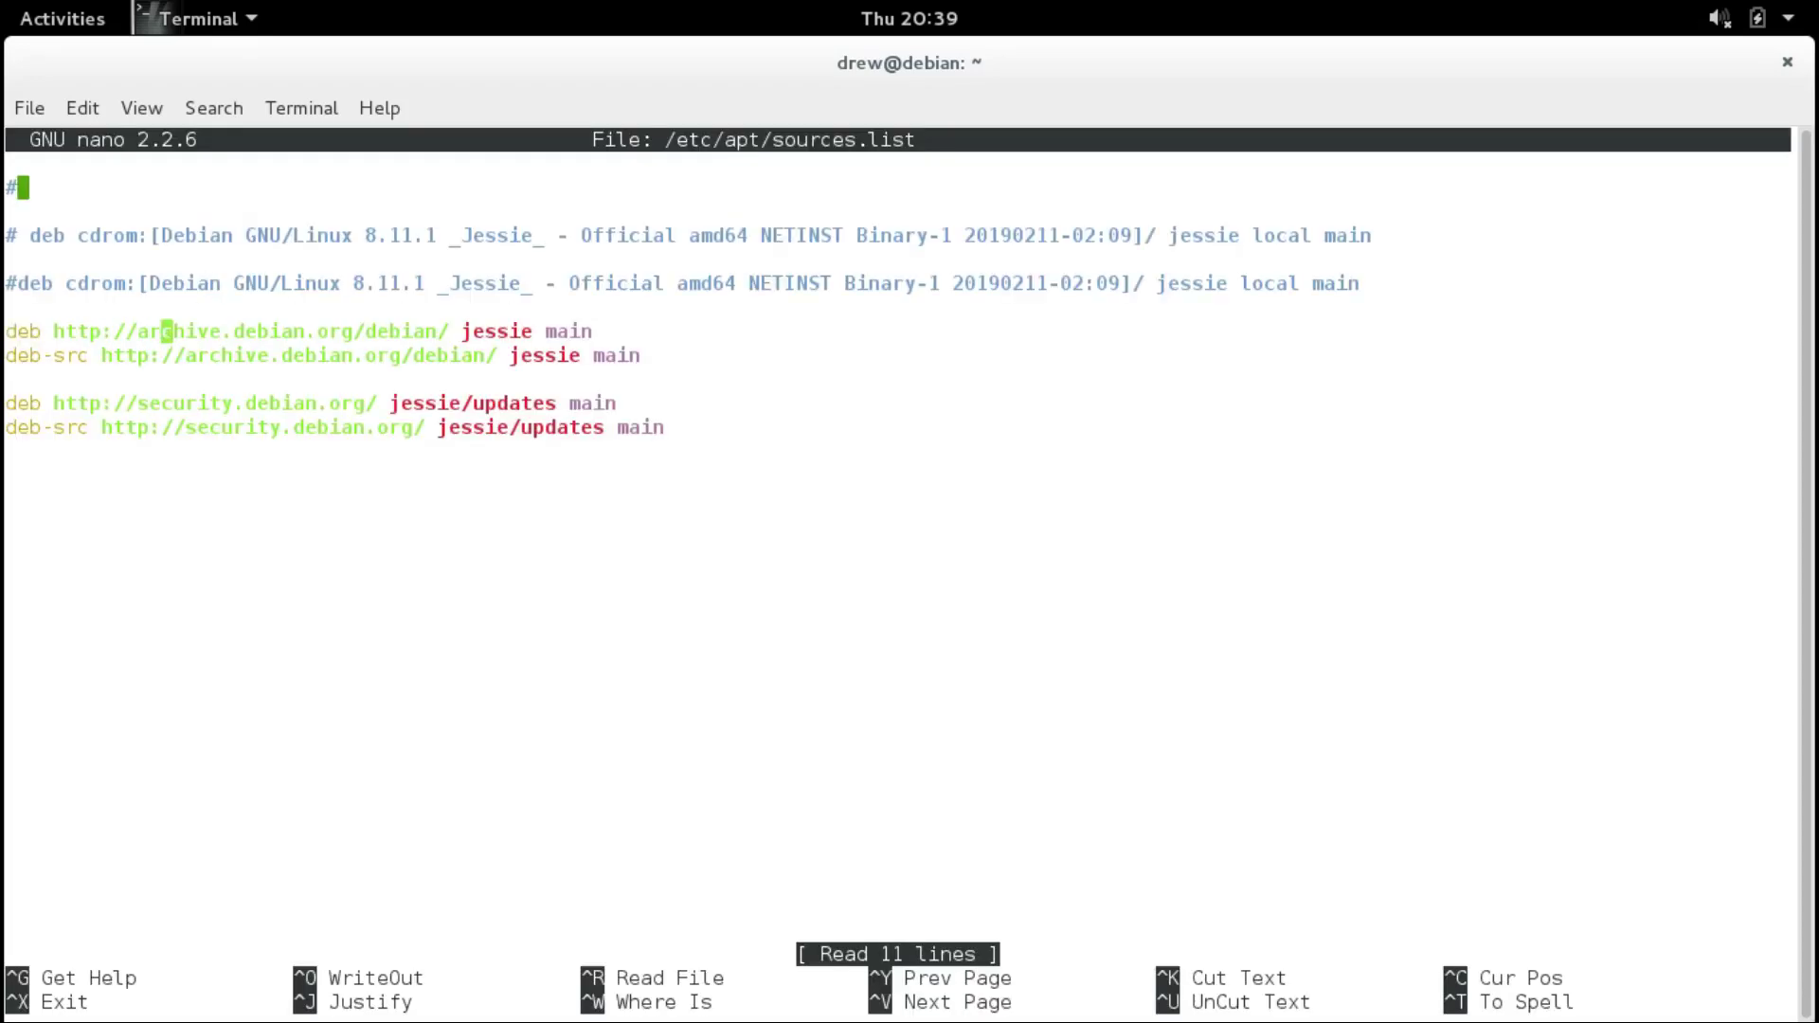
key(Right)
key(Right)
key(Right)
key(Right)
key(Right)
key(Right)
key(Right)
key(Right)
key(Right)
key(Right)
key(Right)
key(Right)
key(Right)
key(Right)
key(Right)
key(Right)
key(Right)
key(Right)
key(Right)
key(Right)
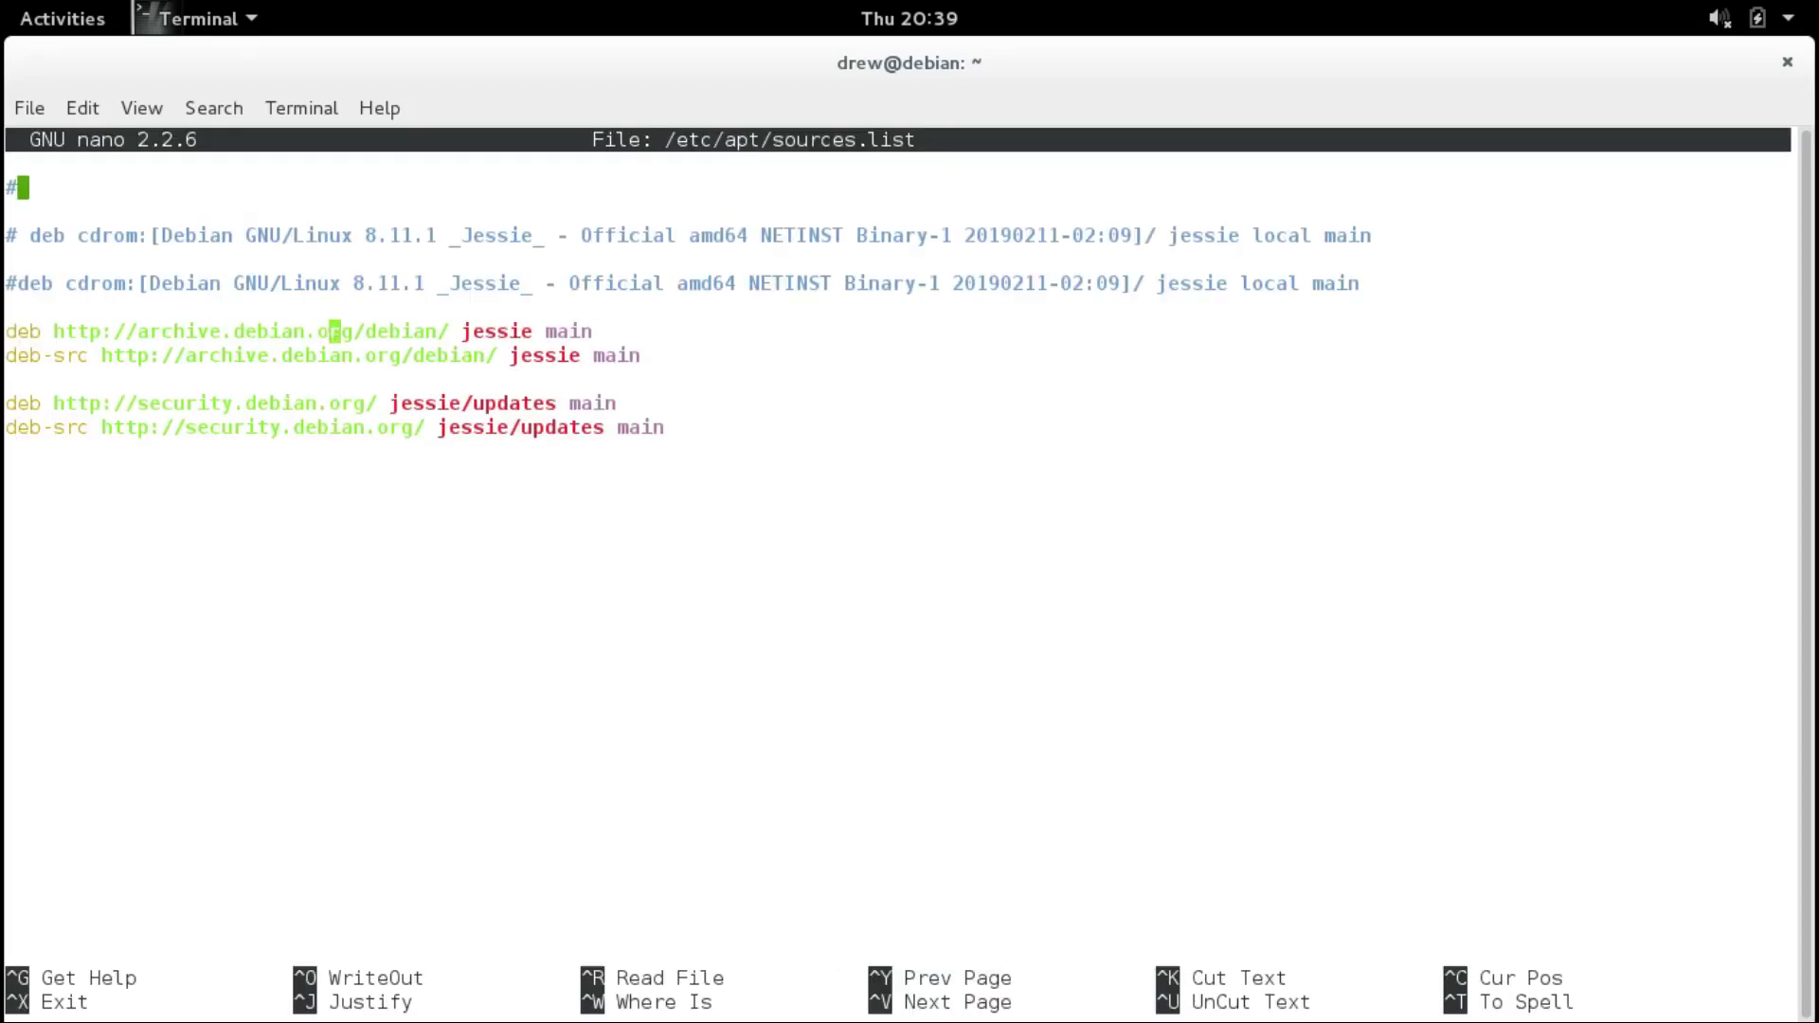
key(Delete)
key(Delete)
key(Delete)
key(Delete)
key(Delete)
key(Delete)
key(Delete)
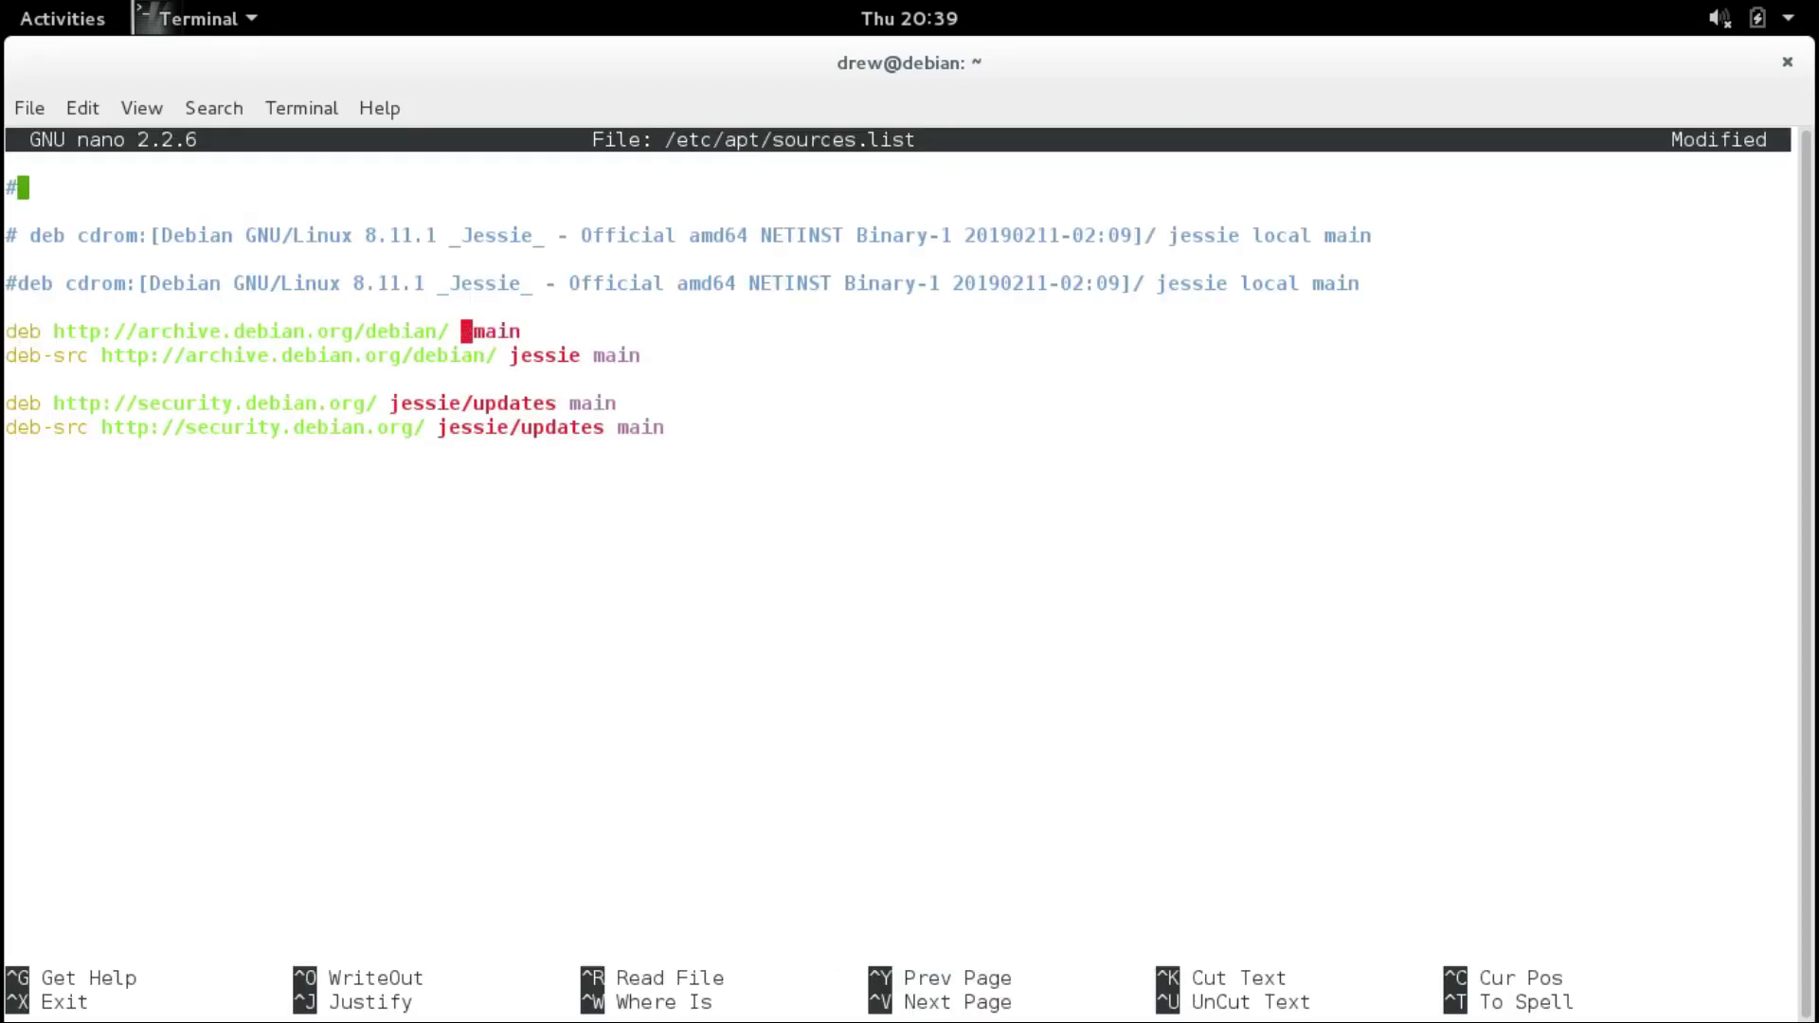
text(stretch)
key(Down)
key(Left)
key(Left)
key(Left)
key(Delete)
key(Delete)
key(Delete)
key(Delete)
key(Delete)
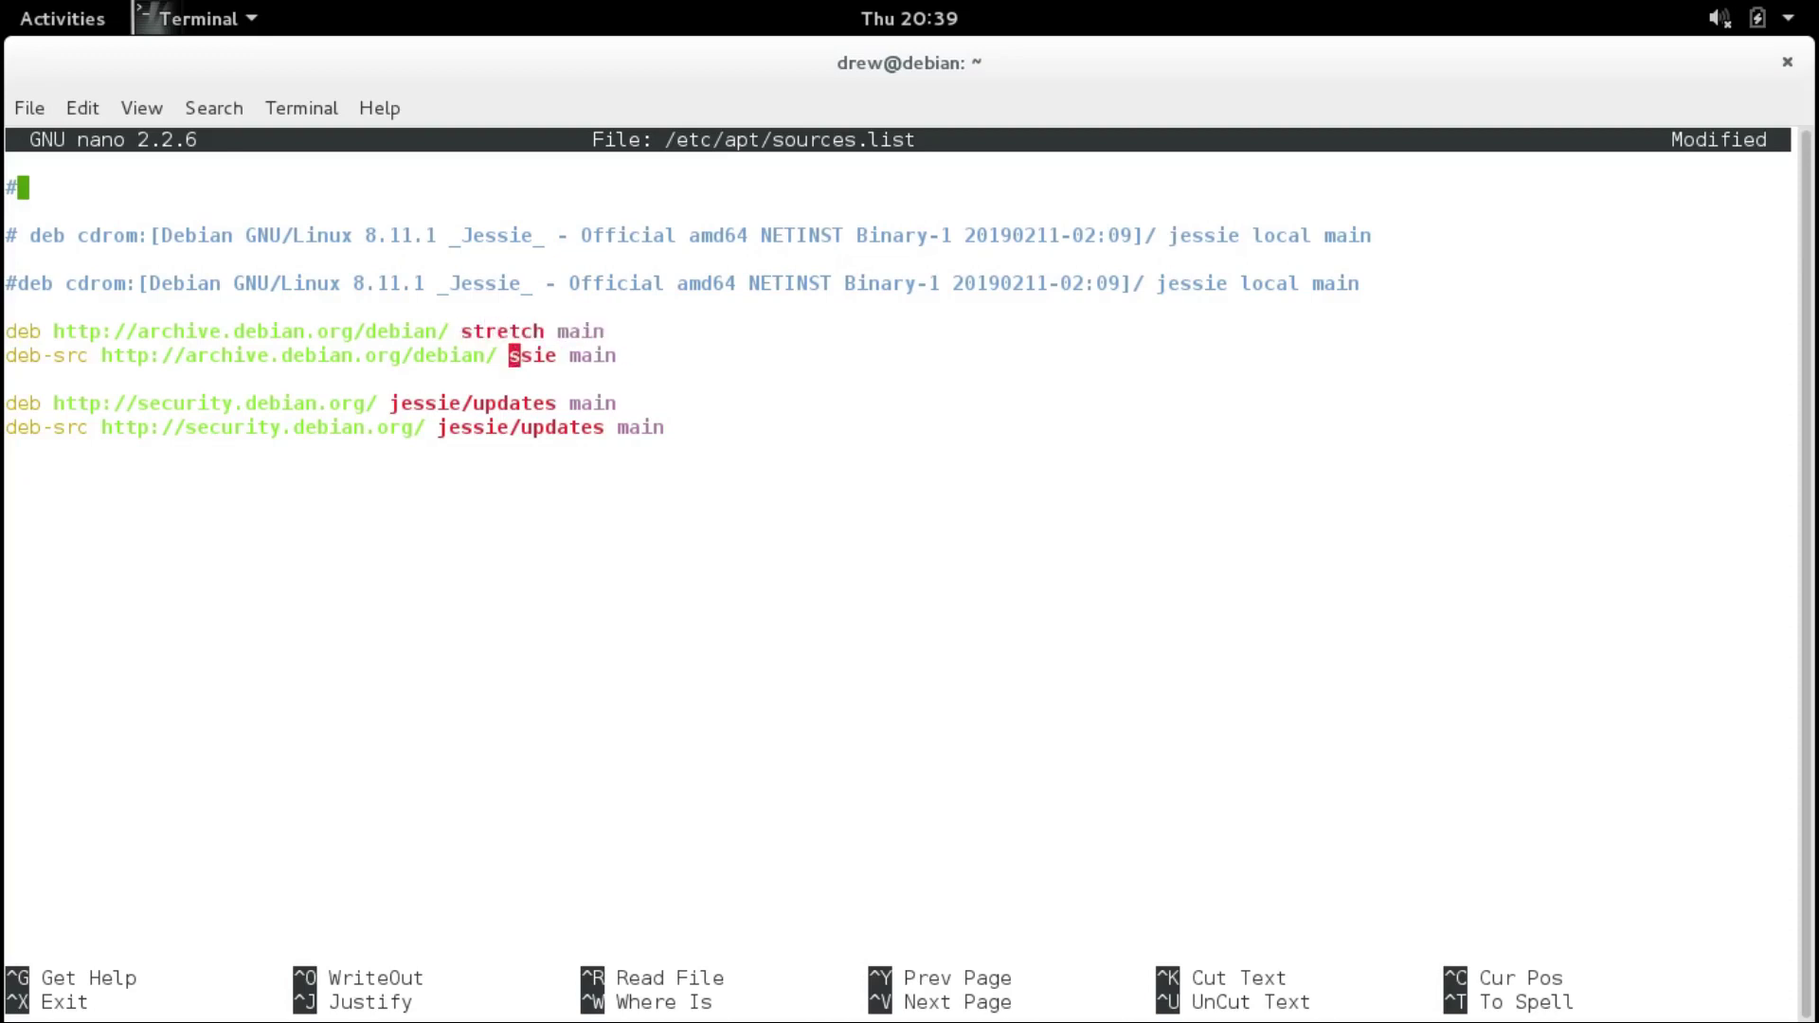
key(Delete)
text(stretch)
key(Down)
key(Left)
key(Left)
key(Left)
key(Left)
key(Left)
key(Left)
key(Left)
key(Left)
key(Left)
key(Left)
key(Left)
key(Left)
key(Left)
key(Left)
key(Left)
key(Left)
key(Delete)
key(Delete)
key(Delete)
key(Delete)
key(Delete)
key(Delete)
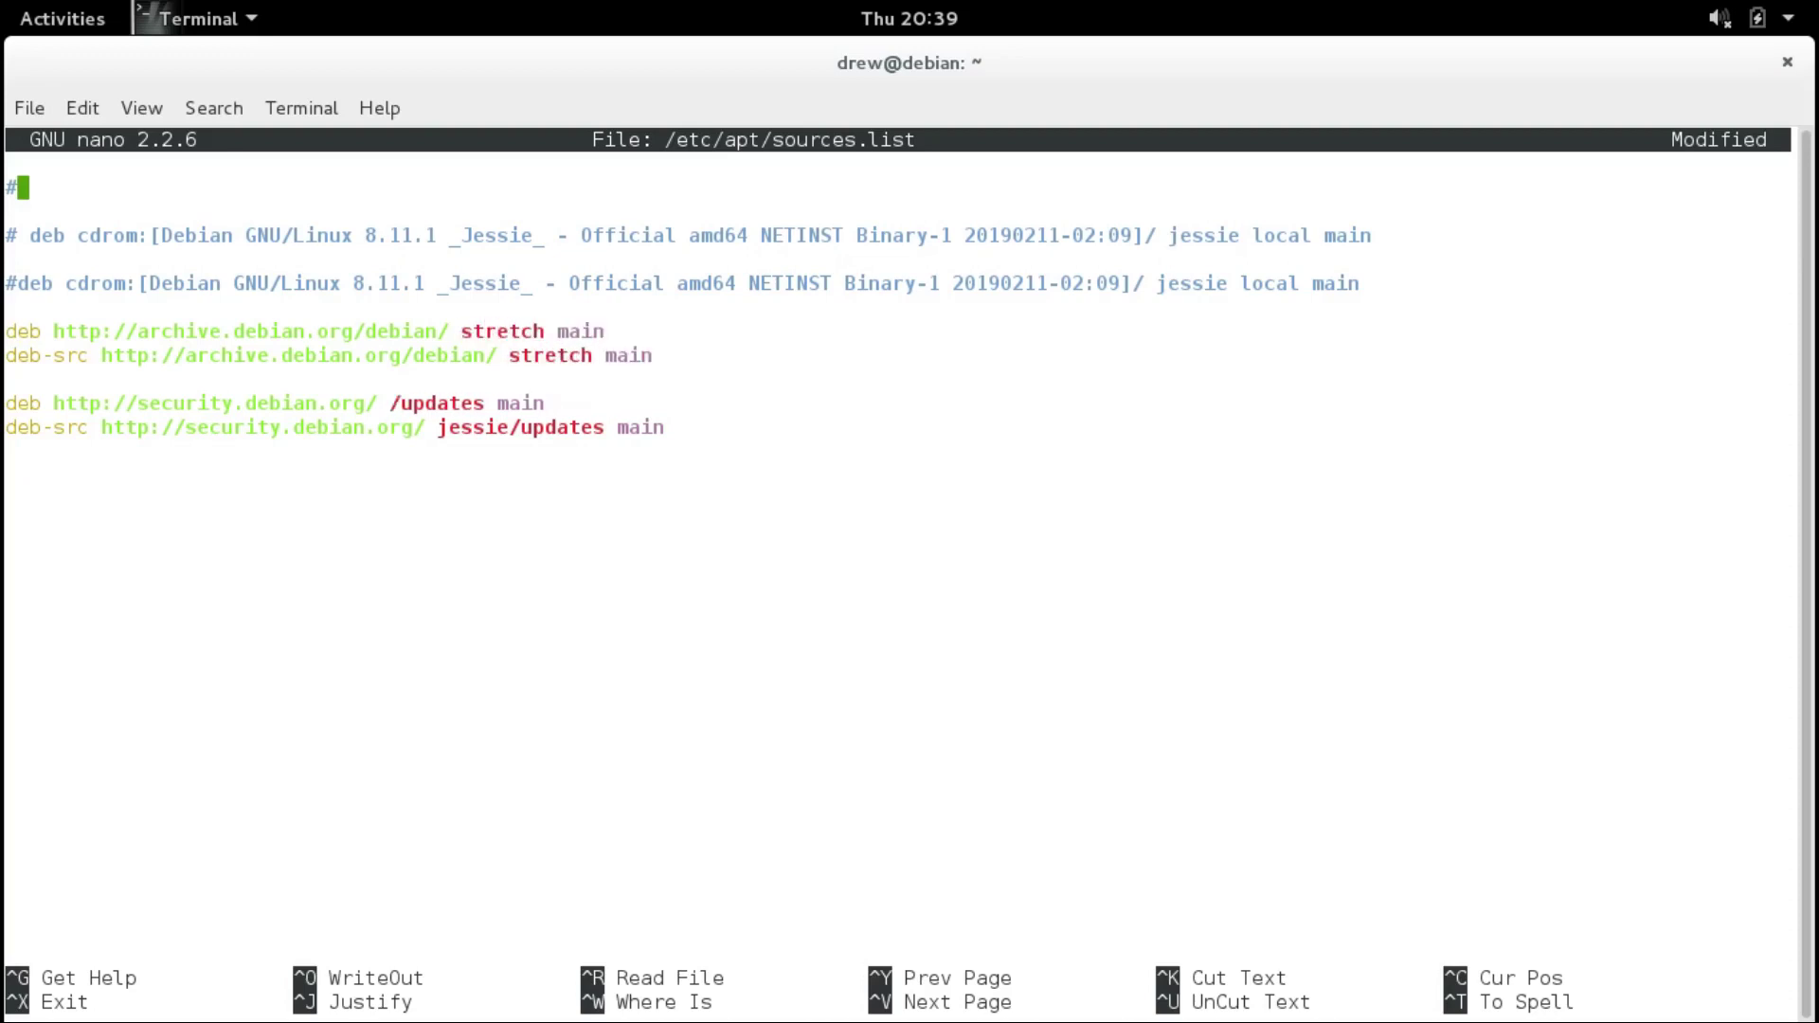
key(ctrl+x)
key(y)
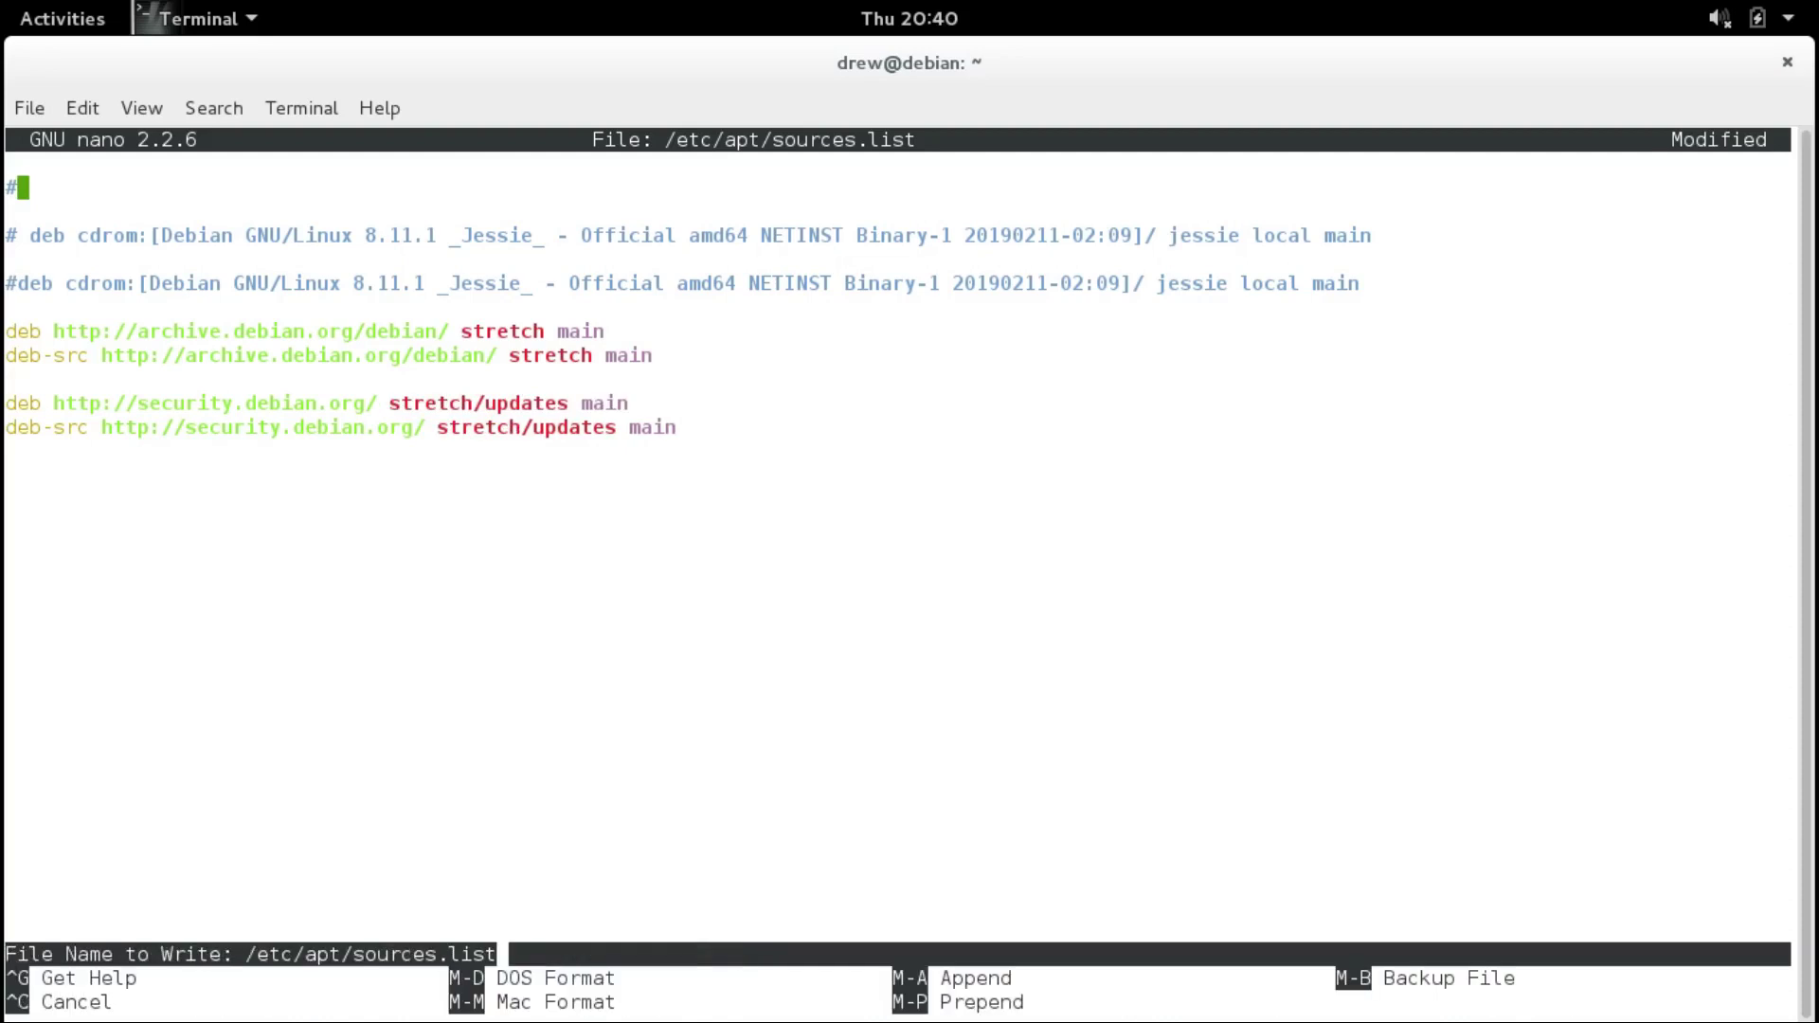
key(Return)
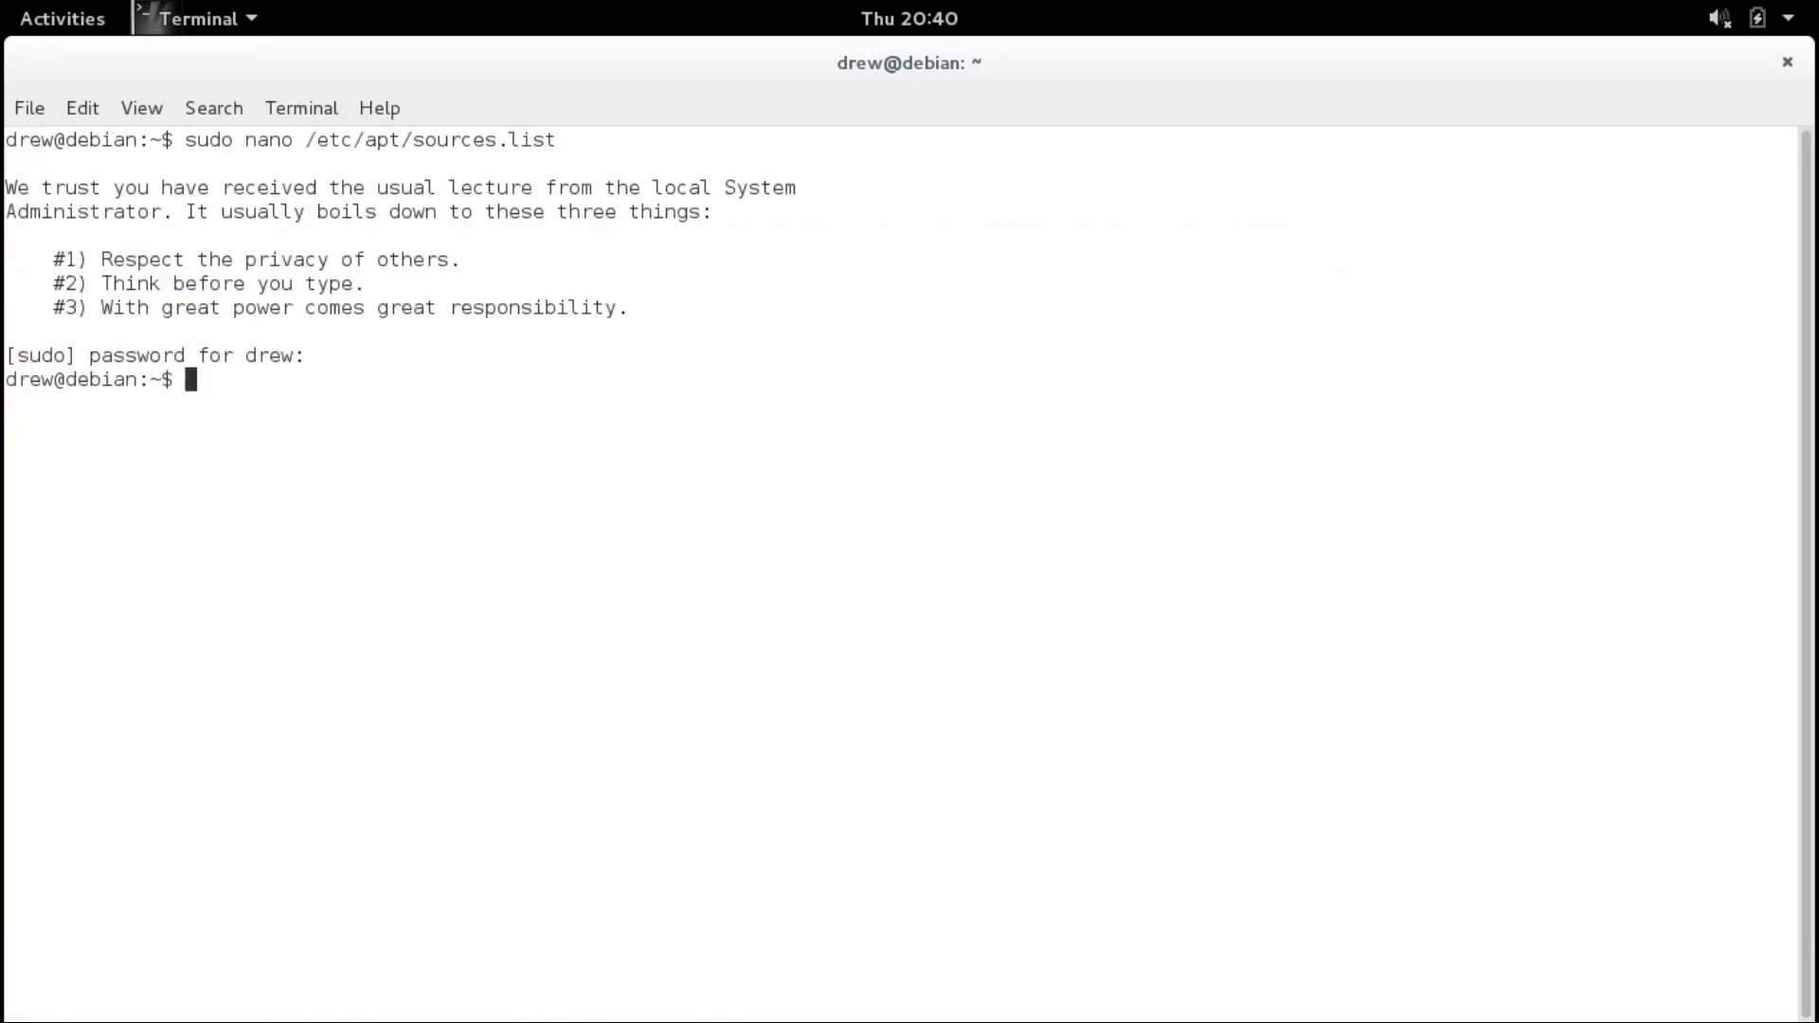
Run sudo apt-get update to refresh the package lists.
text(sua)
key(BackSpace)
text(do apt-get )
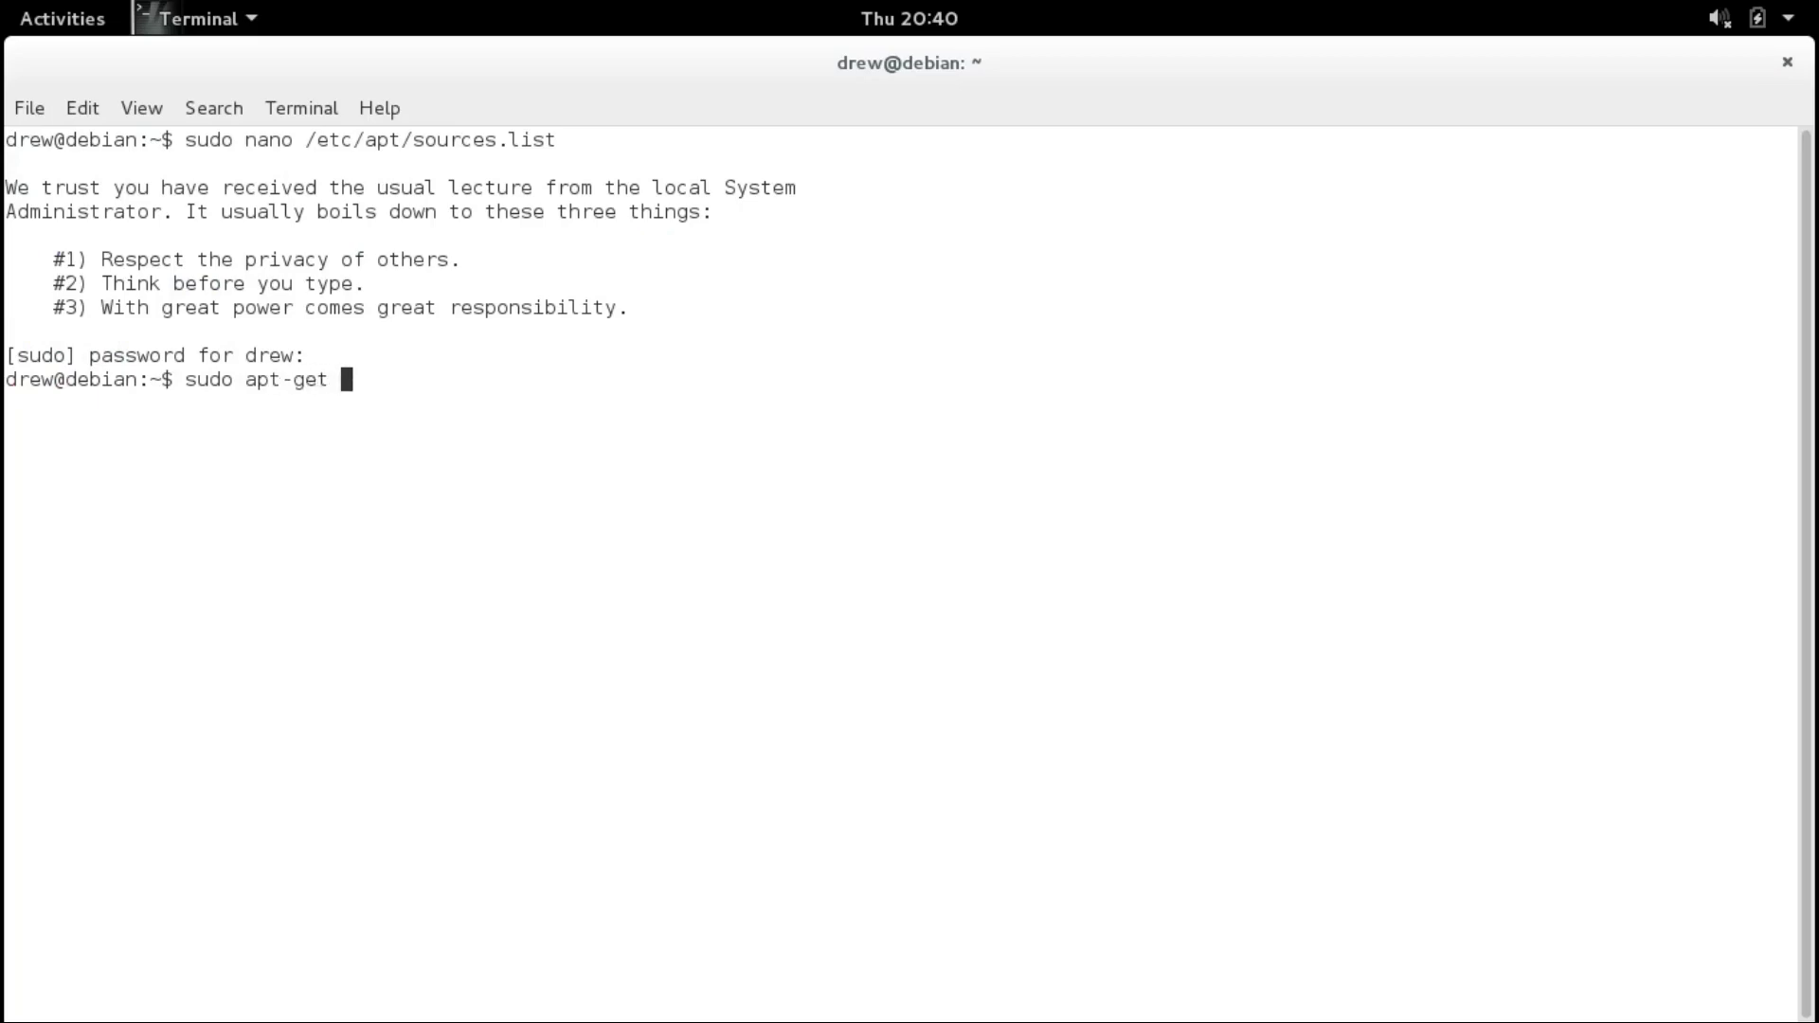
text(update)
key(Return)
Reopen sources.list and change archive.debian.org to deb.debian.org on the deb and deb-src lines.
key(Up)
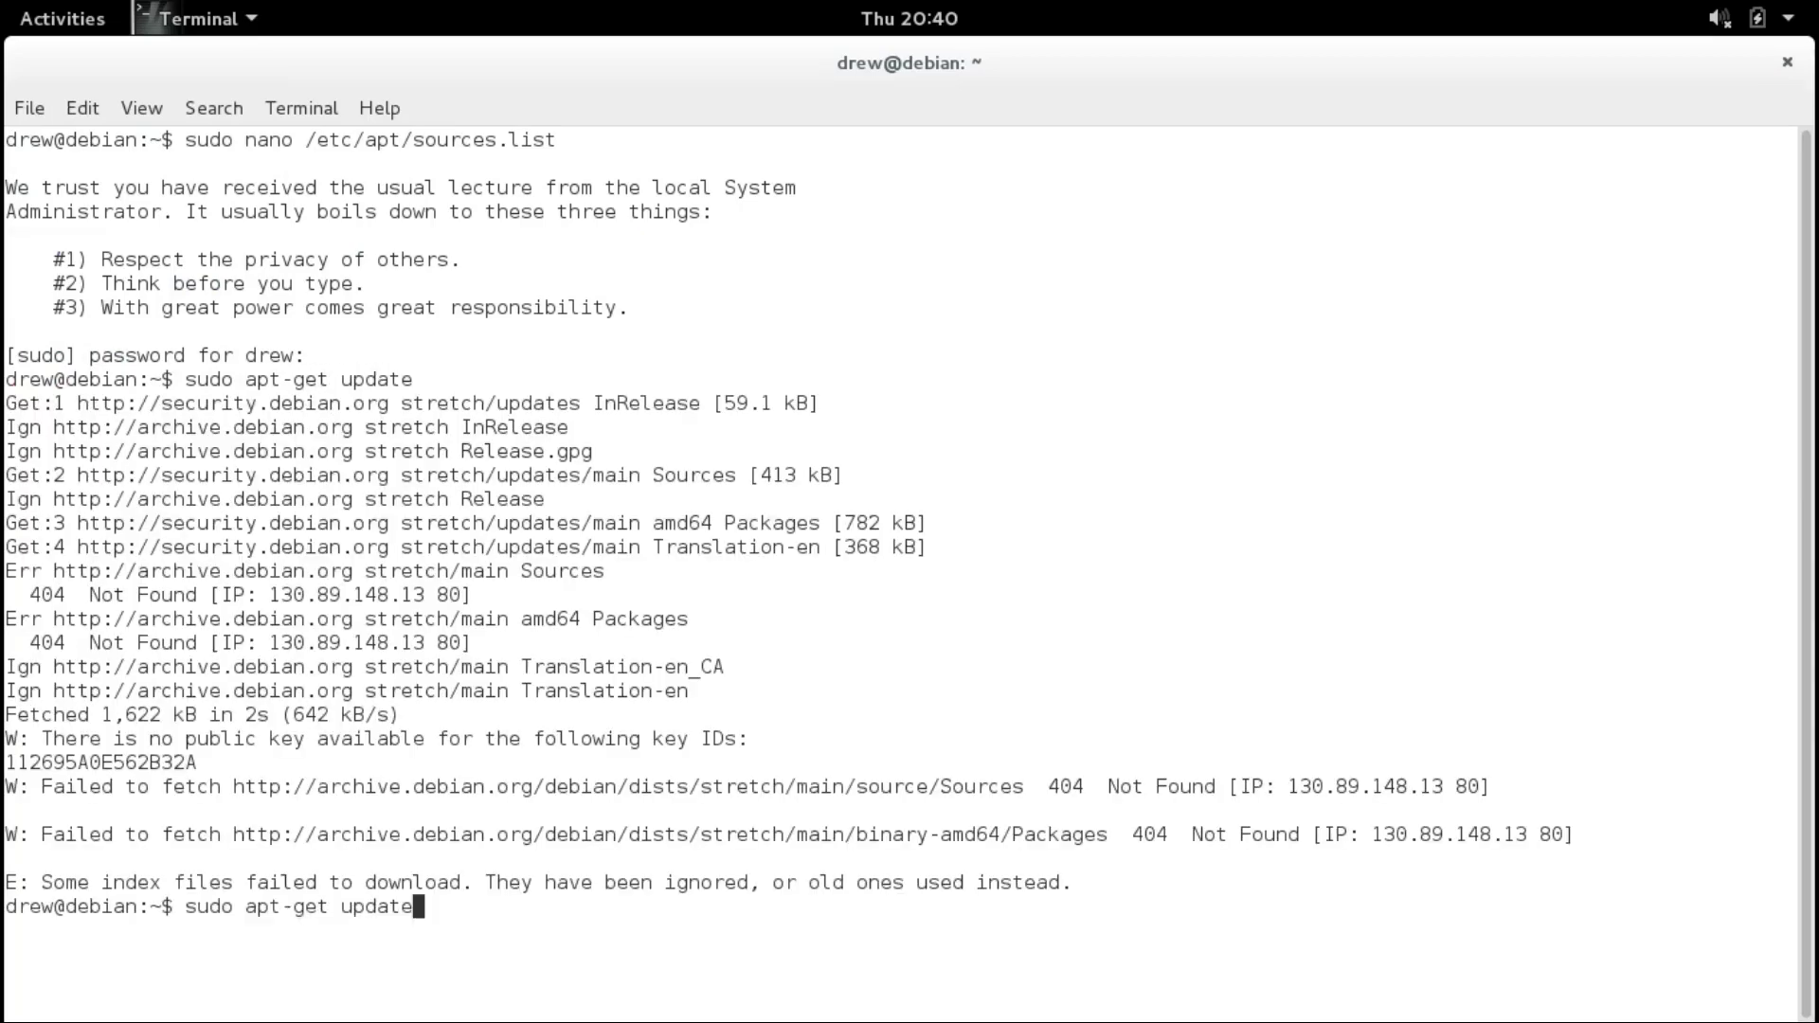
key(Up)
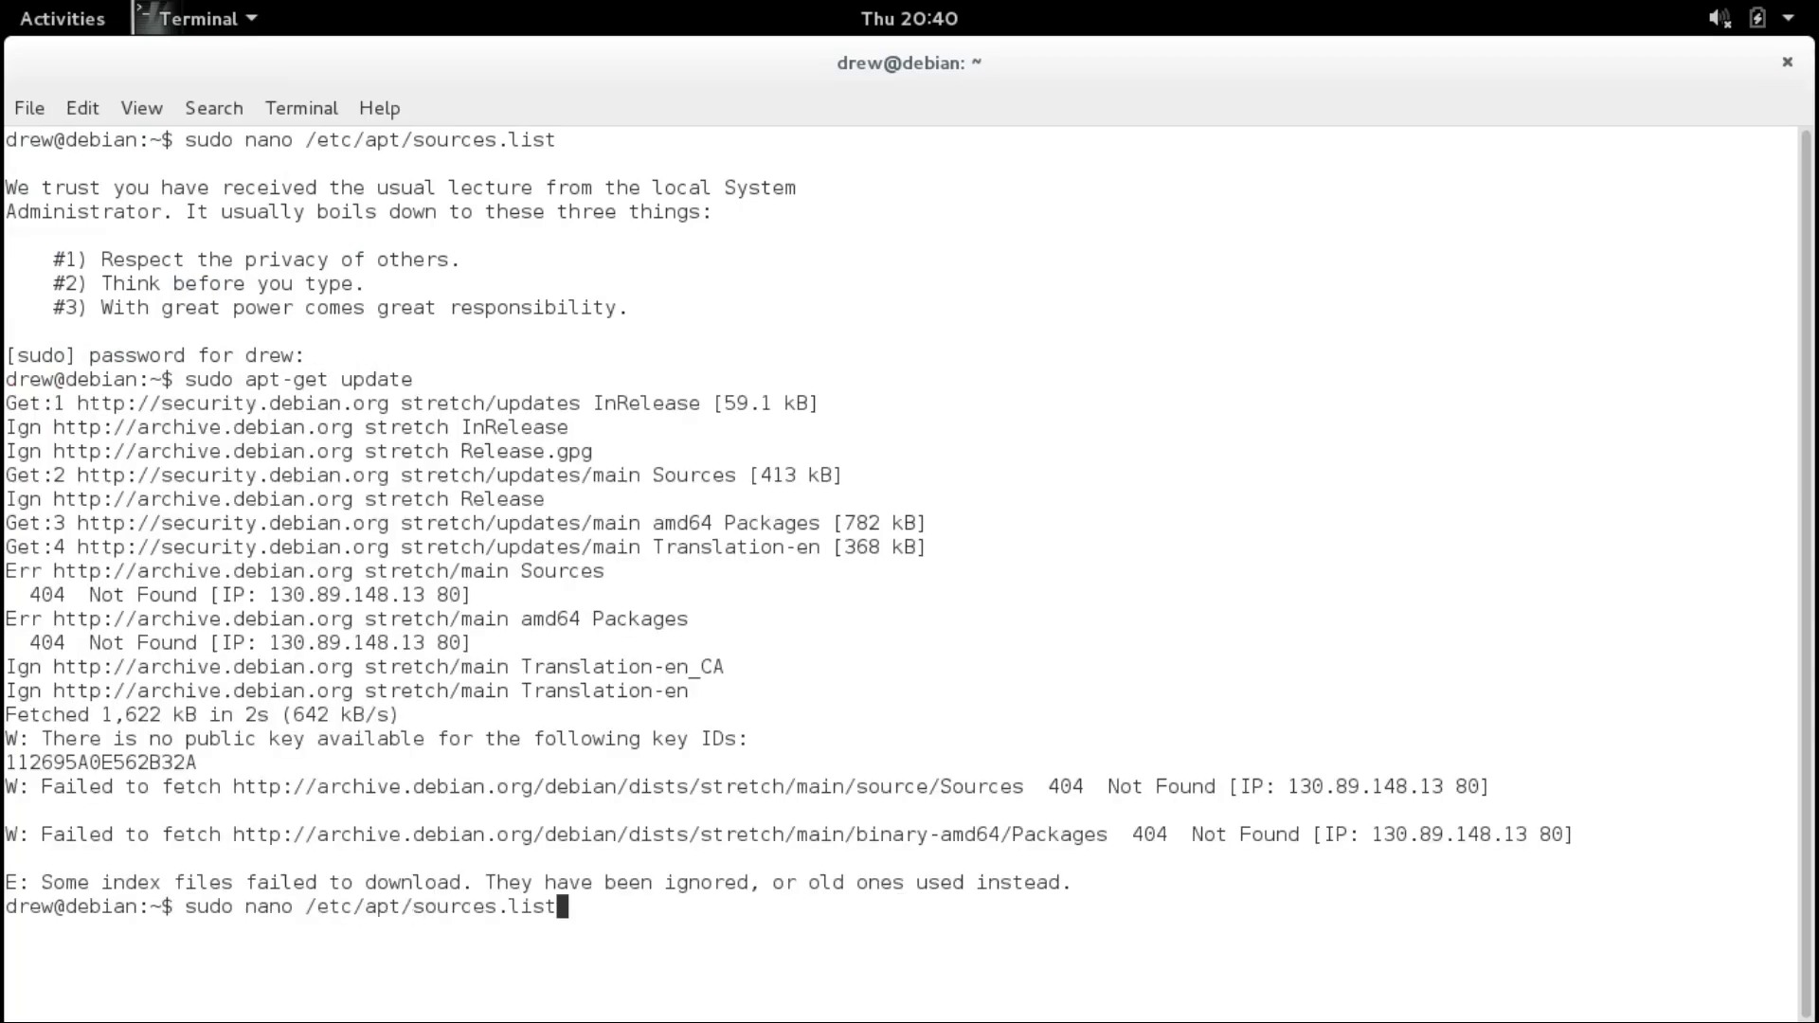
key(Return)
key(Down)
key(Down)
key(Down)
key(Down)
key(Down)
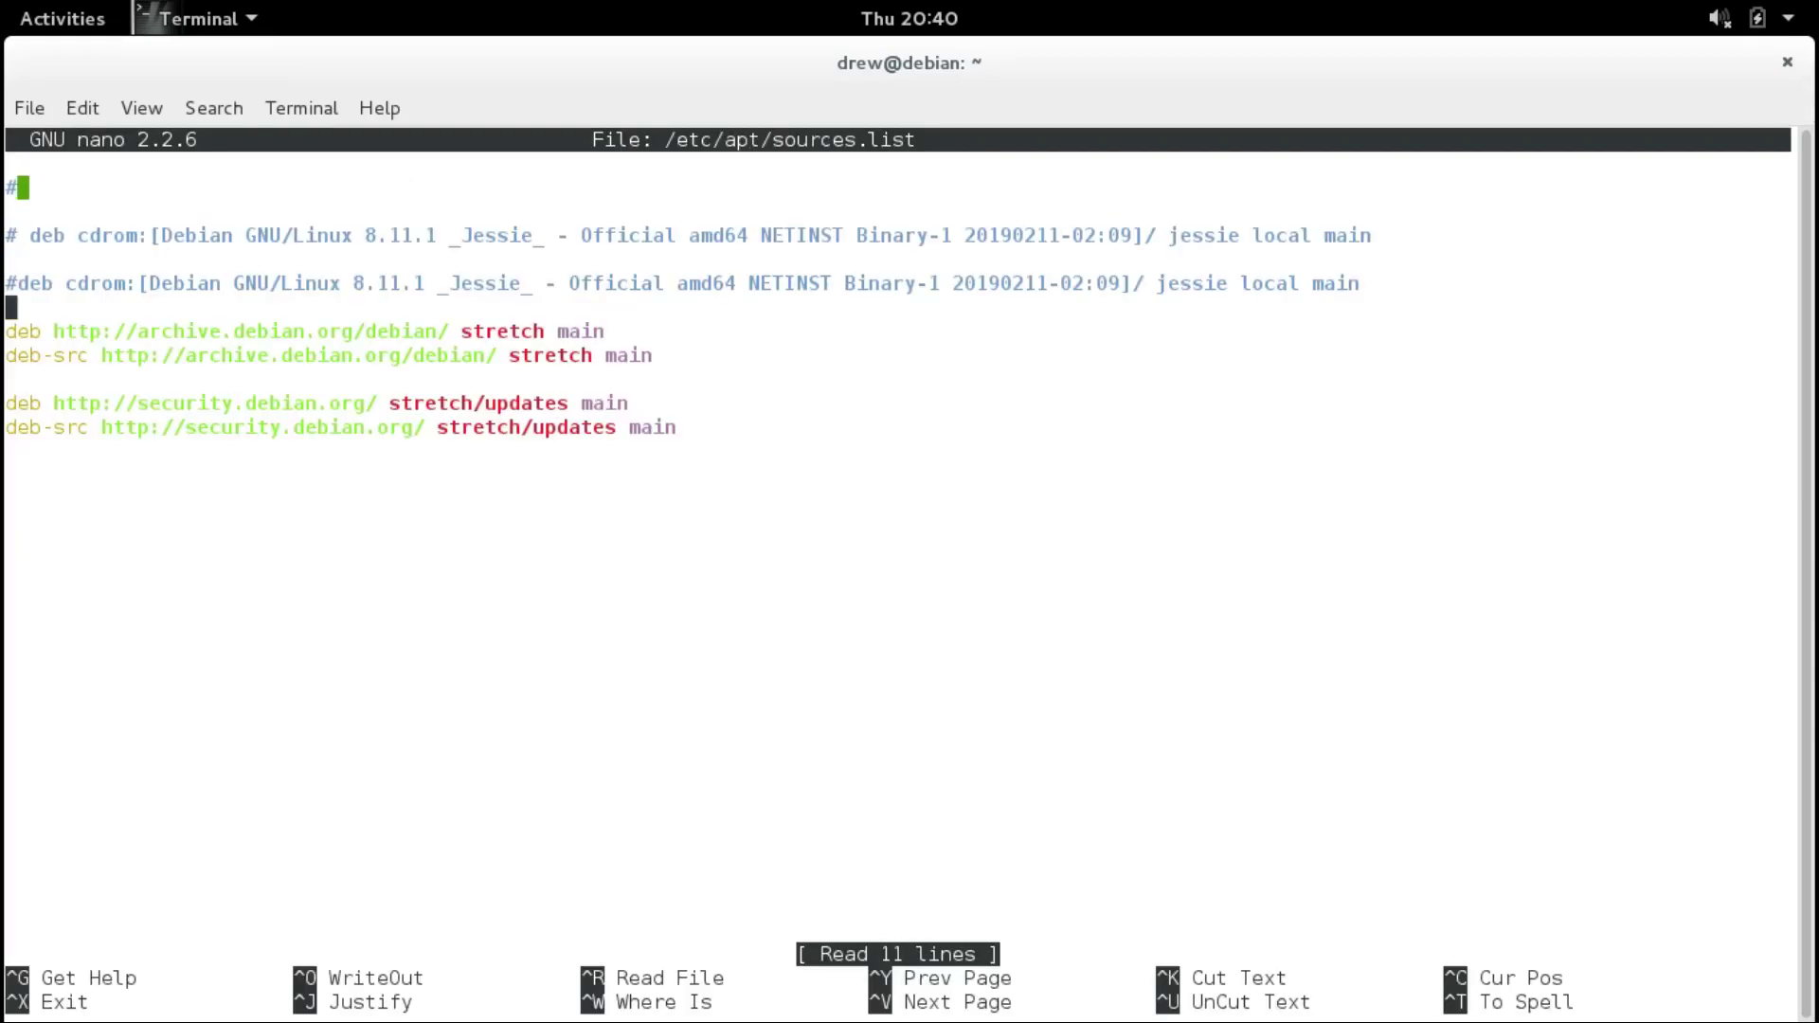
key(Down)
key(Right)
key(Right)
key(Right)
key(Right)
key(Right)
key(Right)
key(Right)
key(Right)
key(Right)
key(Right)
key(Right)
key(Delete)
key(Delete)
key(Delete)
key(Delete)
key(Delete)
key(Delete)
key(Delete)
text(deb)
key(Down)
key(Delete)
key(Delete)
key(Delete)
key(Delete)
key(Delete)
key(Delete)
key(Delete)
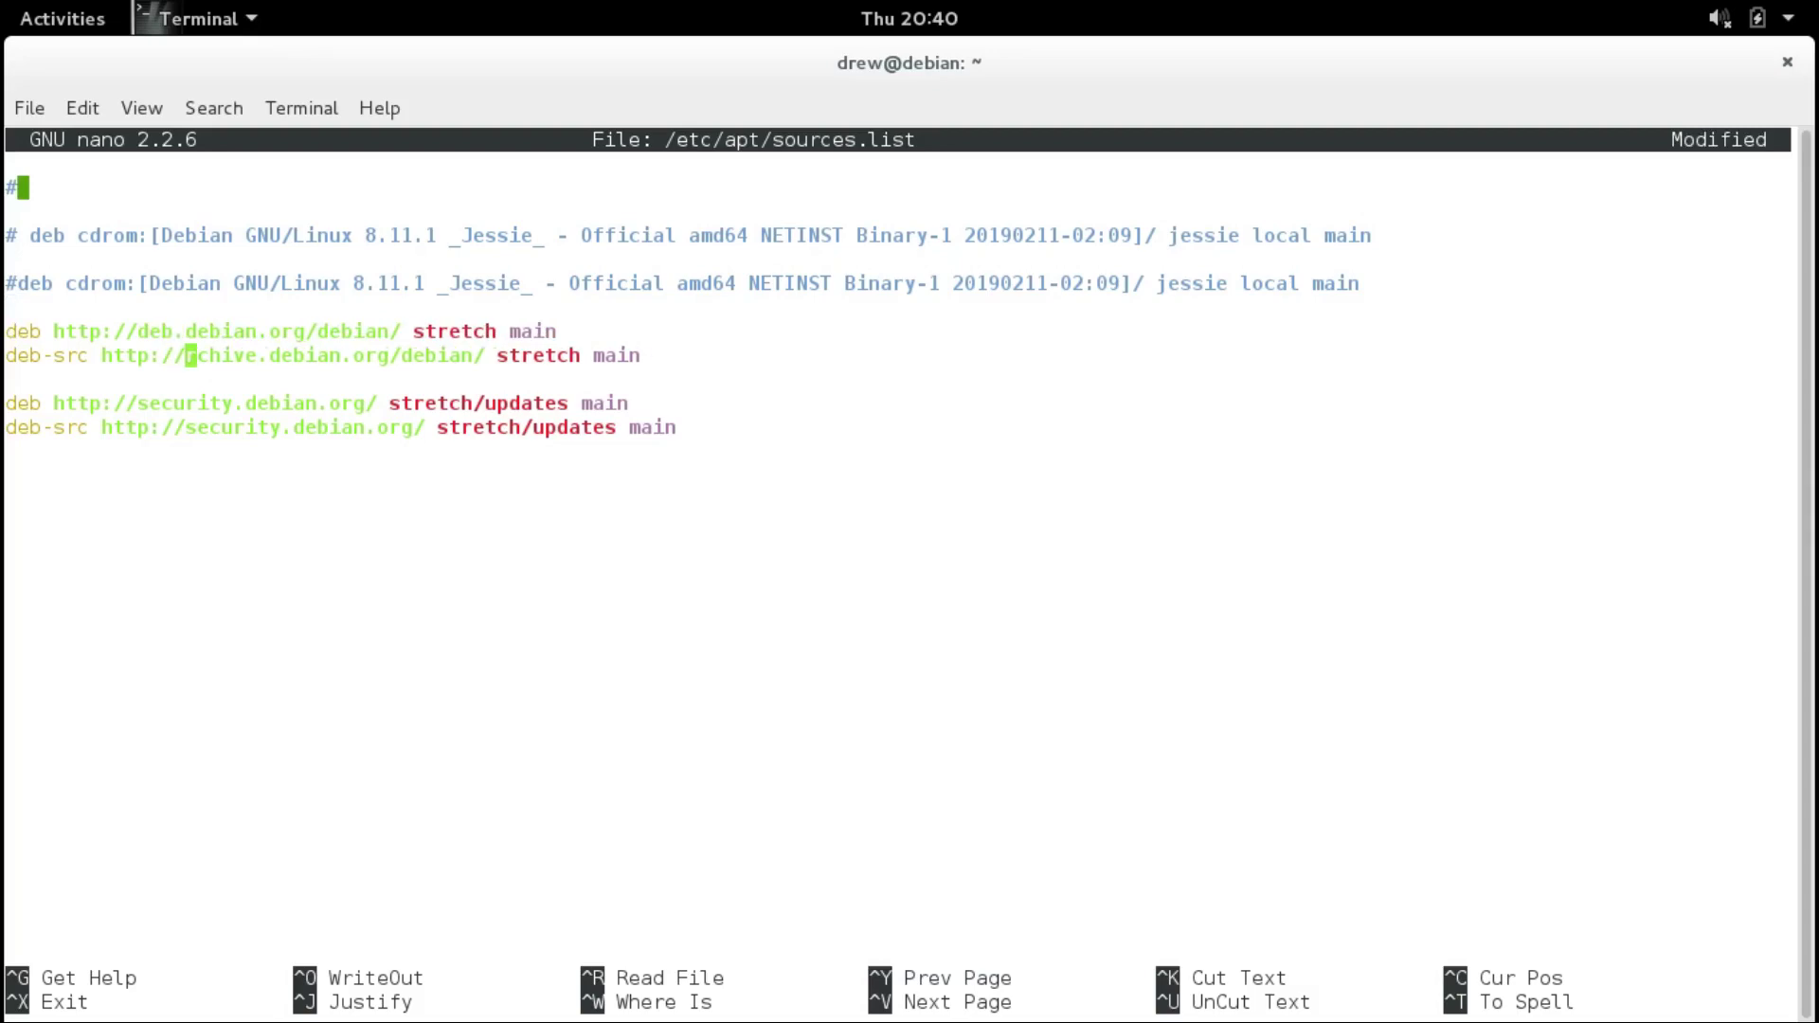
text(deb)
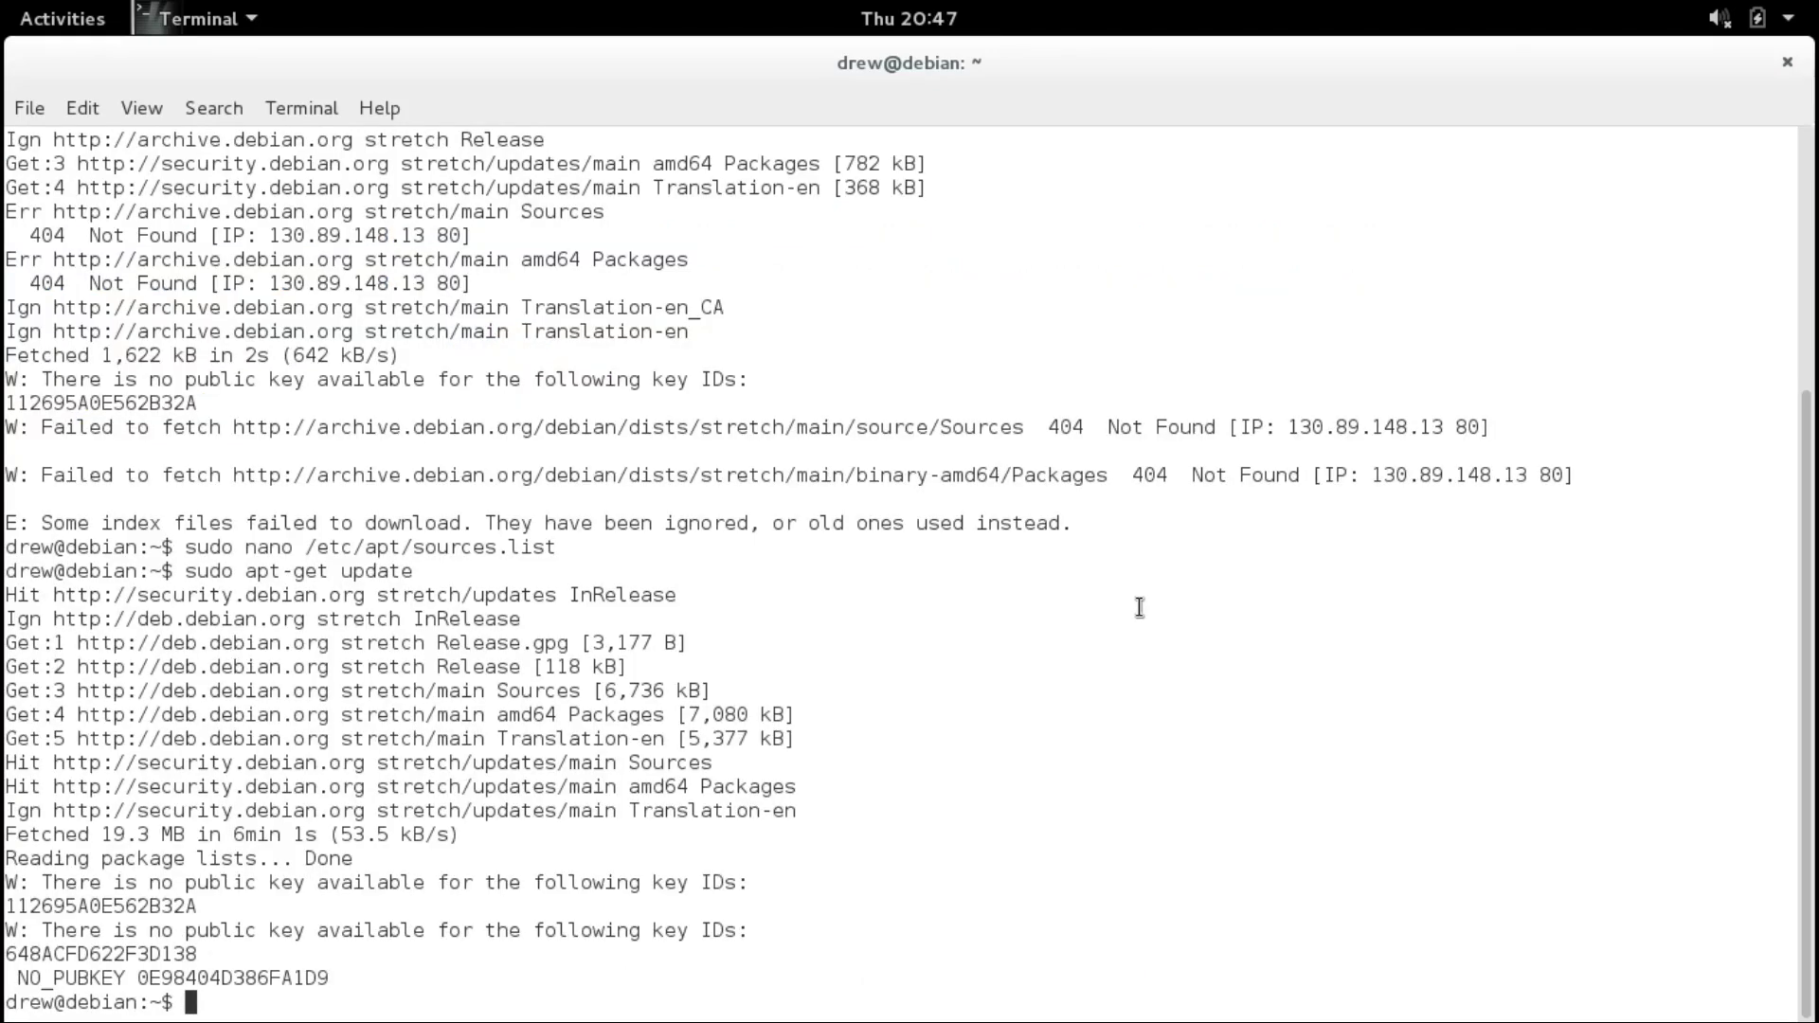
Run sudo apt-get dist-upgrade and accept the upgrade to start downloading.
key(Up)
key(BackSpace)
key(BackSpace)
key(BackSpace)
key(BackSpace)
key(BackSpace)
key(BackSpace)
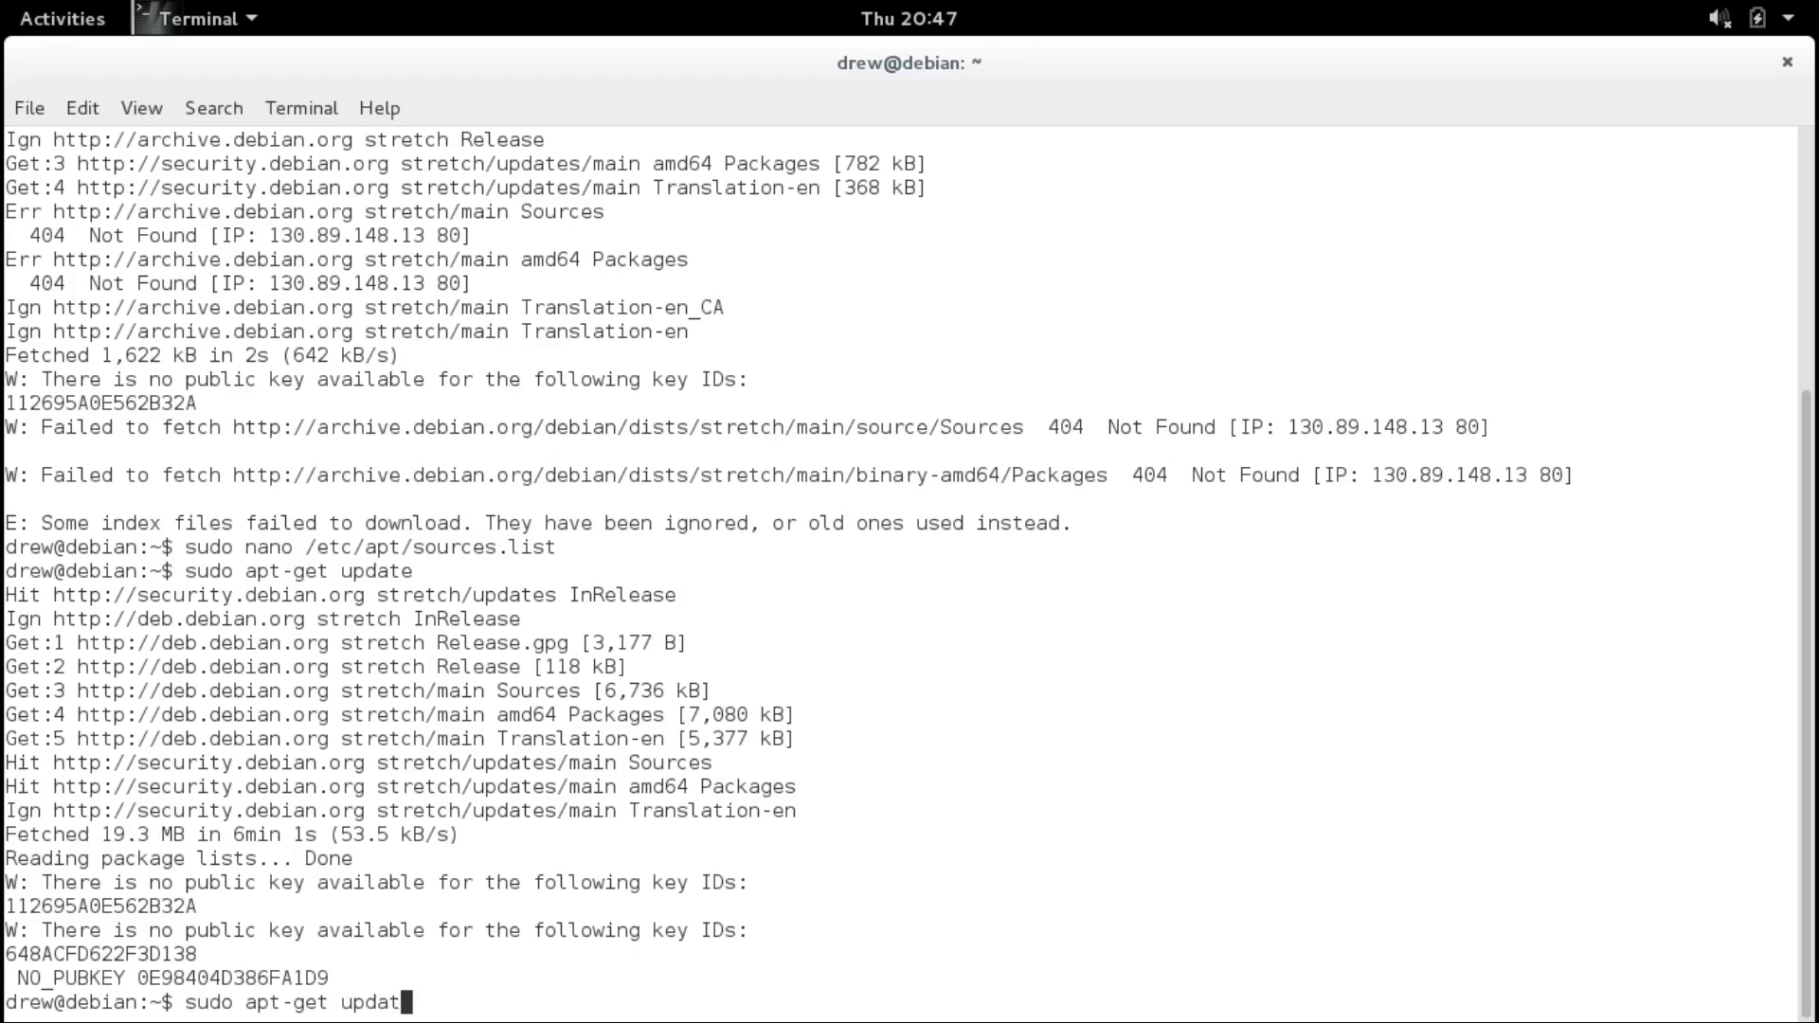
text(dist-upgrade)
key(Return)
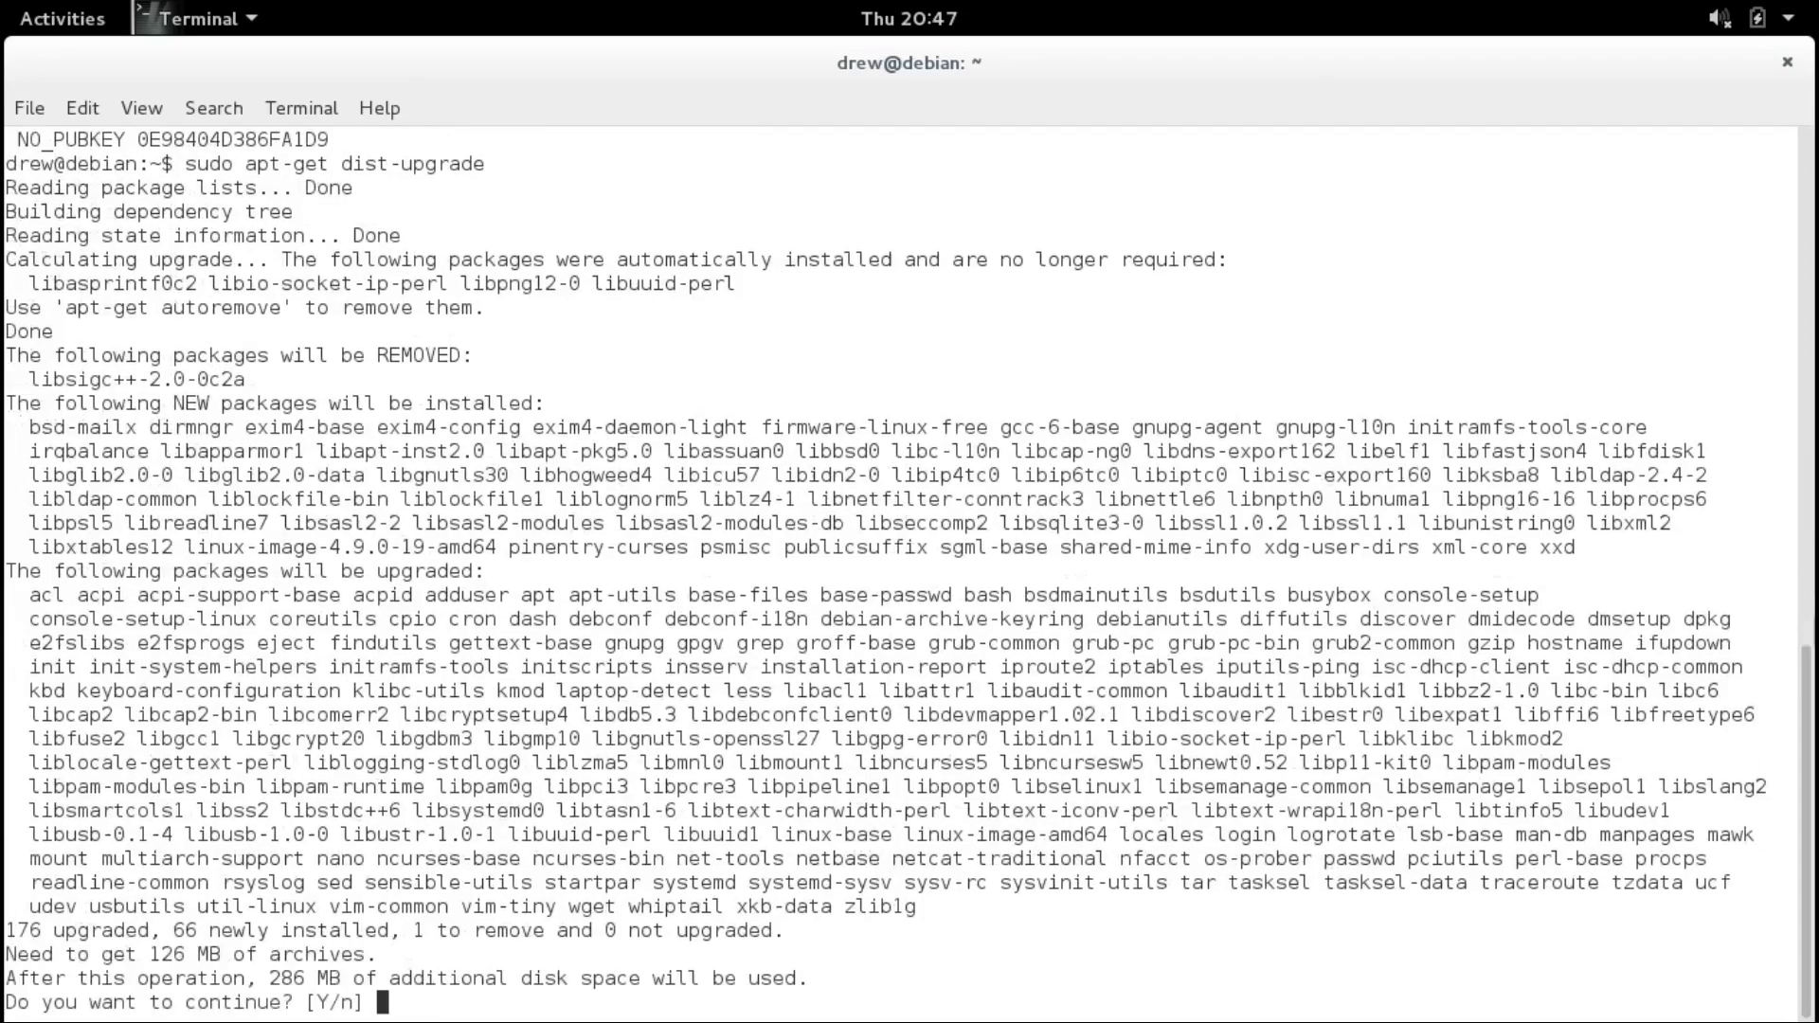
key(Return)
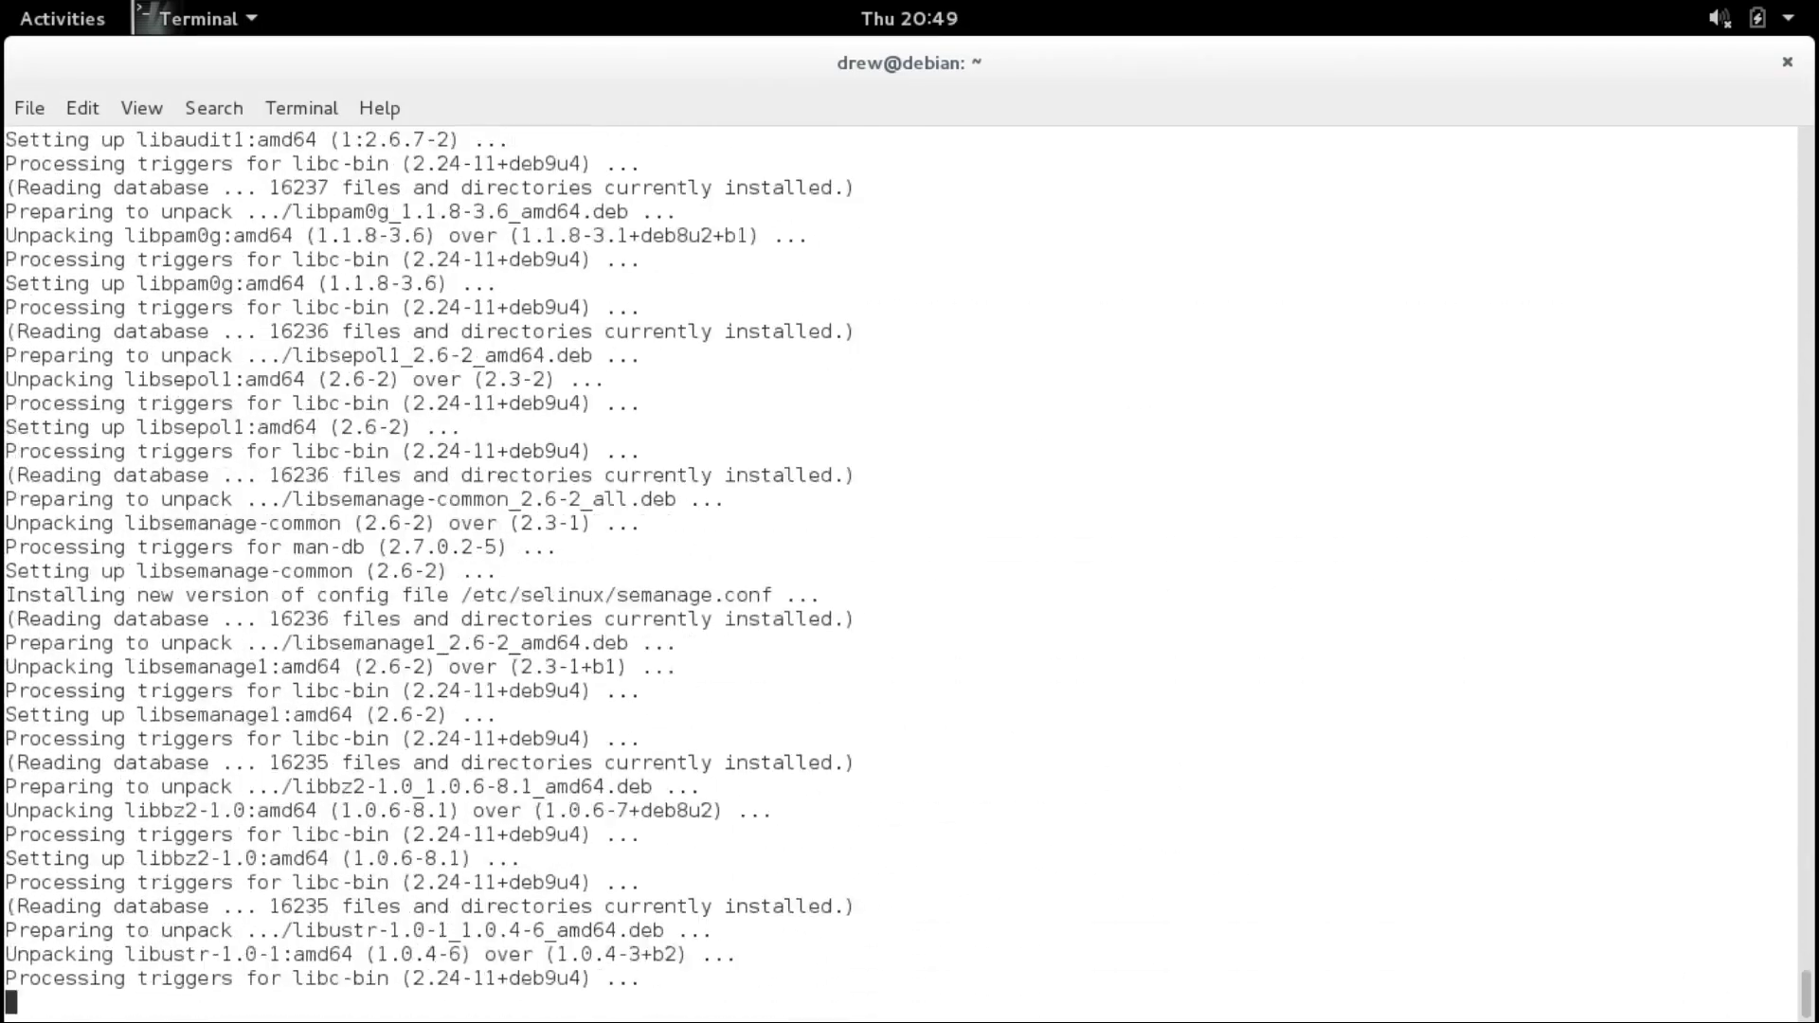
Install the maintainer's gpg-agent and irqbalance config versions, then run reboot.
text(y)
key(Return)
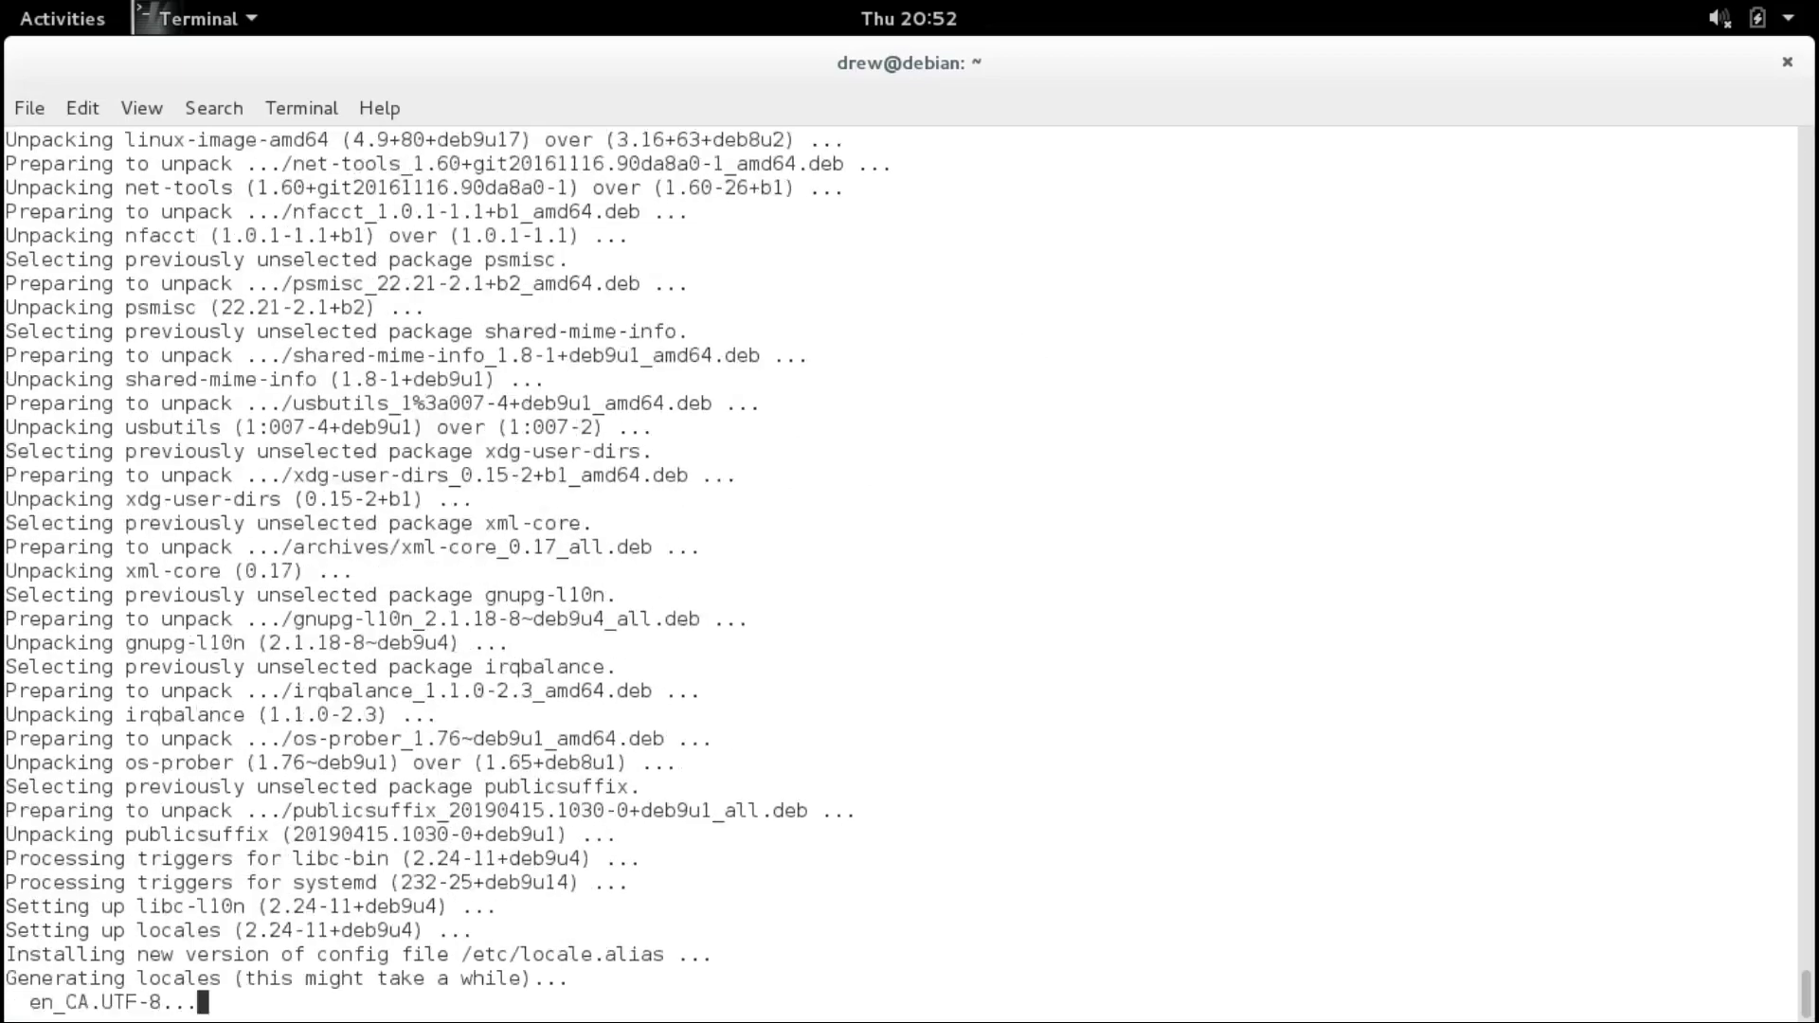
text(y)
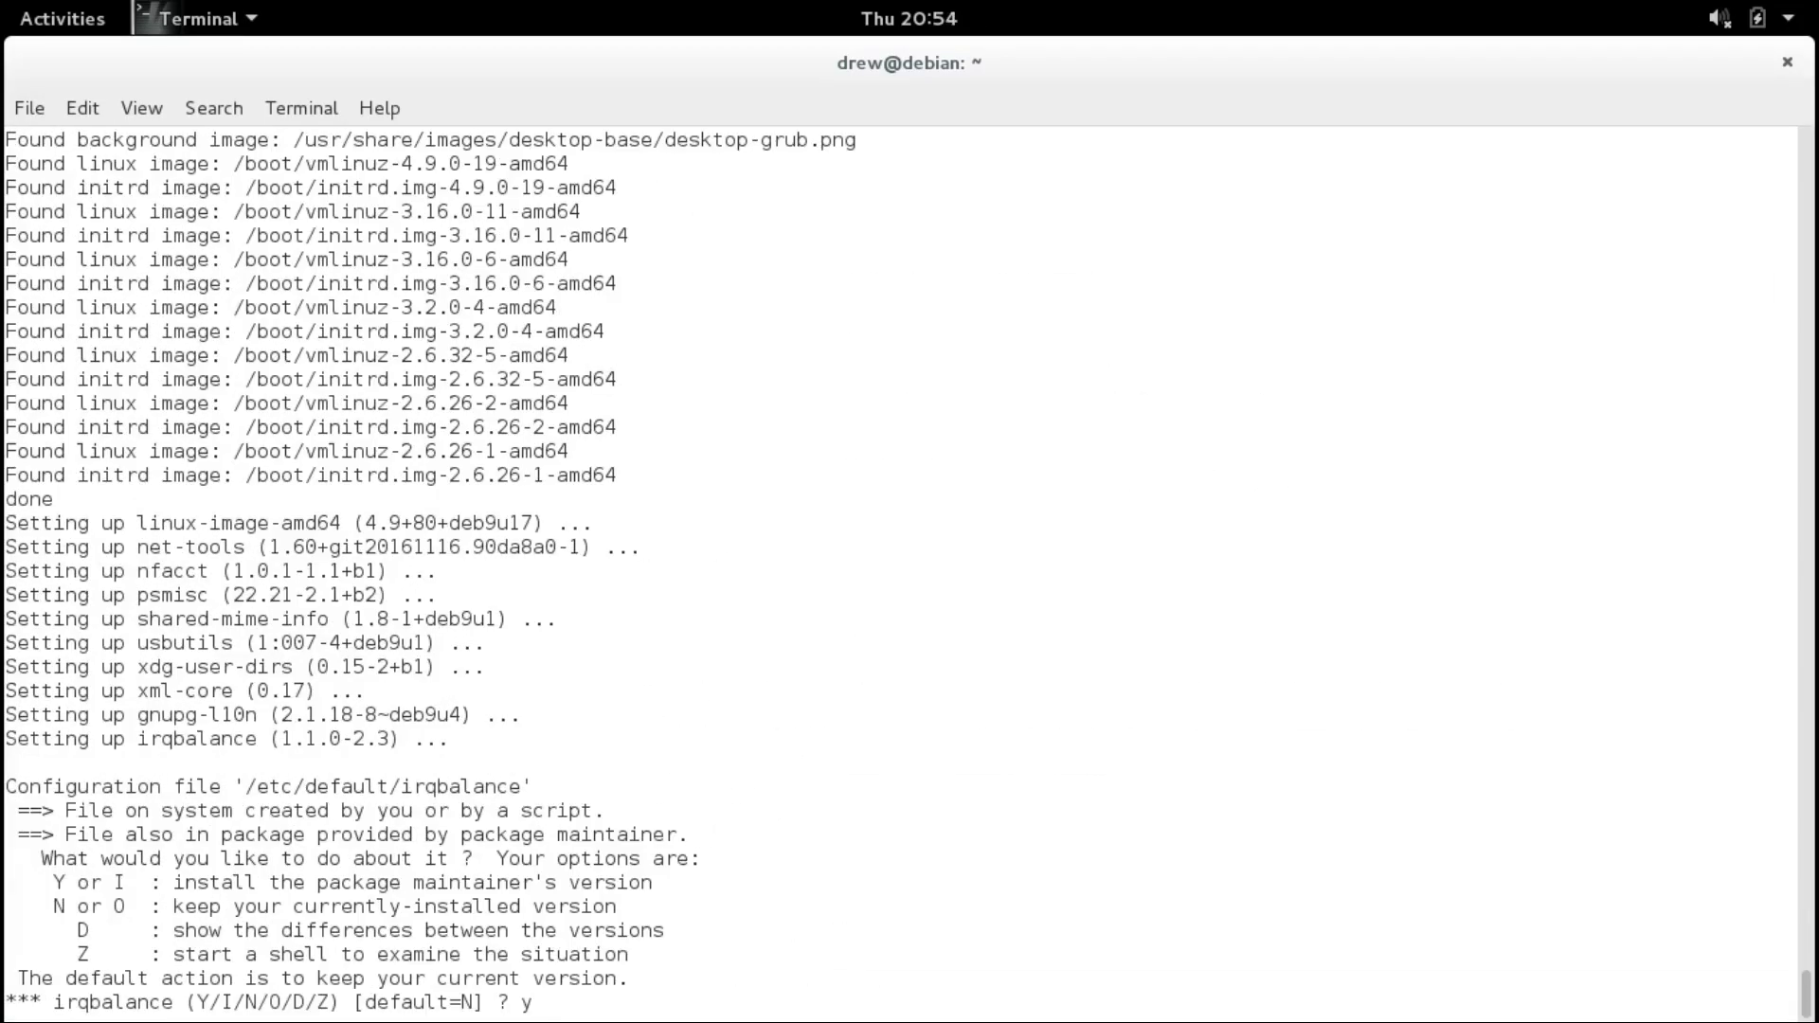
key(Return)
text(y)
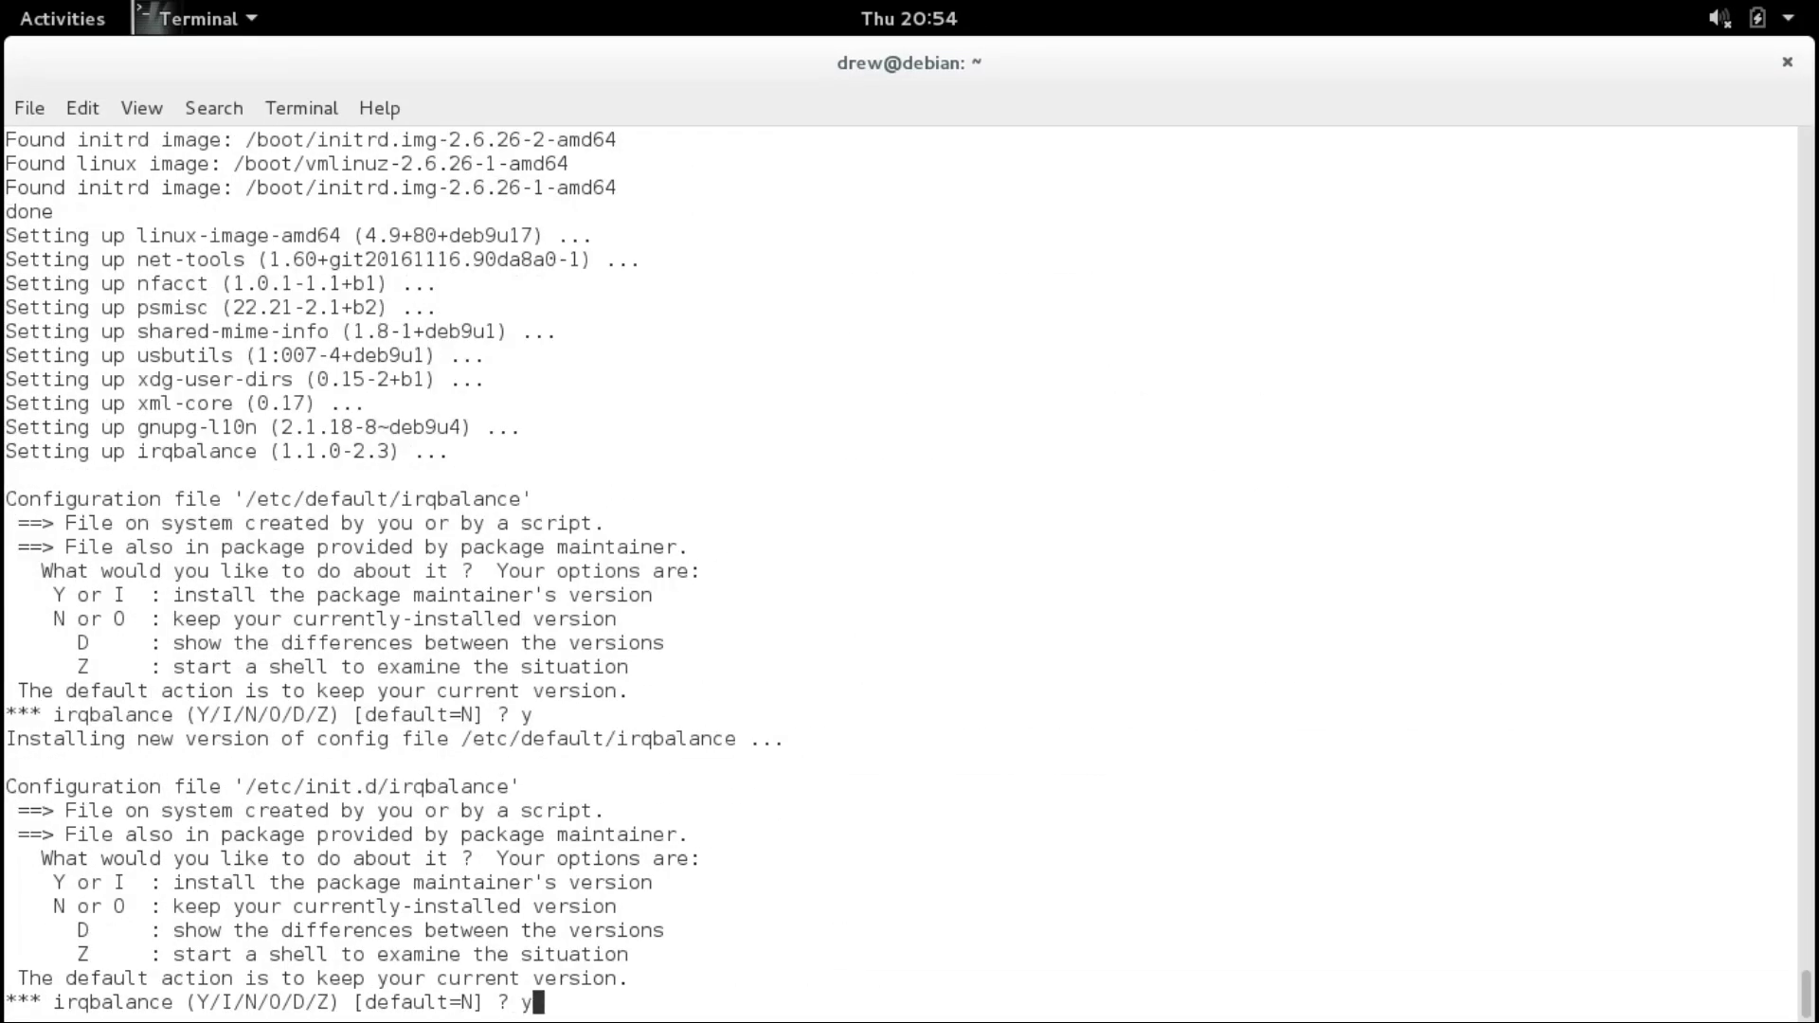
key(Return)
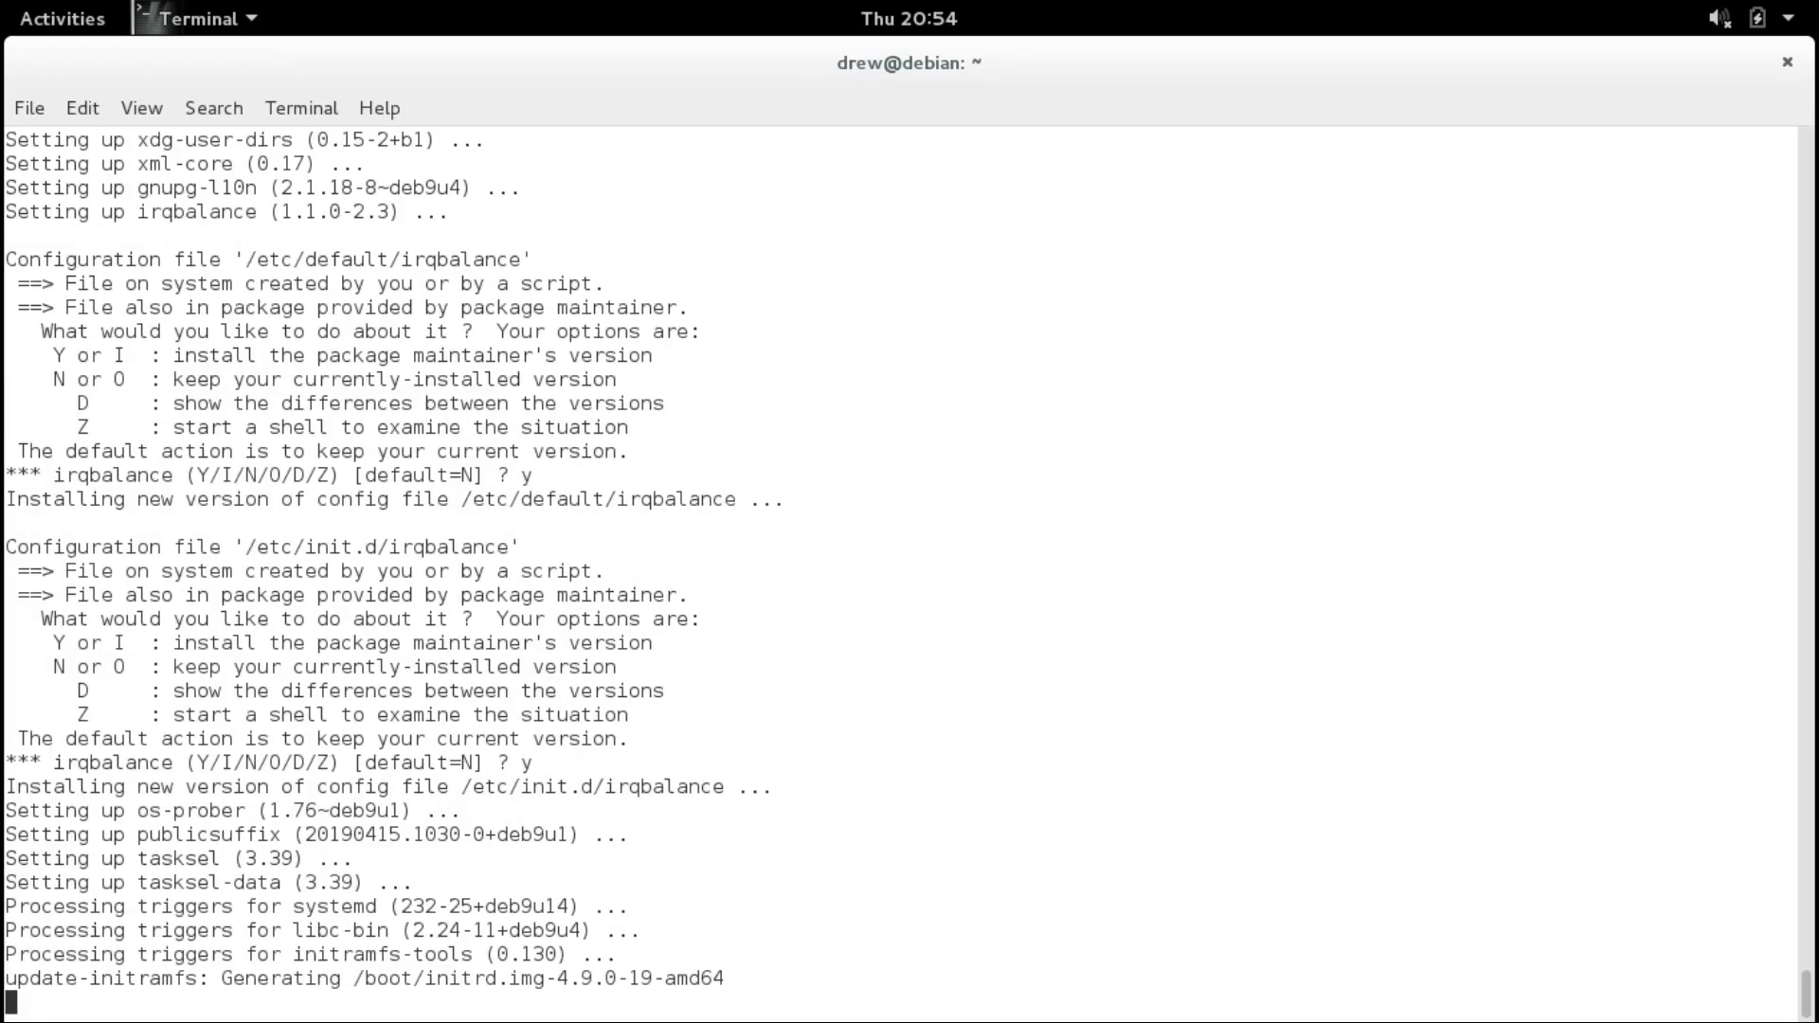
text(re)
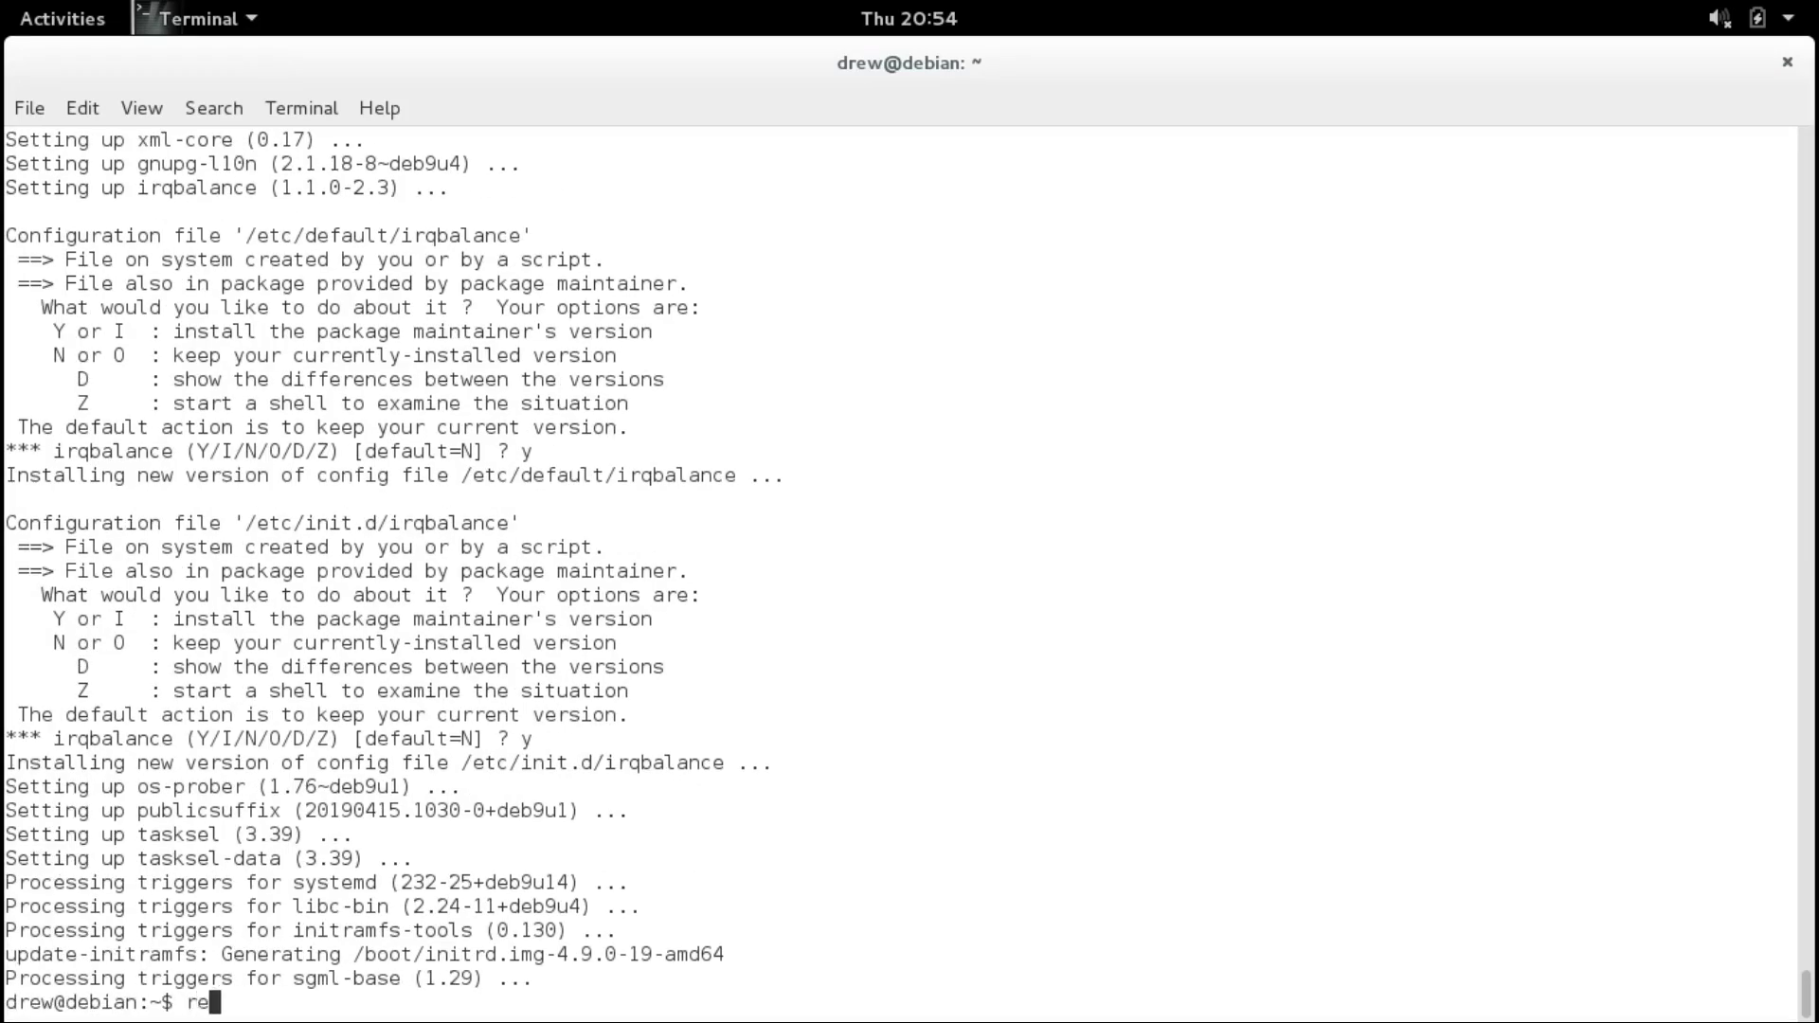
text(boot)
key(Return)
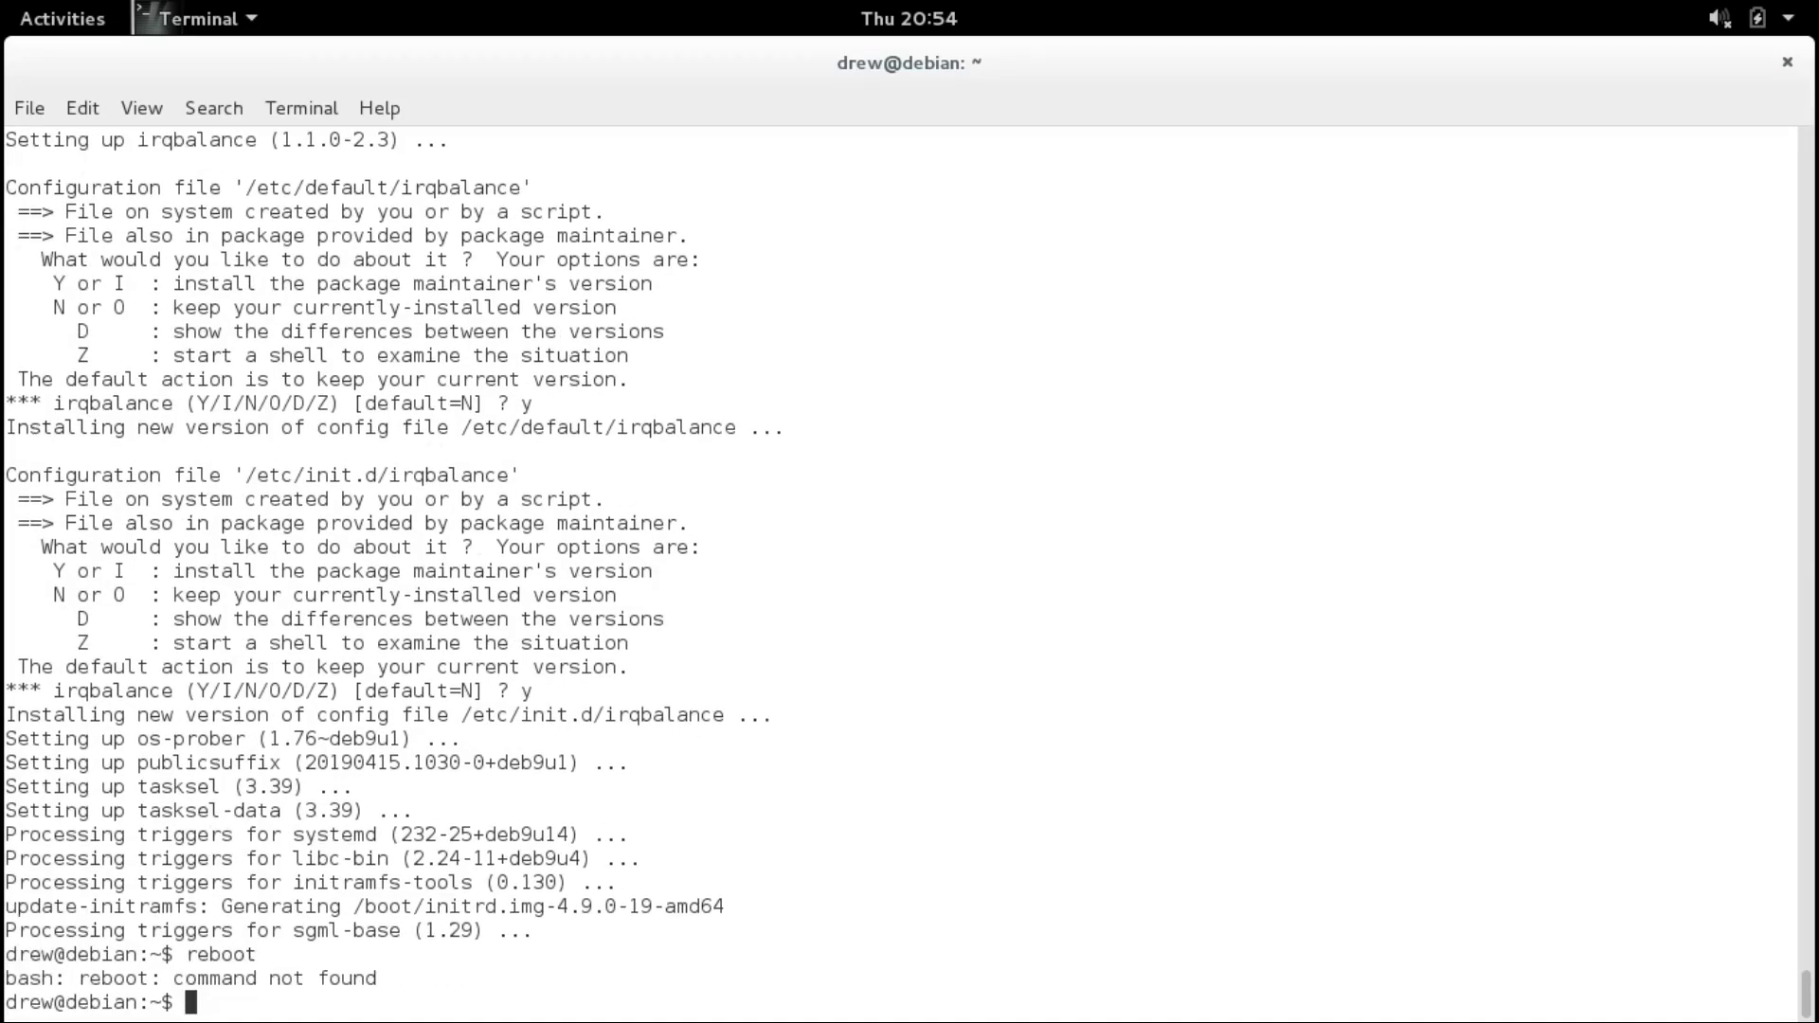
Restart the VM from the system menu, then open a new terminal and maximise it.
click(1719, 20)
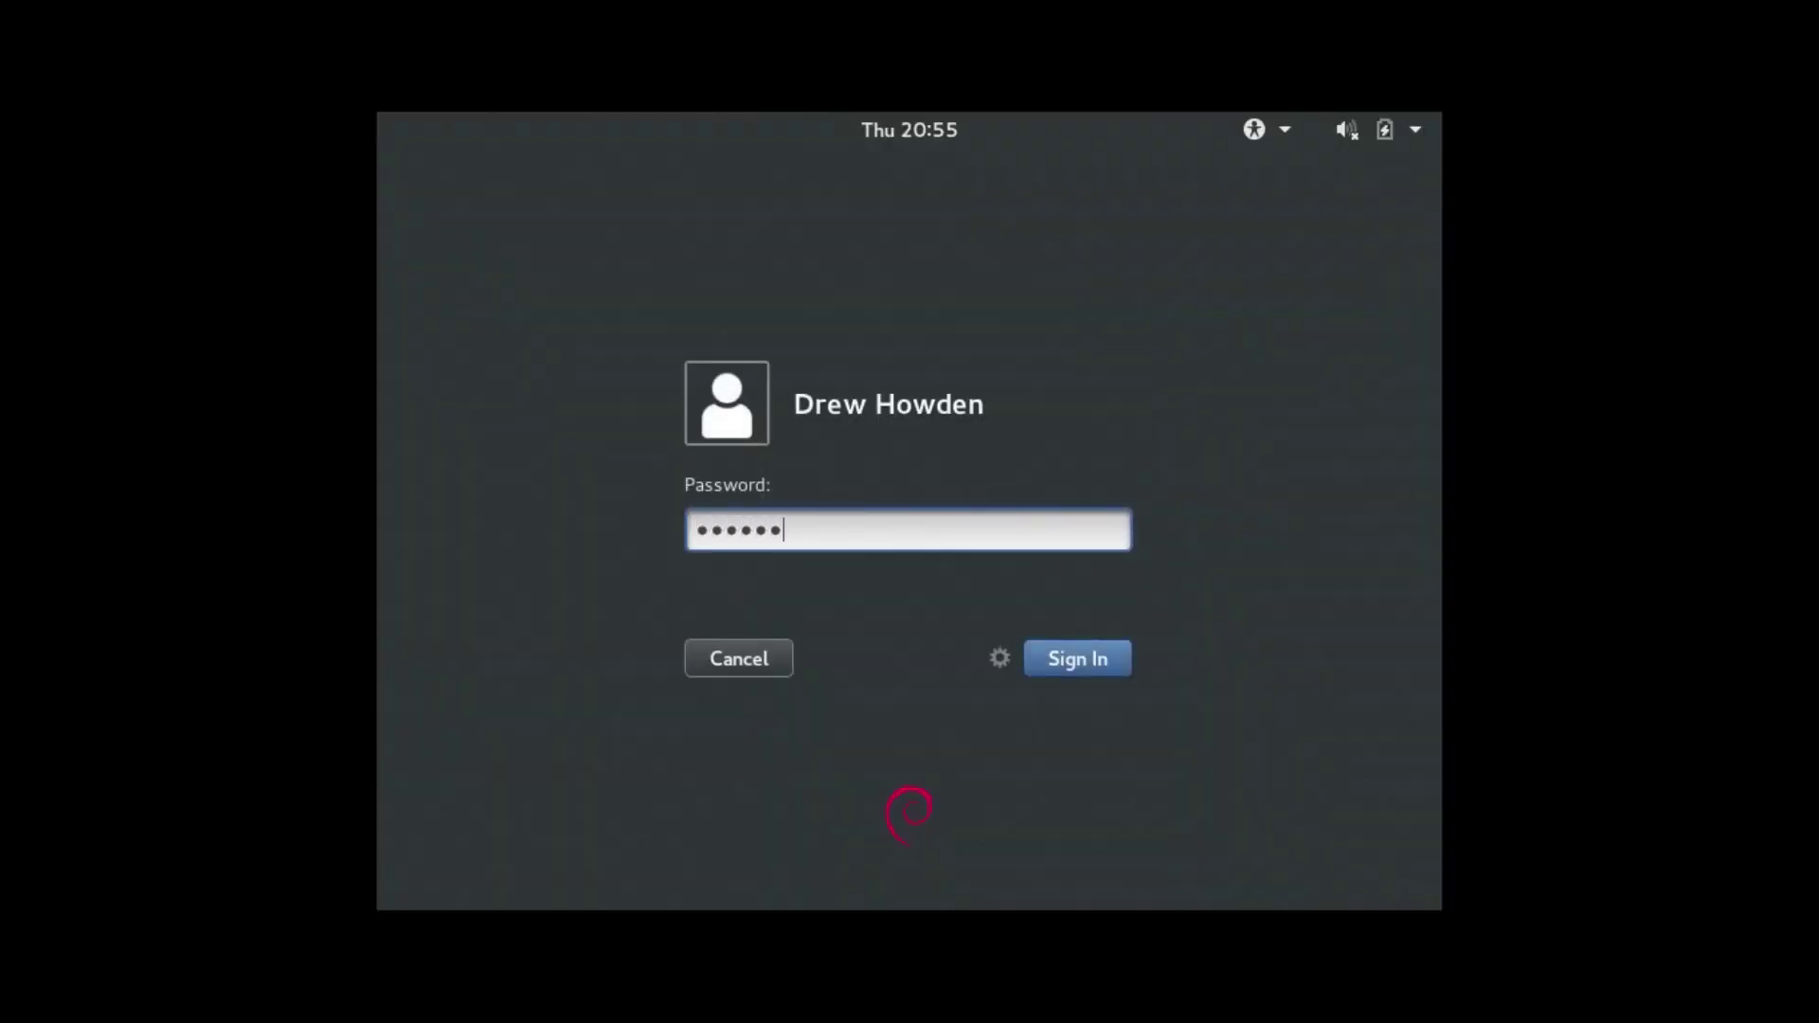
scroll(1304, 566, up, 1)
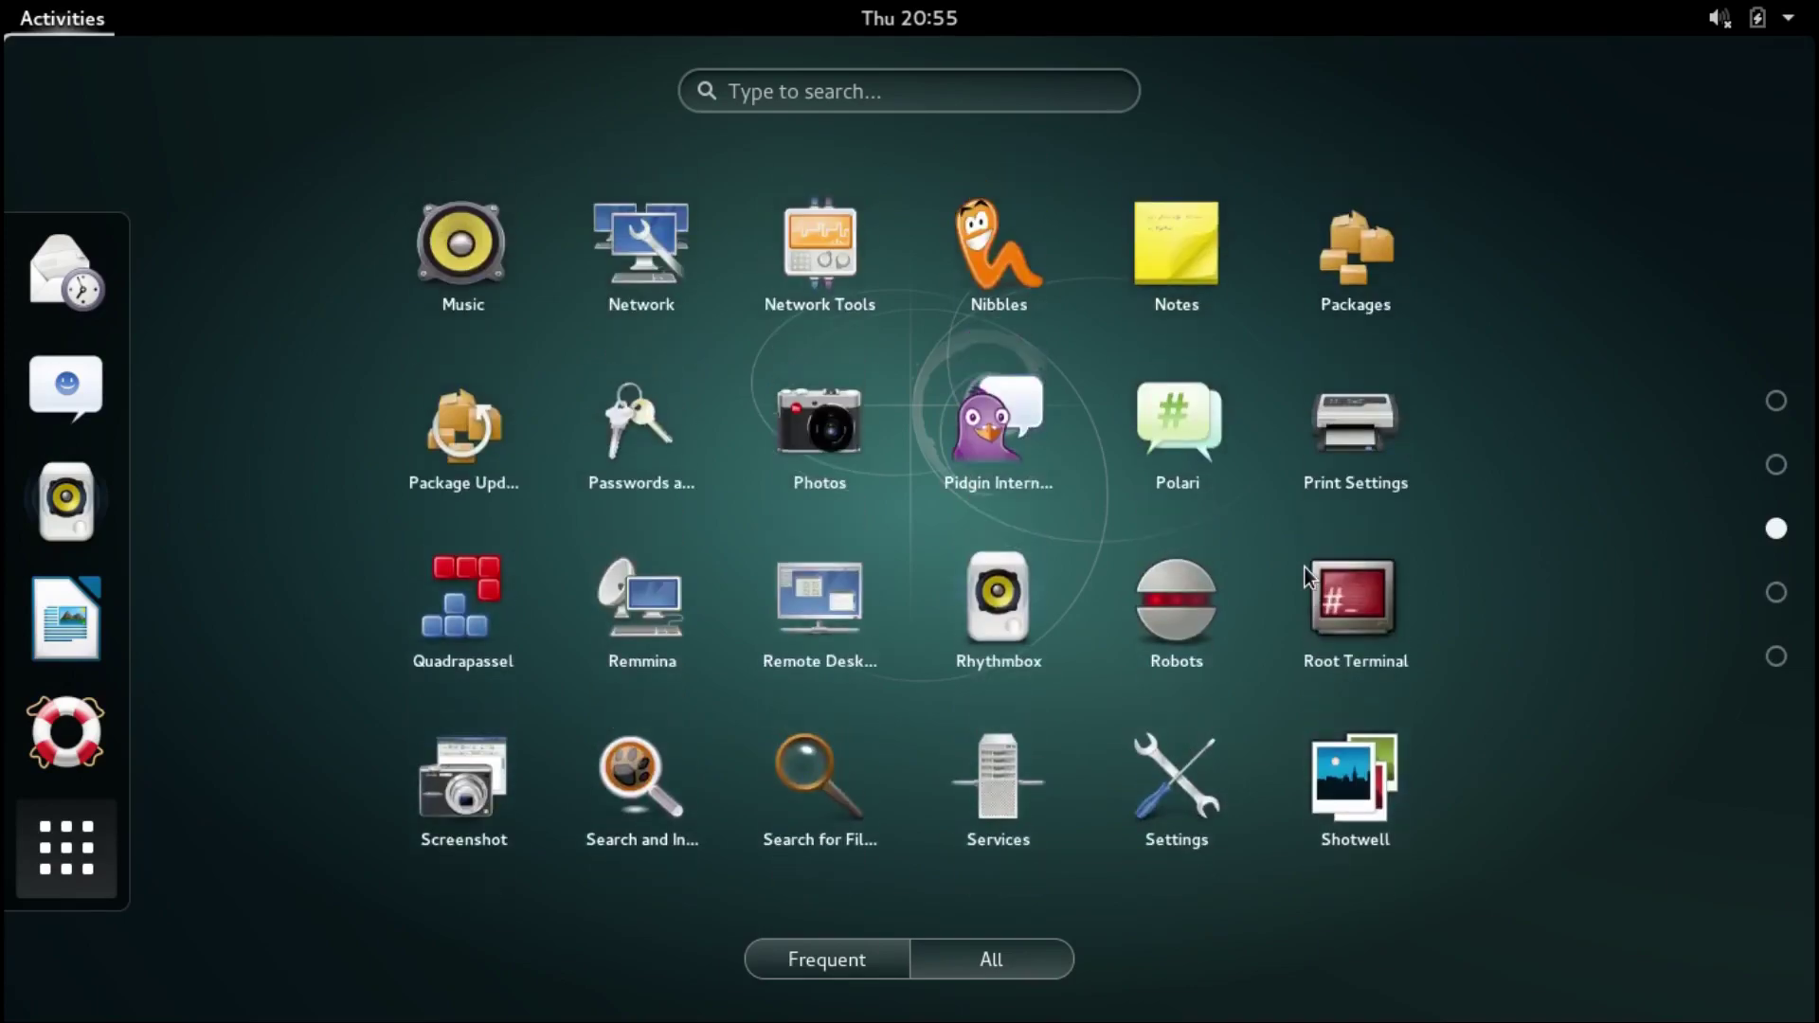
scroll(1304, 567, down, 1)
click(1331, 455)
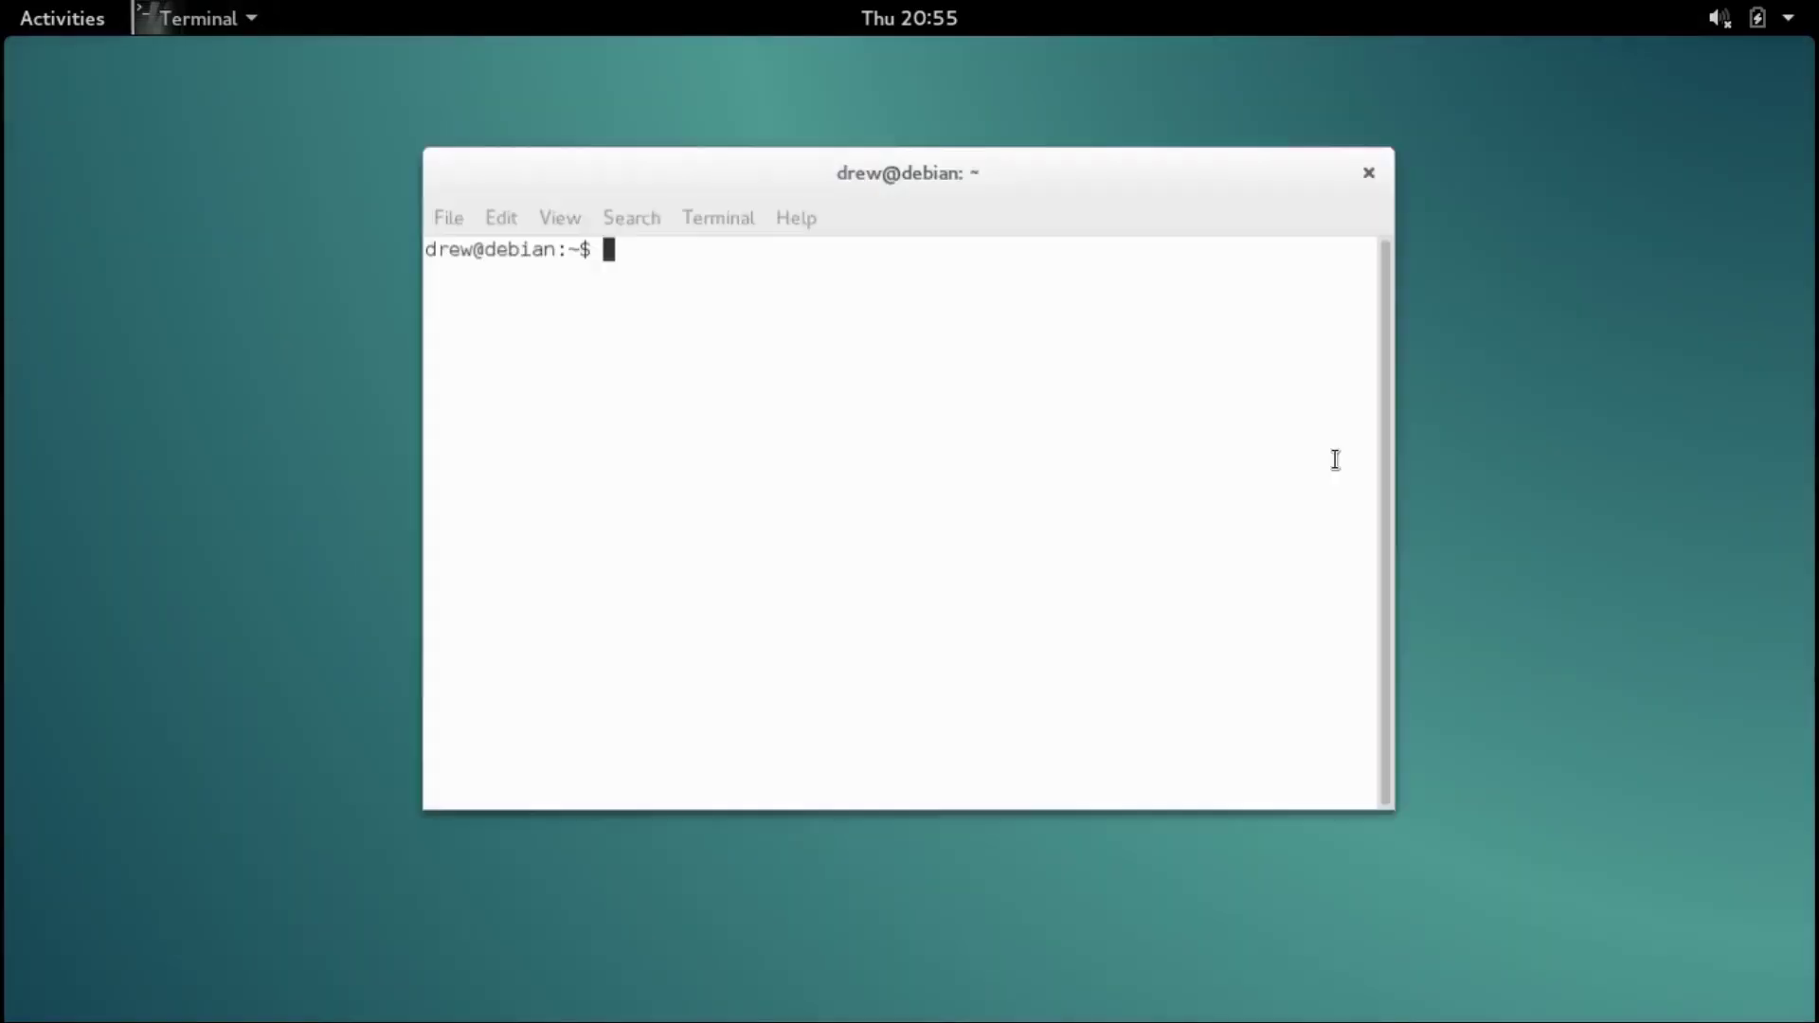
drag(1116, 171, 1076, 20)
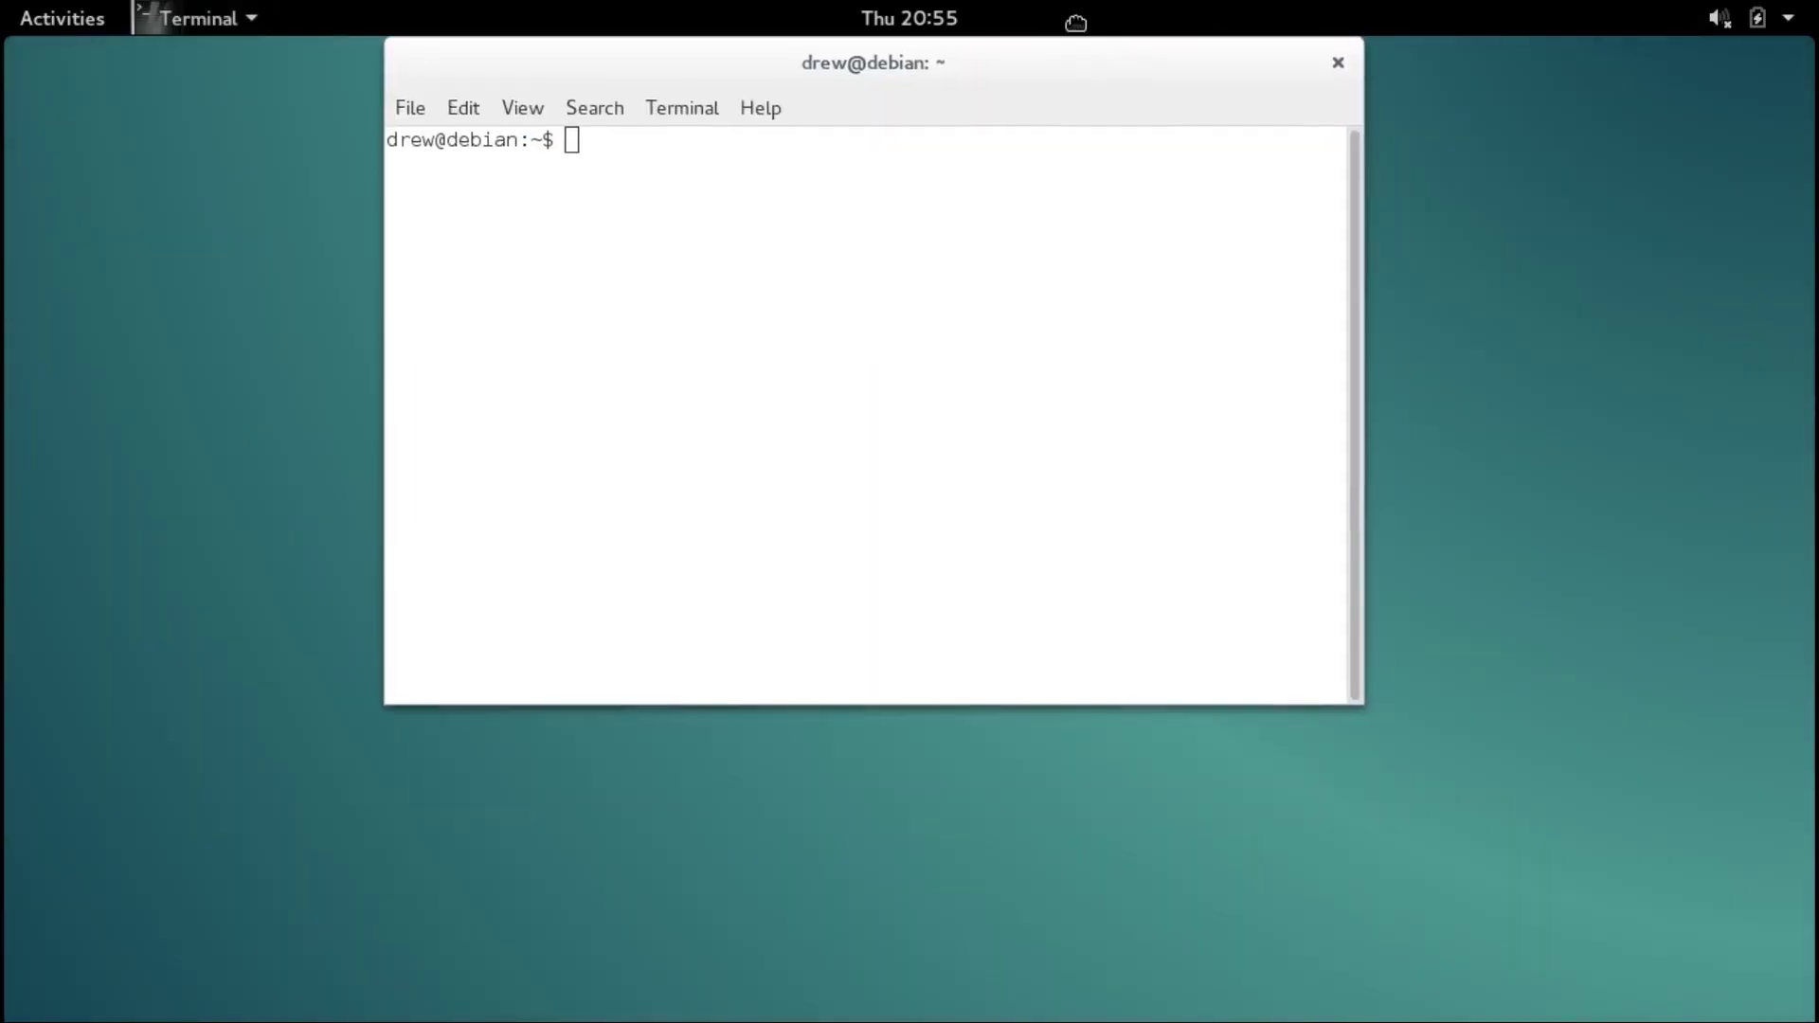
Check the installed release with lsb_release -a, which reports Debian 9.13.
text(lsb_)
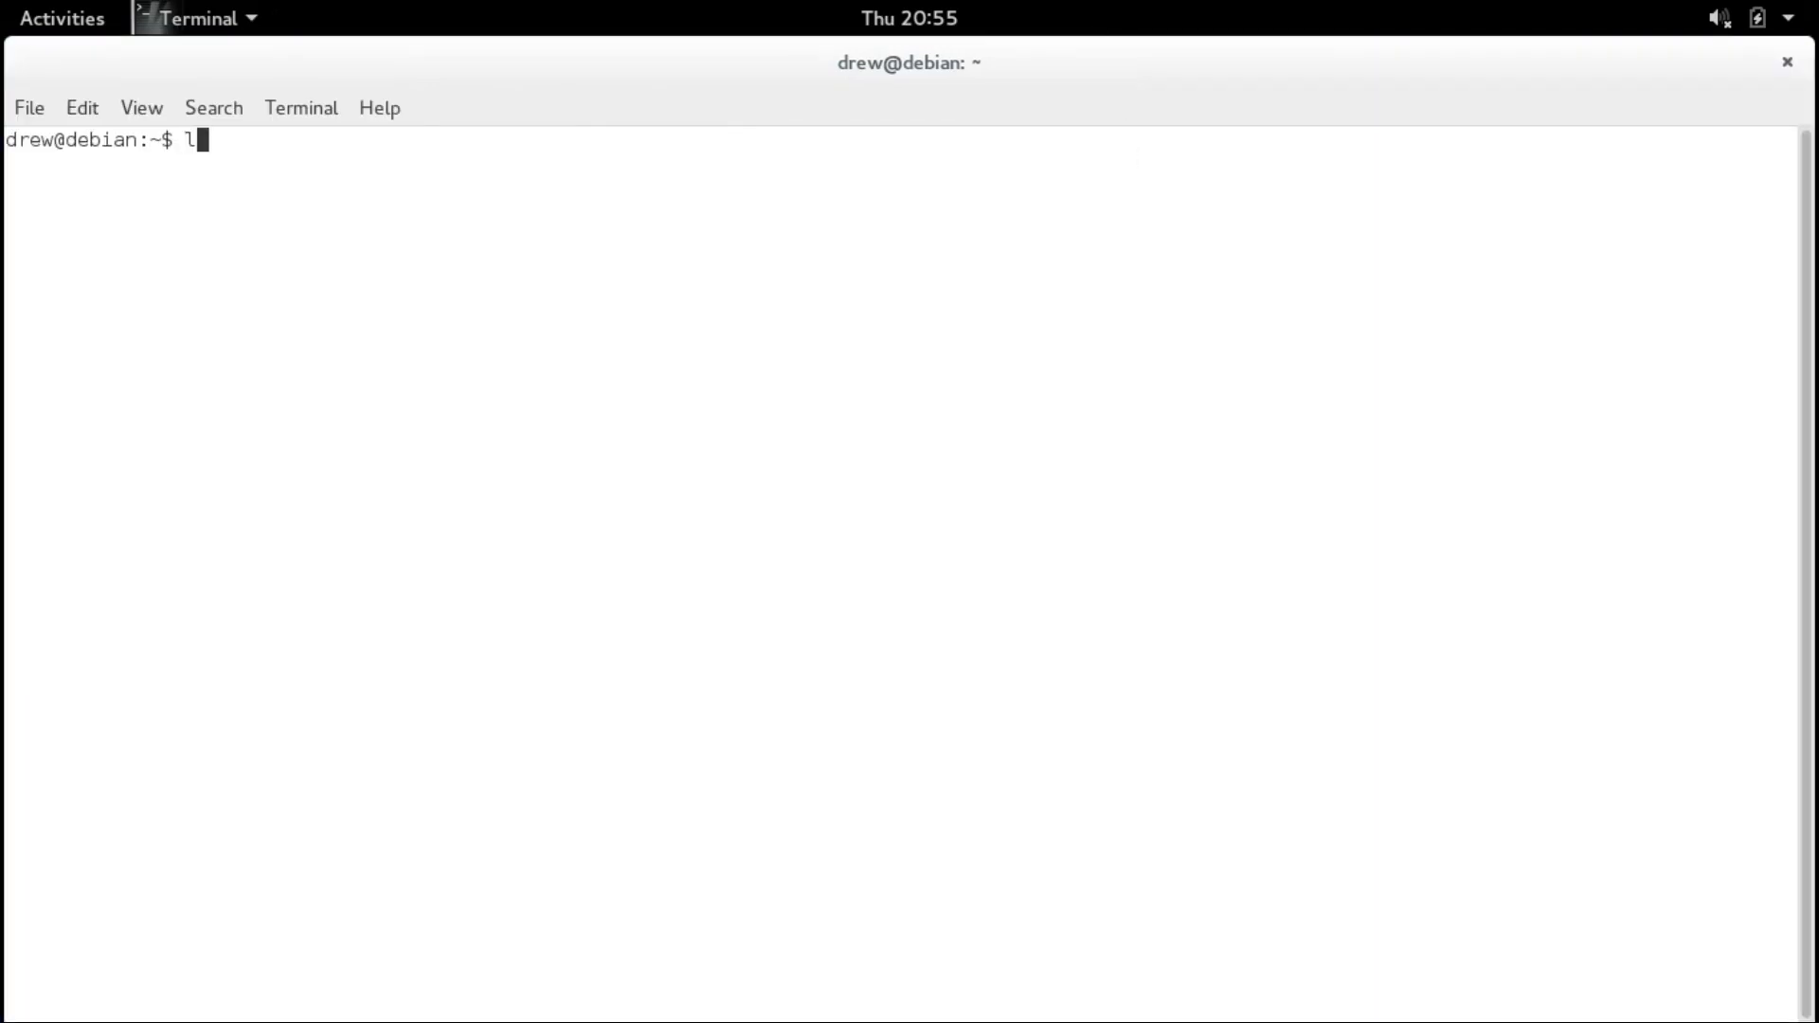
text(relead)
text(e -a)
key(Return)
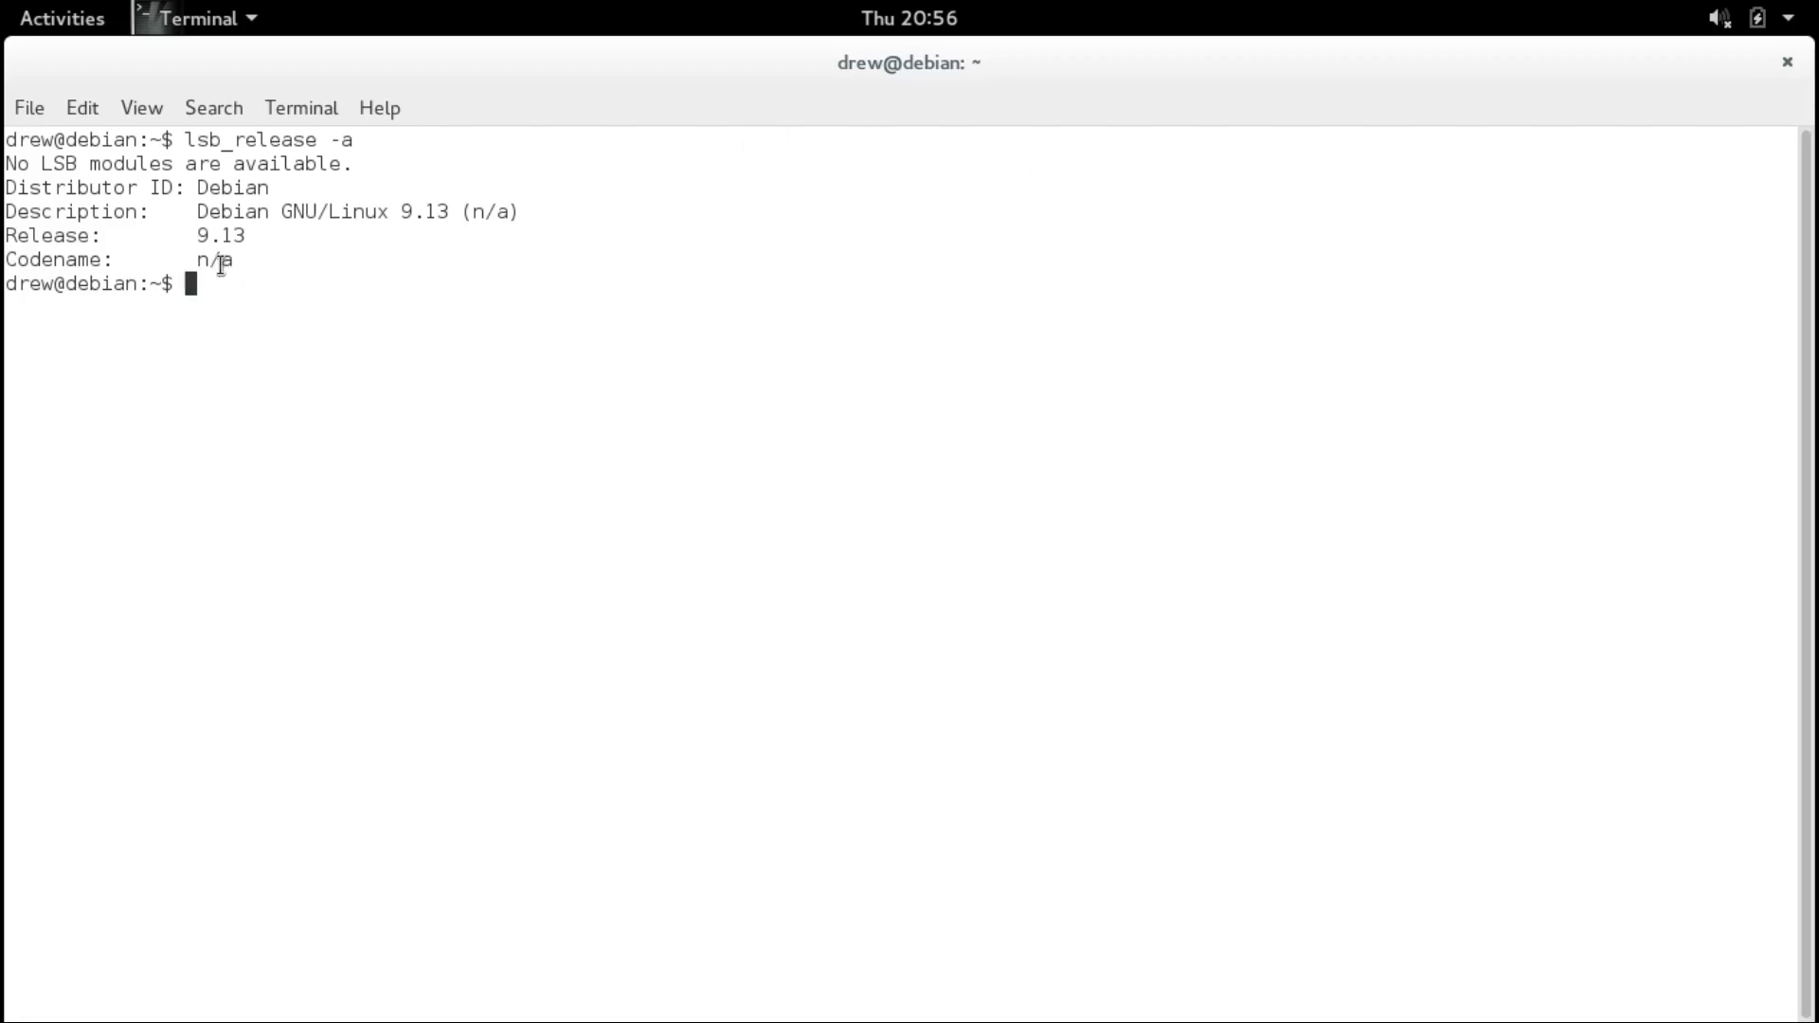
text(sudo apt-get dist-upgrade)
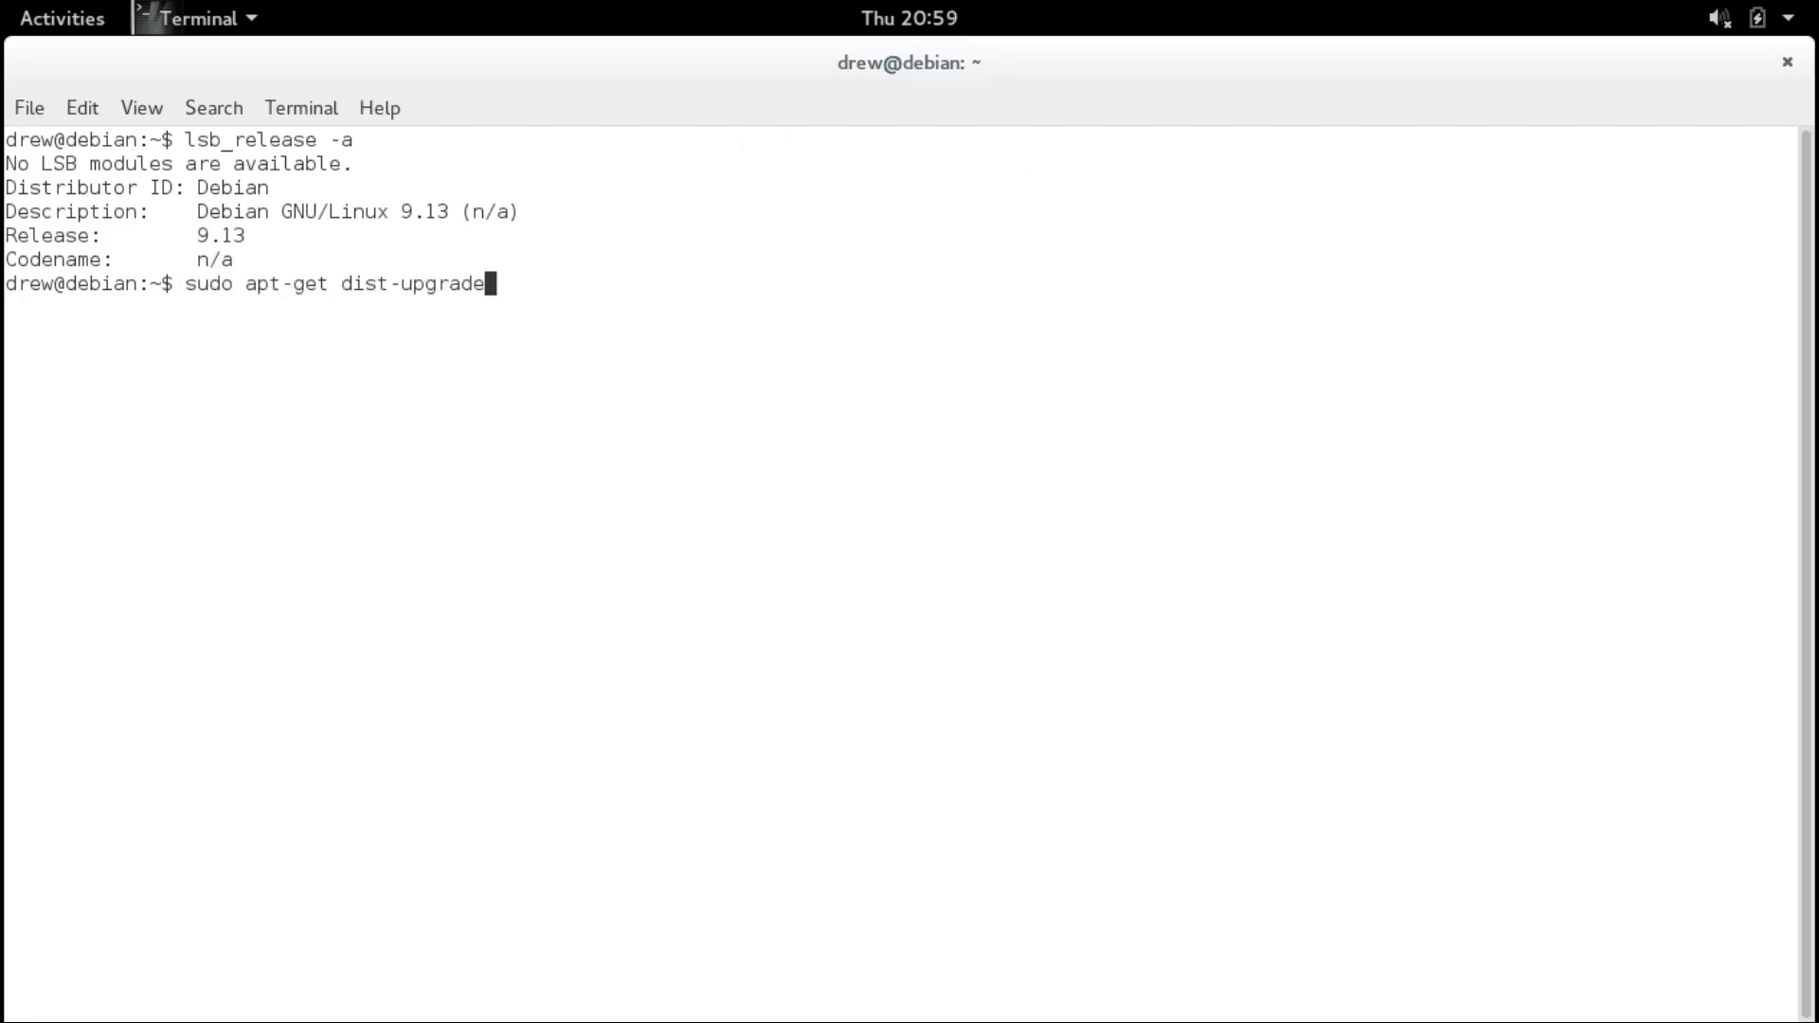
Reopen sources.list as root and replace stretch with buster on the deb, deb-src and security lines.
key(Up)
key(Up)
key(Return)
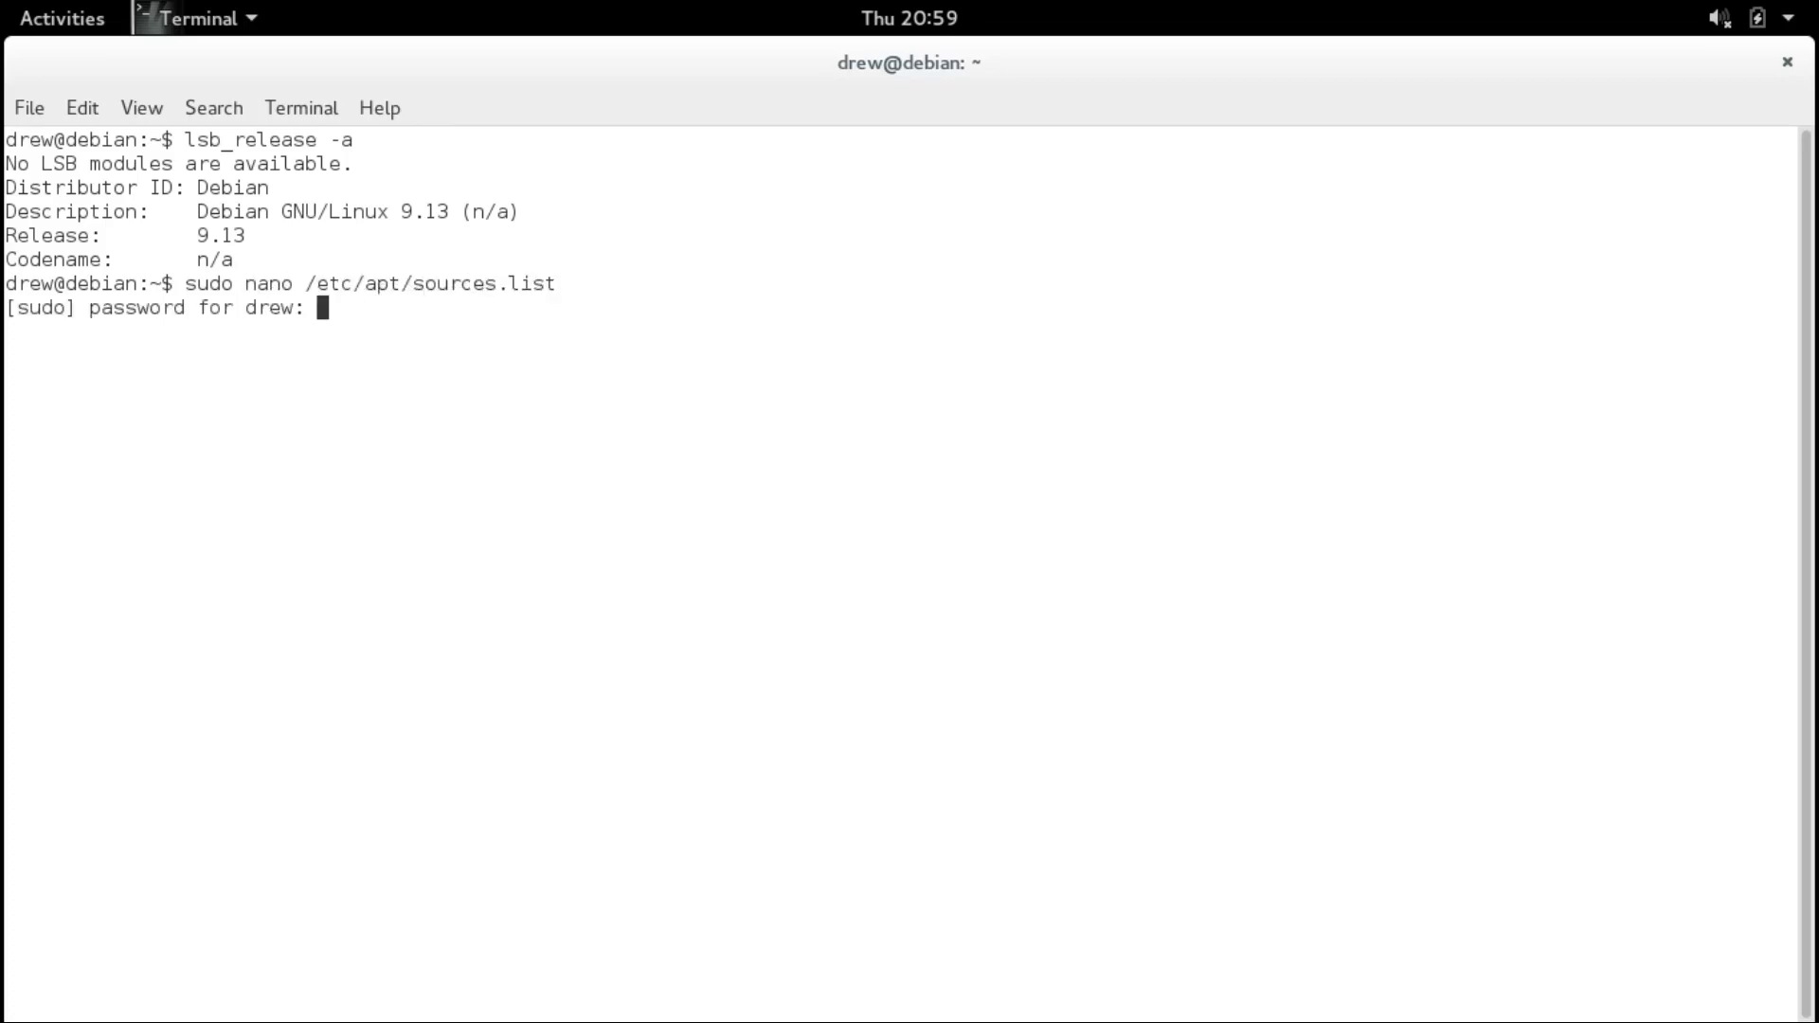
key(Return)
key(Delete)
key(Delete)
key(Delete)
key(Delete)
key(Delete)
key(Delete)
key(Delete)
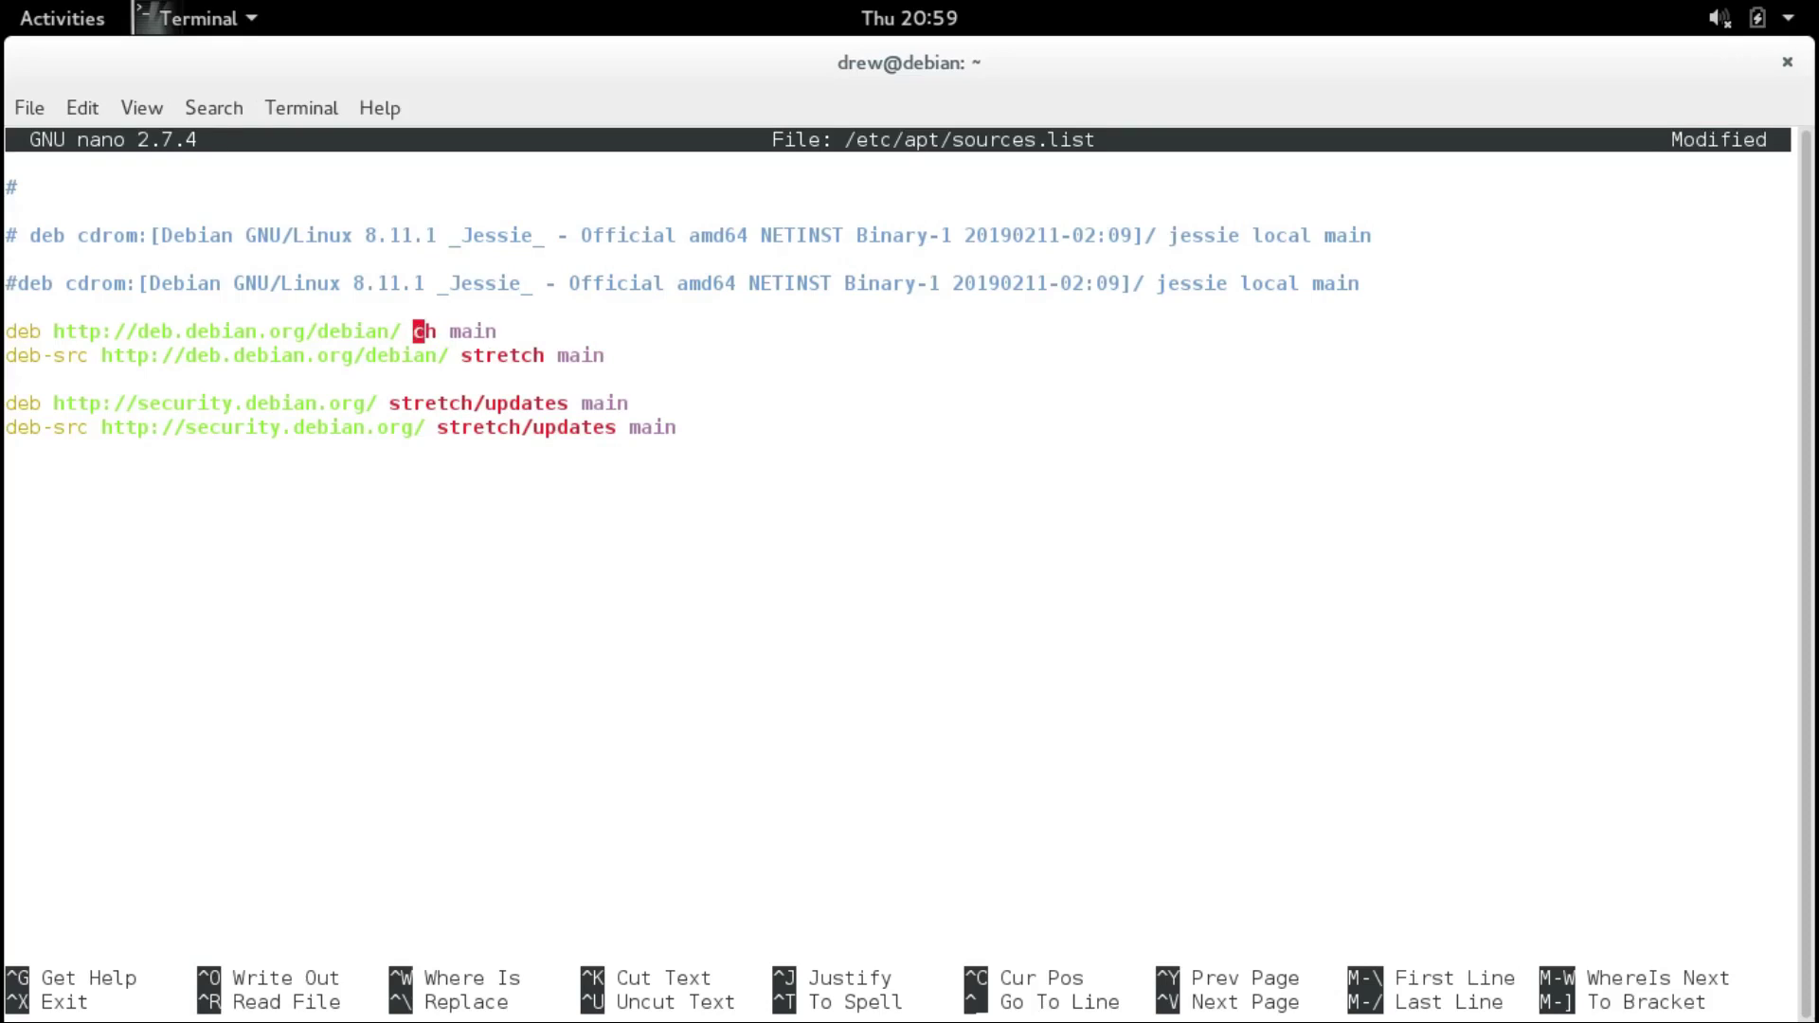
text(buster)
key(Down)
key(Left)
key(Left)
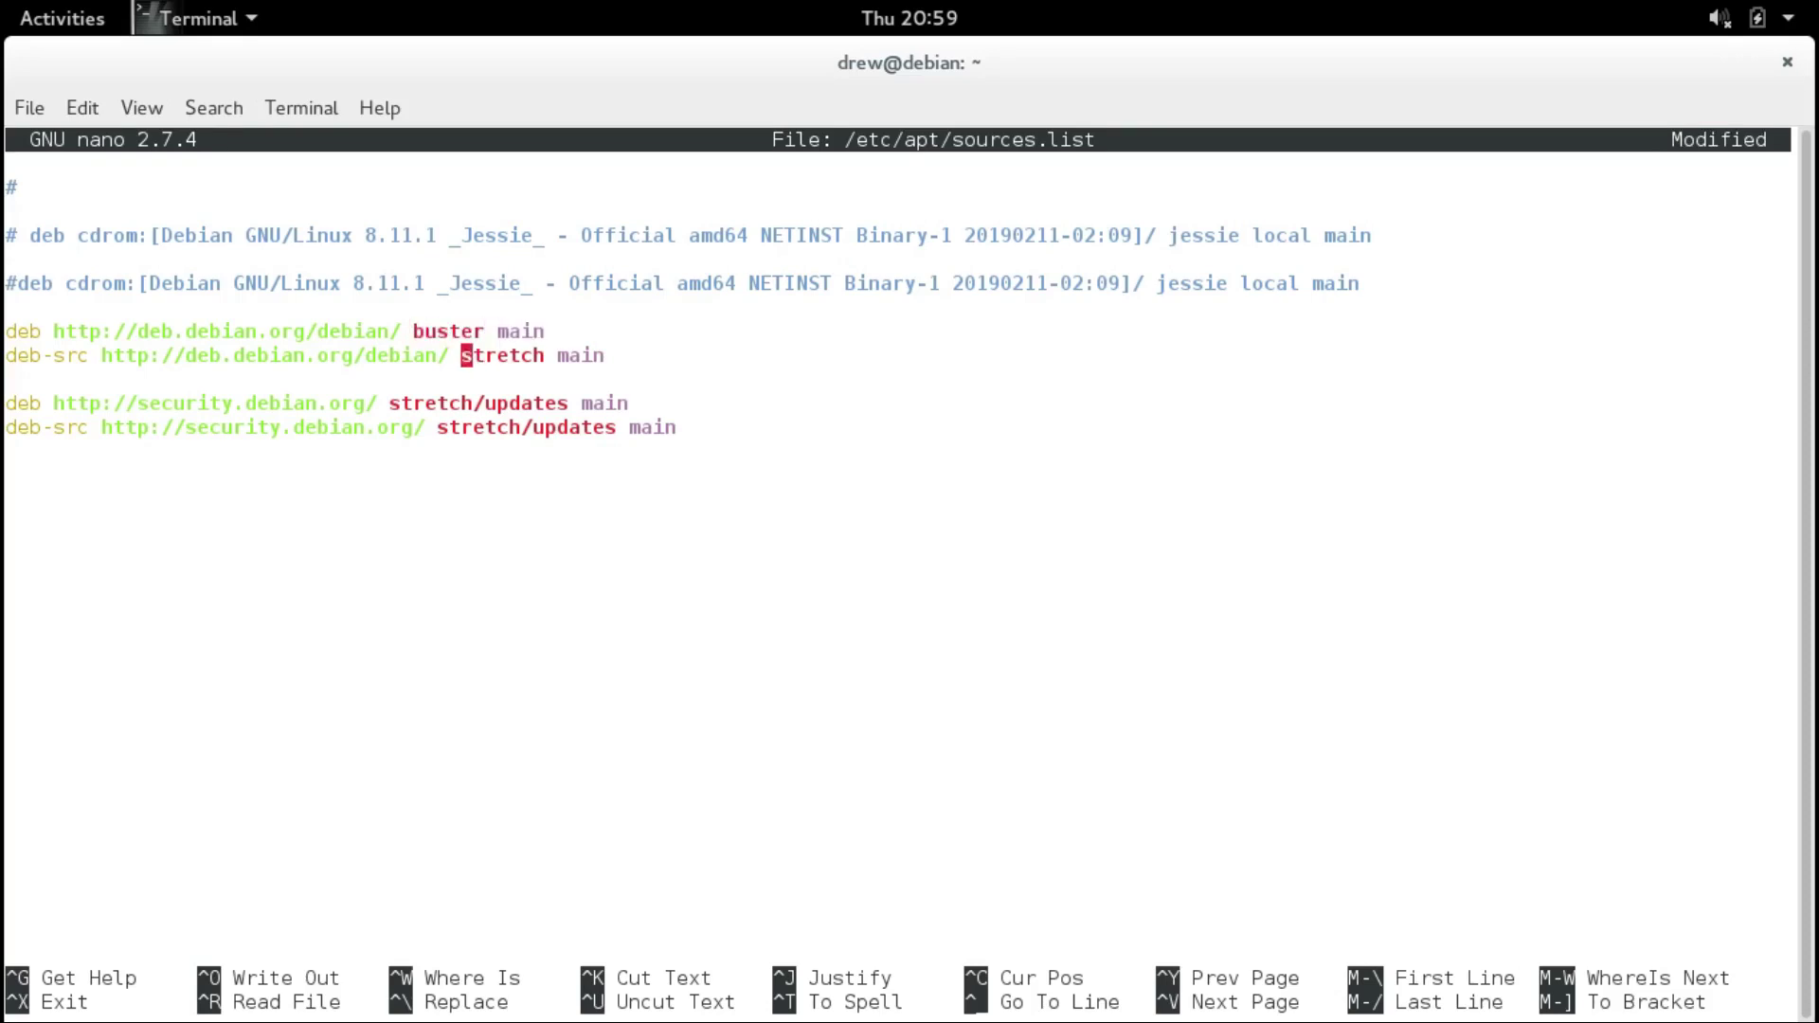
key(Delete)
key(Delete)
key(Delete)
key(Delete)
key(Delete)
key(Delete)
key(Delete)
text(buster)
key(Down)
key(Down)
key(Left)
key(Left)
key(Left)
key(Left)
key(Left)
key(Left)
key(Left)
key(Left)
key(Left)
key(Left)
key(Left)
key(Left)
key(Delete)
key(Delete)
key(Delete)
key(Delete)
key(Delete)
key(Delete)
key(Delete)
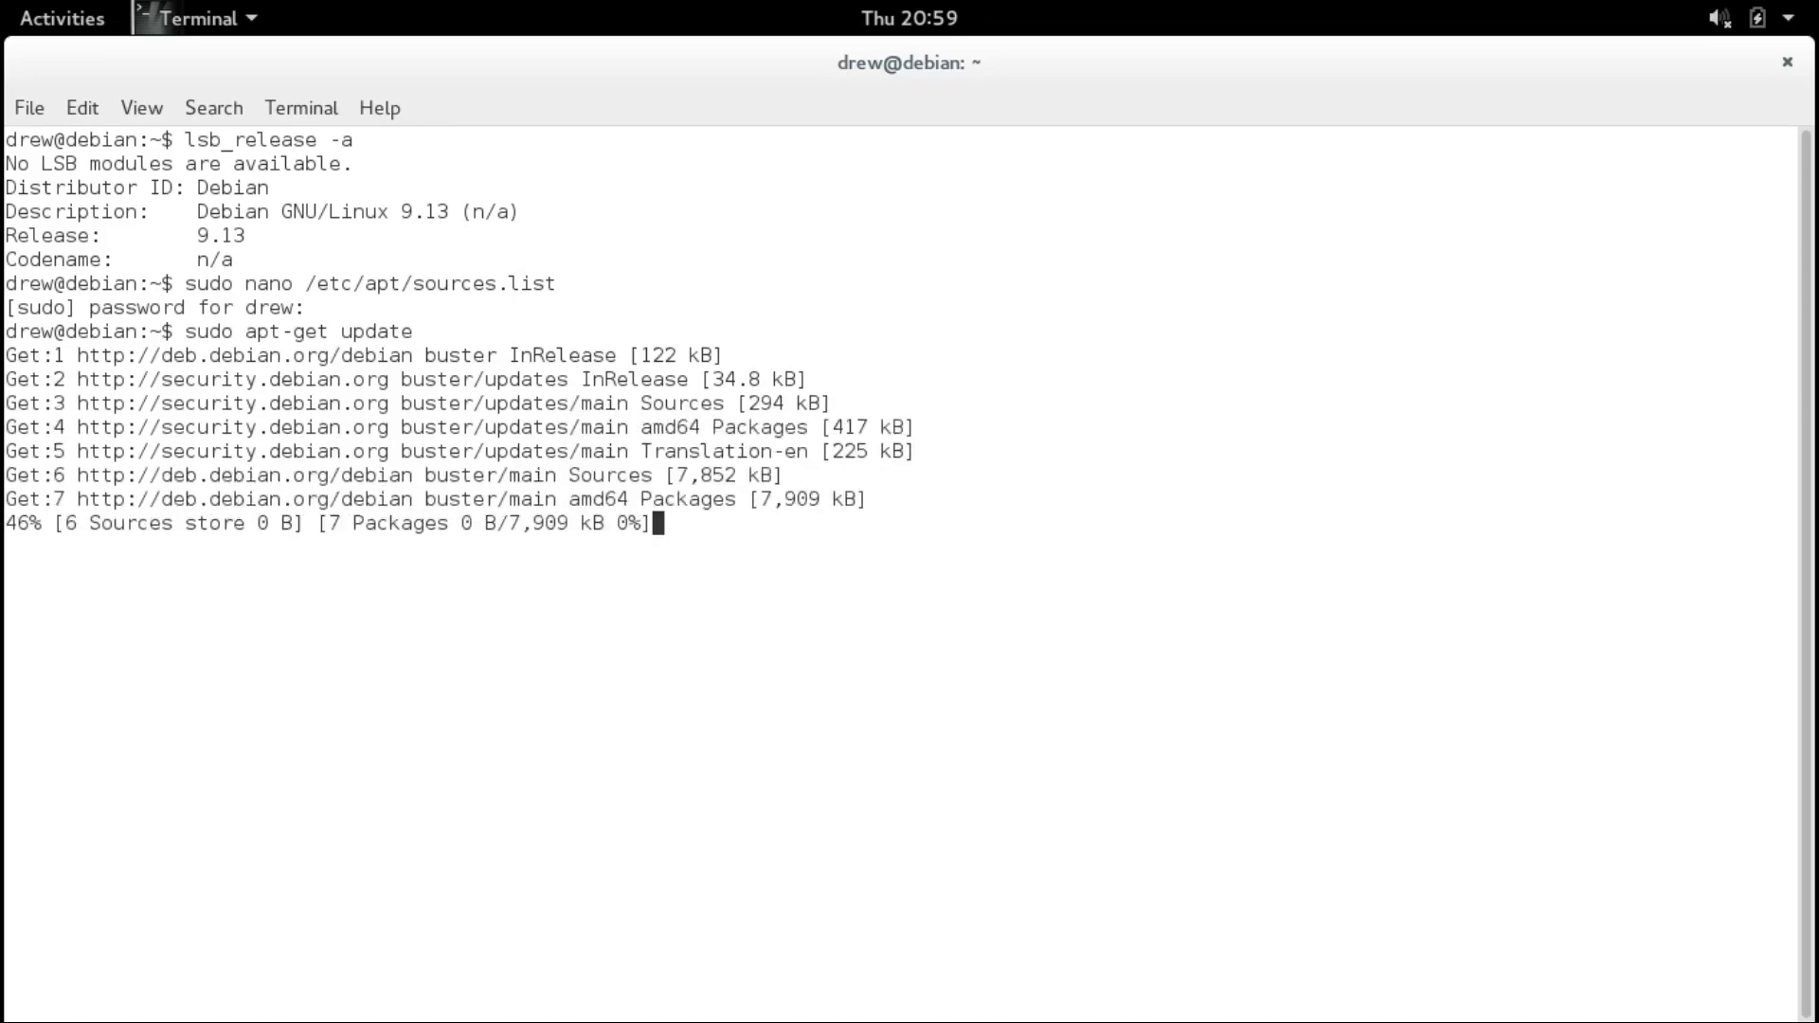
Rerun sudo apt-get dist-upgrade for buster, accept it, and install the maintainer's openssl.cnf.
key(Up)
key(Up)
key(Up)
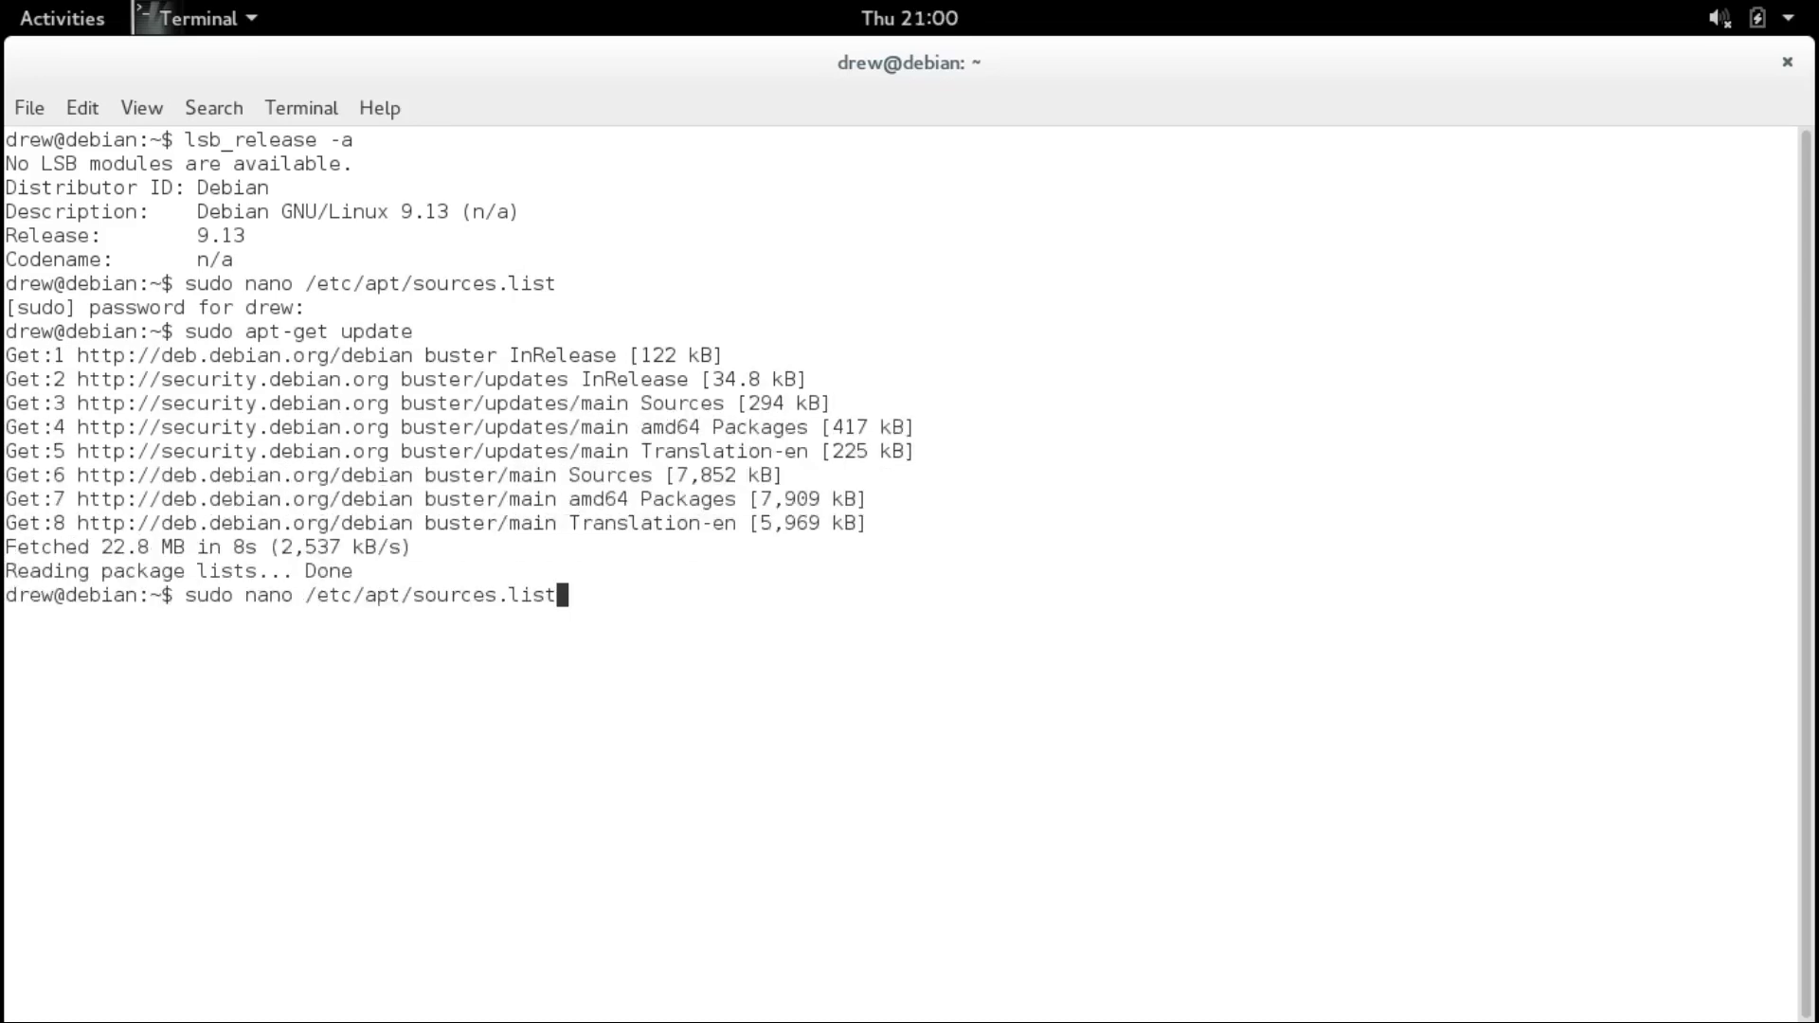
key(Return)
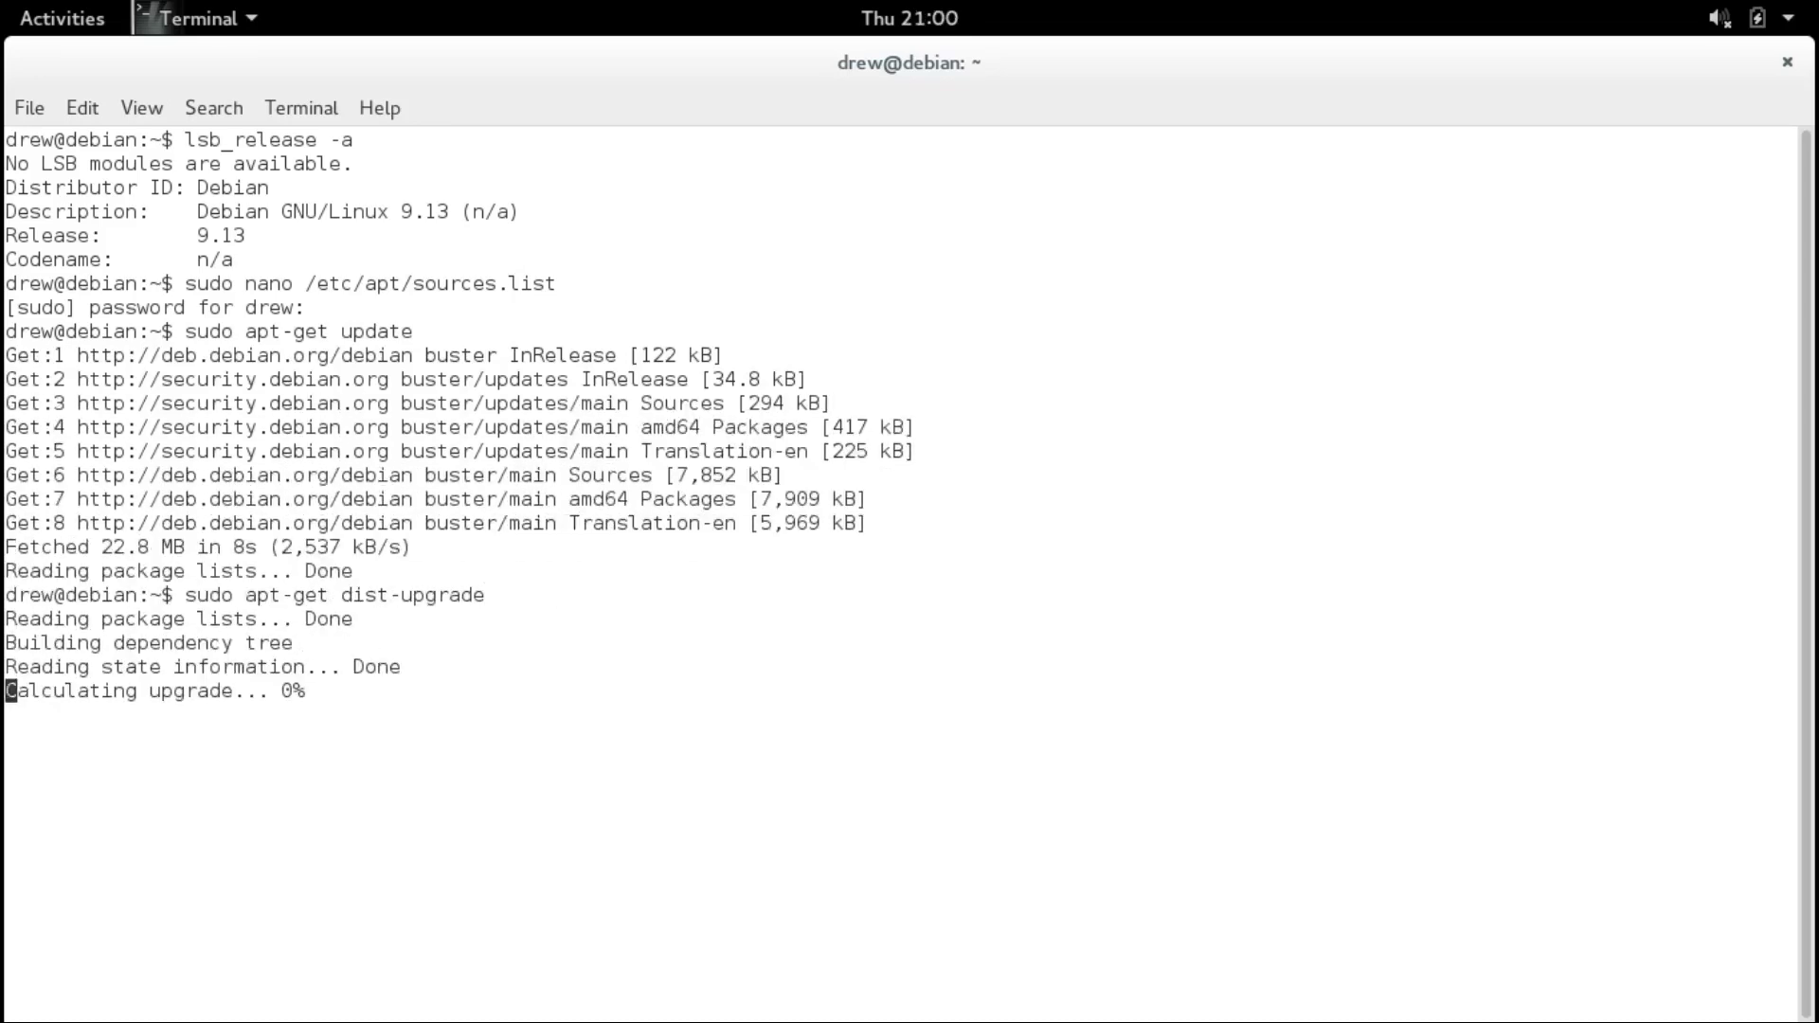
key(Return)
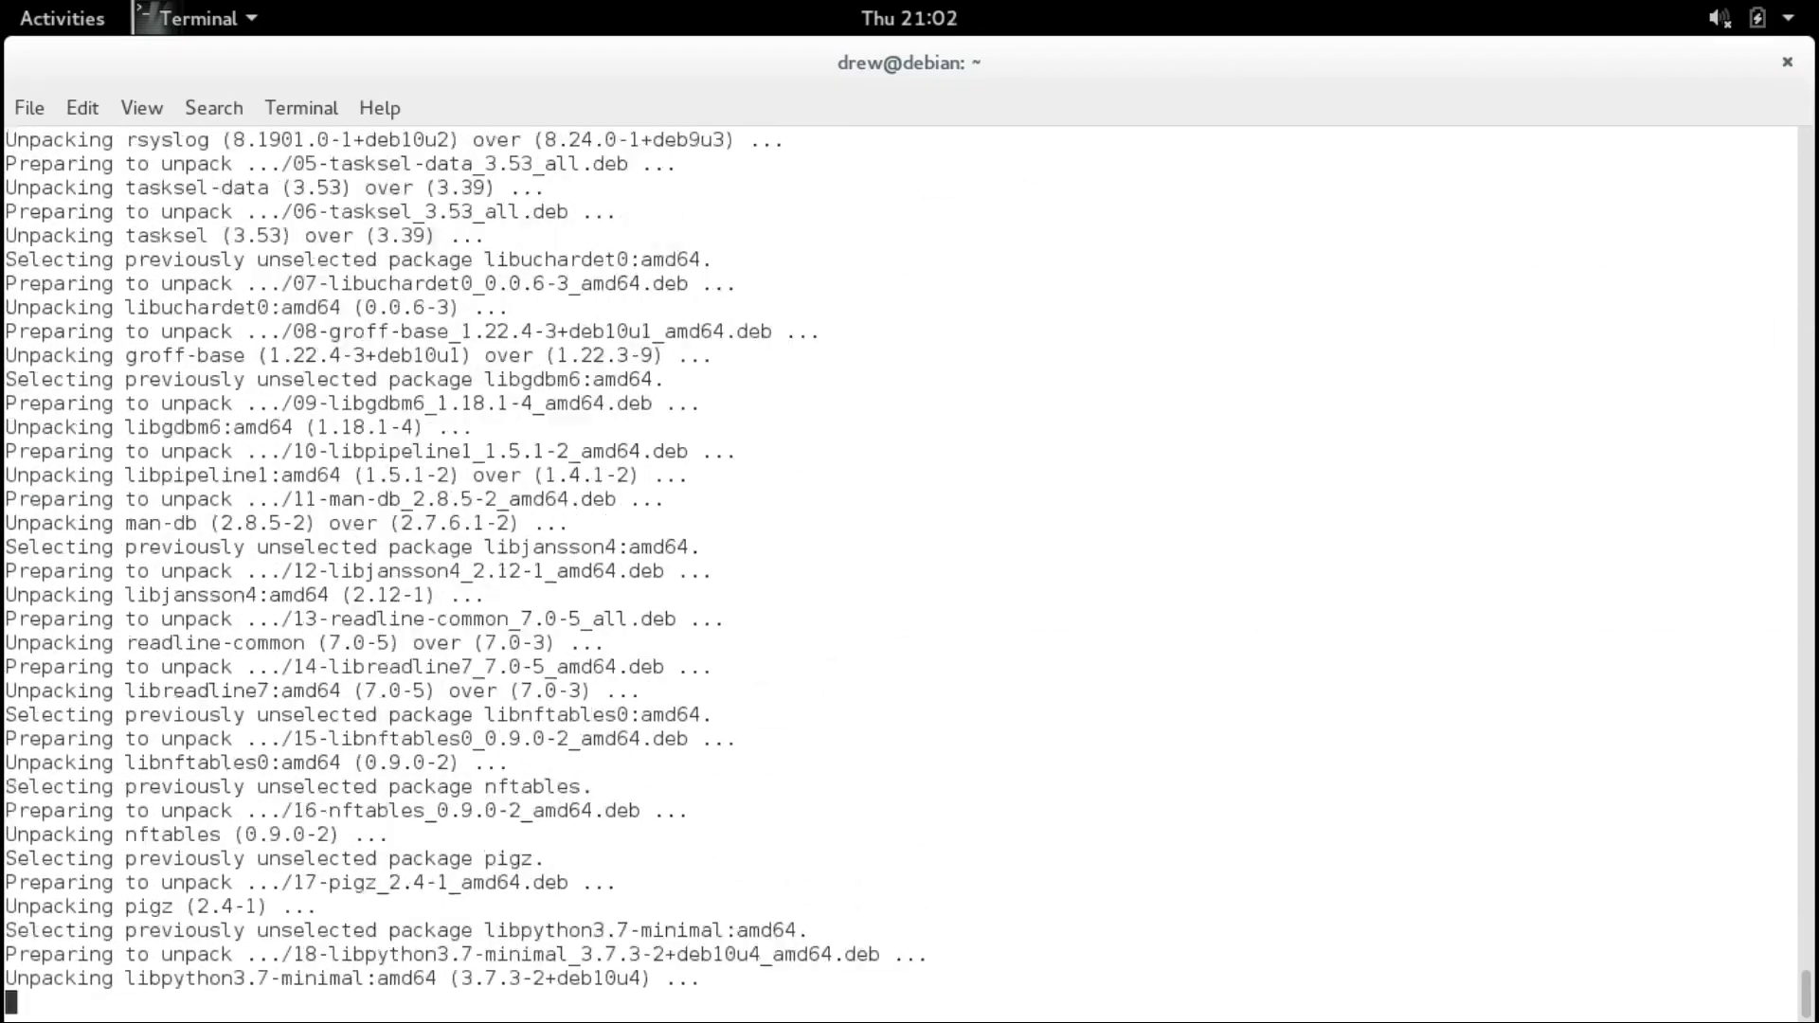
text(y)
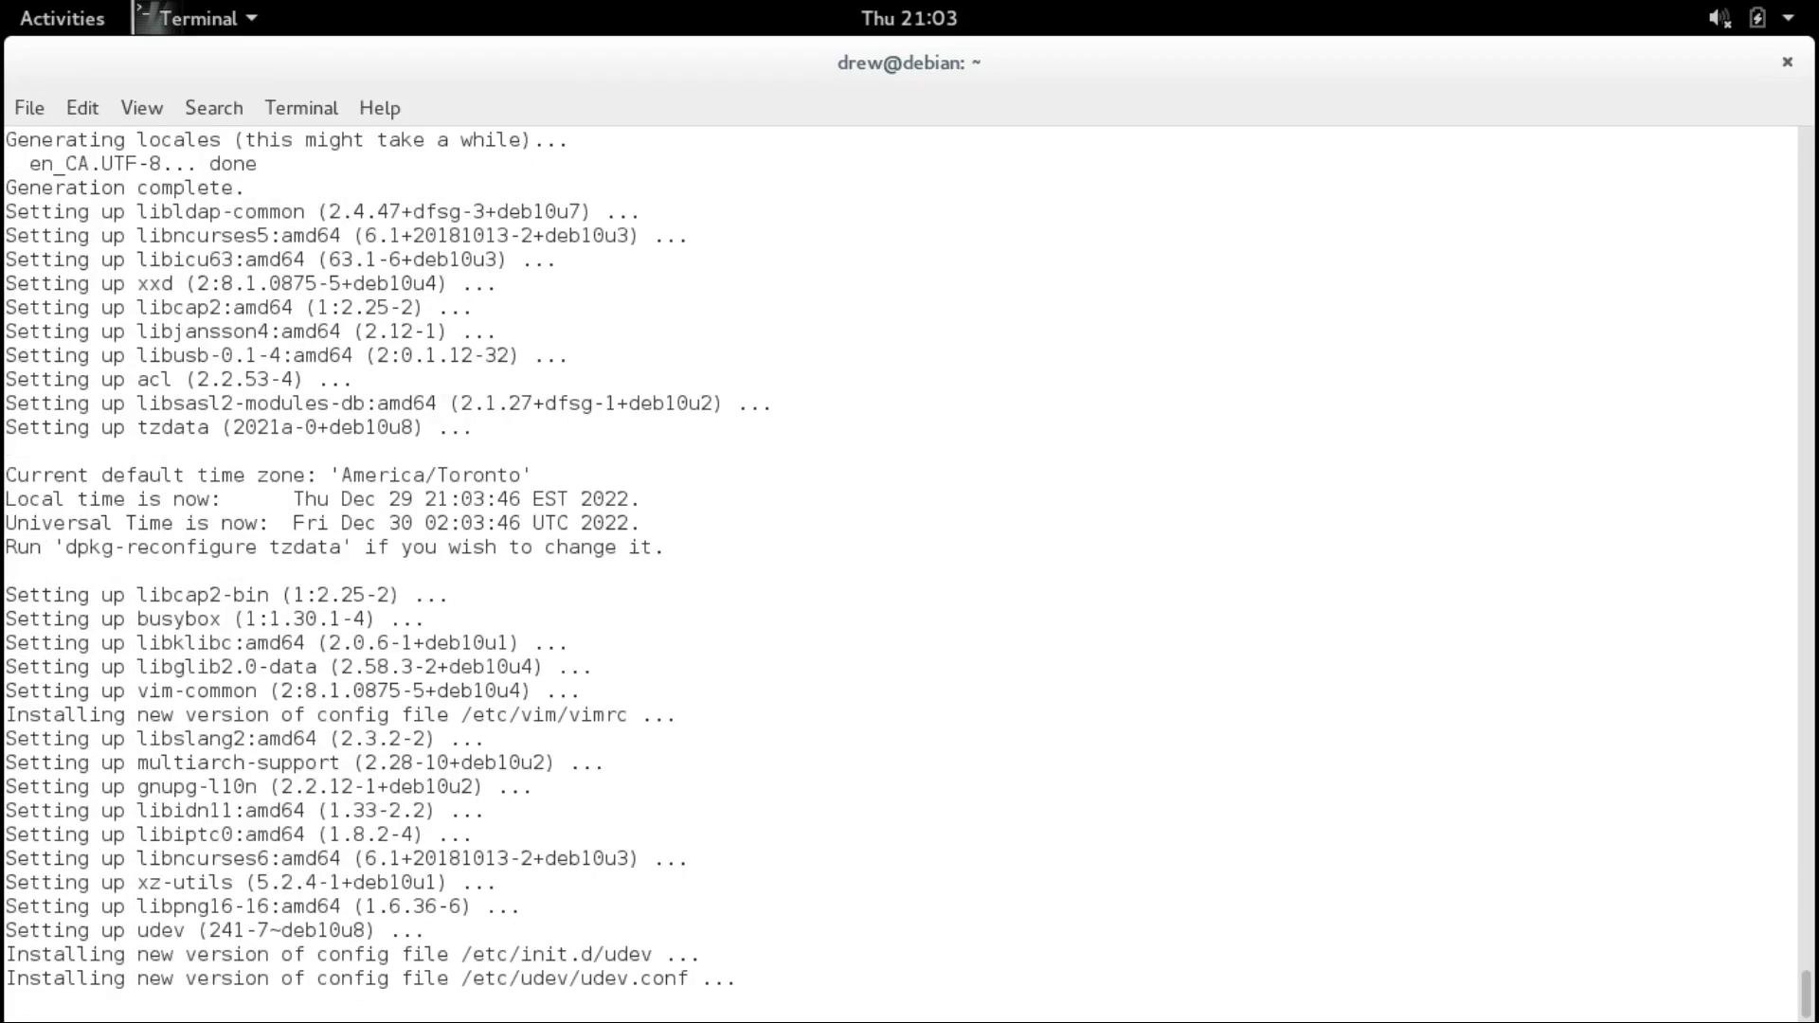
text(y)
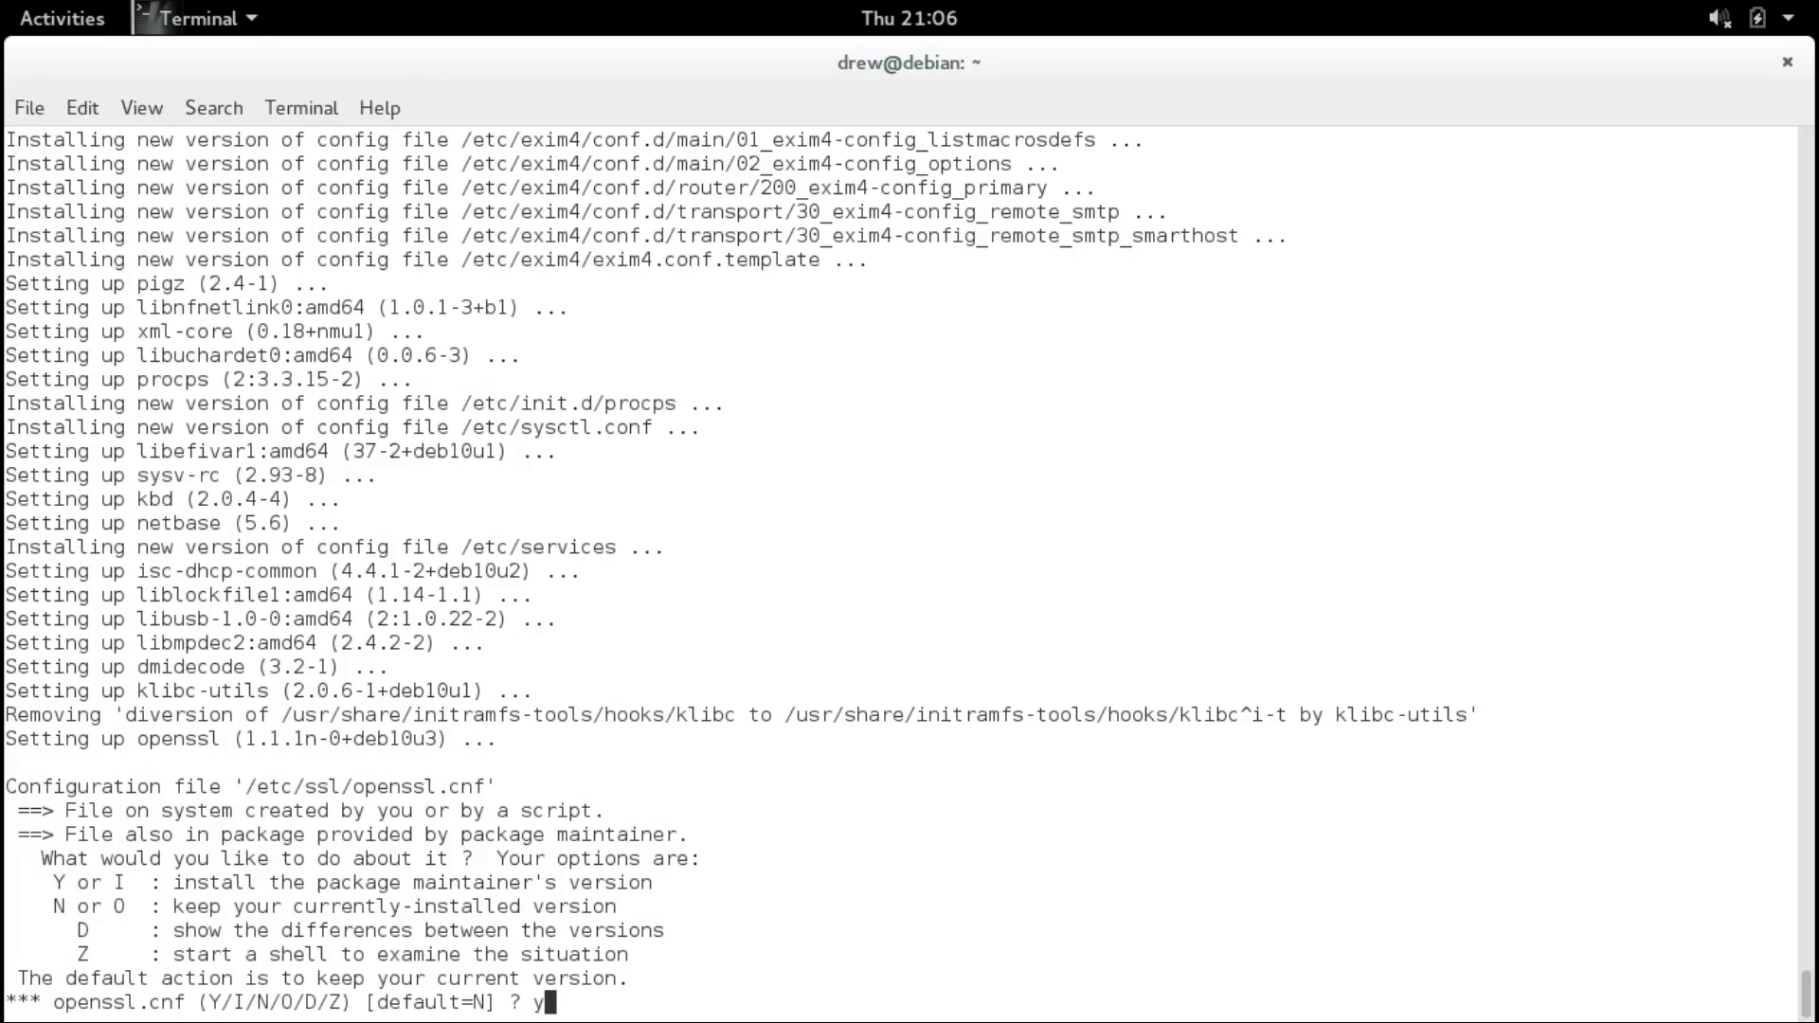
key(Return)
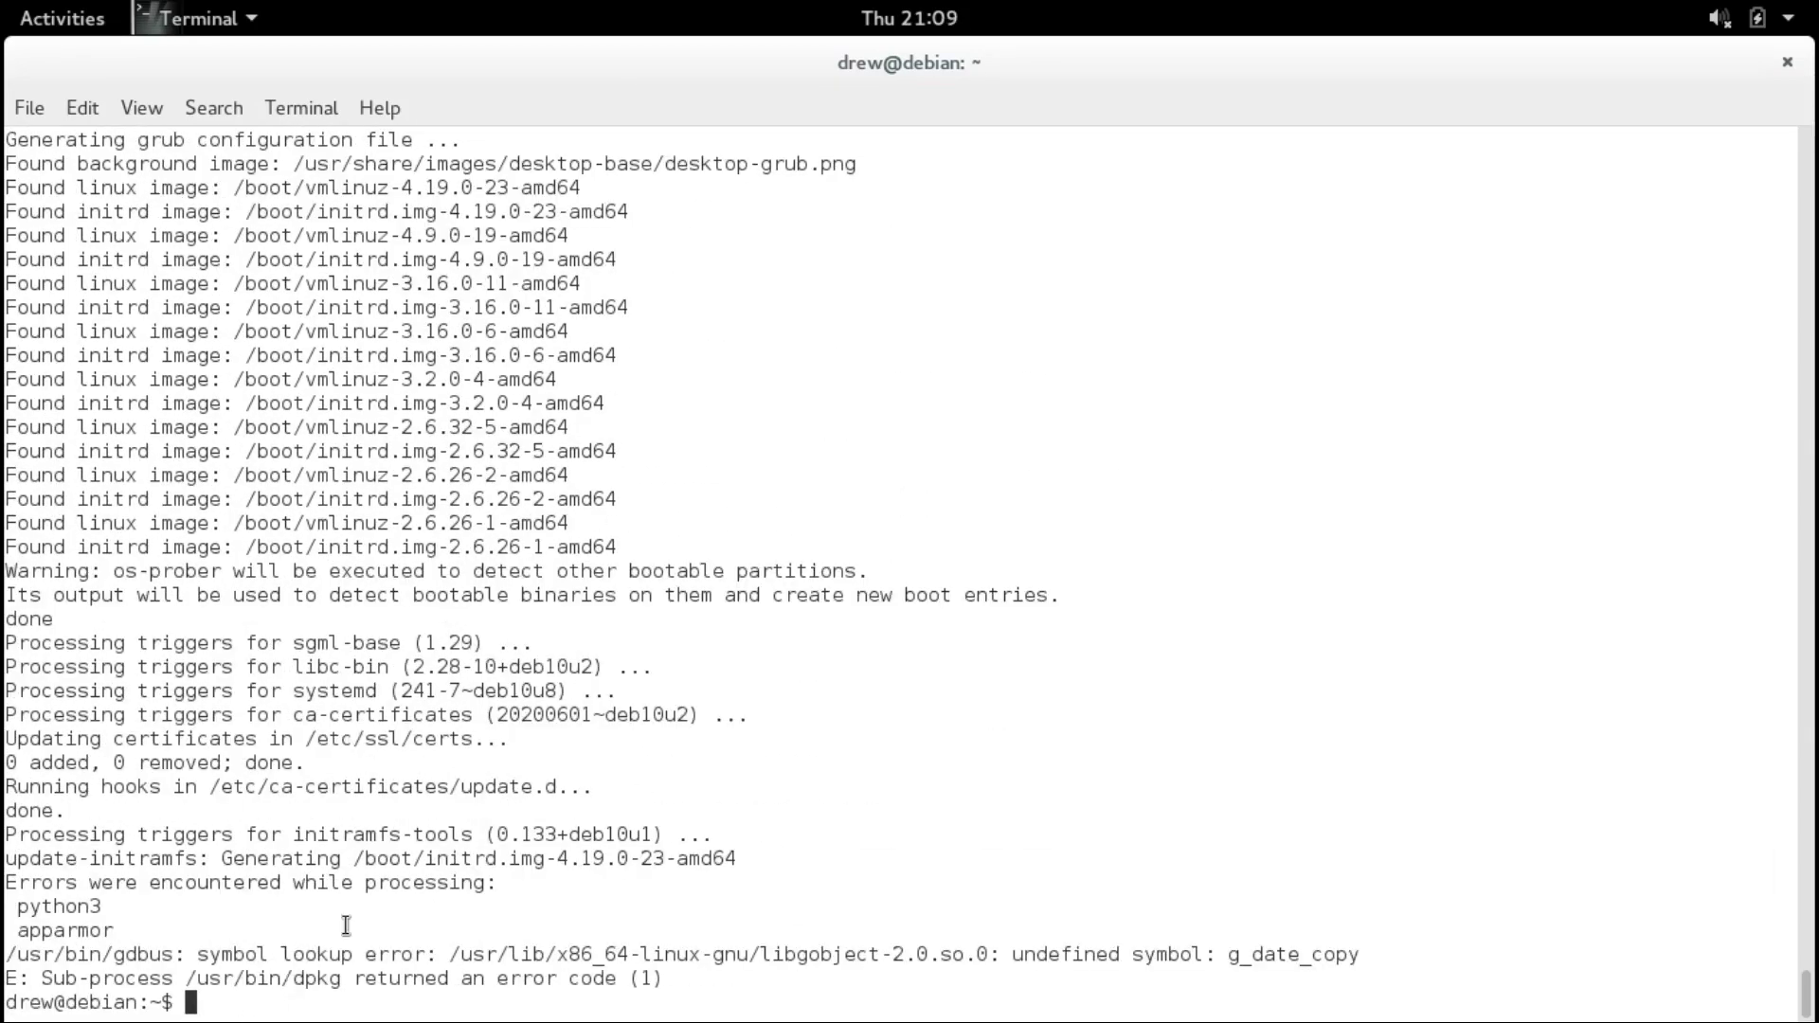
Run sudo apt autoremove, then sudo apt-get dist-upgrade -f and confirm continuing.
text(sudo apt au)
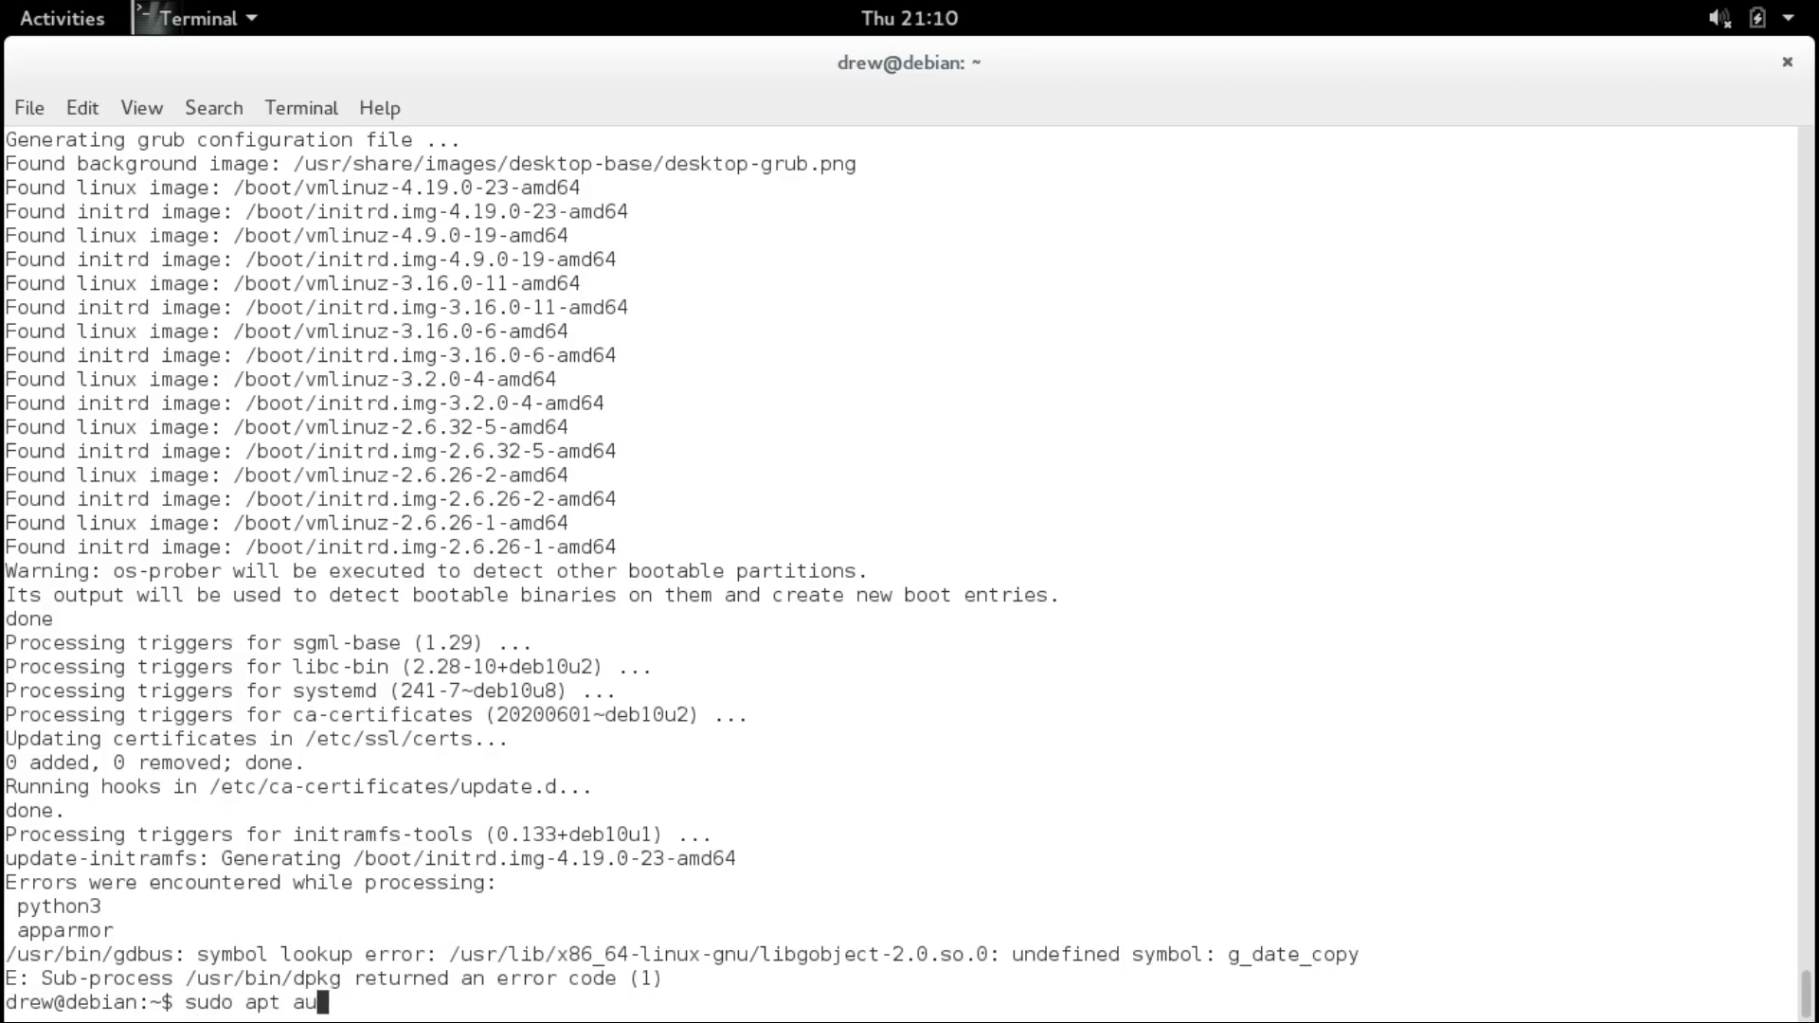
text(toremove)
key(Return)
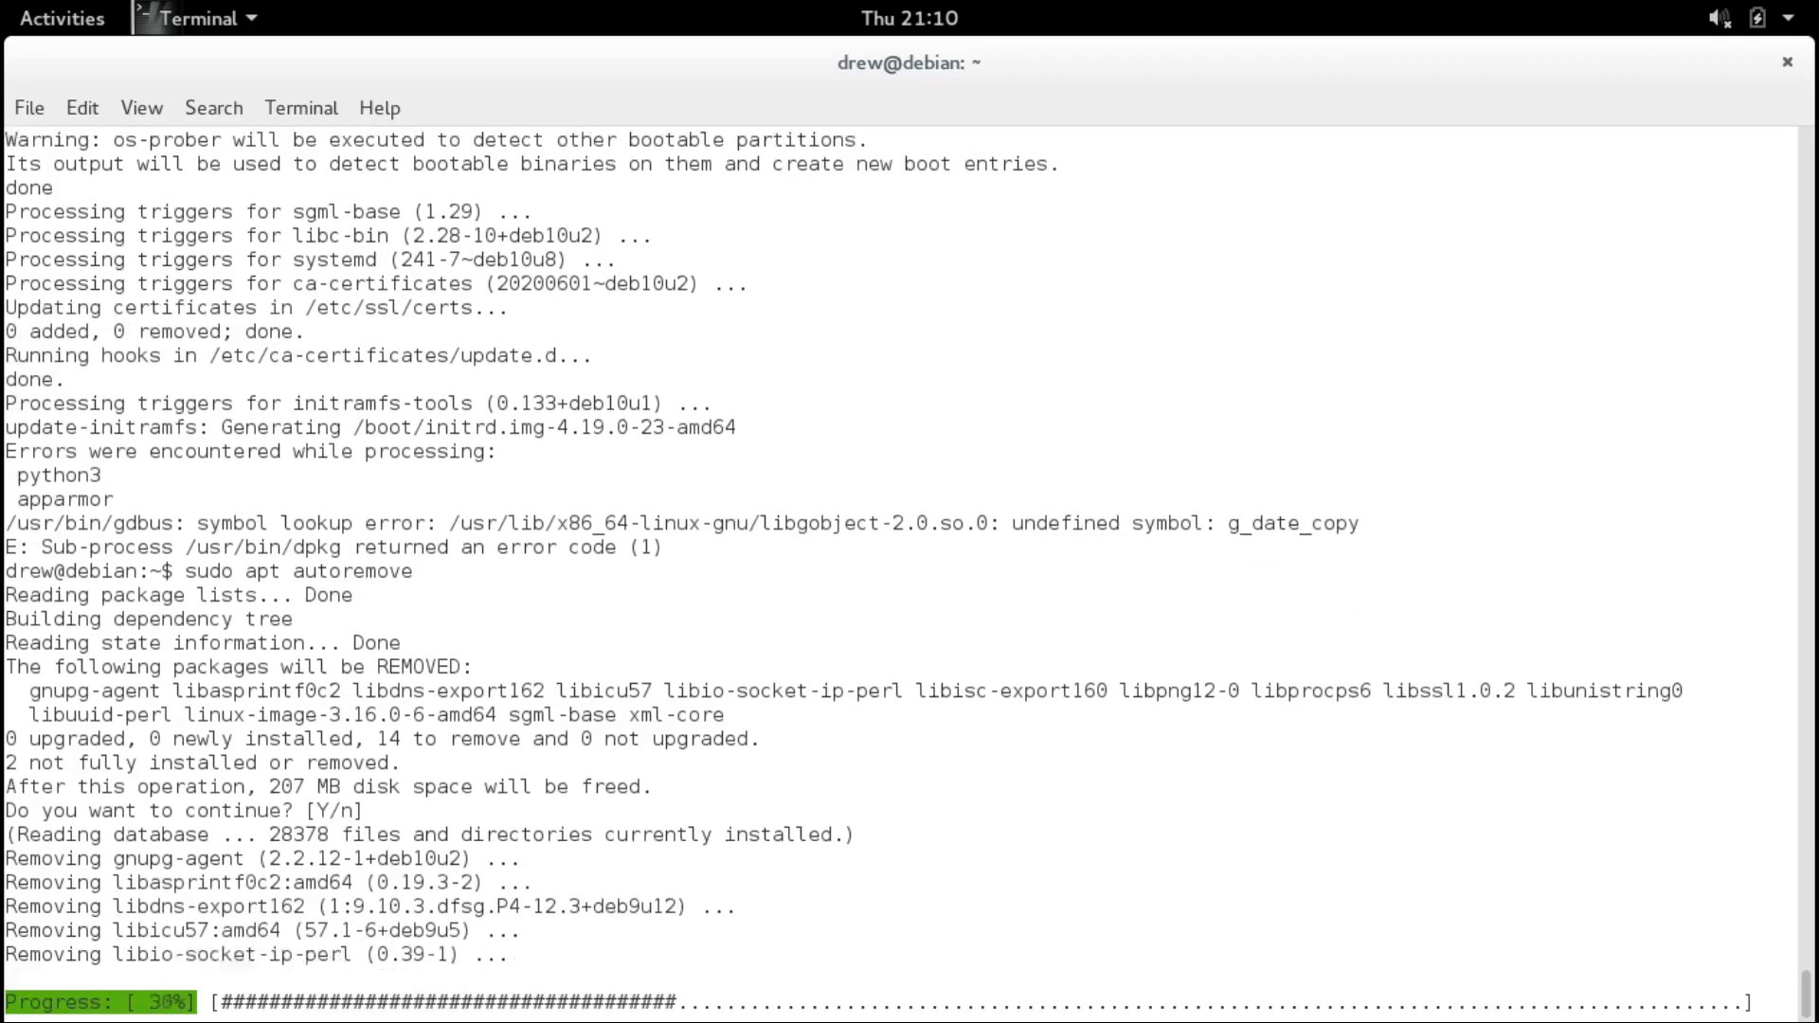
key(Up)
key(BackSpace)
key(BackSpace)
key(BackSpace)
key(BackSpace)
key(BackSpace)
key(BackSpace)
key(BackSpace)
key(BackSpace)
key(BackSpace)
key(BackSpace)
key(BackSpace)
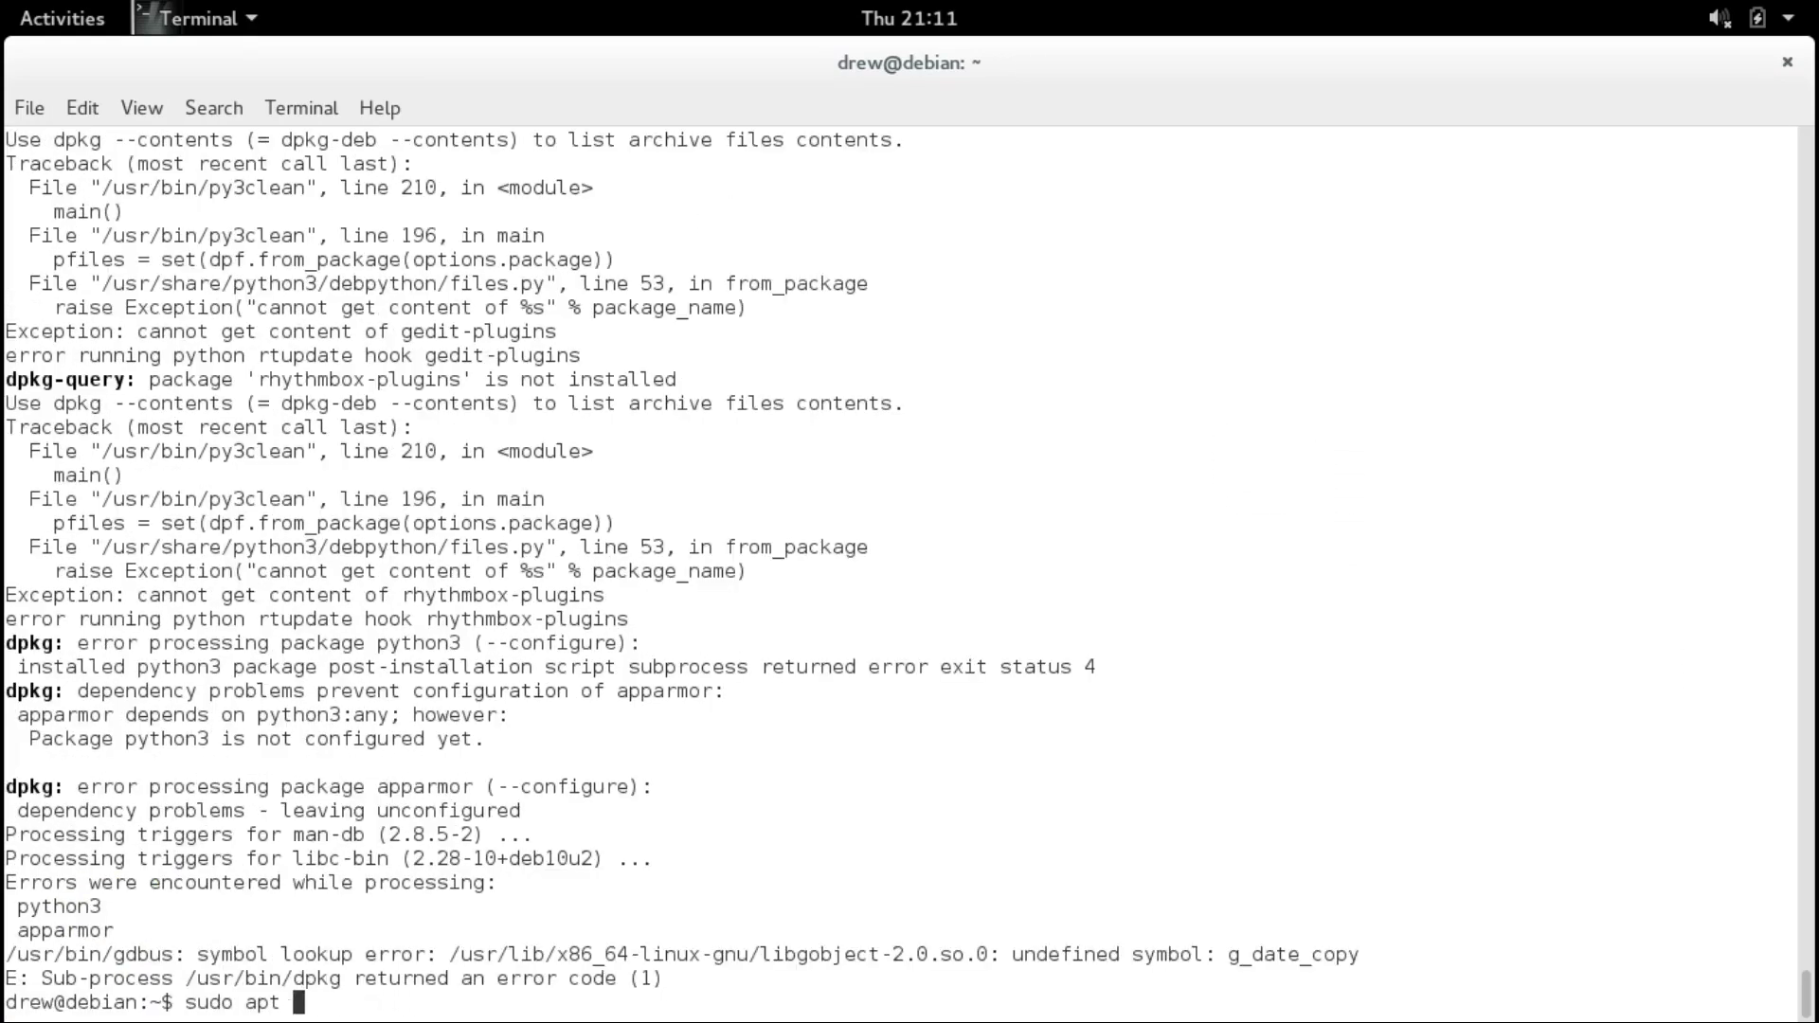
text(-get dist-upgrade -f)
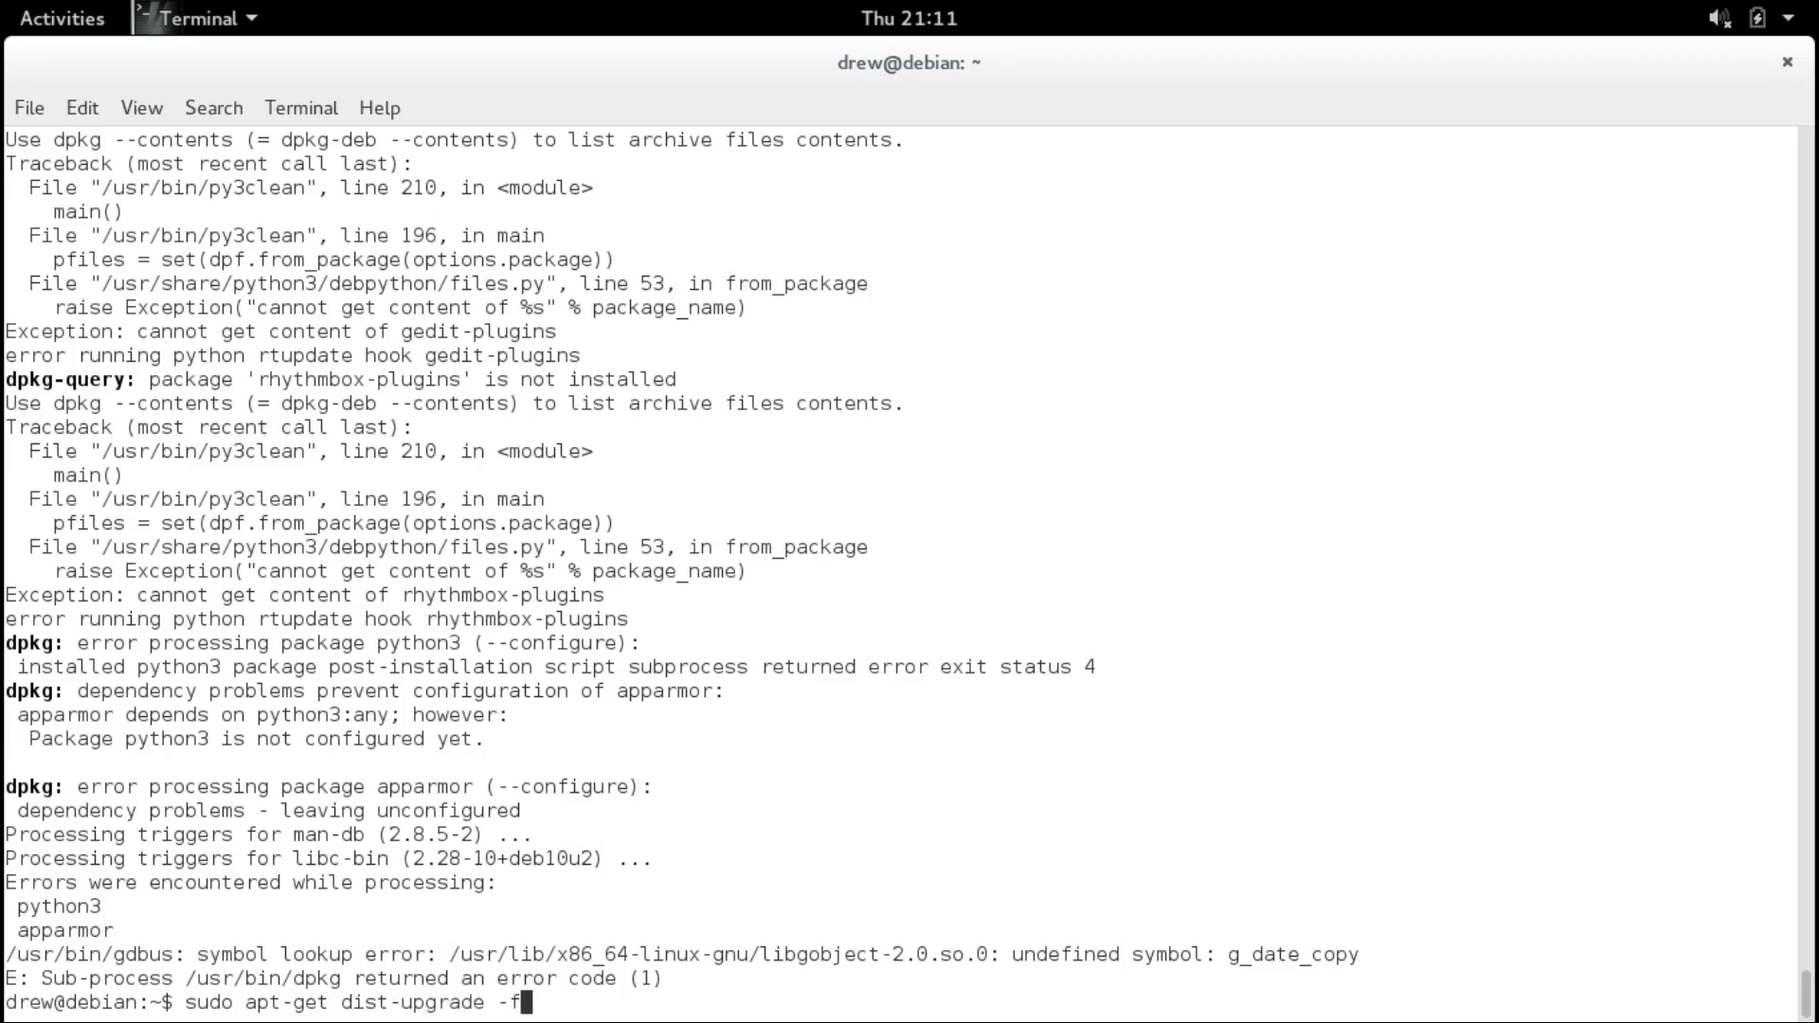
key(Return)
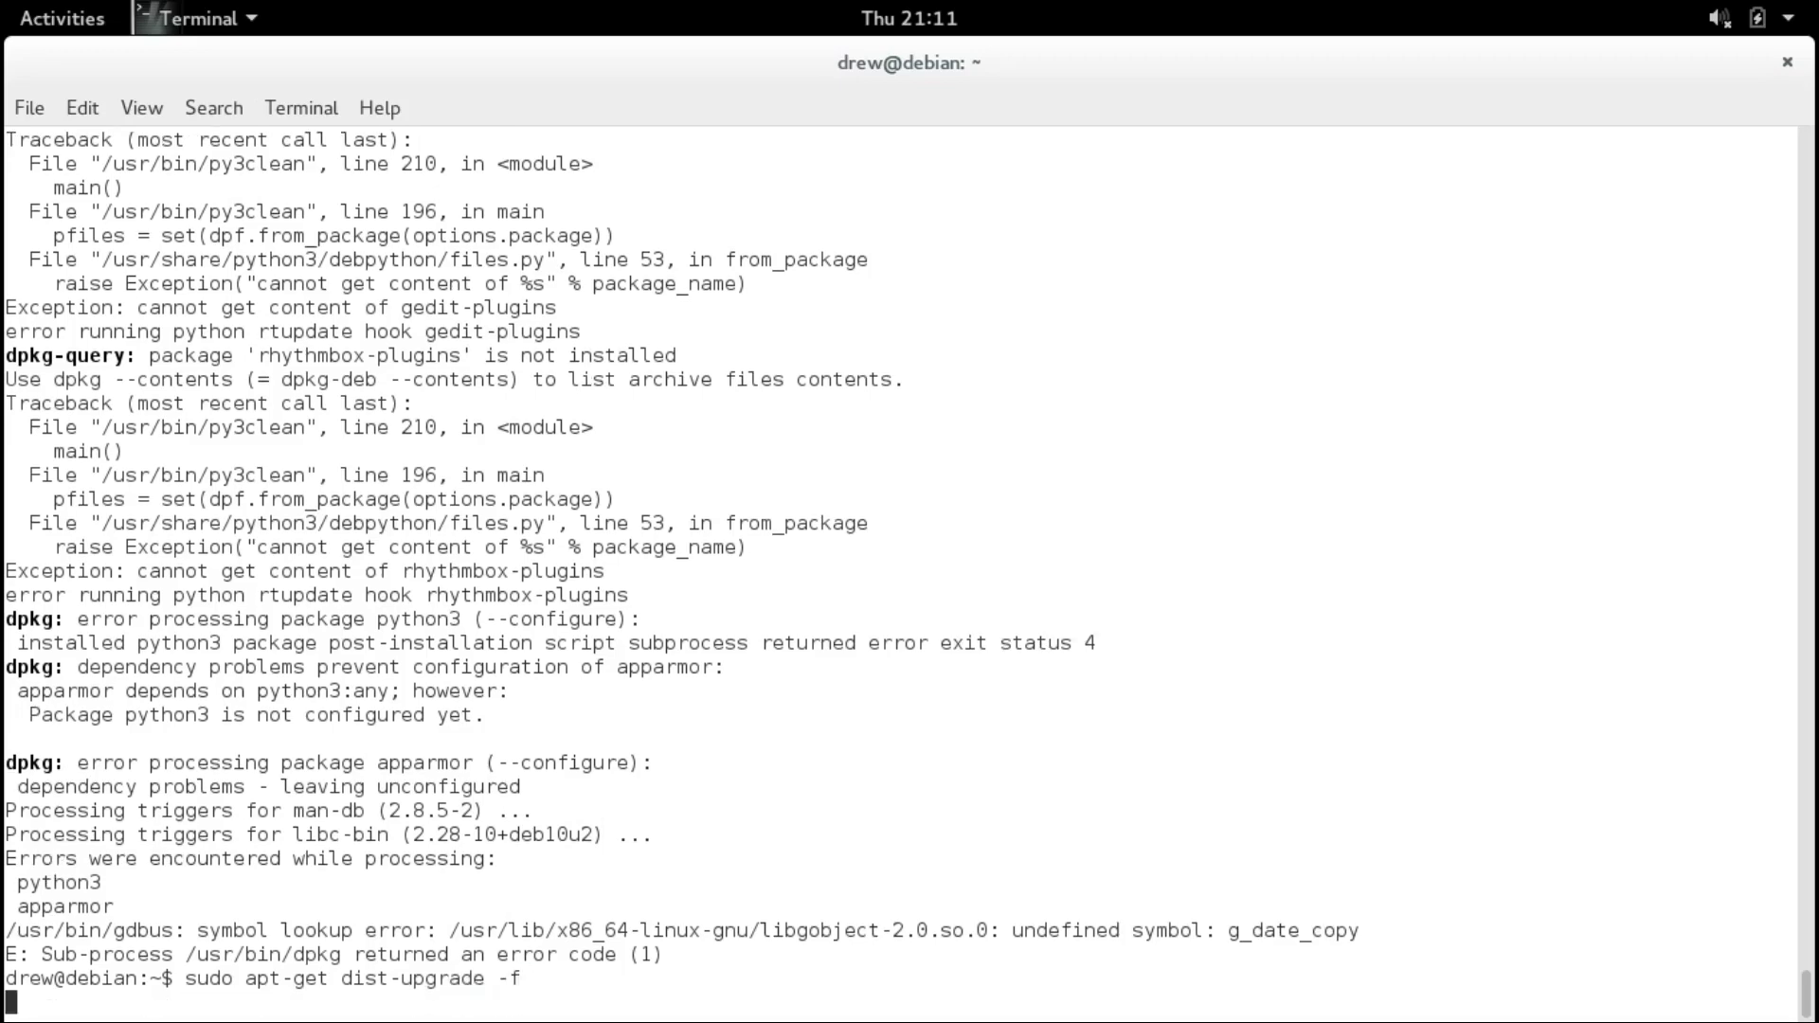
key(Return)
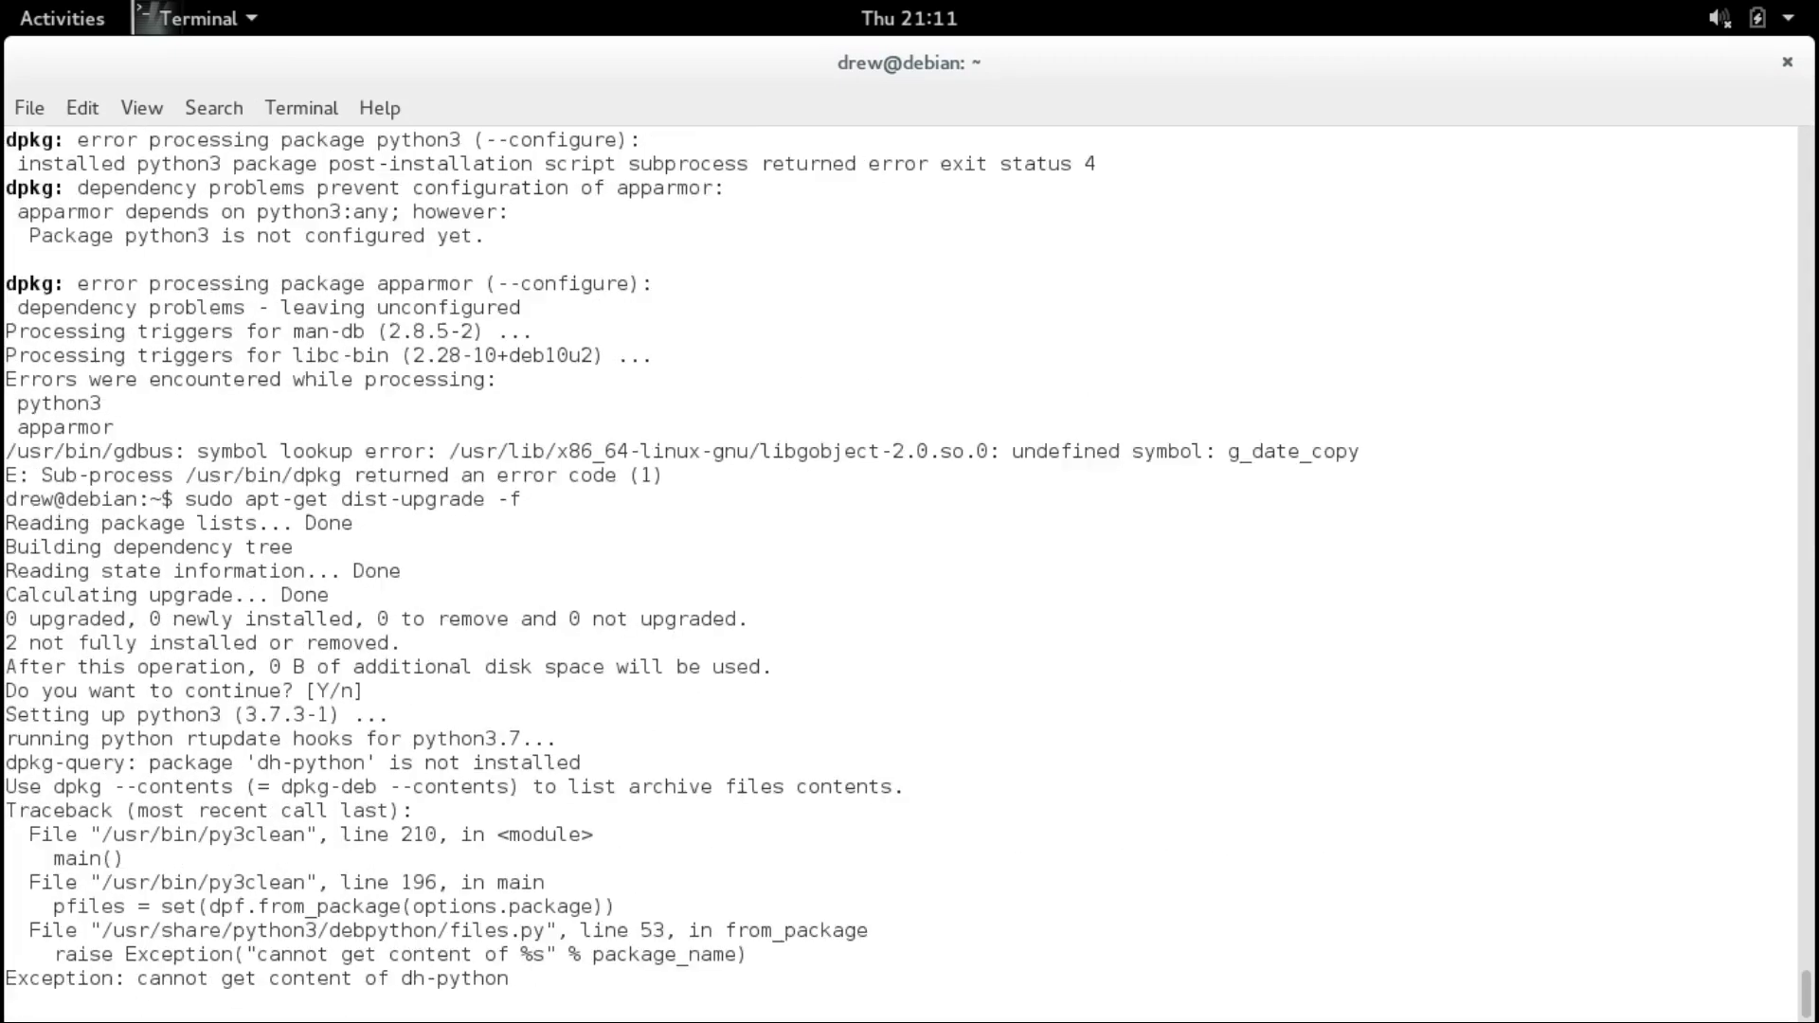
Delete the failing libgobject-2.0.so.0 library file with sudo rm.
drag(449, 955, 989, 955)
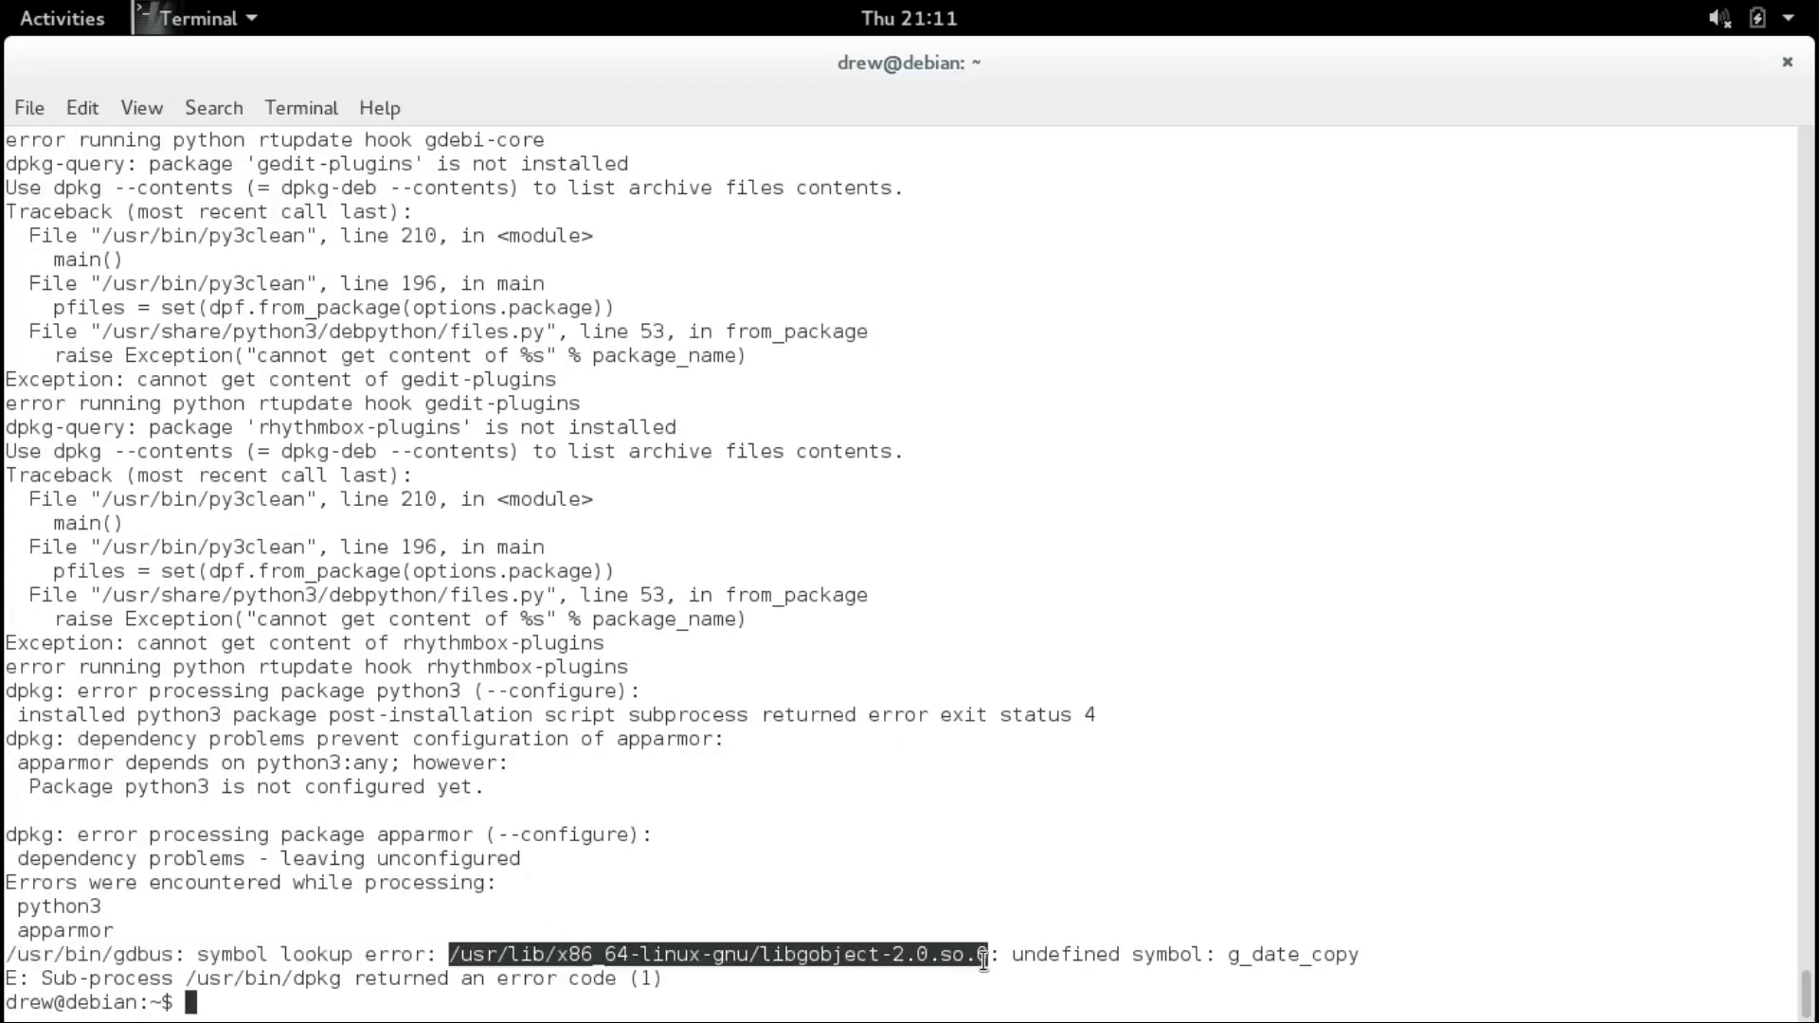
text(sudo rm)
middle_click(989, 955)
key(Return)
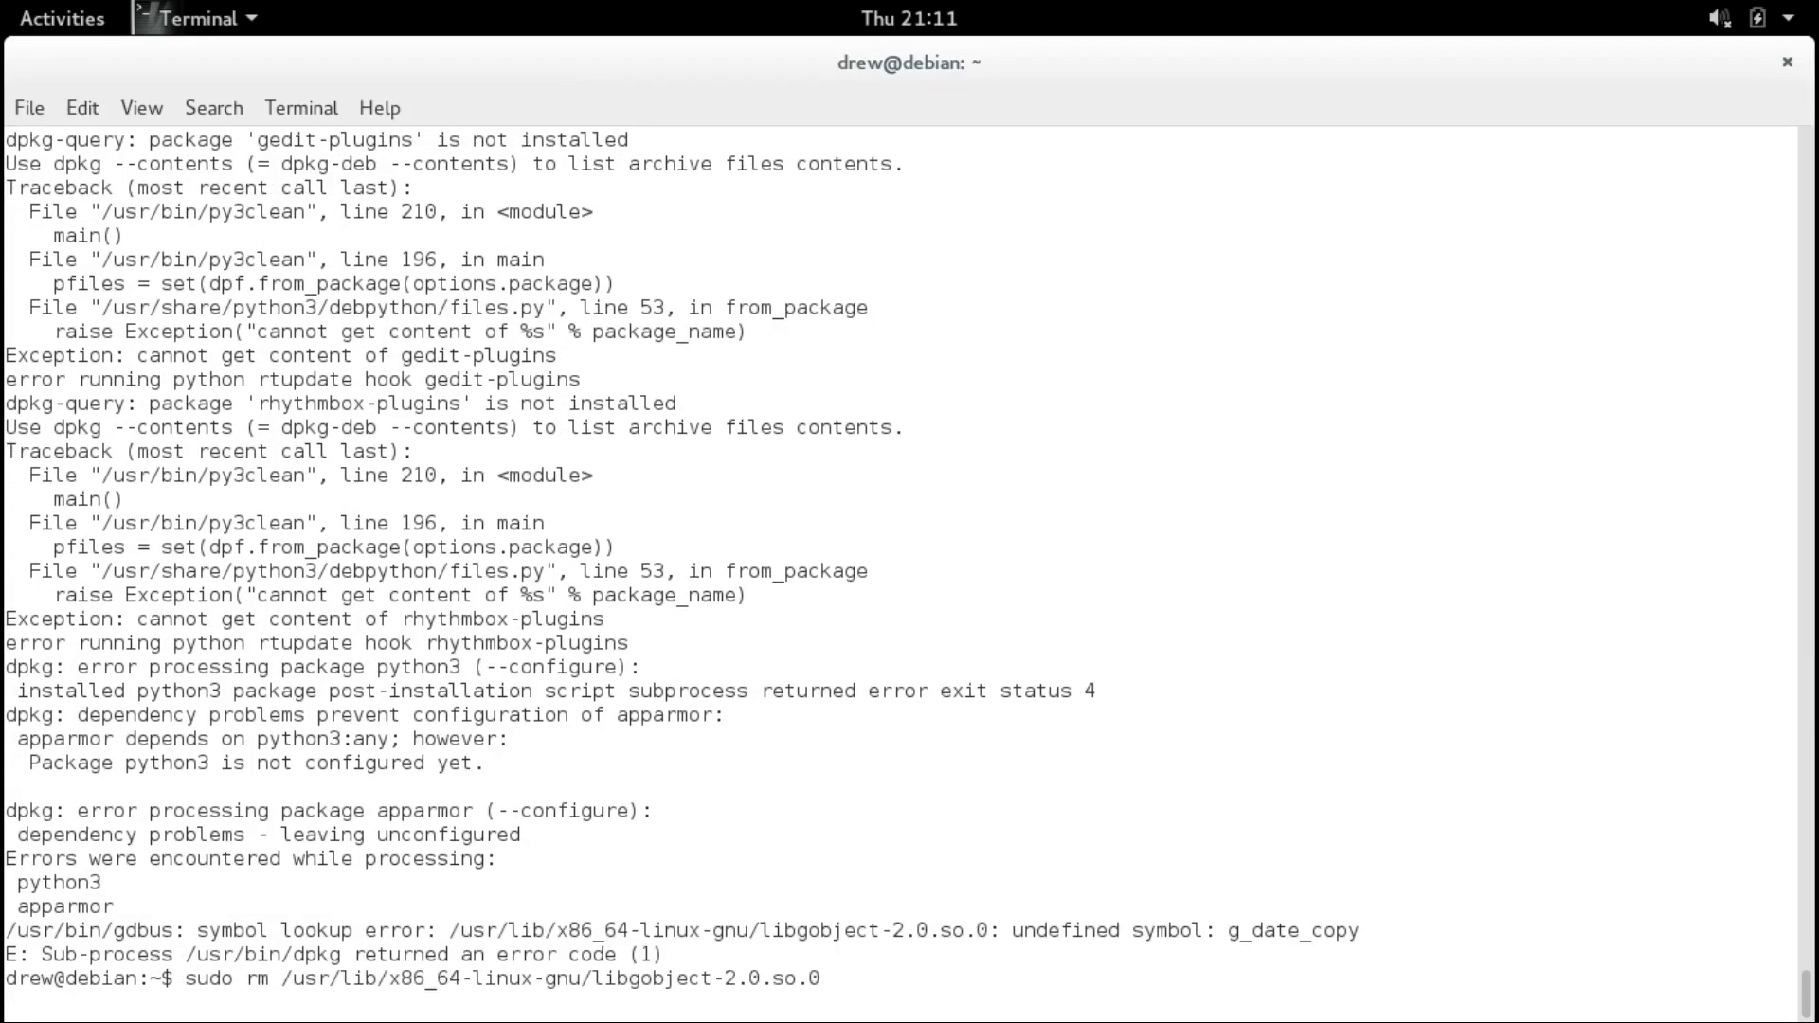
Rerun 'sudo apt-get dist-upgrade -f' and confirm continuing the upgrade.
text(sudo apt-get dist-upgrade -f)
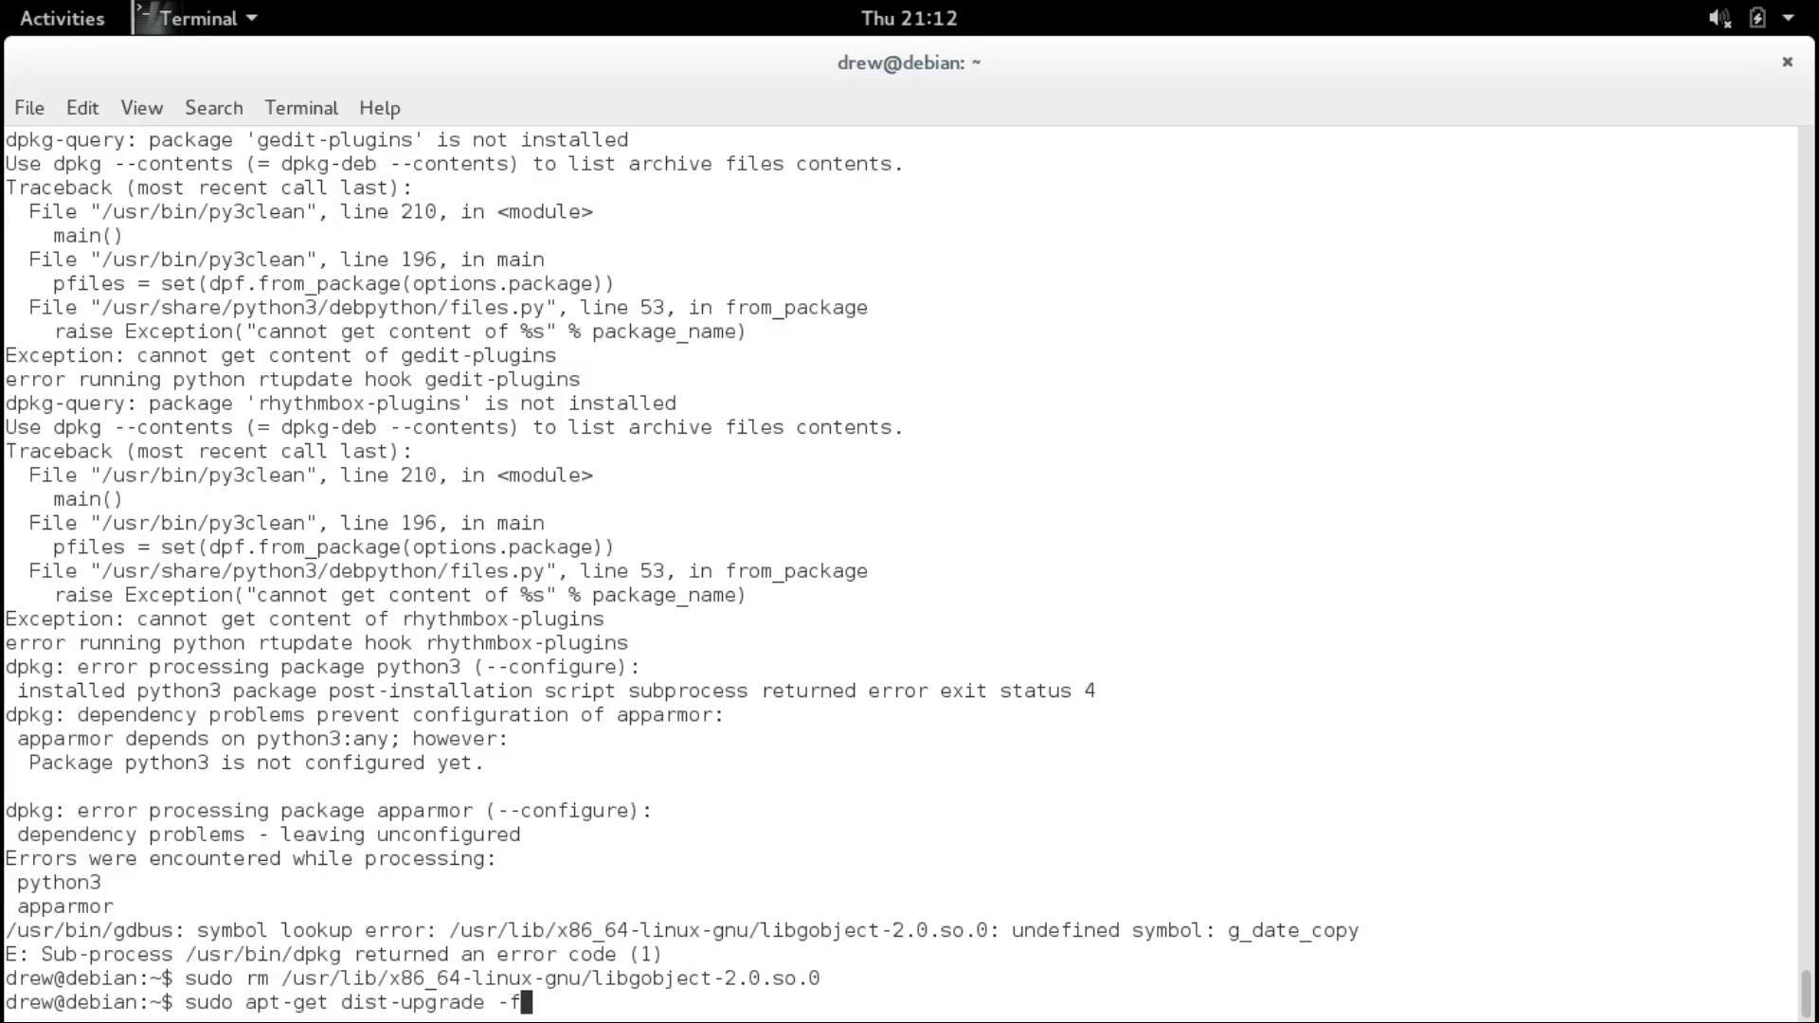
key(Return)
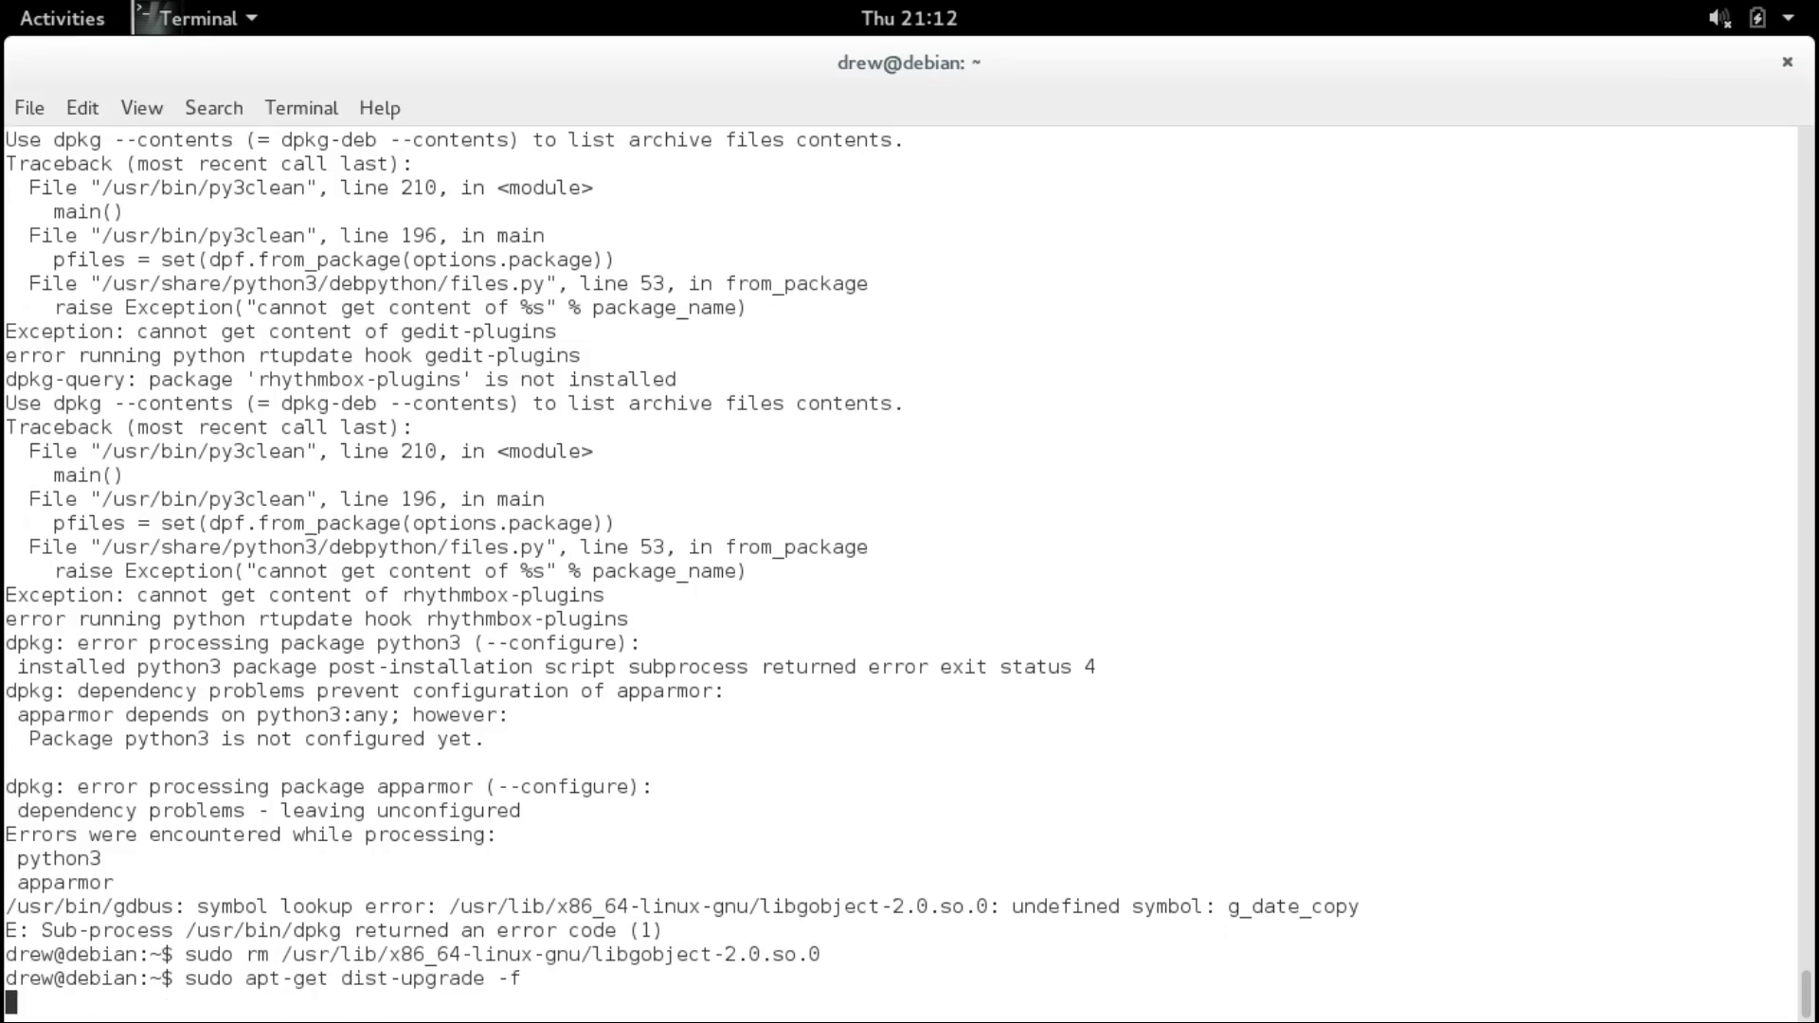
key(Return)
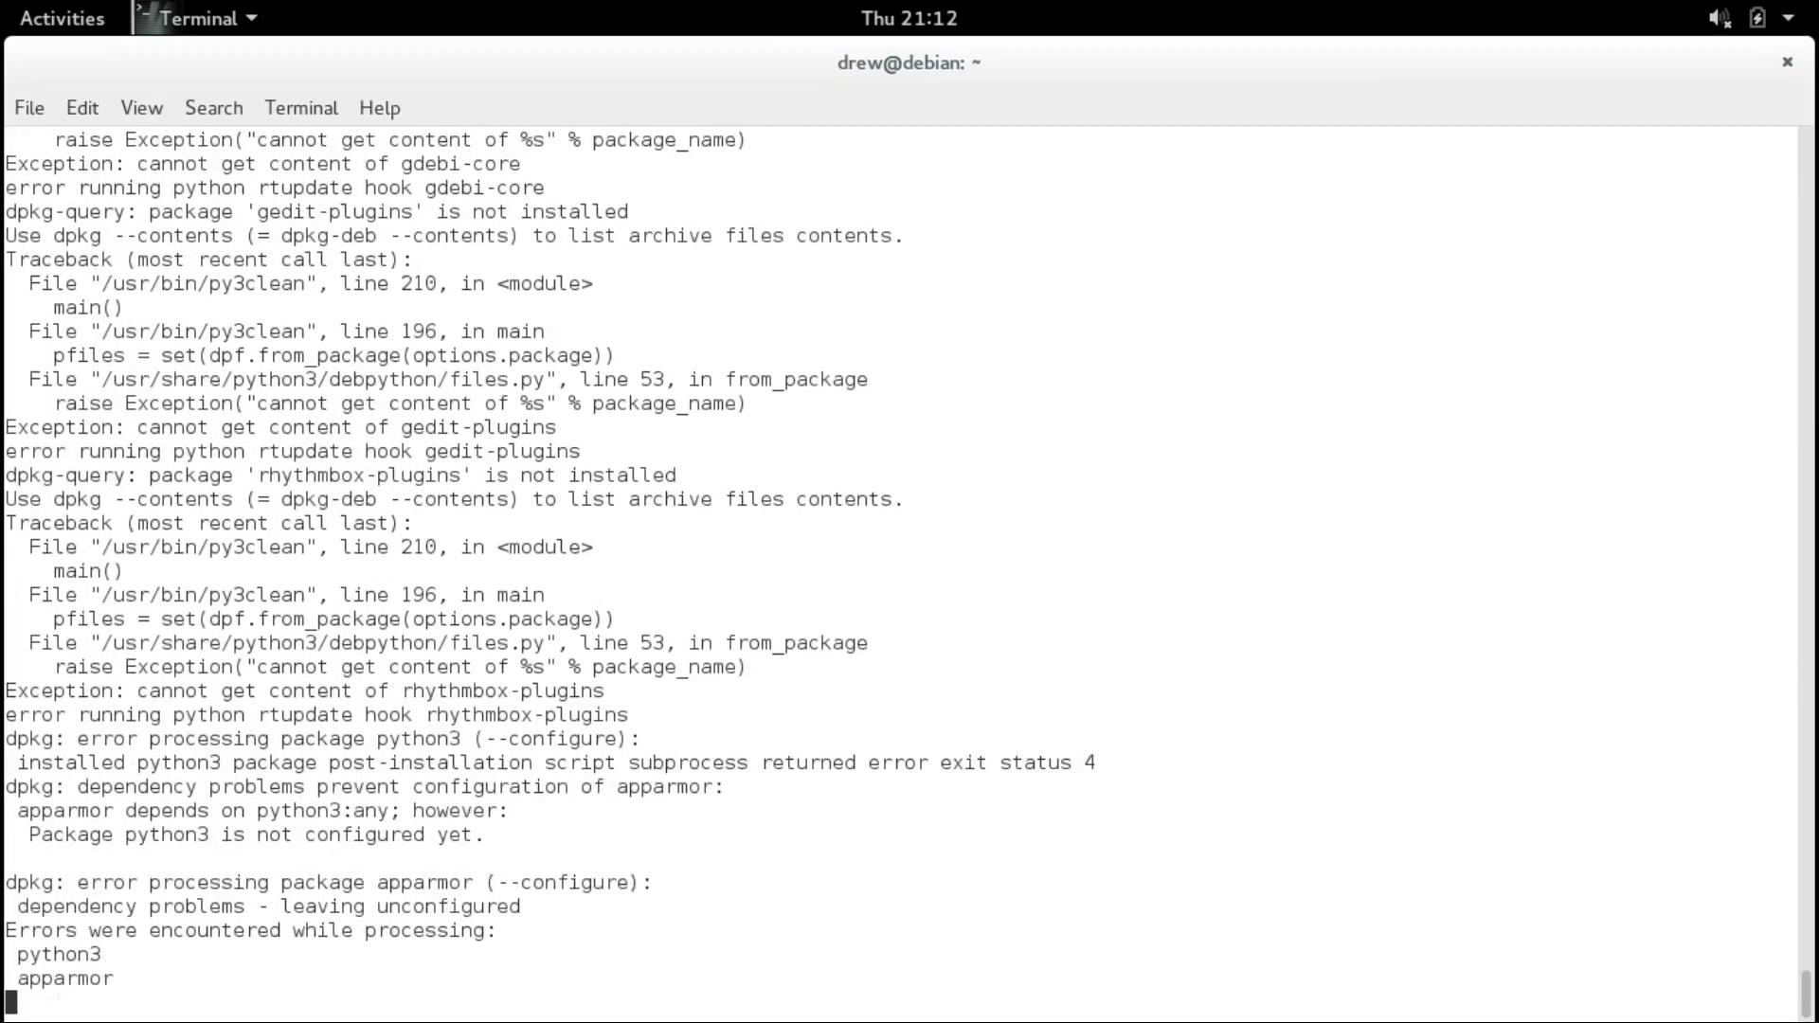
Remove and reinstall python3 and apparmor, then edit the command into a purge.
double_click(50, 906)
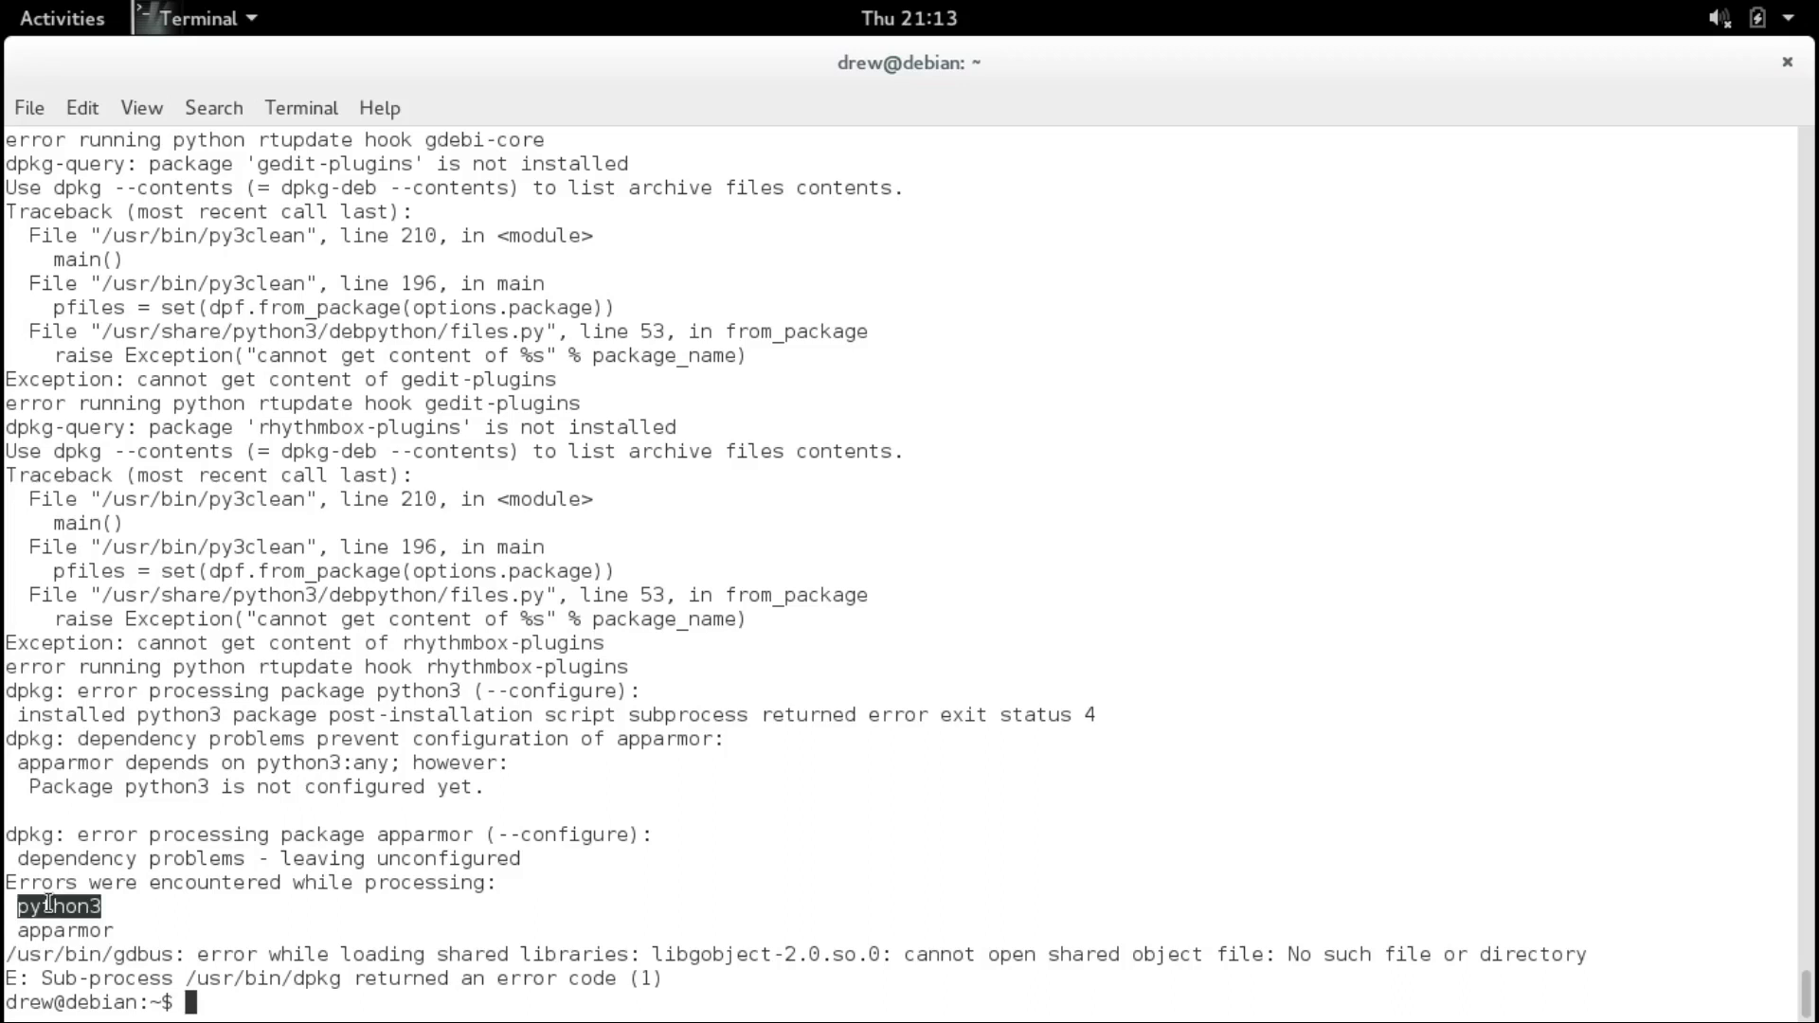
click(245, 891)
key(Up)
key(Down)
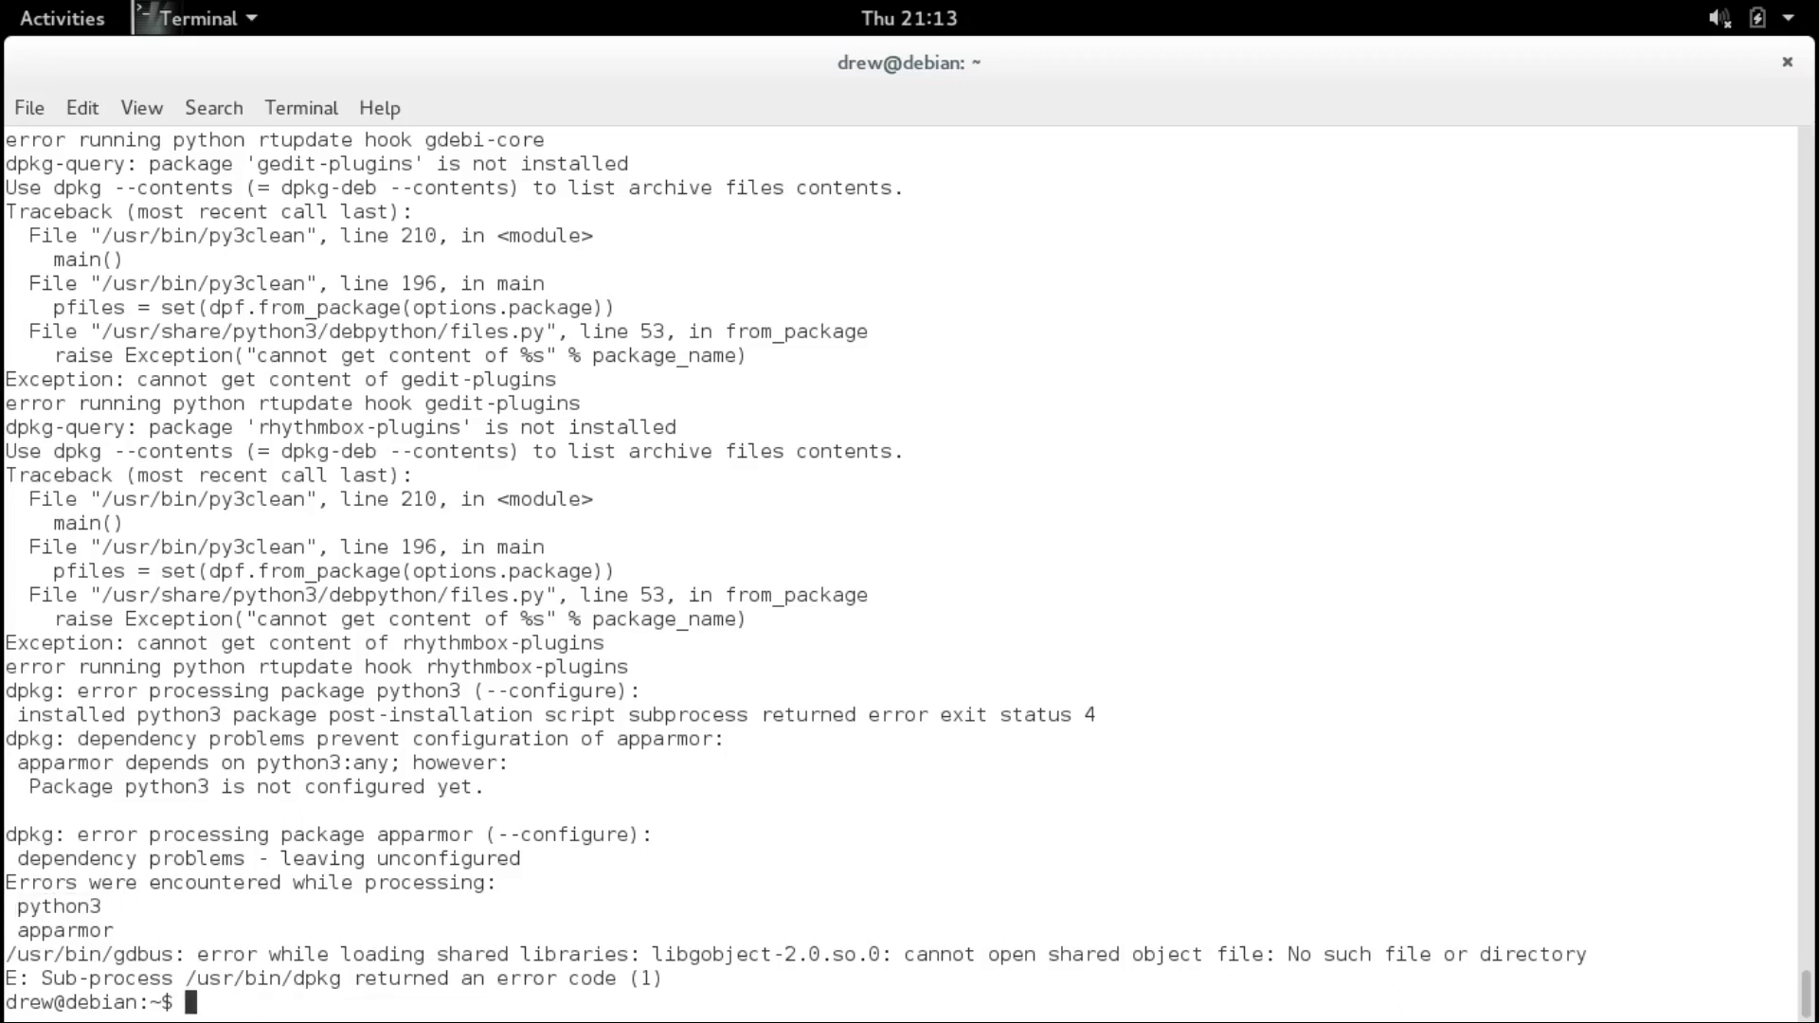
key(Up)
double_click(90, 931)
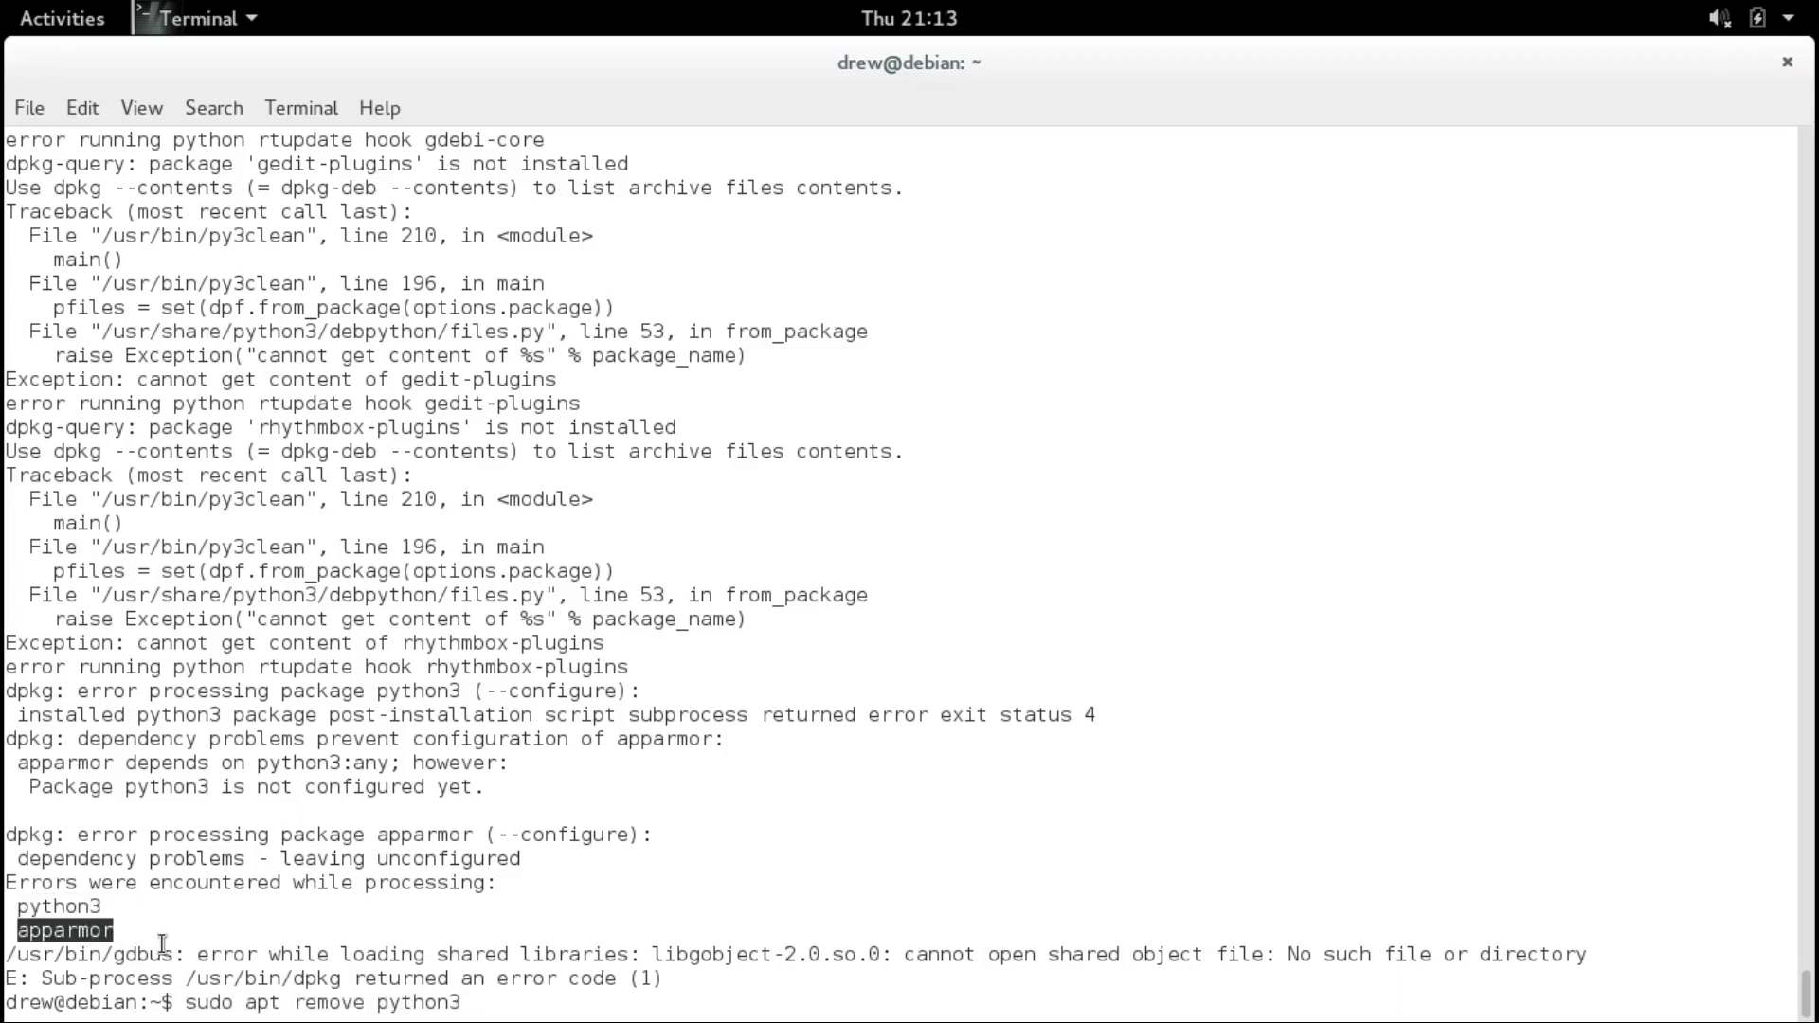
click(297, 941)
text(apparmor && sudo apt install python3 apparmor)
key(Return)
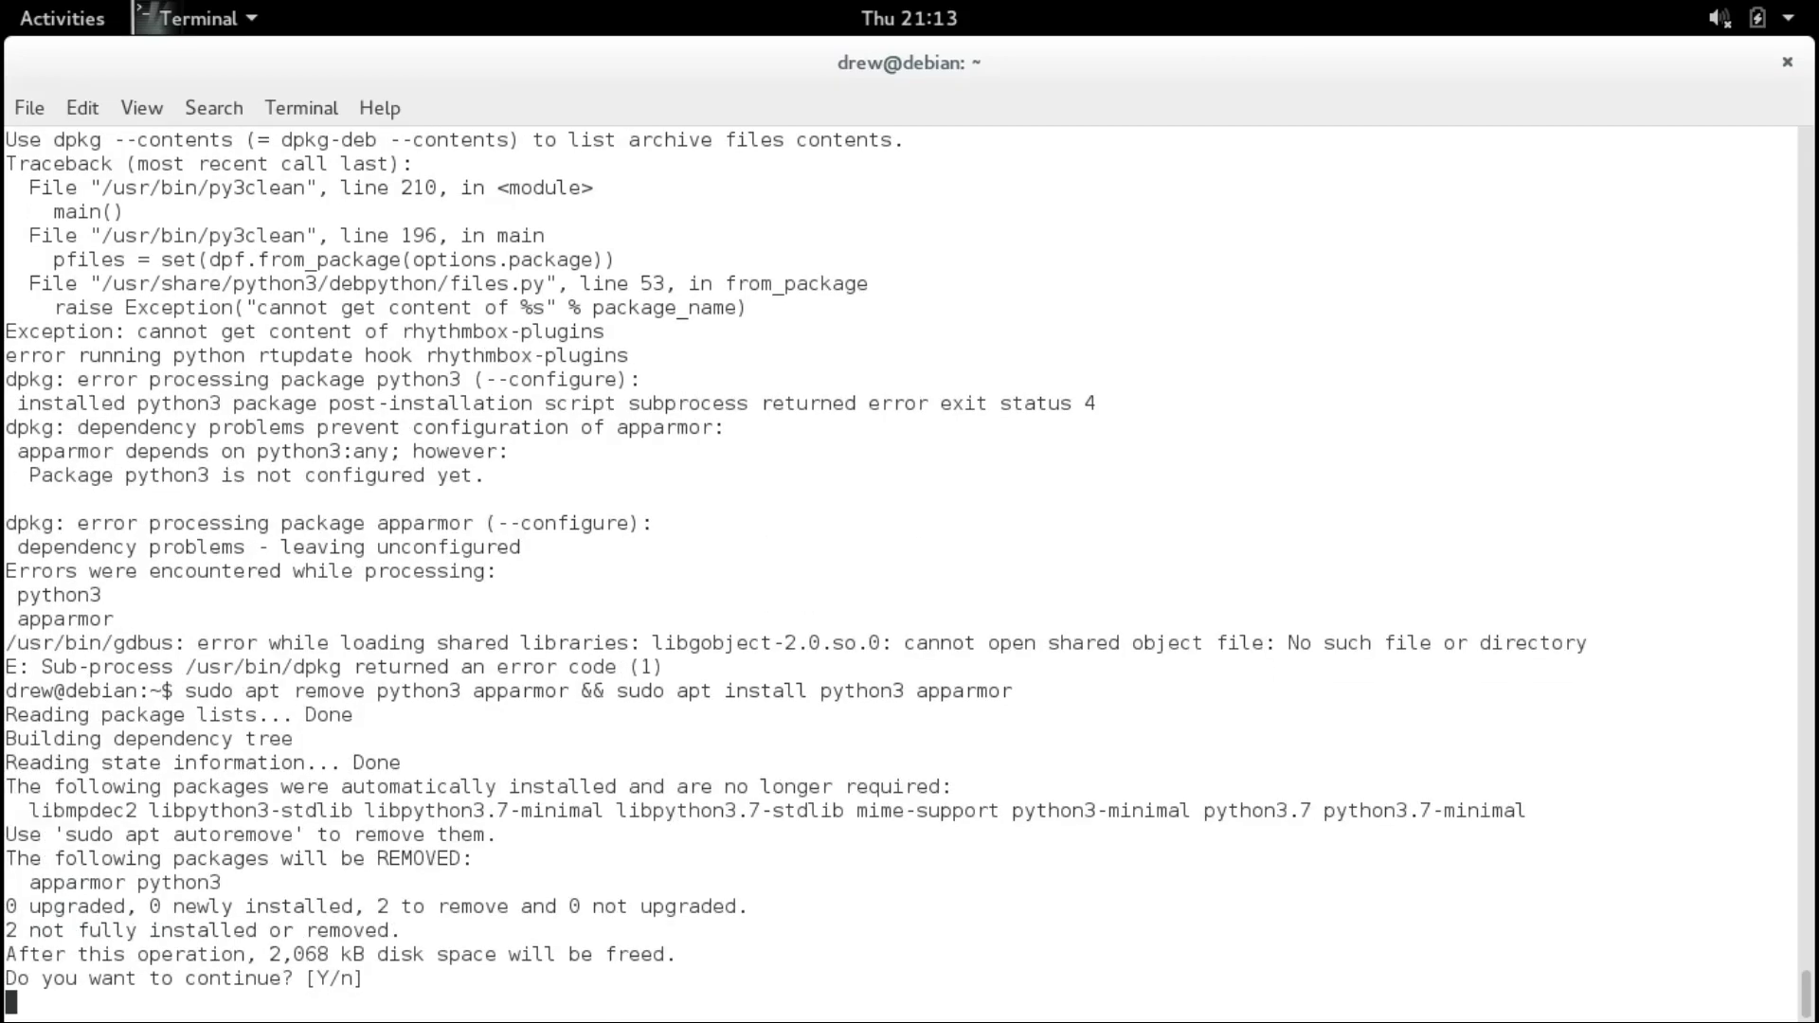
key(Return)
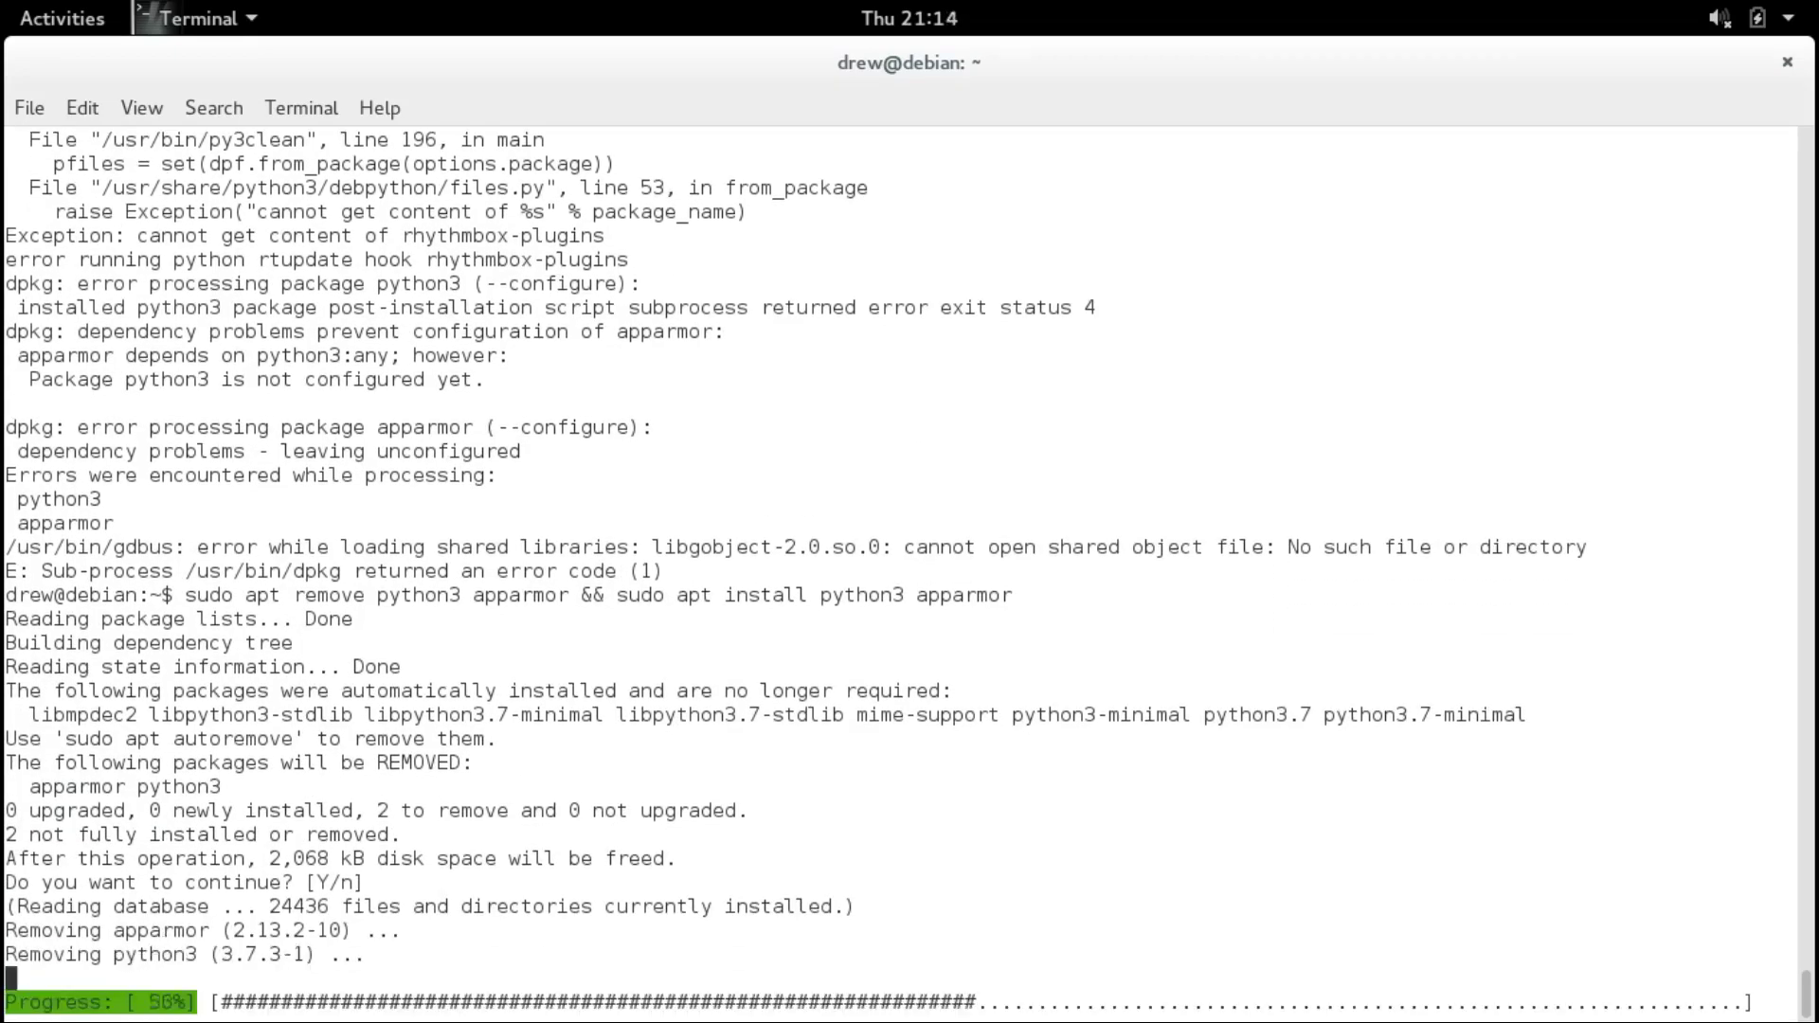
key(Up)
key(BackSpace)
key(BackSpace)
key(BackSpace)
key(BackSpace)
key(BackSpace)
key(BackSpace)
key(BackSpace)
key(BackSpace)
key(BackSpace)
key(BackSpace)
key(BackSpace)
key(BackSpace)
key(BackSpace)
key(BackSpace)
key(BackSpace)
key(BackSpace)
key(BackSpace)
key(BackSpace)
key(BackSpace)
key(BackSpace)
key(BackSpace)
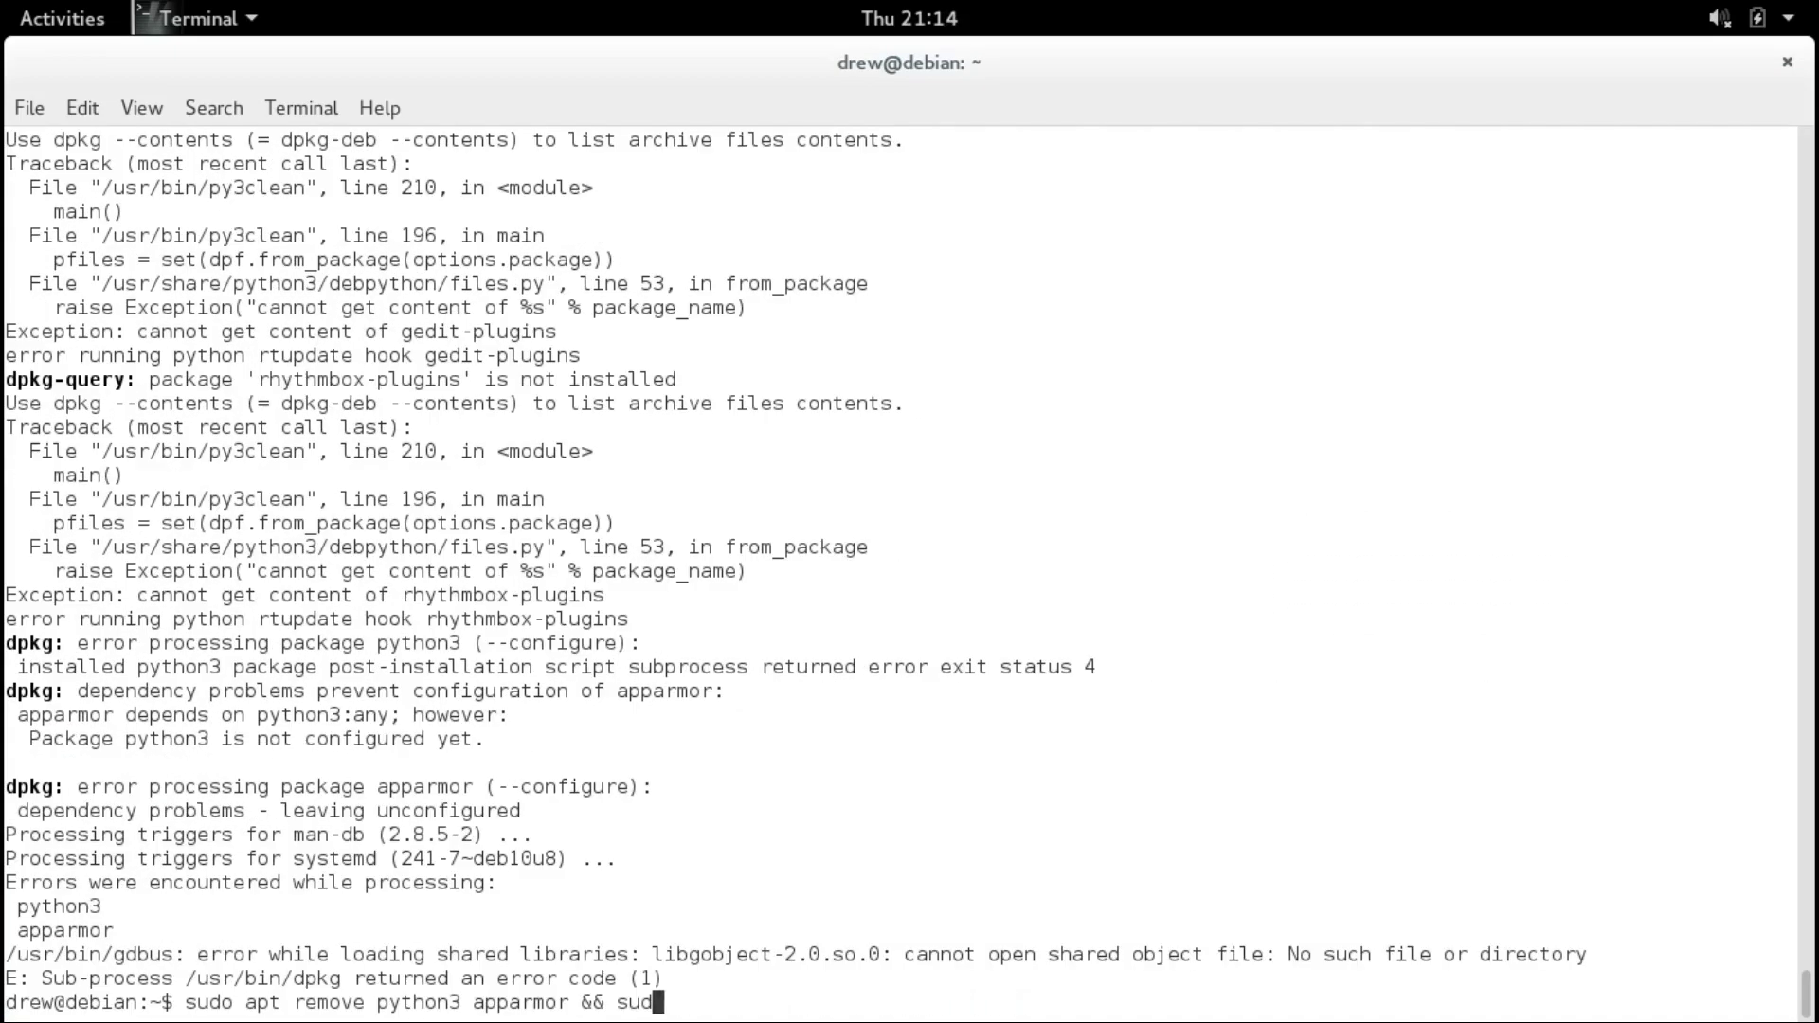
key(Left)
key(Left)
key(Left)
key(Left)
key(Left)
key(Left)
key(Left)
key(Left)
key(Left)
key(Left)
key(Left)
key(Left)
key(Left)
key(Left)
key(Left)
key(BackSpace)
key(BackSpace)
key(BackSpace)
key(BackSpace)
key(BackSpace)
key(BackSpace)
key(BackSpace)
Purge python3 and apparmor, then autoremove the leftover python packages.
text(purge)
key(Return)
key(Return)
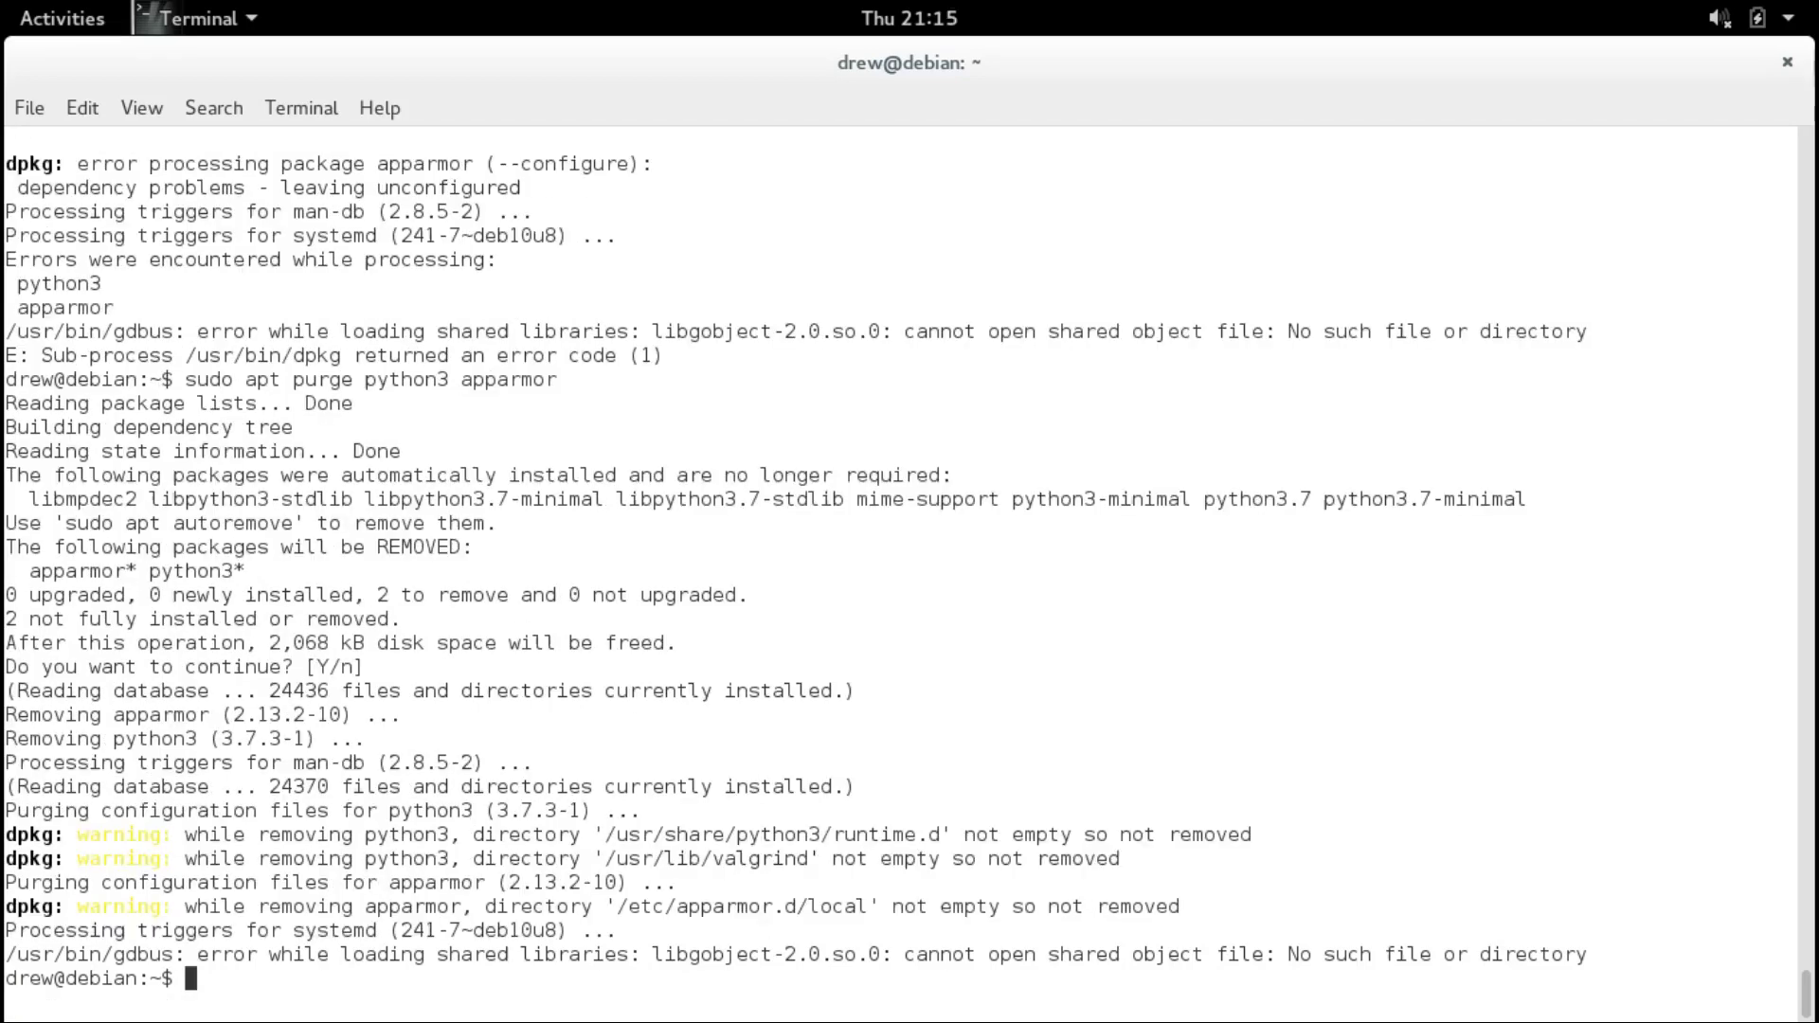
text(sudo apt autoremove)
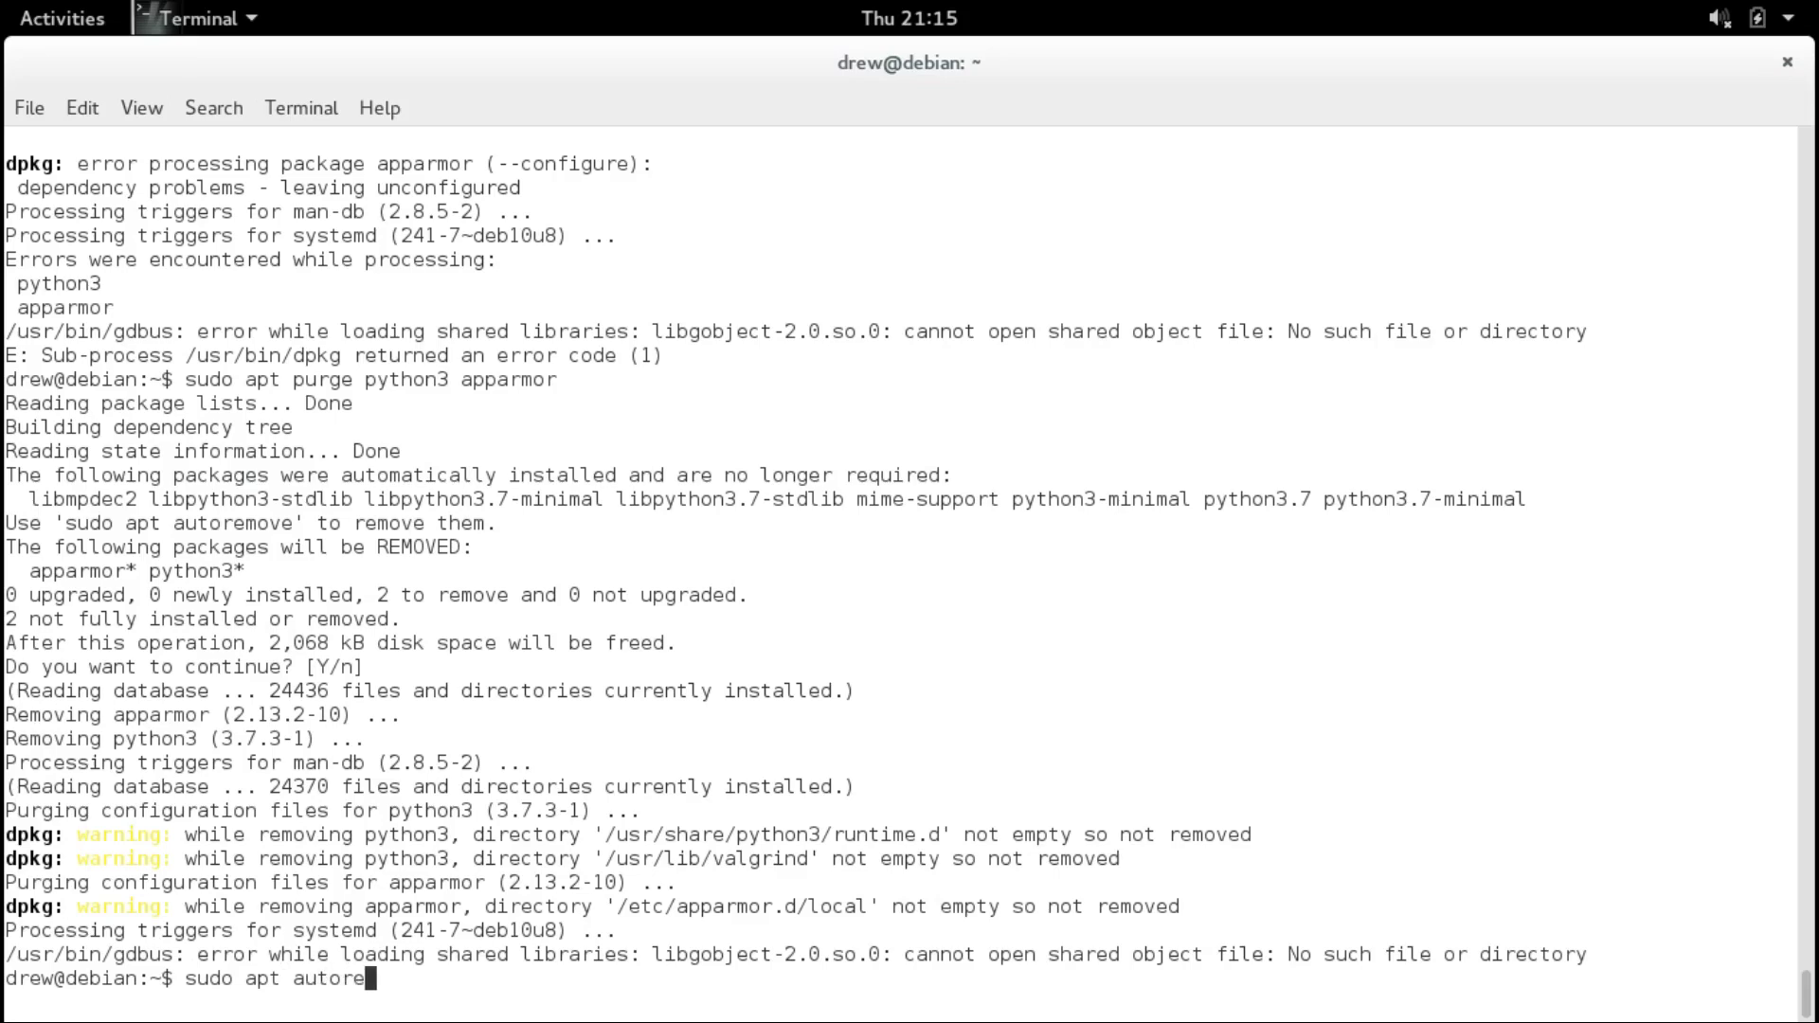
key(Return)
key(Return)
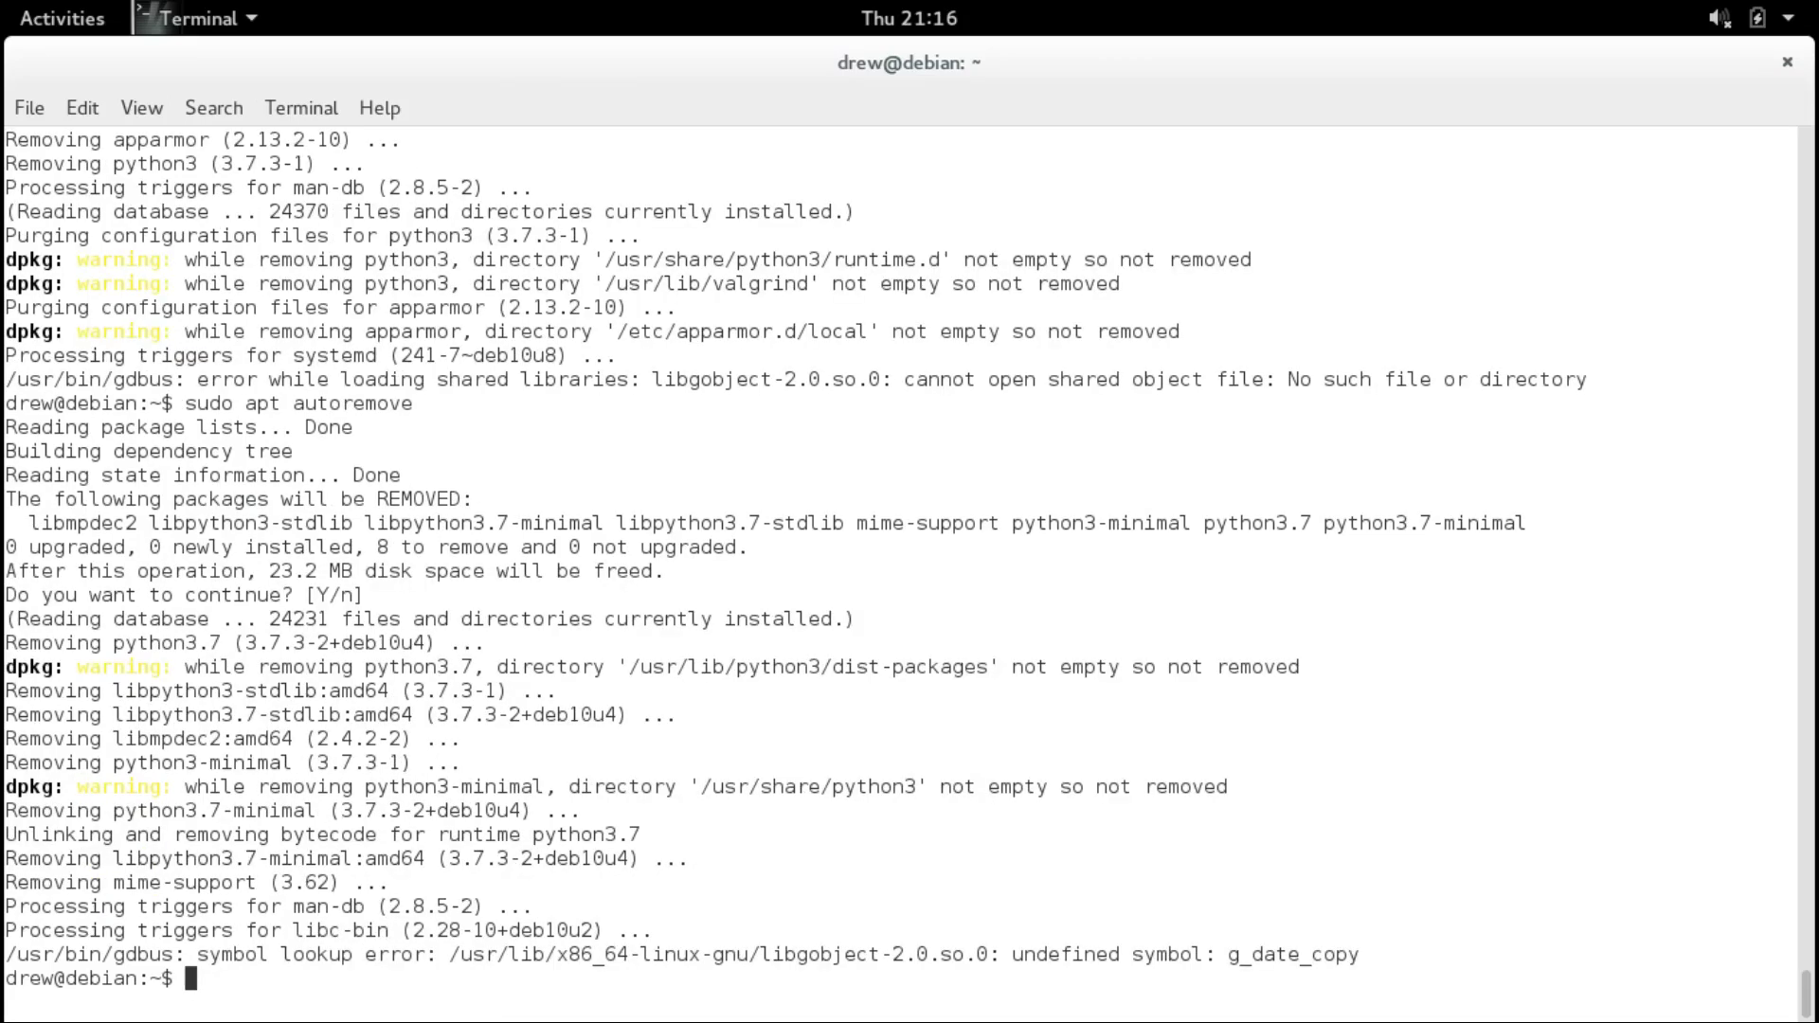
text(sudo apt autor)
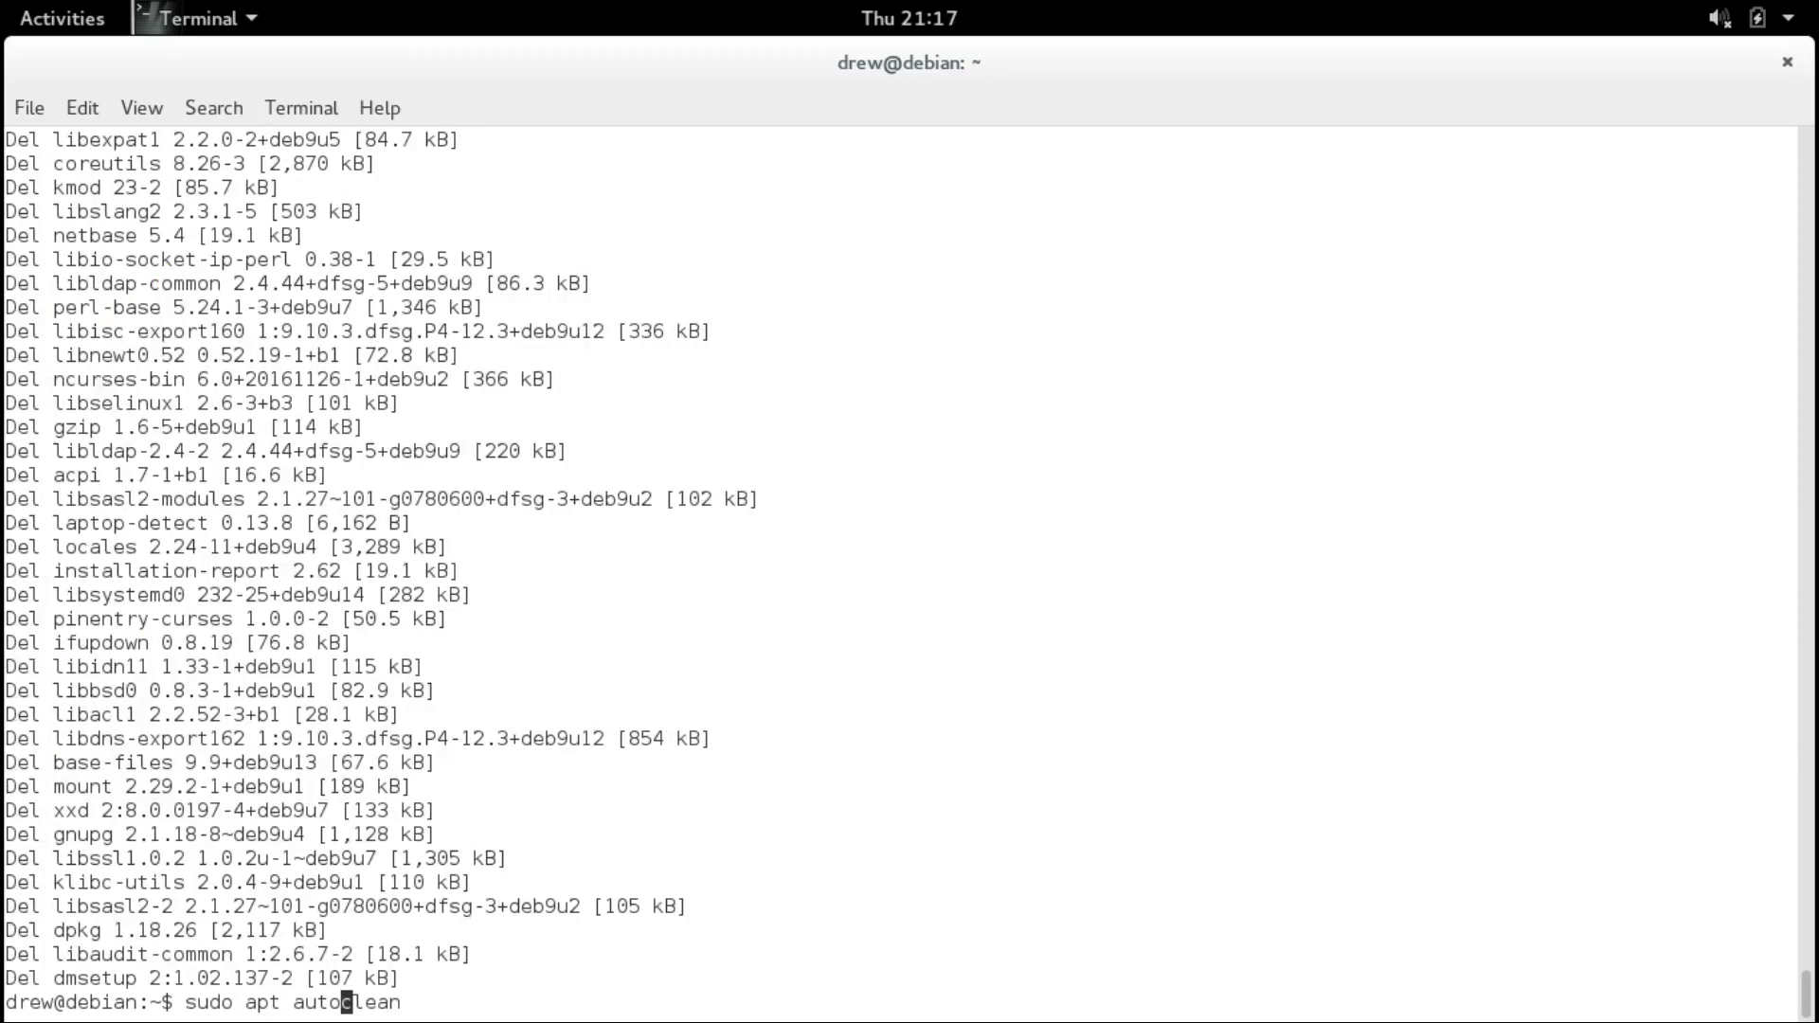
Clean the apt package cache and refresh package lists with 'sudo apt update'.
key(BackSpace)
key(BackSpace)
key(BackSpace)
key(BackSpace)
key(Return)
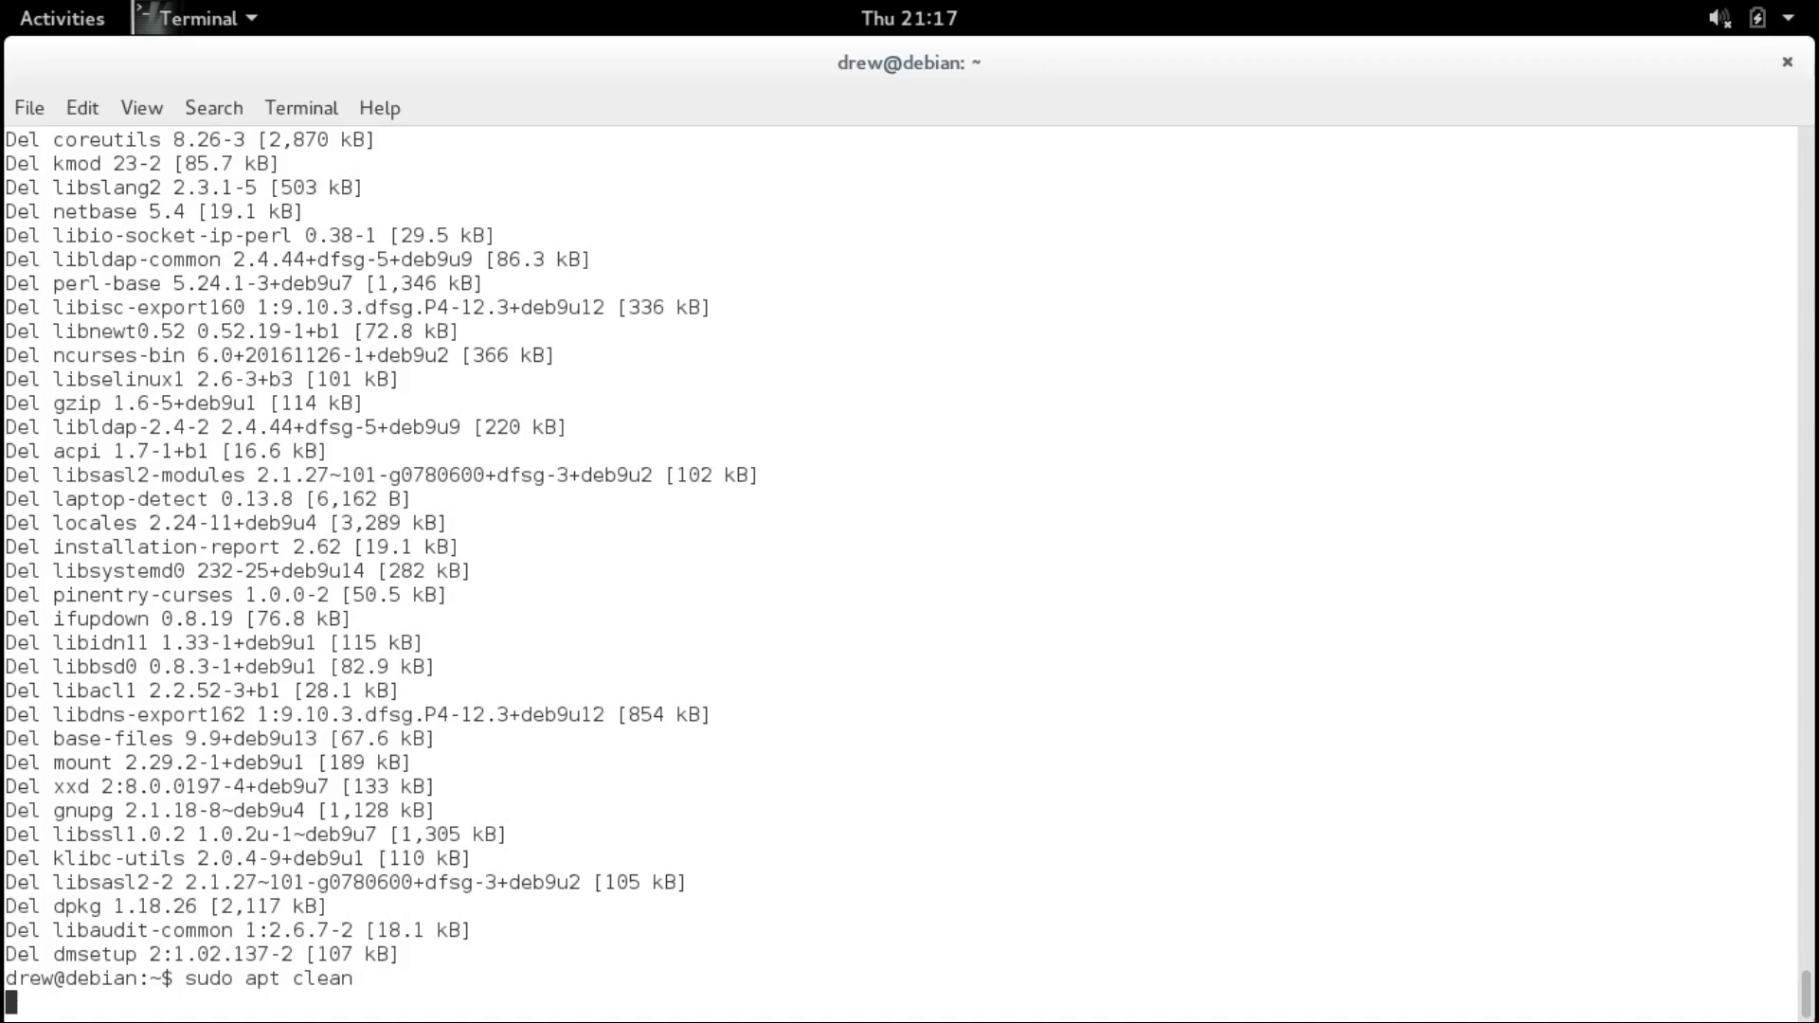
text(sudo apt)
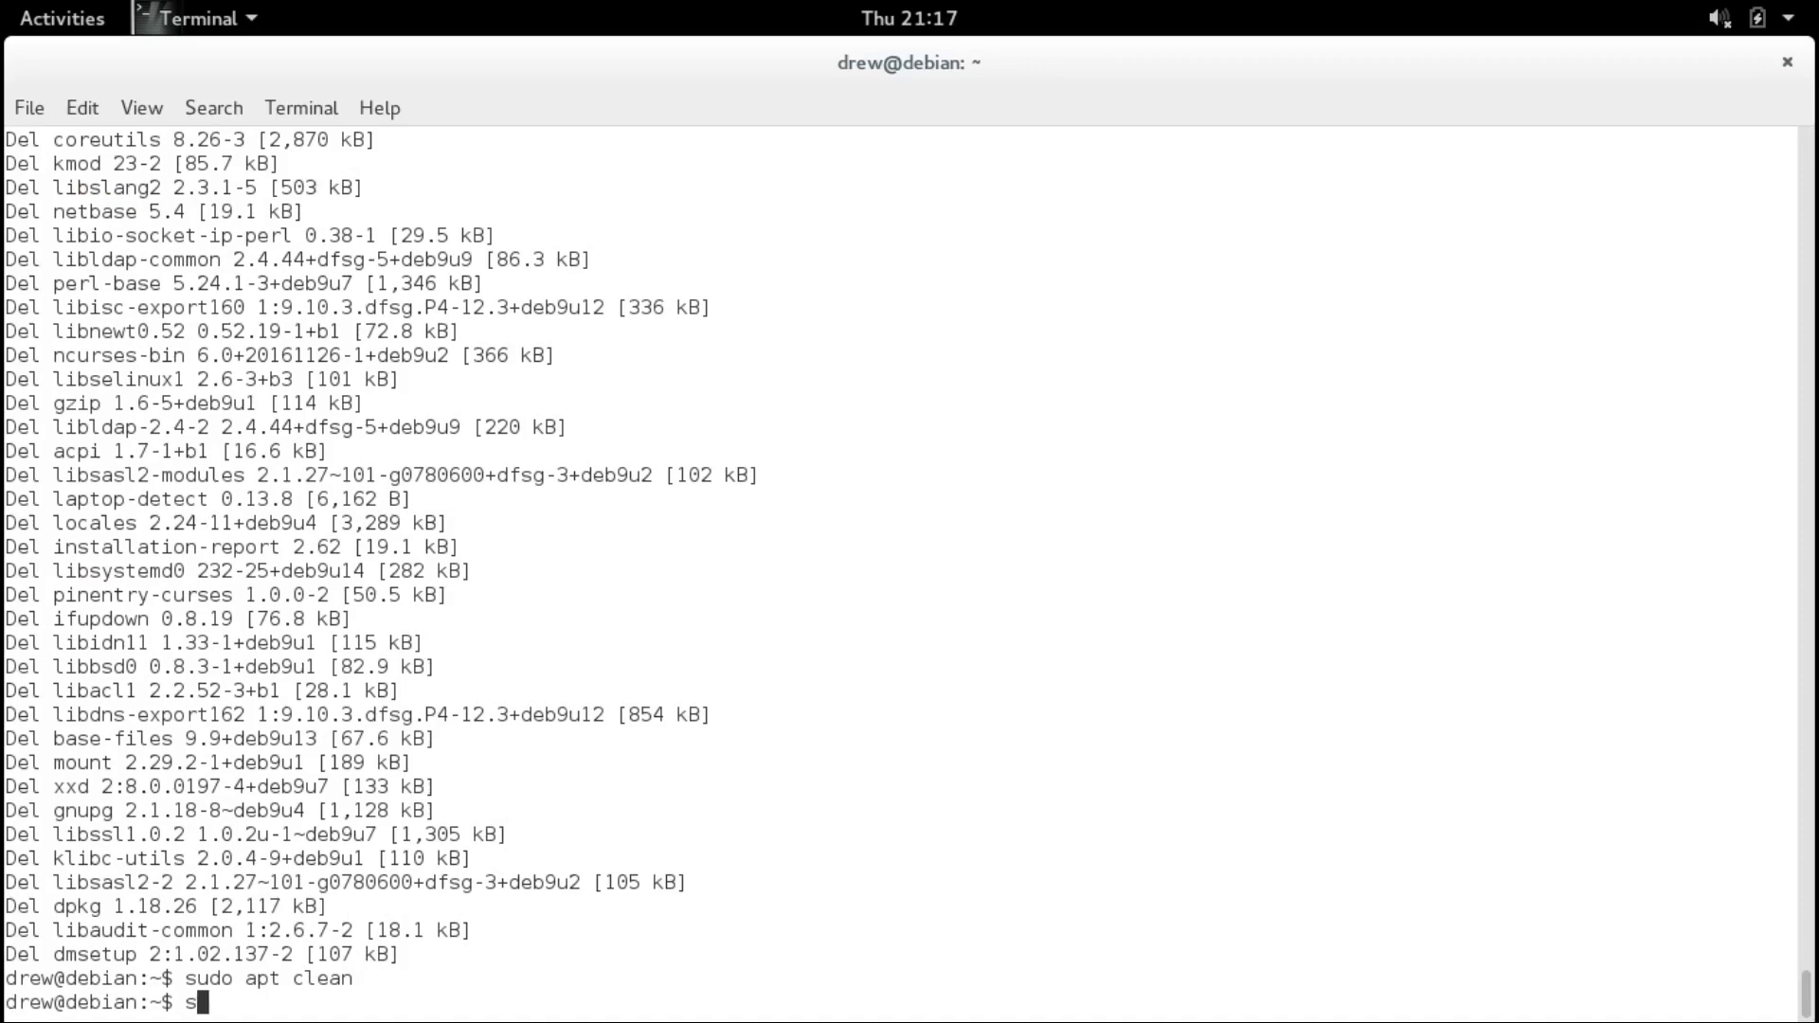
text( update)
key(Return)
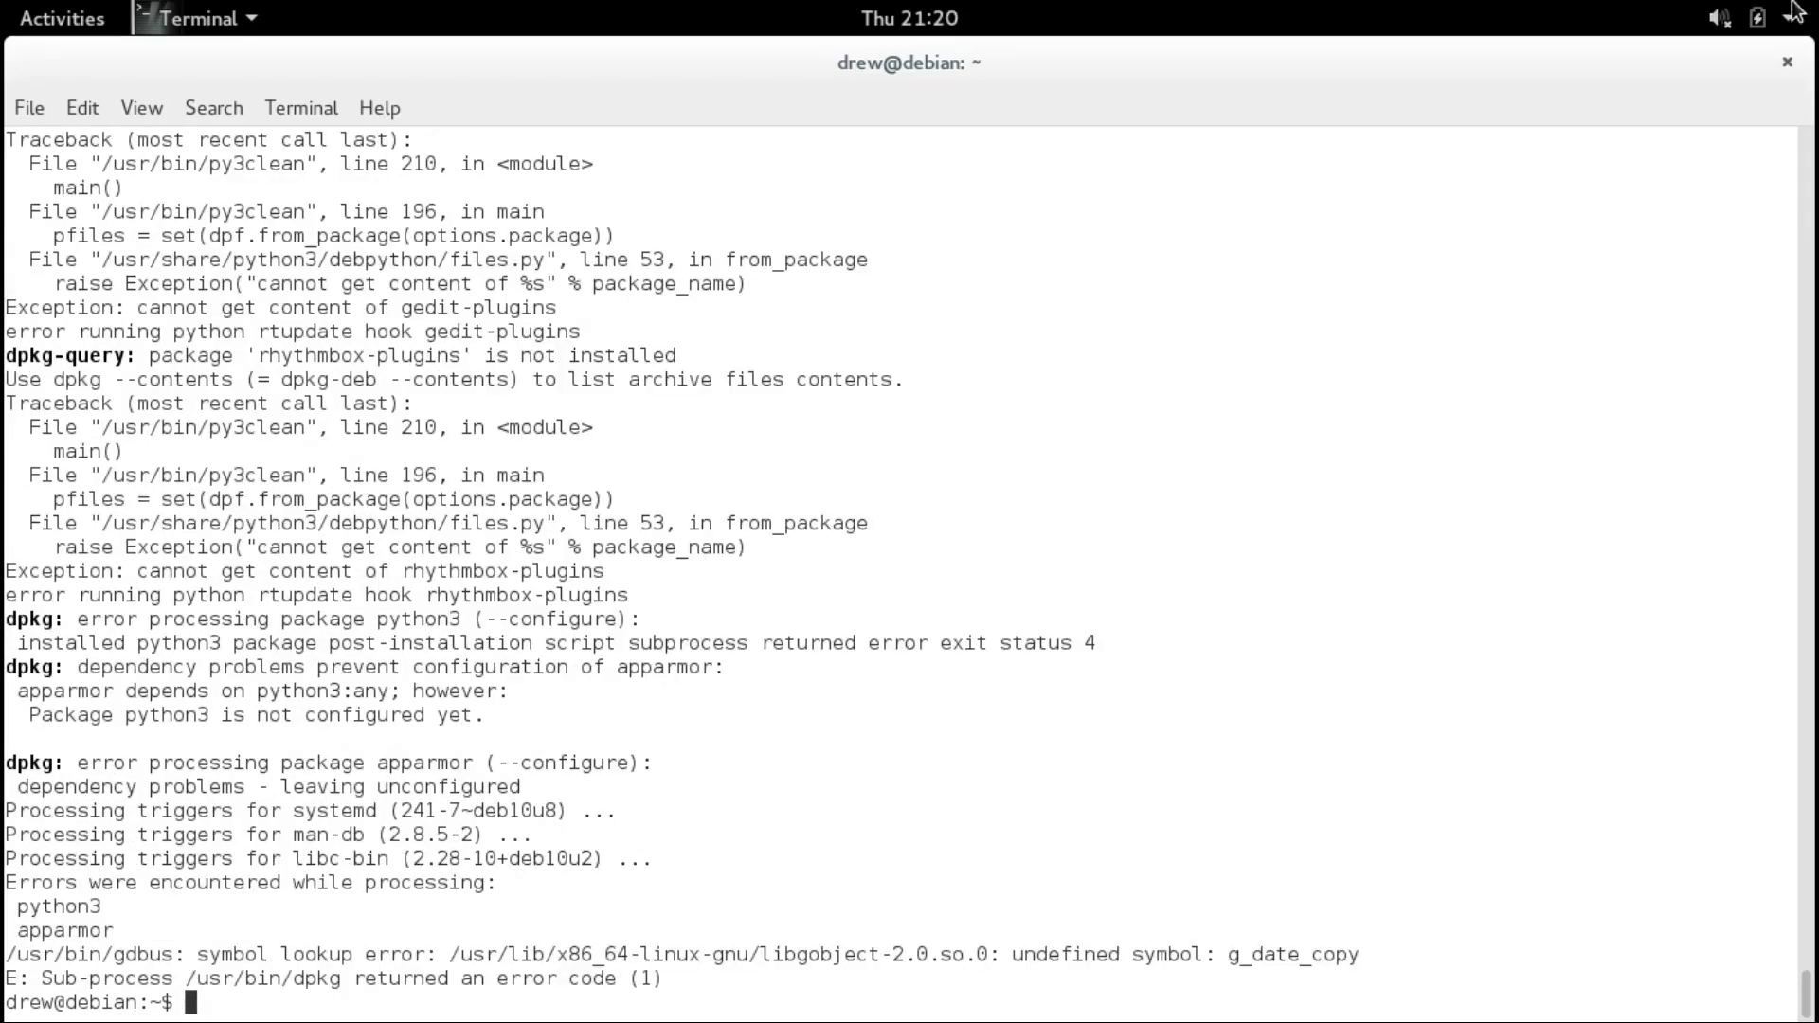
Check the GNOME status menu, then reboot the Debian VM with 'sudo reboot'.
click(1760, 18)
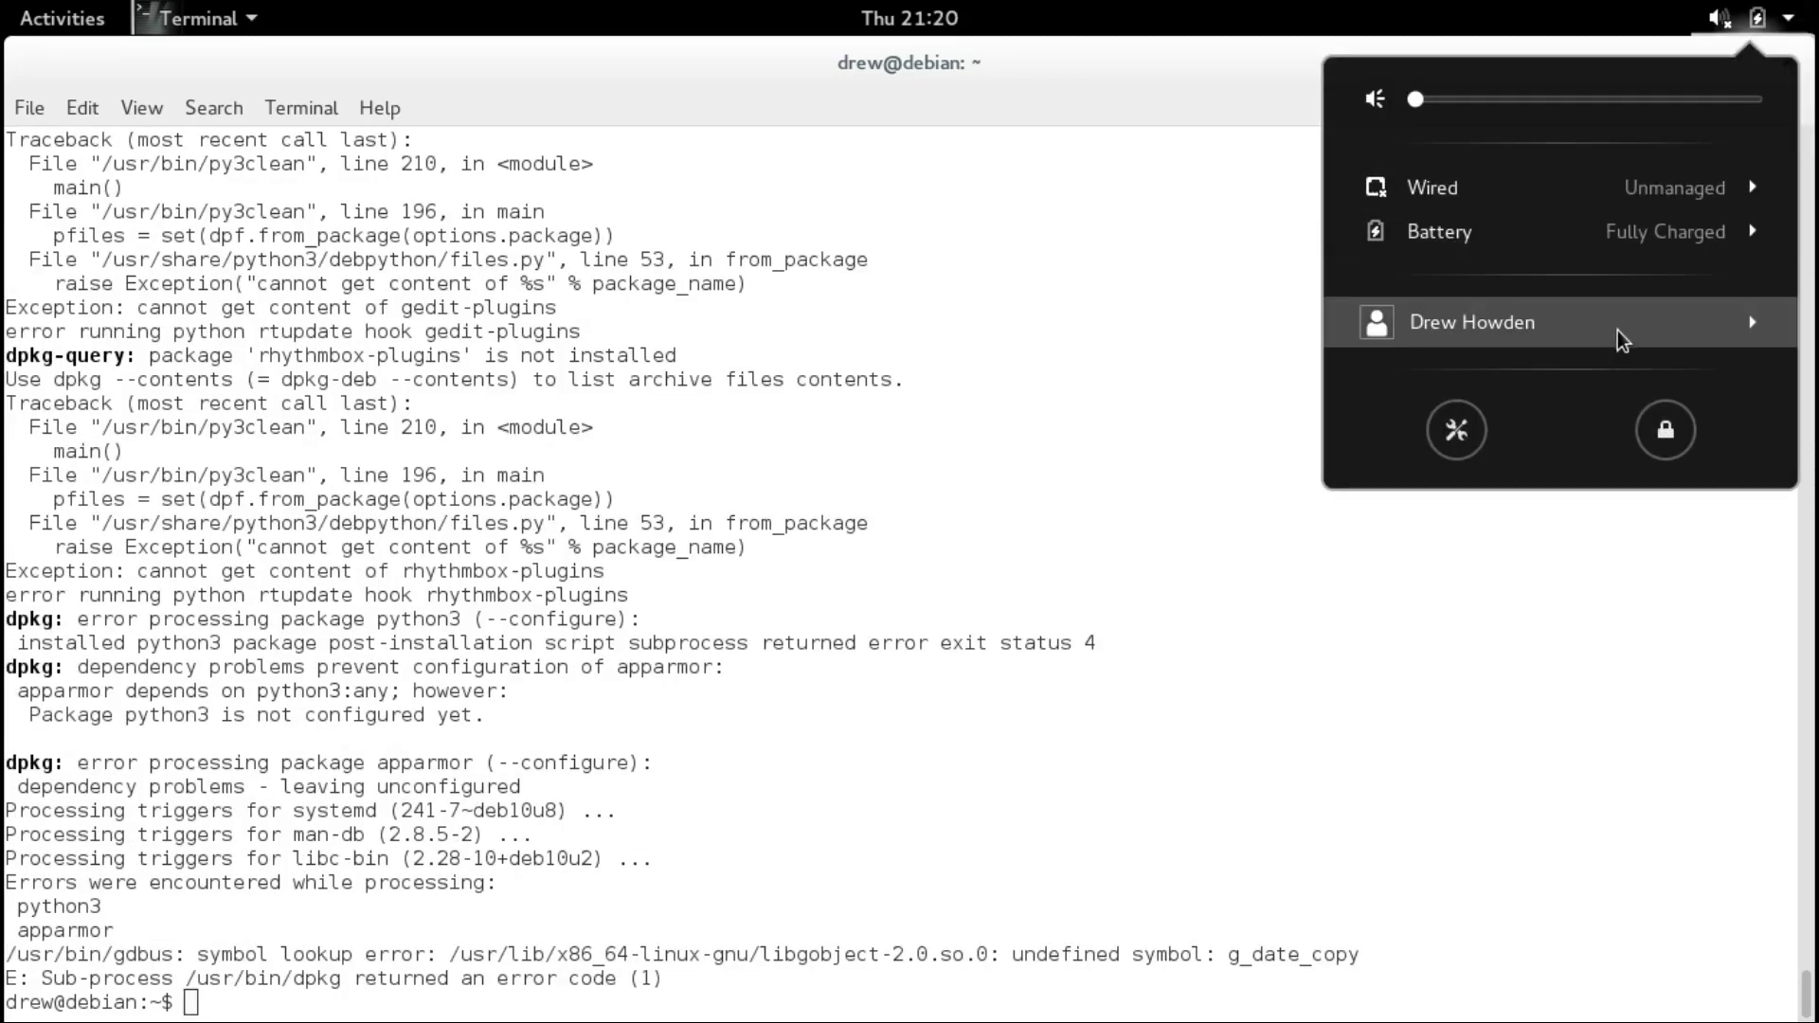
key(Escape)
text(sudo)
key(BackSpace)
key(BackSpace)
key(BackSpace)
key(BackSpace)
key(BackSpace)
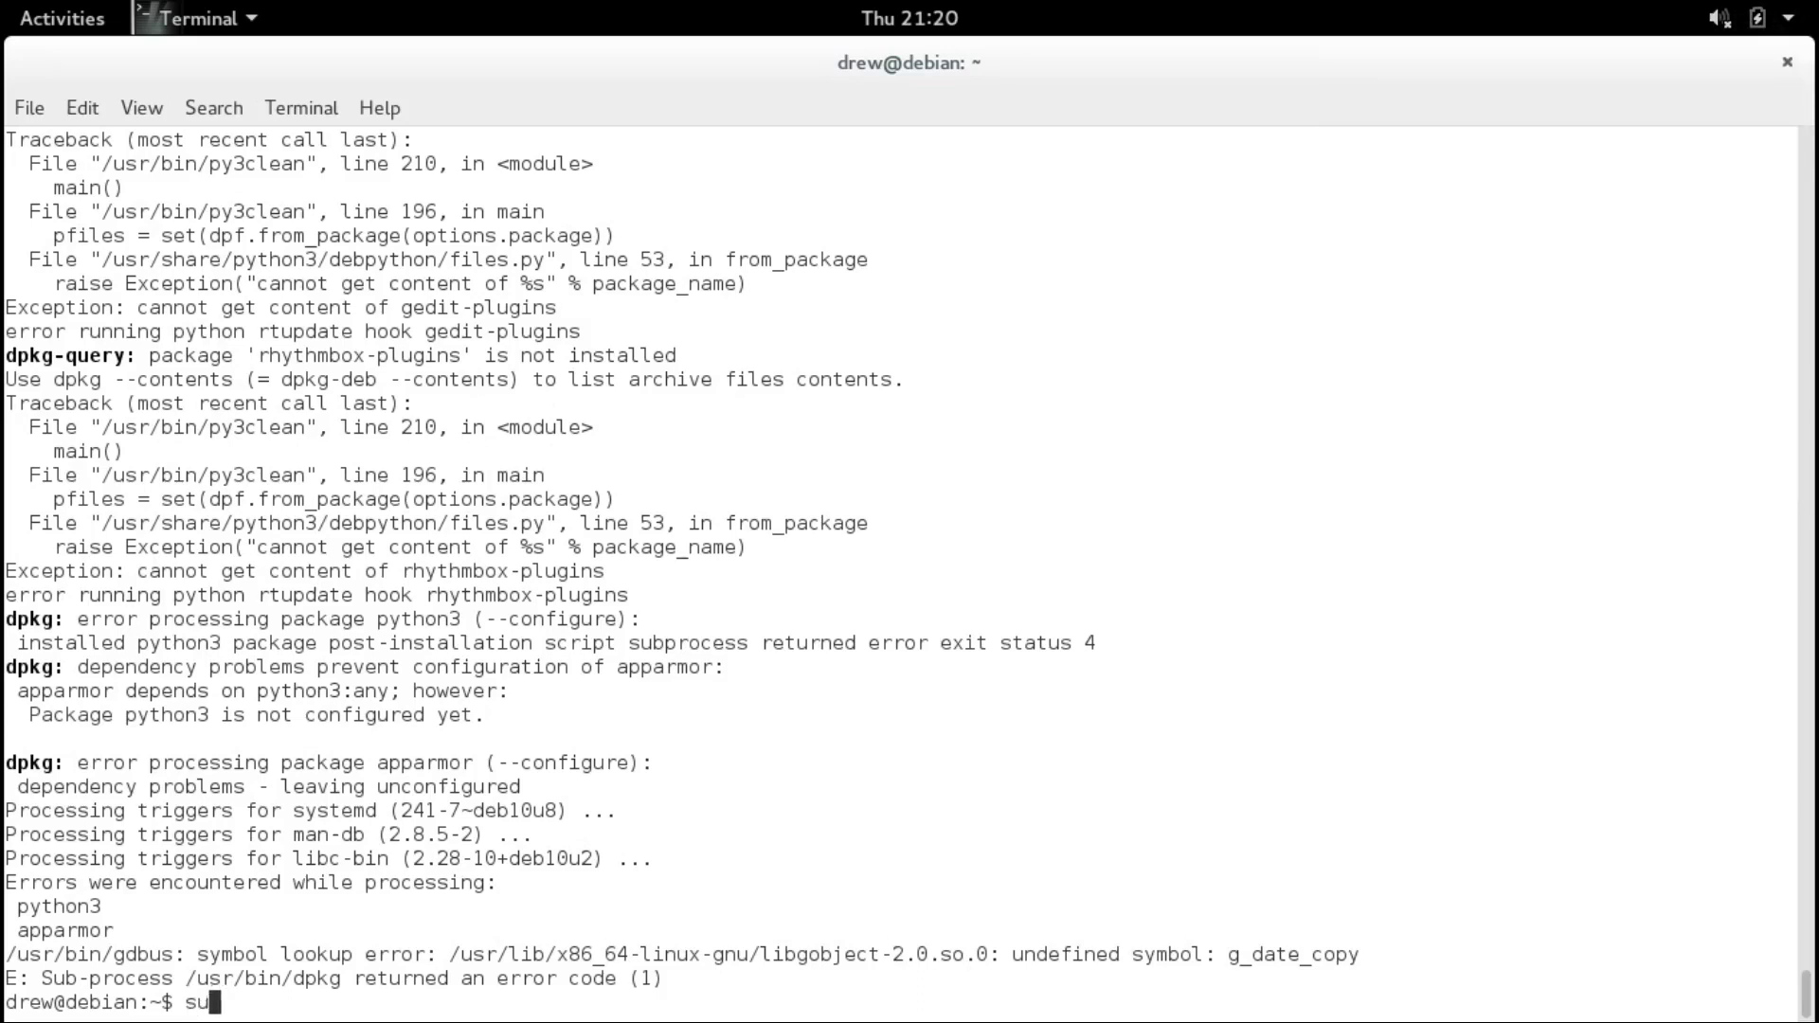
text(reboot)
key(Return)
Log in on the text console and run 'systemctl status NetworkManager'.
text(sudo reo)
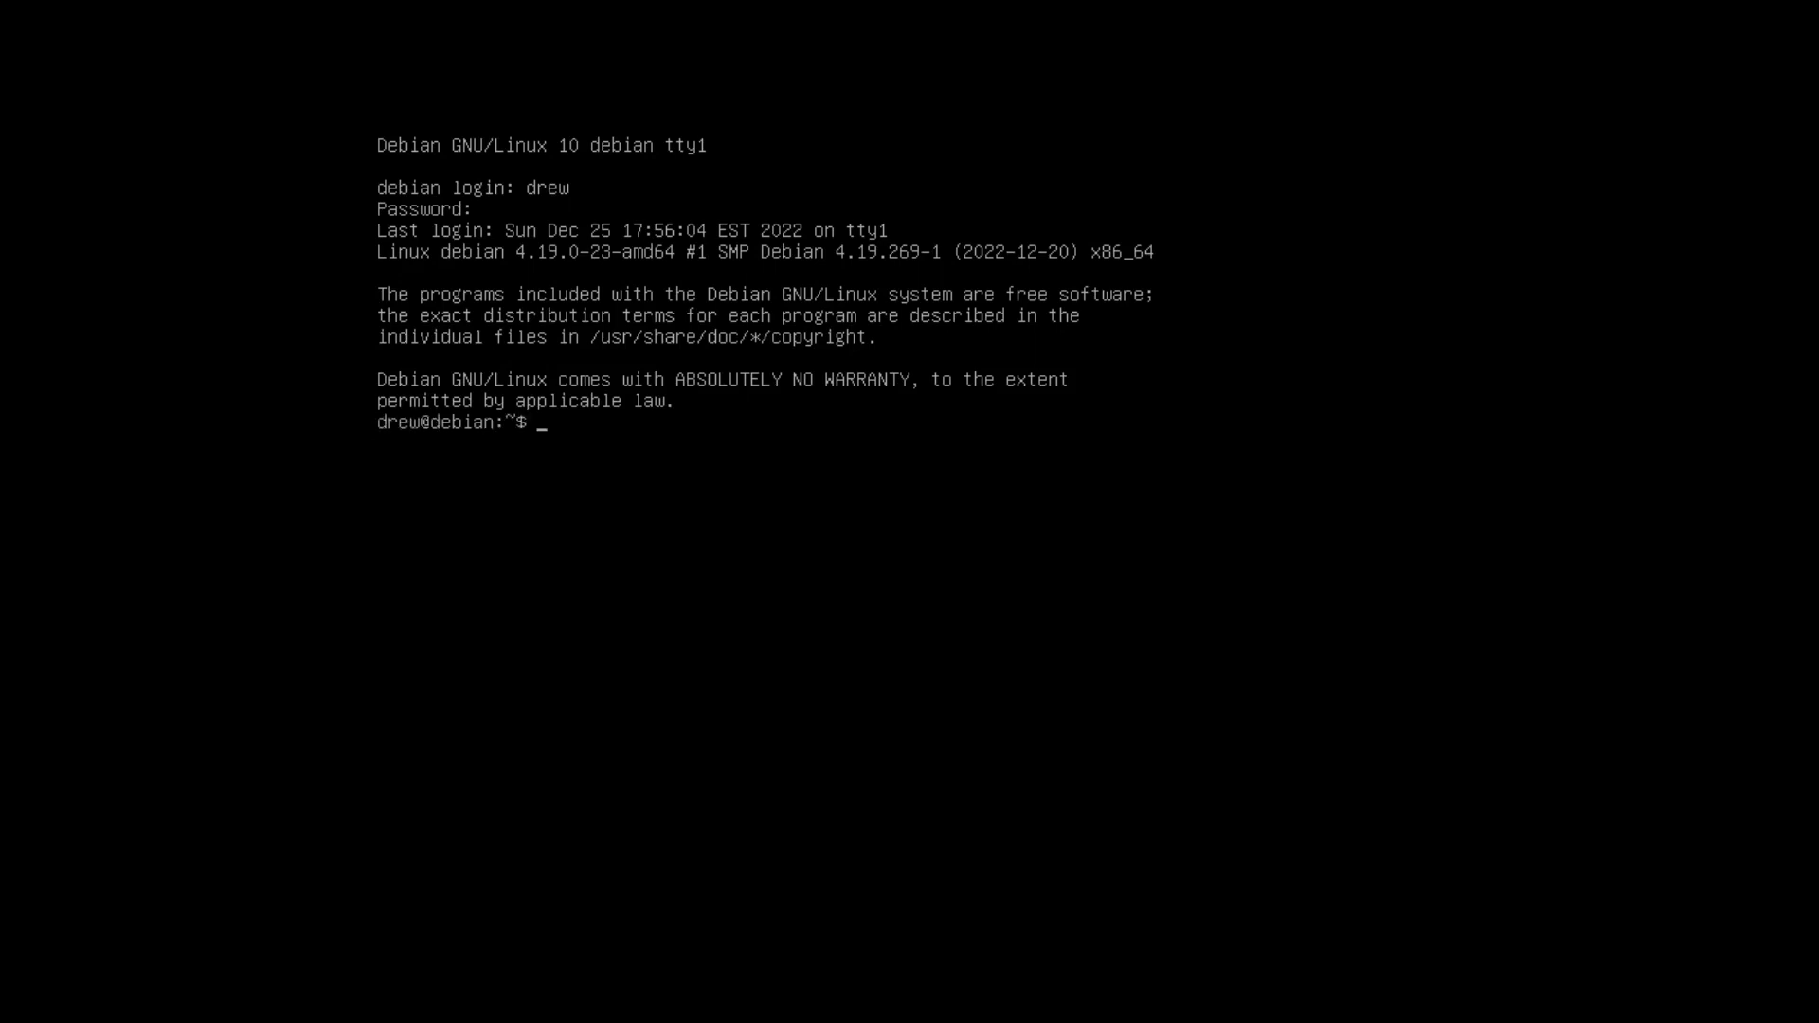
text(systemctl status NetworkManag)
text(er)
key(Return)
text(systemctl status networkmanager)
key(Return)
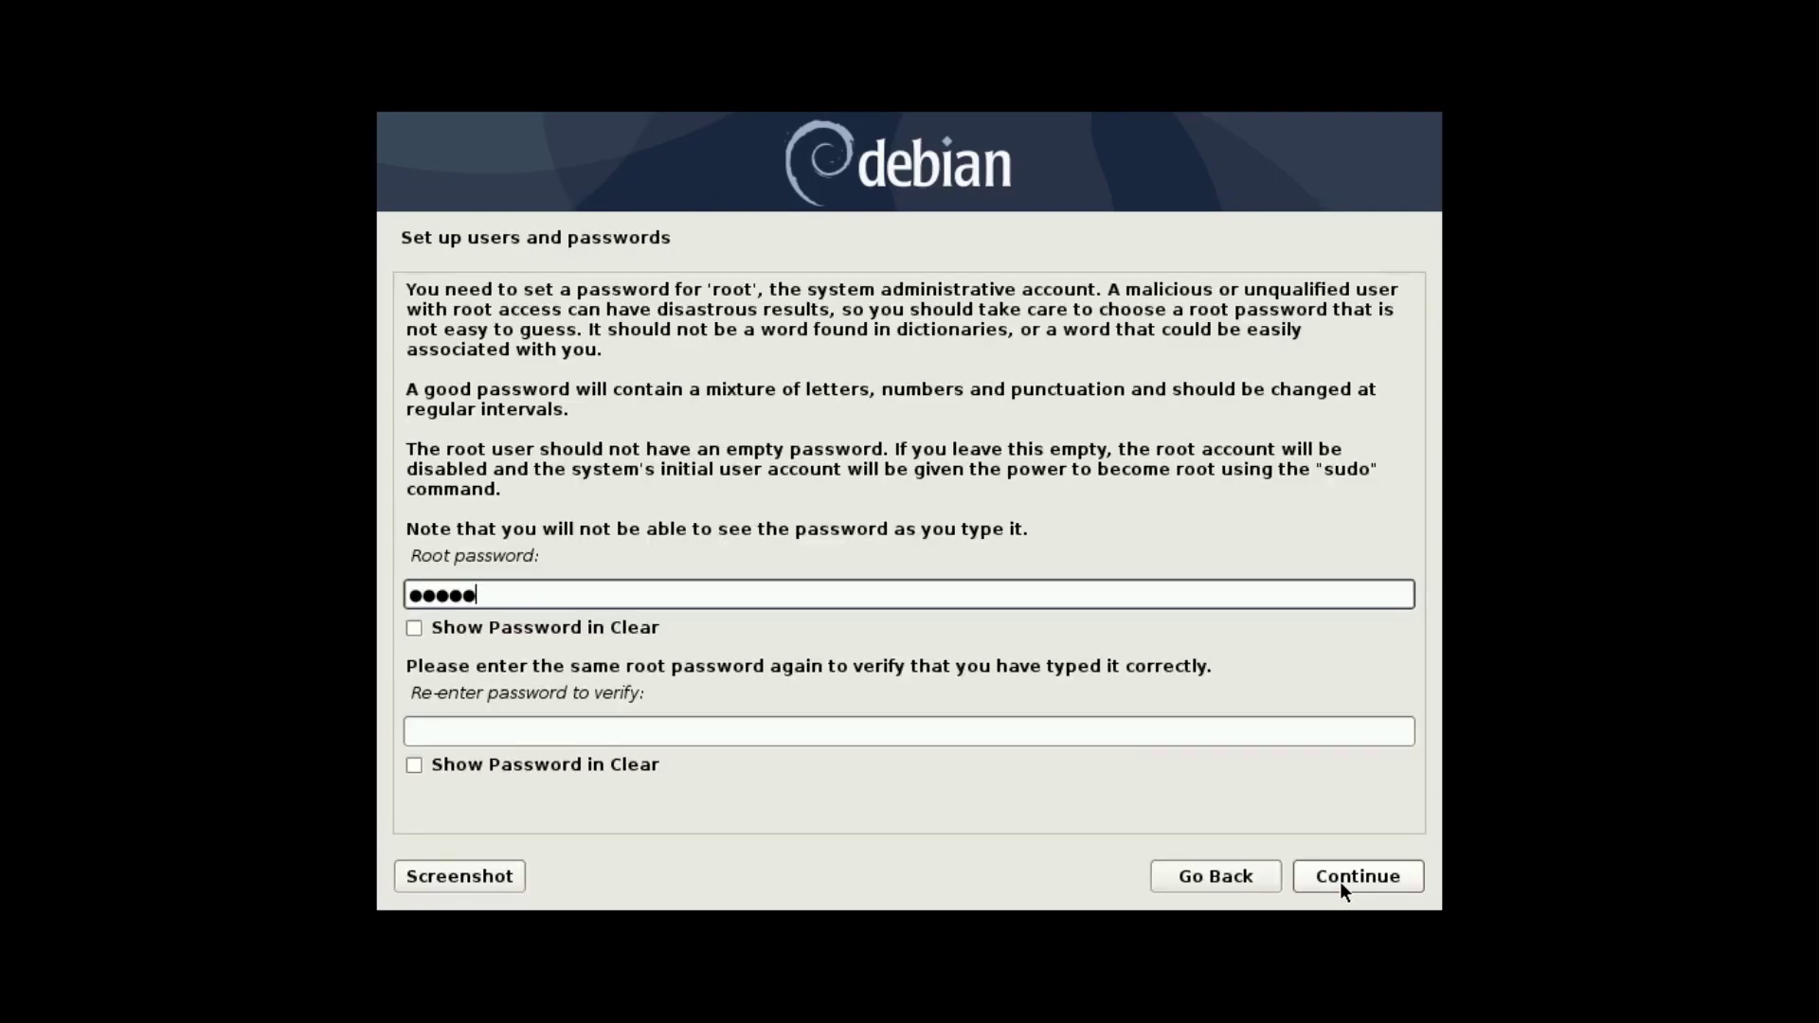
Continue past the root password and finish the existing root partition setup without formatting.
click(867, 527)
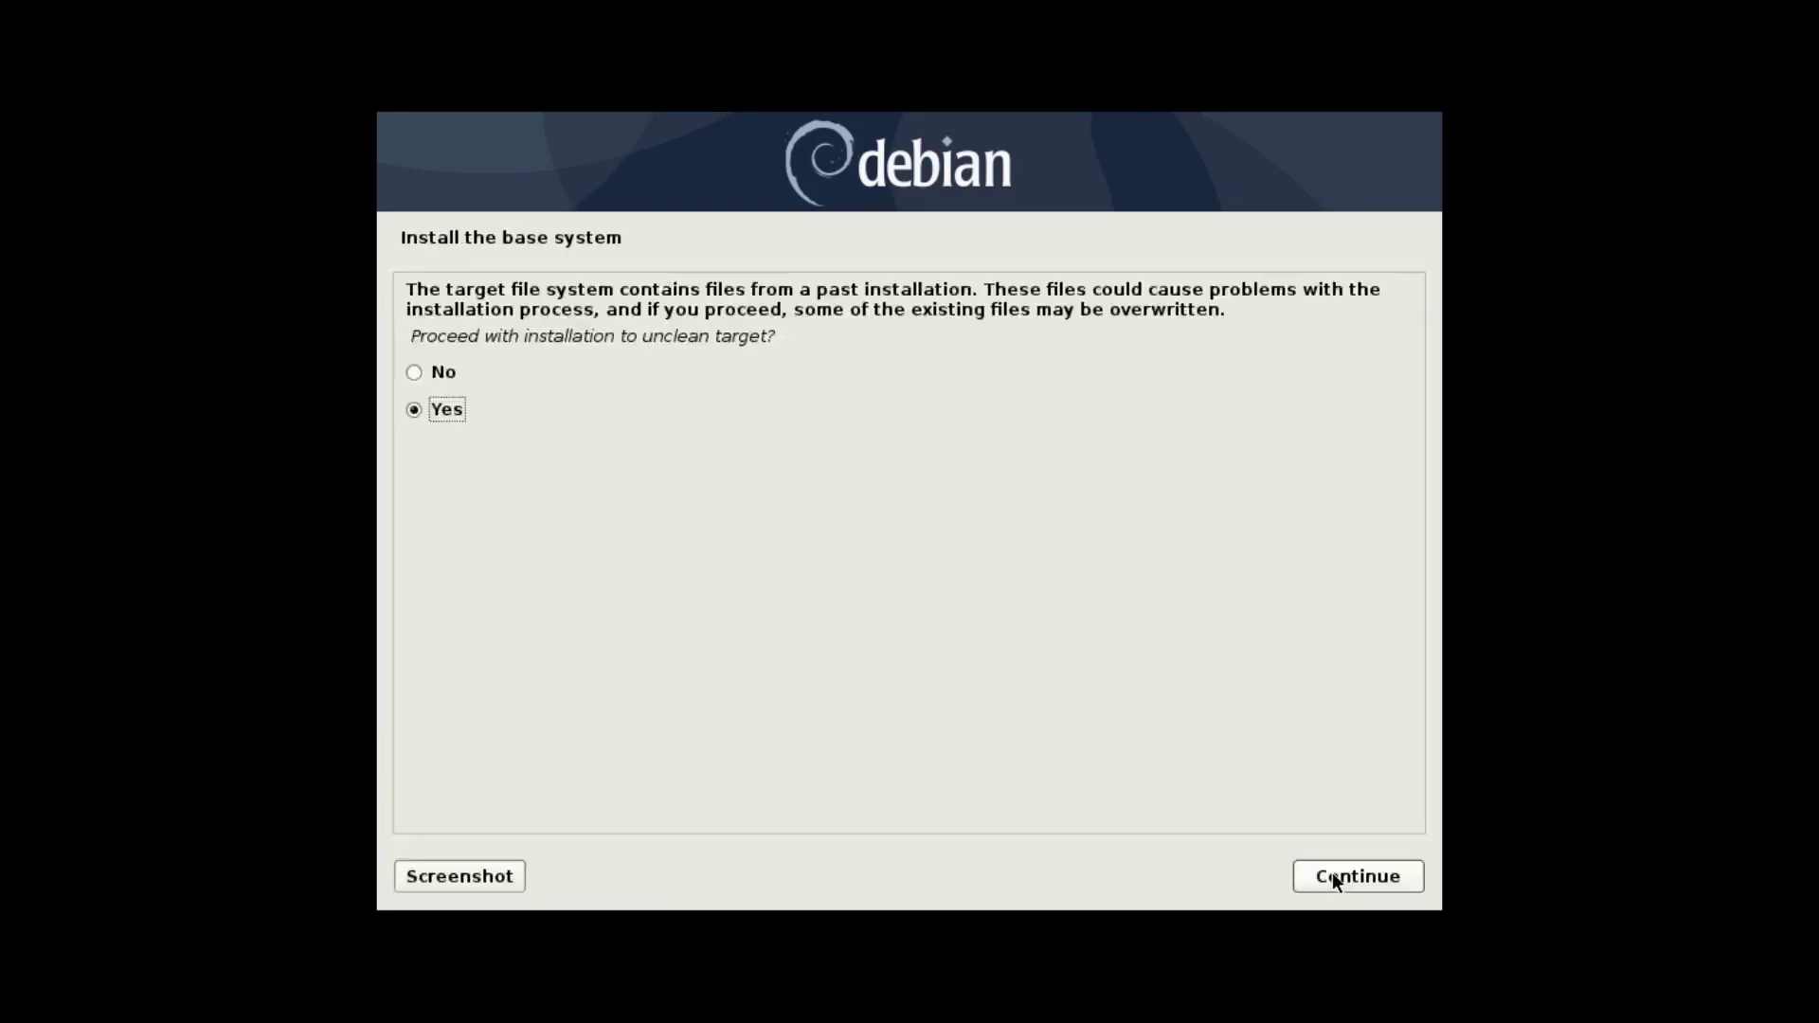
click(1335, 875)
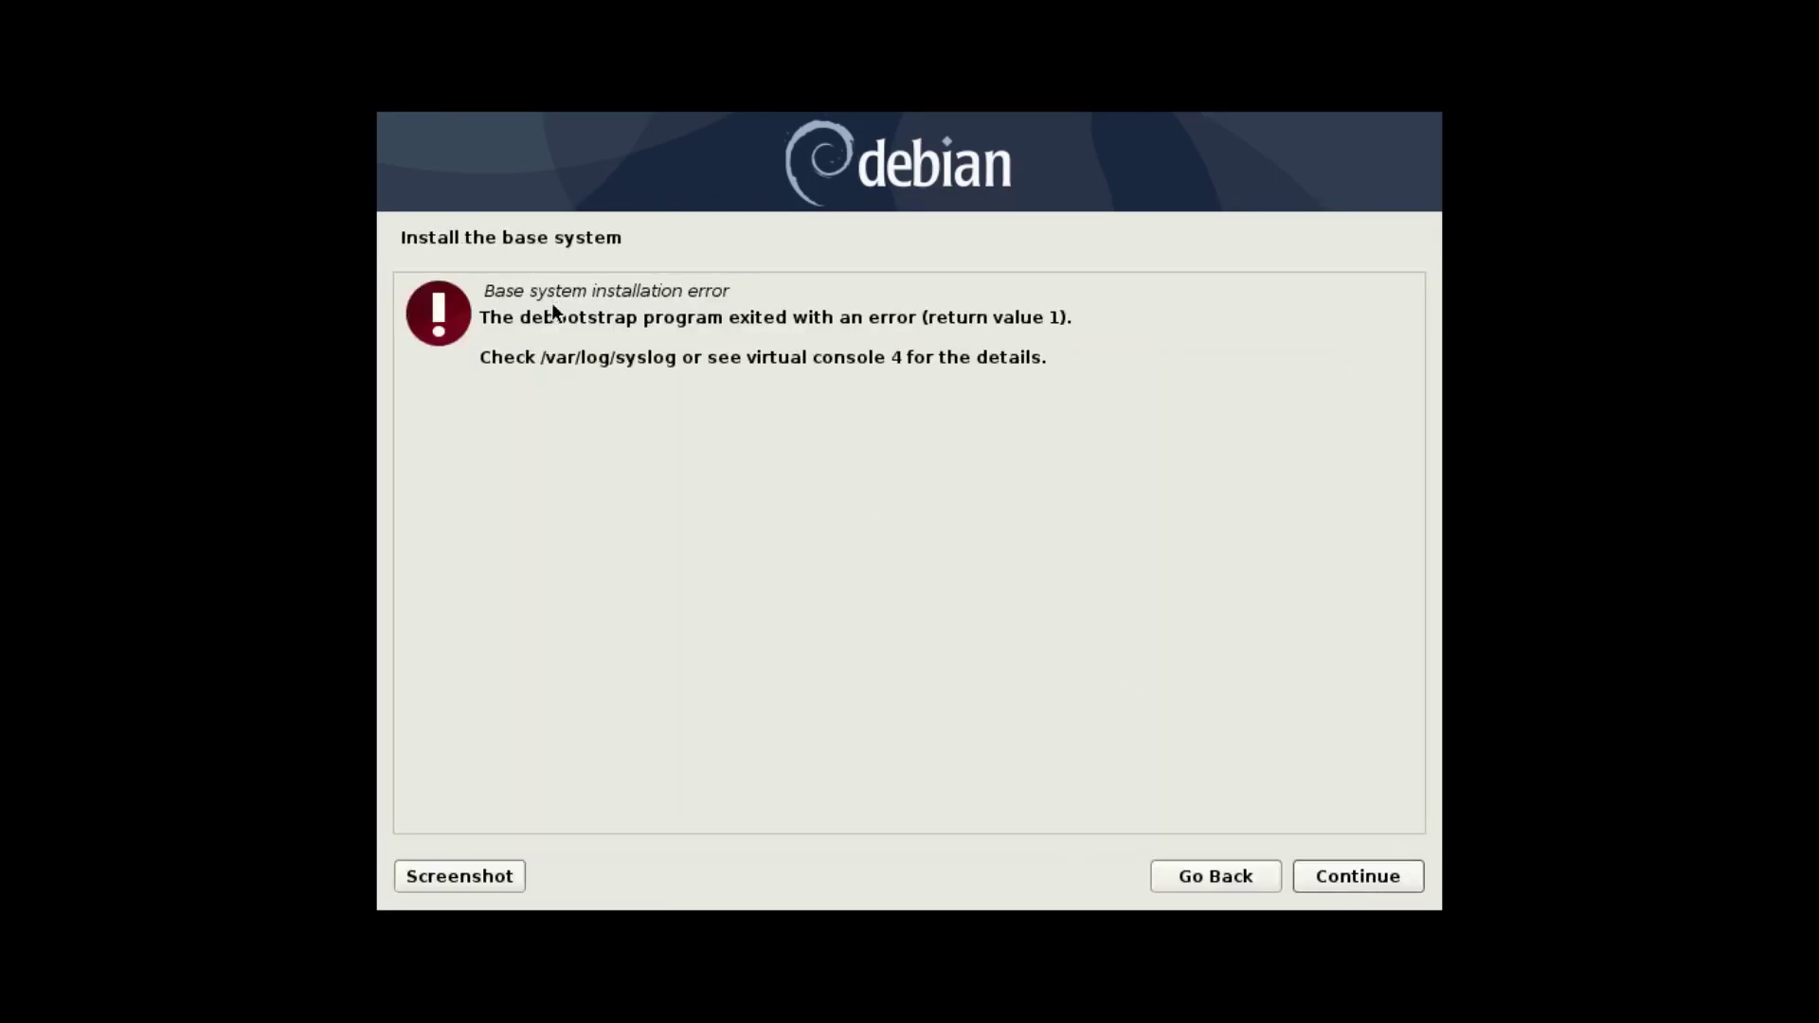